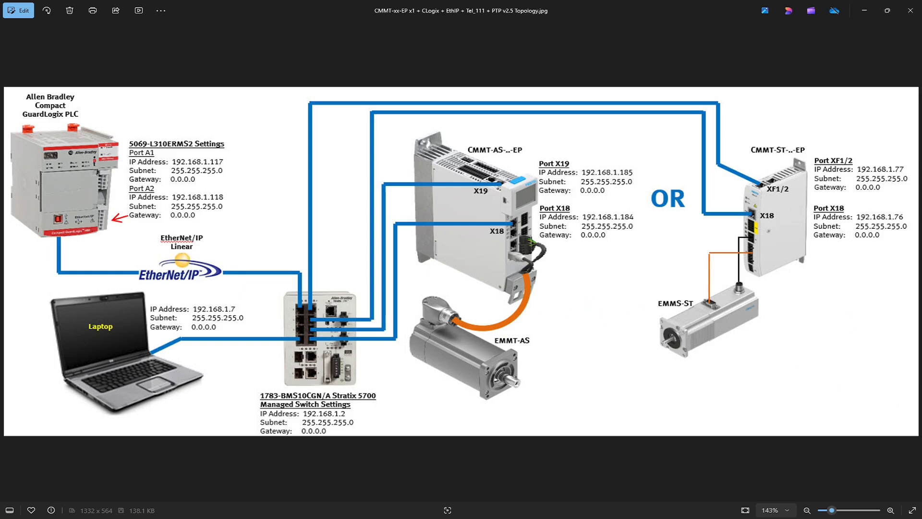
- Switch to the web browser and duplicate the CMMT-ST servo drive page in a new tab
{"action": "key", "text": "alt+Tab"}
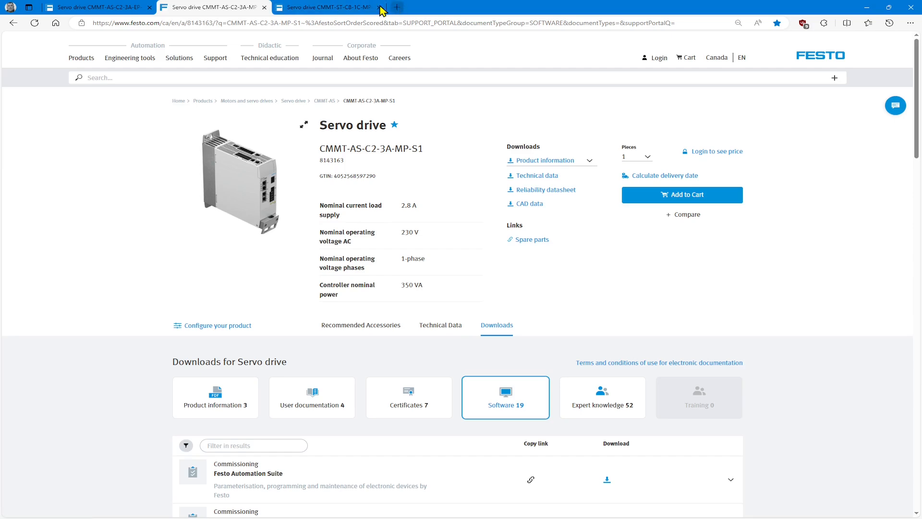
{"action": "right_click", "coordinate": [334, 6]}
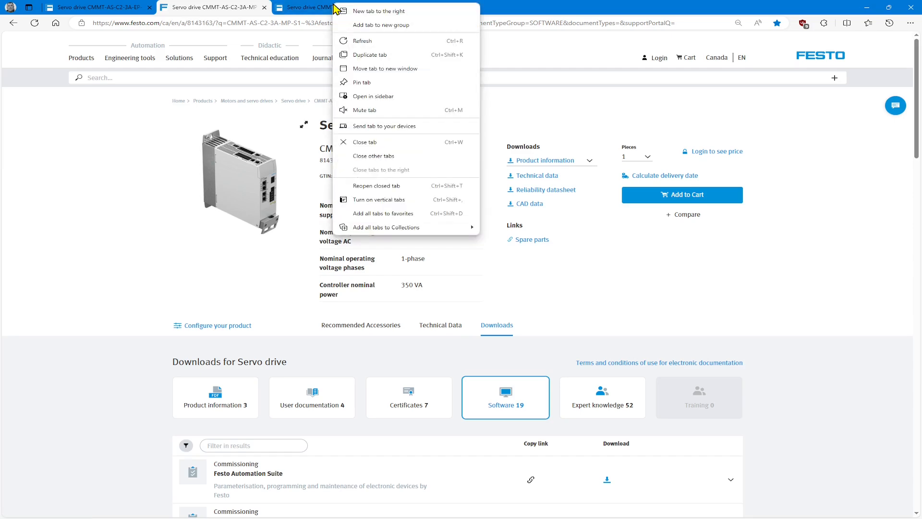
{"action": "left_click", "coordinate": [373, 55]}
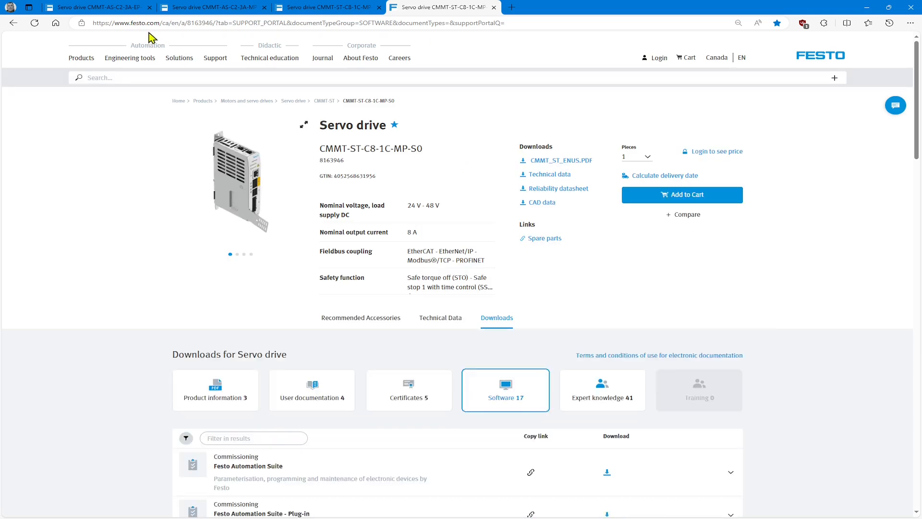
- Open the Festo sales organization selection from the duplicated page and choose Canada under America
{"action": "left_click", "coordinate": [156, 23]}
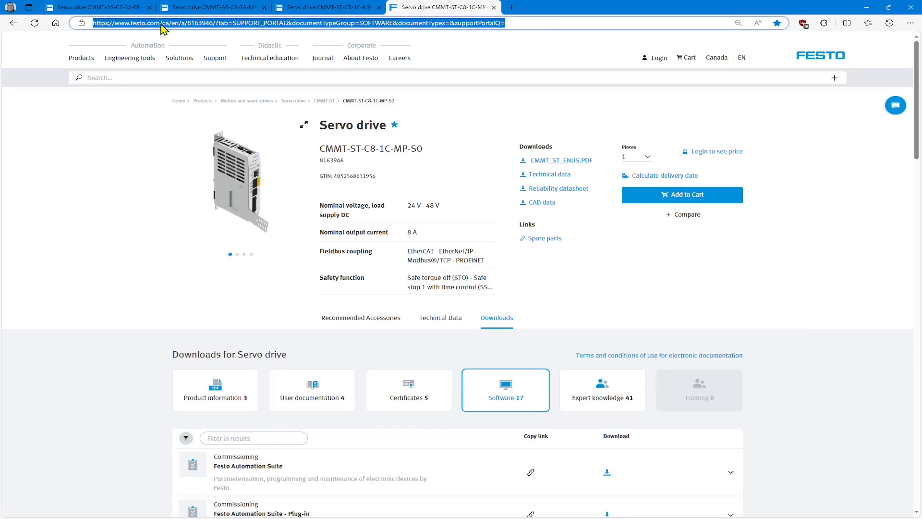
{"action": "key", "text": "Return"}
{"action": "left_click", "coordinate": [723, 58]}
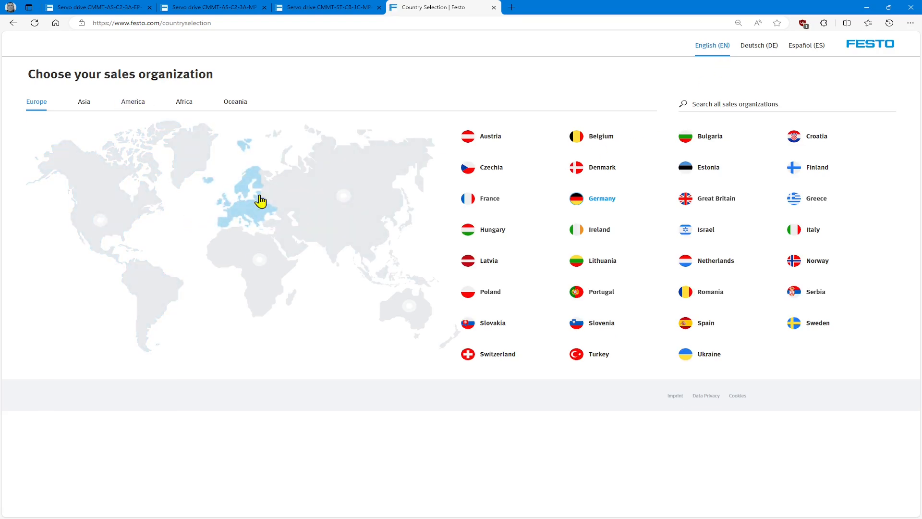
{"action": "left_click", "coordinate": [120, 199]}
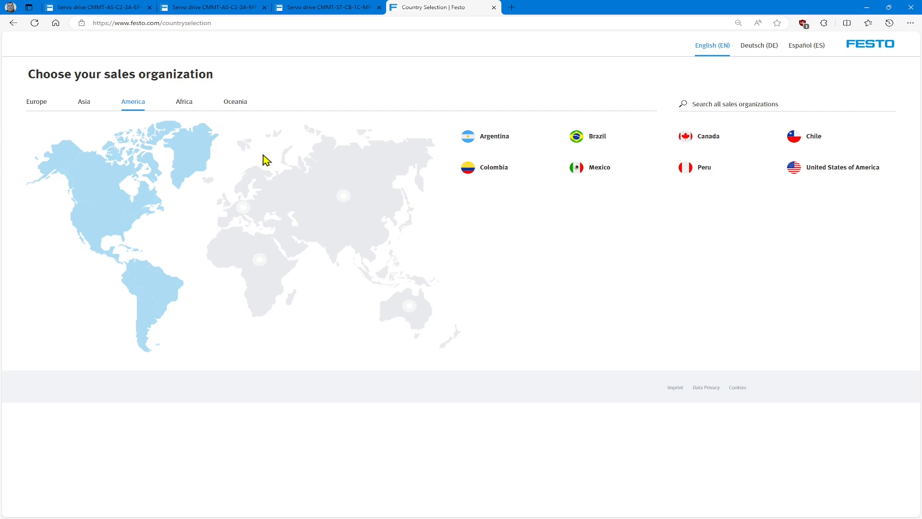
{"action": "left_click", "coordinate": [708, 138]}
- Search the Festo site for cmmt-as, view the downloads of servo drive CMMT-AS-C2-3A-MP-S1, and close that page
{"action": "left_click", "coordinate": [159, 80]}
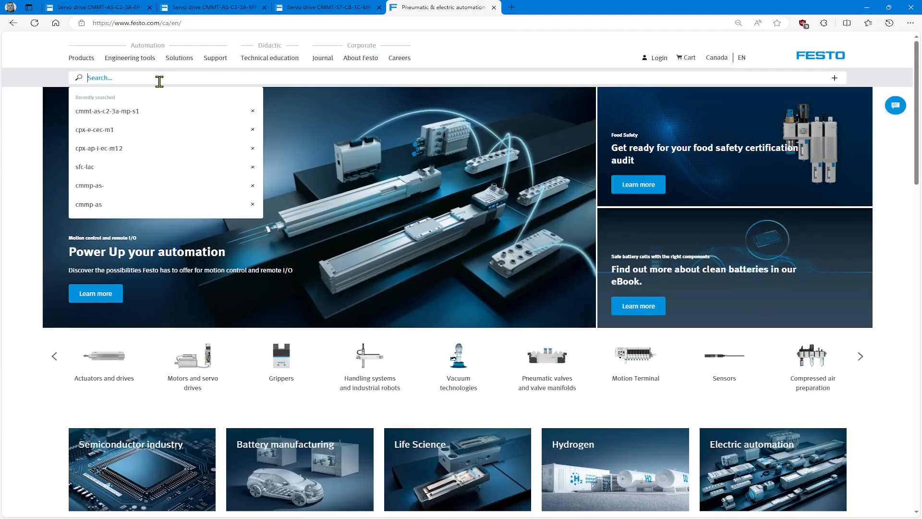
{"action": "type", "text": "cmmt-"}
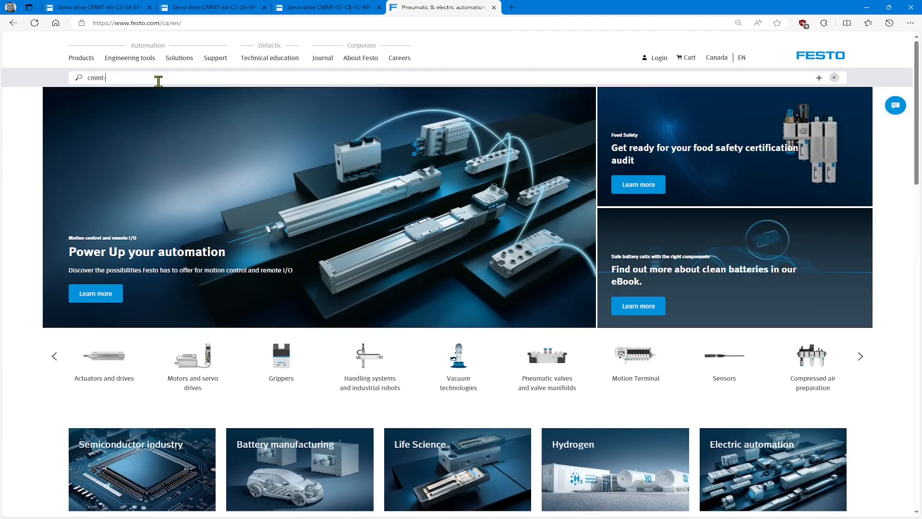
{"action": "type", "text": "as"}
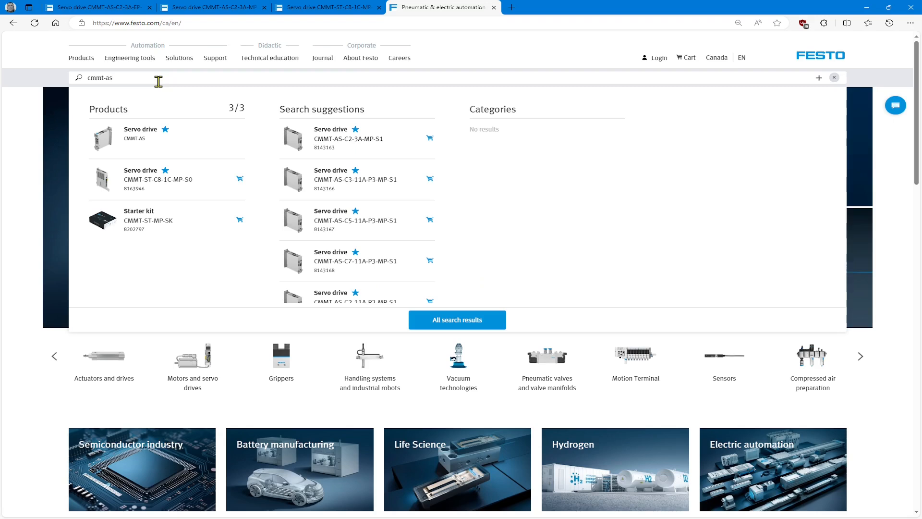
{"action": "left_click", "coordinate": [372, 144]}
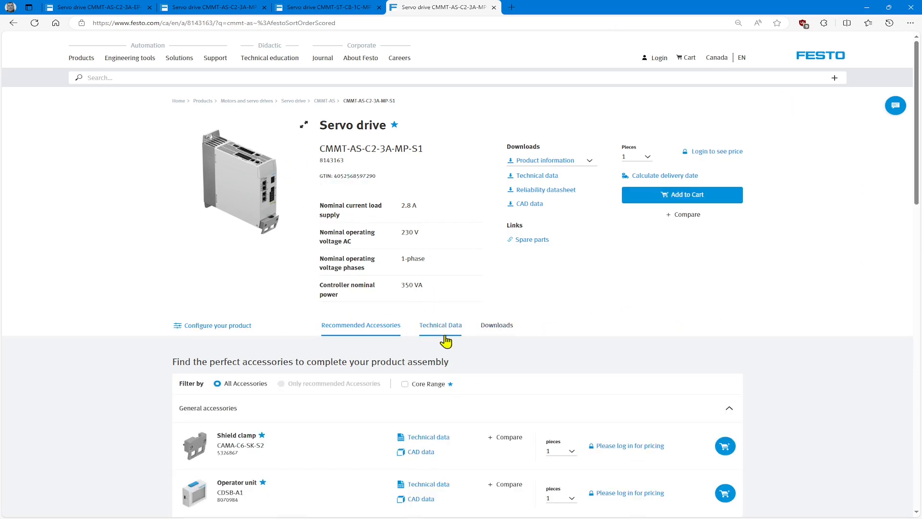
{"action": "left_click", "coordinate": [499, 327]}
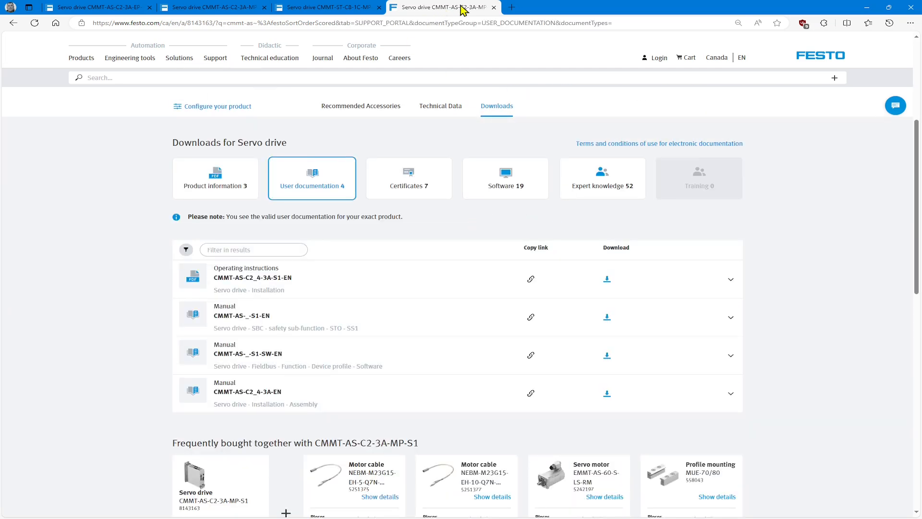
{"action": "left_click", "coordinate": [494, 7]}
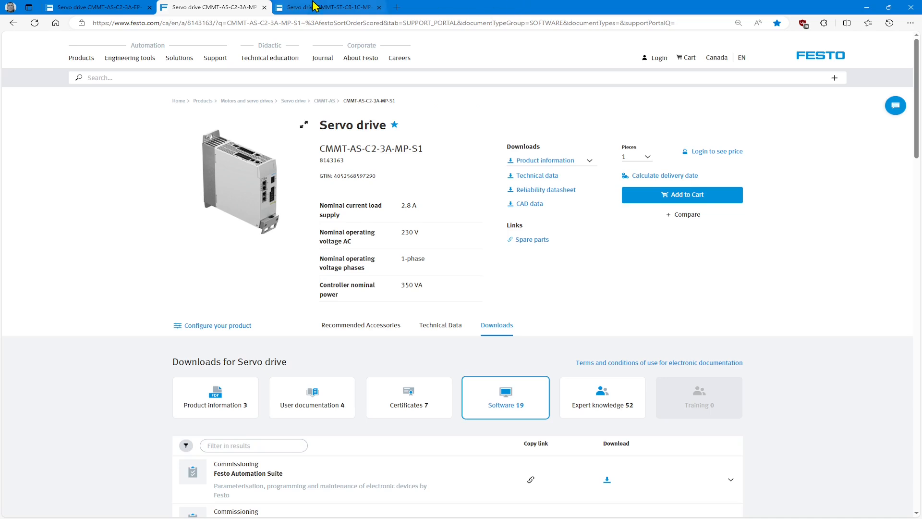
- Compare the CMMT-AS-C2-3A-EP-S1 and CMMT-AS-C2-3A-MP-S1 product pages, highlighting EP and MP in the part numbers
{"action": "left_click", "coordinate": [131, 10]}
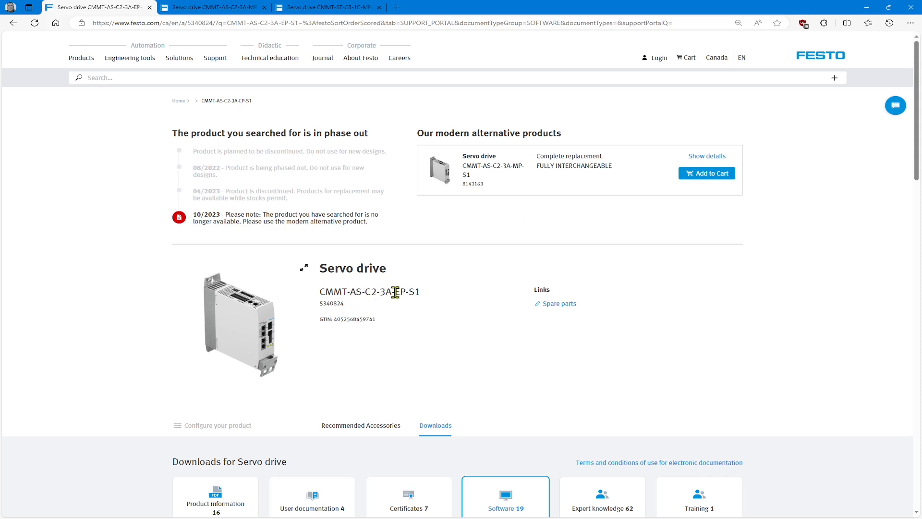
{"action": "left_click_drag", "start_coordinate": [395, 291], "coordinate": [402, 292]}
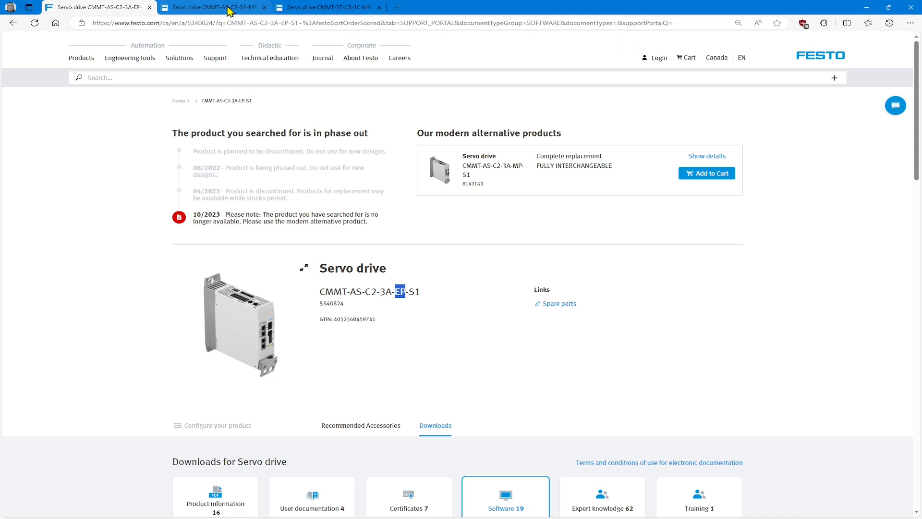
{"action": "mouse_move", "coordinate": [229, 11]}
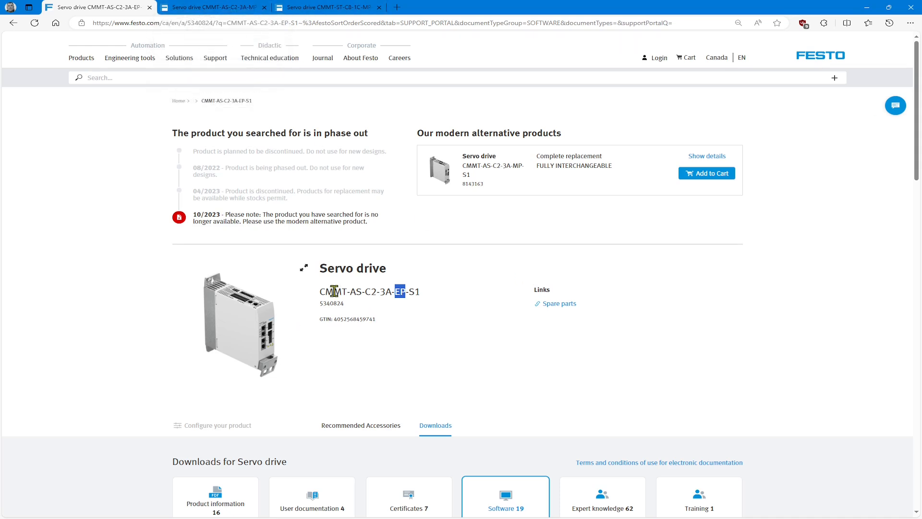
{"action": "left_click", "coordinate": [236, 11]}
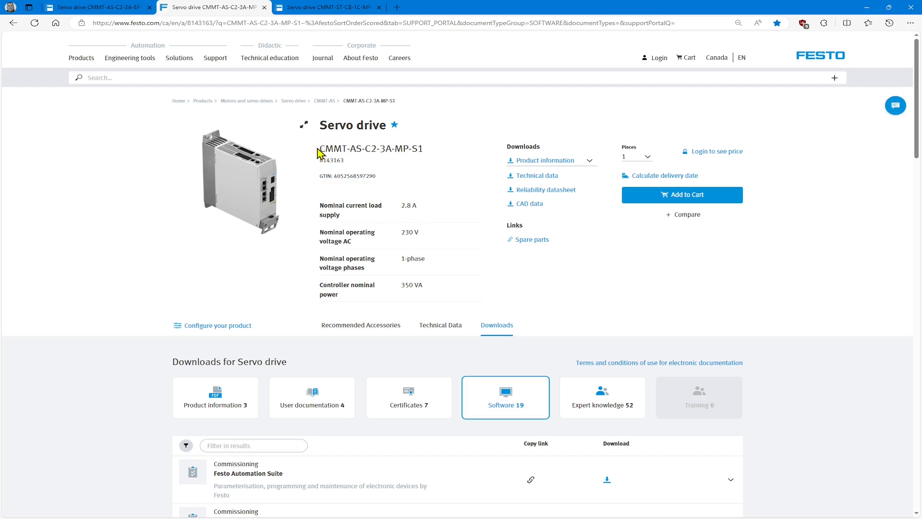
{"action": "left_click_drag", "start_coordinate": [397, 148], "coordinate": [410, 147]}
- Expand the Function blocks Rockwell entry in the MP drive's software downloads and review its supported servo drives, including the CMMT-ST models
{"action": "scroll", "coordinate": [771, 303], "scroll_direction": "down", "scroll_amount": 3}
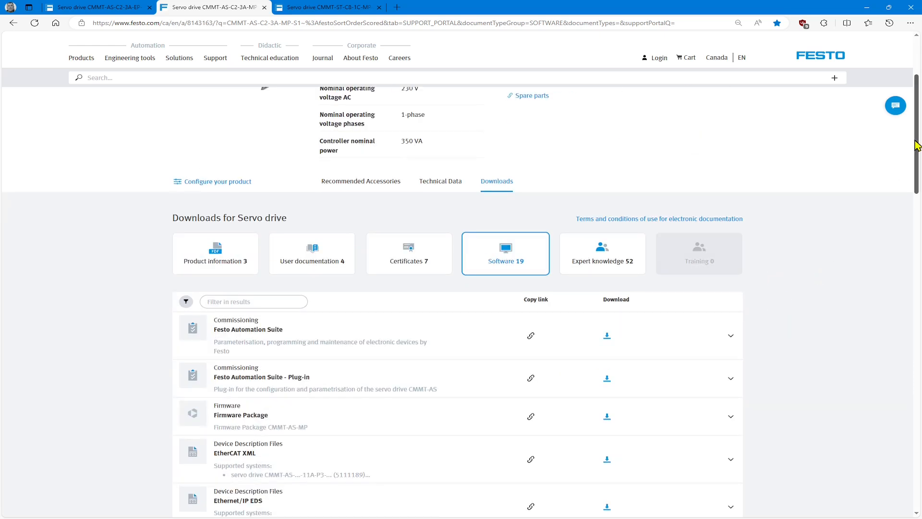
{"action": "left_click_drag", "start_coordinate": [917, 127], "coordinate": [917, 284]}
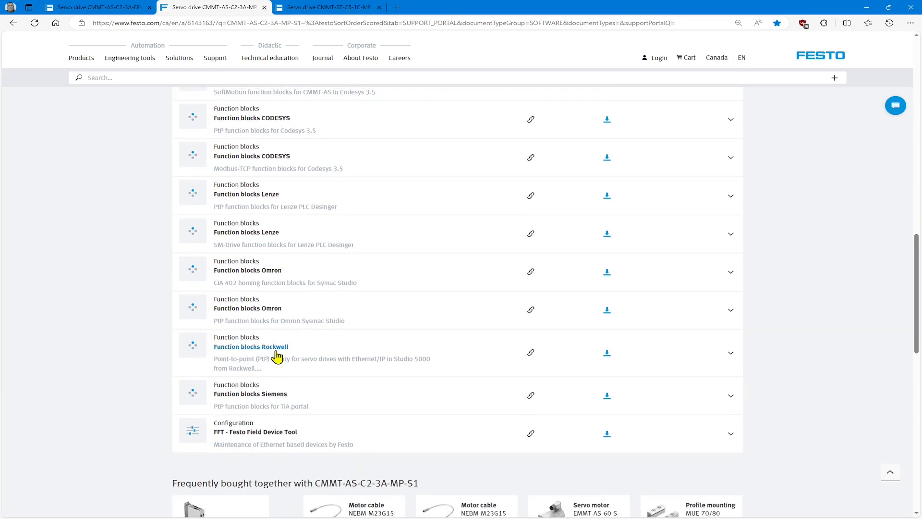
{"action": "left_click", "coordinate": [730, 355]}
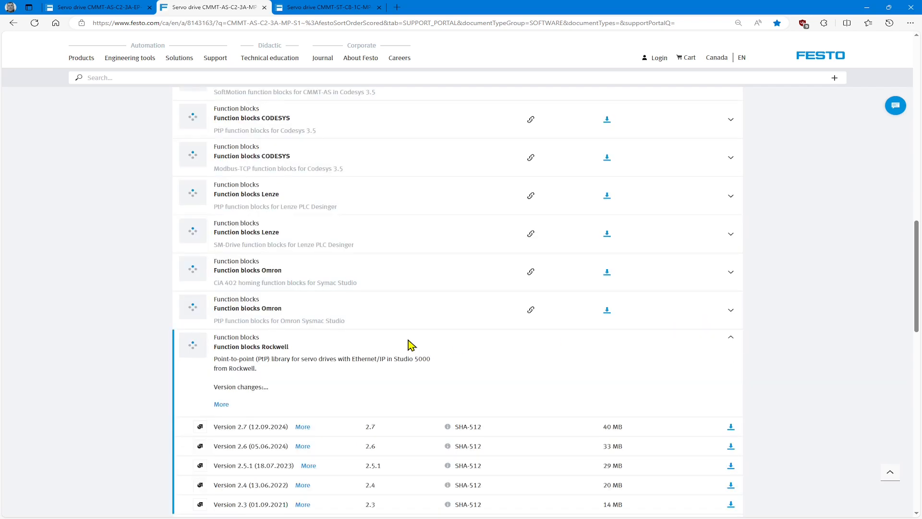
{"action": "left_click", "coordinate": [221, 405]}
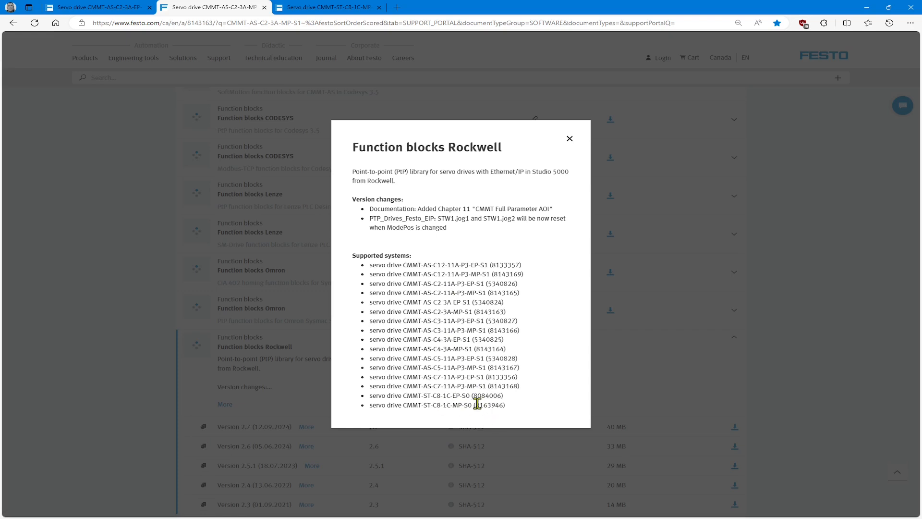
{"action": "left_click_drag", "start_coordinate": [431, 405], "coordinate": [403, 407]}
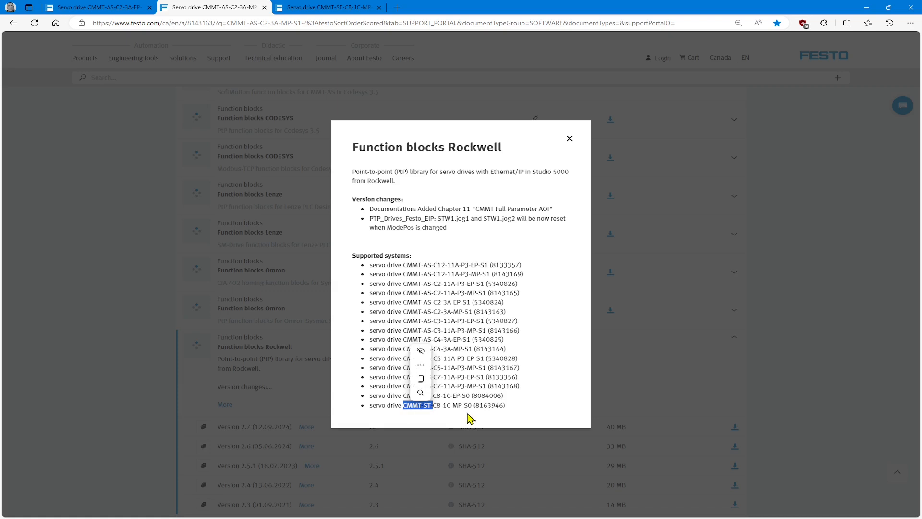
{"action": "left_click", "coordinate": [458, 396]}
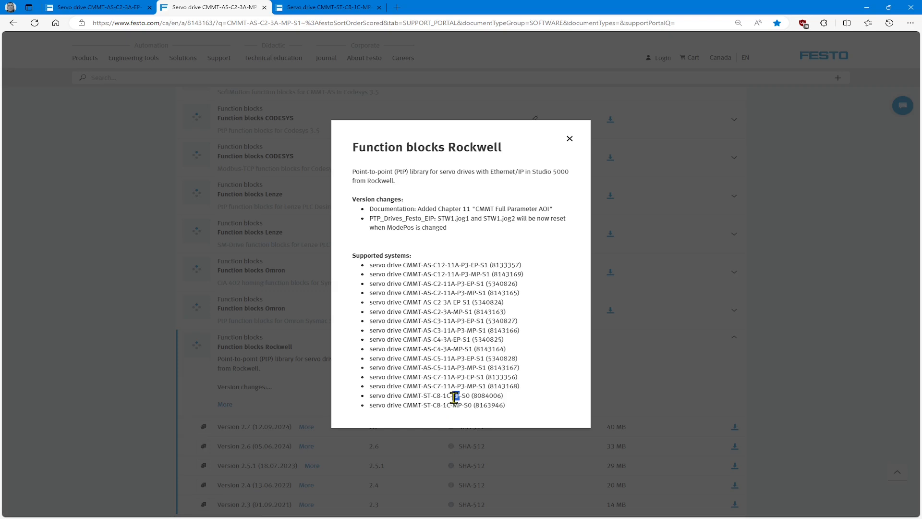
{"action": "left_click", "coordinate": [569, 140]}
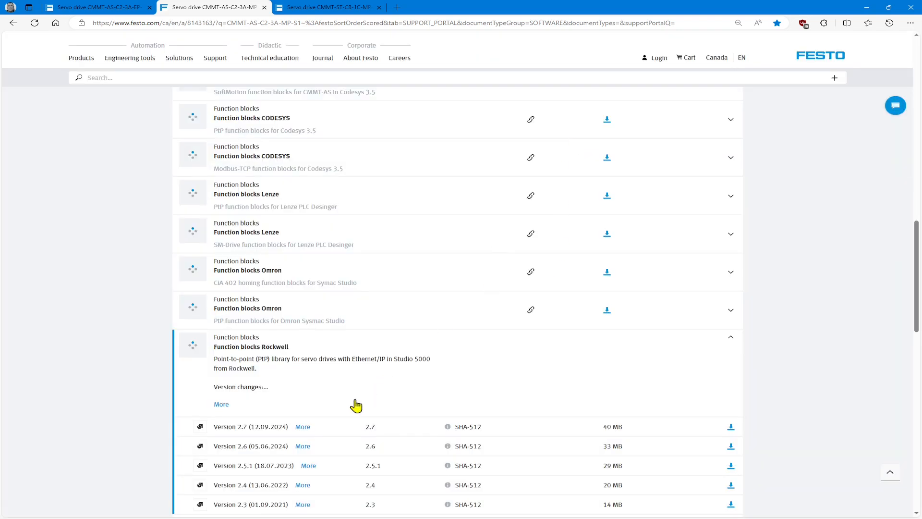
- Review the version 2.7 changes of Function blocks Rockwell, download version 2.7, and collapse the entry
{"action": "left_click", "coordinate": [307, 430]}
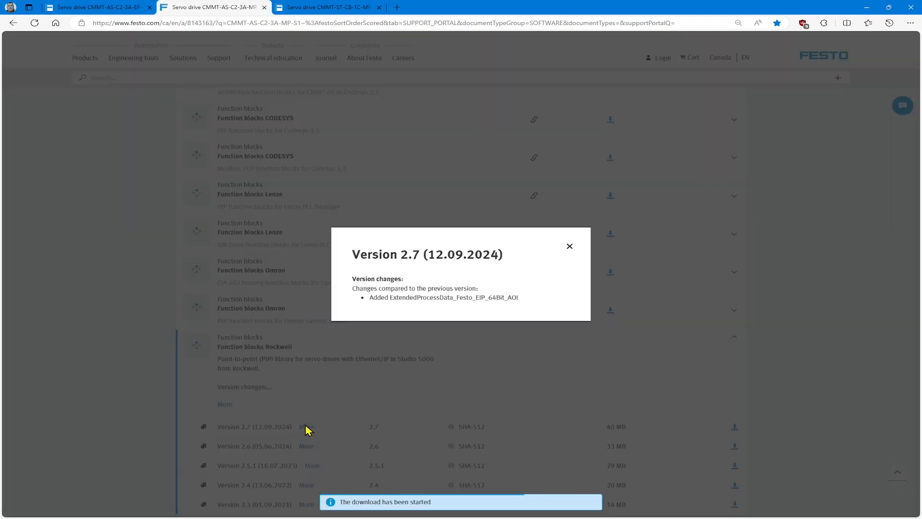
{"action": "left_click", "coordinate": [165, 375]}
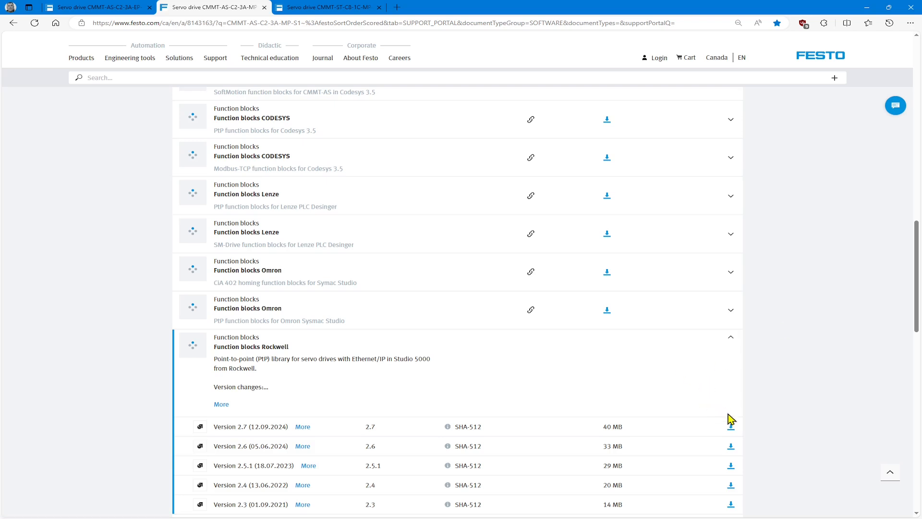
{"action": "left_click", "coordinate": [732, 428]}
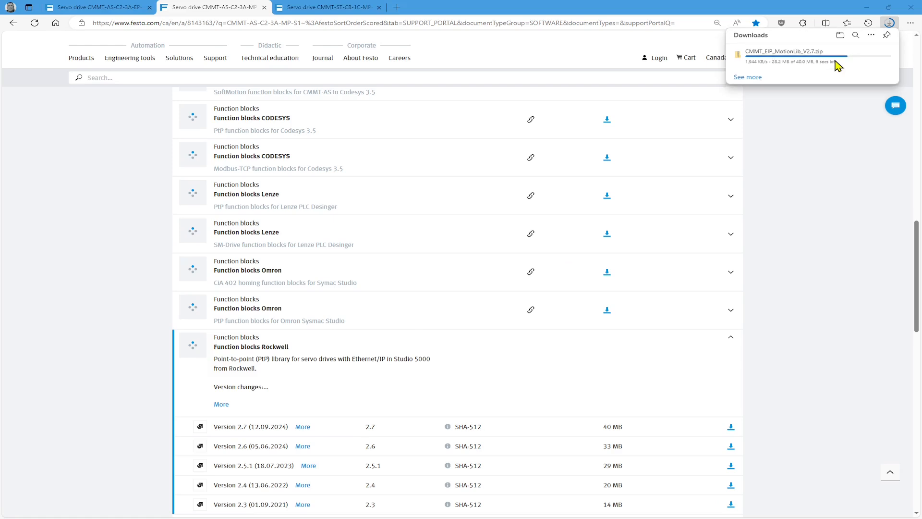
{"action": "left_click", "coordinate": [731, 342]}
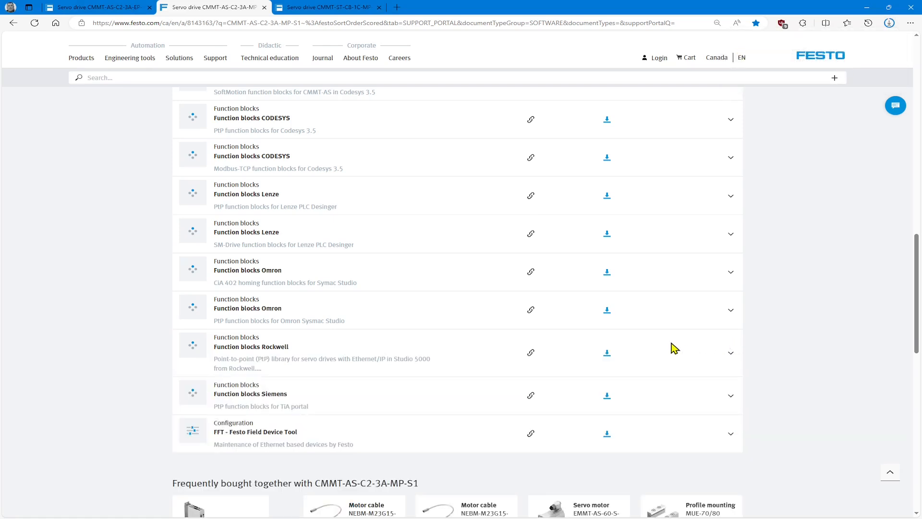
- Expand the version lists of Festo Automation Suite and its CMMT-AS plug-in, and select the download for plug-in version 2.8.2.0
{"action": "scroll", "coordinate": [671, 347], "scroll_direction": "up", "scroll_amount": 6}
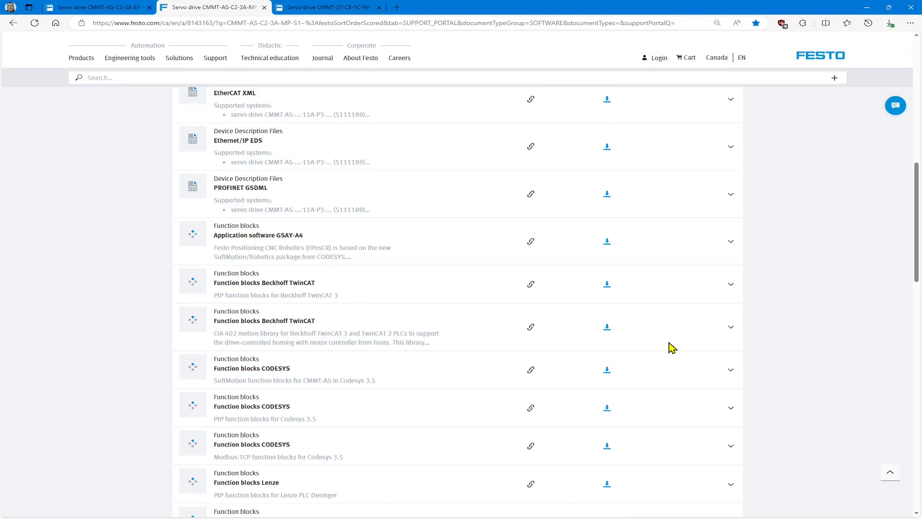
{"action": "scroll", "coordinate": [672, 346], "scroll_direction": "up", "scroll_amount": 3}
{"action": "scroll", "coordinate": [672, 347], "scroll_direction": "up", "scroll_amount": 3}
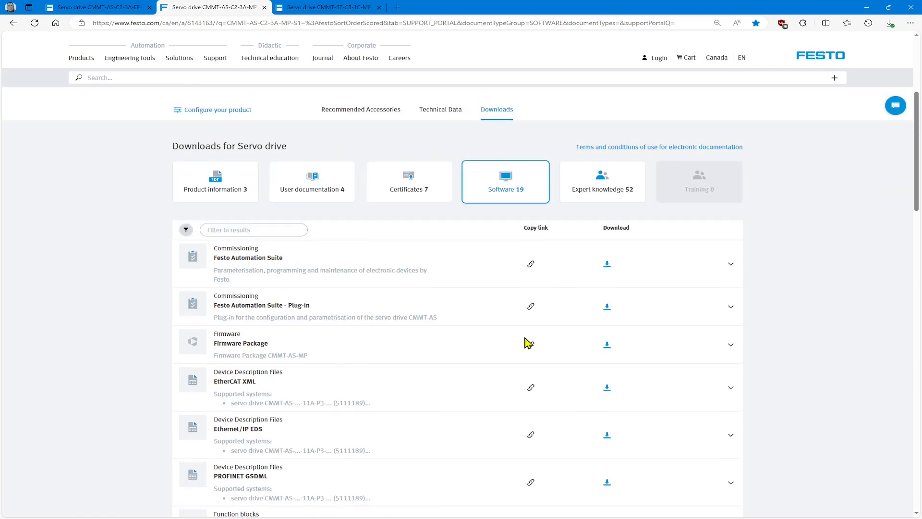
{"action": "left_click", "coordinate": [729, 268]}
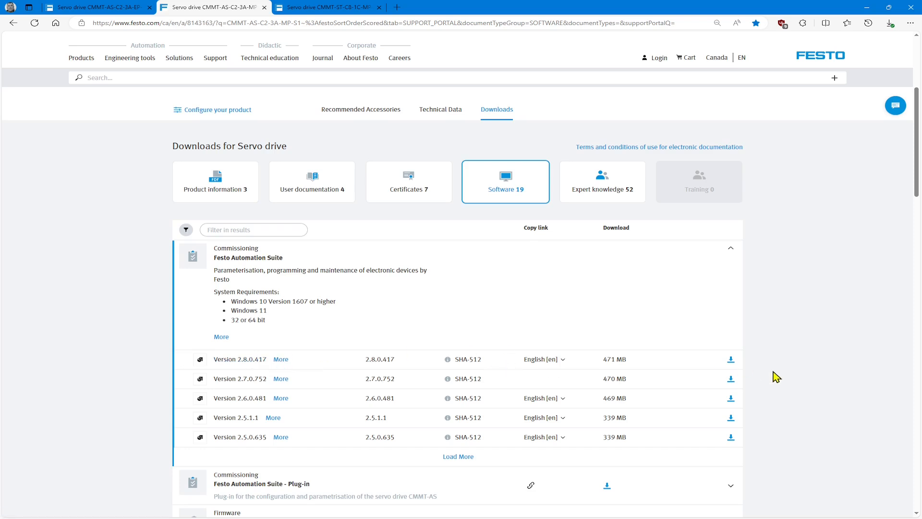
{"action": "scroll", "coordinate": [773, 440], "scroll_direction": "down", "scroll_amount": 3}
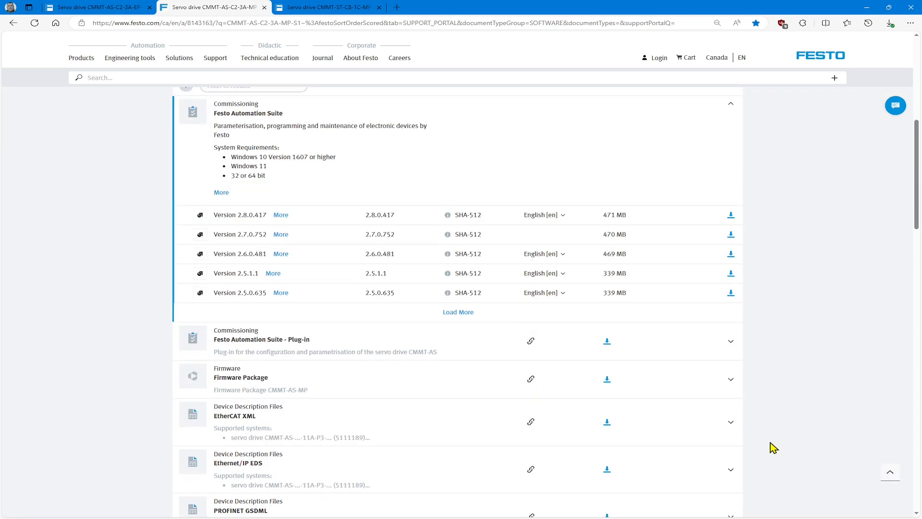
{"action": "left_click", "coordinate": [730, 342]}
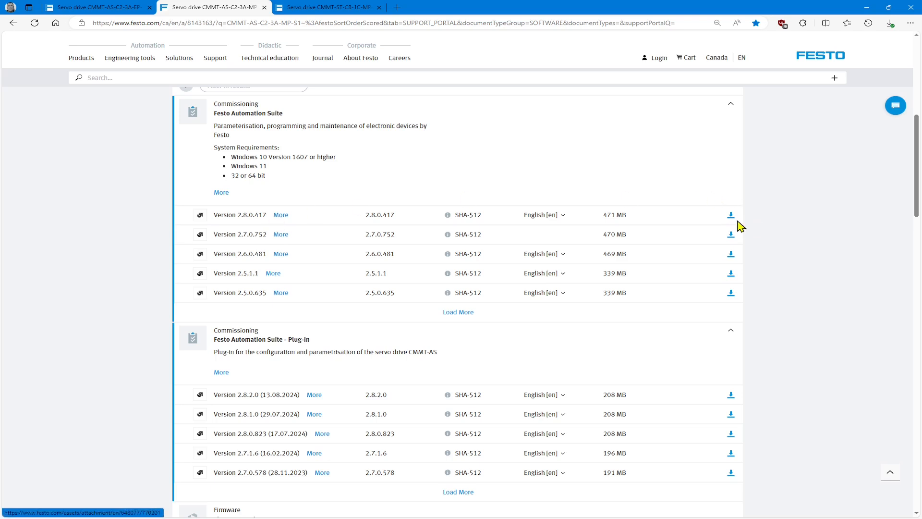
{"action": "left_click", "coordinate": [731, 396]}
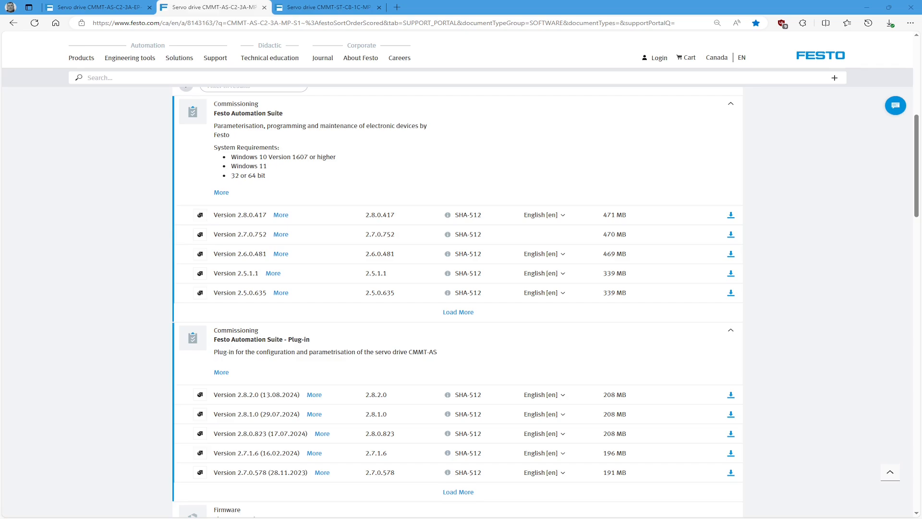
- Switch to Total Commander and select the FestoAutomationSuite_2.8.0.417.exe installer in the v2_8 folder
{"action": "key", "text": "alt+Tab"}
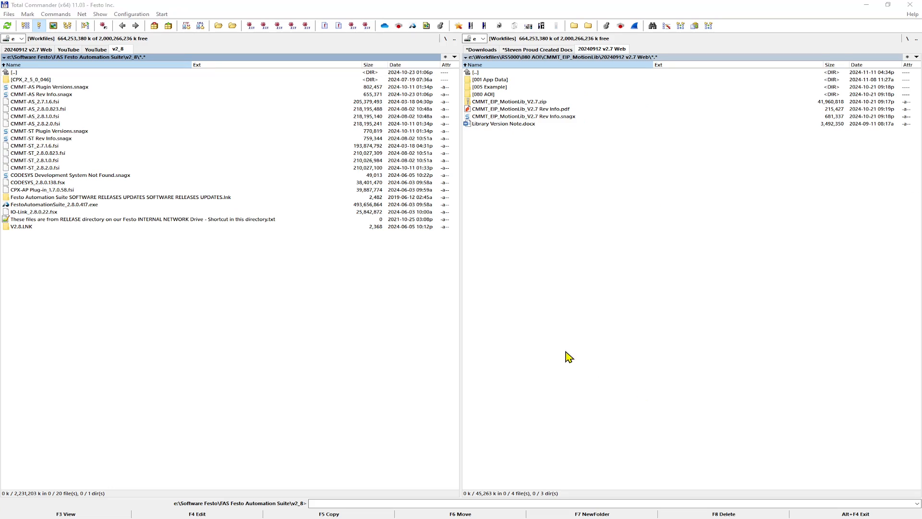
{"action": "left_click", "coordinate": [75, 205]}
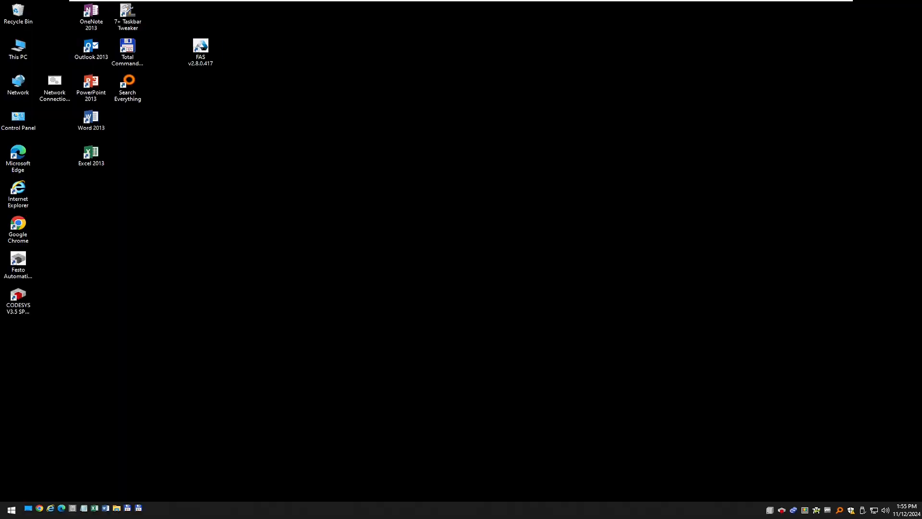
- Launch Festo Automation Suite v2.8.0.417 and open its repository of device plug-ins
{"action": "left_click", "coordinate": [212, 66]}
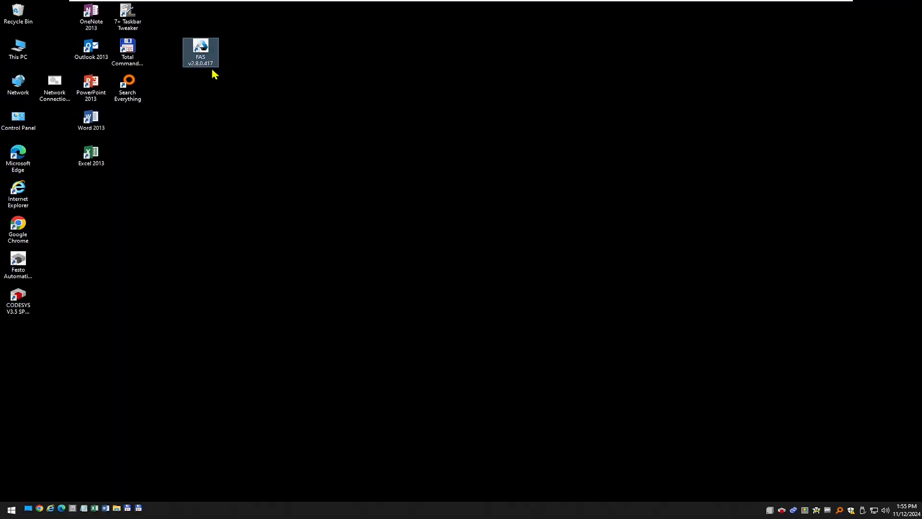
{"action": "double_click", "coordinate": [214, 56]}
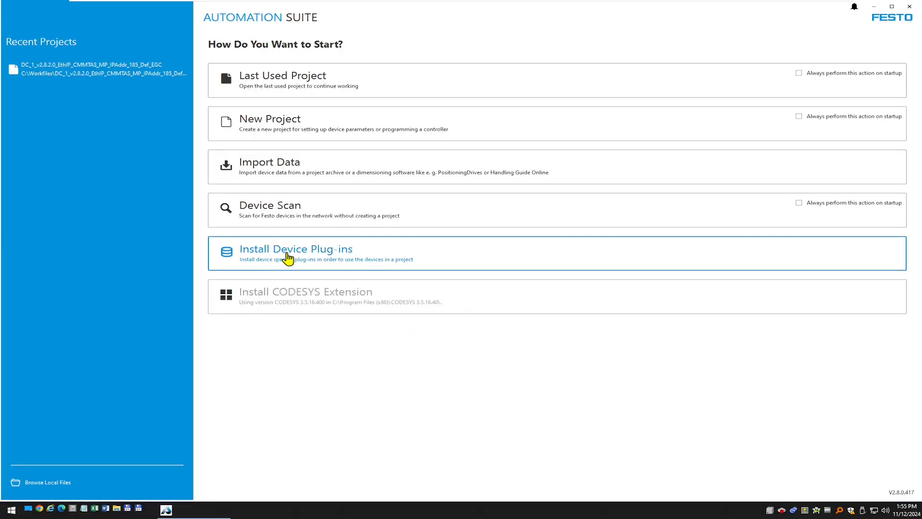
{"action": "left_click", "coordinate": [302, 260]}
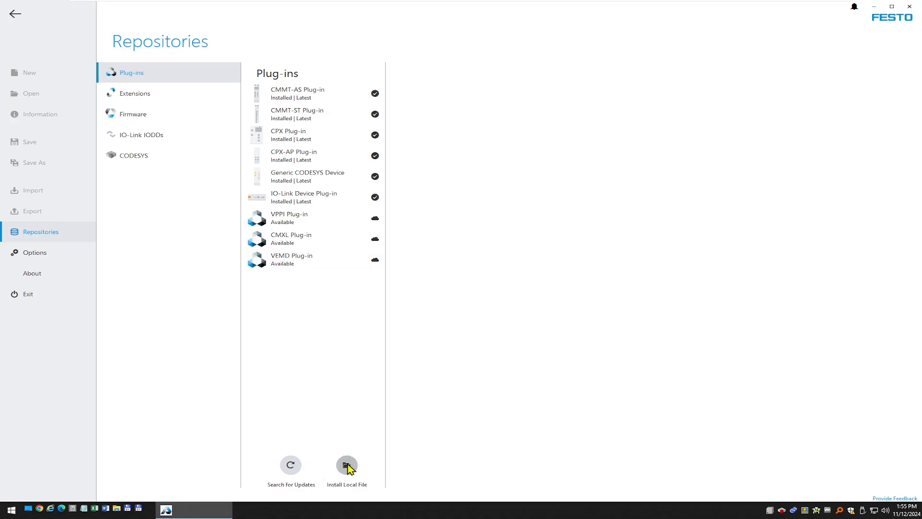
- Look at the local plug-in file installation, cancel it, and check the installed version of the CMMT-AS Plug-in before returning to the start page
{"action": "left_click", "coordinate": [347, 465]}
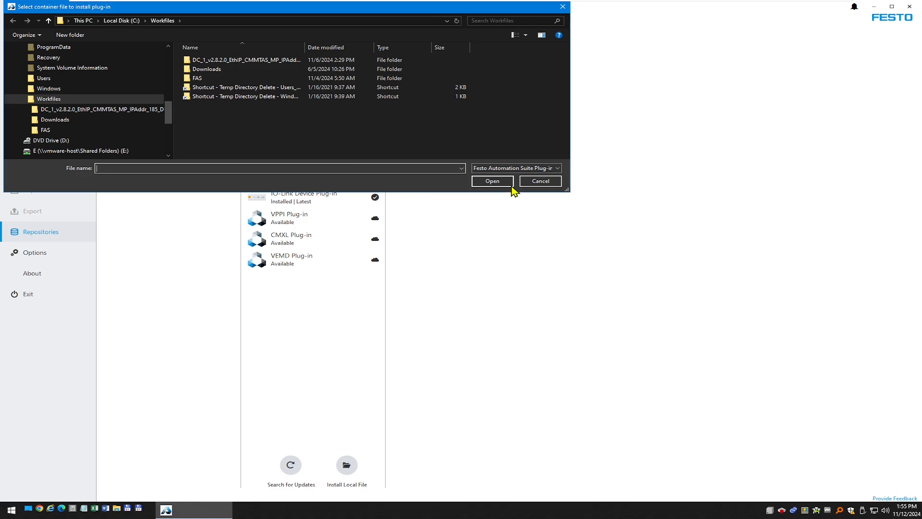
{"action": "left_click", "coordinate": [540, 183]}
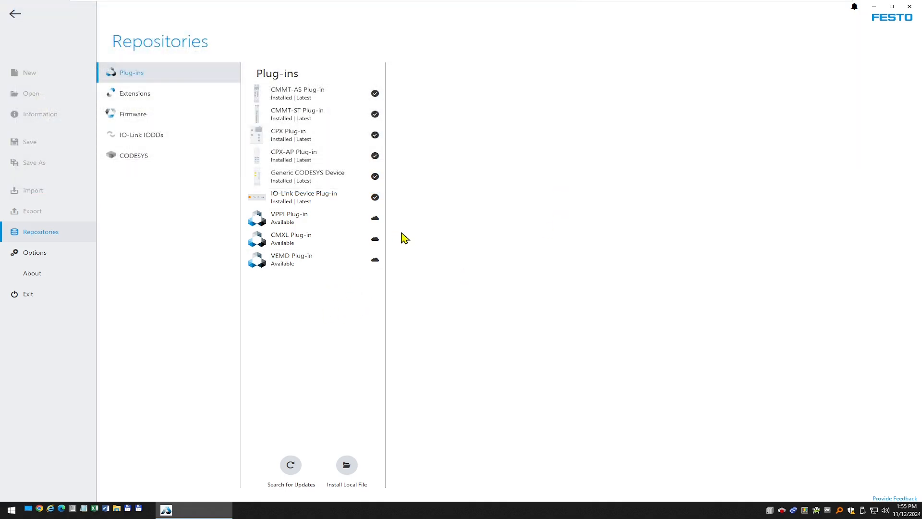
{"action": "left_click", "coordinate": [326, 99]}
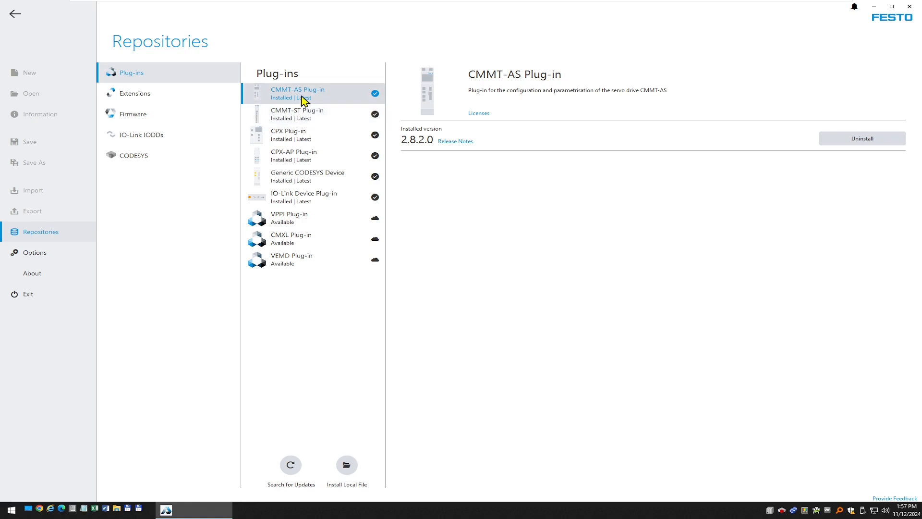
{"action": "left_click", "coordinate": [15, 14]}
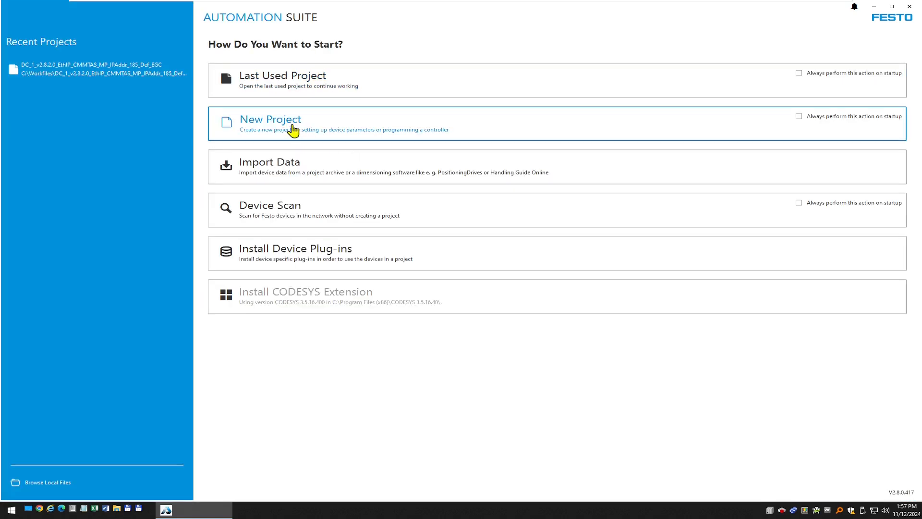
- Create a new project and scan the network for Festo devices, widening the device actions pane
{"action": "left_click", "coordinate": [293, 130]}
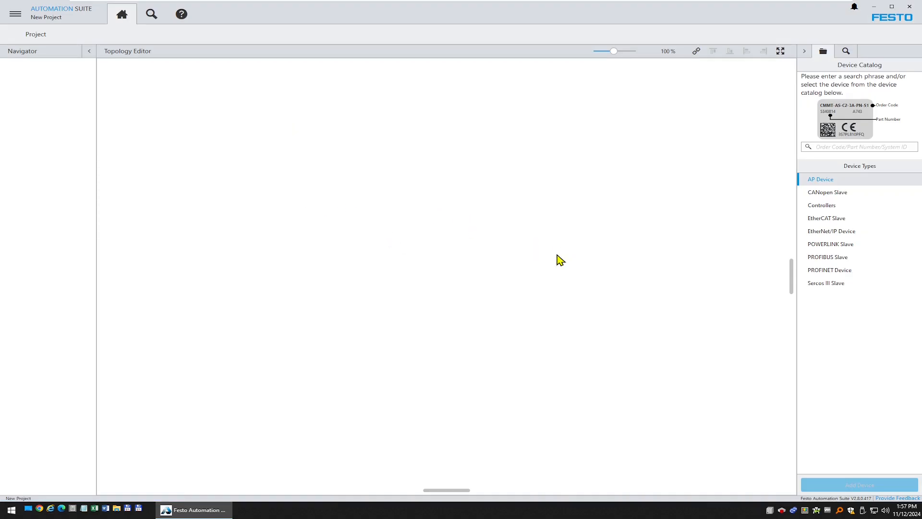
{"action": "left_click", "coordinate": [151, 15]}
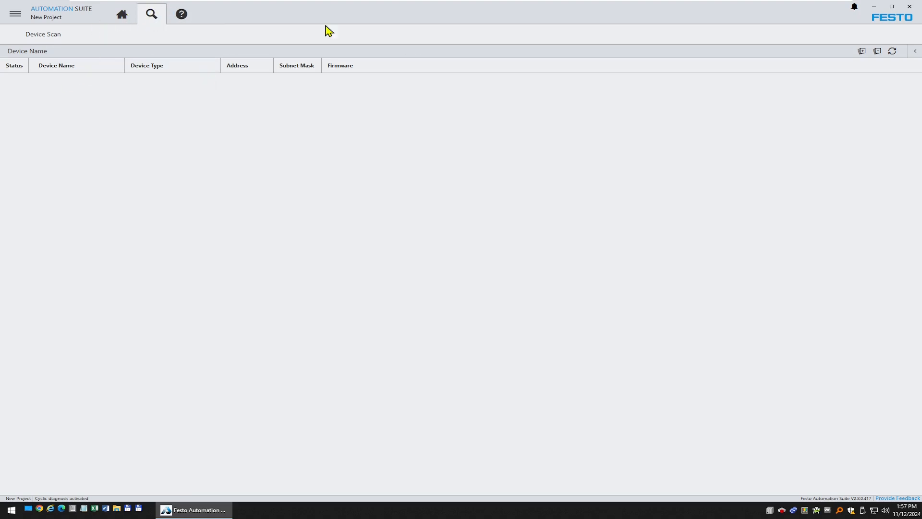
{"action": "left_click", "coordinate": [894, 52]}
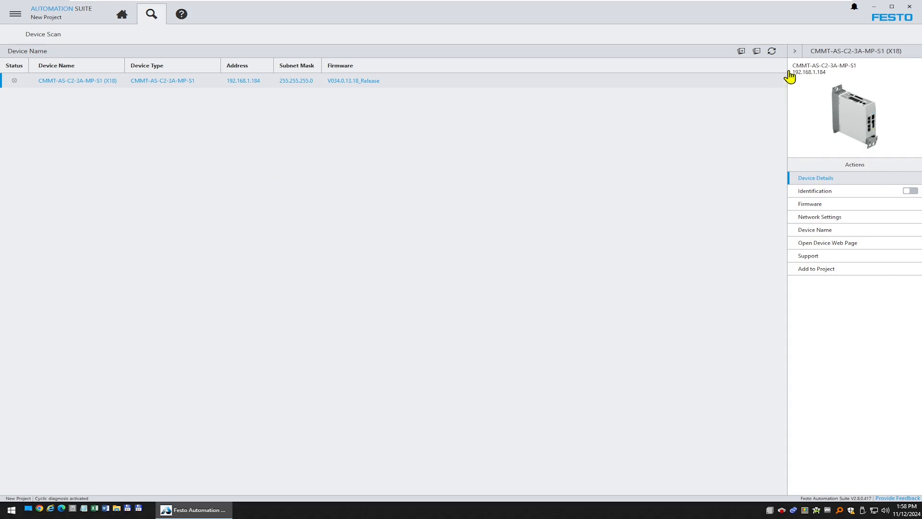
{"action": "left_click_drag", "start_coordinate": [787, 49], "coordinate": [731, 55]}
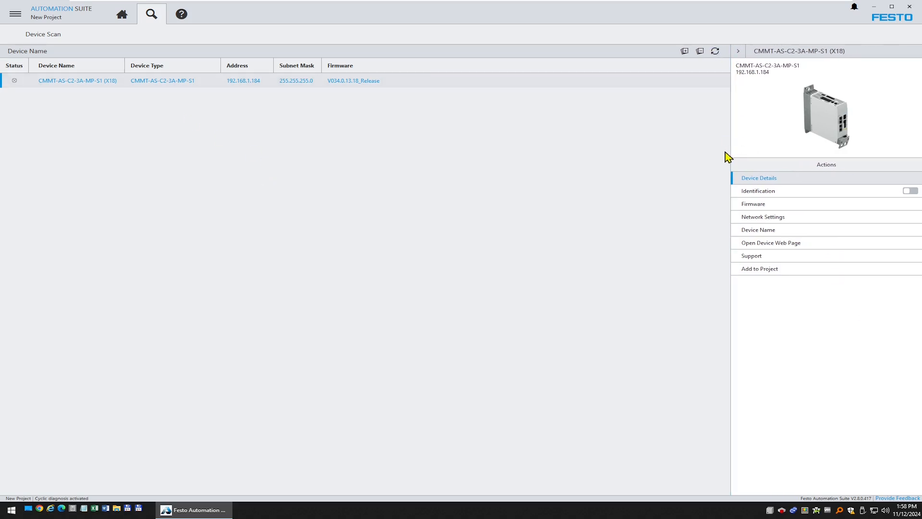
- Review the details of the scanned CMMT-AS-C2-3A-MP-S1 drive and transfer the V352 firmware package drive-hp-g1_35.9.2.pck to it
{"action": "left_click", "coordinate": [761, 178]}
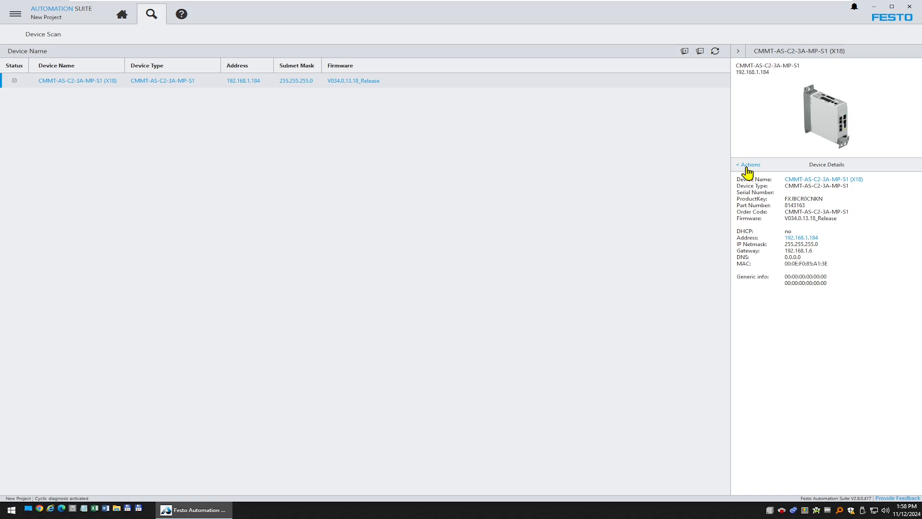
{"action": "left_click", "coordinate": [747, 167]}
{"action": "left_click", "coordinate": [757, 208]}
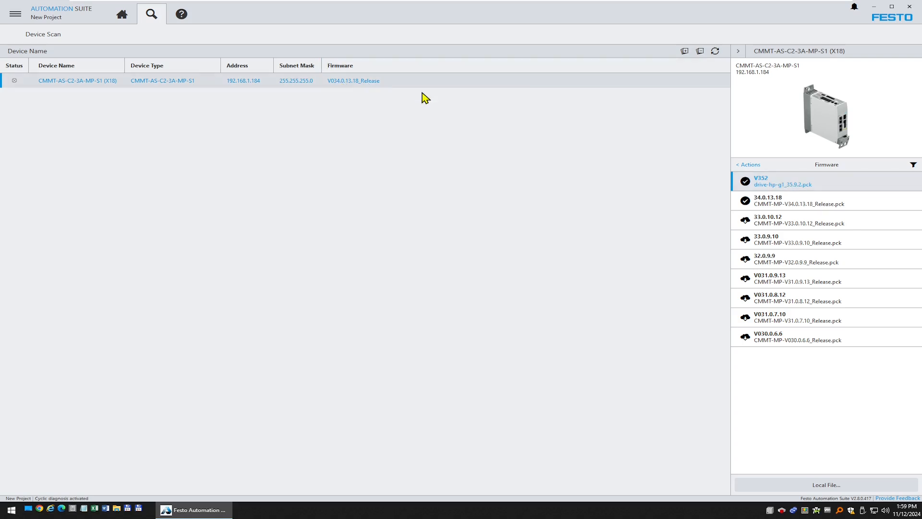
{"action": "left_click", "coordinate": [782, 183]}
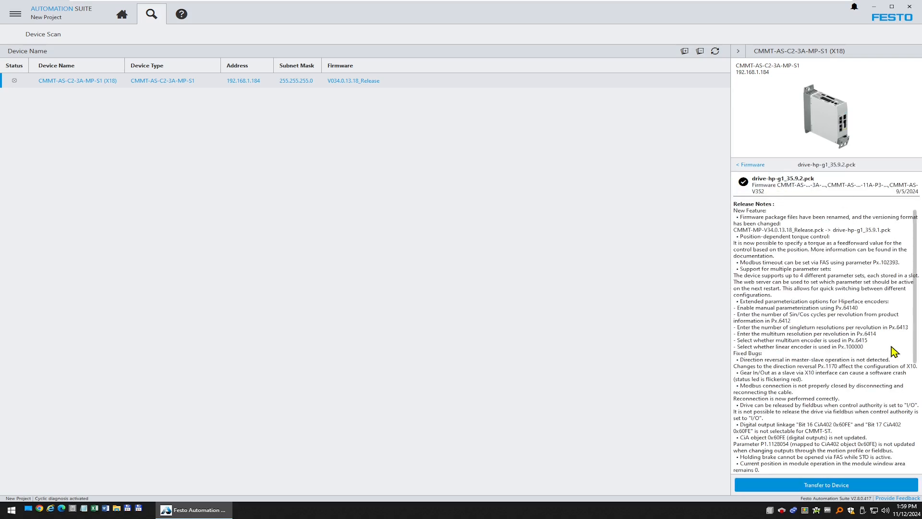
{"action": "left_click", "coordinate": [838, 486]}
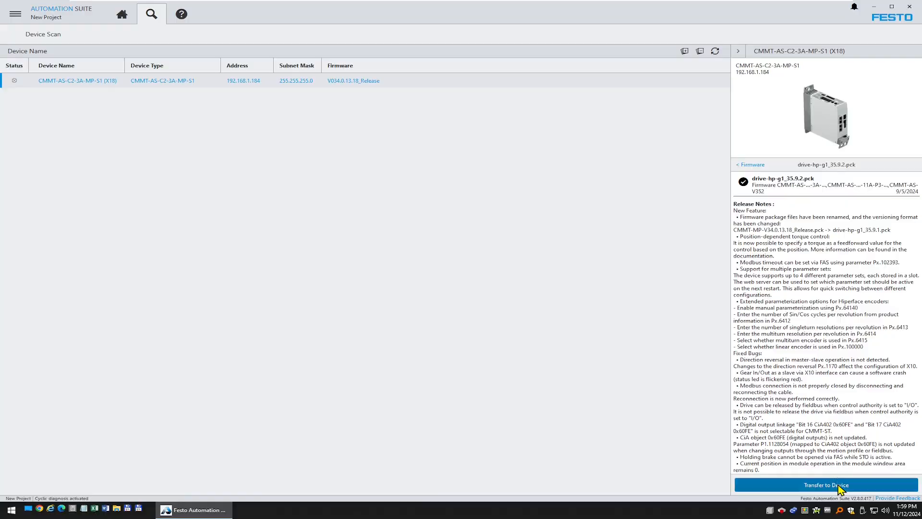
{"action": "left_click", "coordinate": [534, 281]}
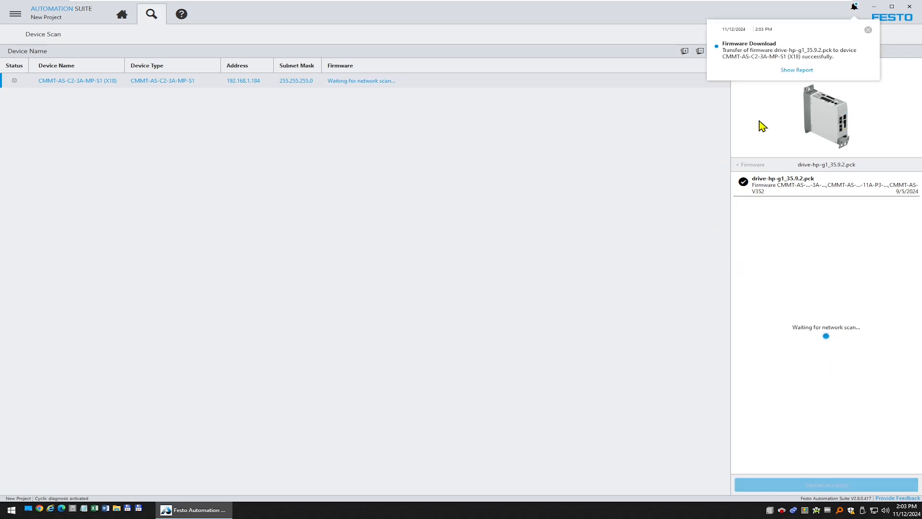
- Open the firmware transfer report and check the previous version and transferred firmware file, then minimize the browser
{"action": "left_click", "coordinate": [796, 71]}
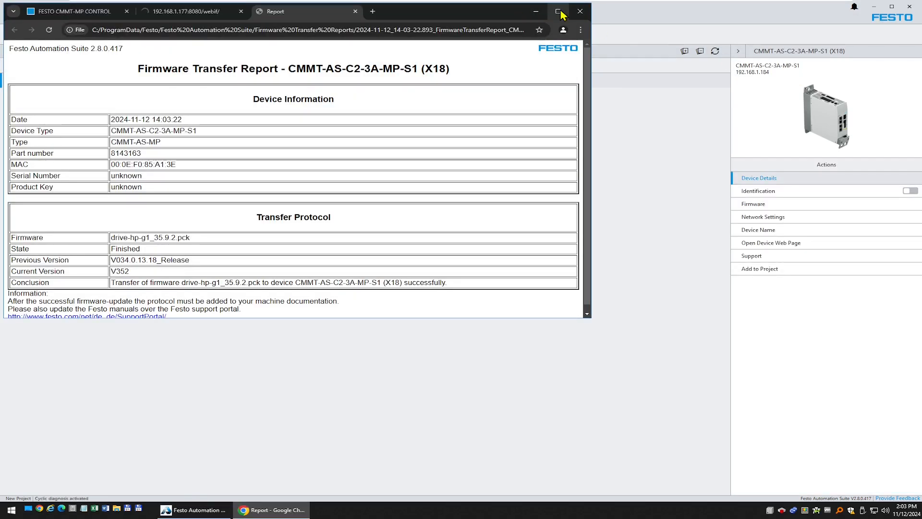
{"action": "left_click", "coordinate": [558, 12]}
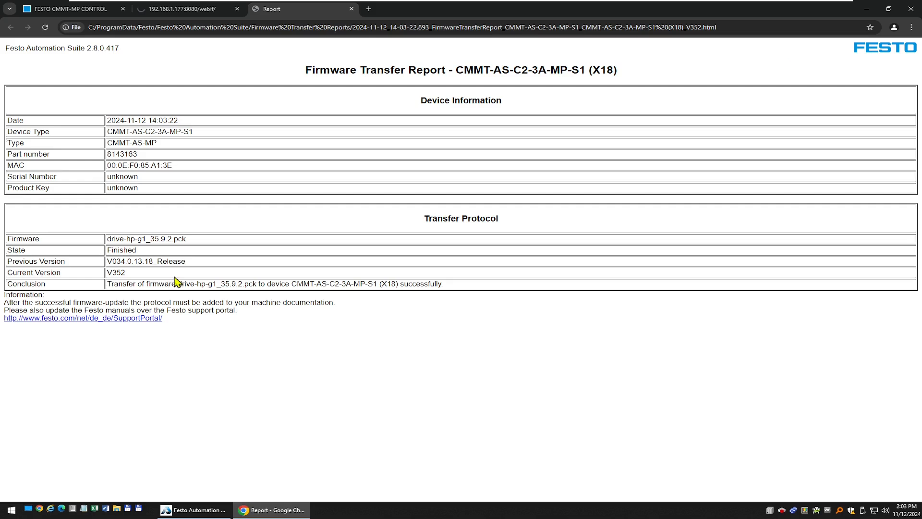
{"action": "left_click_drag", "start_coordinate": [188, 262], "coordinate": [108, 269]}
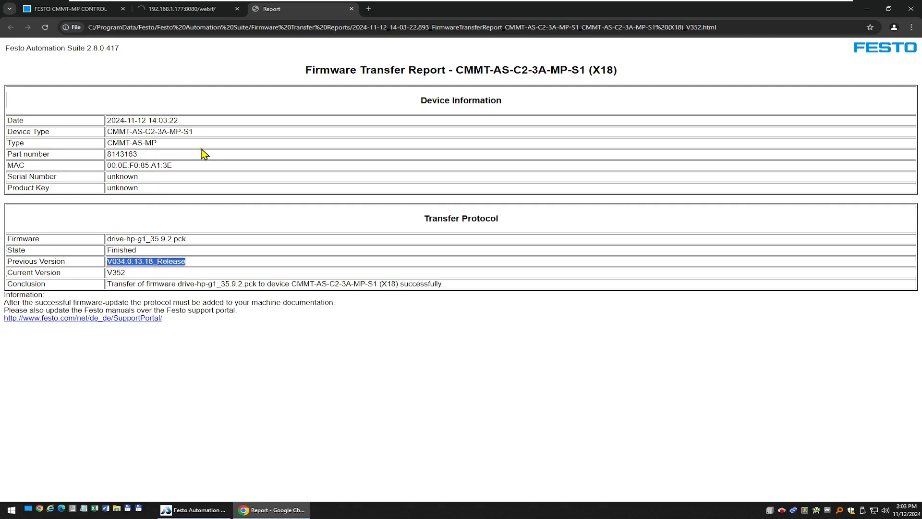
{"action": "triple_click", "coordinate": [110, 240]}
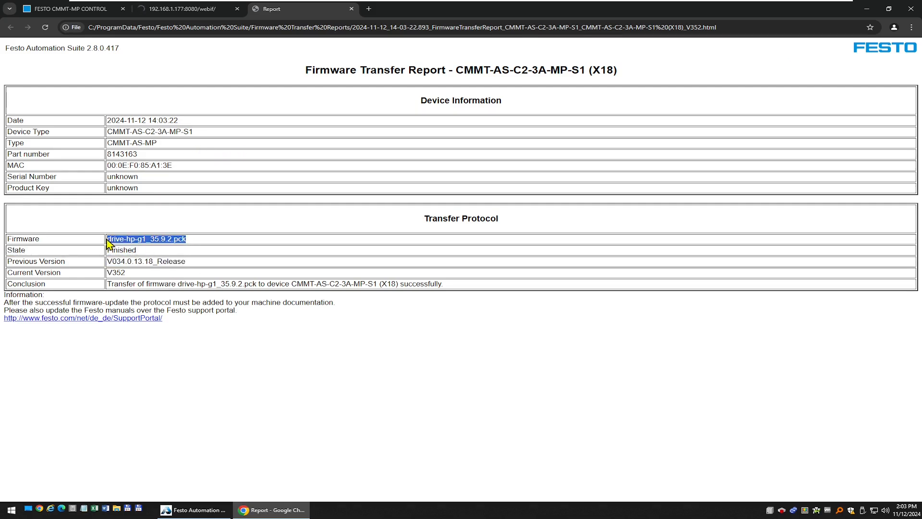
{"action": "left_click", "coordinate": [867, 10]}
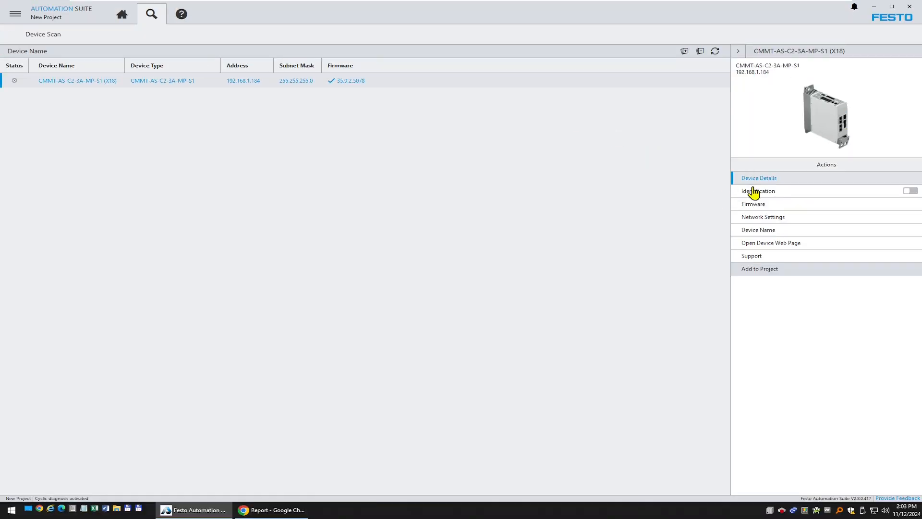
- Check the firmware version in the drive's device details and return to the list of actions
{"action": "left_click", "coordinate": [760, 179]}
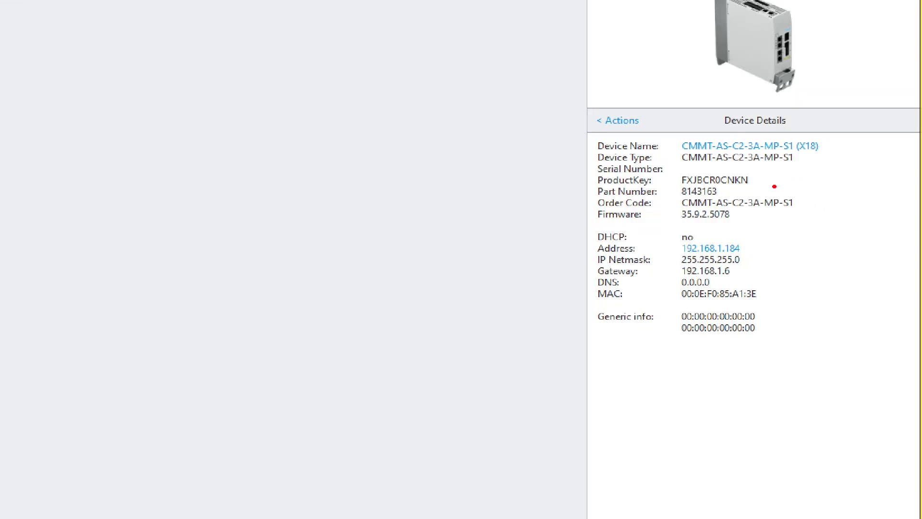
{"action": "left_click_drag", "start_coordinate": [583, 202], "coordinate": [769, 226]}
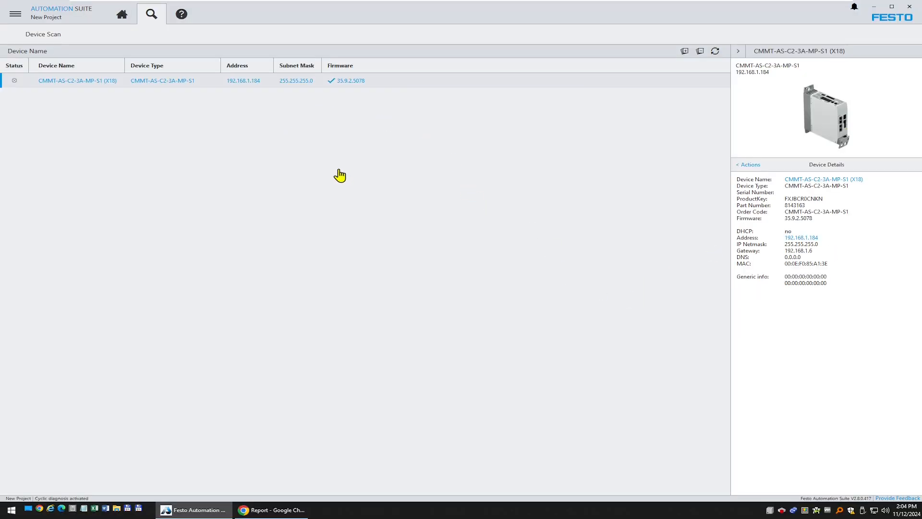
{"action": "left_click", "coordinate": [748, 166]}
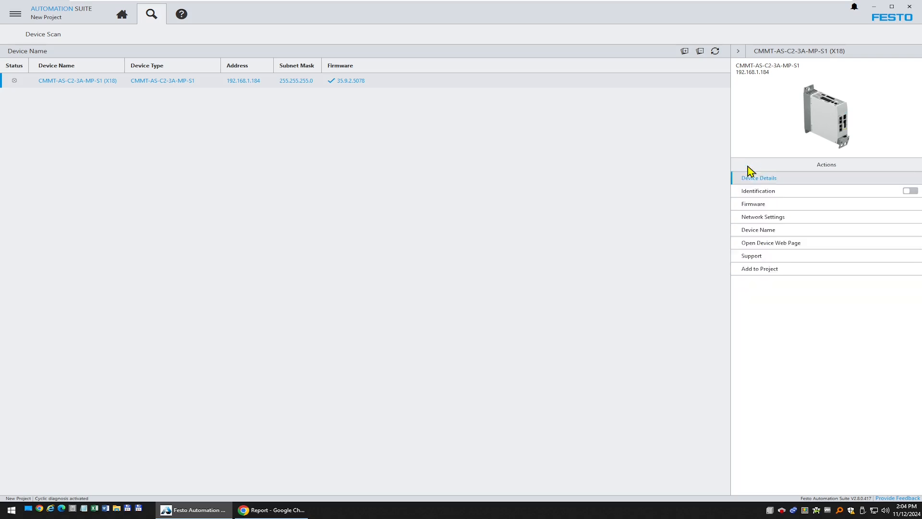
- Review the drive's DHCP, address and subnet mask settings, re-entering the gateway as 192.168.1.6
{"action": "left_click", "coordinate": [760, 218]}
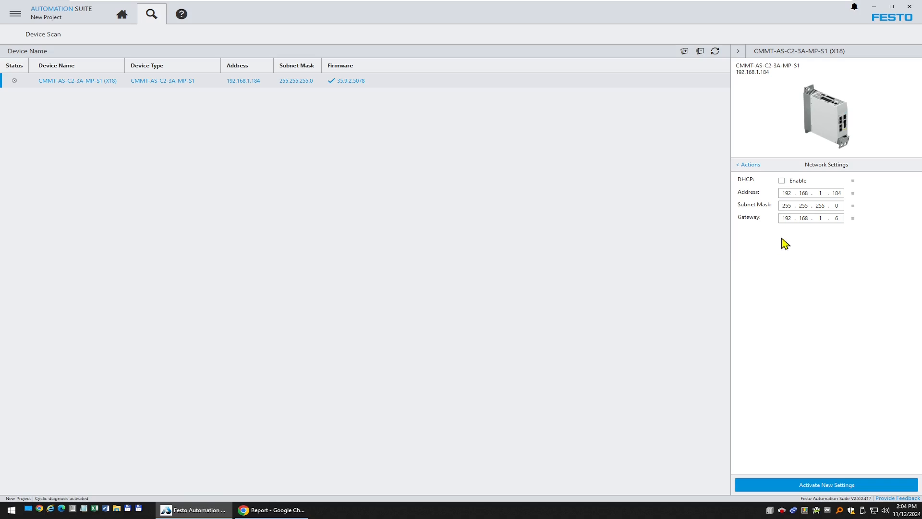
{"action": "left_click", "coordinate": [836, 218]}
{"action": "type", "text": "6"}
{"action": "left_click", "coordinate": [852, 218]}
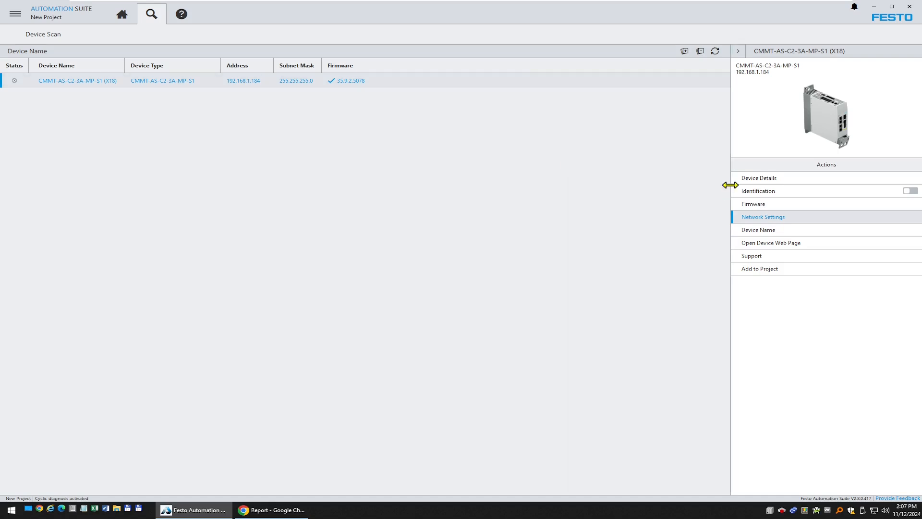
- Copy the device type CMMT-AS-C2-3A-MP-S1 from the drive's device details
{"action": "left_click", "coordinate": [766, 179]}
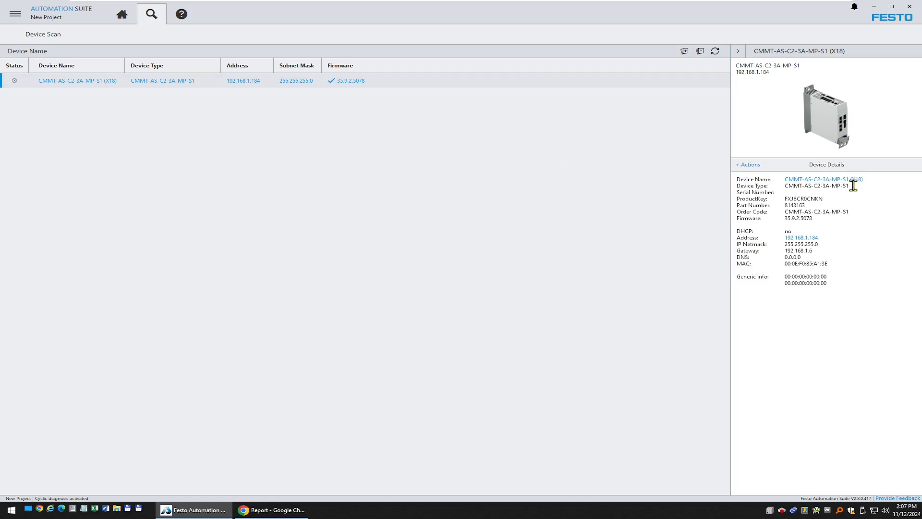
{"action": "left_click_drag", "start_coordinate": [853, 185], "coordinate": [786, 192]}
{"action": "right_click", "coordinate": [794, 187]}
{"action": "left_click", "coordinate": [820, 201]}
- Return to the project, widen the device catalog and search it for the copied device type CMMT-AS-C2-3A-MP-S1
{"action": "left_click", "coordinate": [125, 14]}
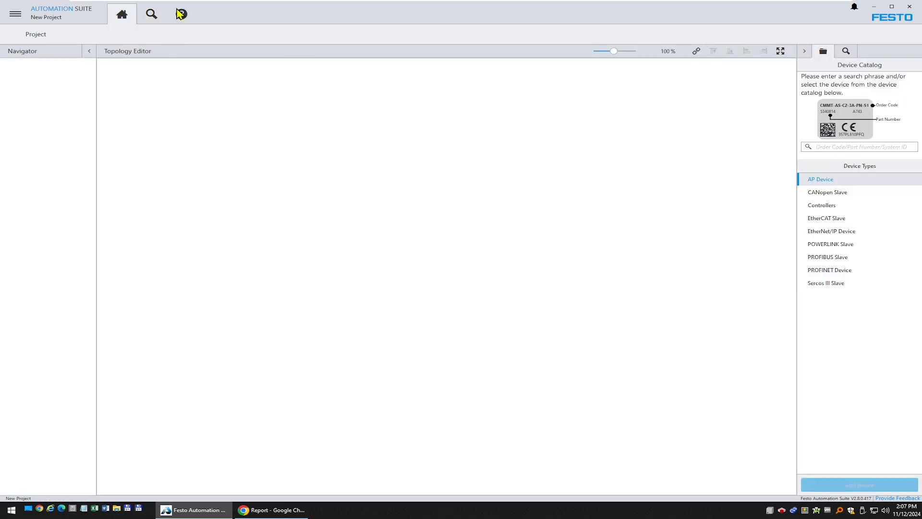
{"action": "left_click", "coordinate": [853, 148]}
{"action": "left_click_drag", "start_coordinate": [796, 52], "coordinate": [731, 54]}
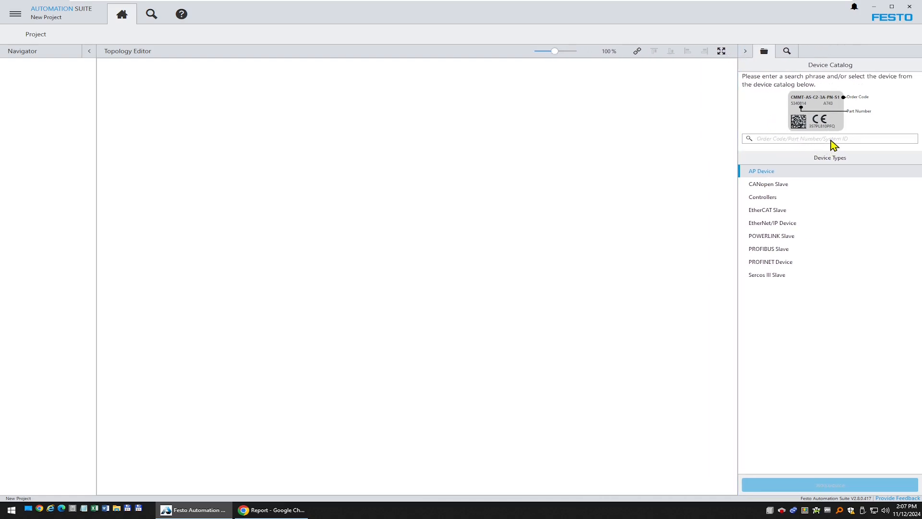
{"action": "key", "text": "ctrl+v"}
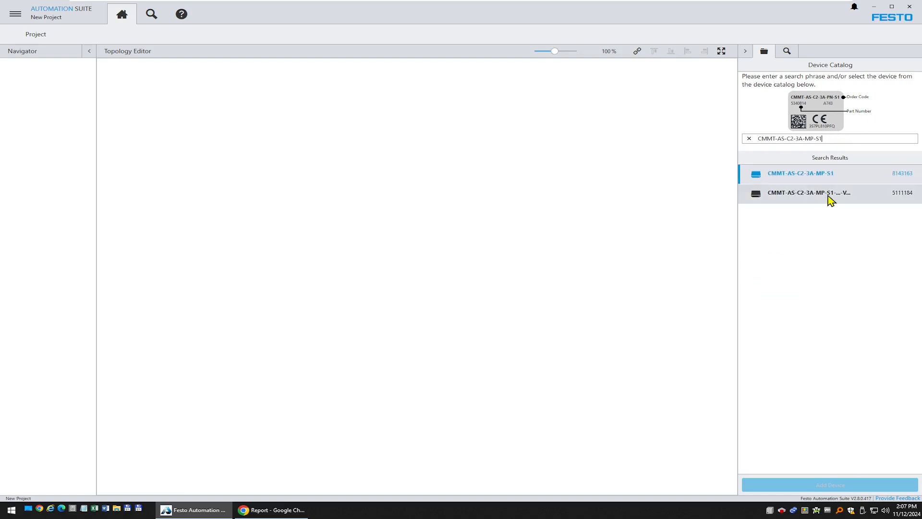
- Add the CMMT-AS-C2-3A-MP-S1 with part number 8143163 to the topology and widen the Navigator to fit its name
{"action": "mouse_move", "coordinate": [831, 200]}
{"action": "mouse_move", "coordinate": [839, 181]}
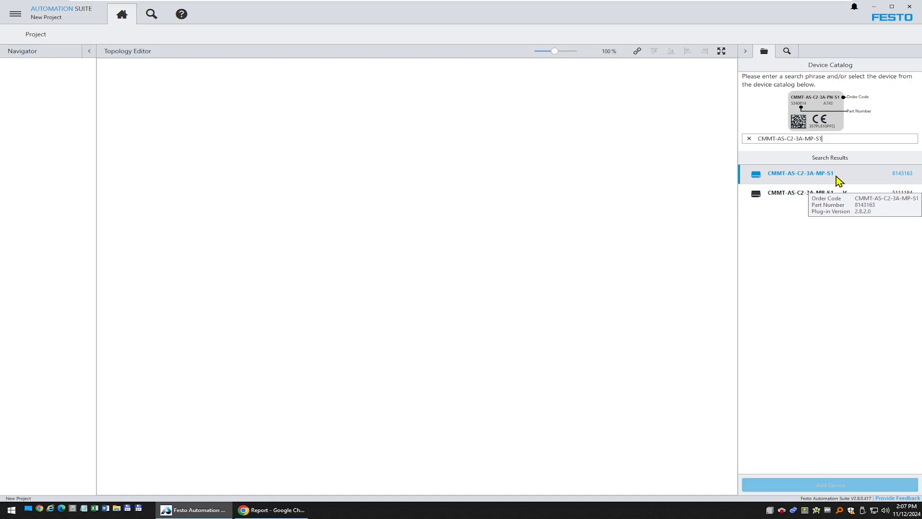
{"action": "left_click", "coordinate": [824, 180]}
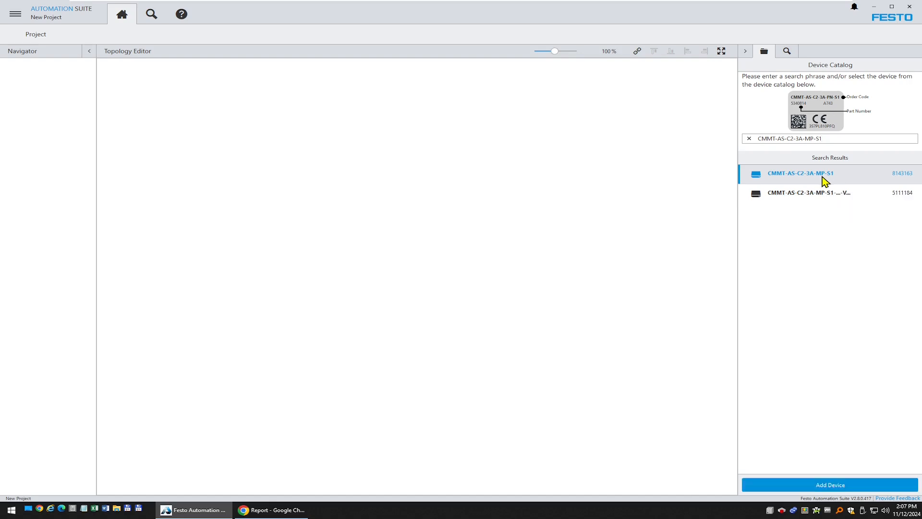
{"action": "left_click_drag", "start_coordinate": [825, 181], "coordinate": [149, 144]}
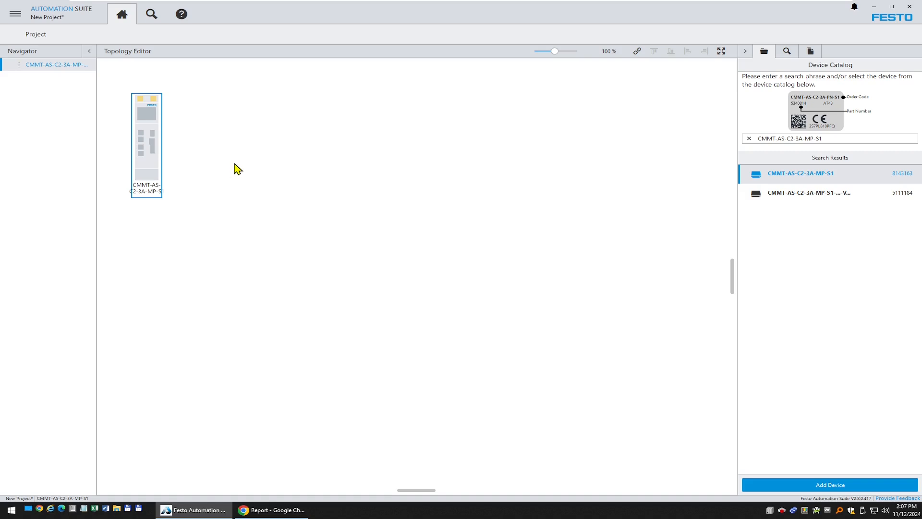
{"action": "left_click_drag", "start_coordinate": [96, 51], "coordinate": [118, 52]}
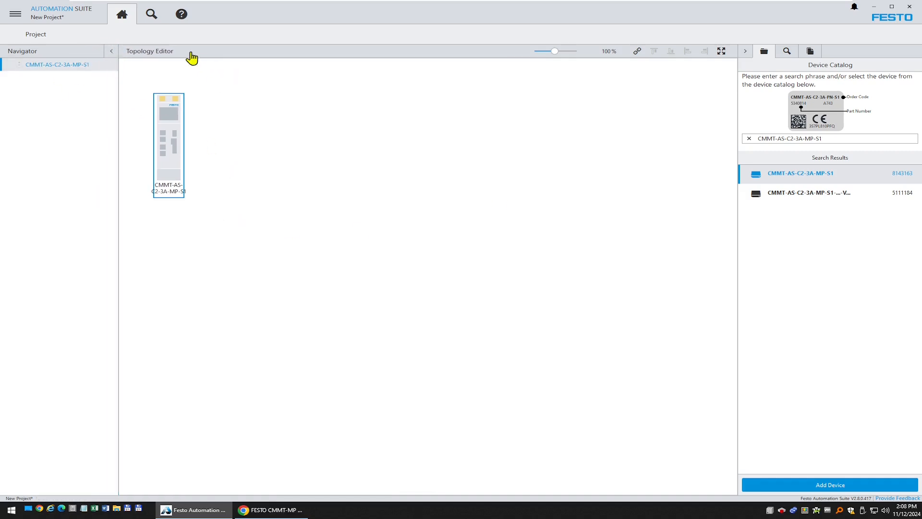
- Open the web page of the scanned X18 drive, close the duplicate browser tab and display the drive's parameterisation page
{"action": "left_click", "coordinate": [152, 16]}
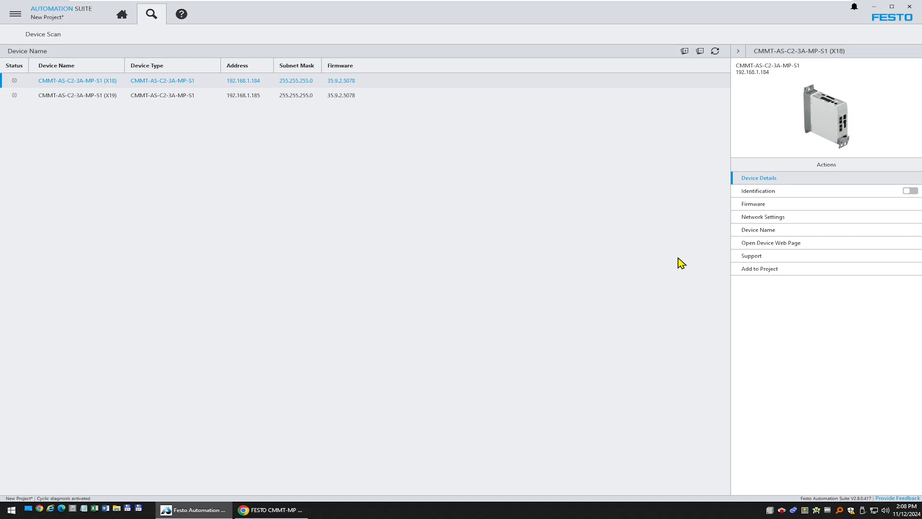
{"action": "left_click", "coordinate": [790, 243]}
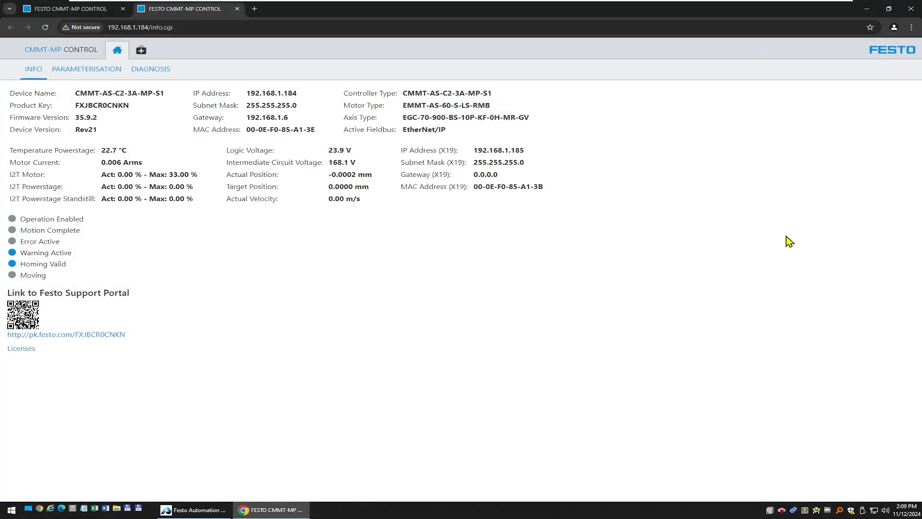
{"action": "key", "text": "ctrl+w"}
{"action": "left_click", "coordinate": [142, 27]}
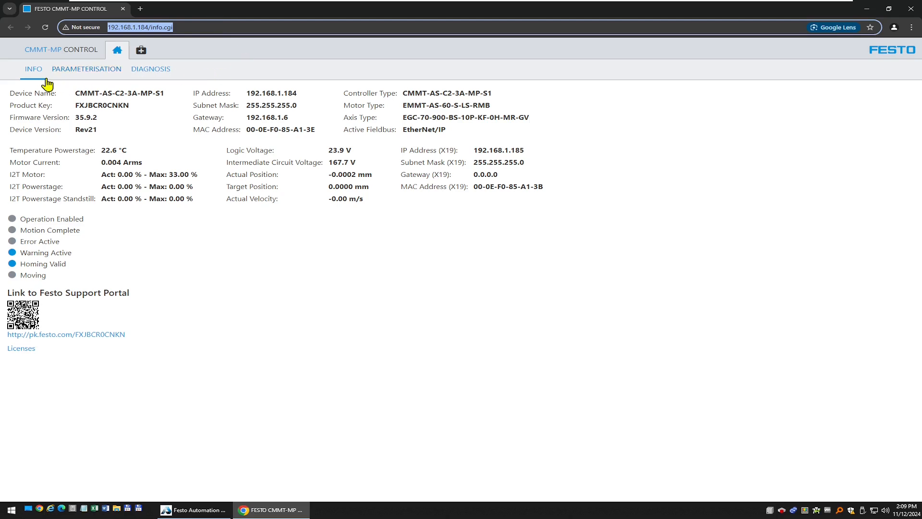
{"action": "left_click", "coordinate": [89, 72]}
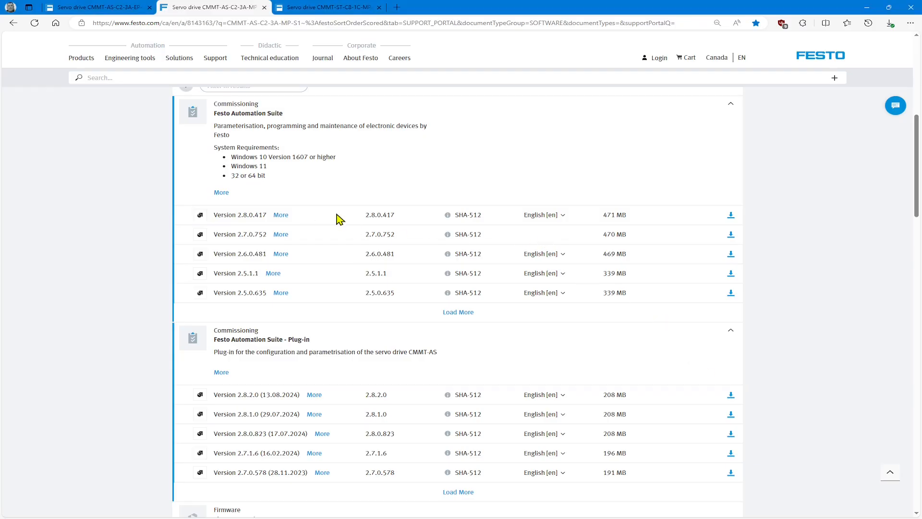
- On Festo's CMMT-AS-C2-3A-MP-S1 support page, collapse the Automation Suite and plug-in downloads and expand the Firmware Package entry
{"action": "left_click", "coordinate": [730, 105]}
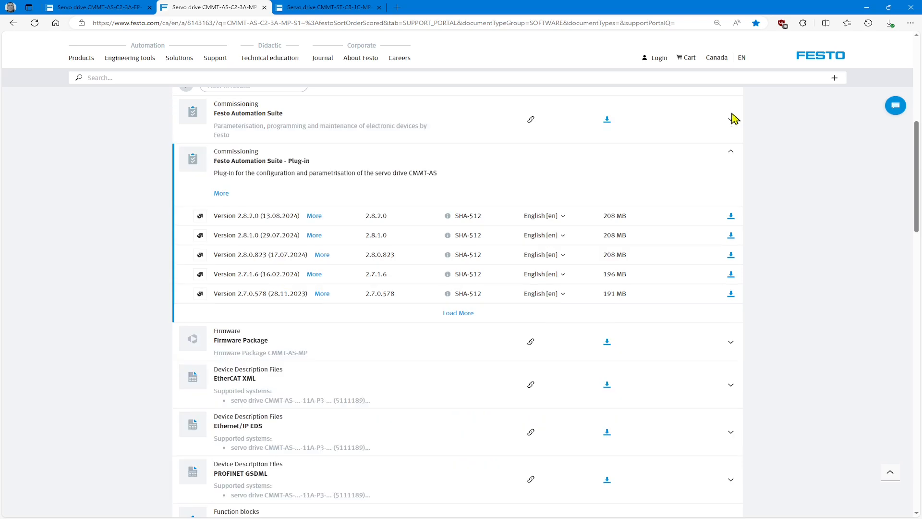
{"action": "left_click", "coordinate": [731, 153]}
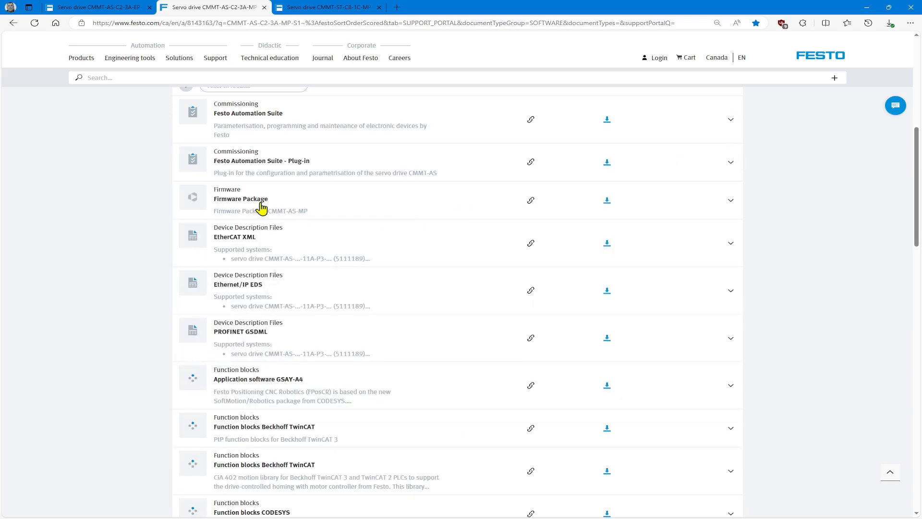
{"action": "left_click", "coordinate": [731, 199]}
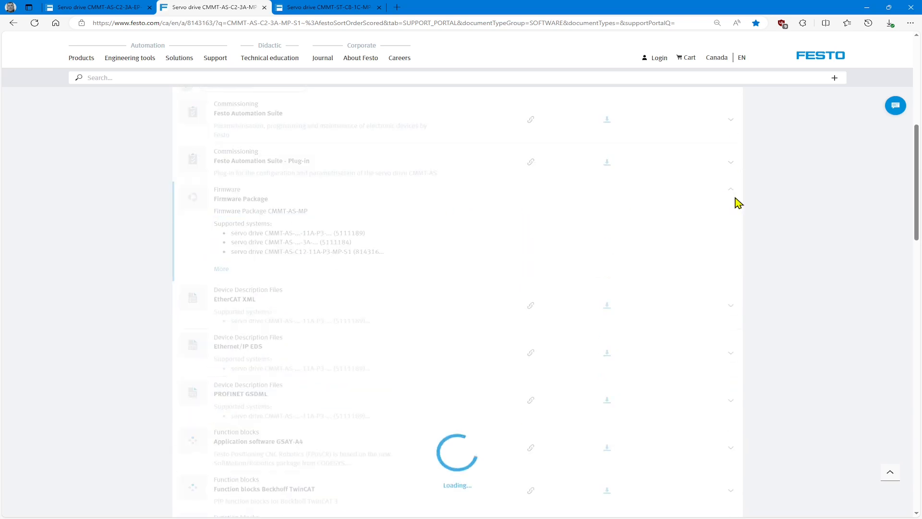
{"action": "scroll", "coordinate": [854, 233], "scroll_direction": "up", "scroll_amount": 8}
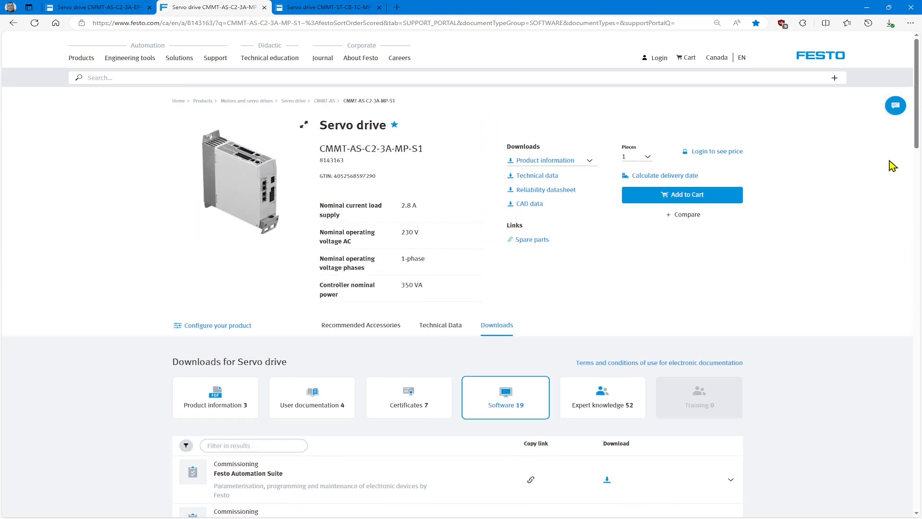
{"action": "left_click_drag", "start_coordinate": [915, 119], "coordinate": [915, 211]}
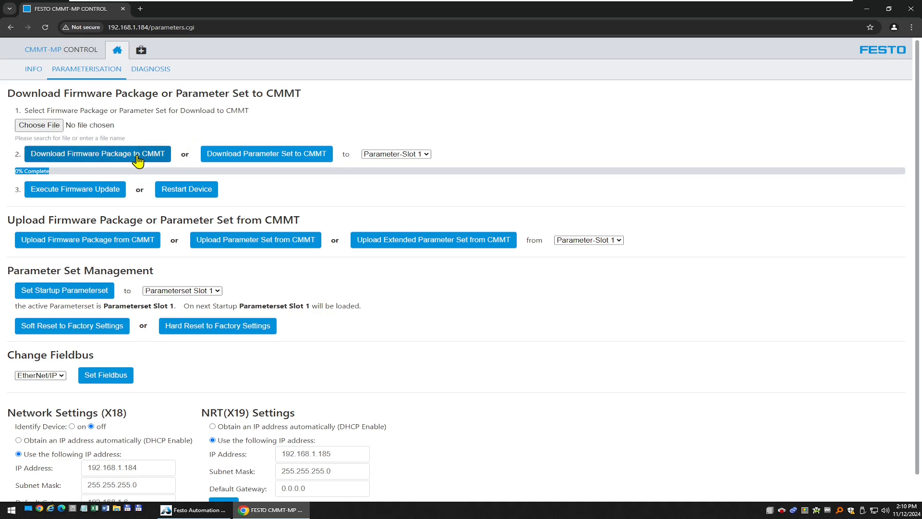
- Review the drive's network settings and diagnosis data on its web page, and switch to Festo Automation Suite to list its firmware packages
{"action": "scroll", "coordinate": [138, 160], "scroll_direction": "down", "scroll_amount": 1}
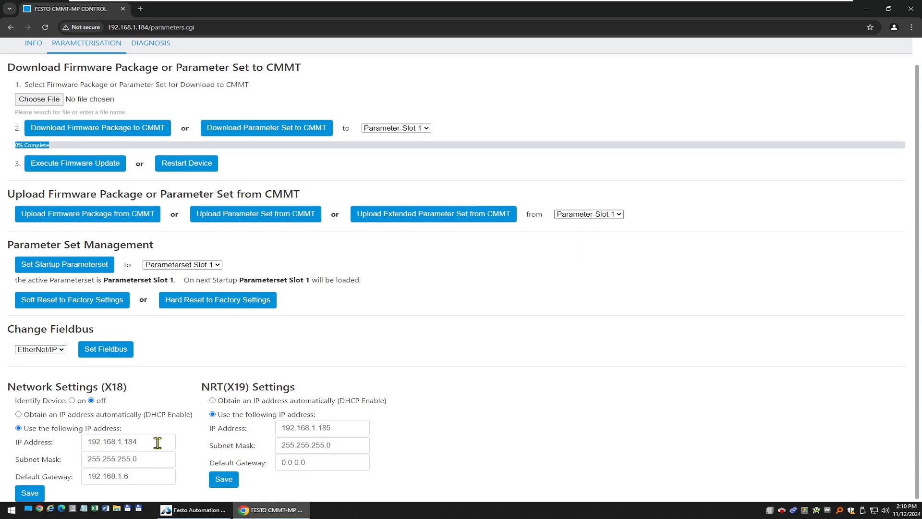
{"action": "left_click", "coordinate": [151, 43]}
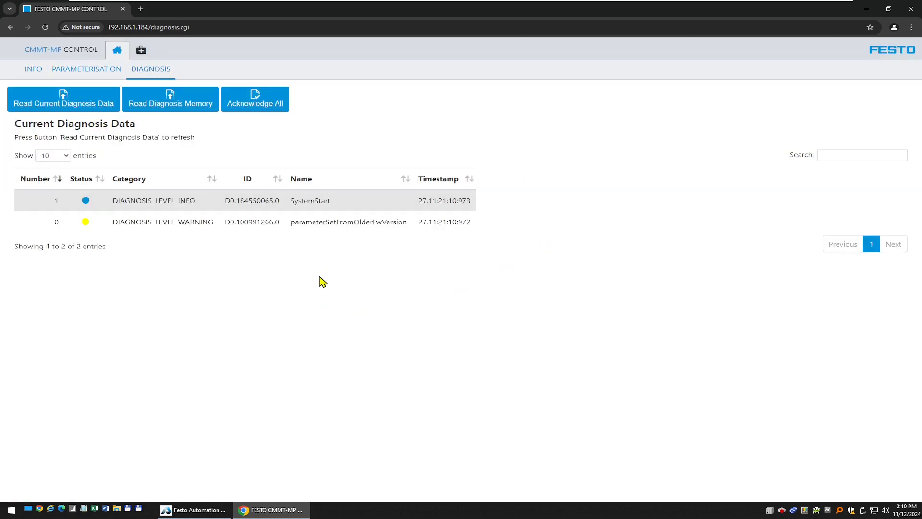
{"action": "left_click", "coordinate": [208, 510]}
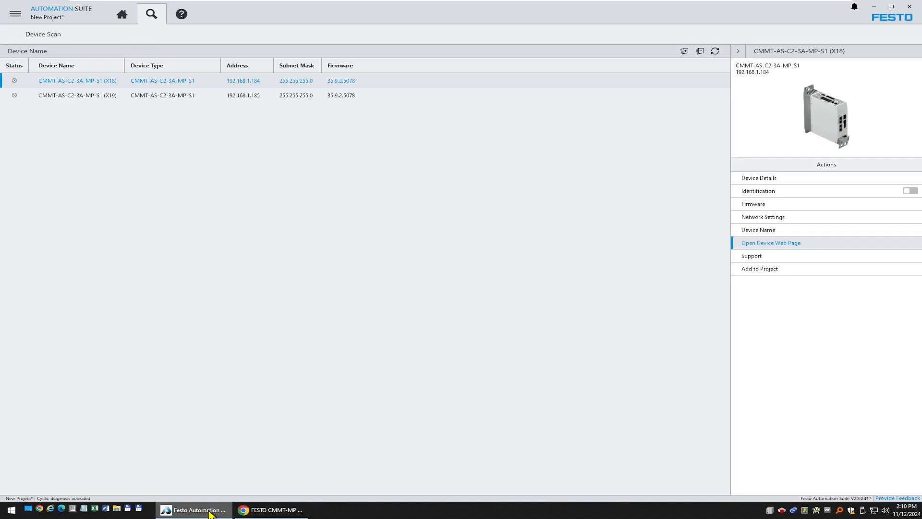
{"action": "left_click", "coordinate": [778, 212]}
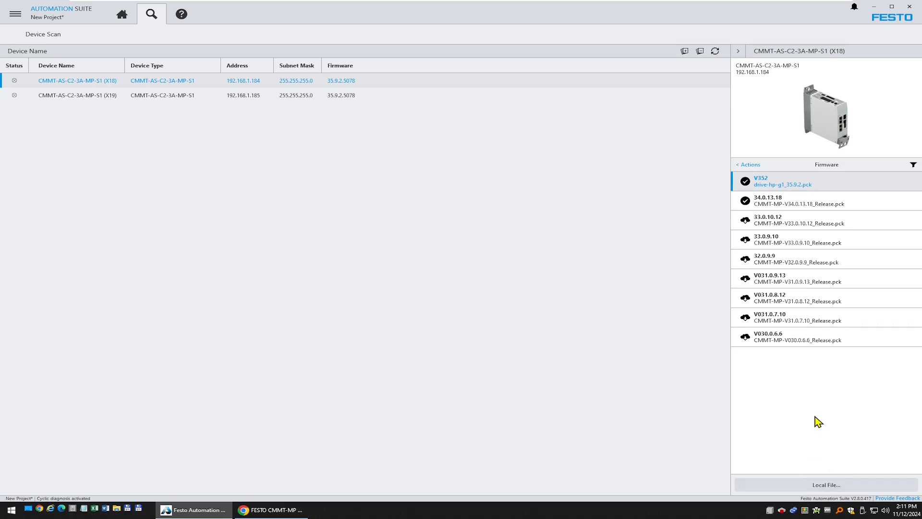
- Browse the firmware repository for CMMT-AS devices and view the versions offered for the CMMT-AS-C12-11A-P3-EP-S1
{"action": "left_click", "coordinate": [13, 19]}
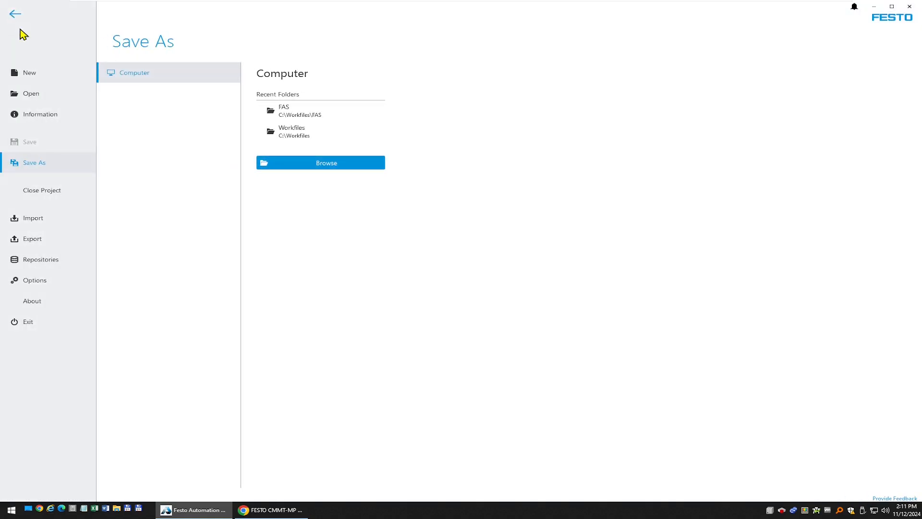
{"action": "left_click", "coordinate": [15, 13]}
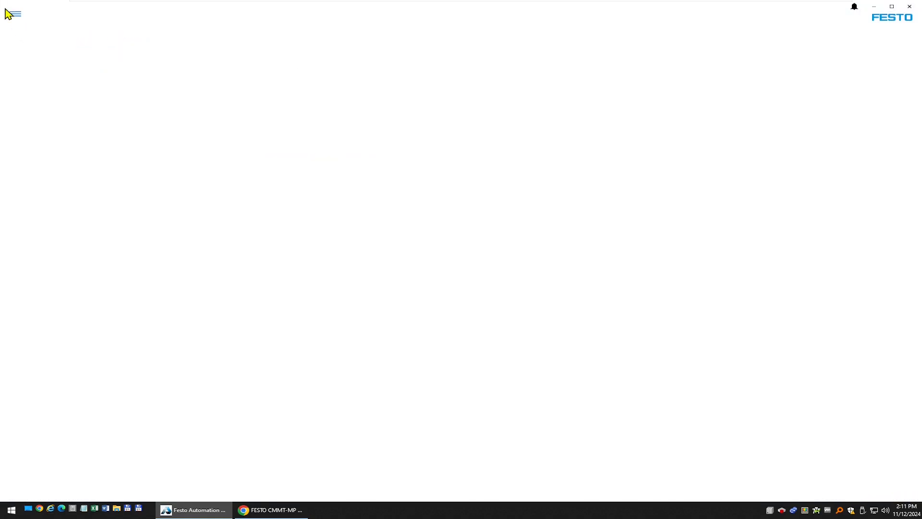
{"action": "left_click", "coordinate": [14, 14]}
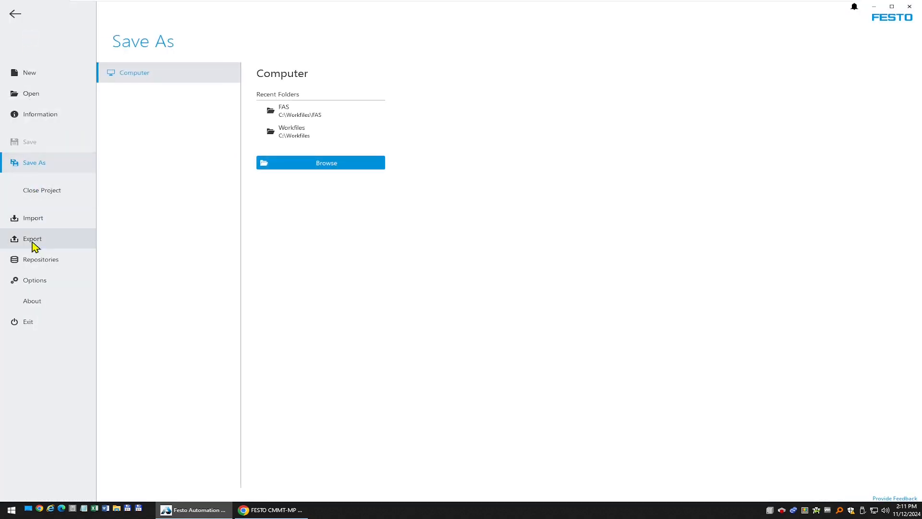
{"action": "left_click", "coordinate": [44, 265]}
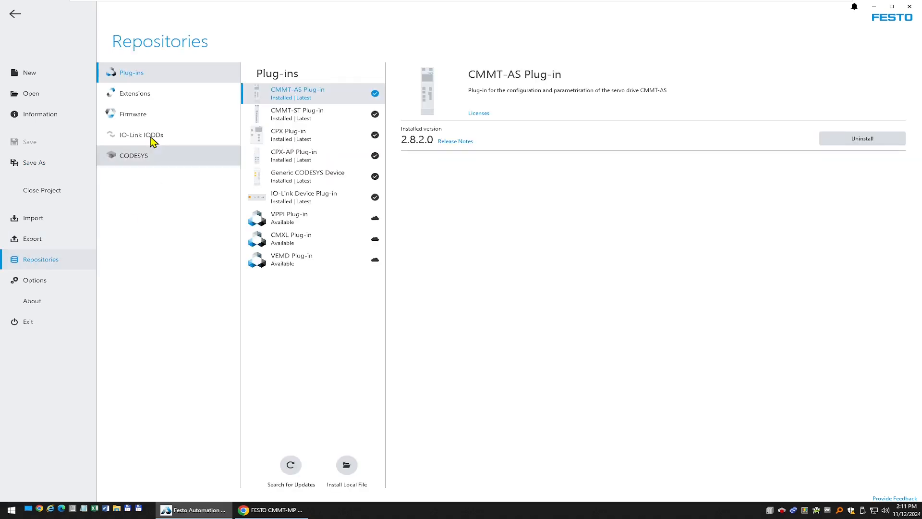
{"action": "left_click", "coordinate": [138, 125]}
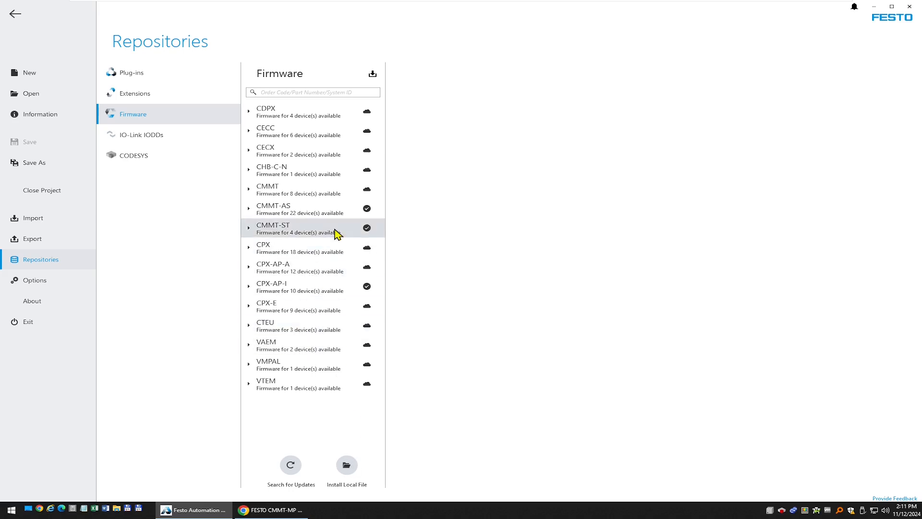
{"action": "left_click", "coordinate": [315, 215]}
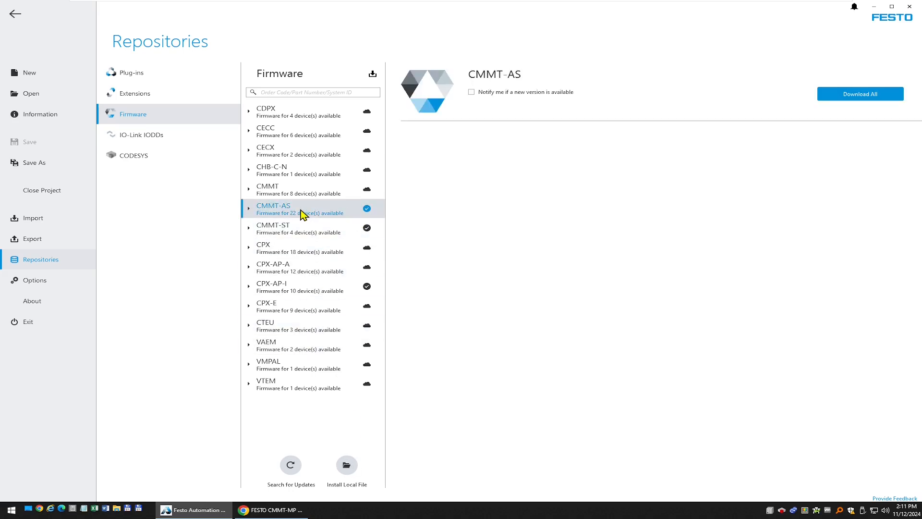
{"action": "left_click", "coordinate": [248, 208]}
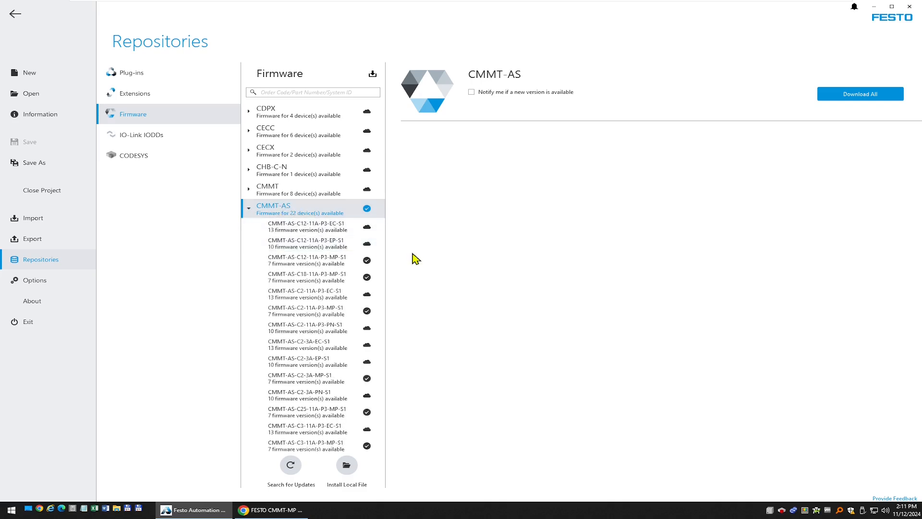
{"action": "left_click", "coordinate": [331, 244]}
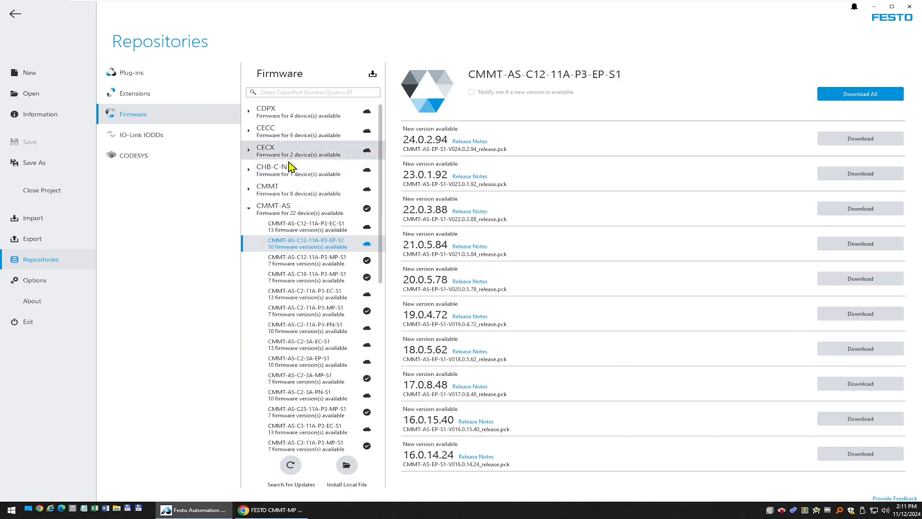
{"action": "left_click", "coordinate": [15, 14]}
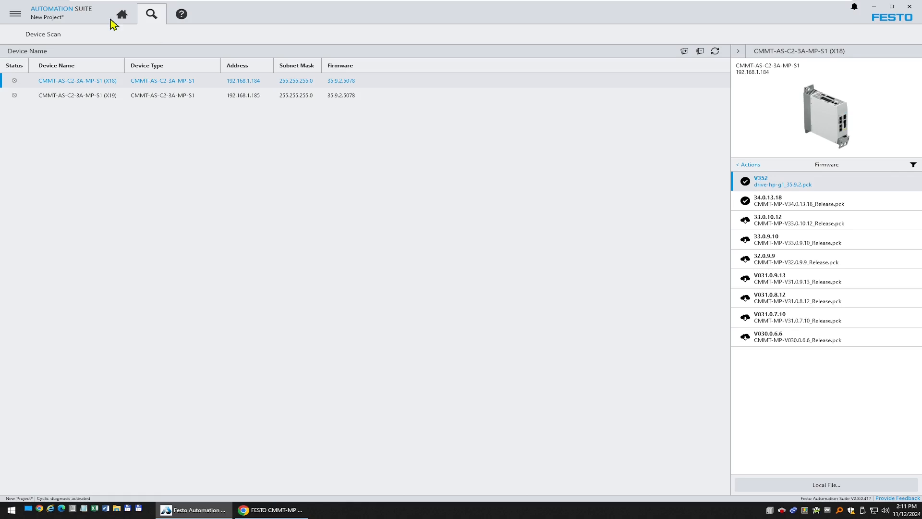
- Return to the project topology, select the CMMT-AS-C2-3A-MP-S1 drive and open its Navigator name for editing
{"action": "left_click", "coordinate": [123, 18]}
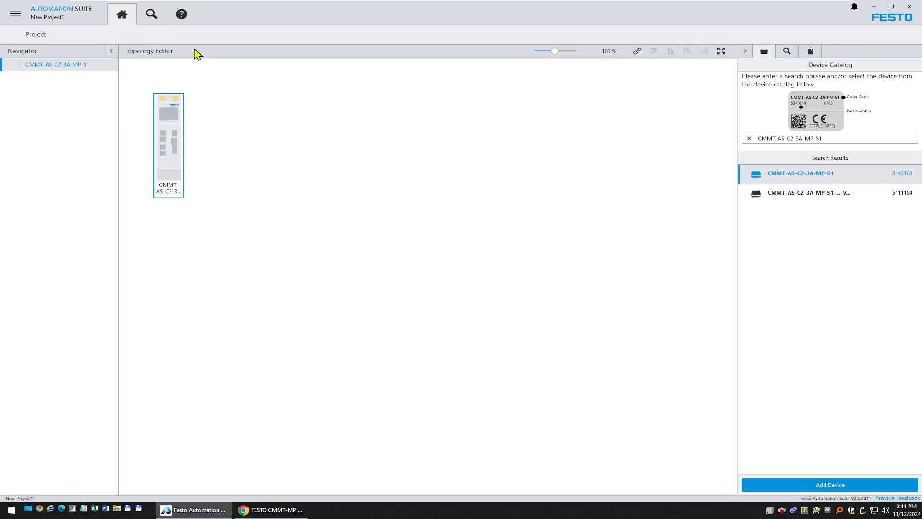
{"action": "left_click", "coordinate": [175, 149]}
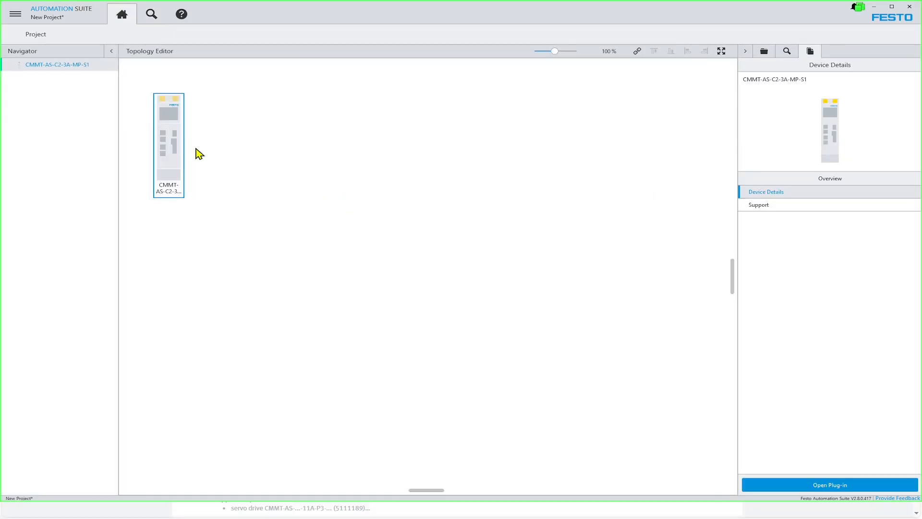
{"action": "right_click", "coordinate": [82, 65]}
{"action": "left_click", "coordinate": [110, 105]}
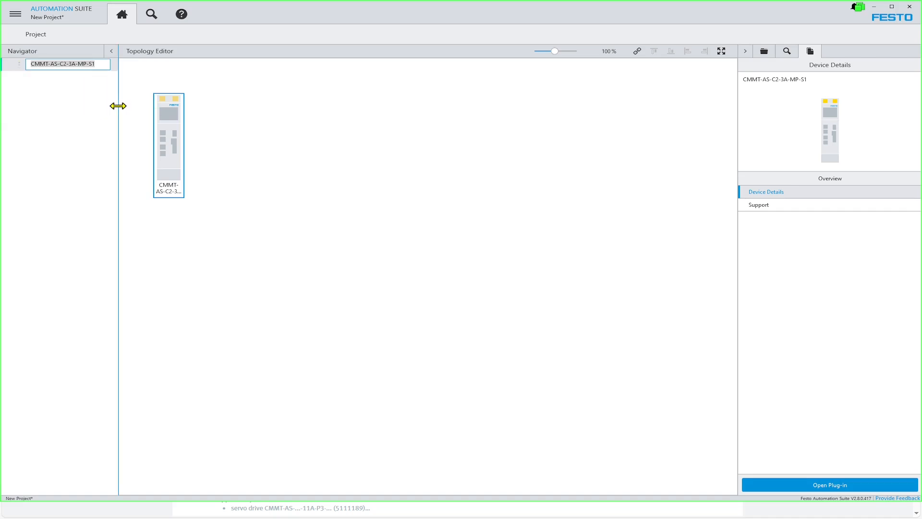
{"action": "left_click", "coordinate": [189, 137]}
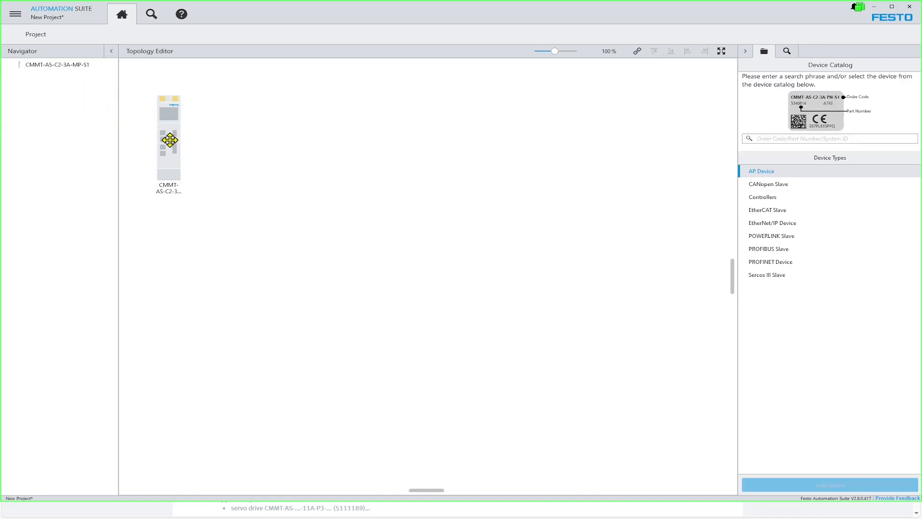
- Start the first setup for the CMMT-AS-C2-3A-MP-S1 drive and assign the motor EMMT-AS-60-S-LS-RMB, part number 5242199
{"action": "double_click", "coordinate": [170, 139]}
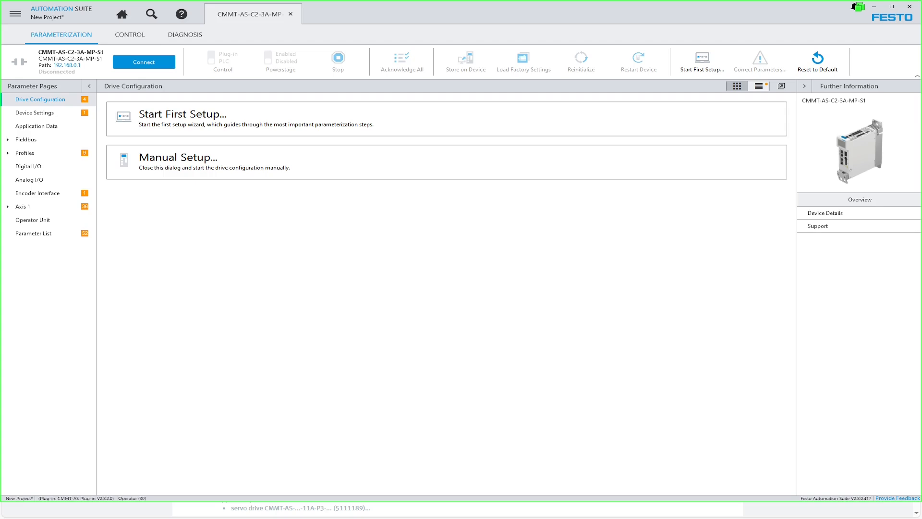
{"action": "left_click", "coordinate": [174, 119]}
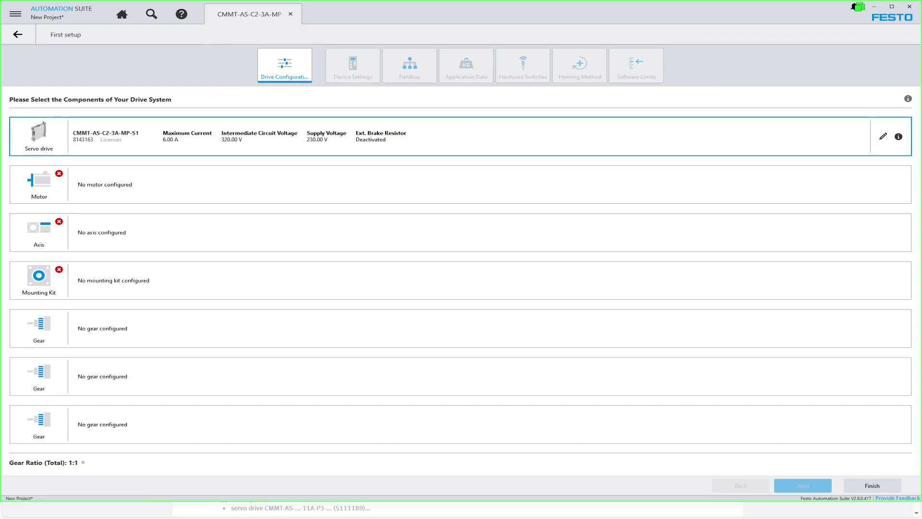
{"action": "left_click", "coordinate": [40, 189]}
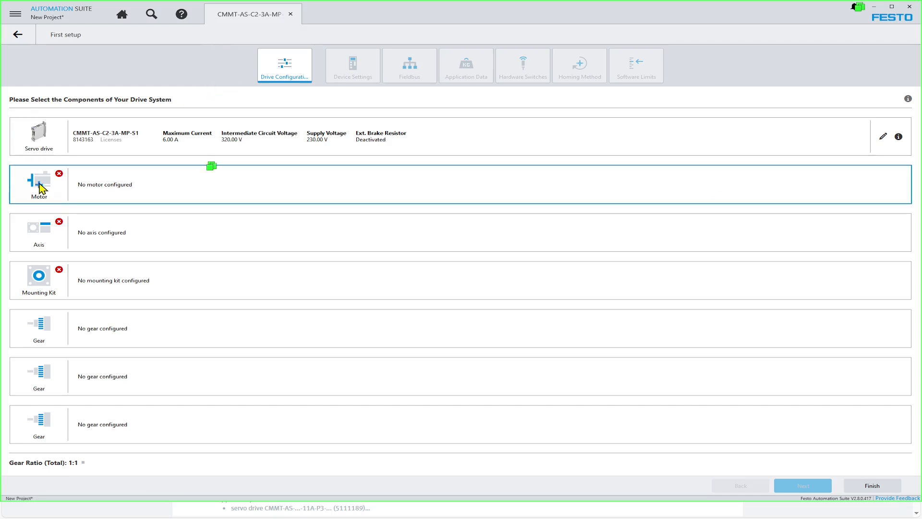
{"action": "type", "text": "5242199"}
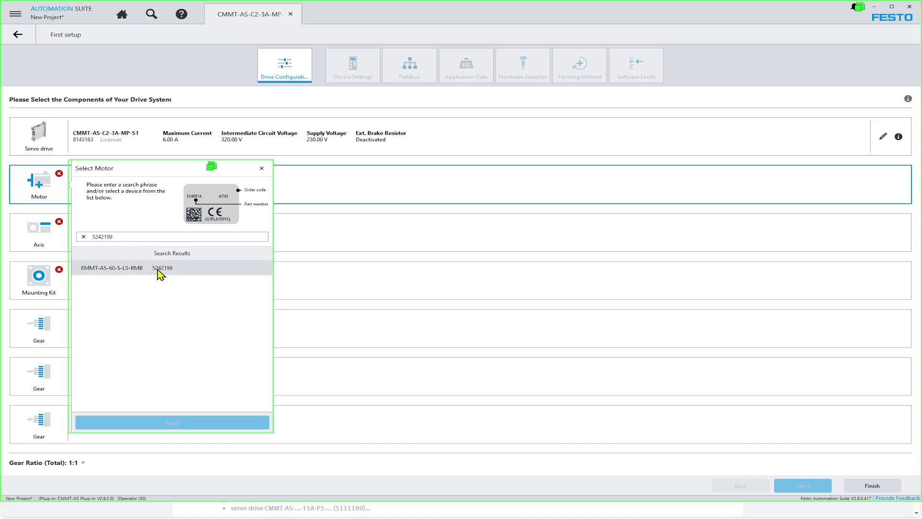
{"action": "left_click", "coordinate": [159, 274]}
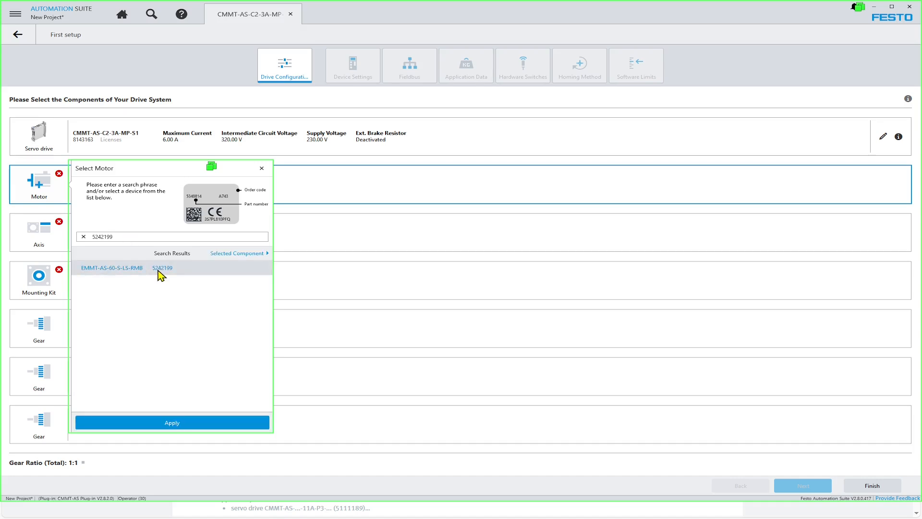
{"action": "left_click", "coordinate": [211, 424]}
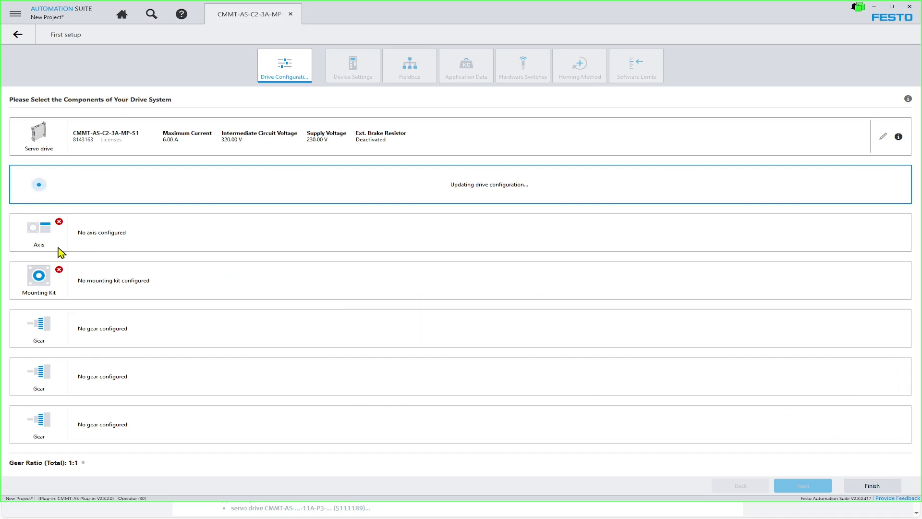
- Assign the axis EGC-70-900-BS-10P-KF-0H-MR-GV, part number 556807, to the drive configuration
{"action": "left_click", "coordinate": [39, 232]}
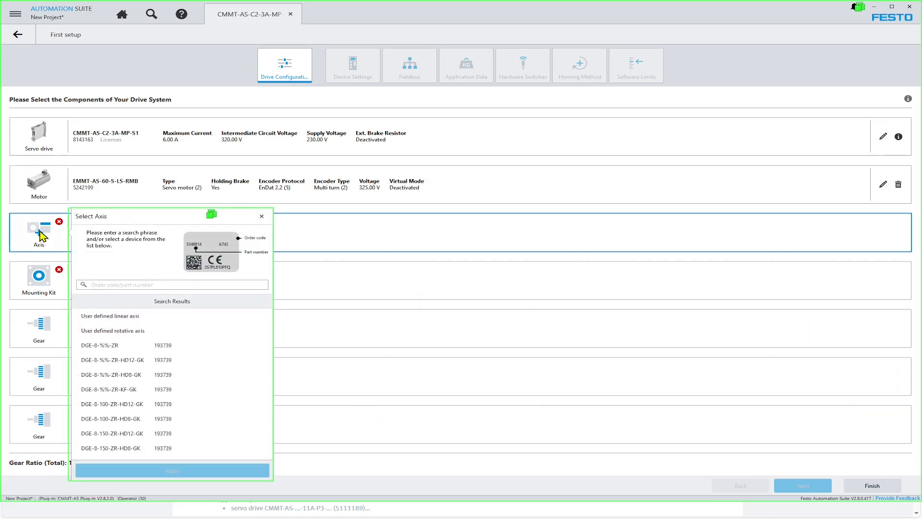
{"action": "left_click", "coordinate": [143, 285]}
{"action": "type", "text": "EGC-70-900-BS-10P-KF-0H-MR-GV"}
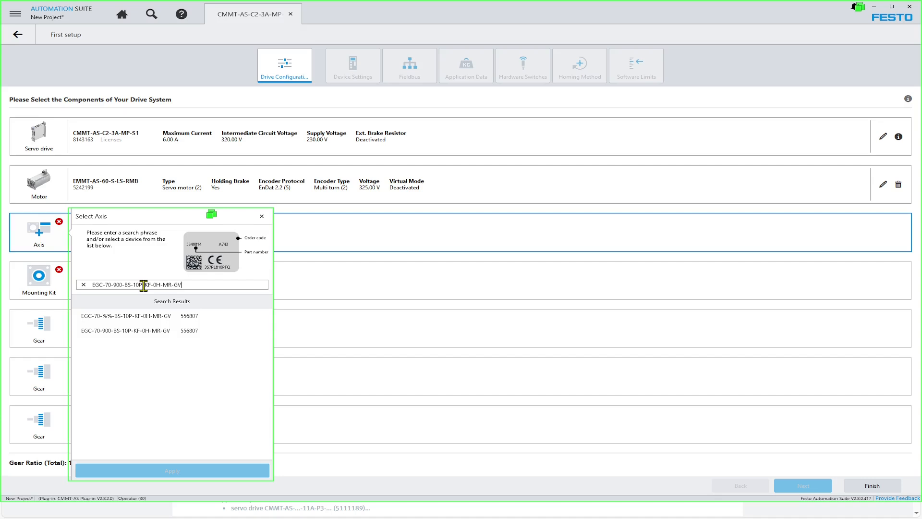
{"action": "left_click", "coordinate": [114, 335]}
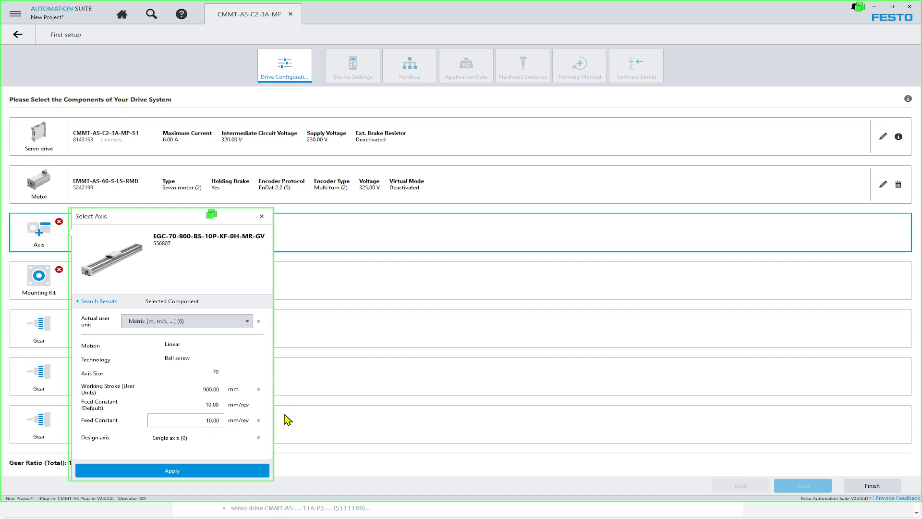
{"action": "left_click", "coordinate": [173, 471]}
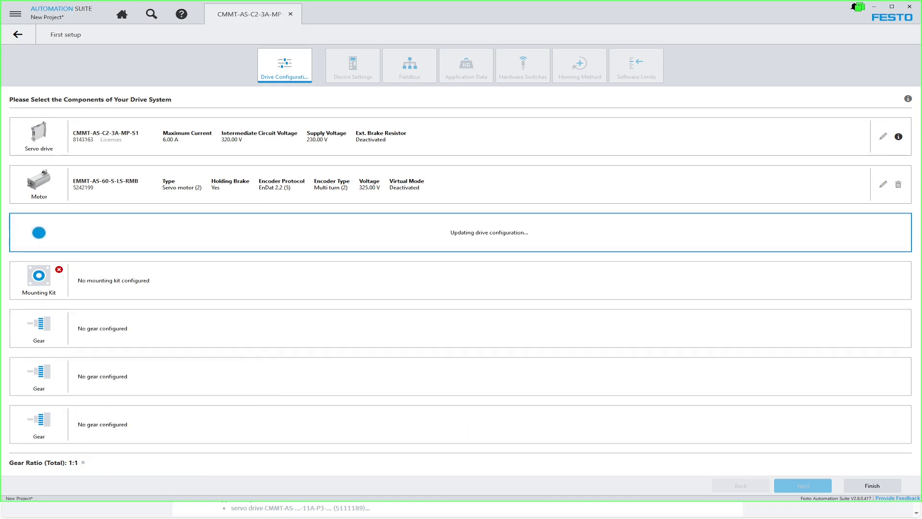
- Assign the mounting kit EAMM-A-S38-60P, part number 2219110, to the drive configuration
{"action": "left_click", "coordinate": [39, 279]}
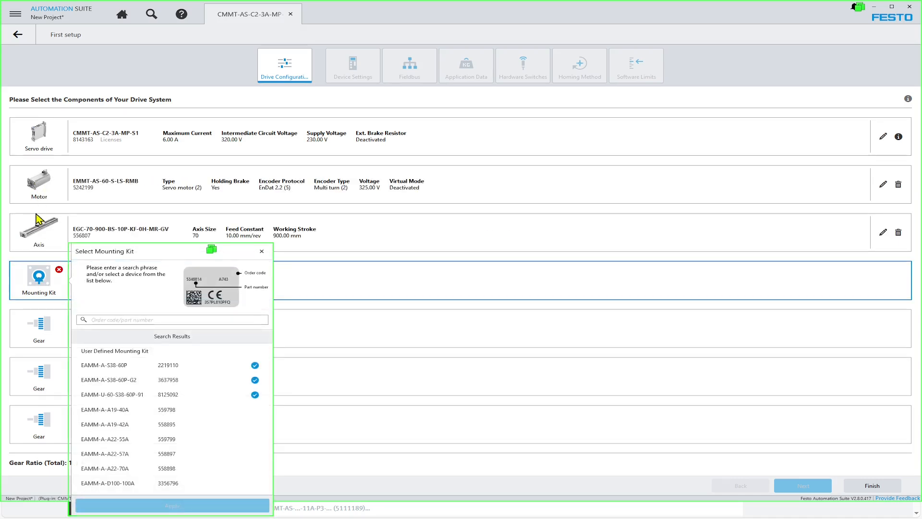
{"action": "type", "text": "2219110"}
{"action": "left_click", "coordinate": [130, 353]}
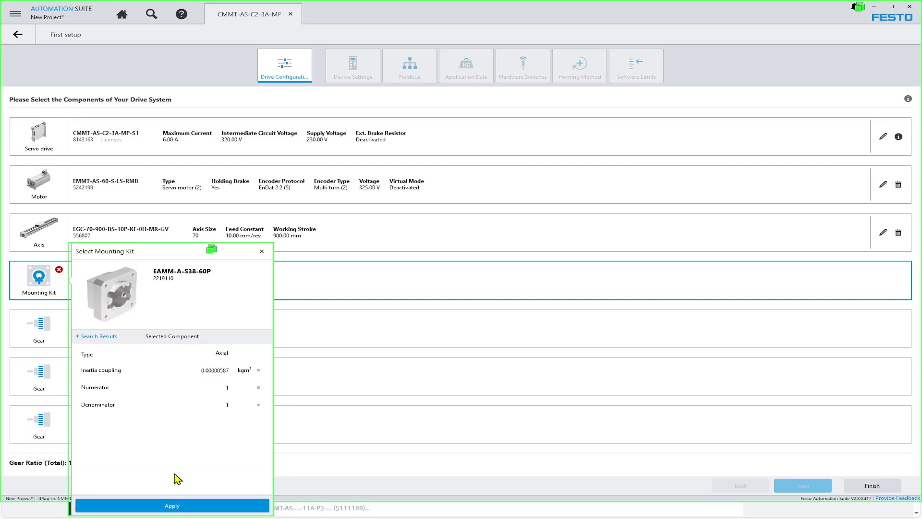
{"action": "left_click", "coordinate": [198, 505]}
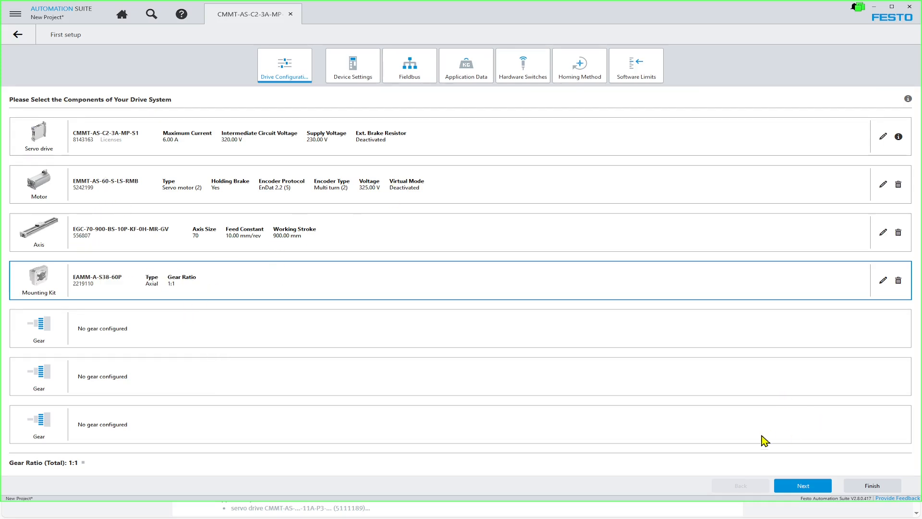
- Proceed to the device settings and set the mains voltage to 120 V
{"action": "left_click", "coordinate": [810, 490]}
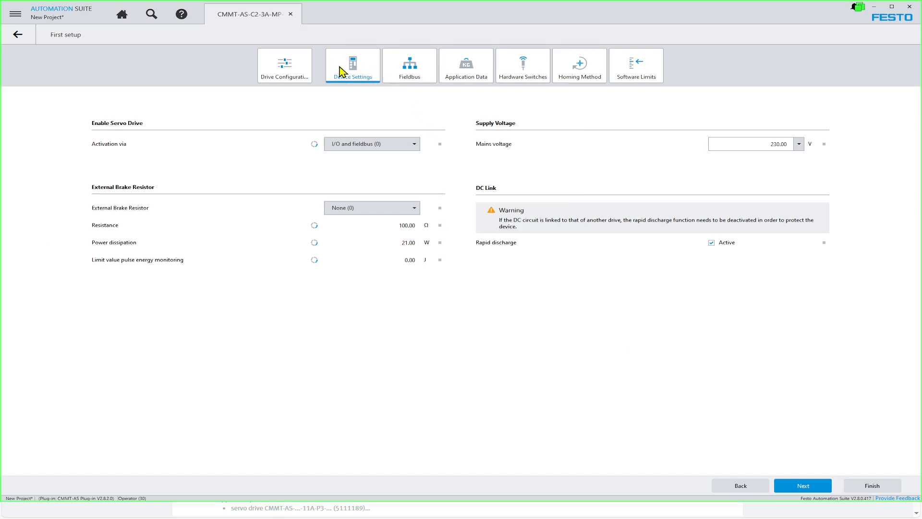
{"action": "left_click", "coordinate": [799, 144]}
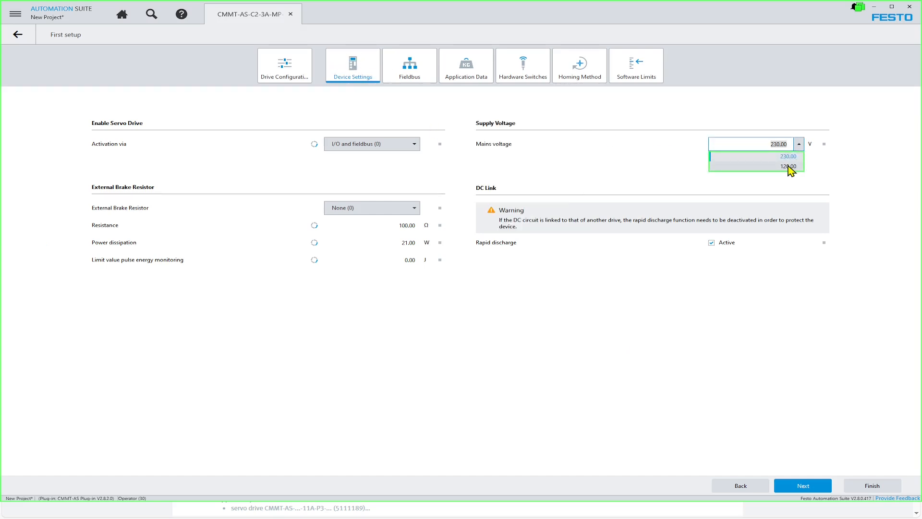
{"action": "left_click", "coordinate": [790, 166]}
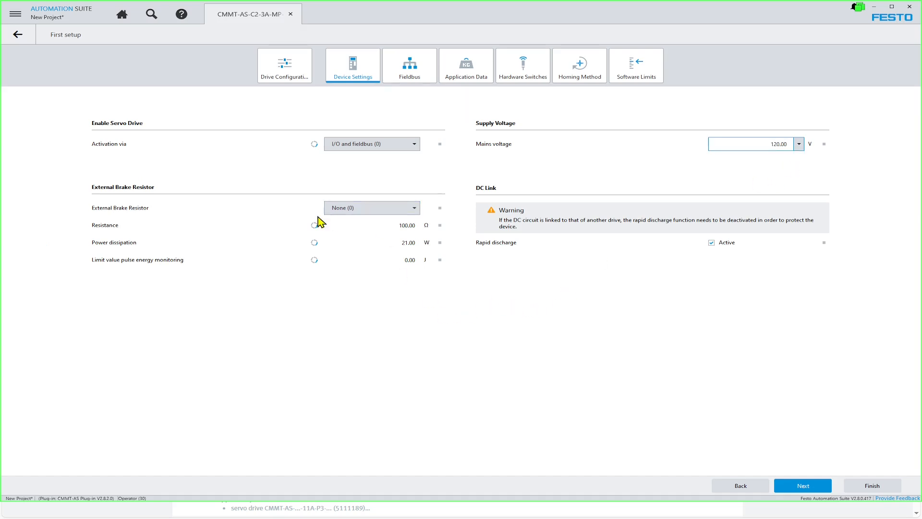
- Set the fieldbus RTE configuration to EtherNet/IP - ModbusTCP (3) with Telegram (111)
{"action": "left_click", "coordinate": [815, 486]}
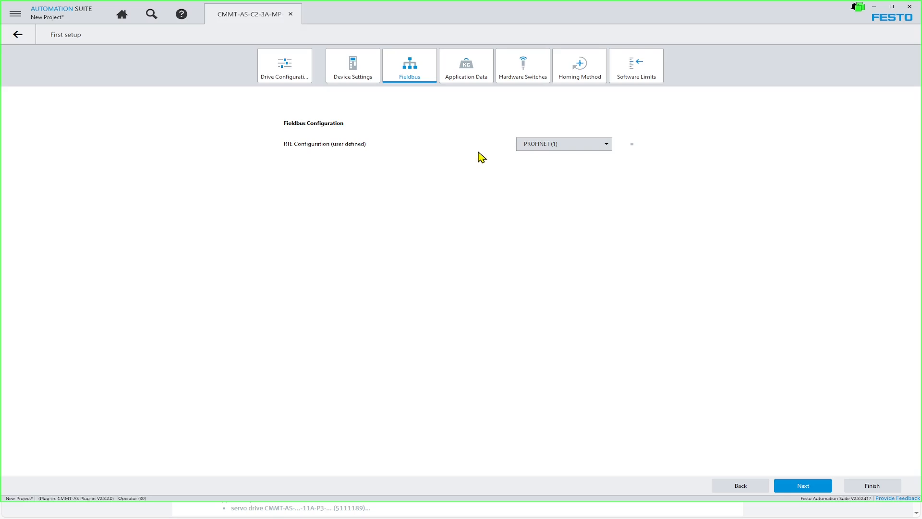
{"action": "left_click", "coordinate": [606, 146]}
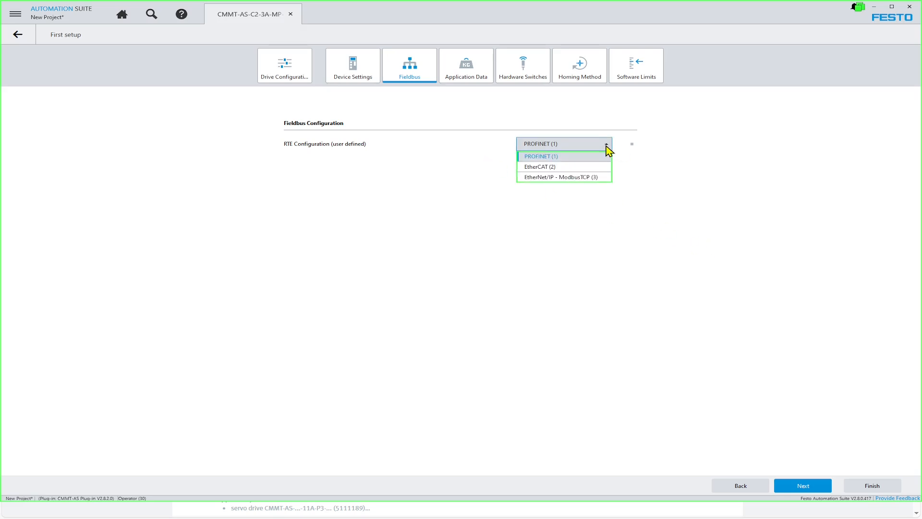
{"action": "left_click", "coordinate": [549, 178]}
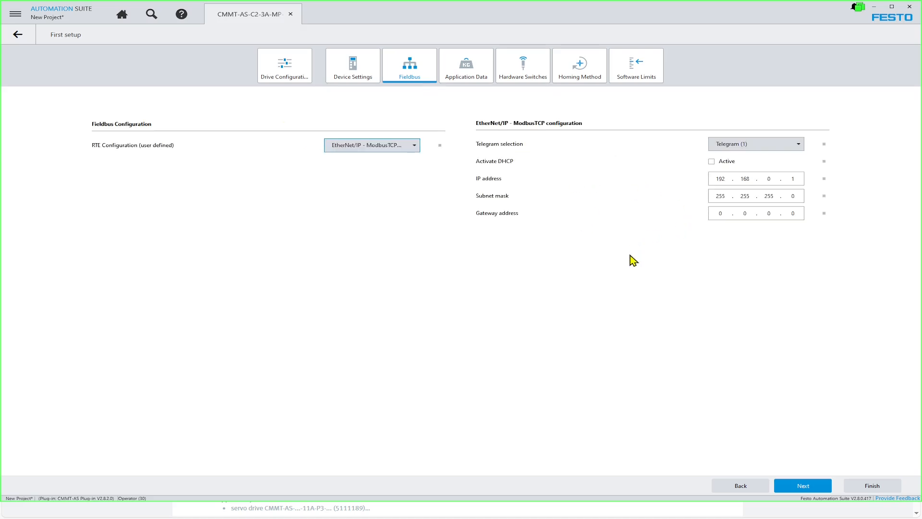
{"action": "left_click", "coordinate": [798, 145]}
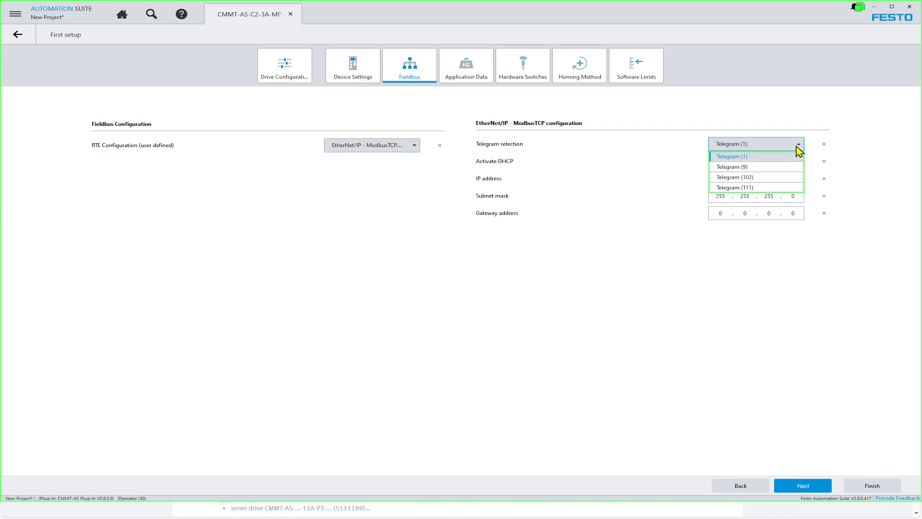
{"action": "left_click", "coordinate": [763, 188]}
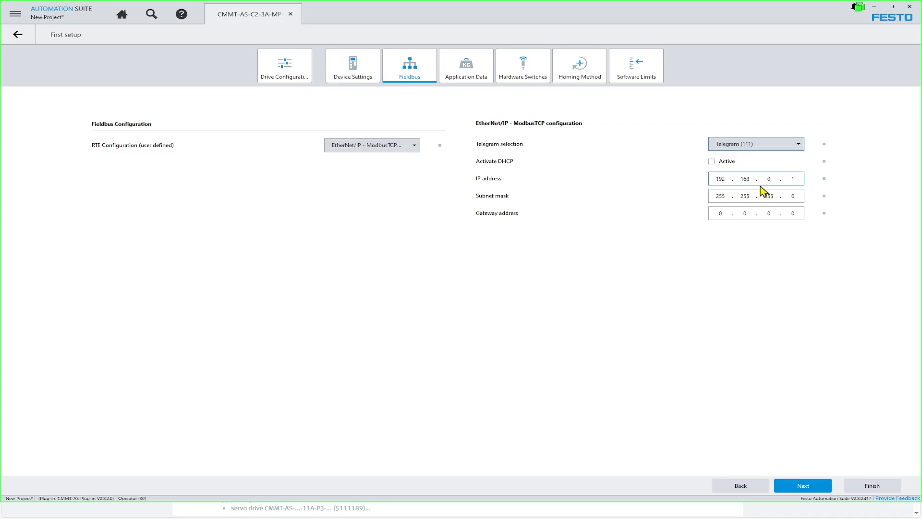
- Set the EtherNet/IP address to 192.168.1.185 and the gateway address to 192.168.1.6
{"action": "left_click", "coordinate": [771, 179]}
{"action": "type", "text": "185"}
{"action": "key", "text": "Tab"}
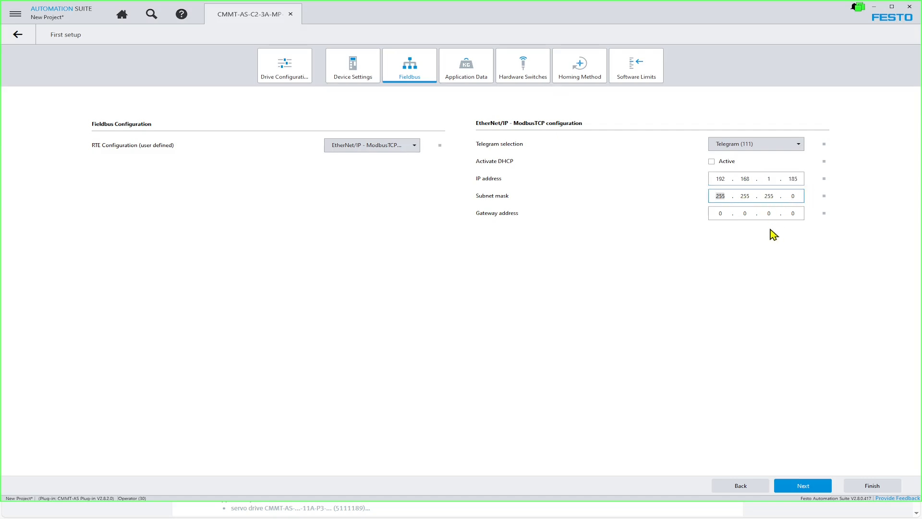
{"action": "key", "text": "Tab"}
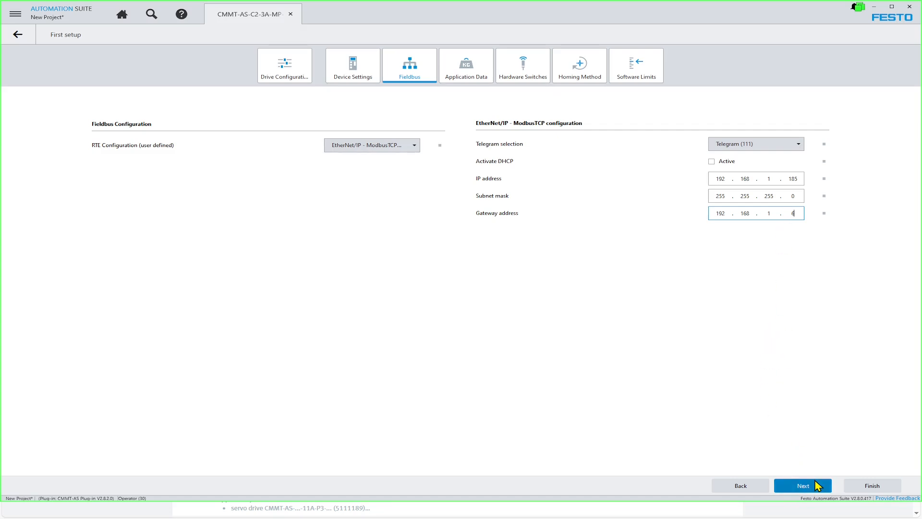
- Proceed to the application data and set the application mass to 0.01 kg
{"action": "left_click", "coordinate": [809, 485]}
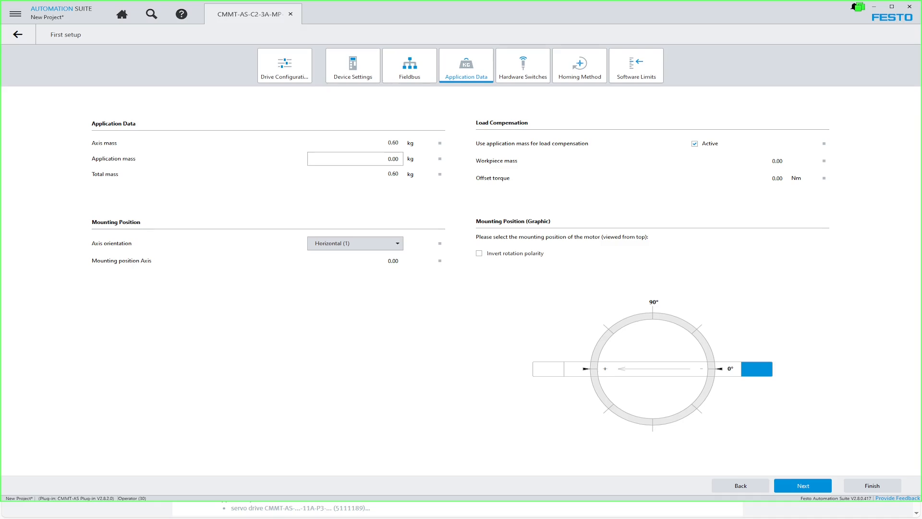
{"action": "double_click", "coordinate": [391, 159]}
{"action": "type", "text": "0.01"}
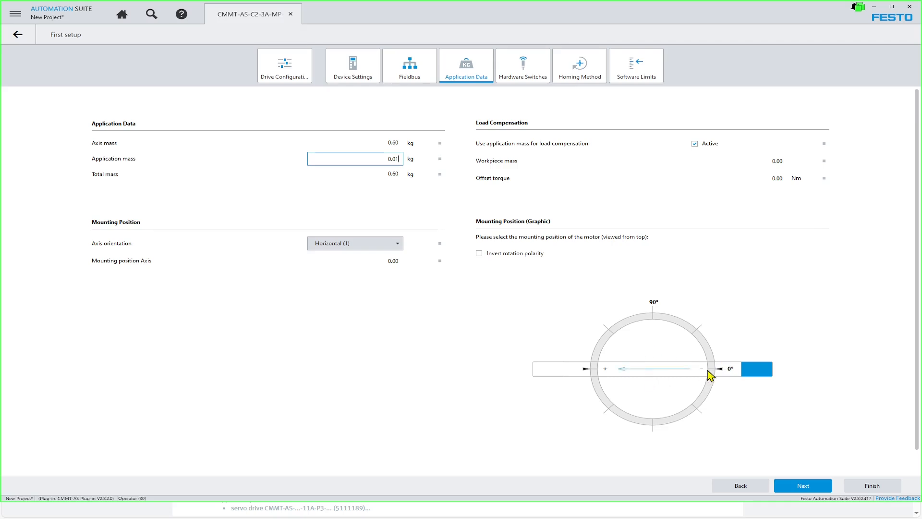
- Try the vertical axis orientation with inverted rotation polarity, and restore the horizontal, non-inverted mounting position
{"action": "left_click", "coordinate": [396, 244]}
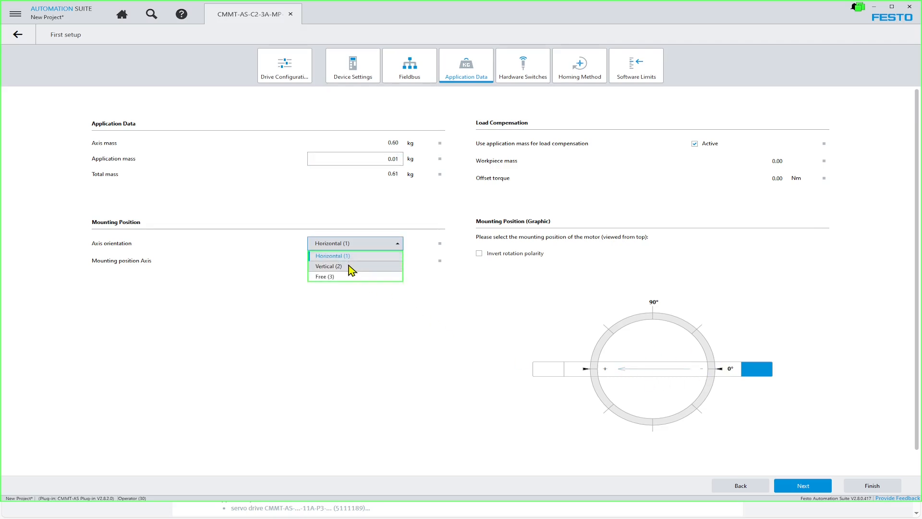
{"action": "left_click", "coordinate": [351, 267]}
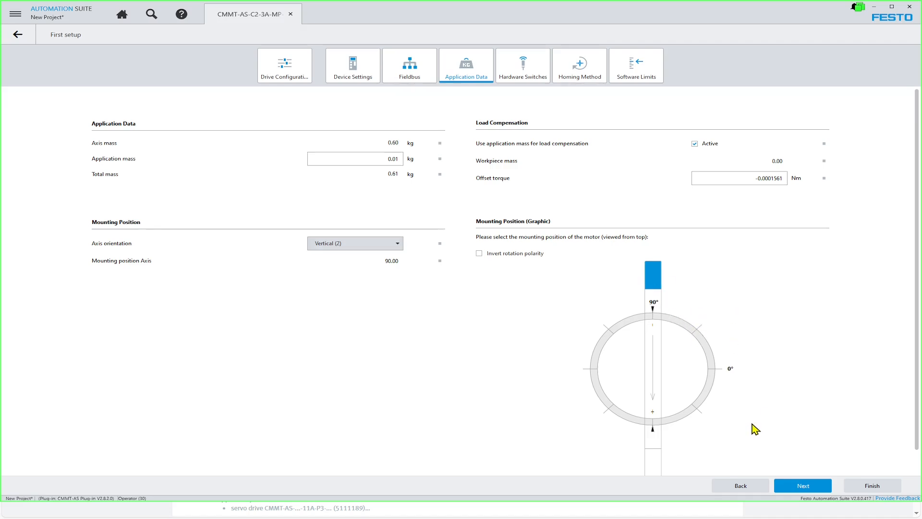
{"action": "left_click", "coordinate": [663, 409]}
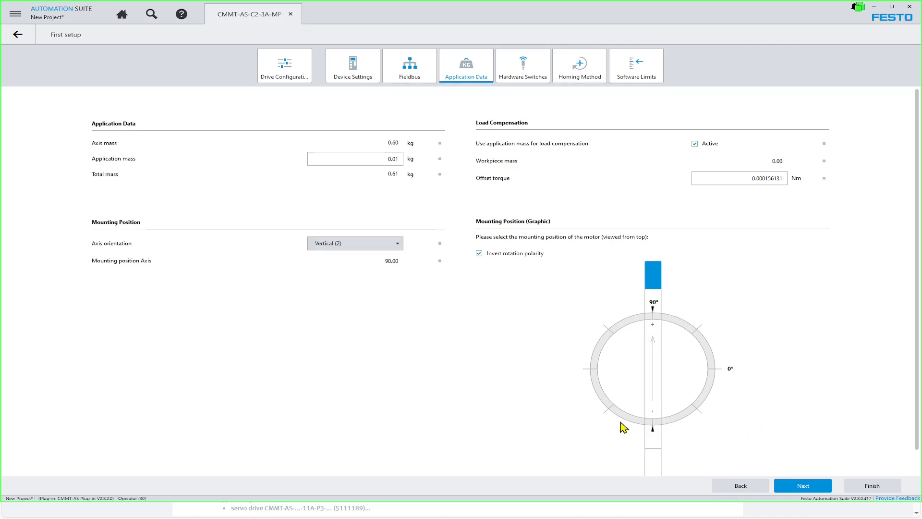
{"action": "left_click", "coordinate": [657, 333]}
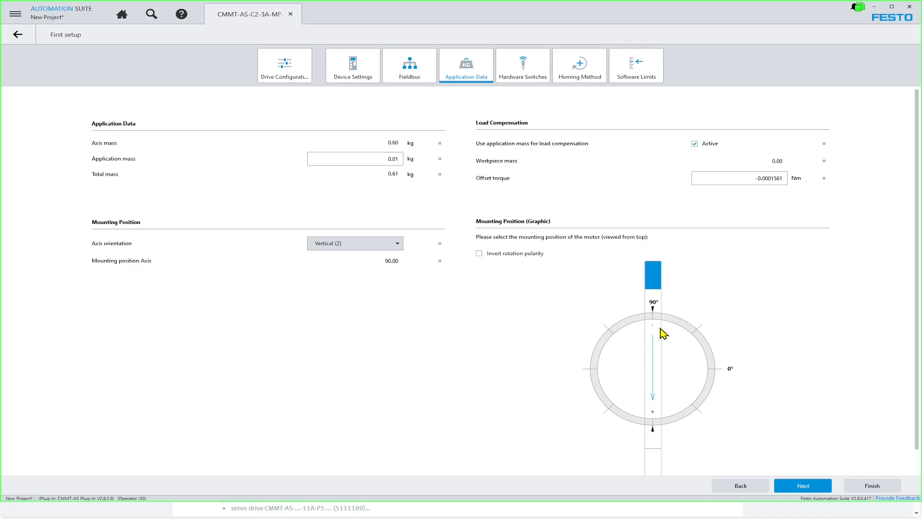
{"action": "left_click", "coordinate": [396, 248]}
{"action": "left_click", "coordinate": [356, 256]}
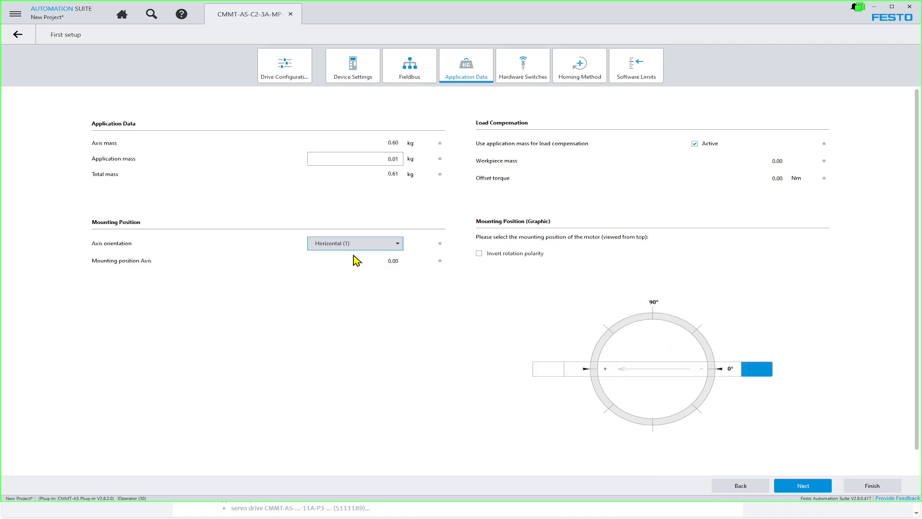
{"action": "left_click", "coordinate": [555, 374]}
{"action": "left_click", "coordinate": [755, 377]}
- Review the reference and limit switch configuration and browse the available homing methods
{"action": "left_click", "coordinate": [806, 486]}
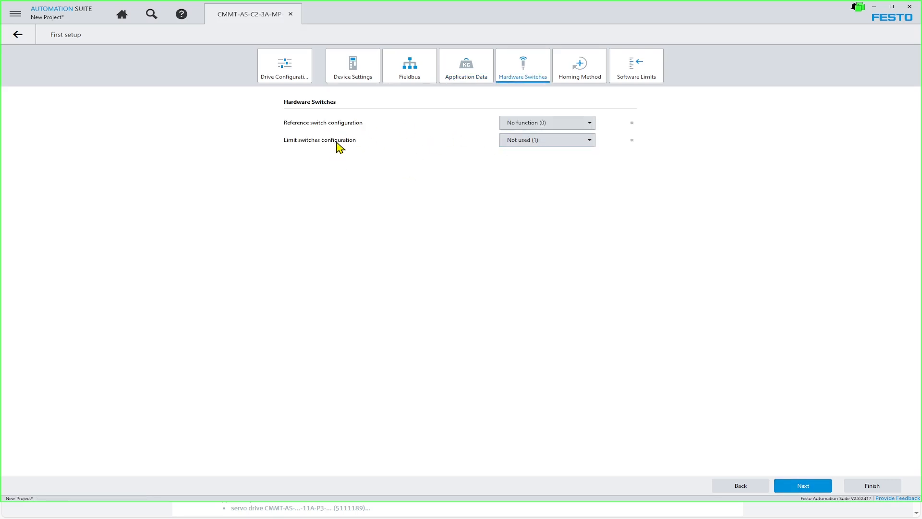
{"action": "left_click", "coordinate": [587, 63]}
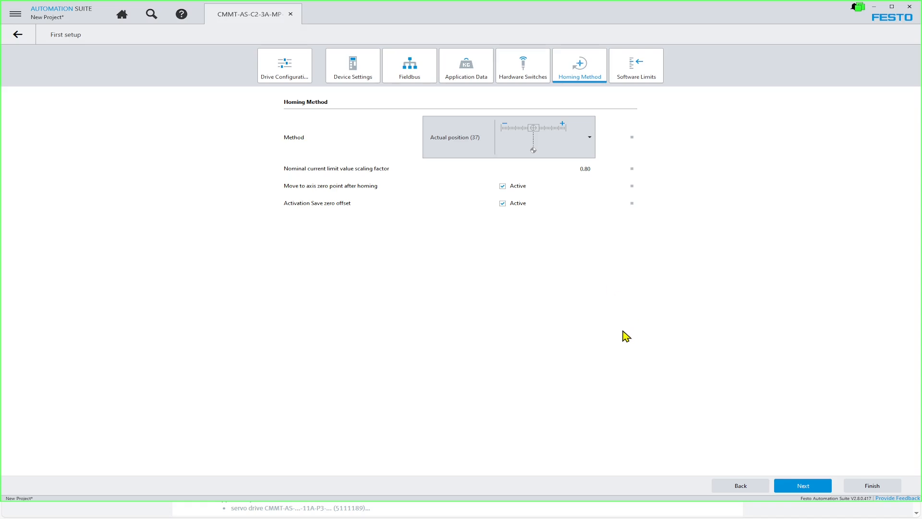
{"action": "left_click", "coordinate": [592, 140]}
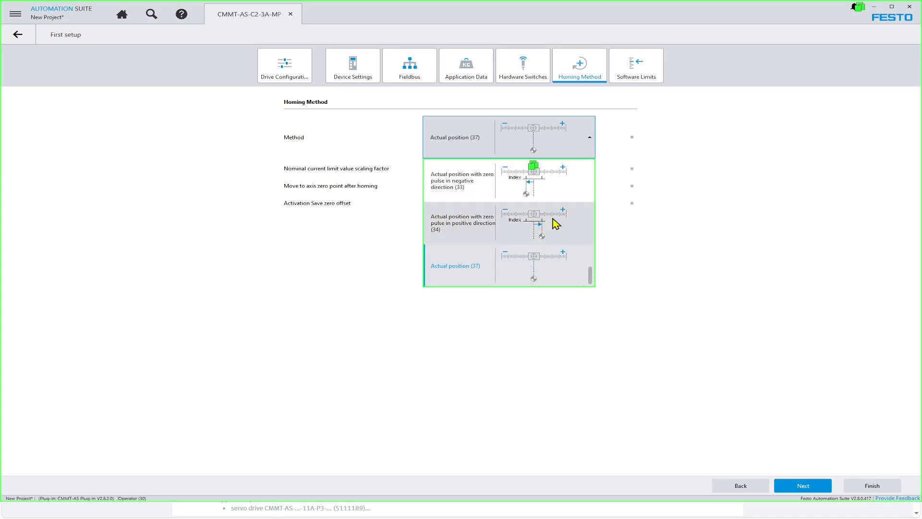
{"action": "scroll", "coordinate": [552, 223], "scroll_direction": "up", "scroll_amount": 3}
{"action": "scroll", "coordinate": [556, 224], "scroll_direction": "up", "scroll_amount": 5}
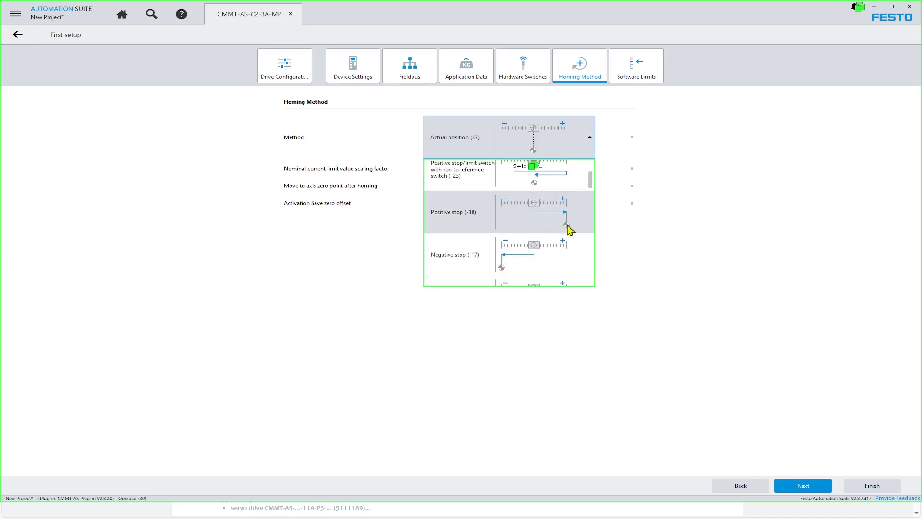
{"action": "left_click", "coordinate": [832, 240]}
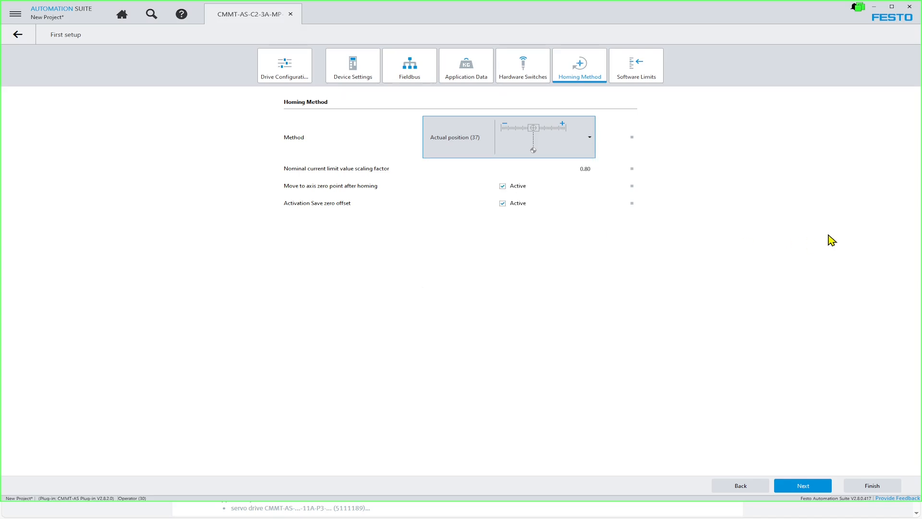
- Deactivate the software limit positions and finish the first setup
{"action": "left_click", "coordinate": [647, 75]}
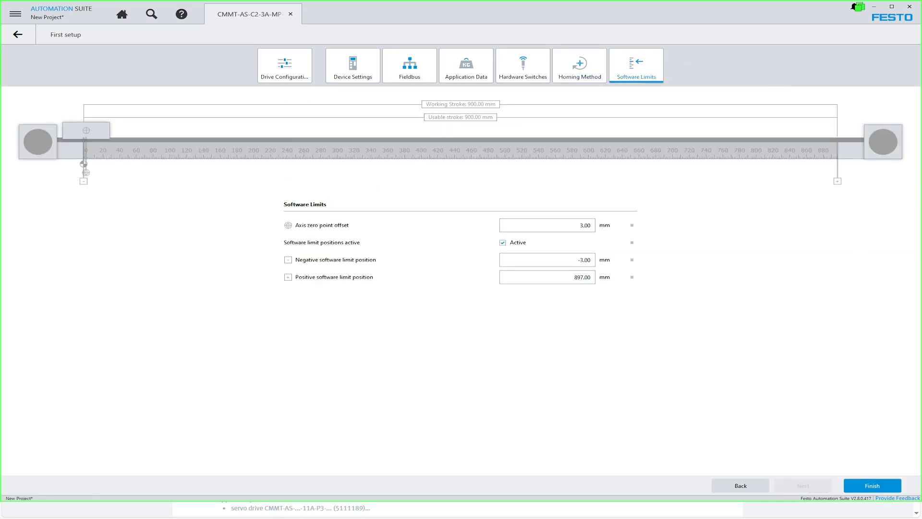
{"action": "left_click", "coordinate": [502, 243]}
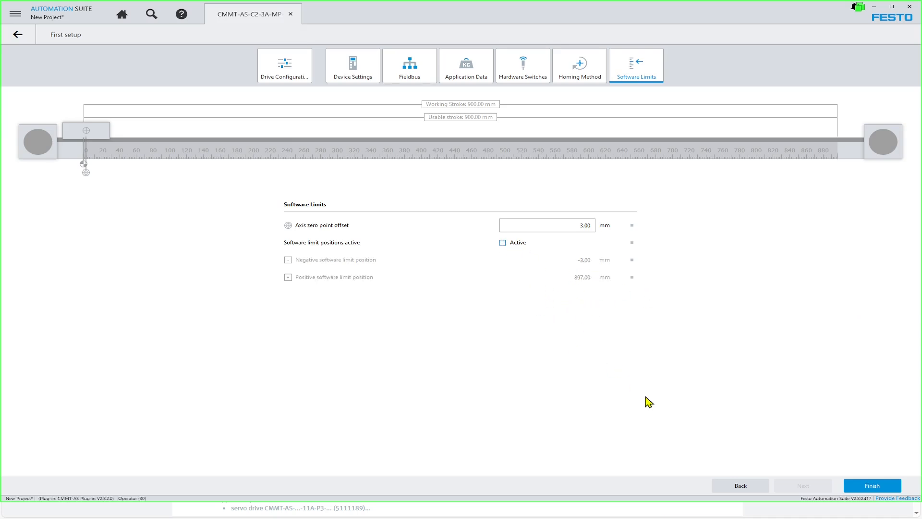
{"action": "left_click", "coordinate": [874, 487]}
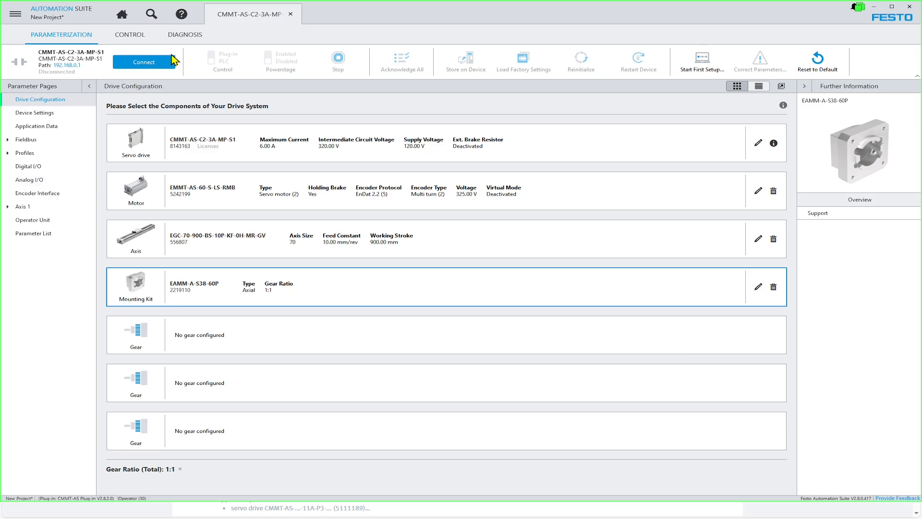
- Connect to the networked drive at 192.168.1.184 and write the project parameters to the device
{"action": "left_click", "coordinate": [74, 66]}
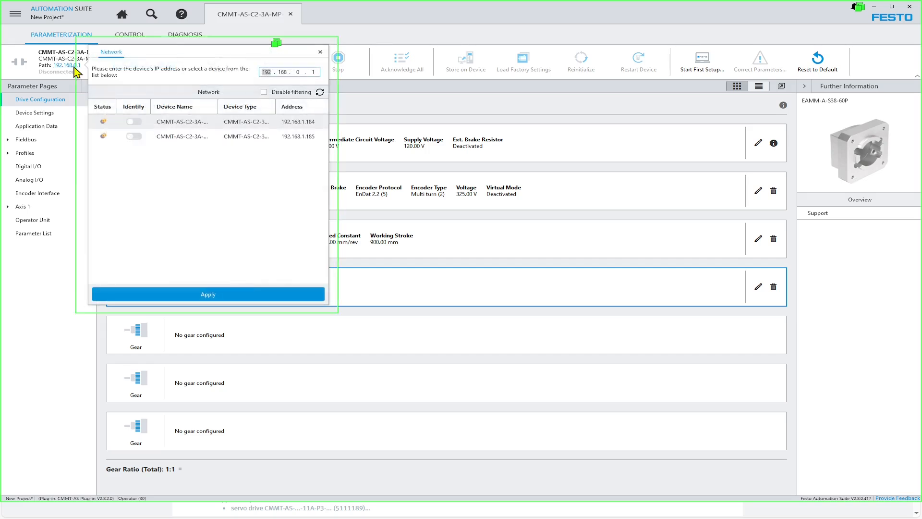
{"action": "left_click", "coordinate": [268, 126]}
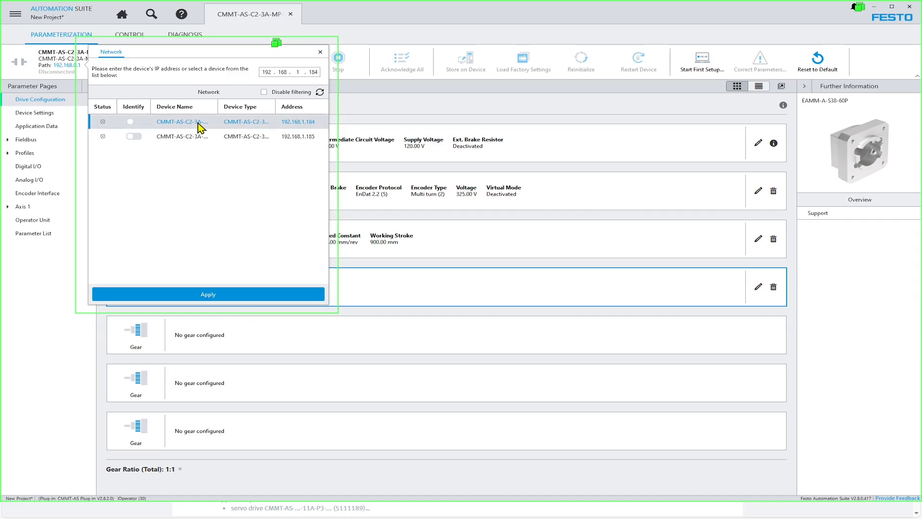
{"action": "left_click_drag", "start_coordinate": [218, 105], "coordinate": [244, 104]}
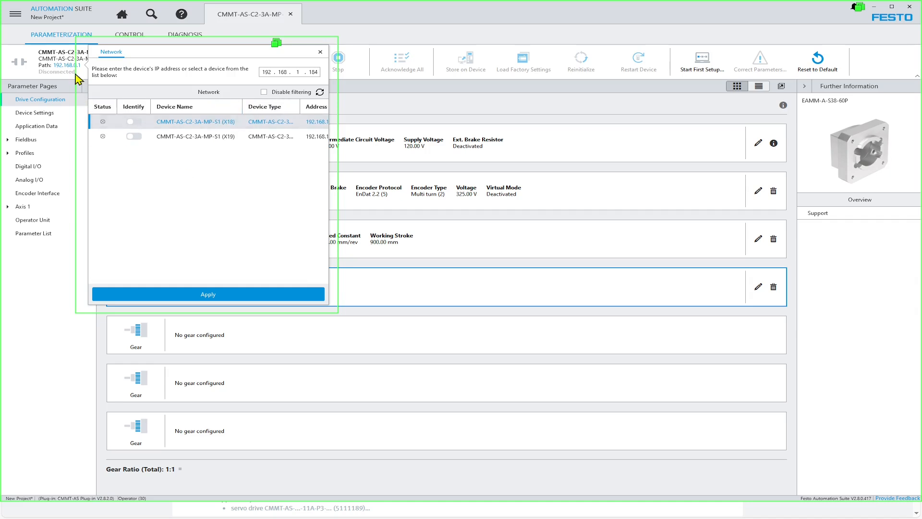
{"action": "left_click", "coordinate": [207, 296]}
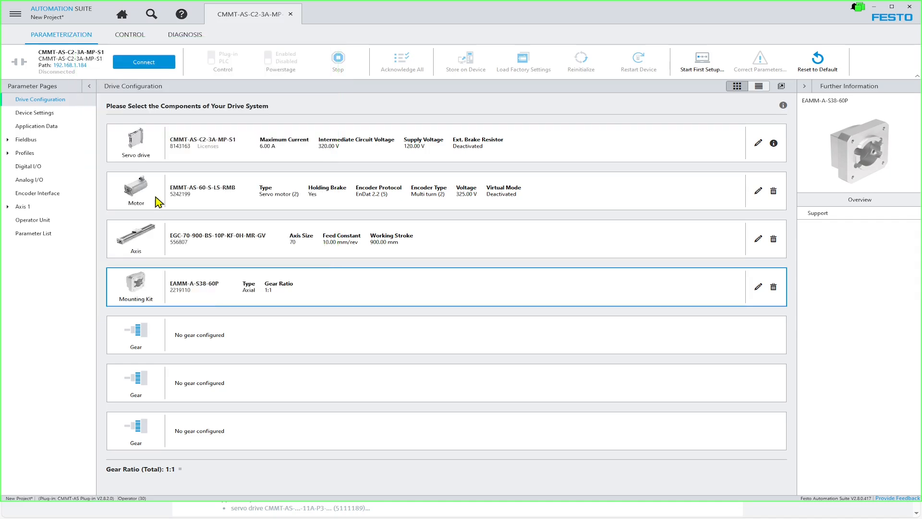
{"action": "left_click", "coordinate": [142, 64]}
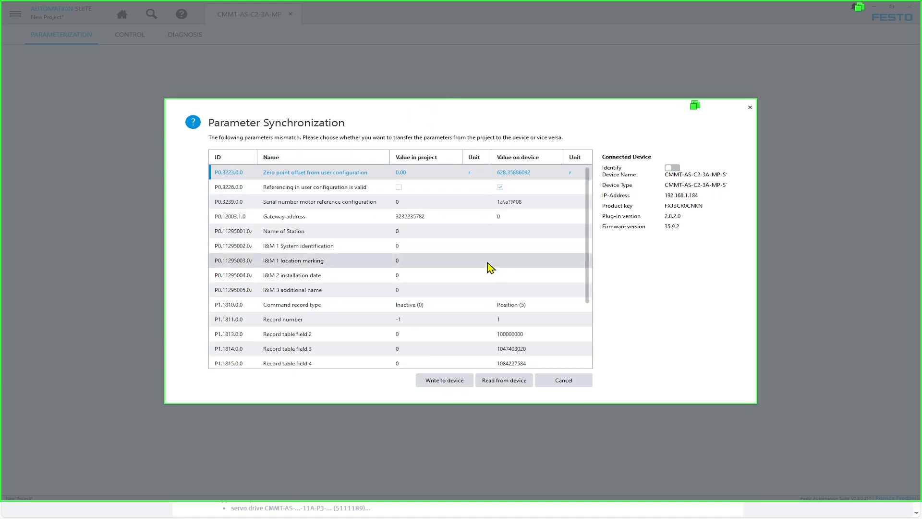
{"action": "left_click", "coordinate": [442, 381]}
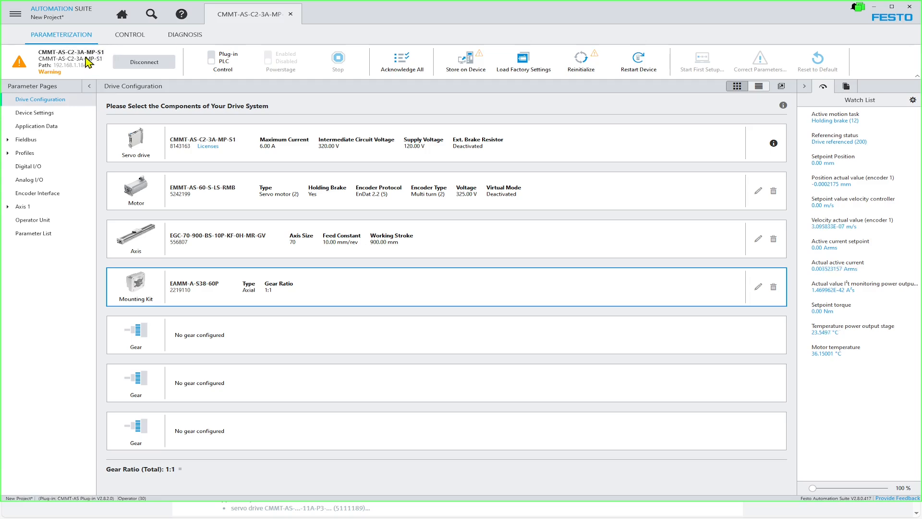
- Store the parameters on the device and reinitialize the drive
{"action": "left_click", "coordinate": [477, 68]}
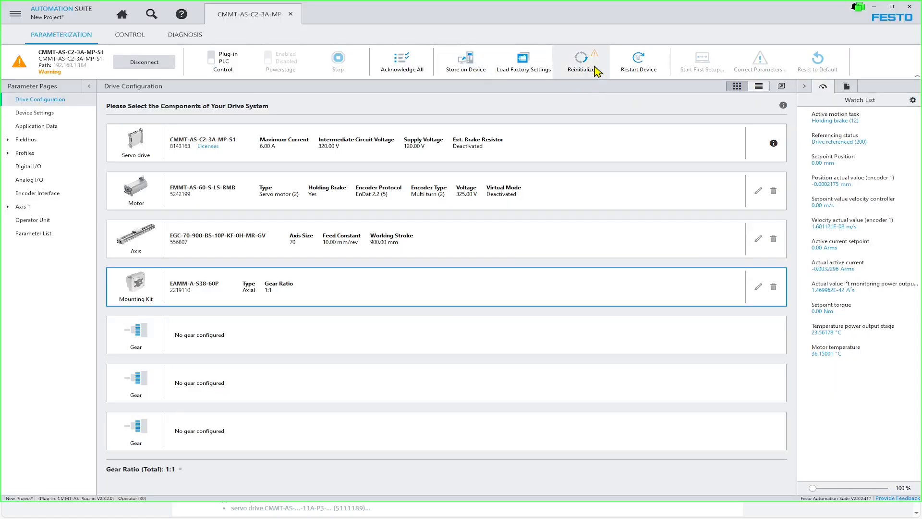
{"action": "left_click", "coordinate": [590, 70]}
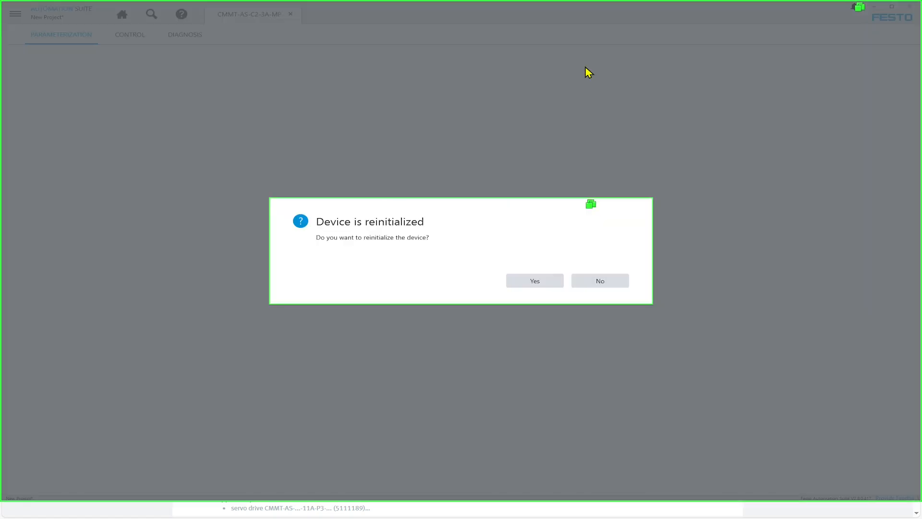
{"action": "left_click", "coordinate": [542, 284]}
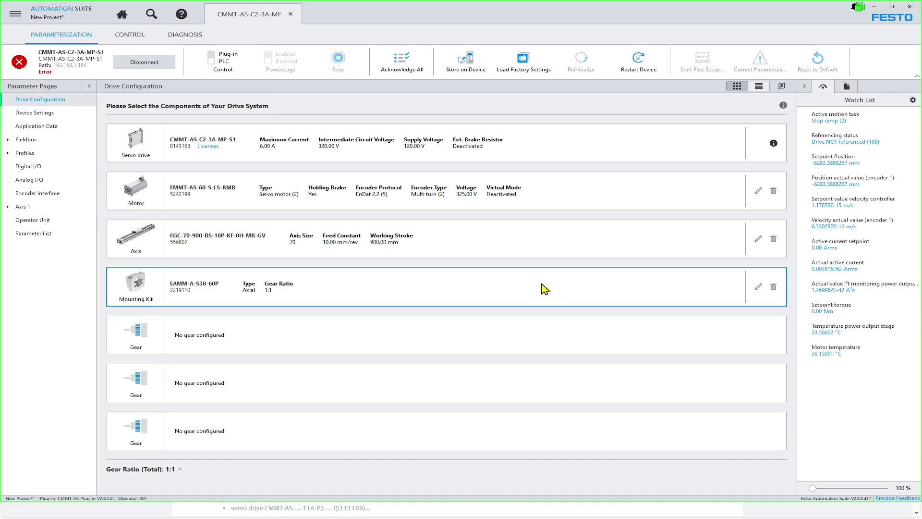
- Acknowledge all pending messages in the drive's device state diagnosis
{"action": "left_click", "coordinate": [133, 39]}
{"action": "left_click", "coordinate": [191, 42]}
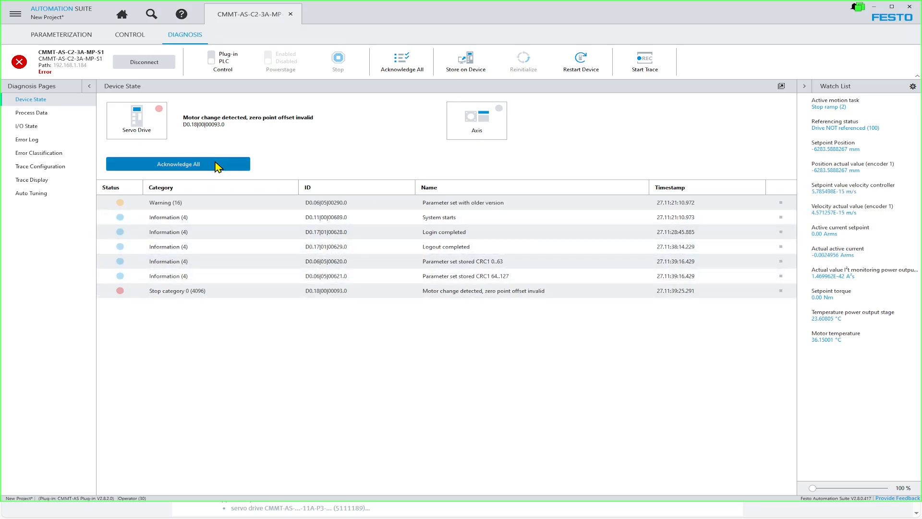
{"action": "left_click", "coordinate": [177, 169]}
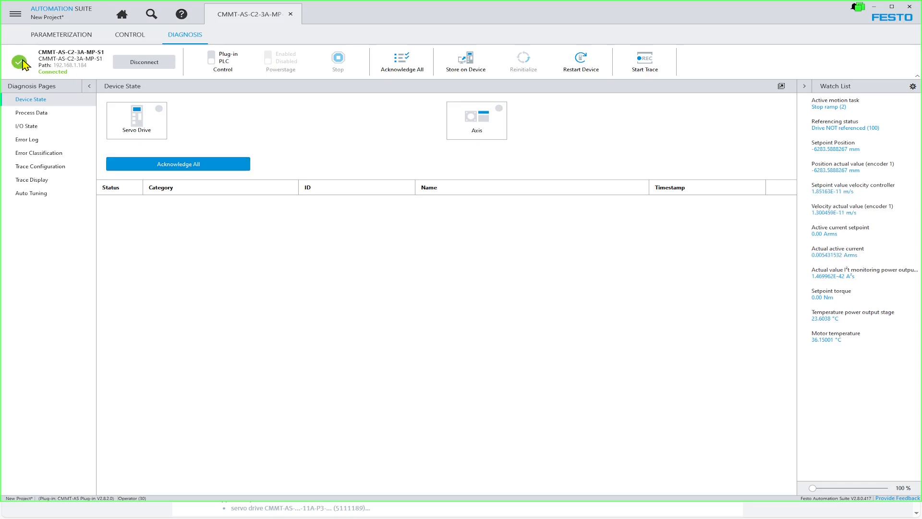
- Take over master control of the drive through the plug-in and enable the powerstage
{"action": "left_click", "coordinate": [137, 38]}
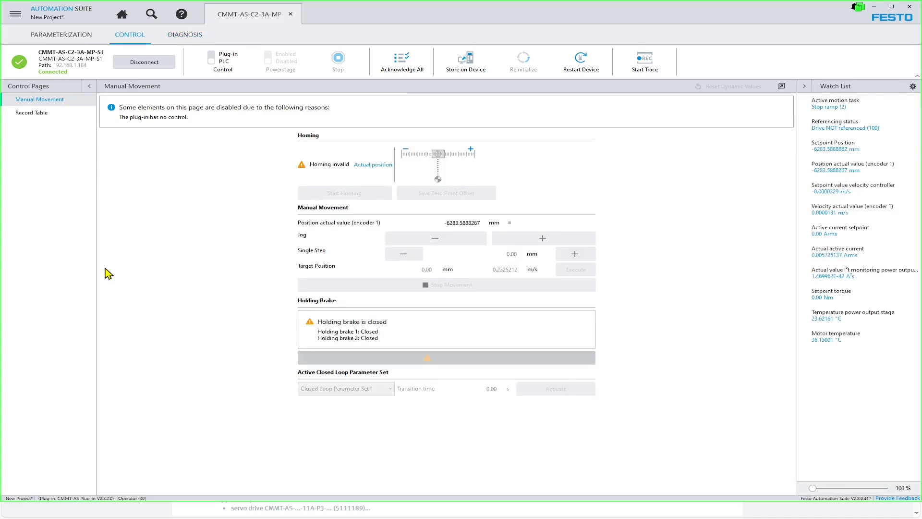
{"action": "left_click", "coordinate": [66, 39]}
{"action": "left_click", "coordinate": [136, 37]}
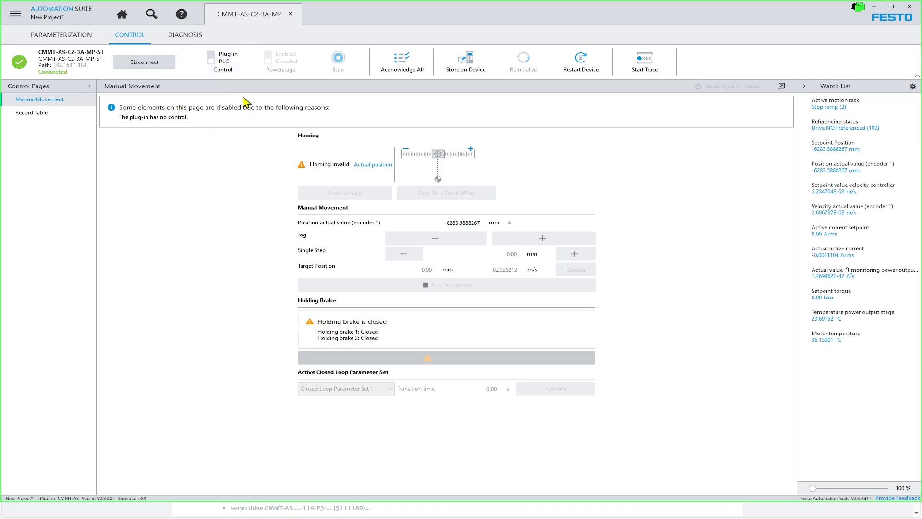
{"action": "left_click", "coordinate": [216, 66]}
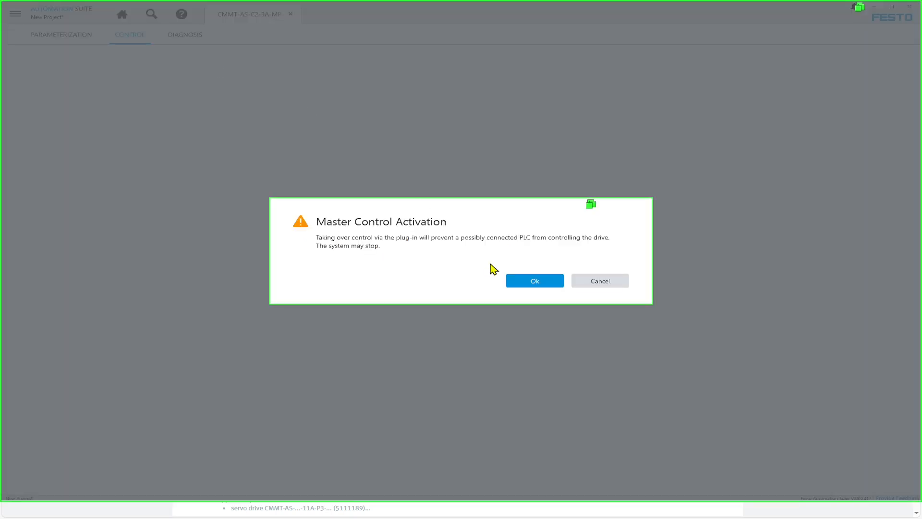
{"action": "left_click", "coordinate": [528, 286]}
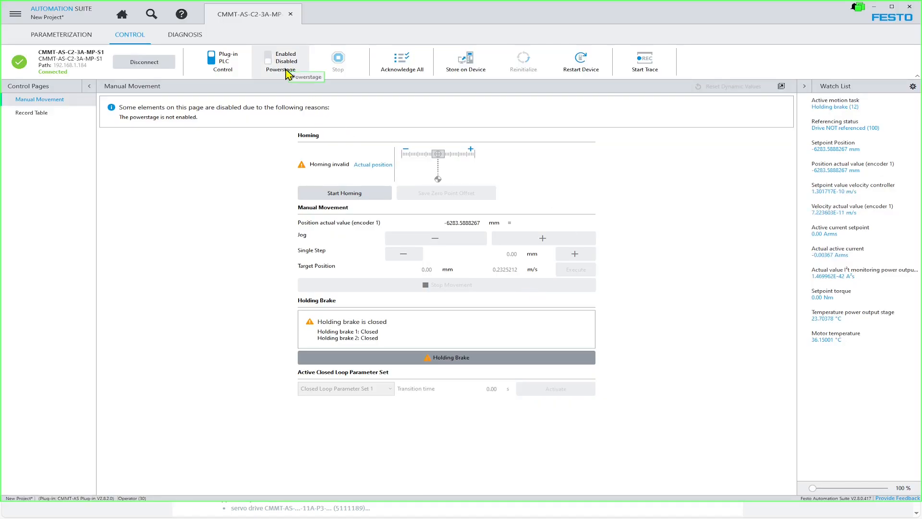
{"action": "left_click", "coordinate": [288, 66]}
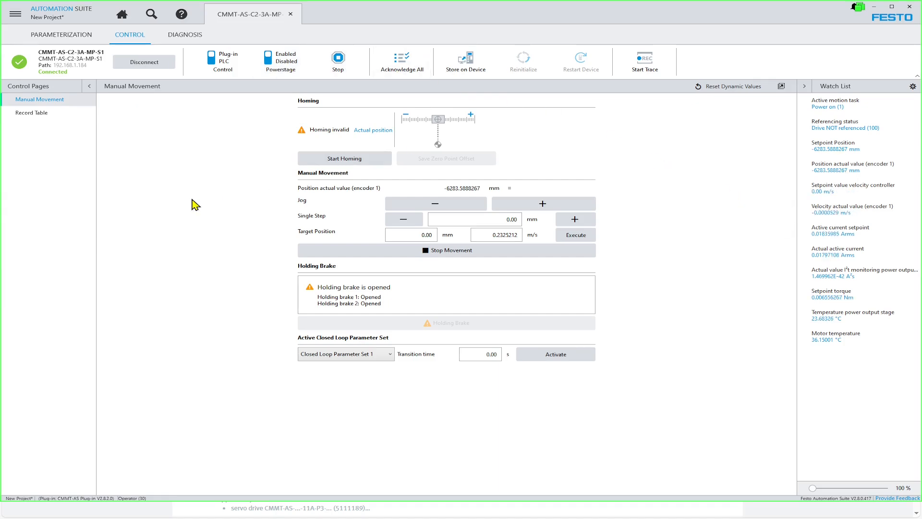
- Check the safety and controller-enable inputs in the I/O state diagnosis, and disable the powerstage
{"action": "left_click", "coordinate": [195, 34]}
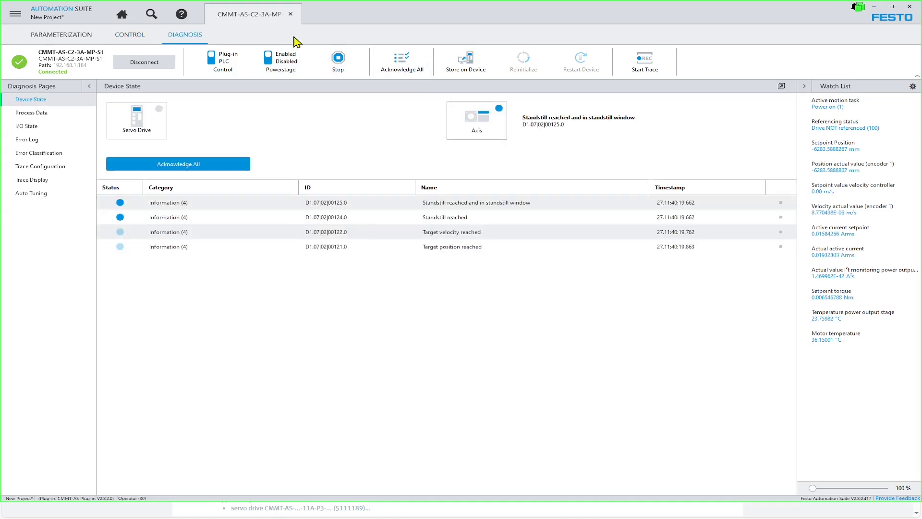
{"action": "left_click", "coordinate": [38, 127]}
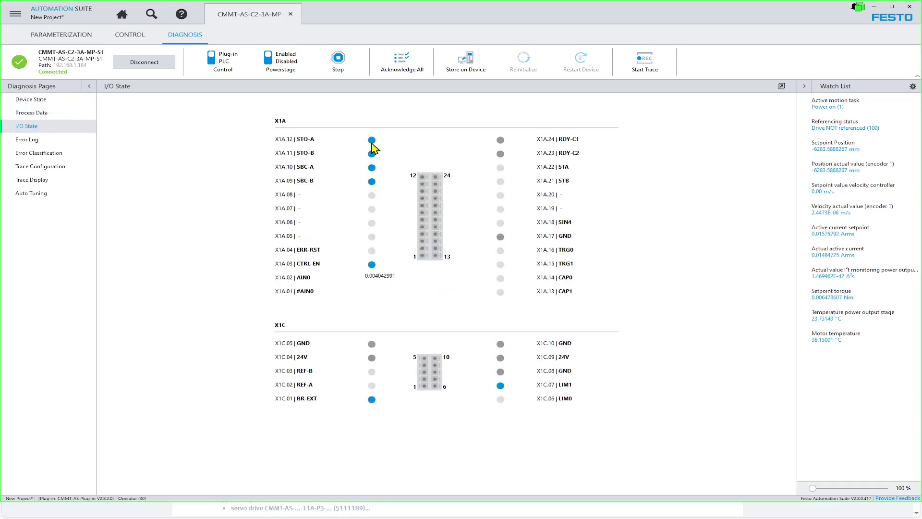
{"action": "mouse_move", "coordinate": [374, 147]}
{"action": "mouse_move", "coordinate": [373, 270]}
{"action": "left_click", "coordinate": [268, 62]}
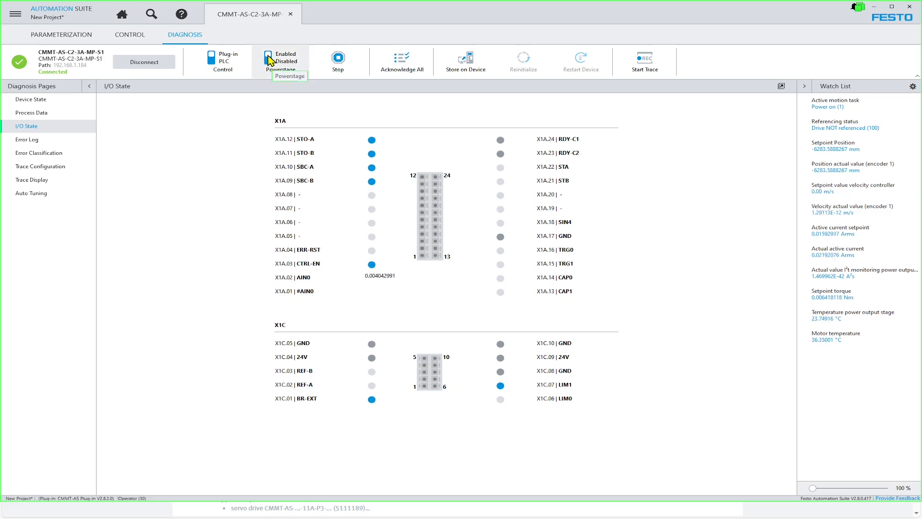
- Review the application data and the device settings, including the activation options for enabling the servo drive
{"action": "left_click", "coordinate": [75, 38]}
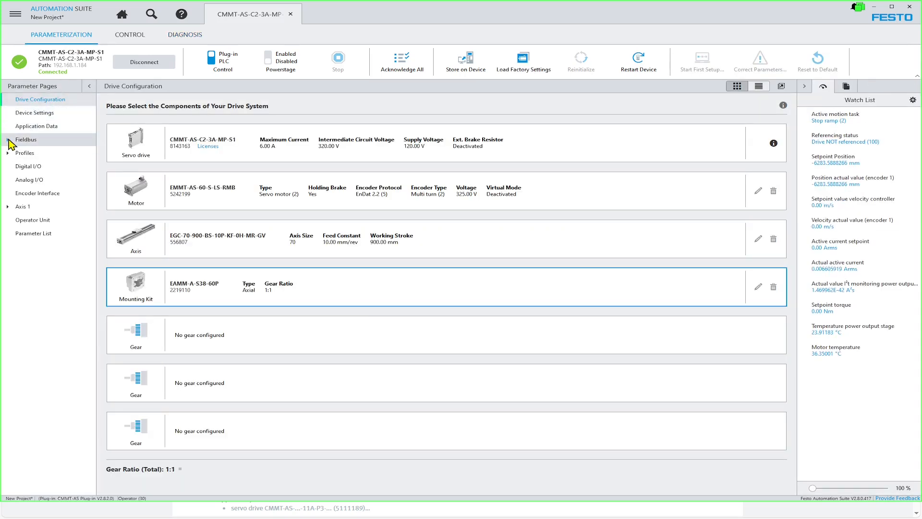
{"action": "left_click", "coordinate": [29, 126]}
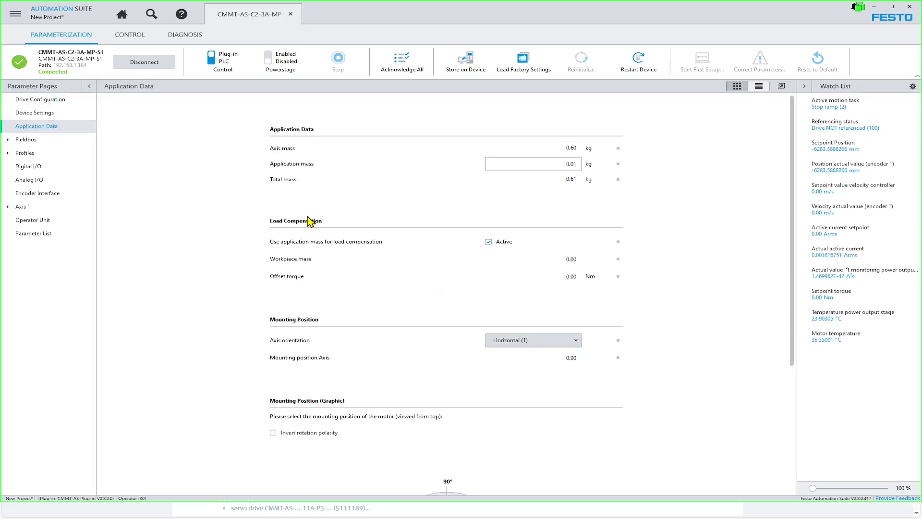
{"action": "left_click", "coordinate": [37, 117]}
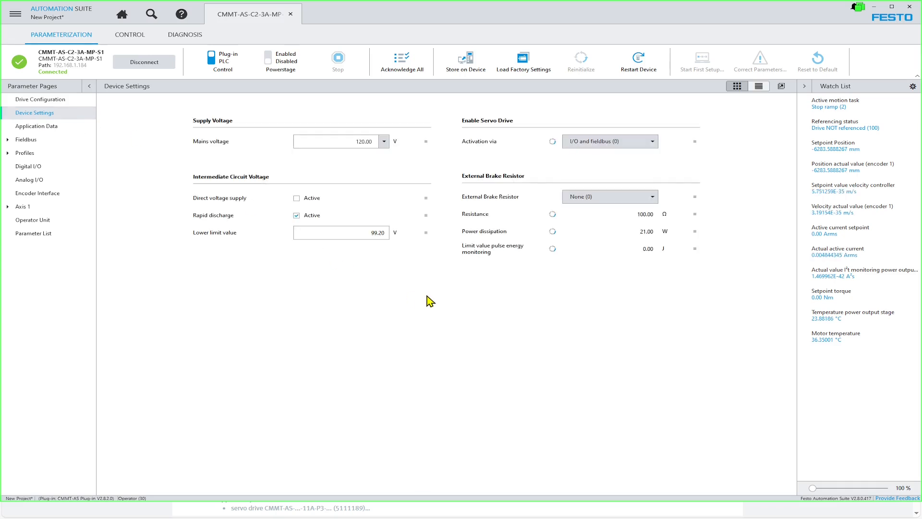
{"action": "left_click", "coordinate": [656, 142]}
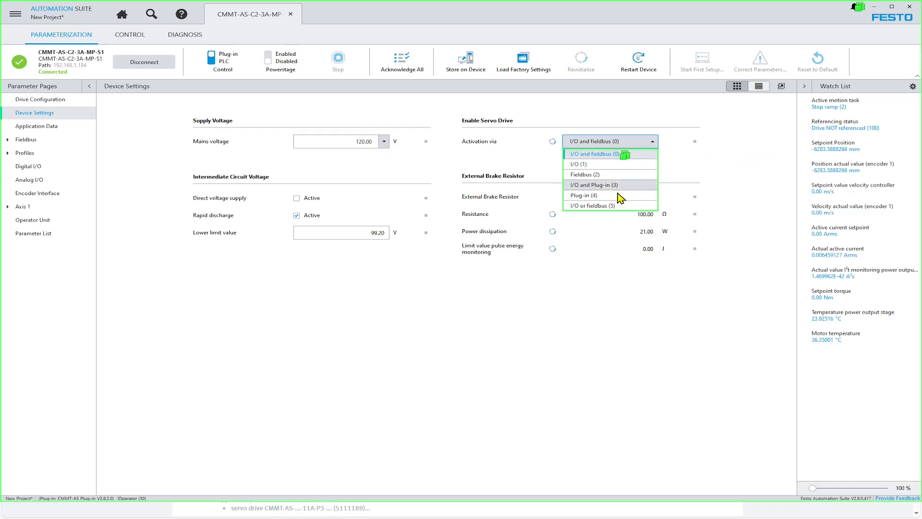
{"action": "left_click", "coordinate": [759, 147]}
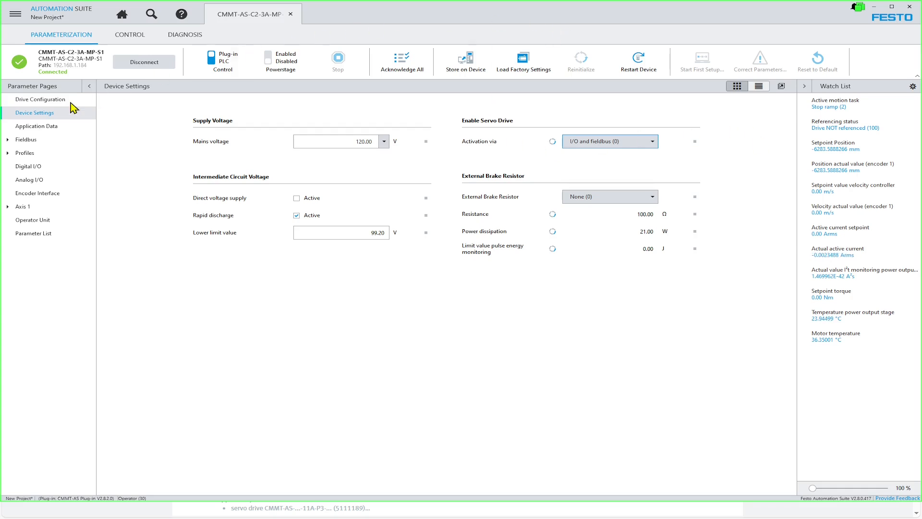
- Switch the powerstage on, off and on again from the manual movement page while watching the active motion task
{"action": "left_click", "coordinate": [139, 38]}
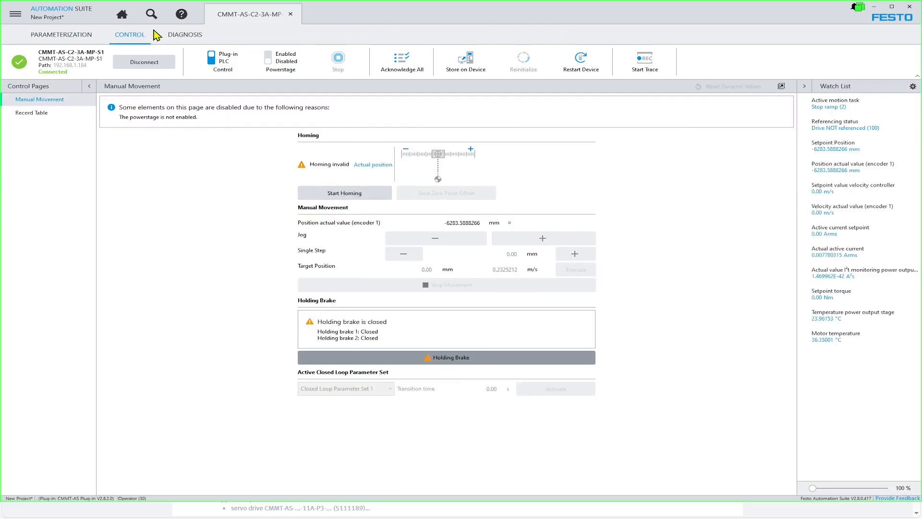
{"action": "left_click", "coordinate": [277, 64]}
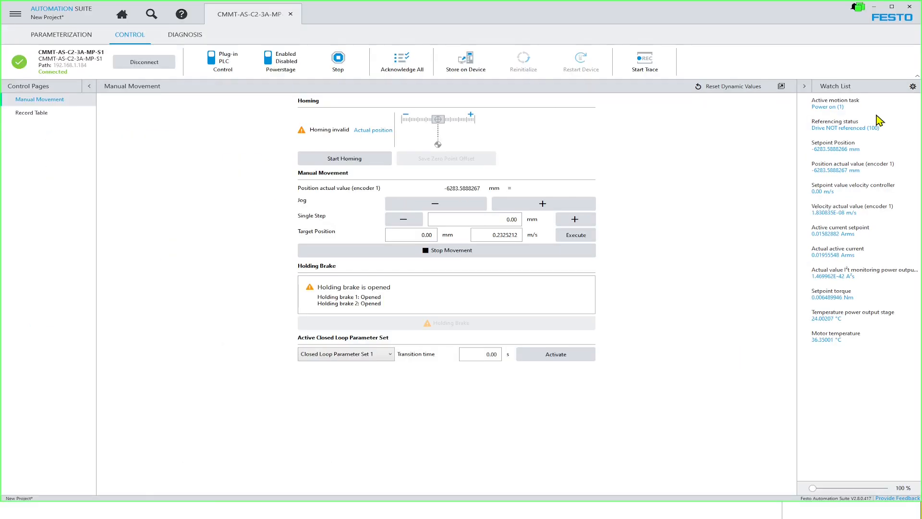
{"action": "left_click", "coordinate": [272, 69]}
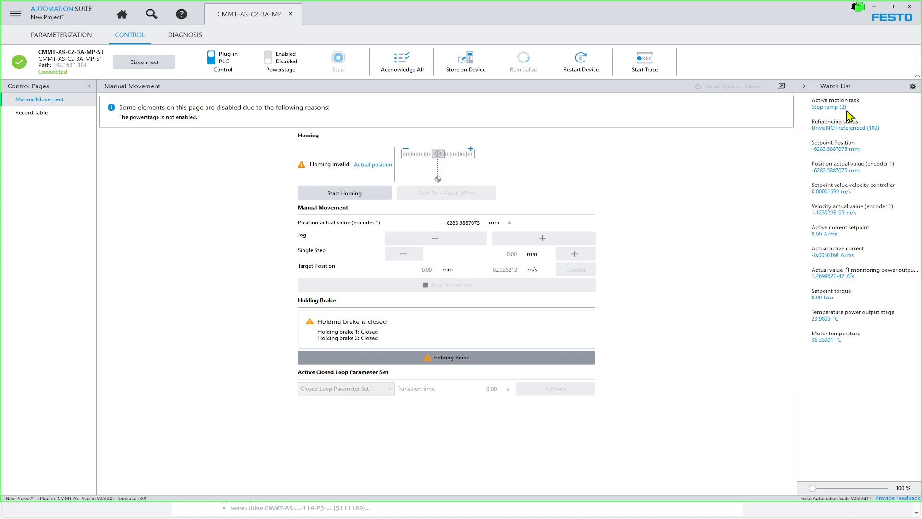
{"action": "left_click", "coordinate": [280, 67]}
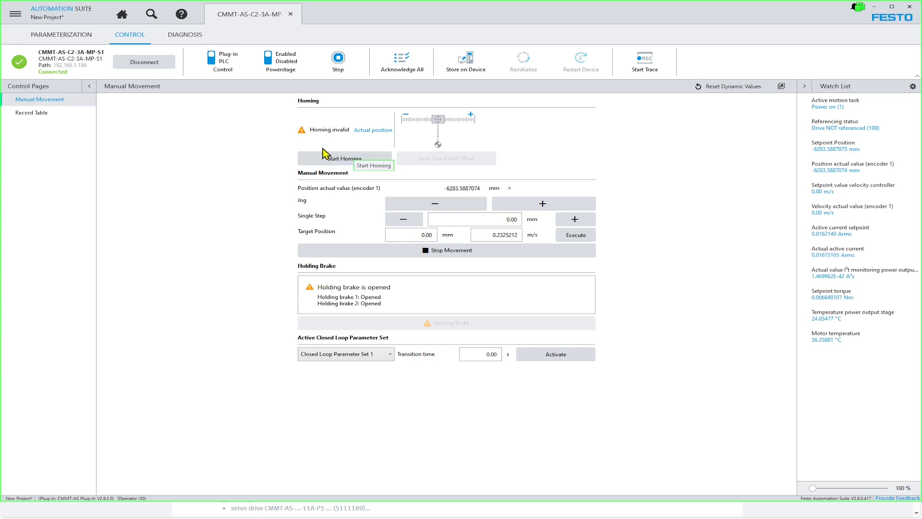
- Home the axis and save the zero point offset, declining the follow-up request
{"action": "left_click", "coordinate": [353, 164]}
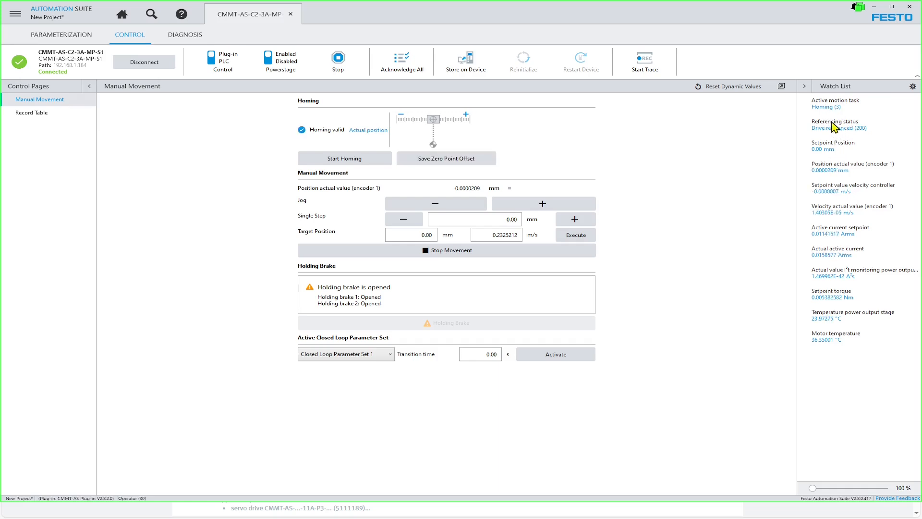
{"action": "left_click", "coordinate": [420, 161]}
{"action": "left_click", "coordinate": [531, 285]}
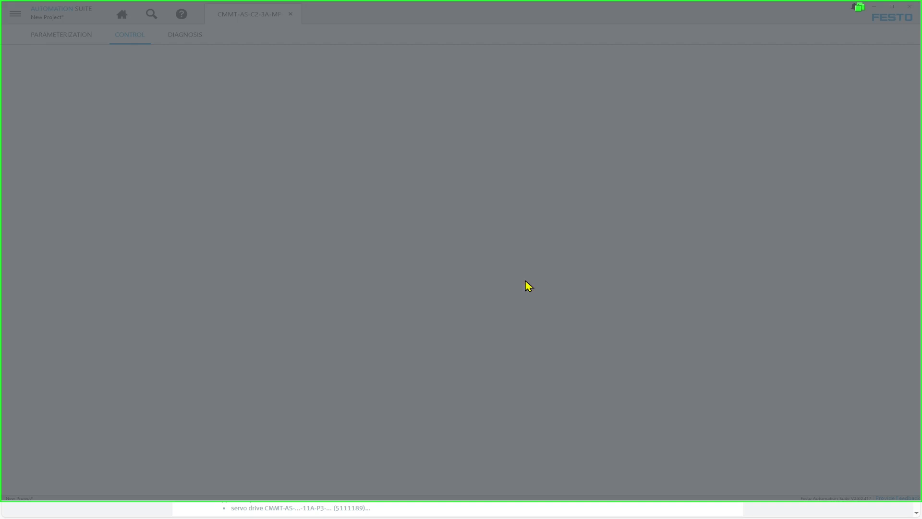
{"action": "left_click", "coordinate": [597, 287]}
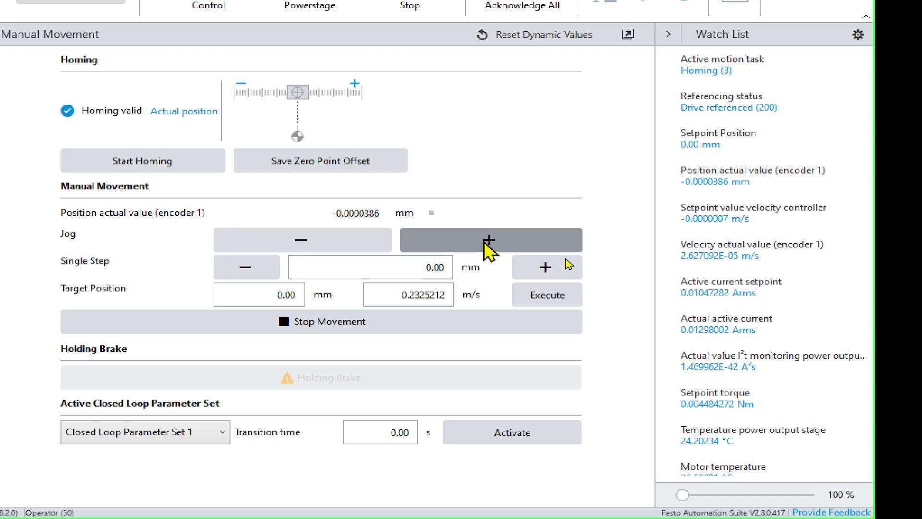
- Jog the axis in the positive direction, and move it by one positive single step of 10 mm
{"action": "left_click_drag", "start_coordinate": [485, 244], "coordinate": [485, 244]}
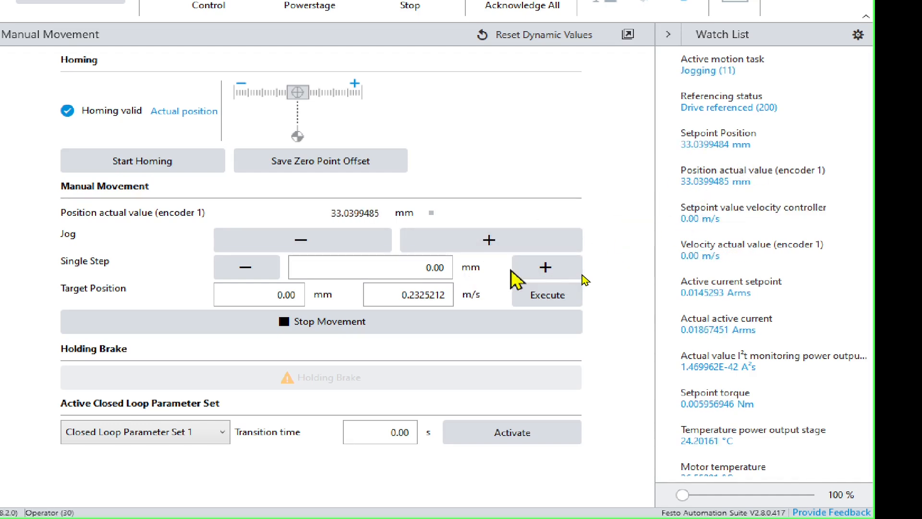
{"action": "left_click", "coordinate": [545, 275]}
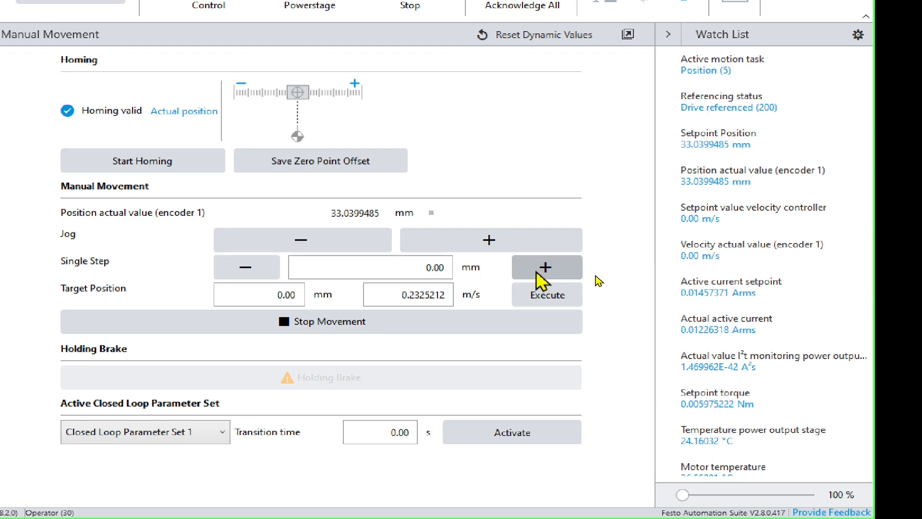
{"action": "left_click", "coordinate": [411, 270]}
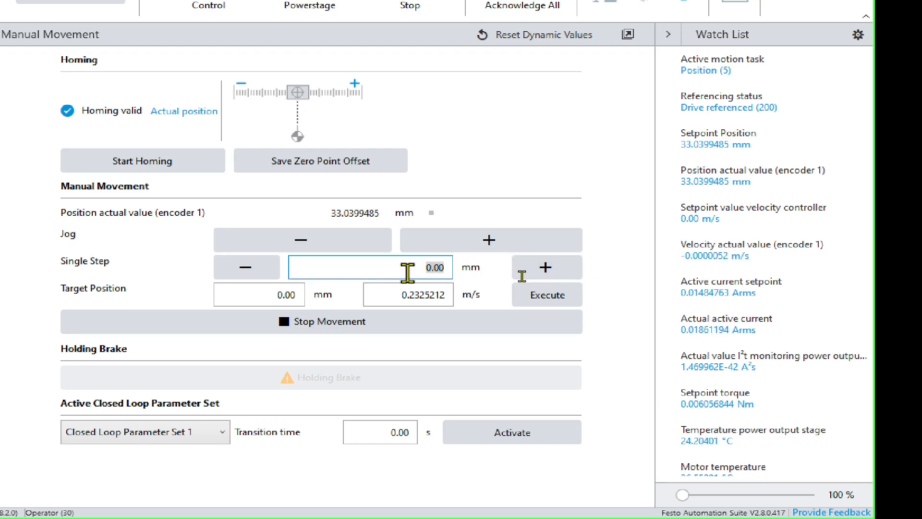
{"action": "type", "text": "1"}
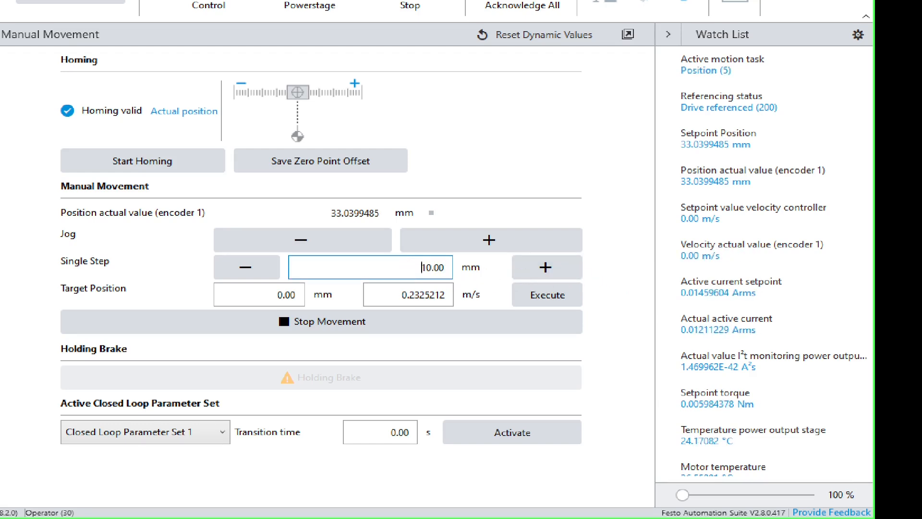
{"action": "left_click", "coordinate": [545, 275]}
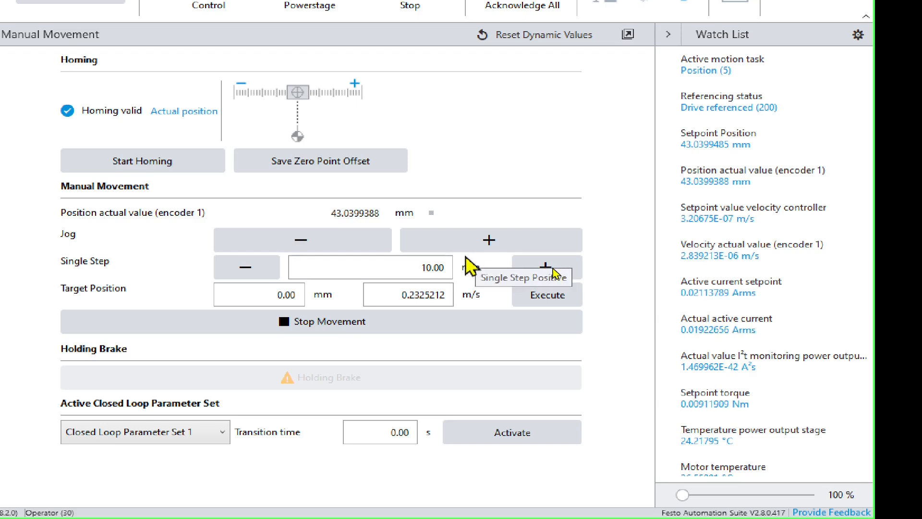
- Move the axis to a target position of 10.00 mm
{"action": "left_click", "coordinate": [395, 290]}
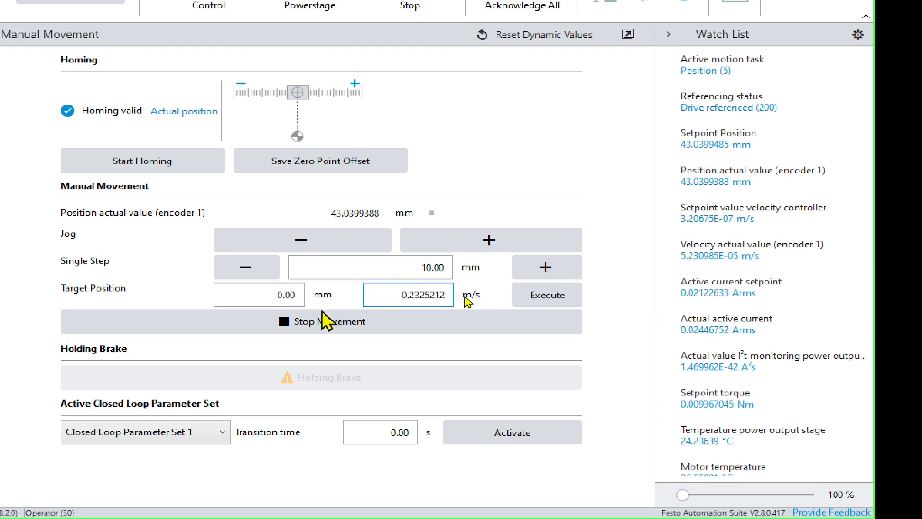
{"action": "left_click", "coordinate": [274, 294]}
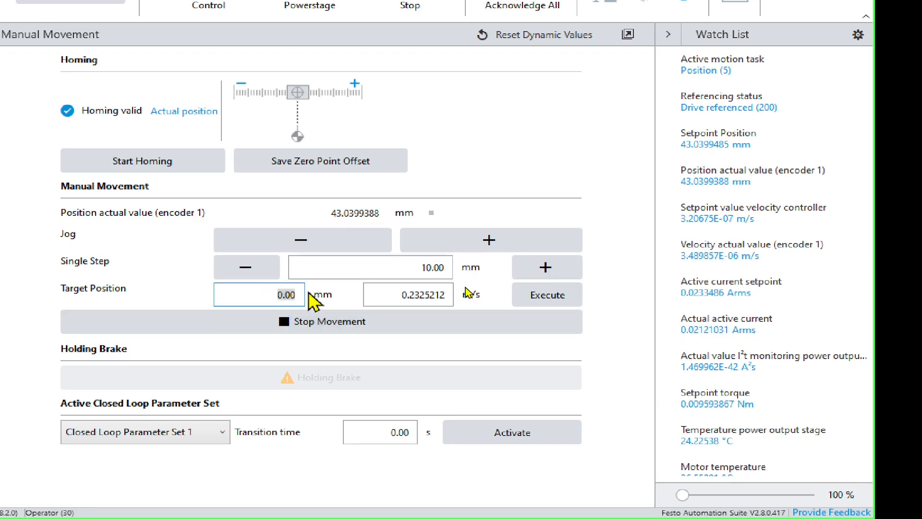
{"action": "type", "text": "10"}
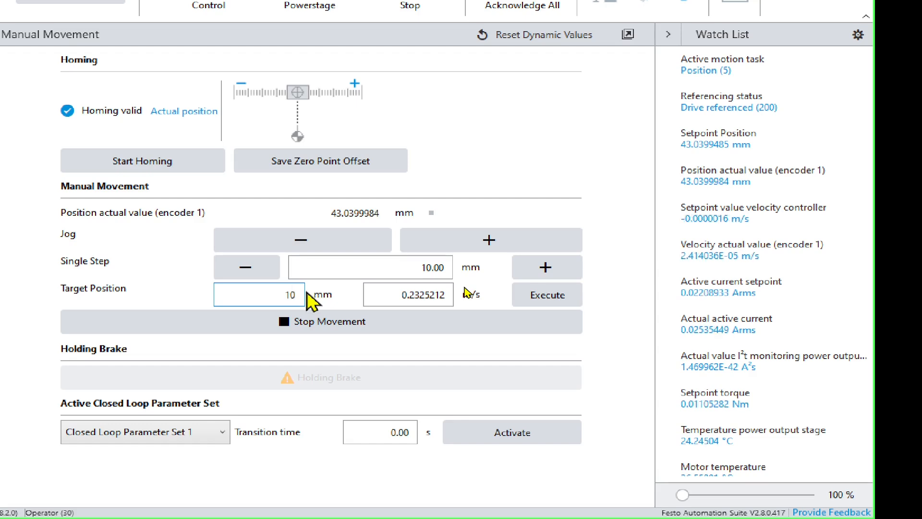
{"action": "type", "text": ".00"}
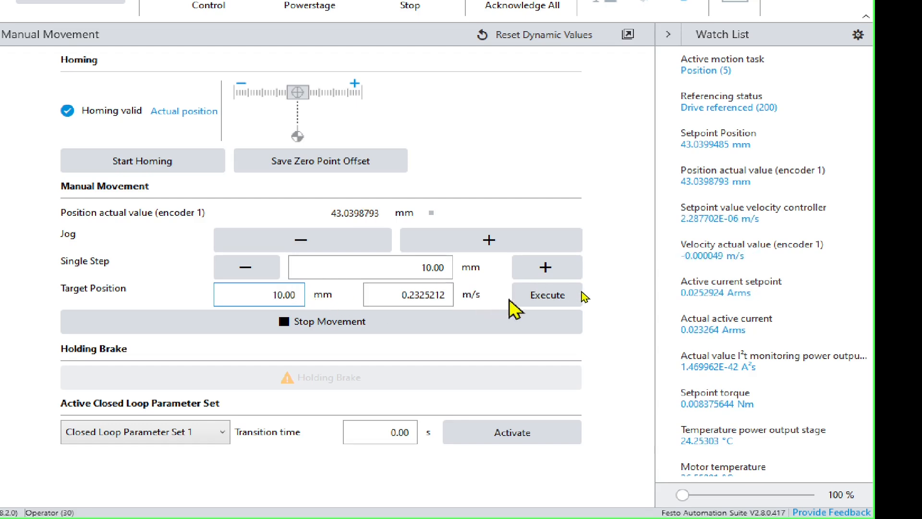
{"action": "left_click", "coordinate": [577, 295]}
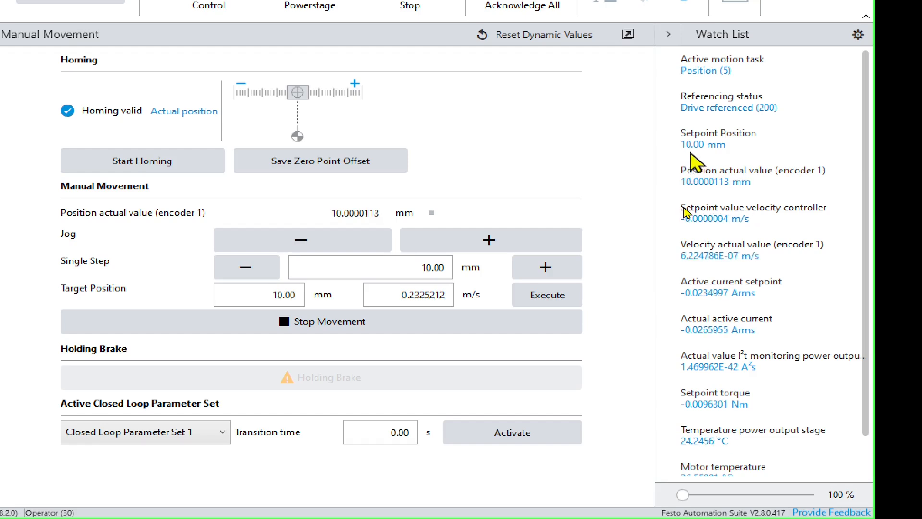
- Set the velocity for the target position move to 0.10 m/s, and maximize the window
{"action": "left_click", "coordinate": [391, 294]}
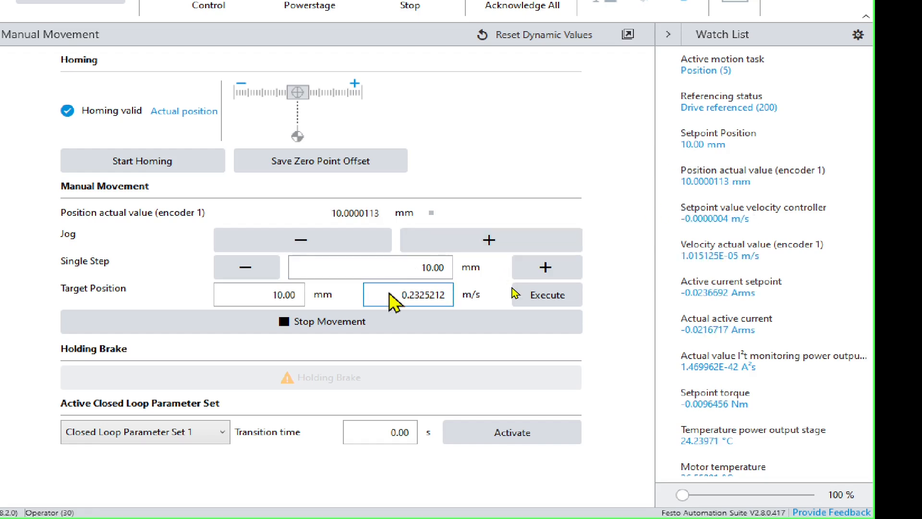
{"action": "double_click", "coordinate": [390, 294]}
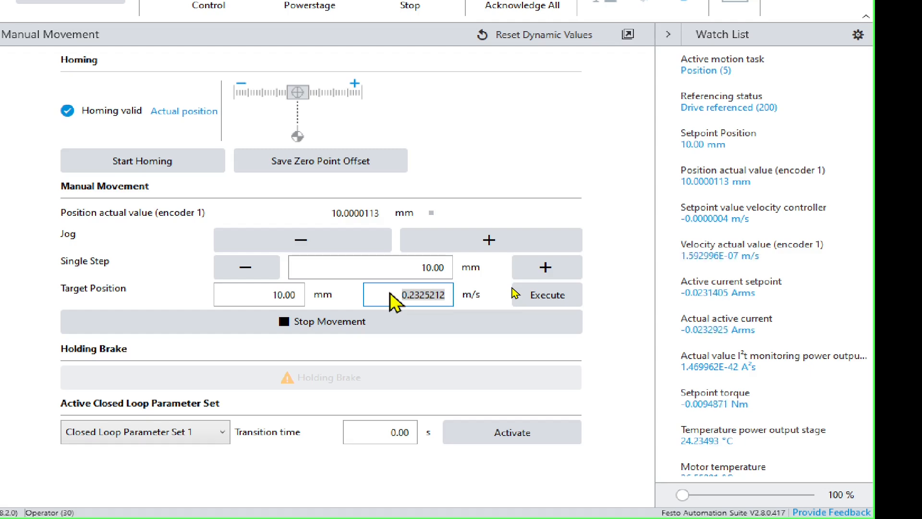
{"action": "type", "text": "0.10"}
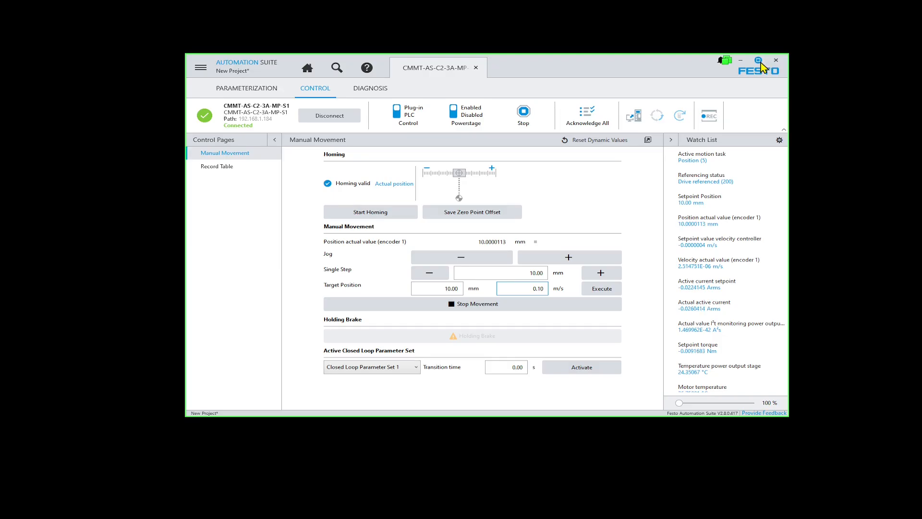
{"action": "left_click", "coordinate": [758, 60]}
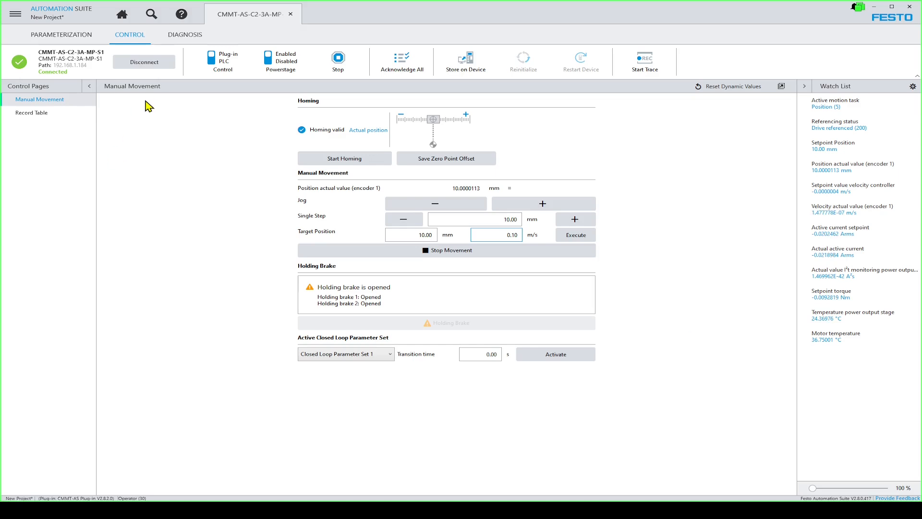
- Expand the Fieldbus group in the drive's parameterization to see its subpages
{"action": "left_click", "coordinate": [85, 37]}
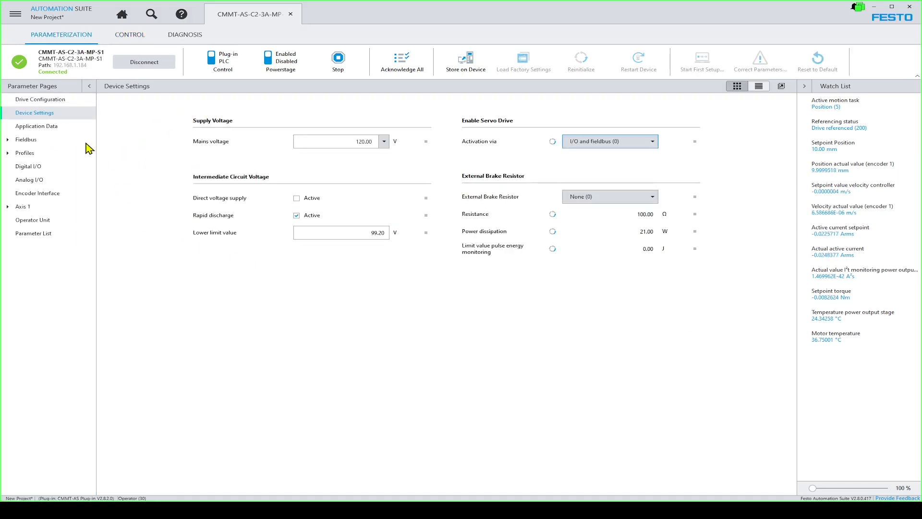
{"action": "left_click", "coordinate": [7, 140]}
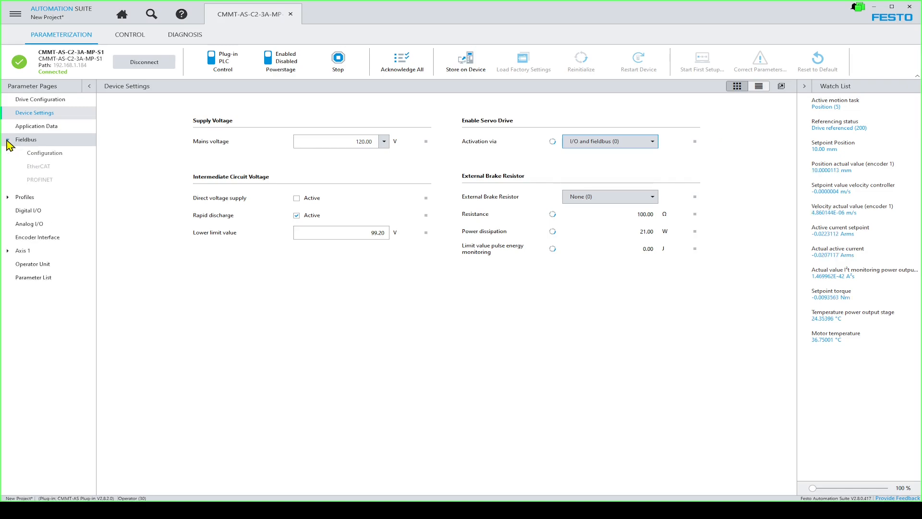
{"action": "left_click", "coordinate": [13, 152]}
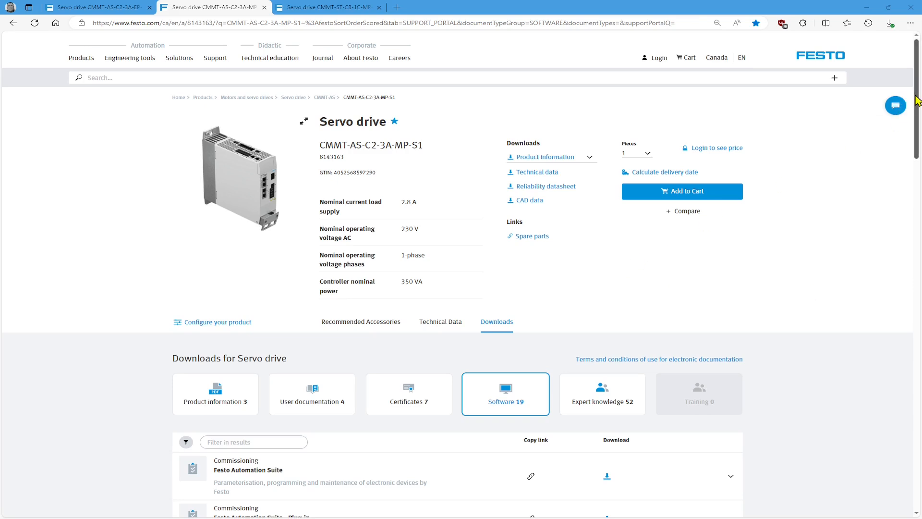
- Find the Rockwell function blocks in the drive's software downloads on the Festo website and expand their details
{"action": "left_click_drag", "start_coordinate": [917, 101], "coordinate": [902, 306]}
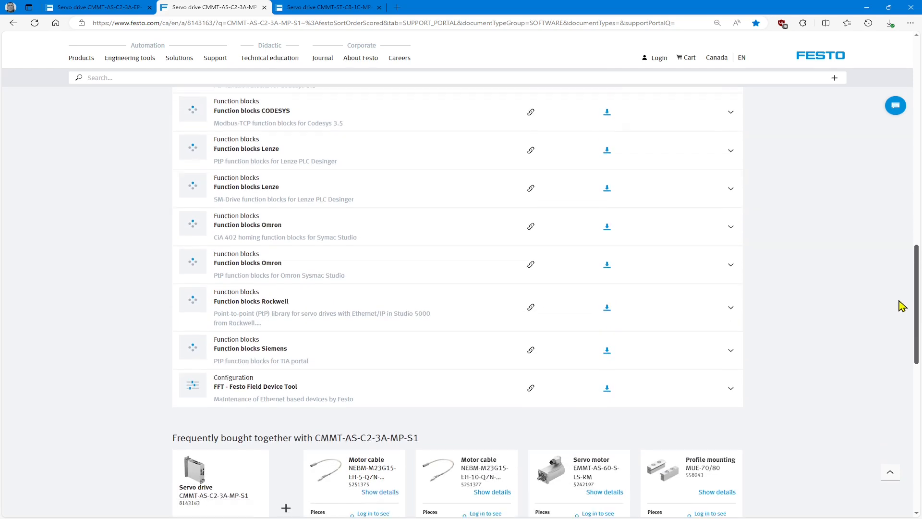
{"action": "left_click", "coordinate": [731, 310]}
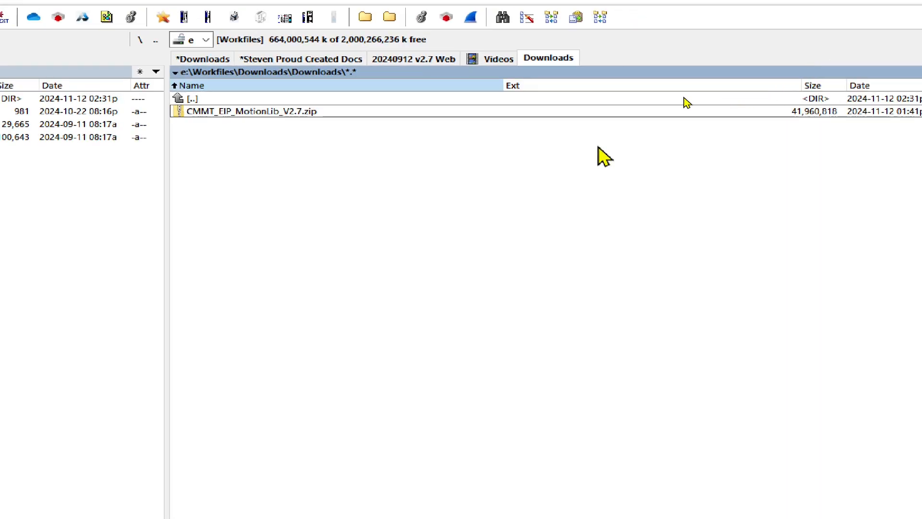
- Look through the contents of CMMT_EIP_MotionLib_V2.7.zip in Total Commander, and return to the folder holding the archive
{"action": "double_click", "coordinate": [297, 112]}
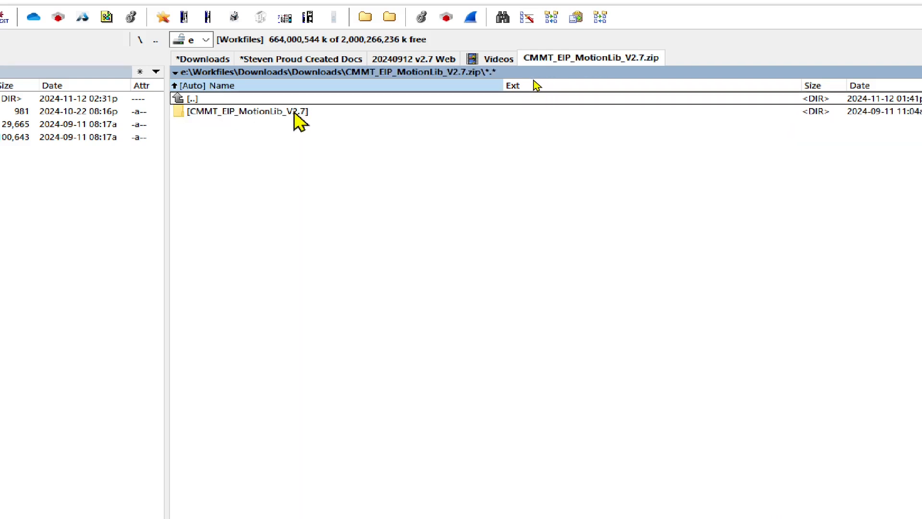
{"action": "double_click", "coordinate": [297, 113]}
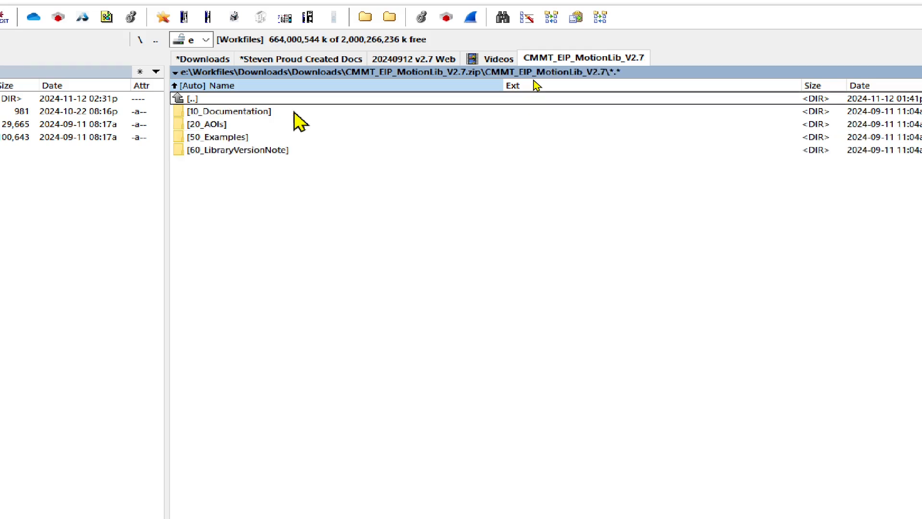
{"action": "left_click", "coordinate": [237, 113]}
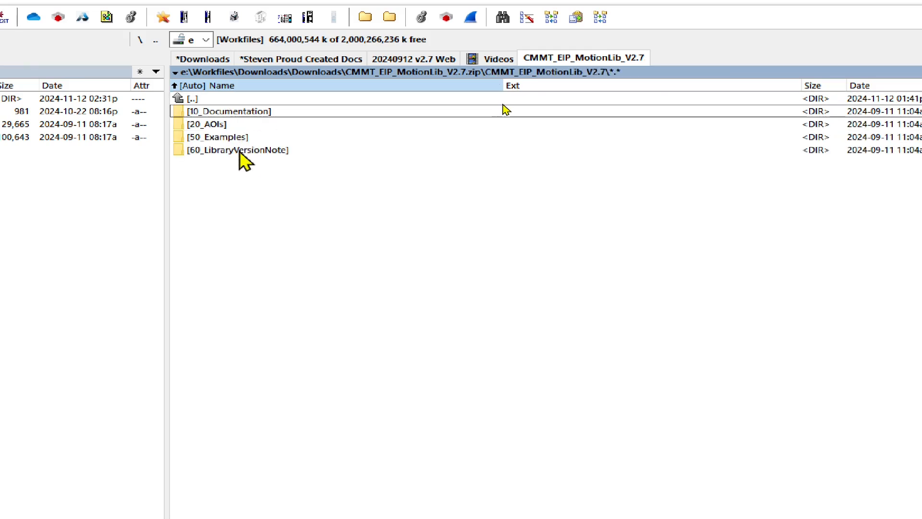
{"action": "double_click", "coordinate": [240, 99]}
{"action": "double_click", "coordinate": [240, 99]}
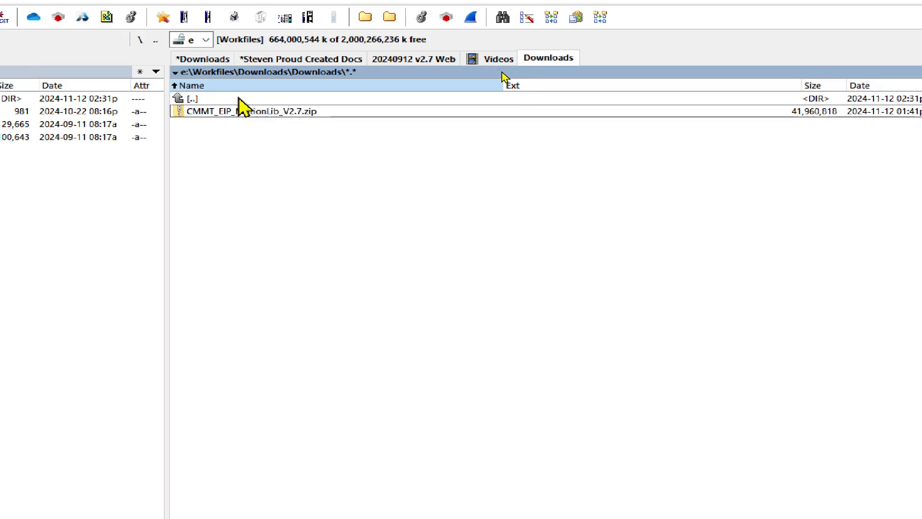
- Extract all files from CMMT_EIP_MotionLib_V2.7.zip, and open the inner CMMT_EIP_MotionLib_V2.7 folder of the extracted library
{"action": "right_click", "coordinate": [259, 111]}
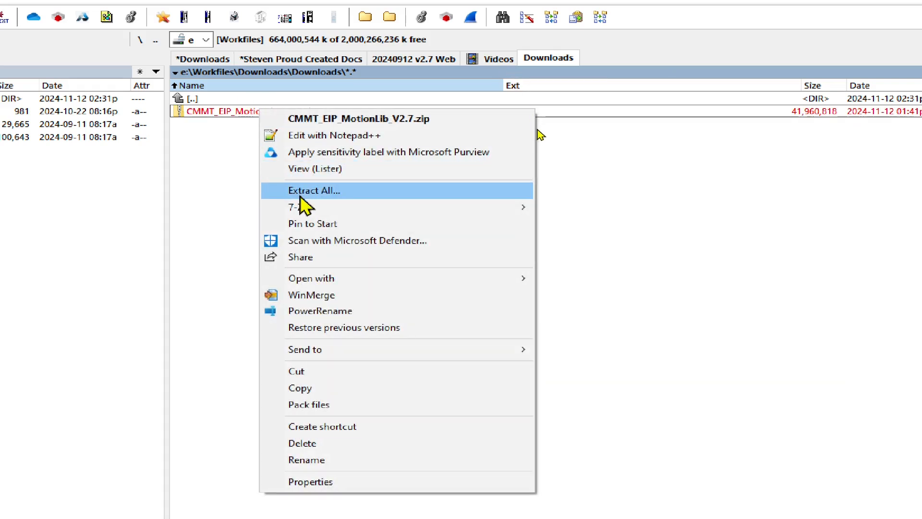
{"action": "left_click", "coordinate": [314, 191]}
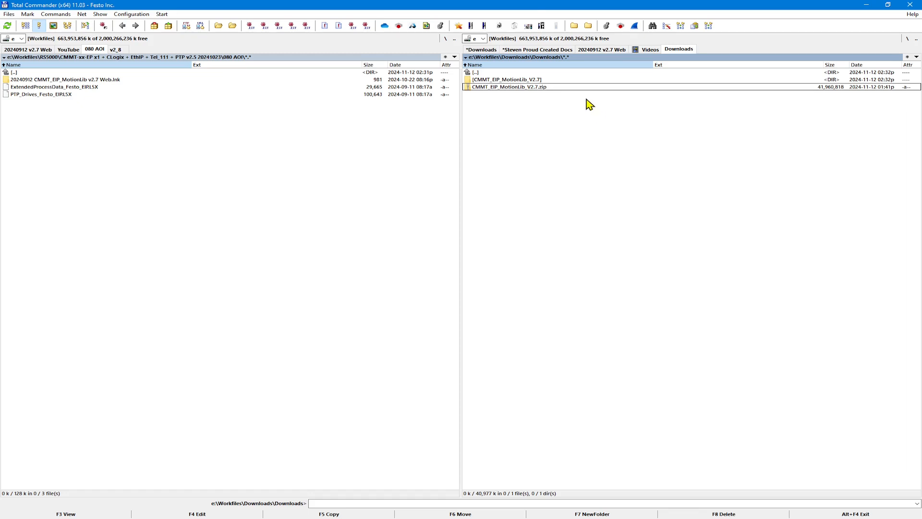
{"action": "left_click", "coordinate": [533, 79]}
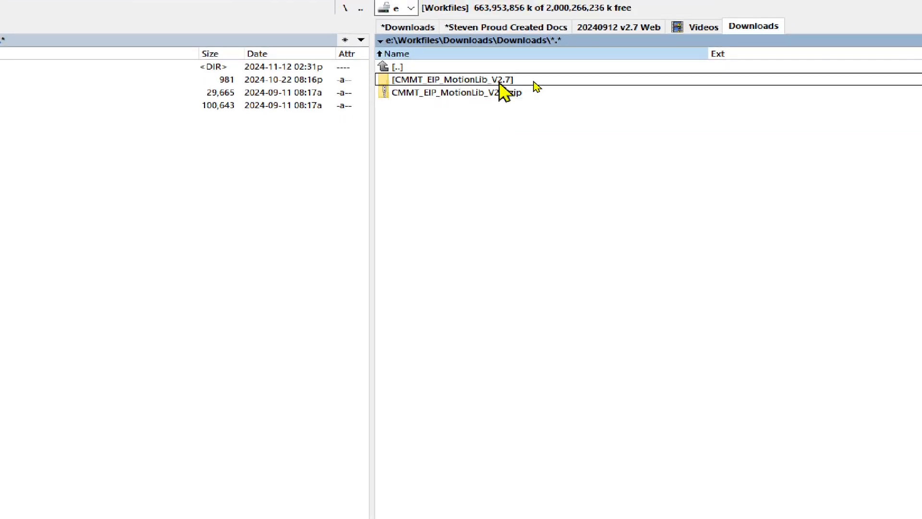
{"action": "double_click", "coordinate": [534, 82]}
{"action": "double_click", "coordinate": [534, 81]}
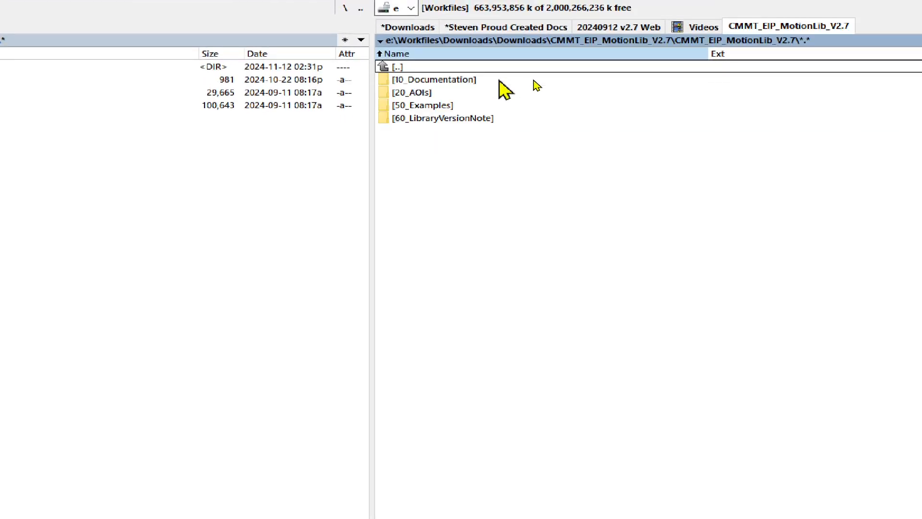
- Review the application note and the EtherNet/IP timing sequence PDFs in the 10_Documentation folder
{"action": "double_click", "coordinate": [499, 81]}
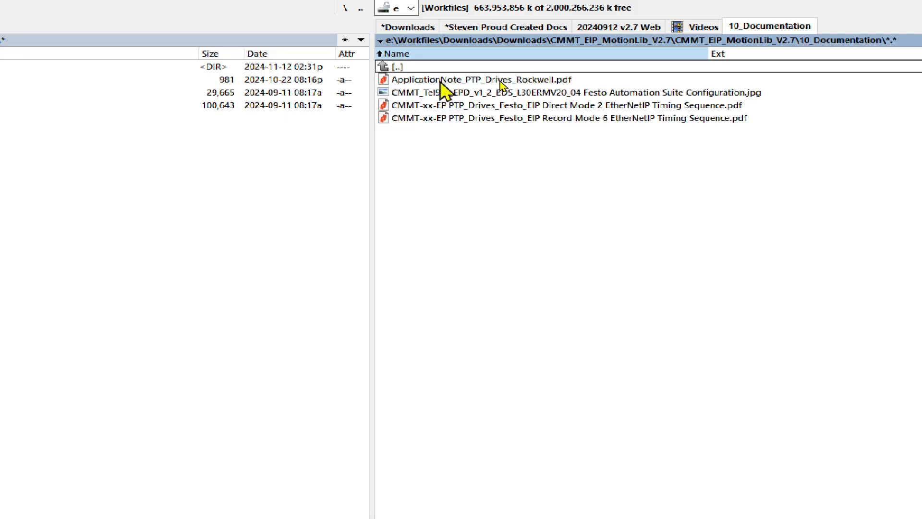
{"action": "left_click", "coordinate": [544, 81]}
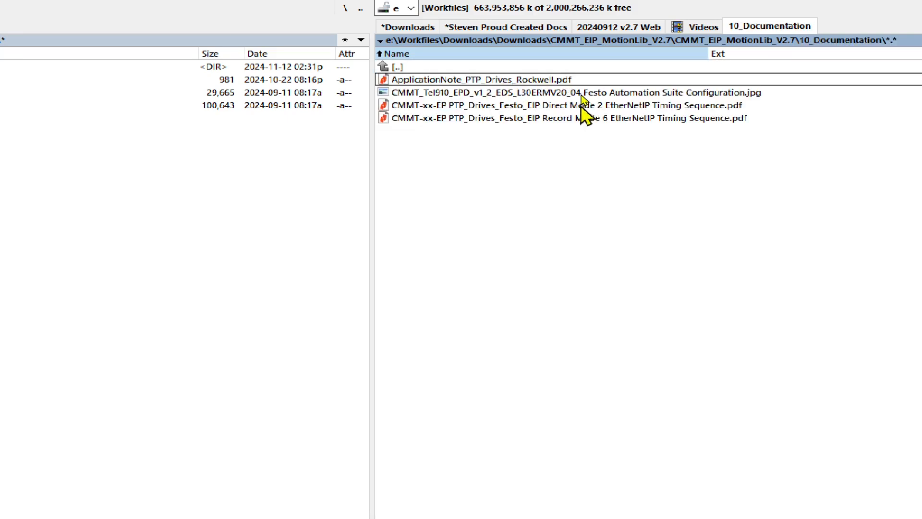
{"action": "left_click", "coordinate": [593, 105]}
{"action": "left_click", "coordinate": [605, 119]}
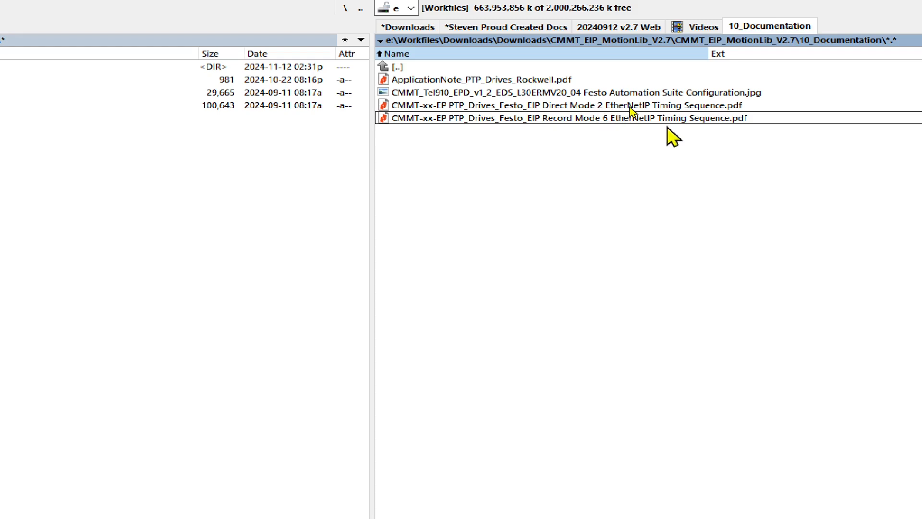
- Look through the add-on instruction files in the 20_AOIs folder and highlight the PTP_Drives_Festo_EIP one
{"action": "double_click", "coordinate": [431, 66]}
{"action": "double_click", "coordinate": [431, 93]}
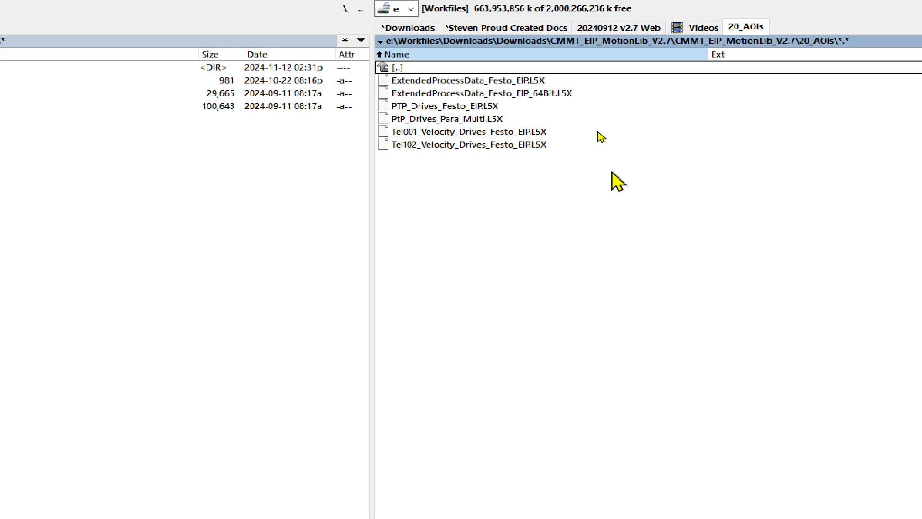
{"action": "left_click", "coordinate": [459, 107]}
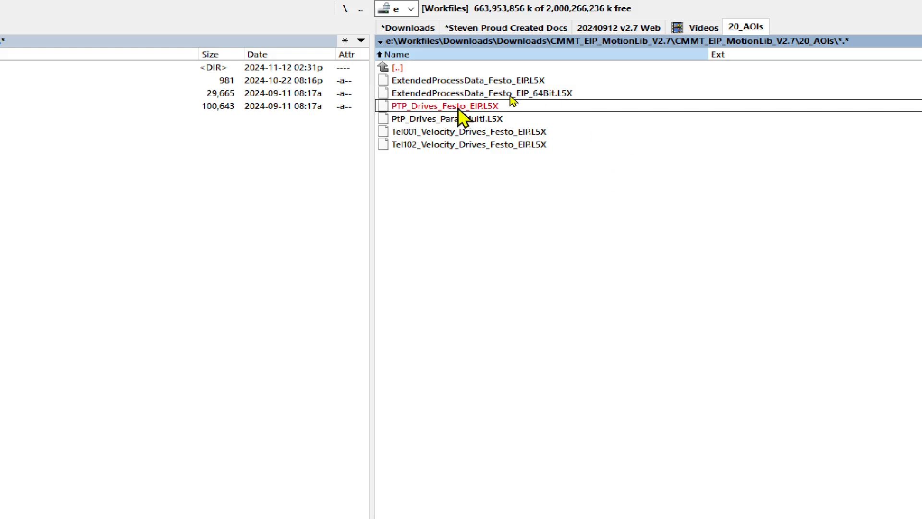
- Look through the example projects in the 50_Examples folder, and return to the library's main folder
{"action": "double_click", "coordinate": [412, 70]}
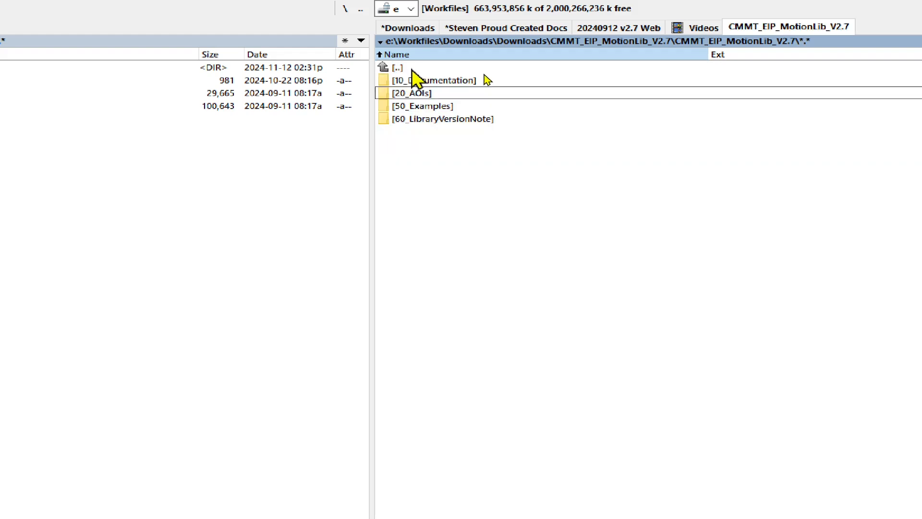
{"action": "double_click", "coordinate": [453, 107]}
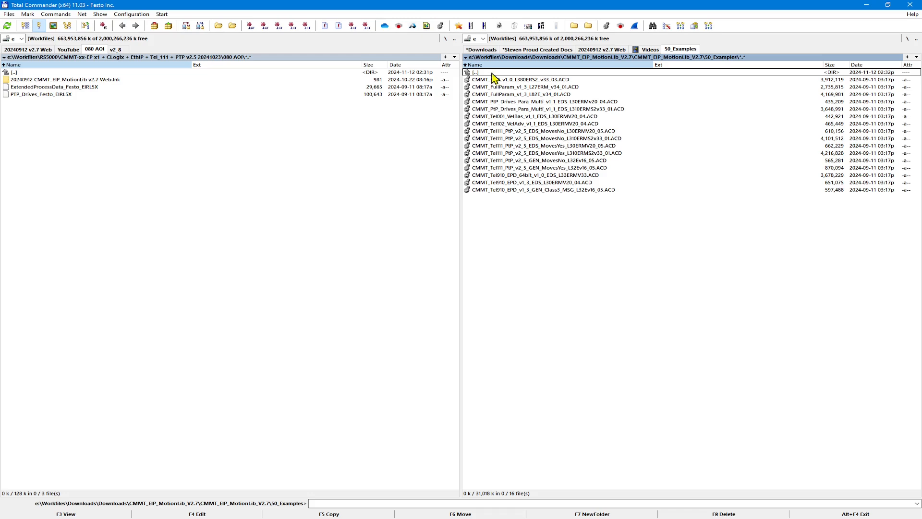
{"action": "double_click", "coordinate": [492, 73]}
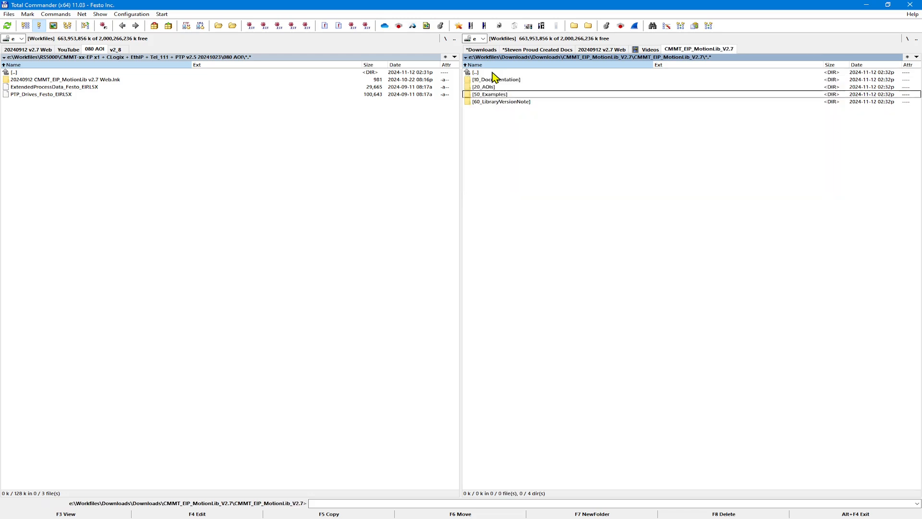
- Open Library Version Note.docx from the 60_LibraryVersionNote folder, and enlarge the window and its reading area
{"action": "double_click", "coordinate": [510, 102]}
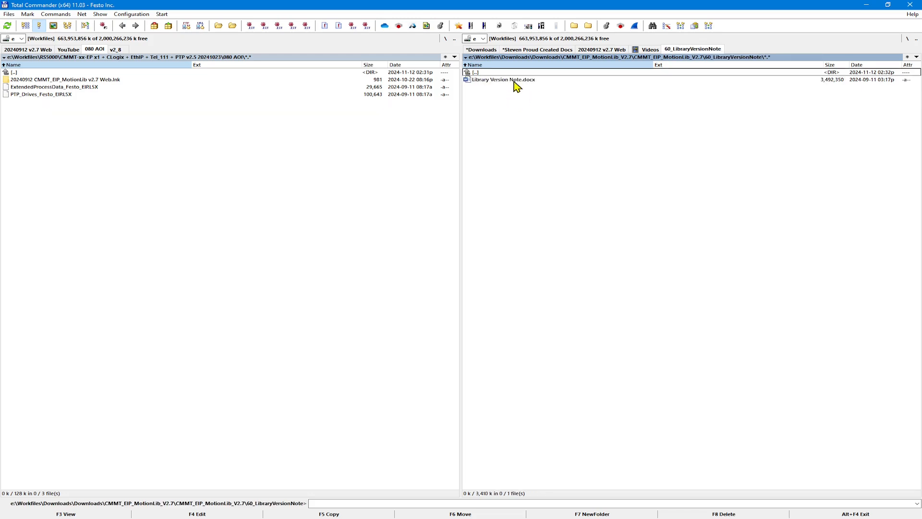
{"action": "double_click", "coordinate": [514, 81]}
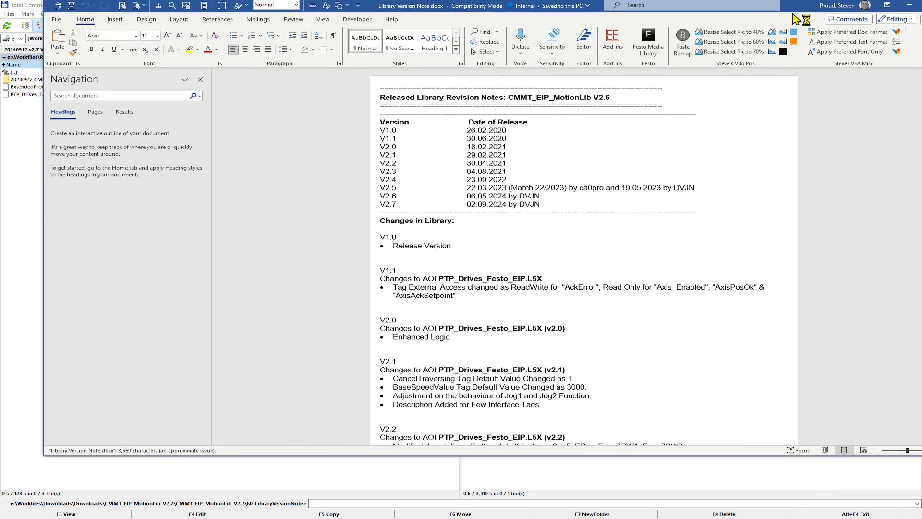
{"action": "double_click", "coordinate": [800, 9]}
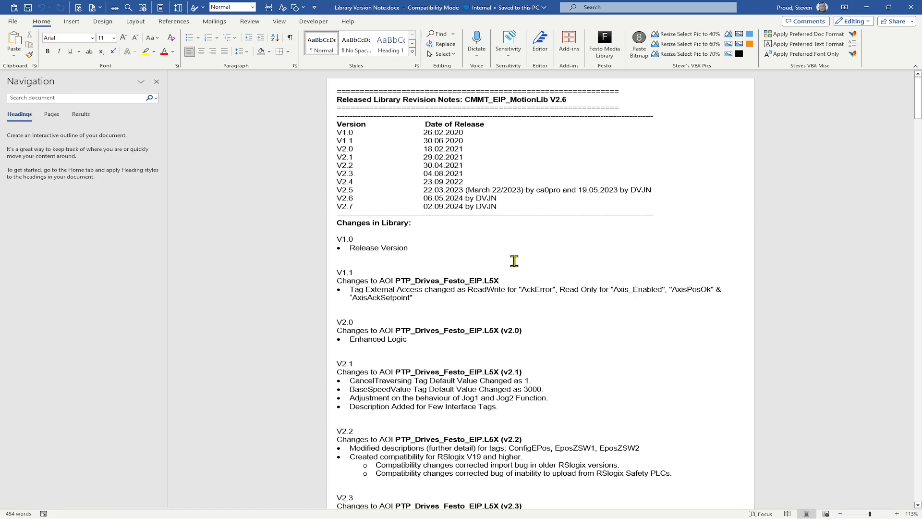
{"action": "scroll", "coordinate": [515, 261], "scroll_direction": "down", "scroll_amount": 3}
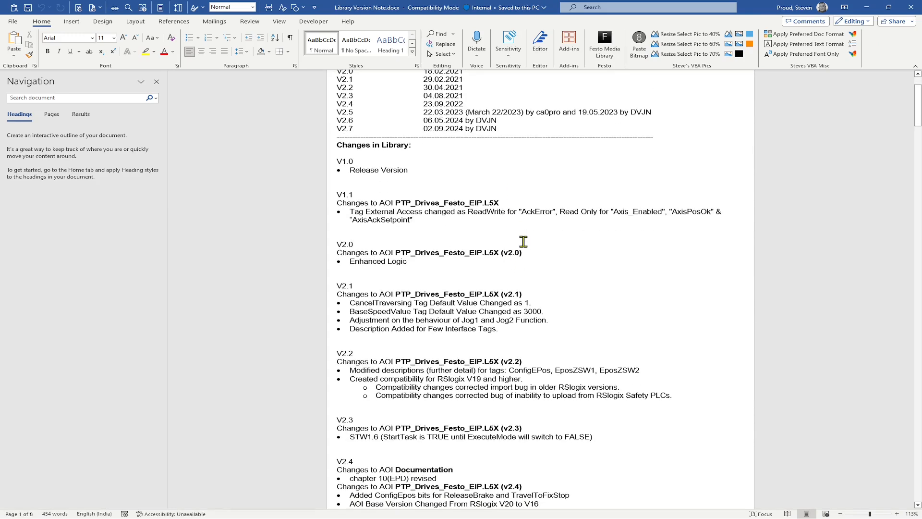
{"action": "left_click", "coordinate": [916, 67]}
- Review the library change entries from V1.0 to V2.5, selecting the PTP_Drives_Festo_EIP.L5X (v2.5) name in the V2.5 entry
{"action": "double_click", "coordinate": [358, 120]}
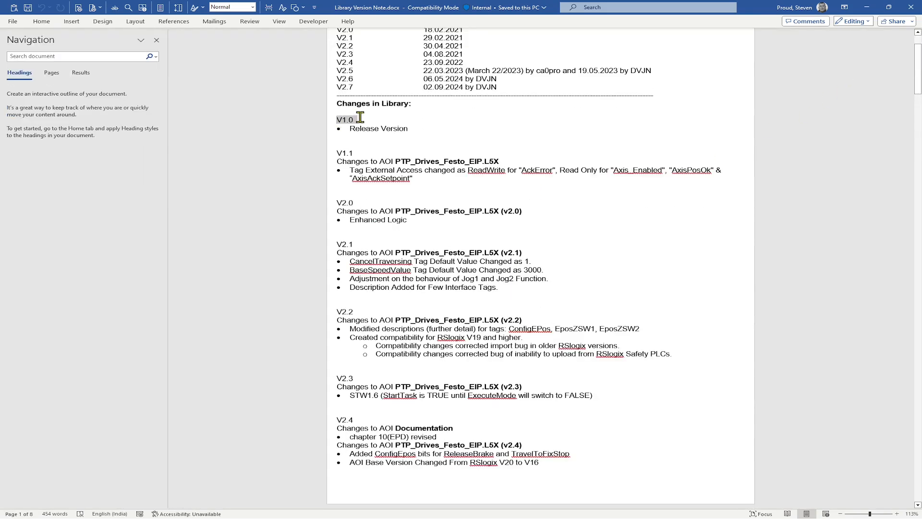
{"action": "double_click", "coordinate": [342, 153]}
{"action": "scroll", "coordinate": [388, 265], "scroll_direction": "down", "scroll_amount": 3}
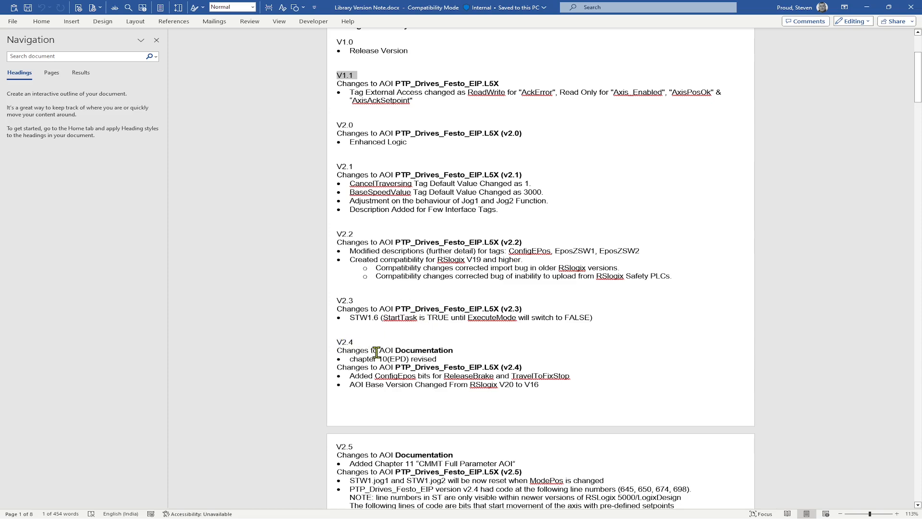
{"action": "left_click", "coordinate": [460, 368]}
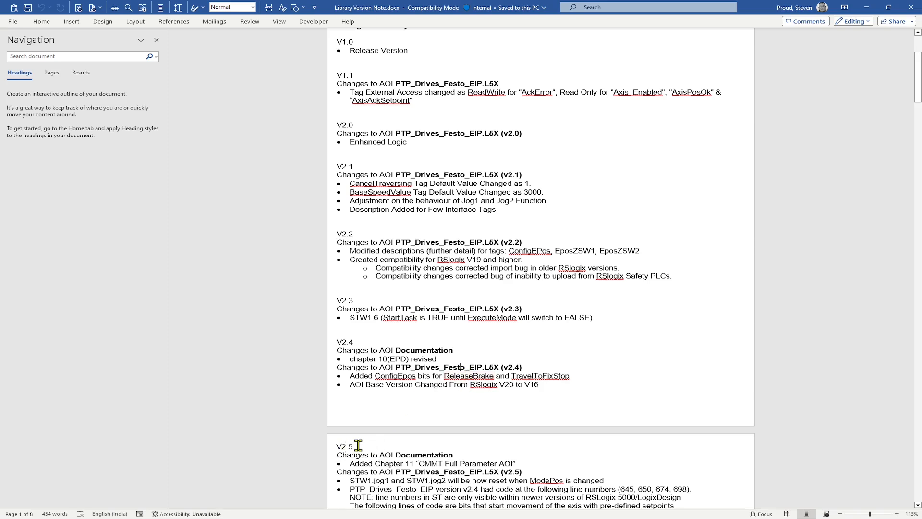
{"action": "left_click_drag", "start_coordinate": [358, 445], "coordinate": [338, 446]}
{"action": "left_click_drag", "start_coordinate": [396, 472], "coordinate": [524, 470]}
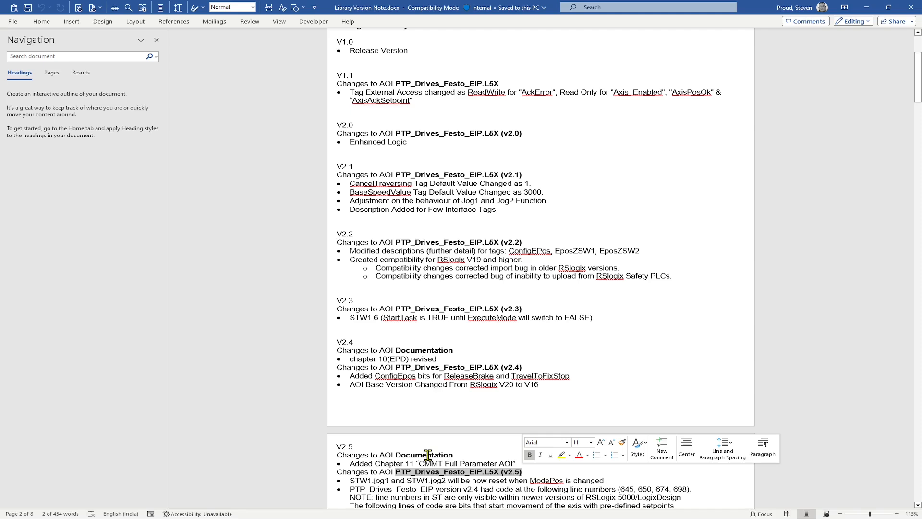
{"action": "scroll", "coordinate": [429, 454], "scroll_direction": "down", "scroll_amount": 3}
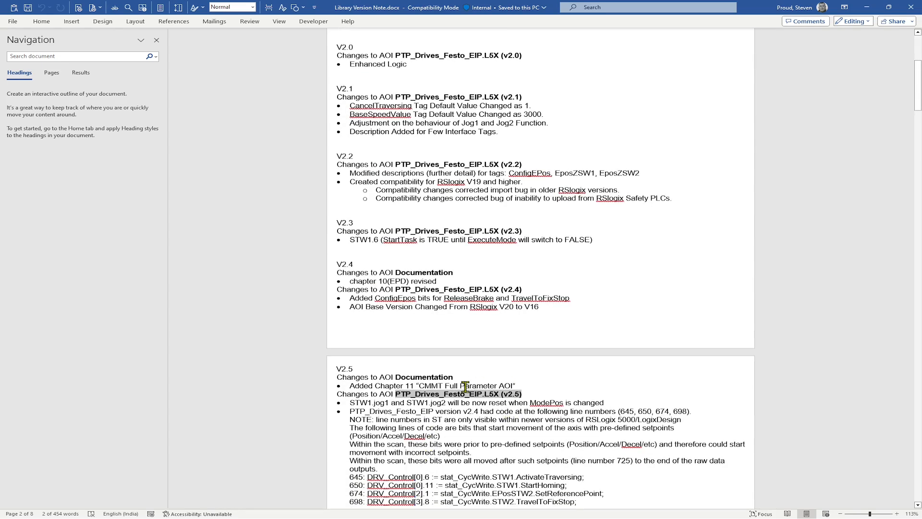
{"action": "left_click", "coordinate": [360, 367]}
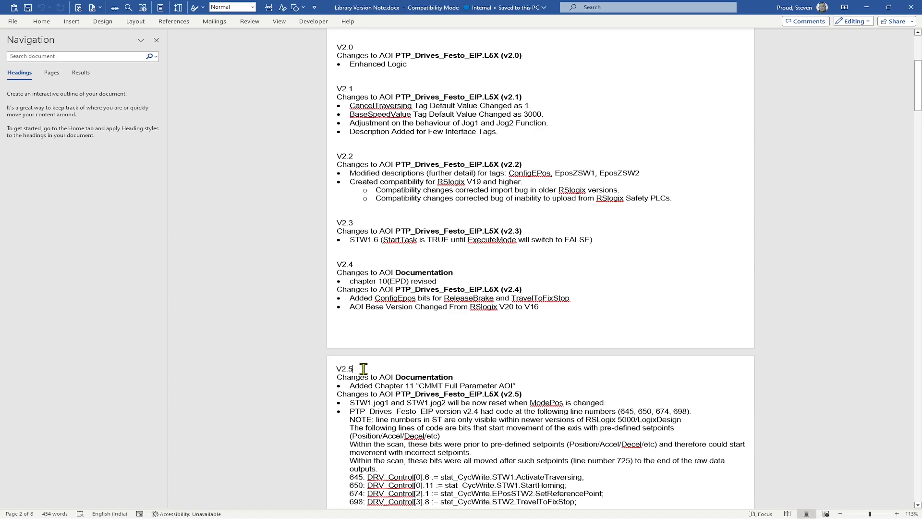
{"action": "scroll", "coordinate": [441, 433], "scroll_direction": "down", "scroll_amount": 3}
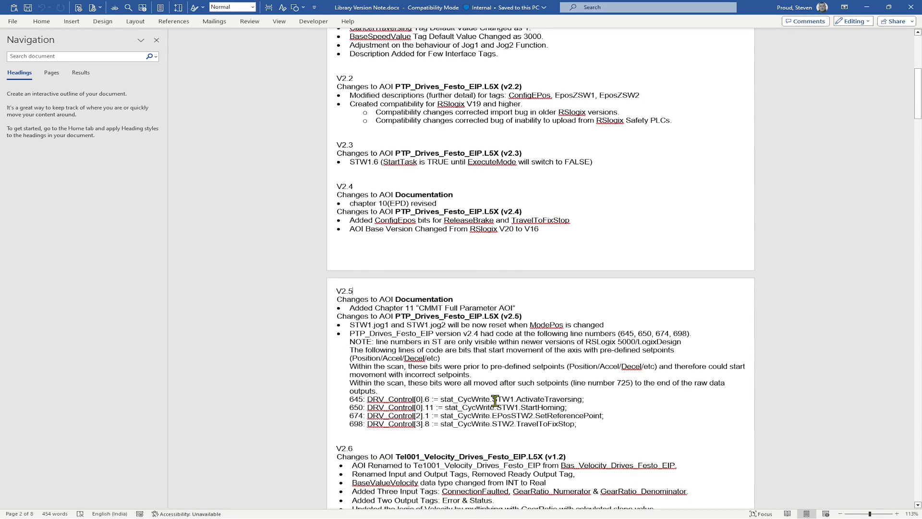
- Examine the V2.6 changes to Tel001_Velocity_Drives_Festo_EIP.L5X (v1.2), including its definition screenshots and the comparison with the former instruction
{"action": "scroll", "coordinate": [494, 400], "scroll_direction": "down", "scroll_amount": 3}
{"action": "left_click_drag", "start_coordinate": [353, 371], "coordinate": [336, 371]}
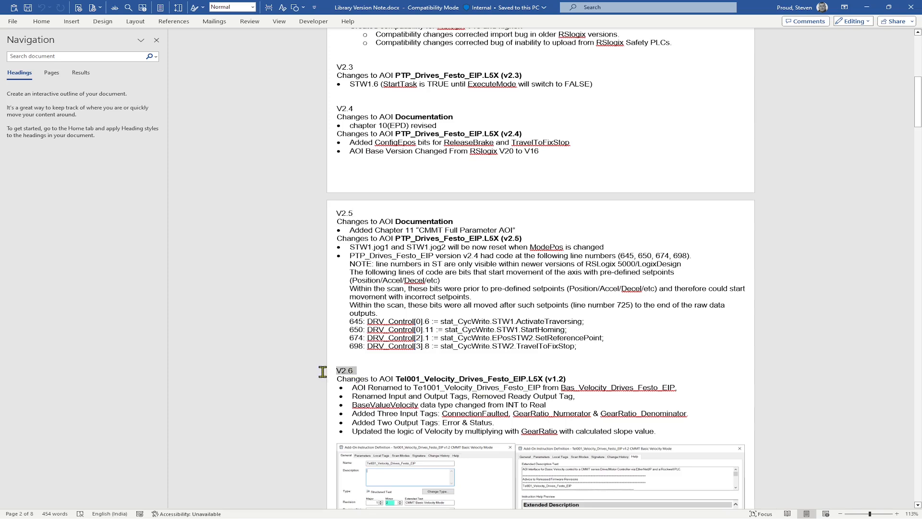
{"action": "left_click", "coordinate": [434, 374], "text": "shift"}
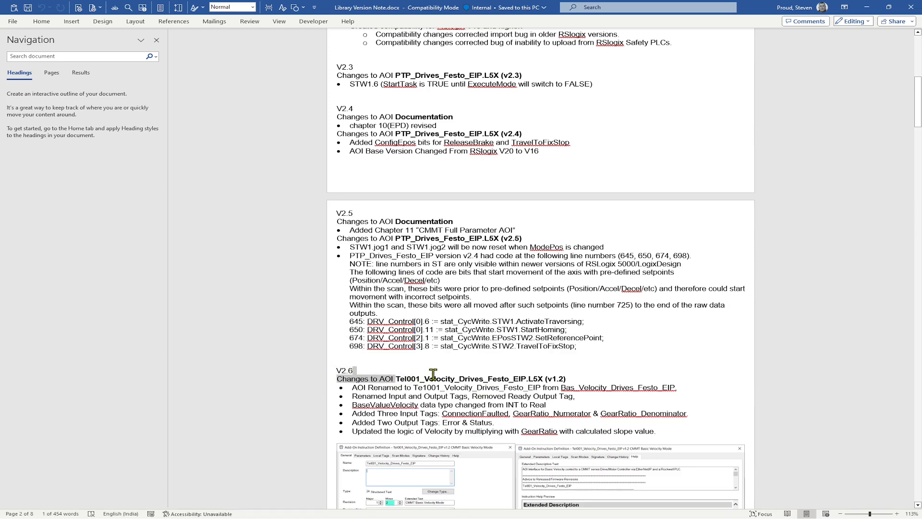
{"action": "left_click_drag", "start_coordinate": [433, 374], "coordinate": [542, 379]}
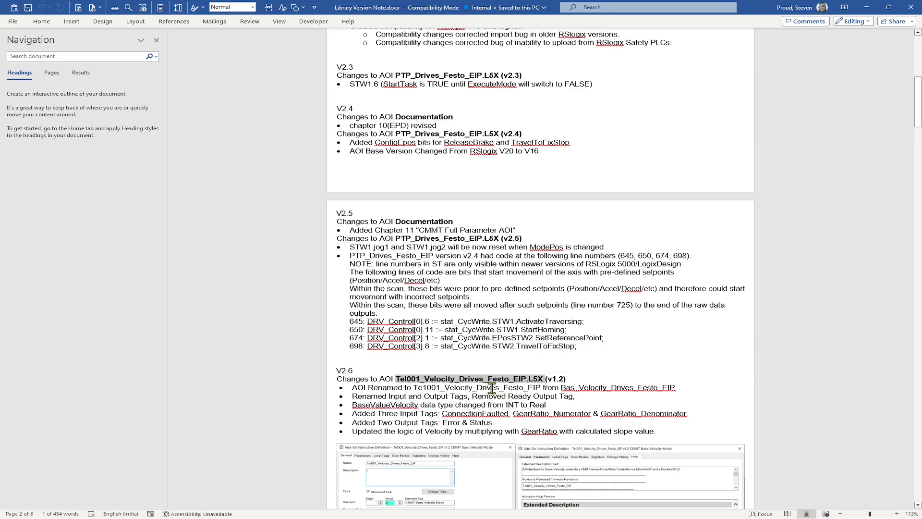
{"action": "left_click_drag", "start_coordinate": [566, 379], "coordinate": [551, 379]}
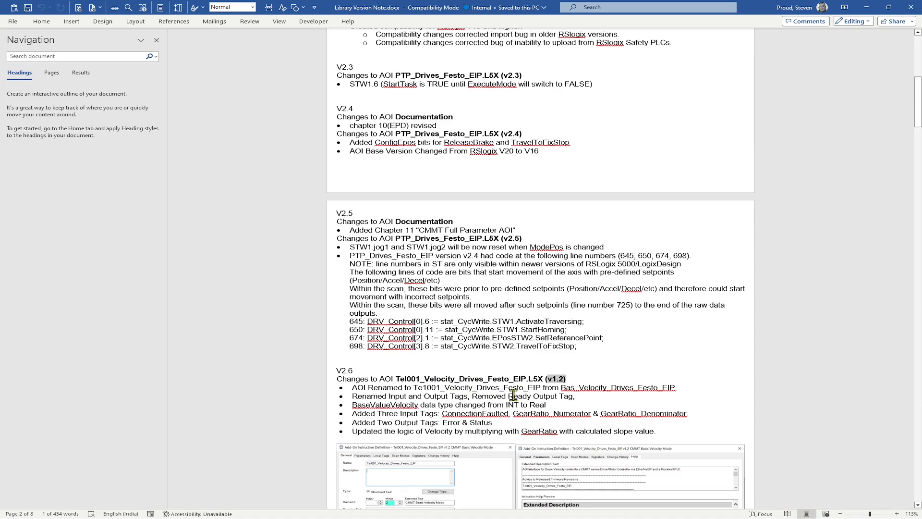
{"action": "scroll", "coordinate": [514, 394], "scroll_direction": "down", "scroll_amount": 3}
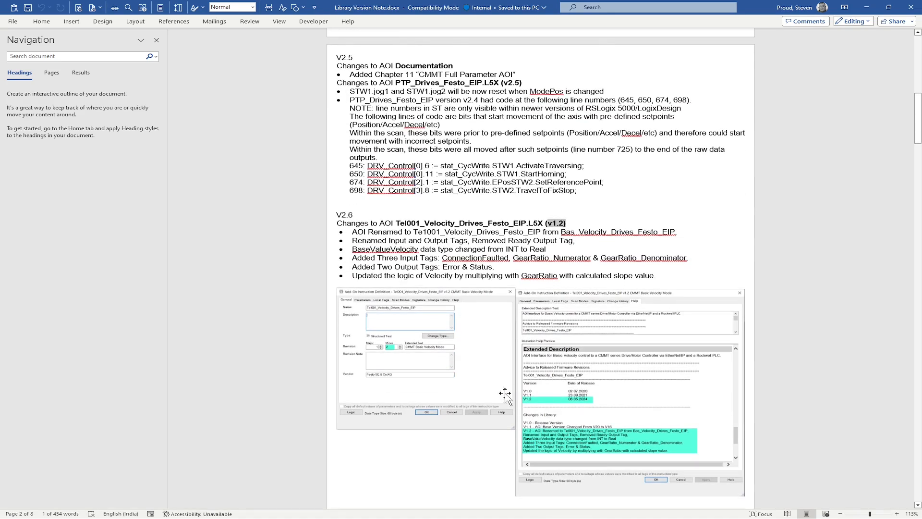
{"action": "scroll", "coordinate": [405, 318], "scroll_direction": "down", "scroll_amount": 2}
{"action": "scroll", "coordinate": [403, 271], "scroll_direction": "up", "scroll_amount": 3, "text": "ctrl"}
{"action": "scroll", "coordinate": [402, 271], "scroll_direction": "up", "scroll_amount": 1, "text": "ctrl"}
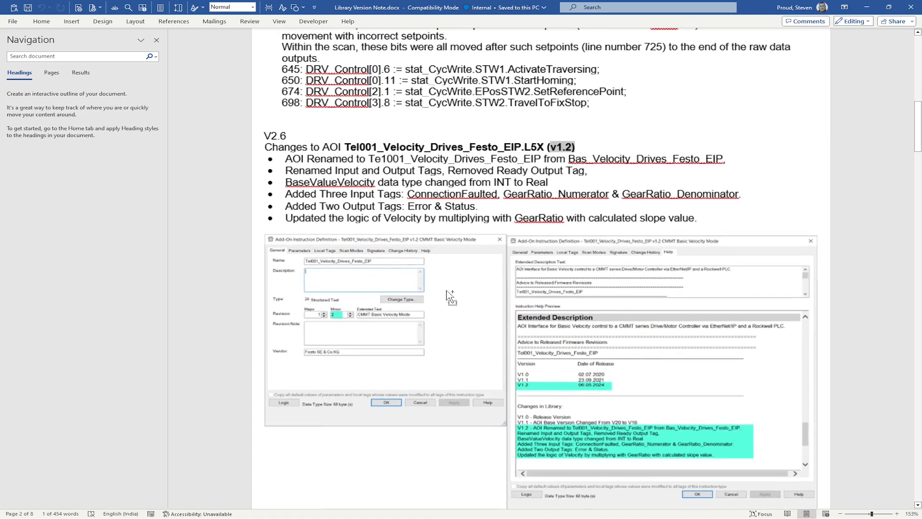
{"action": "scroll", "coordinate": [446, 317], "scroll_direction": "down", "scroll_amount": 3, "text": "ctrl"}
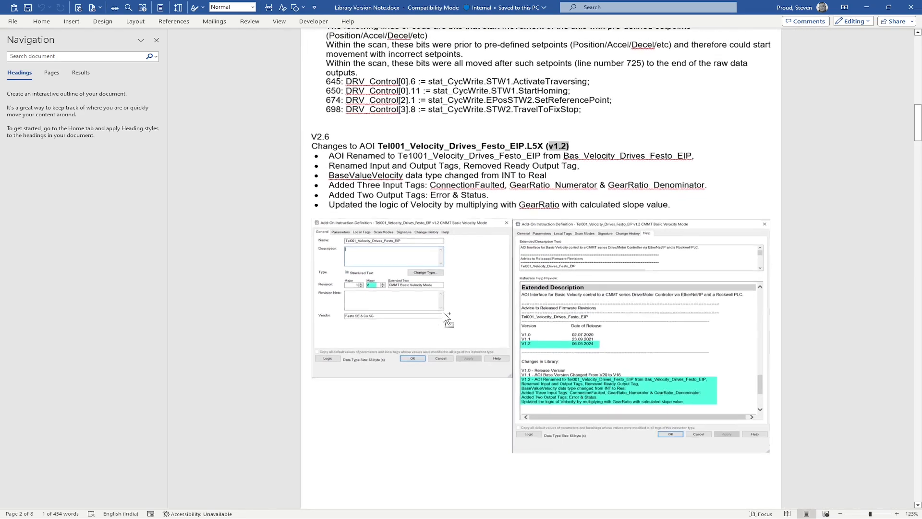
{"action": "scroll", "coordinate": [472, 313], "scroll_direction": "down", "scroll_amount": 6}
{"action": "scroll", "coordinate": [472, 314], "scroll_direction": "down", "scroll_amount": 10}
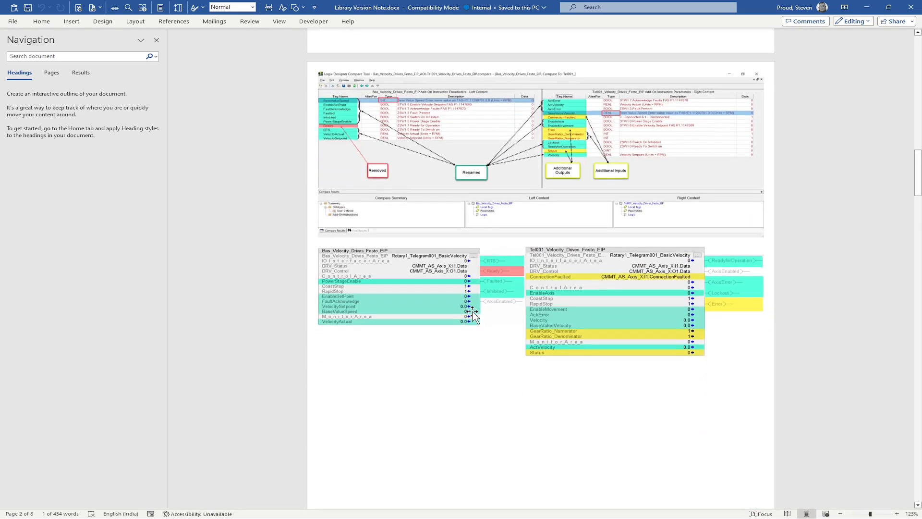
- Review the V2.6 changes to Tel102_Velocity_Drives_Festo_EIP.L5X and select the added ExtendedProcessData_Festo_EIP_64Bit_AOI (v1.0) name in the V2.7 entry
{"action": "scroll", "coordinate": [472, 315], "scroll_direction": "down", "scroll_amount": 10}
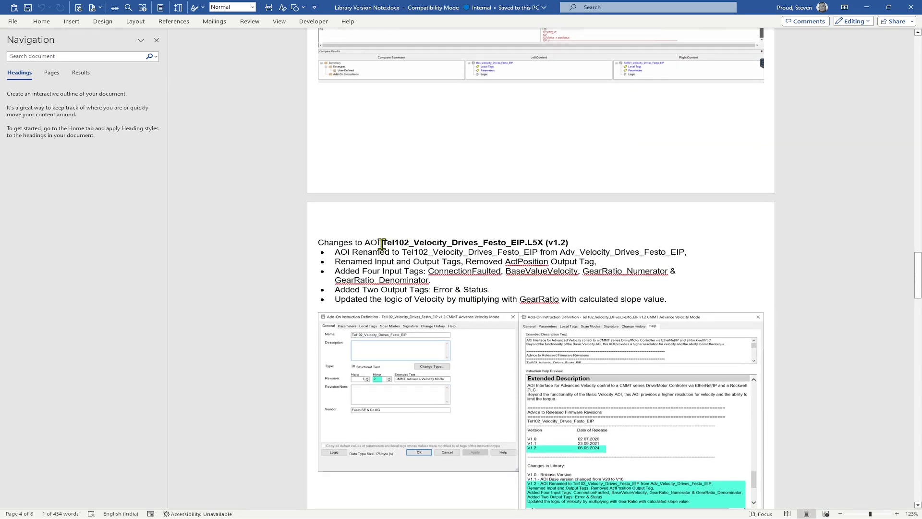
{"action": "left_click_drag", "start_coordinate": [383, 243], "coordinate": [567, 244]}
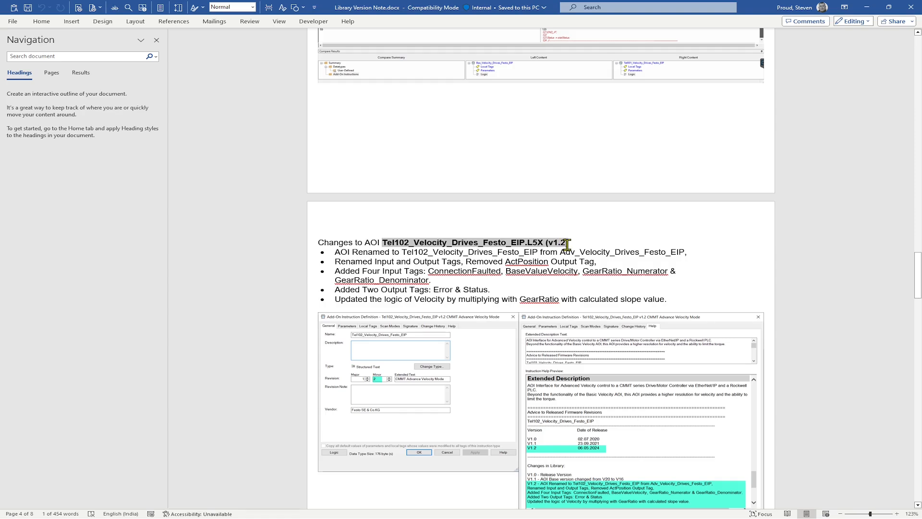
{"action": "scroll", "coordinate": [562, 377], "scroll_direction": "down", "scroll_amount": 9}
{"action": "scroll", "coordinate": [561, 377], "scroll_direction": "down", "scroll_amount": 20}
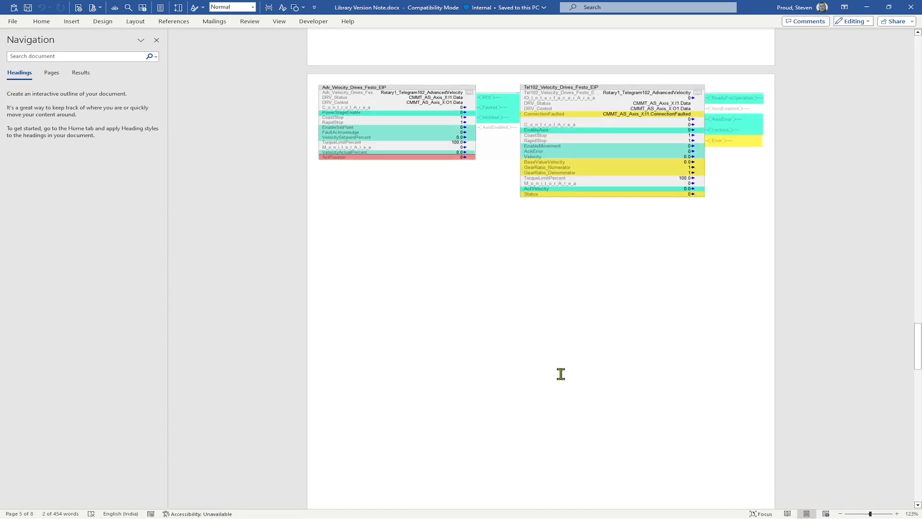
{"action": "scroll", "coordinate": [559, 366], "scroll_direction": "down", "scroll_amount": 10}
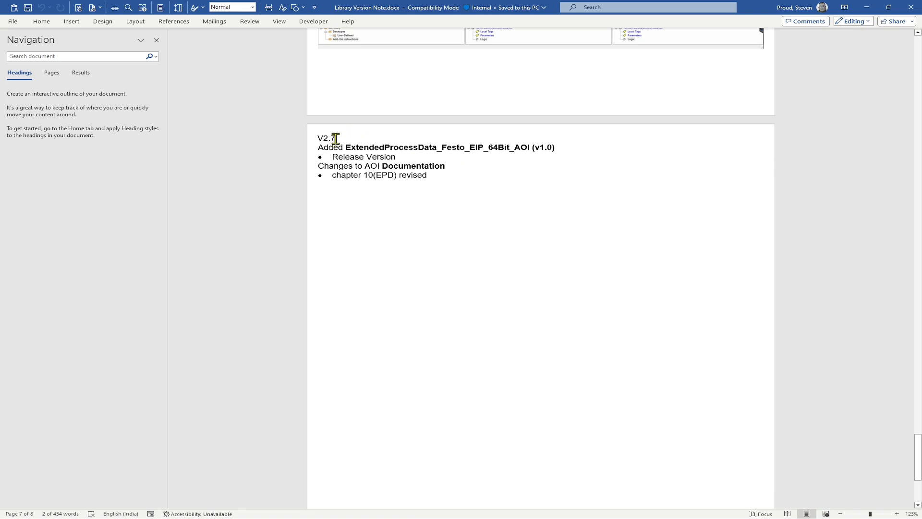
{"action": "left_click_drag", "start_coordinate": [335, 139], "coordinate": [307, 140]}
{"action": "left_click_drag", "start_coordinate": [369, 147], "coordinate": [561, 149]}
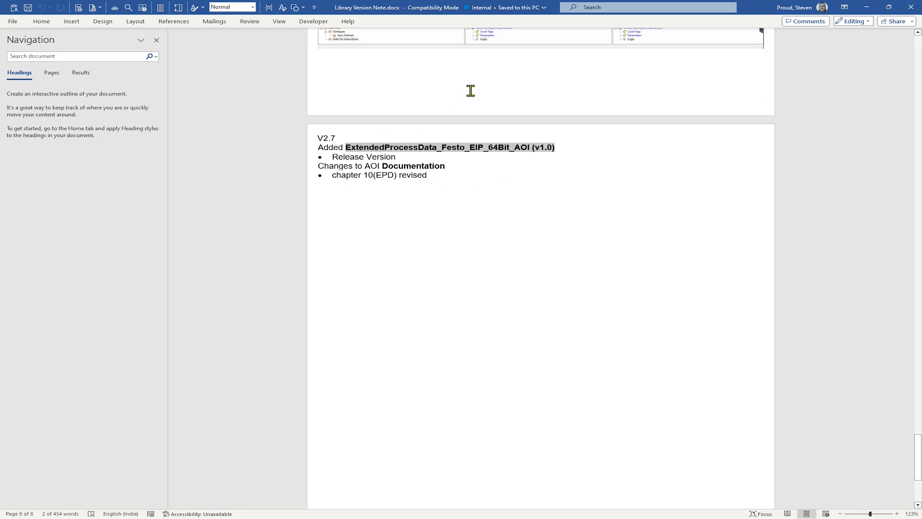
- Close the library version note and return to the library's main folder in the file manager
{"action": "left_click", "coordinate": [480, 106]}
{"action": "scroll", "coordinate": [495, 159], "scroll_direction": "up", "scroll_amount": 8}
{"action": "scroll", "coordinate": [496, 159], "scroll_direction": "up", "scroll_amount": 15}
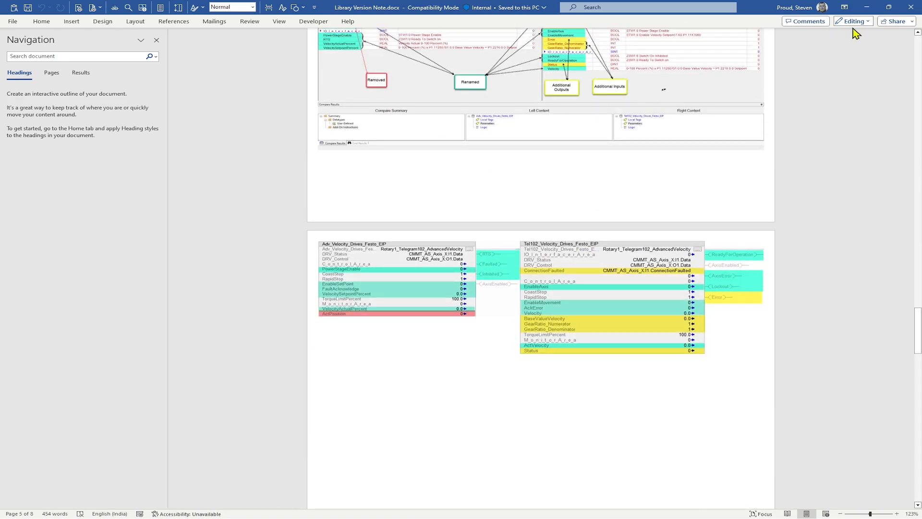
{"action": "left_click", "coordinate": [911, 7]}
{"action": "double_click", "coordinate": [501, 73]}
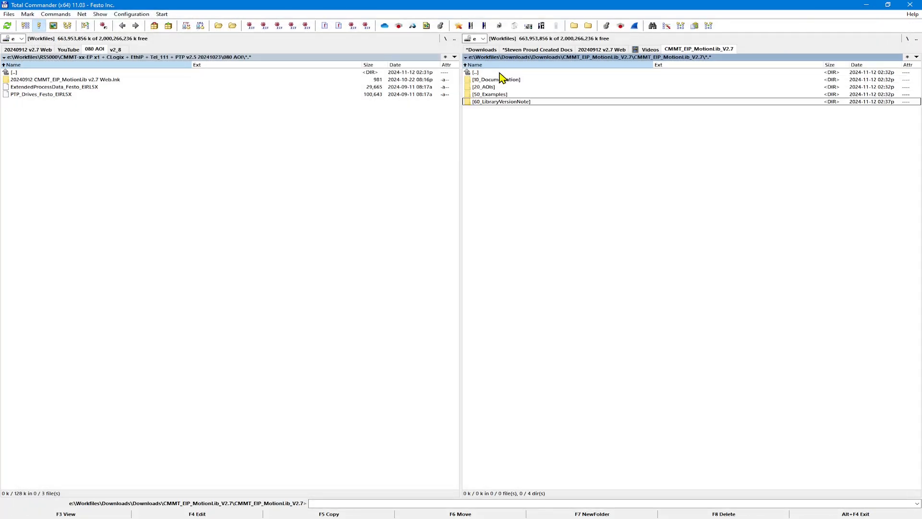
- Look through the Tel111 PtP example projects in 50_Examples, and highlight CMMT_Tel111_PtP_v2_5_EDS_MovesYes_L310ERMS2v33_01.ACD
{"action": "double_click", "coordinate": [480, 94]}
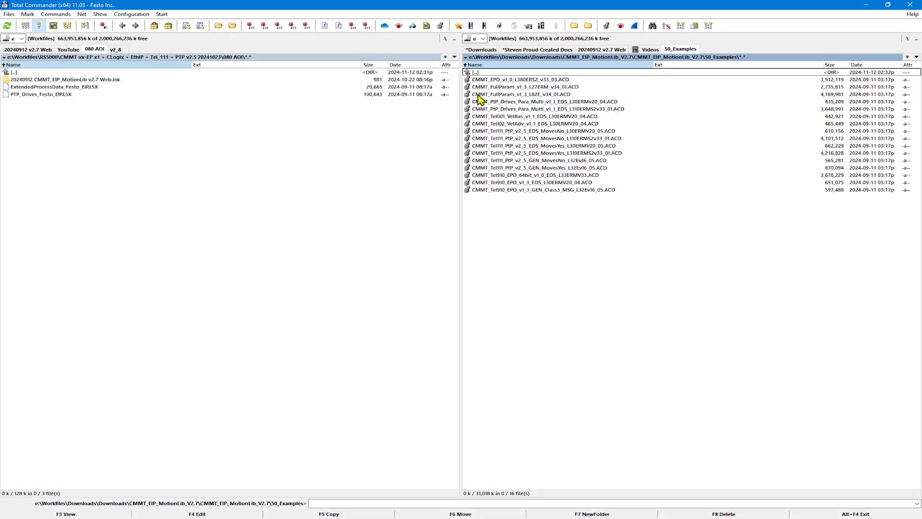
{"action": "left_click", "coordinate": [597, 147]}
{"action": "left_click", "coordinate": [597, 169]}
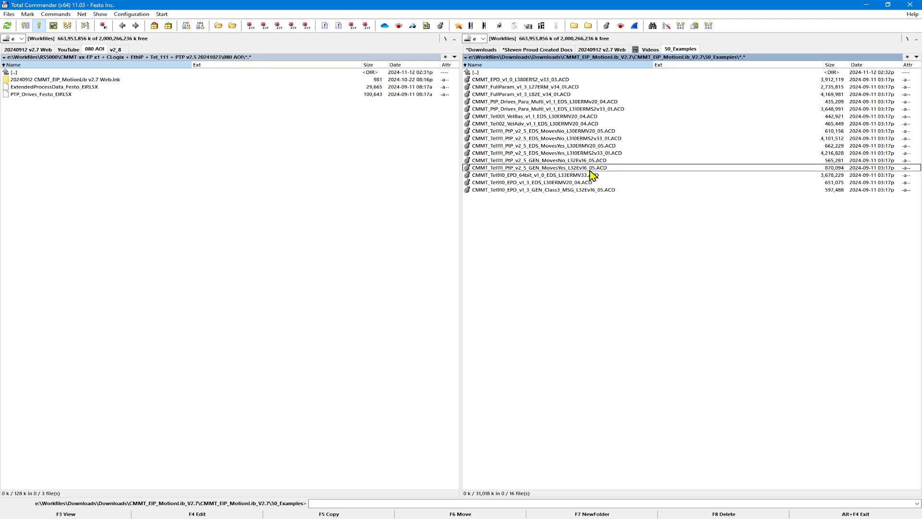
{"action": "left_click", "coordinate": [601, 162]}
{"action": "left_click", "coordinate": [599, 154]}
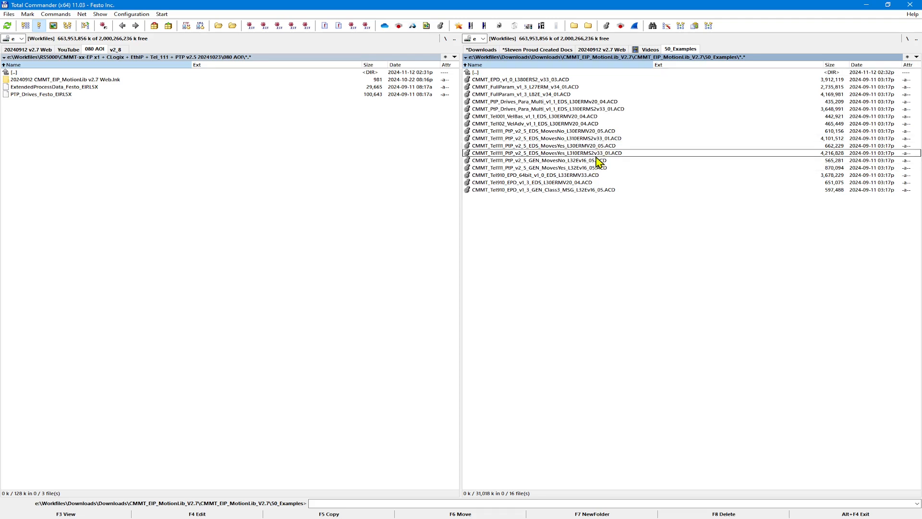
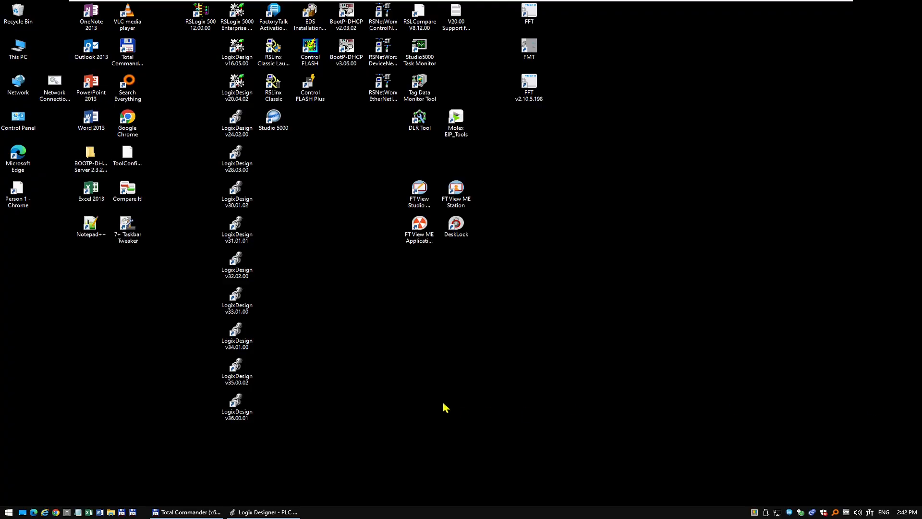
- Start Logix Designer v35 and begin a new project with the 5069-L310ERMS2 Compact GuardLogix 5380 Safety Controller
{"action": "left_click", "coordinate": [242, 371]}
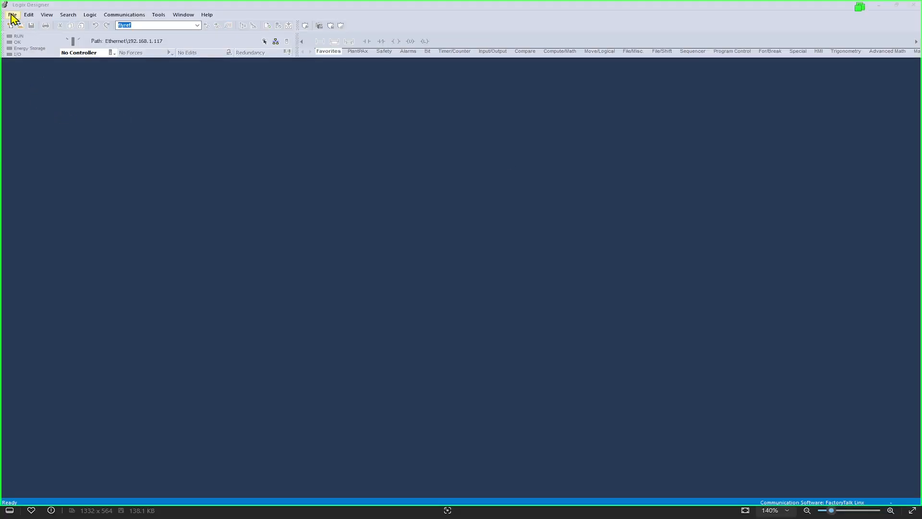
{"action": "left_click", "coordinate": [13, 18]}
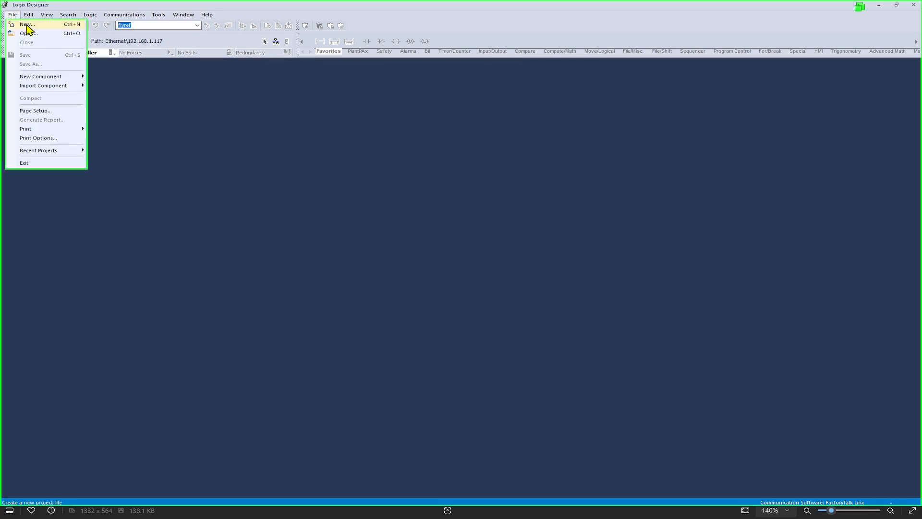
{"action": "left_click", "coordinate": [27, 29]}
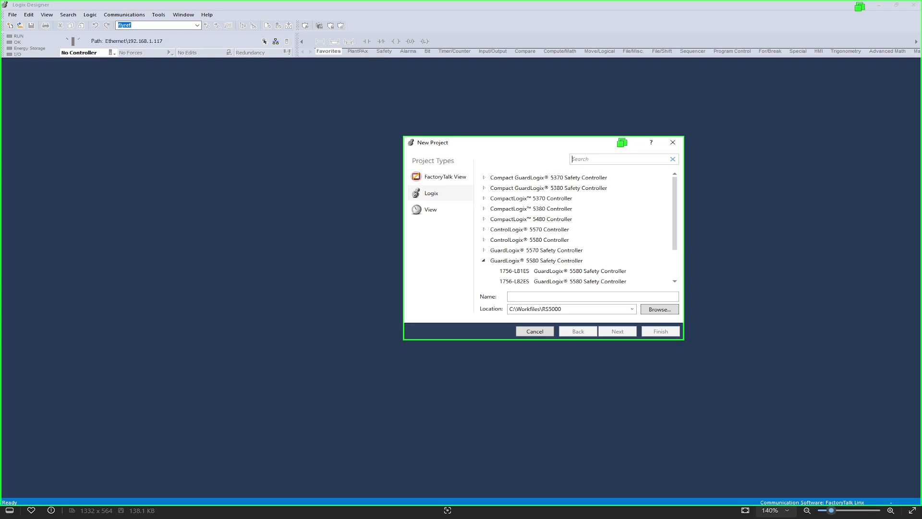
{"action": "type", "text": "5069-"}
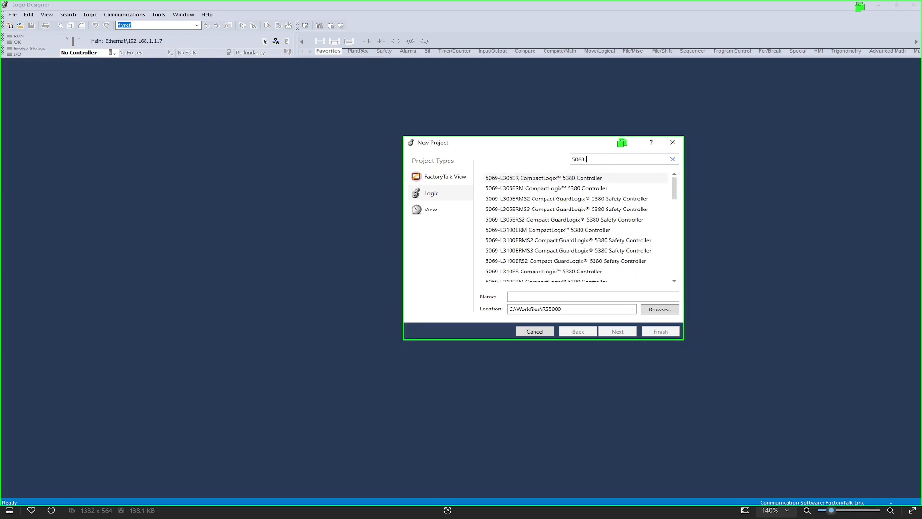
{"action": "type", "text": "l31"}
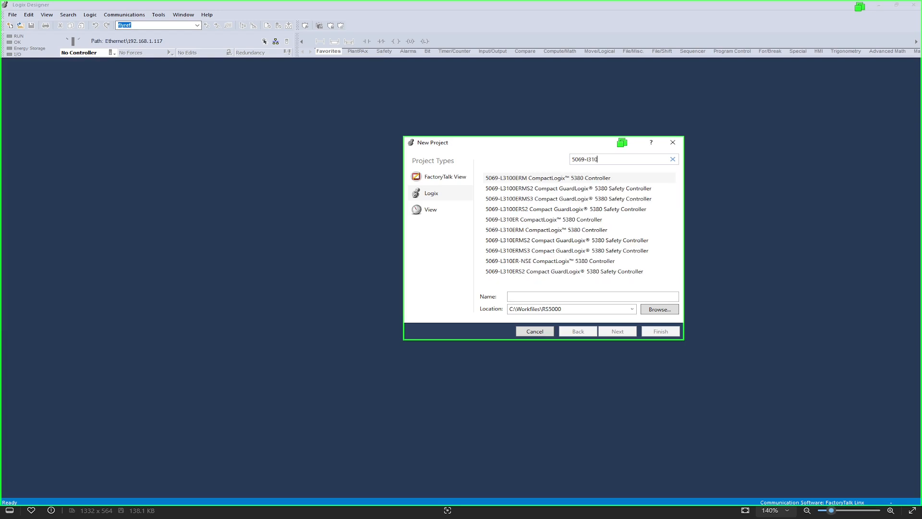
{"action": "type", "text": "0erm"}
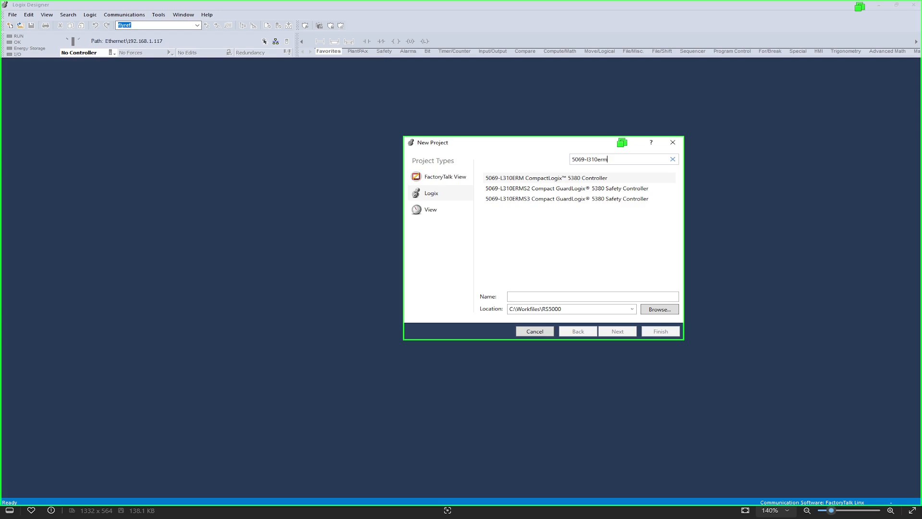
{"action": "left_click", "coordinate": [567, 193]}
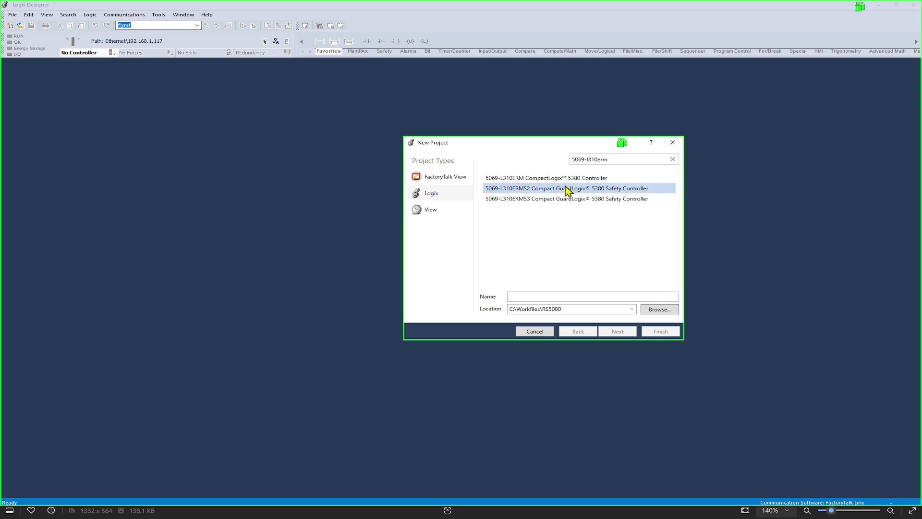
- Name the project CMMT_Tel111 and create it at revision 35 in C:\Workfiles\RS5000
{"action": "left_click", "coordinate": [521, 296]}
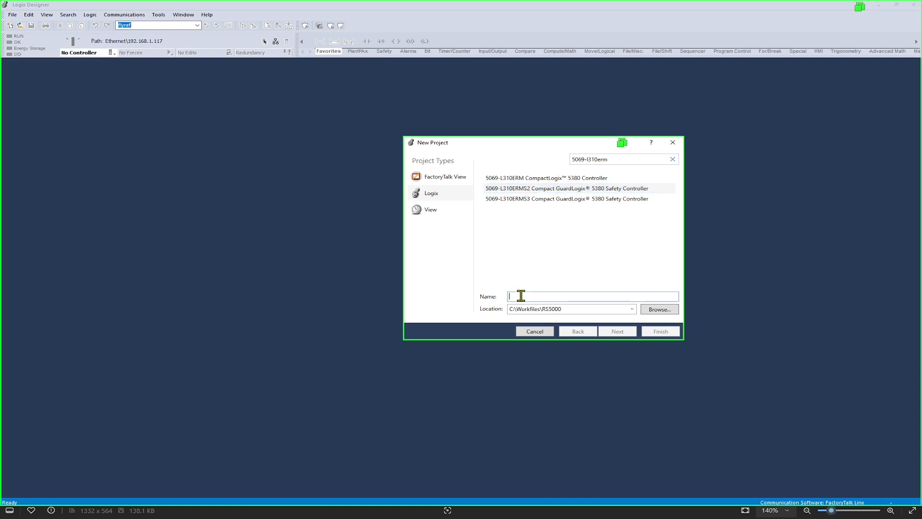
{"action": "right_click", "coordinate": [520, 295]}
{"action": "left_click", "coordinate": [546, 321]}
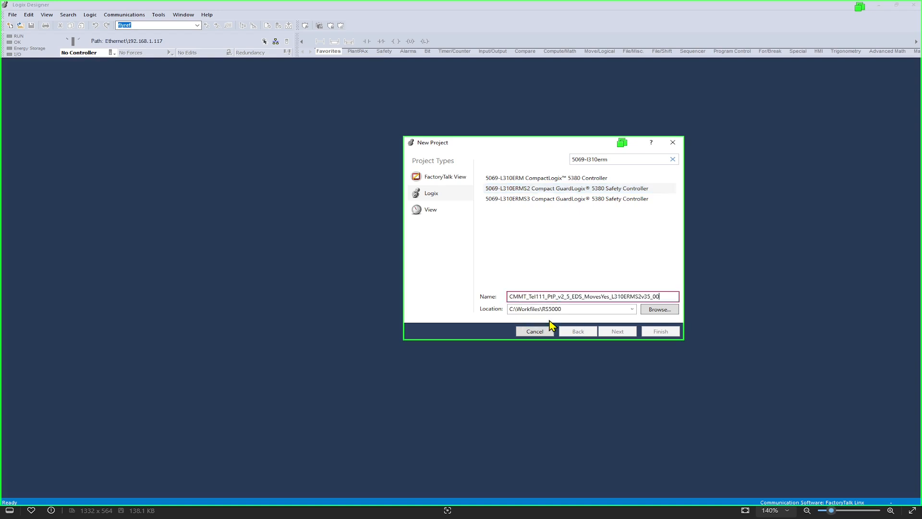
{"action": "left_click_drag", "start_coordinate": [528, 296], "coordinate": [656, 297]}
{"action": "left_click", "coordinate": [630, 296]}
{"action": "left_click_drag", "start_coordinate": [665, 296], "coordinate": [545, 296]}
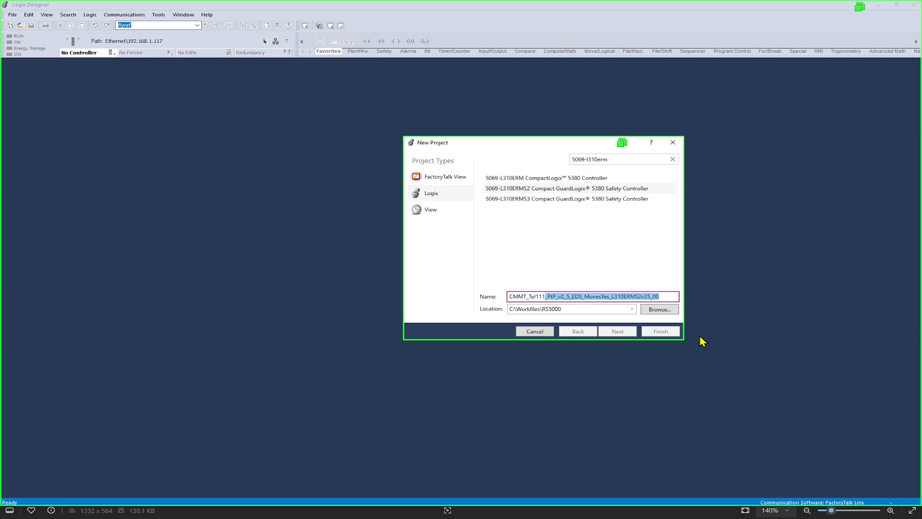
{"action": "key", "text": "Delete"}
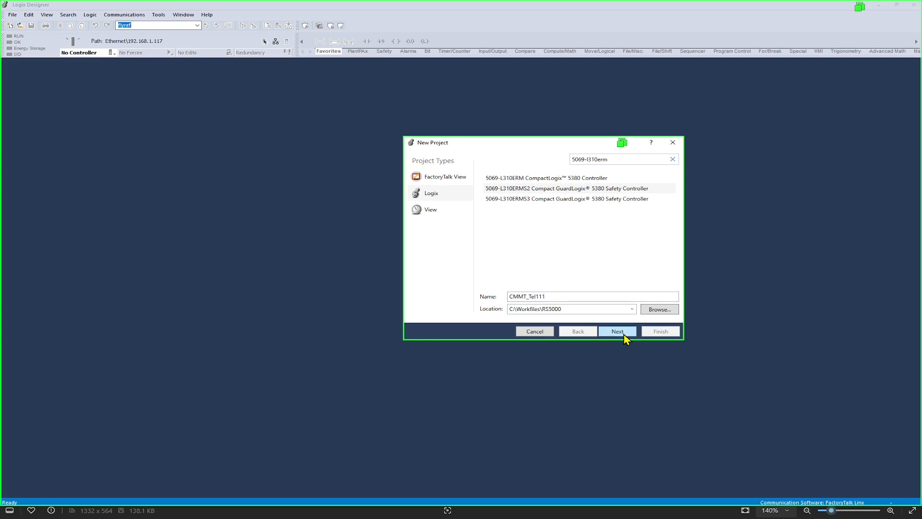
{"action": "left_click", "coordinate": [619, 331]}
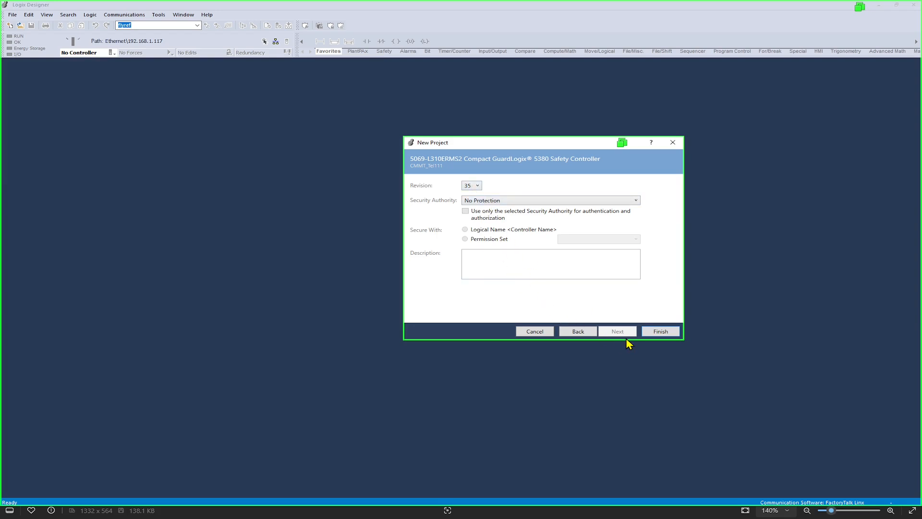
{"action": "left_click", "coordinate": [667, 333]}
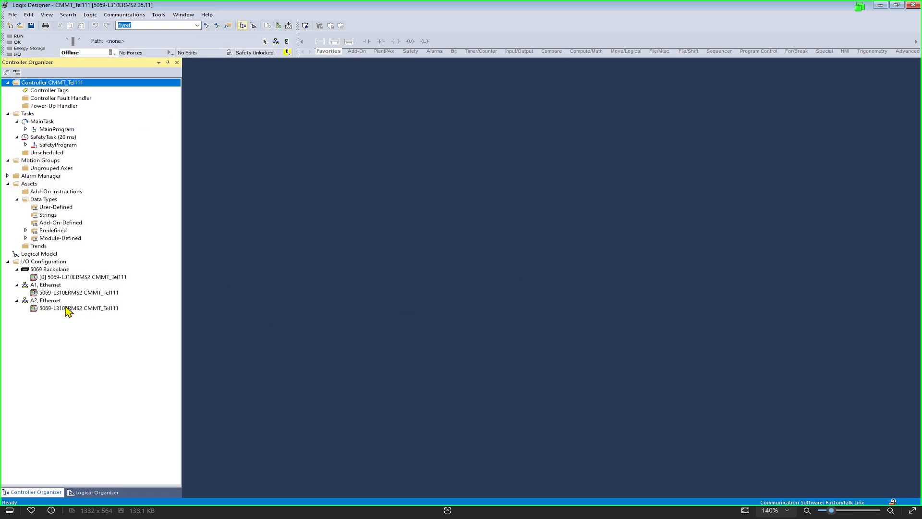
- Change the controller's EtherNet/IP mode to A1/A2: Linear/DLR and accept the controller properties
{"action": "left_click", "coordinate": [45, 308]}
{"action": "left_click", "coordinate": [47, 286]}
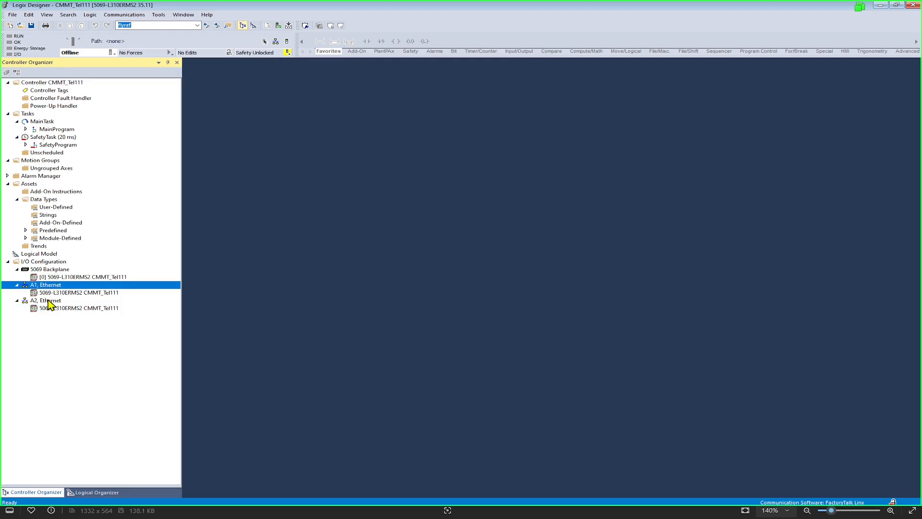
{"action": "left_click", "coordinate": [49, 301]}
{"action": "left_click", "coordinate": [54, 278]}
{"action": "left_click", "coordinate": [55, 286]}
{"action": "right_click", "coordinate": [48, 288]}
{"action": "left_click", "coordinate": [77, 332]}
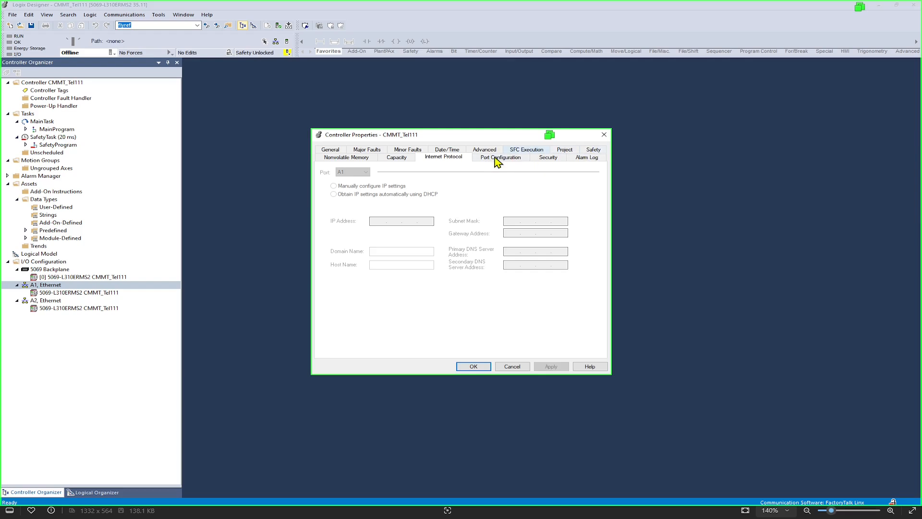
{"action": "left_click", "coordinate": [330, 149]}
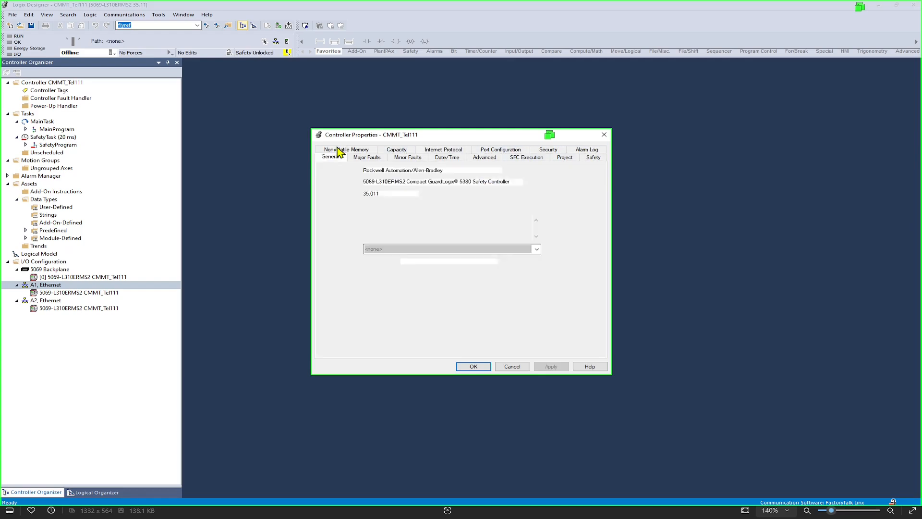
{"action": "left_click", "coordinate": [579, 281]}
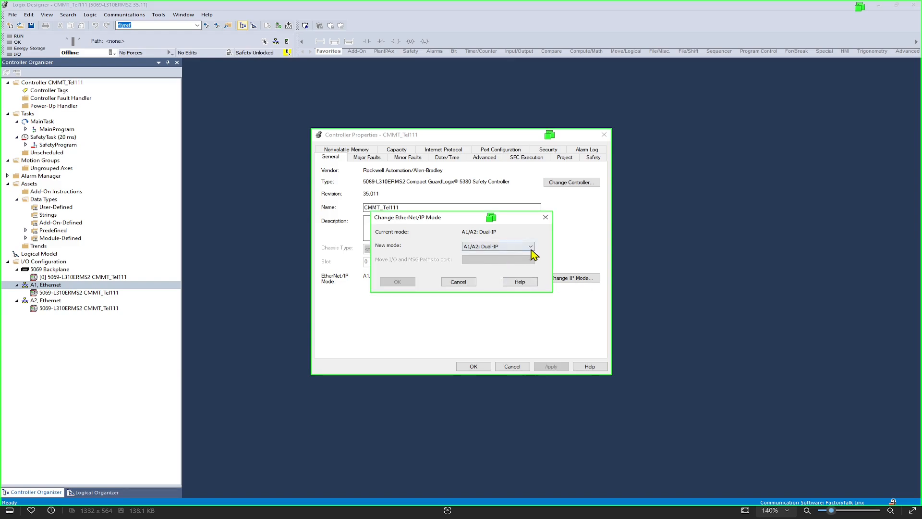
{"action": "left_click", "coordinate": [530, 246]}
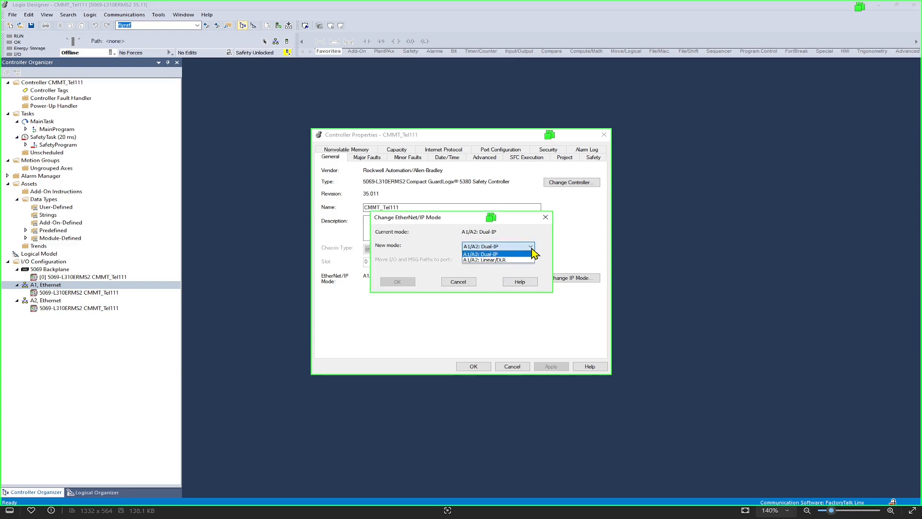
{"action": "left_click", "coordinate": [509, 260]}
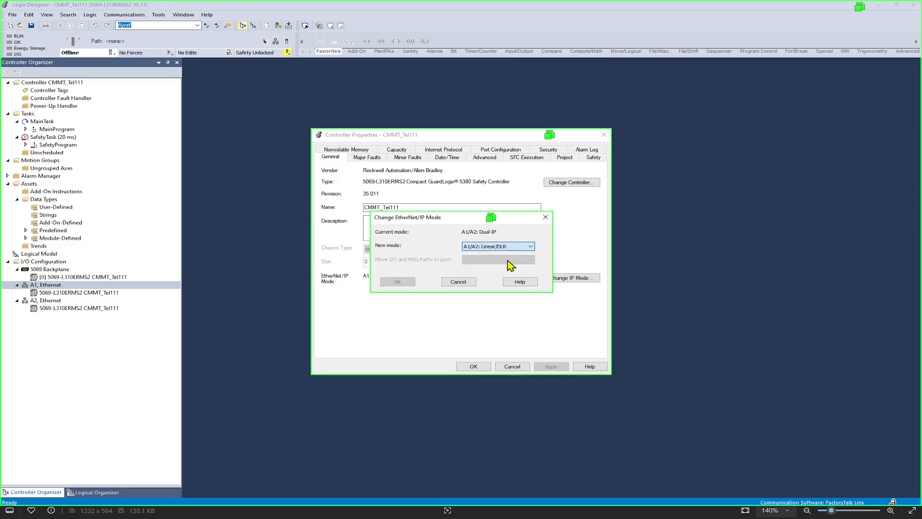
{"action": "left_click", "coordinate": [409, 282]}
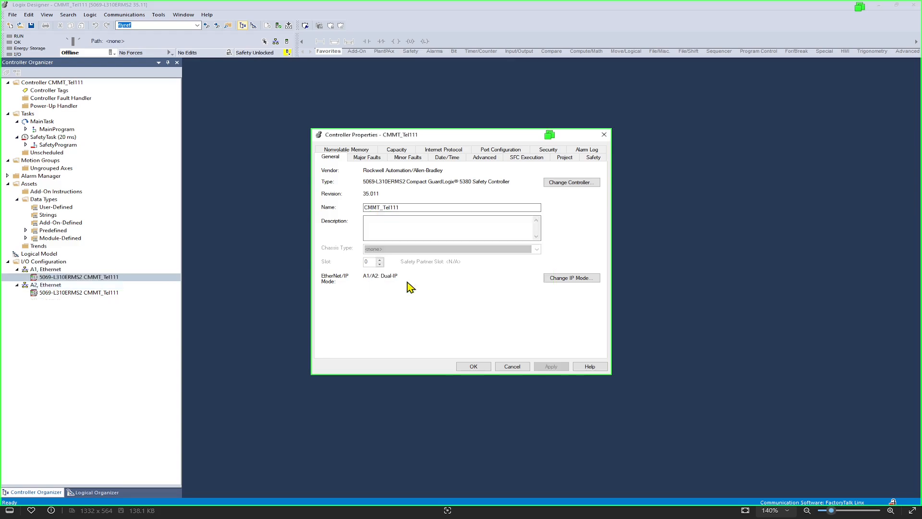
{"action": "left_click", "coordinate": [473, 366]}
- Rename the controller as PLC in its properties
{"action": "left_click", "coordinate": [53, 286]}
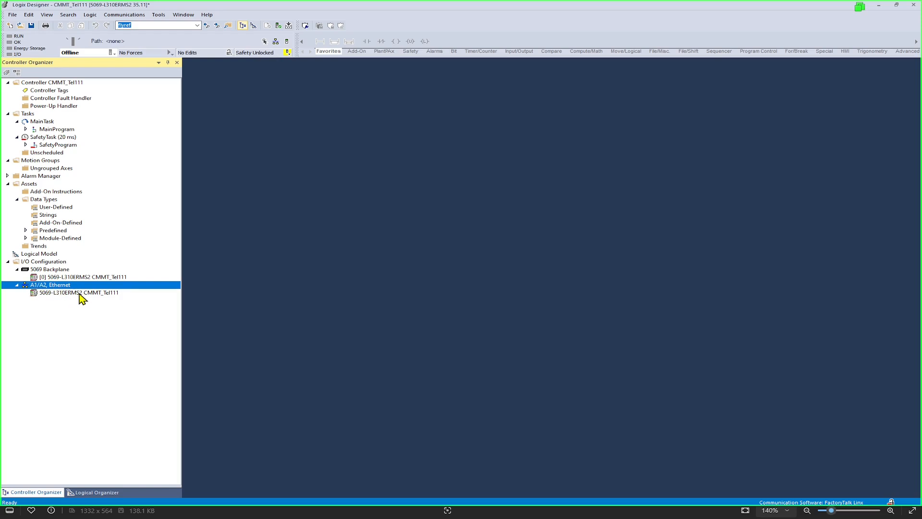
{"action": "right_click", "coordinate": [51, 285]}
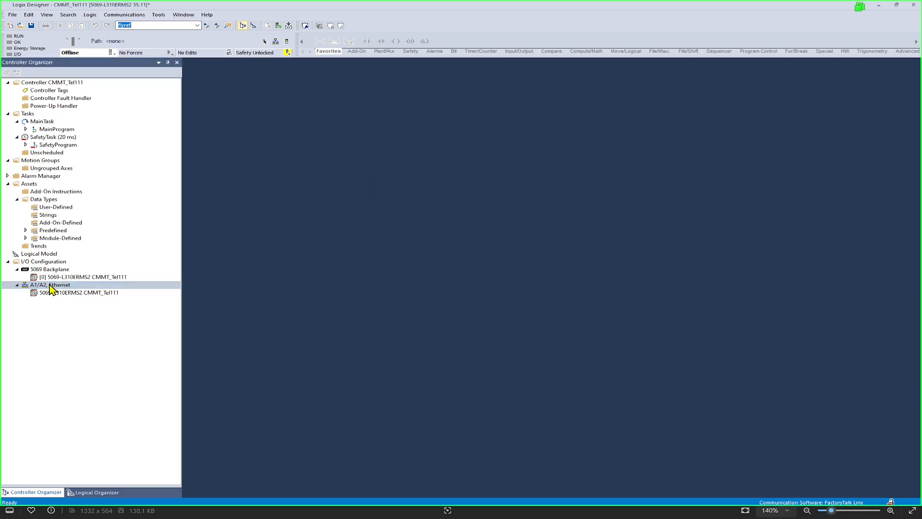
{"action": "left_click", "coordinate": [82, 336]}
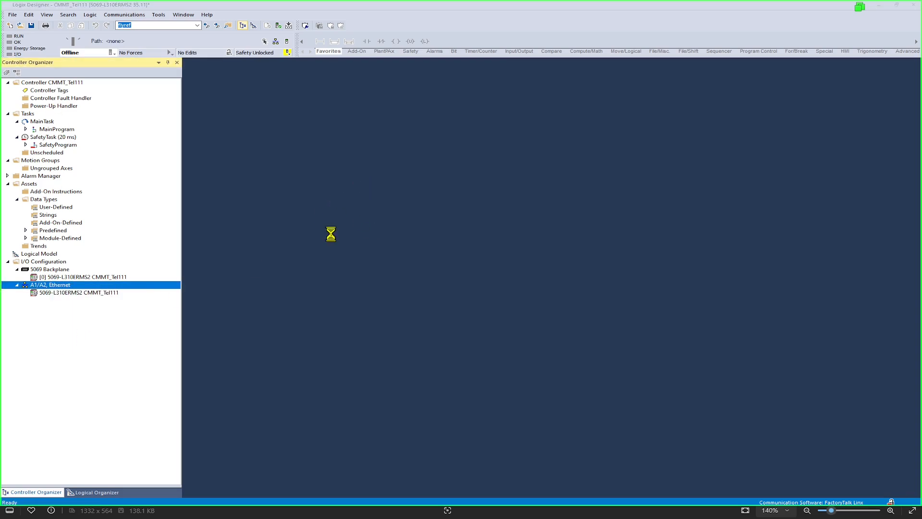
{"action": "type", "text": "PLC"}
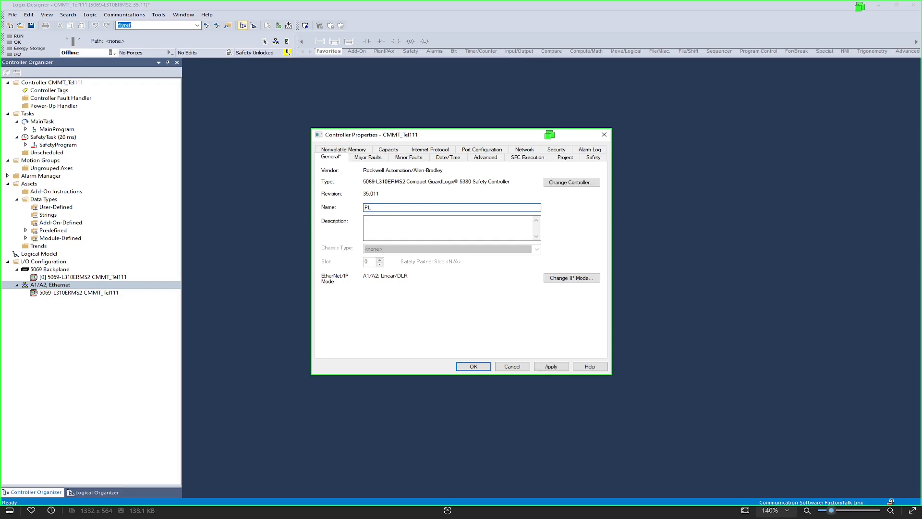
{"action": "left_click", "coordinate": [556, 369]}
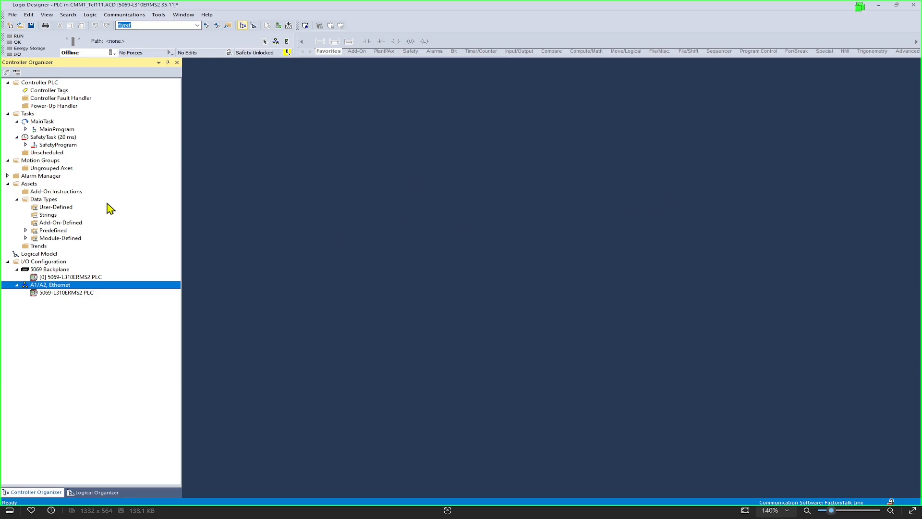
- Load PTP_Drives_Festo_EIP.L5X for Add-On Instruction import from 080 AOI in the CMMT-xx-EP x1 + CLogix + EthIP + Tel_111 + PTP v2.5 20241023 folder
{"action": "left_click", "coordinate": [61, 192]}
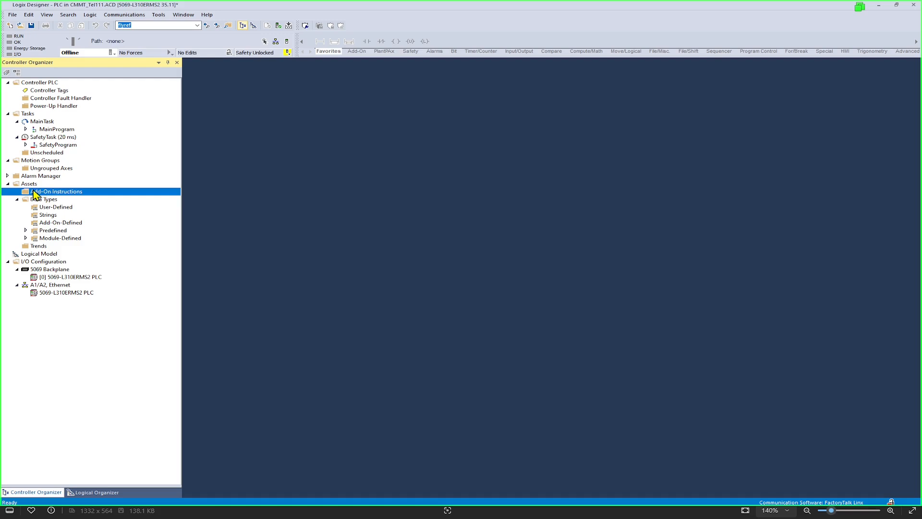
{"action": "right_click", "coordinate": [57, 196]}
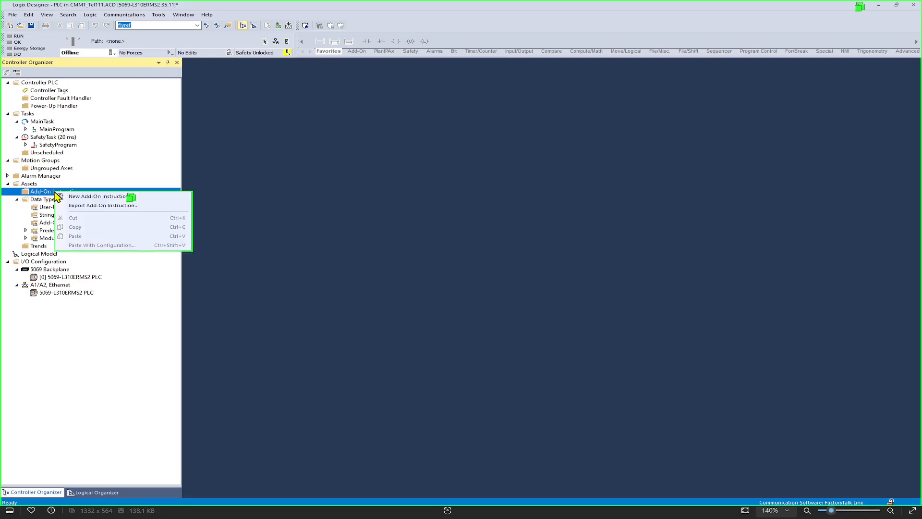
{"action": "left_click", "coordinate": [98, 207]}
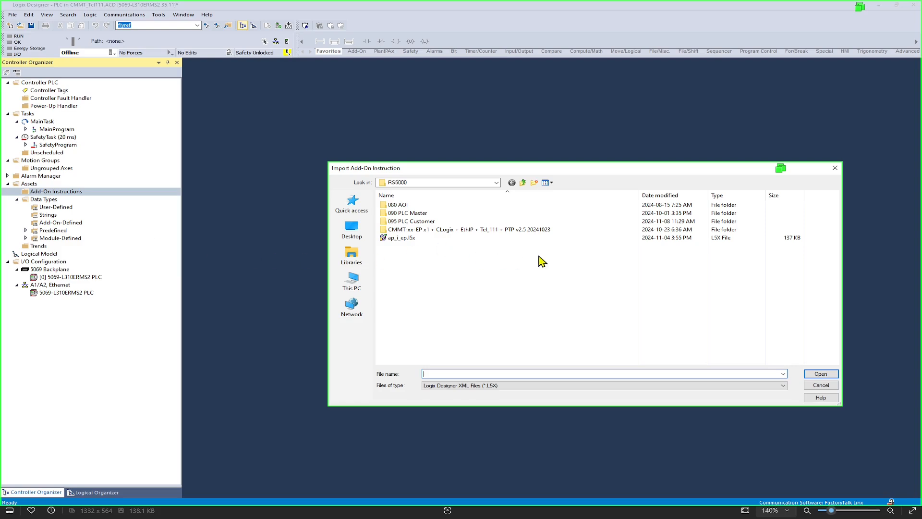
{"action": "double_click", "coordinate": [431, 232]}
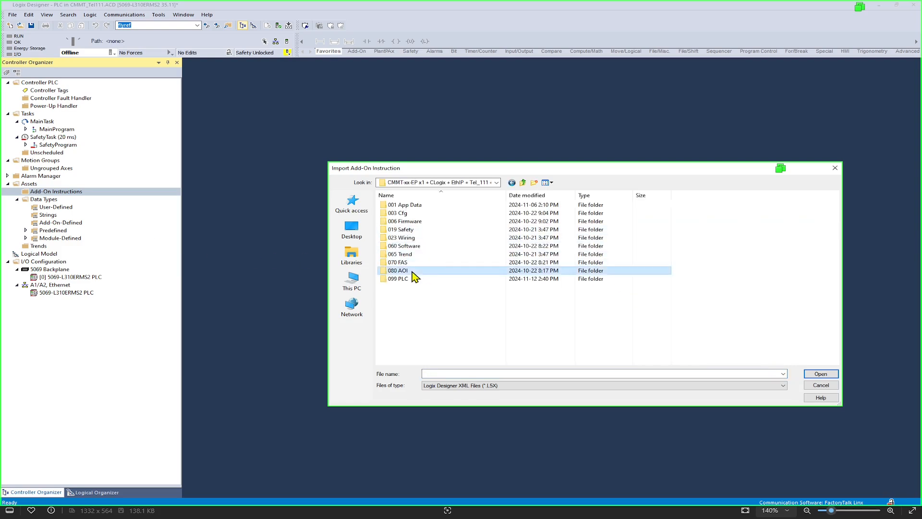
{"action": "double_click", "coordinate": [417, 273]}
{"action": "left_click", "coordinate": [417, 223]}
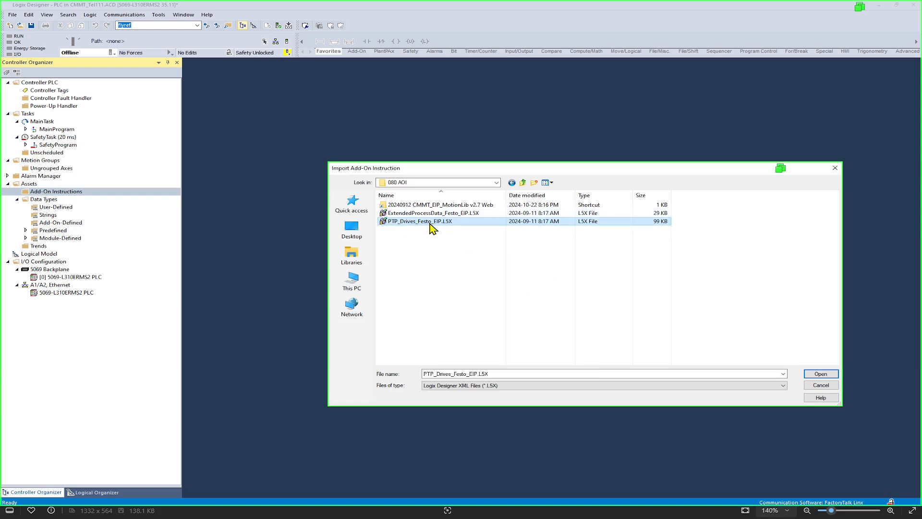
{"action": "left_click", "coordinate": [821, 374]}
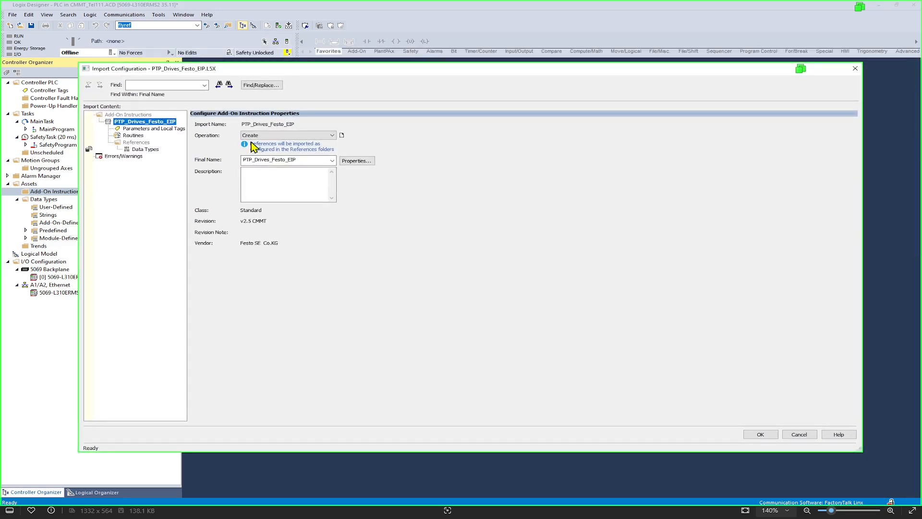
- Check the PTP_Drives_Festo_EIP import's parameters and local tags, routines, referenced data types, errors and warnings, and instruction properties
{"action": "left_click", "coordinate": [155, 129]}
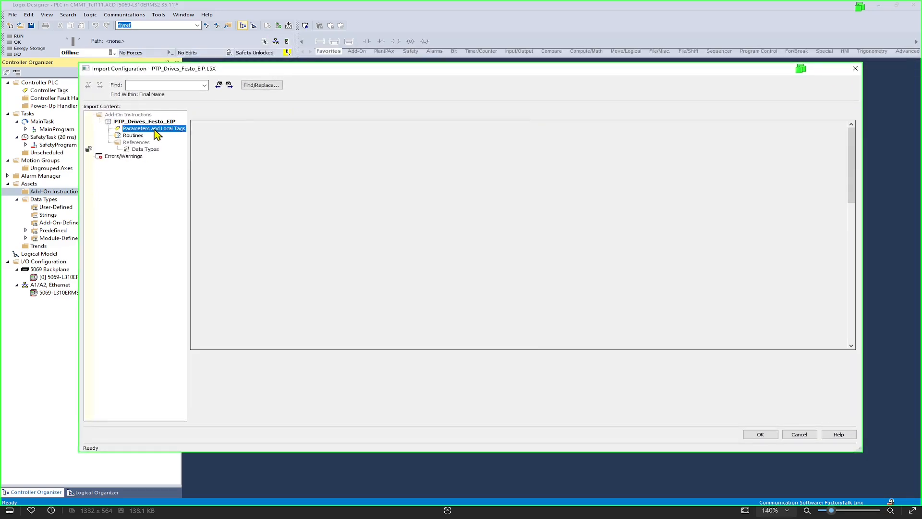
{"action": "left_click", "coordinate": [137, 136]}
{"action": "left_click", "coordinate": [142, 150]}
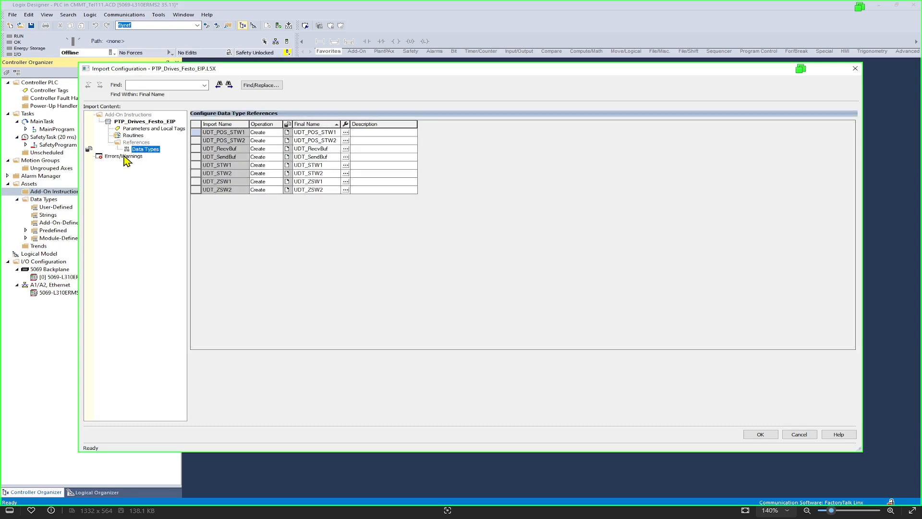
{"action": "left_click", "coordinate": [120, 157]}
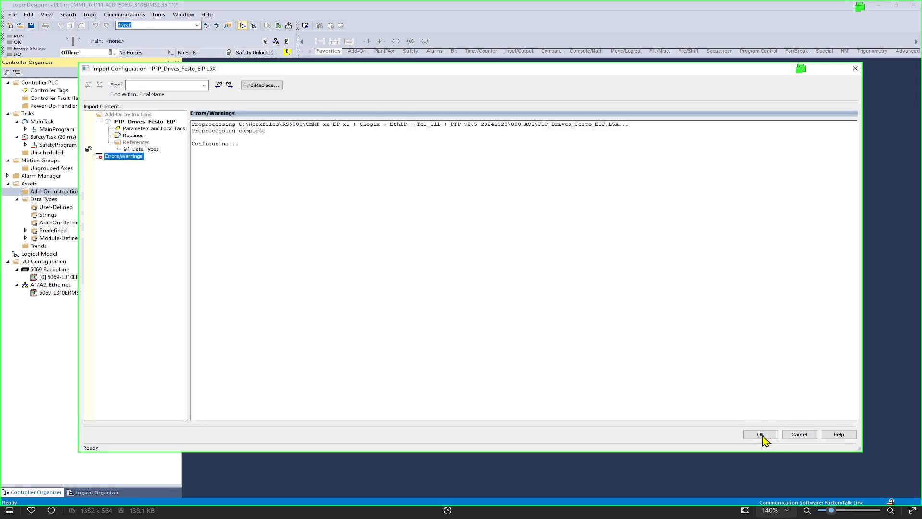
{"action": "left_click", "coordinate": [147, 123]}
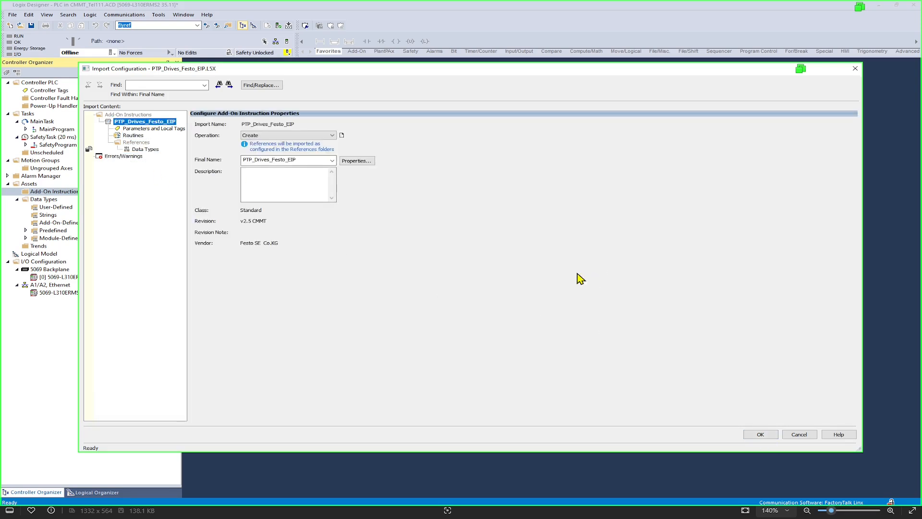
- Import the PTP_Drives_Festo_EIP Add-On Instruction as configured and look through its structured text logic
{"action": "left_click", "coordinate": [762, 435]}
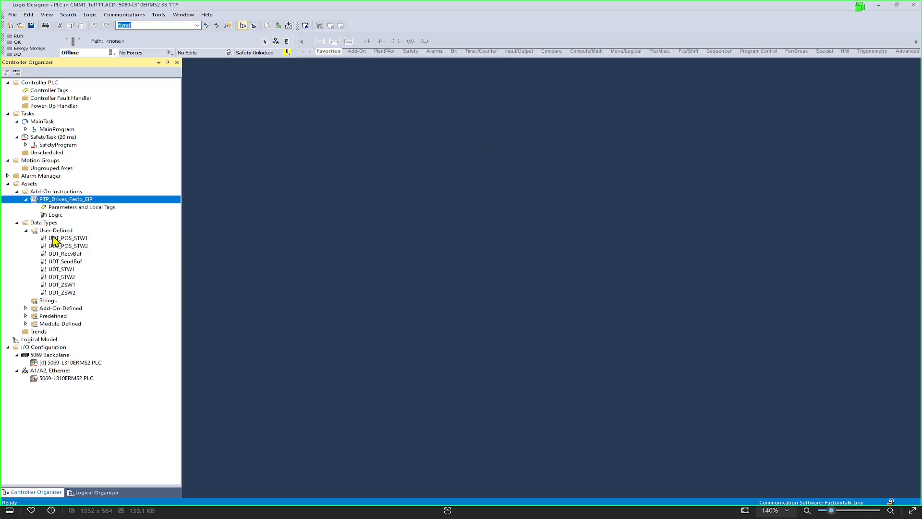
{"action": "double_click", "coordinate": [56, 215]}
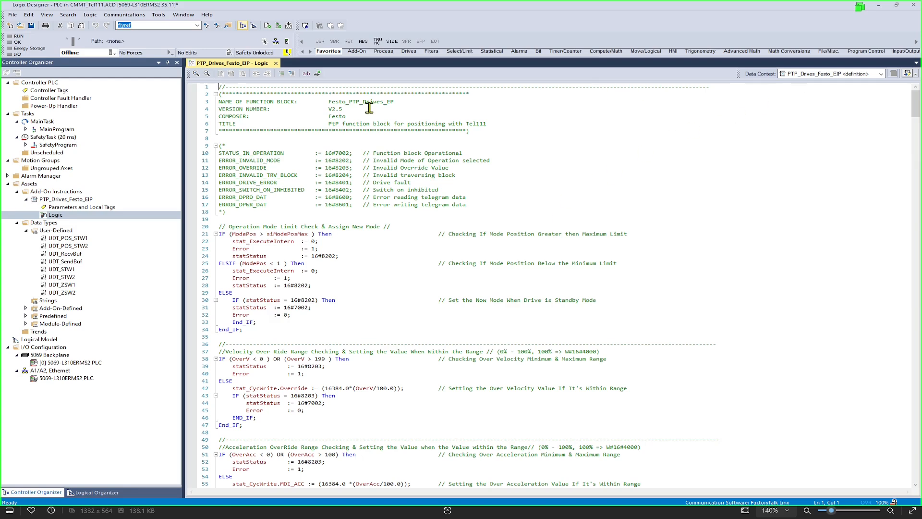
{"action": "left_click", "coordinate": [276, 63]}
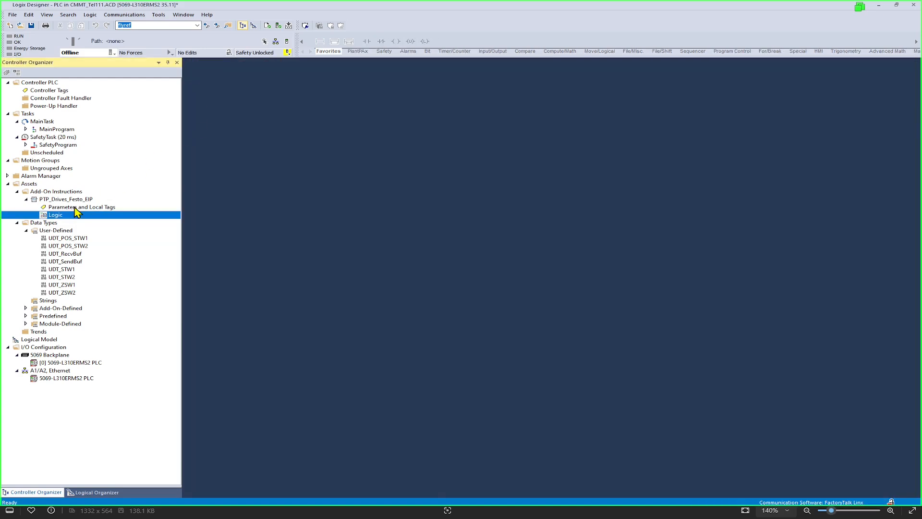
- Review the general revision data, parameters and local tags in the PTP_Drives_Festo_EIP definition
{"action": "right_click", "coordinate": [76, 202]}
{"action": "left_click", "coordinate": [109, 208]}
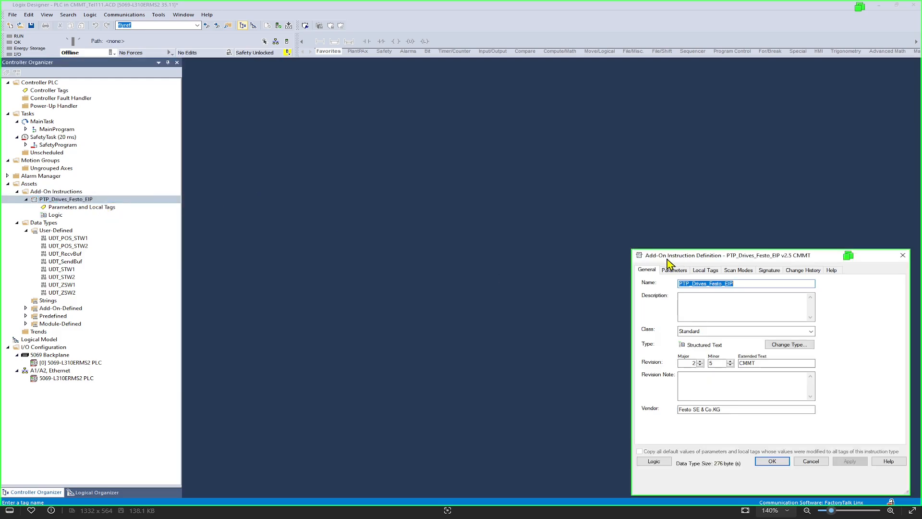
{"action": "left_click_drag", "start_coordinate": [632, 249], "coordinate": [259, 155]}
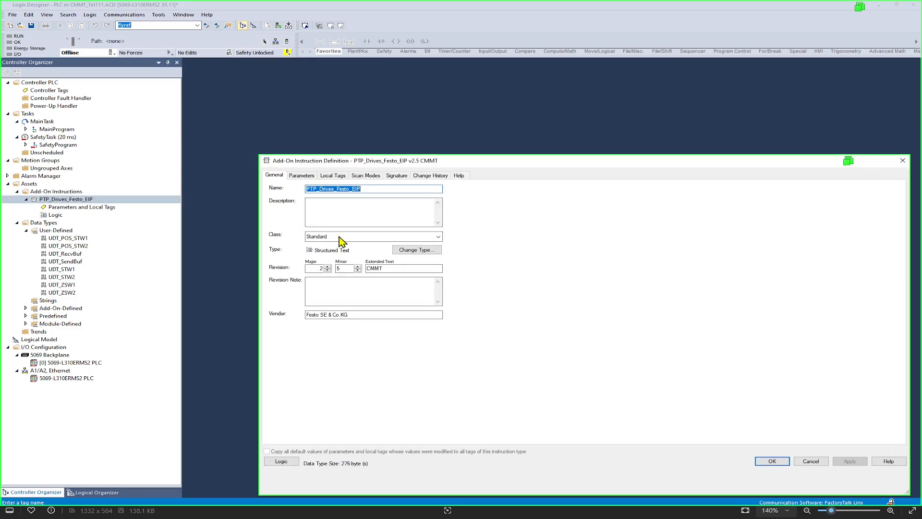
{"action": "left_click", "coordinate": [320, 268]}
{"action": "key", "text": "Tab"}
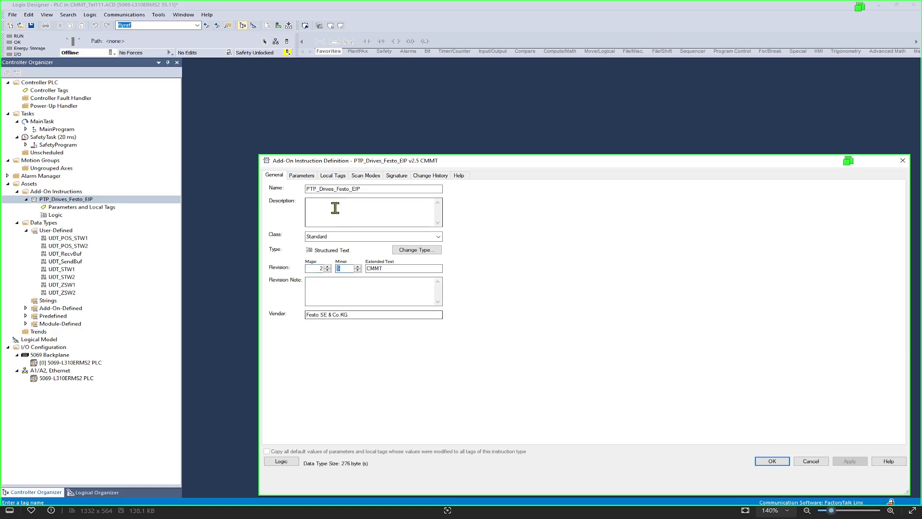
{"action": "left_click", "coordinate": [302, 176]}
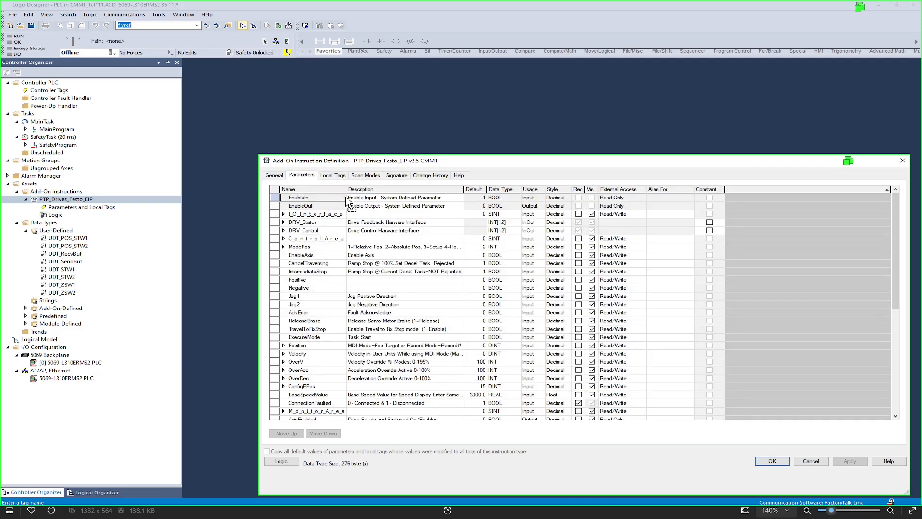
{"action": "left_click", "coordinate": [337, 176]}
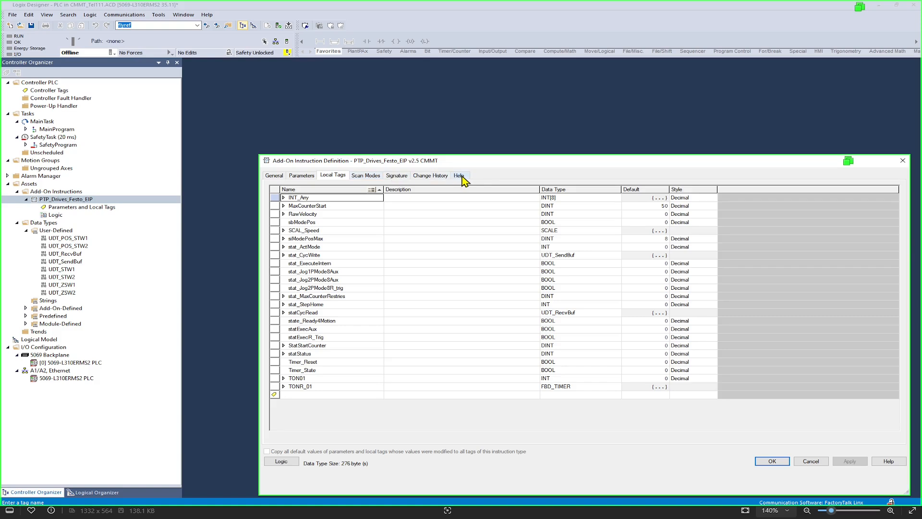
- Read the release dates and library change notes in the PTP_Drives_Festo_EIP instruction help
{"action": "left_click", "coordinate": [460, 176]}
{"action": "left_click_drag", "start_coordinate": [464, 164], "coordinate": [411, 78]}
{"action": "left_click", "coordinate": [482, 136]}
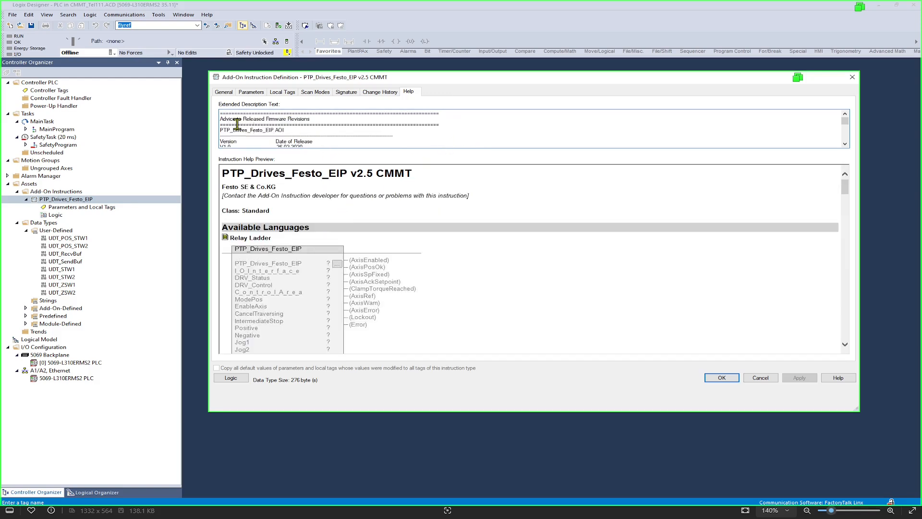
{"action": "left_click_drag", "start_coordinate": [225, 116], "coordinate": [323, 135]}
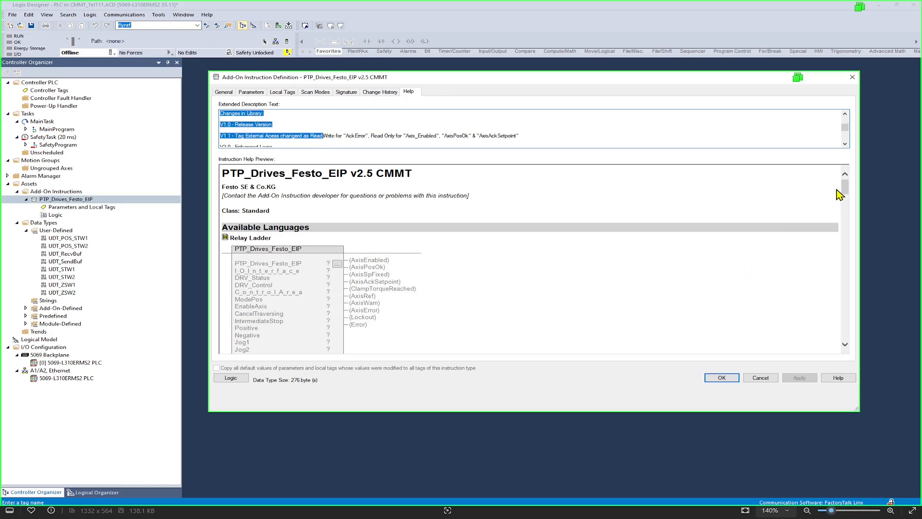
{"action": "left_click_drag", "start_coordinate": [846, 197], "coordinate": [825, 315]}
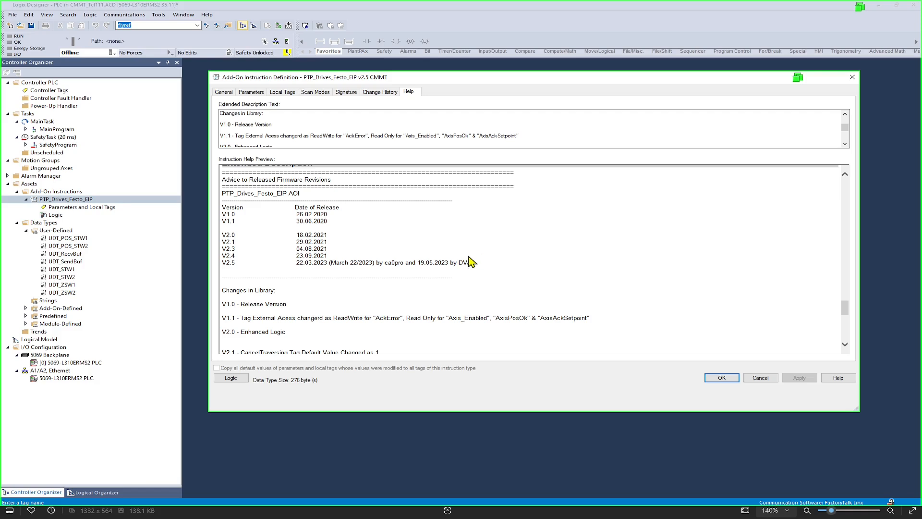
{"action": "left_click_drag", "start_coordinate": [479, 264], "coordinate": [219, 208]}
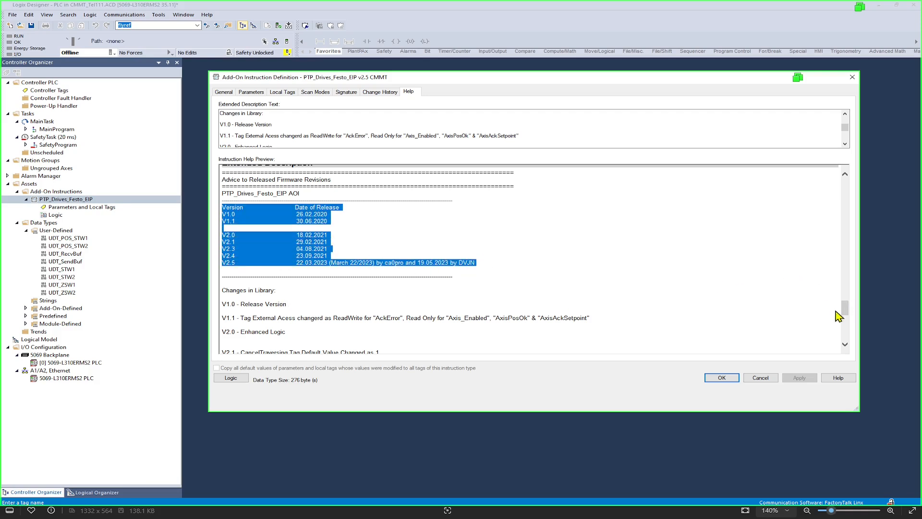
{"action": "left_click_drag", "start_coordinate": [844, 311], "coordinate": [848, 330]}
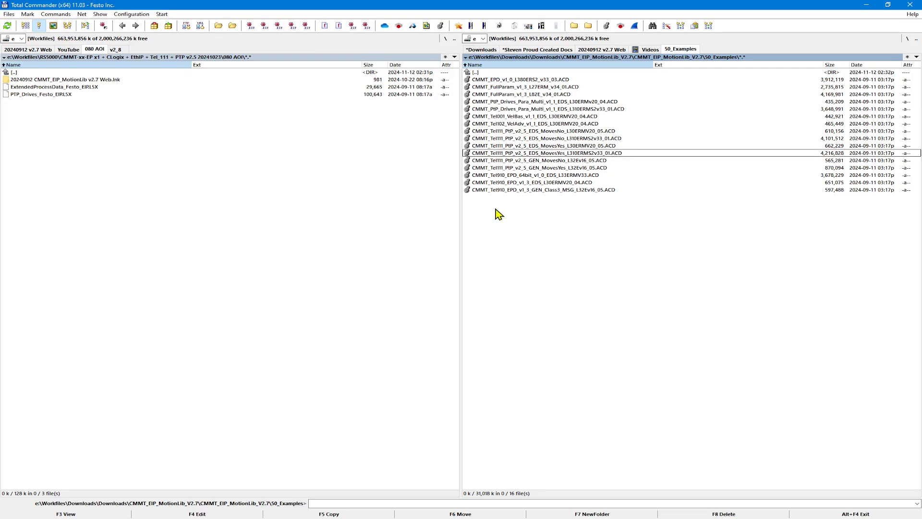
- Locate Library Version Note.docx in the 60_LibraryVersionNote folder using Total Commander, then return to Logix Designer and close the instruction definition
{"action": "double_click", "coordinate": [488, 72]}
{"action": "double_click", "coordinate": [503, 102]}
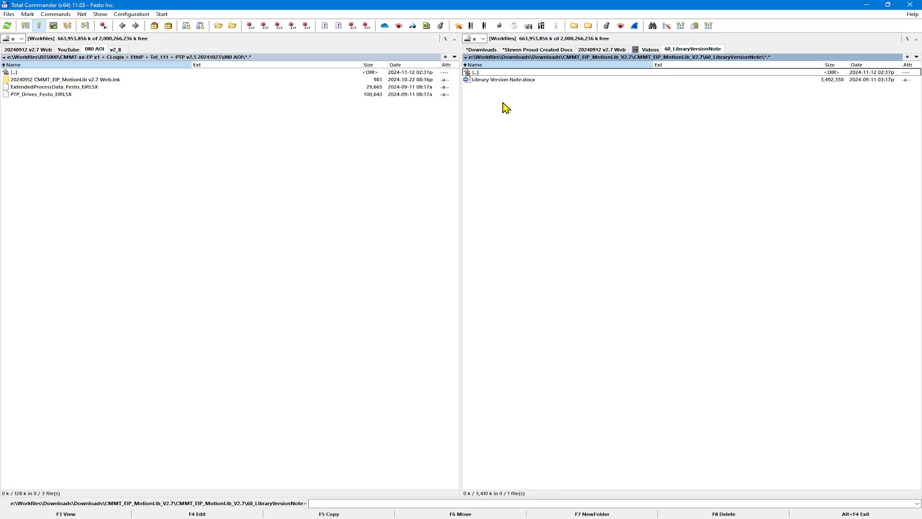
{"action": "left_click", "coordinate": [497, 80]}
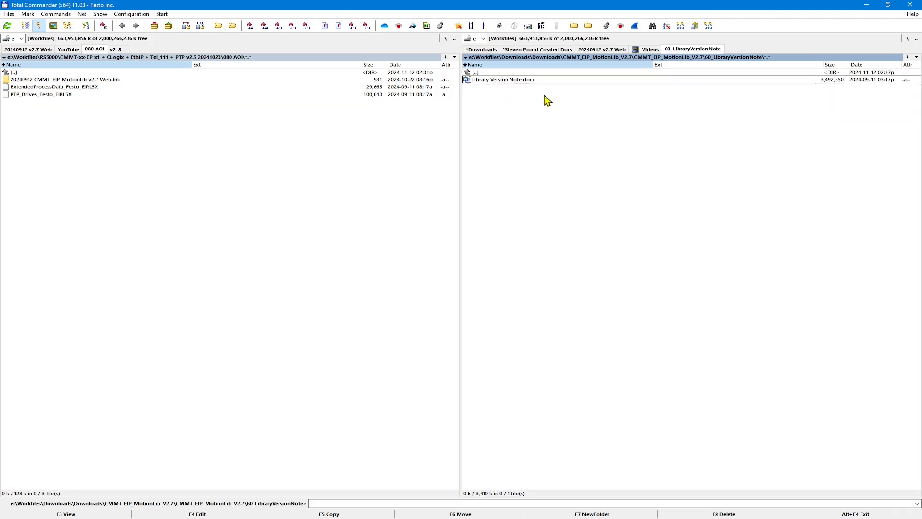
{"action": "key", "text": "alt+Tab"}
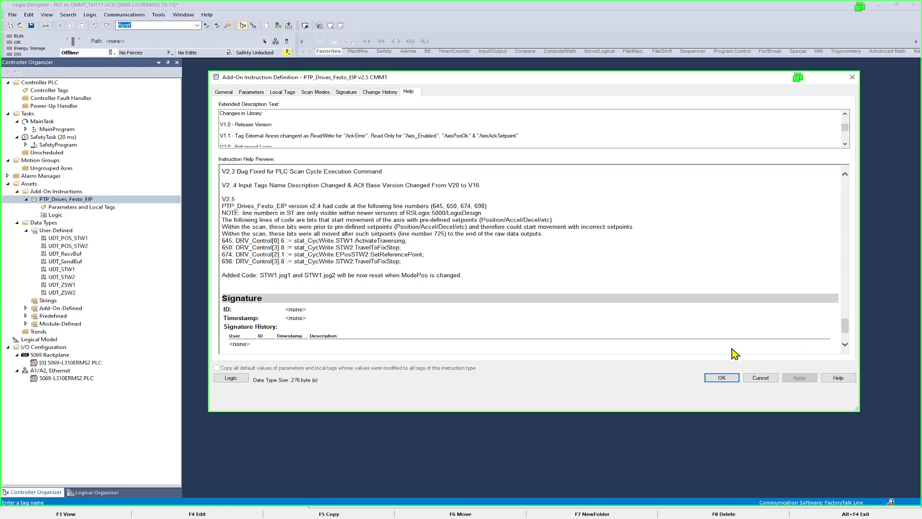
{"action": "left_click", "coordinate": [723, 378]}
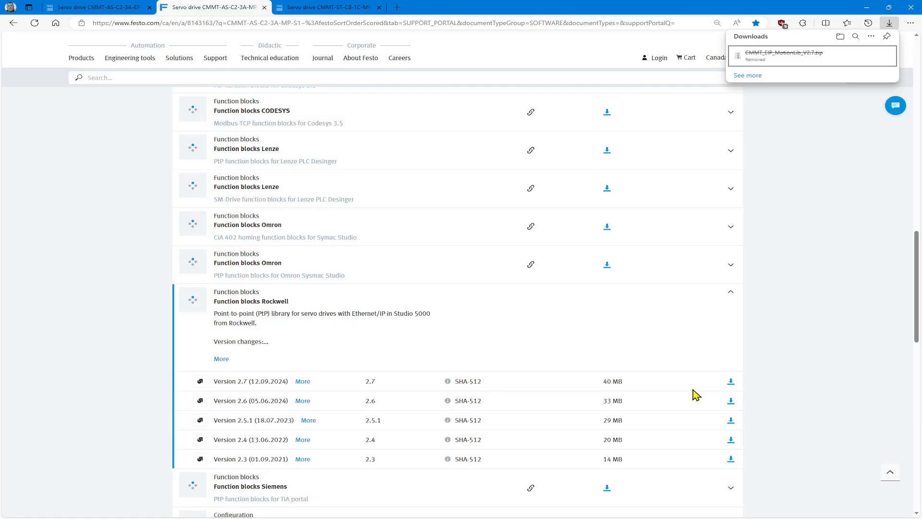
- Switch to Festo's servo drive software downloads in the browser and list the available Ethernet/IP EDS versions
{"action": "left_click", "coordinate": [730, 295]}
{"action": "left_click", "coordinate": [730, 294]}
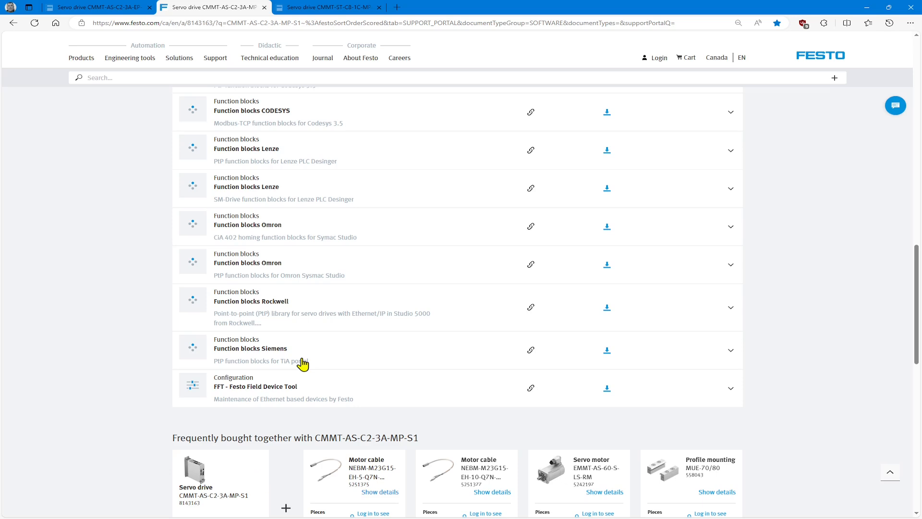
{"action": "scroll", "coordinate": [304, 363], "scroll_direction": "up", "scroll_amount": 9}
{"action": "scroll", "coordinate": [303, 363], "scroll_direction": "up", "scroll_amount": 3}
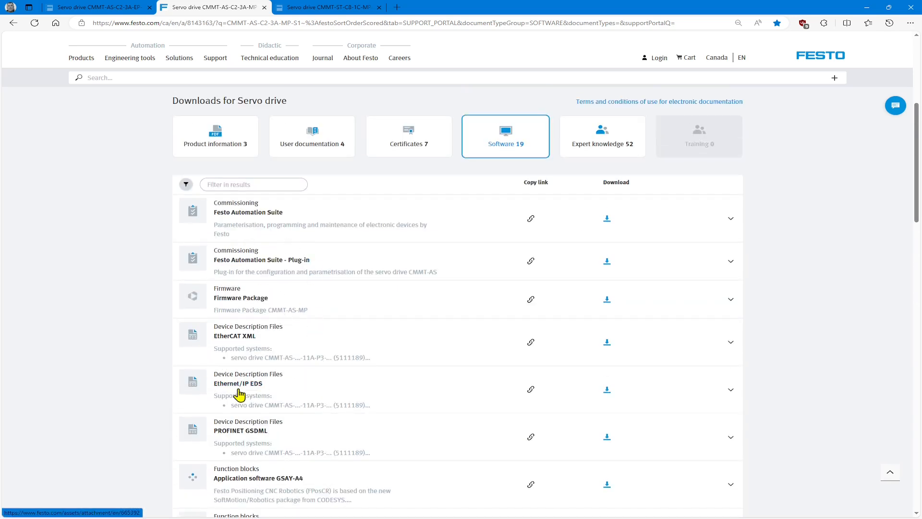
{"action": "left_click", "coordinate": [731, 392]}
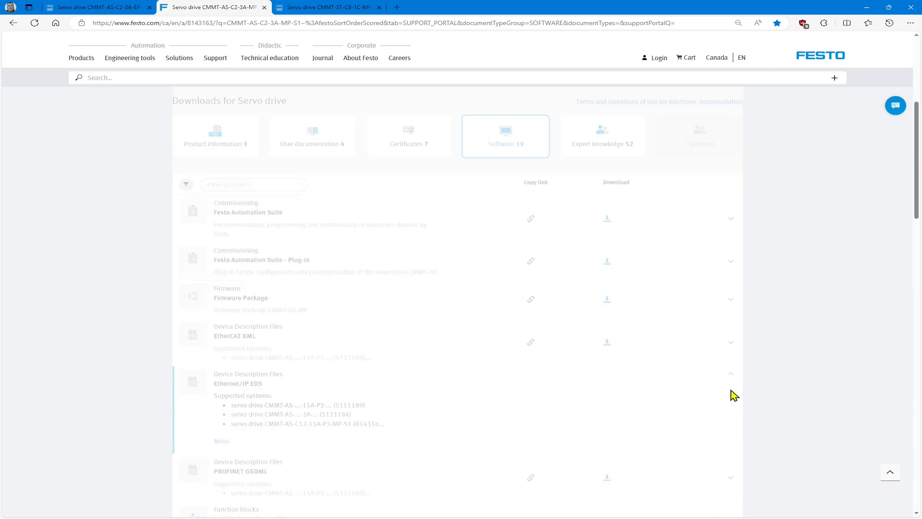
{"action": "scroll", "coordinate": [465, 426], "scroll_direction": "down", "scroll_amount": 3}
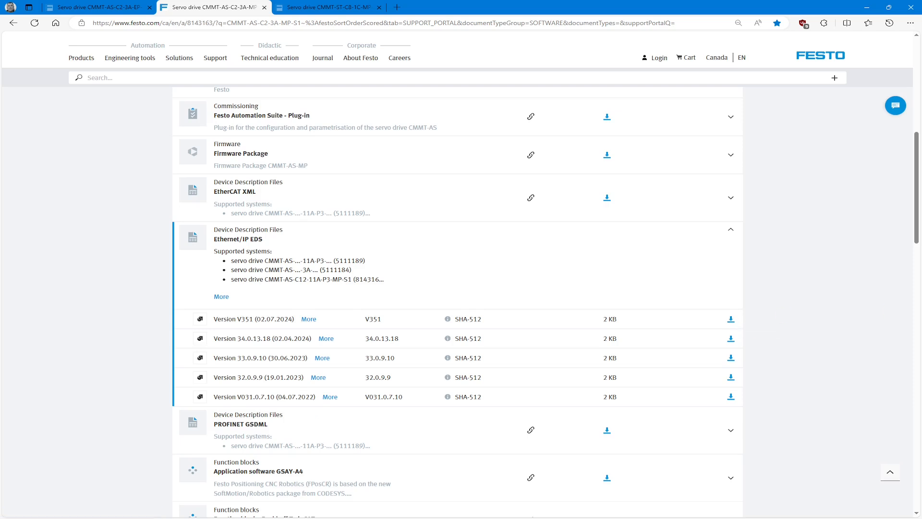
- In Logix Designer's EDS Hardware Installation Tool, choose CMMT-AS-EP.eds from 003 Cfg\v1.4 for single device description file registration
{"action": "left_click", "coordinate": [158, 15]}
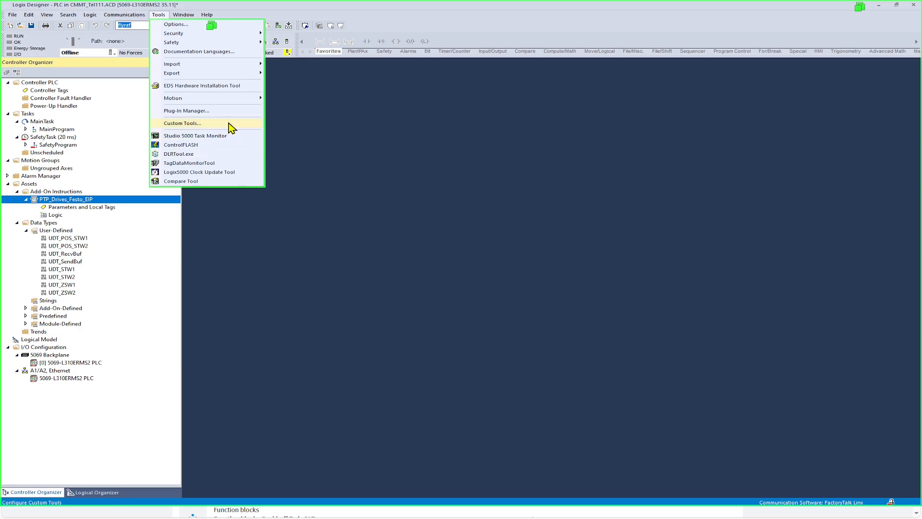
{"action": "left_click", "coordinate": [187, 88]}
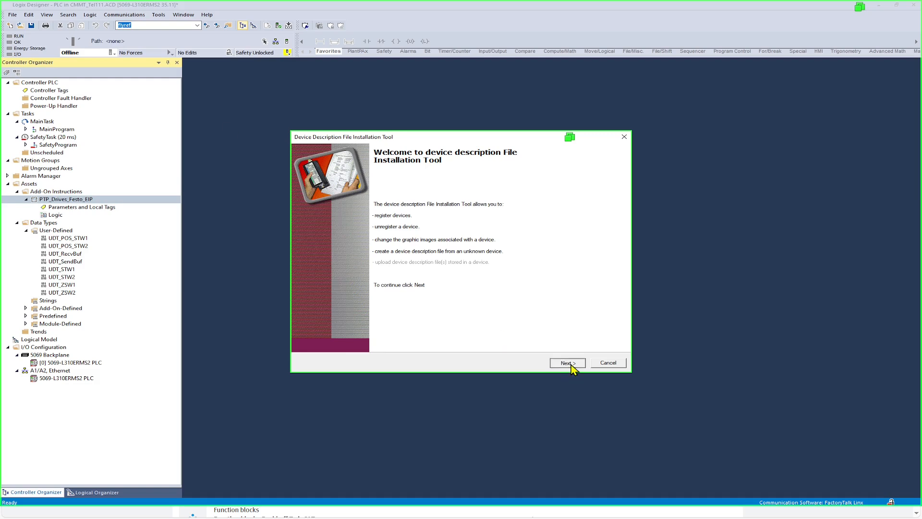
{"action": "left_click", "coordinate": [571, 367]}
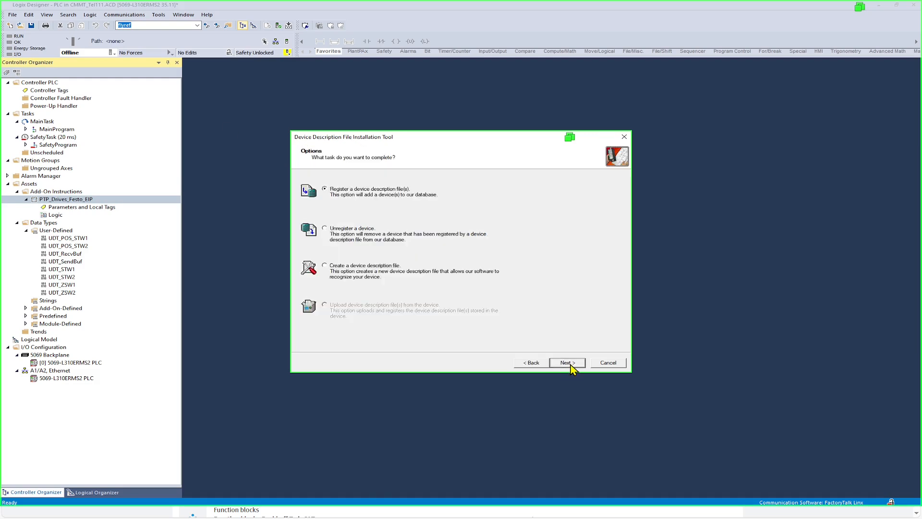
{"action": "left_click", "coordinate": [568, 363]}
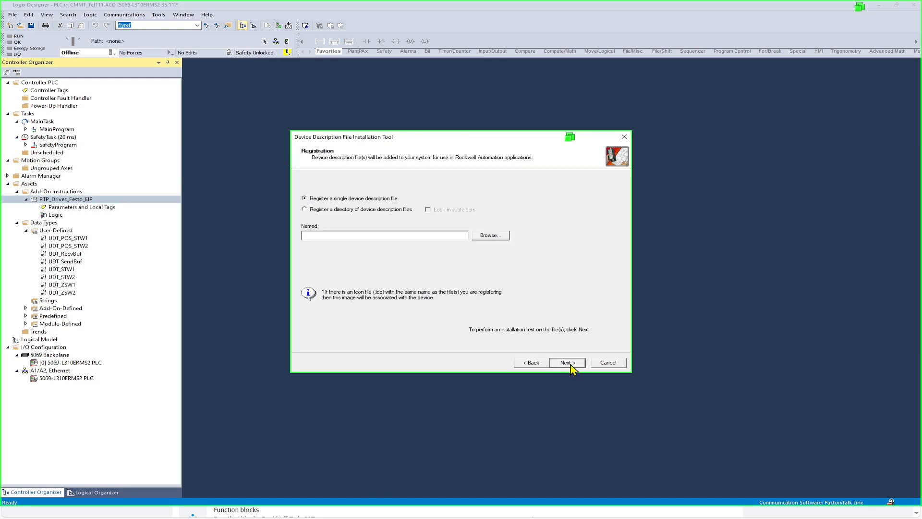
{"action": "left_click", "coordinate": [489, 235]}
{"action": "double_click", "coordinate": [582, 235]}
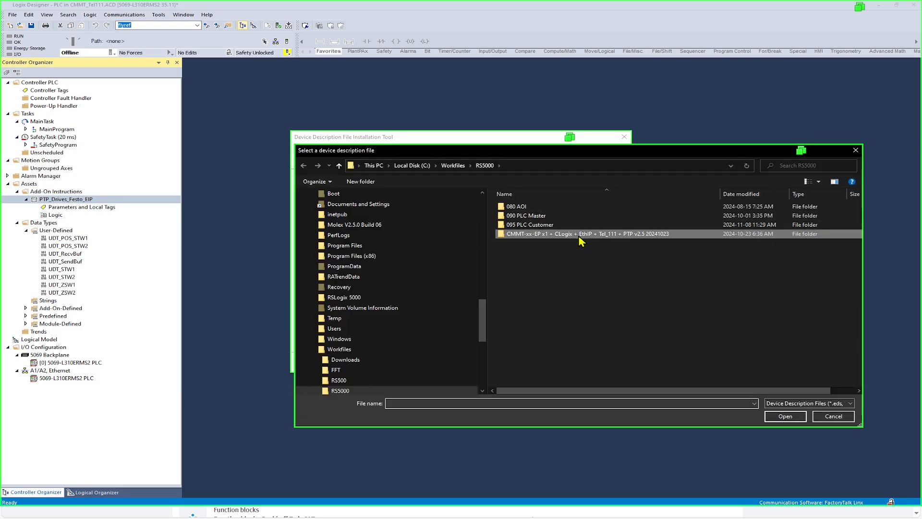
{"action": "double_click", "coordinate": [525, 216]}
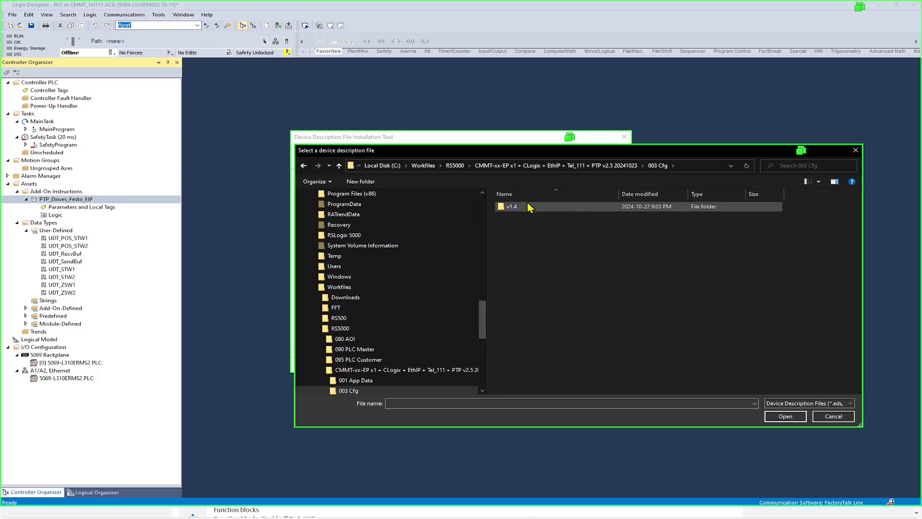
{"action": "double_click", "coordinate": [513, 208]}
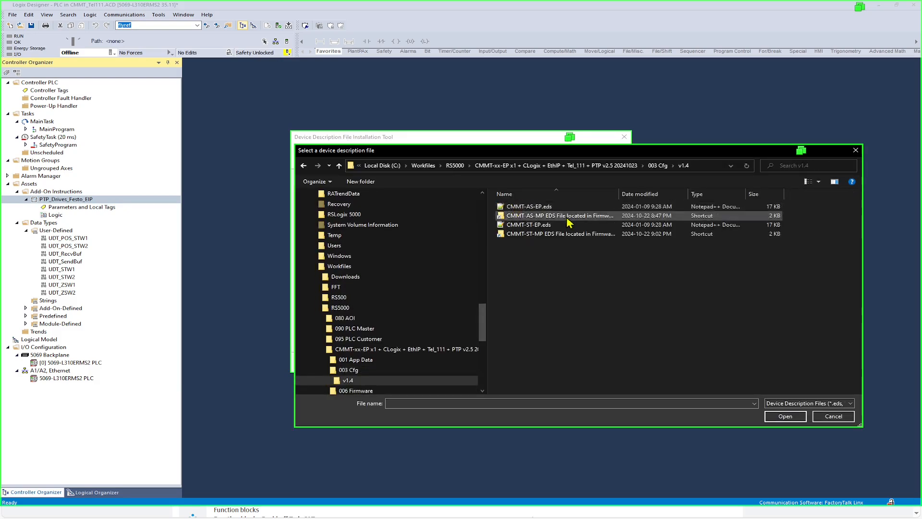
{"action": "left_click", "coordinate": [534, 211]}
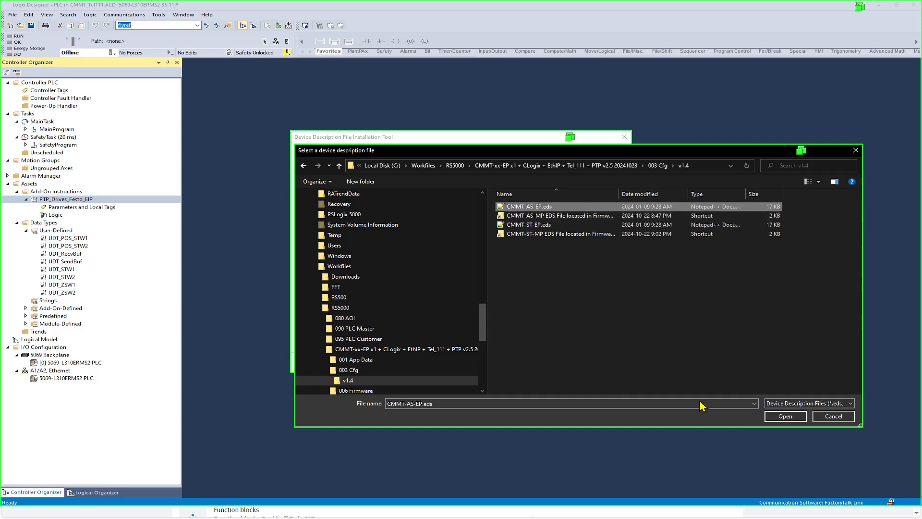
{"action": "left_click", "coordinate": [786, 417]}
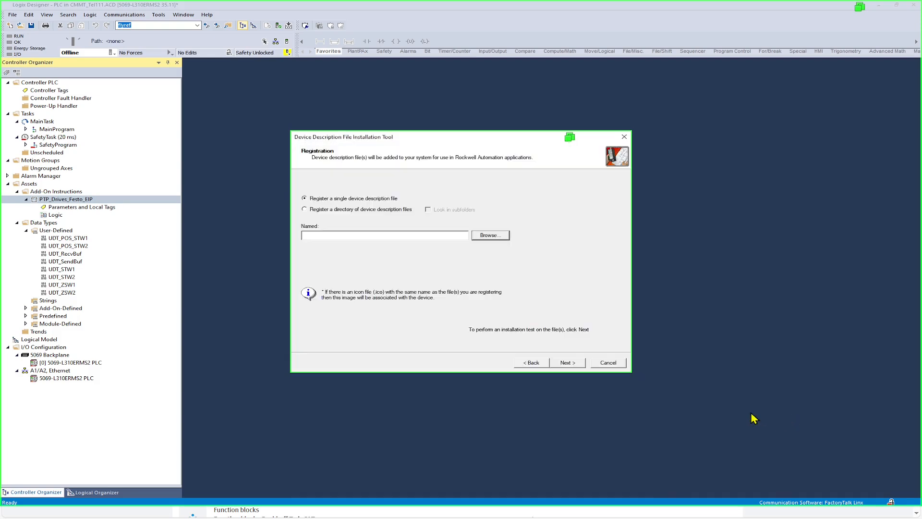
- Run the installation test on CMMT-AS-EP.eds, keep the default device image and complete the registration
{"action": "left_click", "coordinate": [567, 363]}
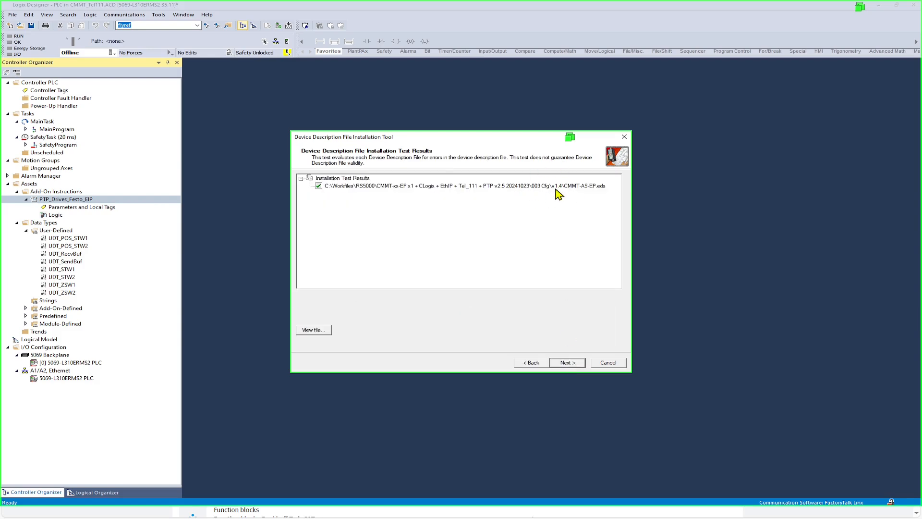
{"action": "left_click", "coordinate": [575, 364]}
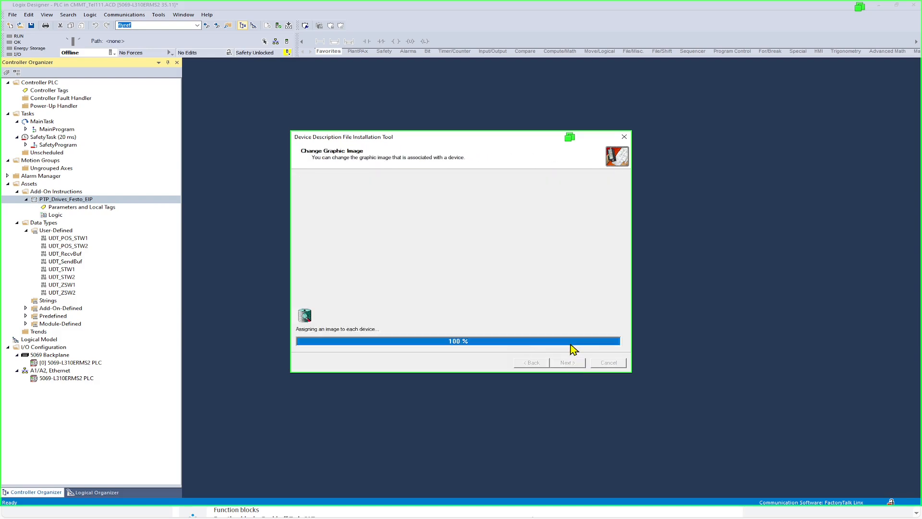
{"action": "left_click", "coordinate": [572, 366]}
{"action": "left_click", "coordinate": [572, 365]}
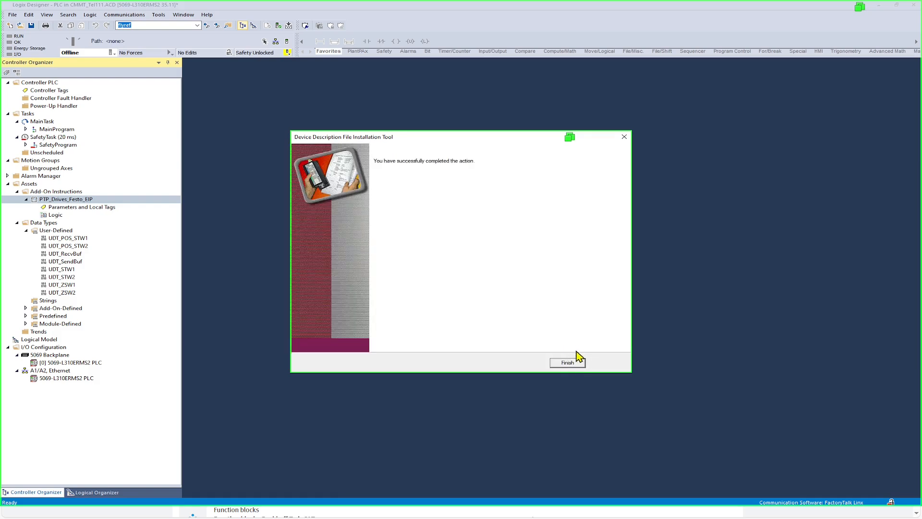
{"action": "left_click", "coordinate": [575, 364]}
- Create a new Festo CMMT-AS module on the A1/A2 Ethernet network, searching the module catalog for "cmmt"
{"action": "left_click", "coordinate": [53, 371]}
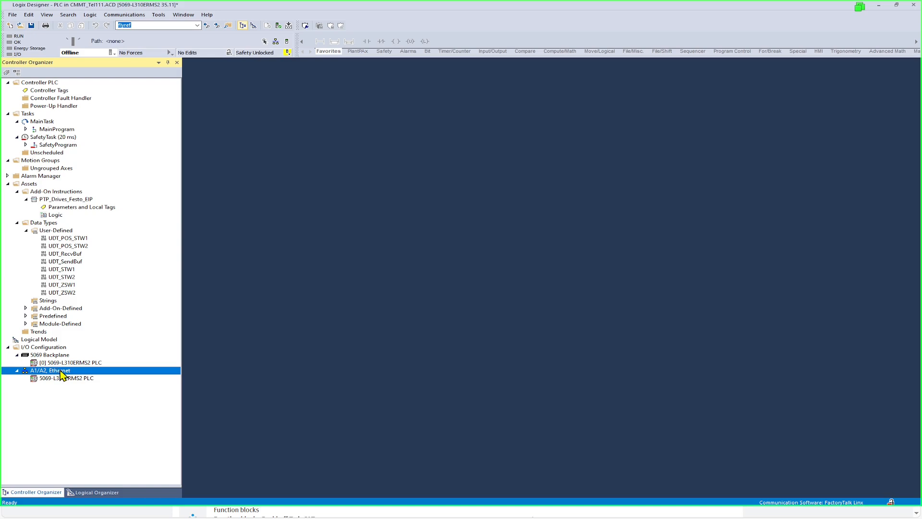
{"action": "right_click", "coordinate": [62, 375]}
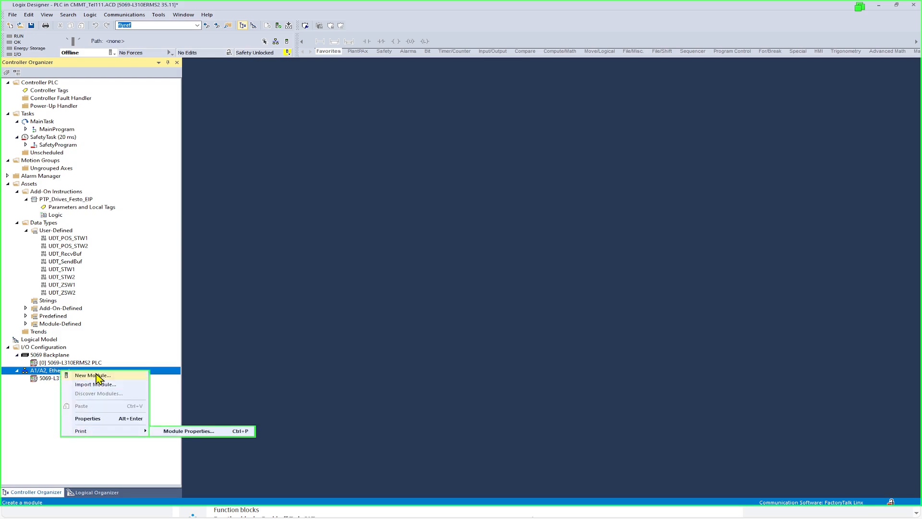
{"action": "left_click", "coordinate": [50, 374]}
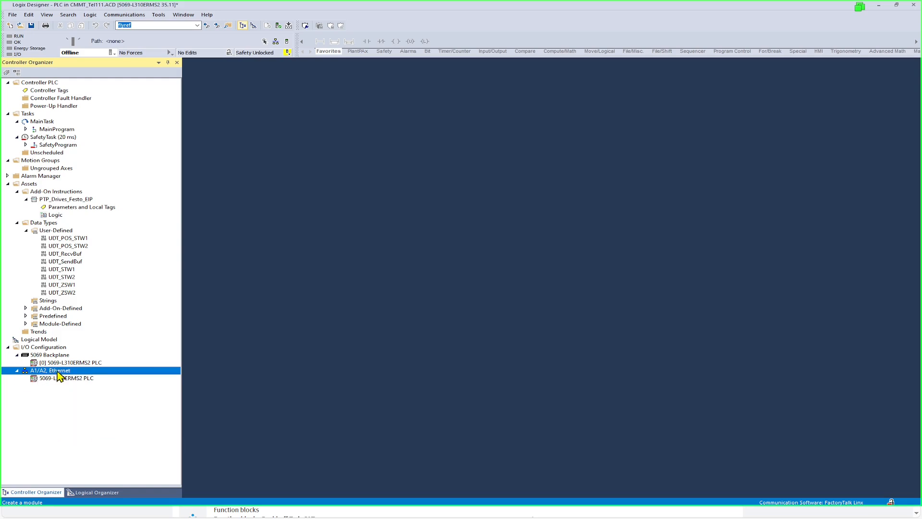
{"action": "right_click", "coordinate": [59, 376]}
{"action": "left_click", "coordinate": [86, 376]}
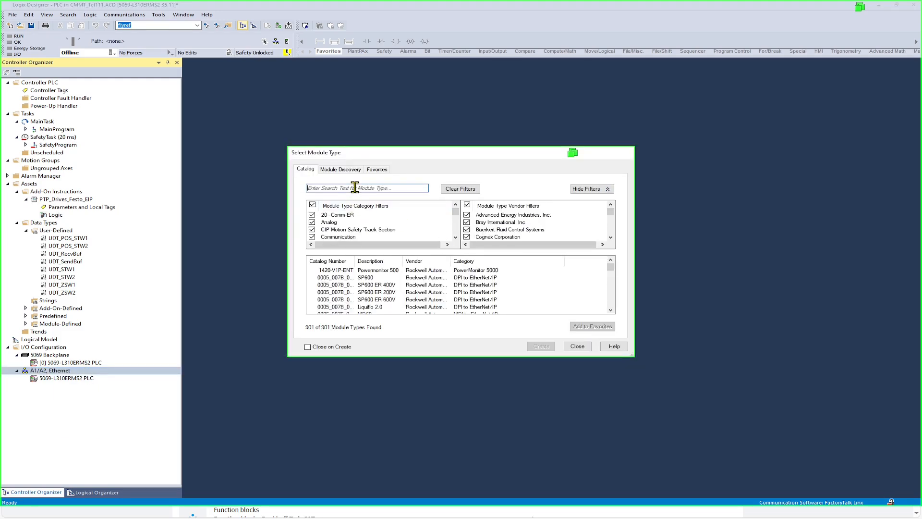
{"action": "left_click", "coordinate": [355, 187]}
{"action": "type", "text": "cmmt"}
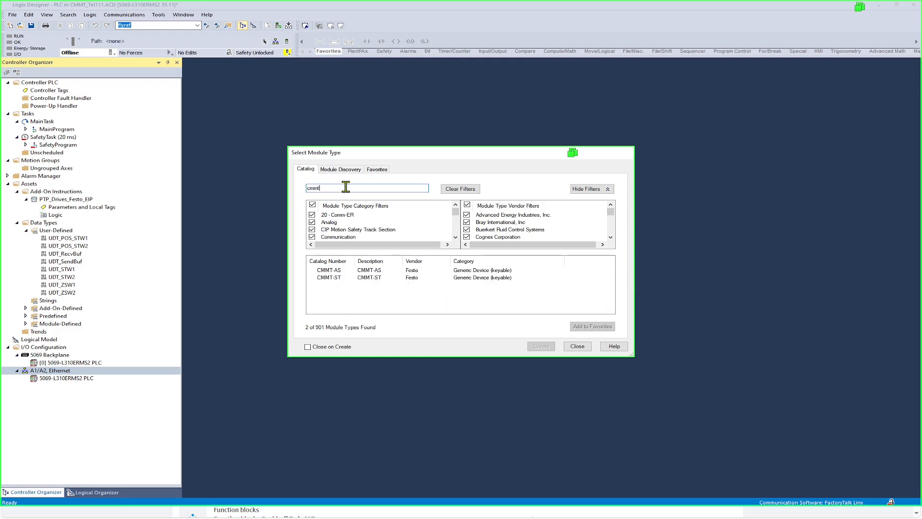
{"action": "left_click", "coordinate": [335, 278]}
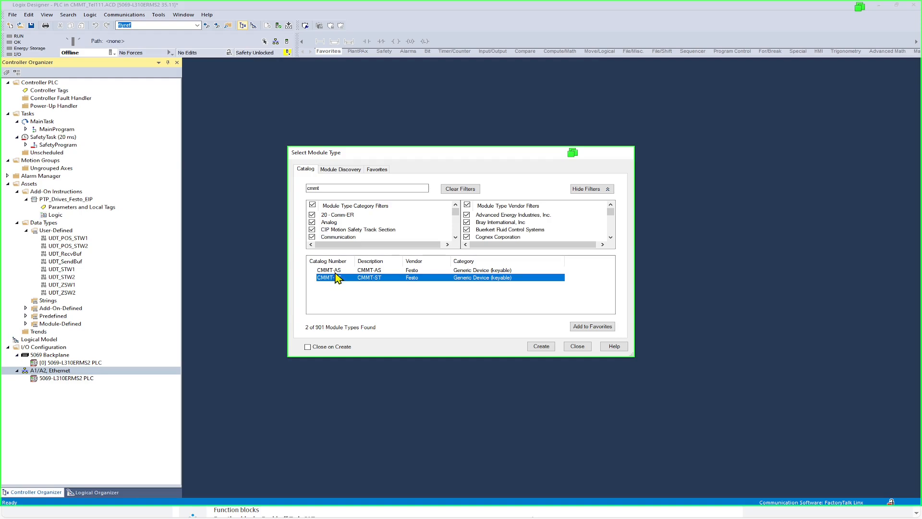
{"action": "left_click", "coordinate": [336, 271]}
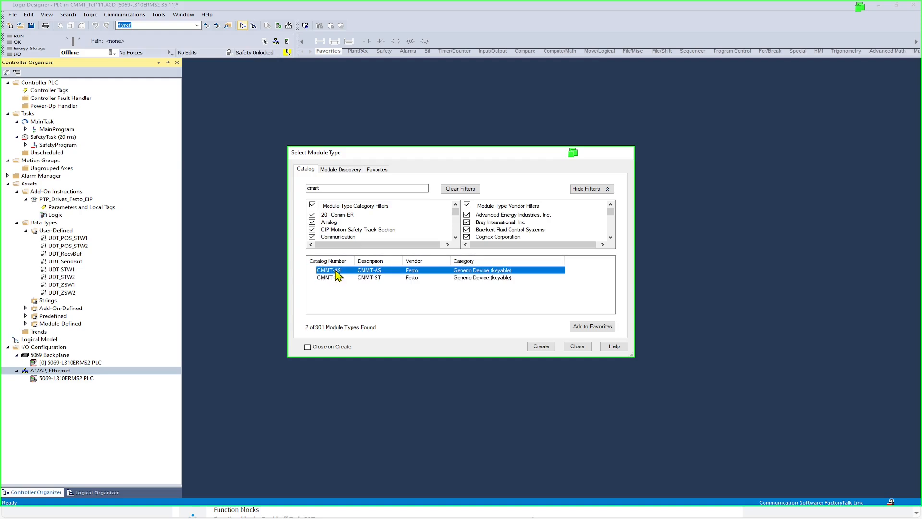
{"action": "left_click", "coordinate": [548, 349]}
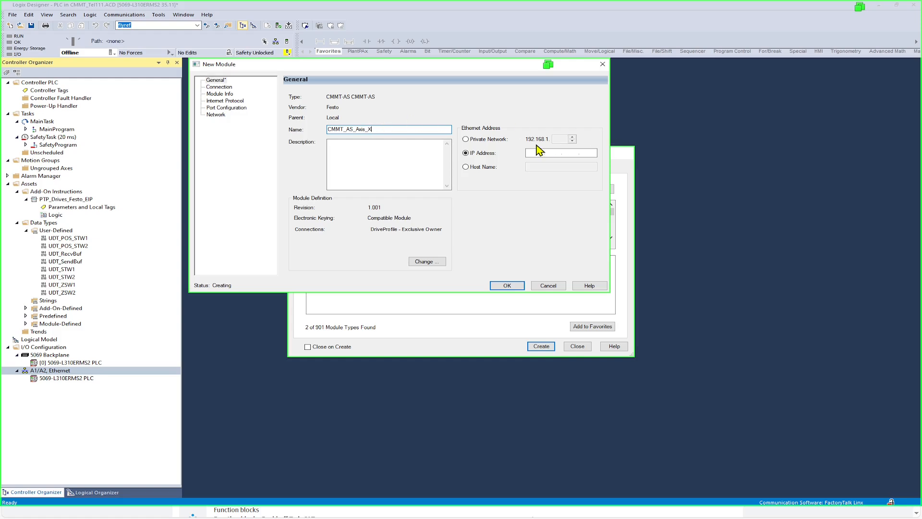
- Name the new module CMMT_AS_Axis_X and assign it the private network address 192.168.1.185
{"action": "left_click", "coordinate": [502, 140]}
{"action": "left_click", "coordinate": [559, 139]}
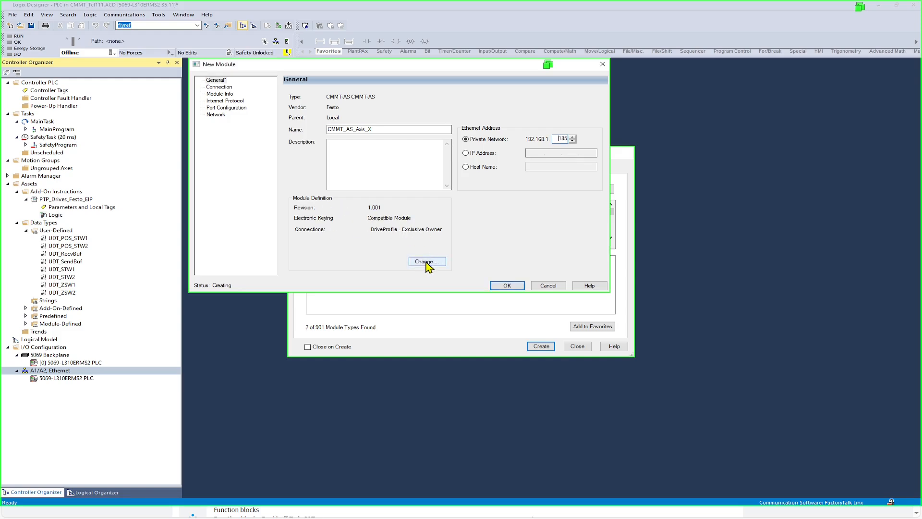
- Change the module definition's DriveProfile connection data type to INT, keep Compatible Module keying, and accept the definition change
{"action": "left_click", "coordinate": [427, 262]}
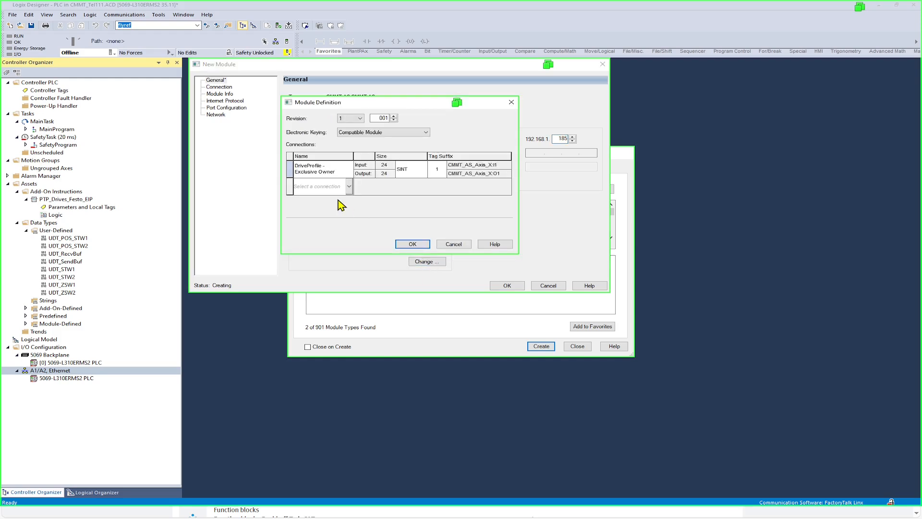
{"action": "left_click", "coordinate": [416, 176]}
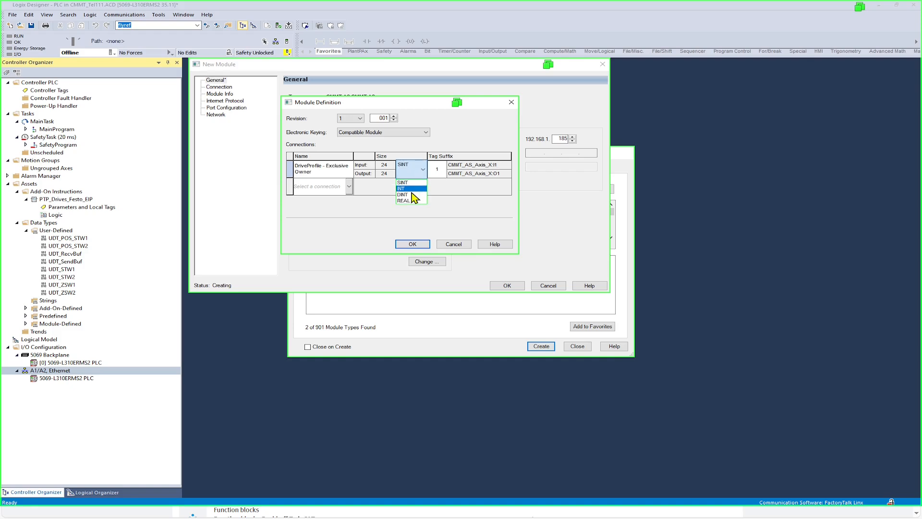
{"action": "left_click", "coordinate": [412, 189]}
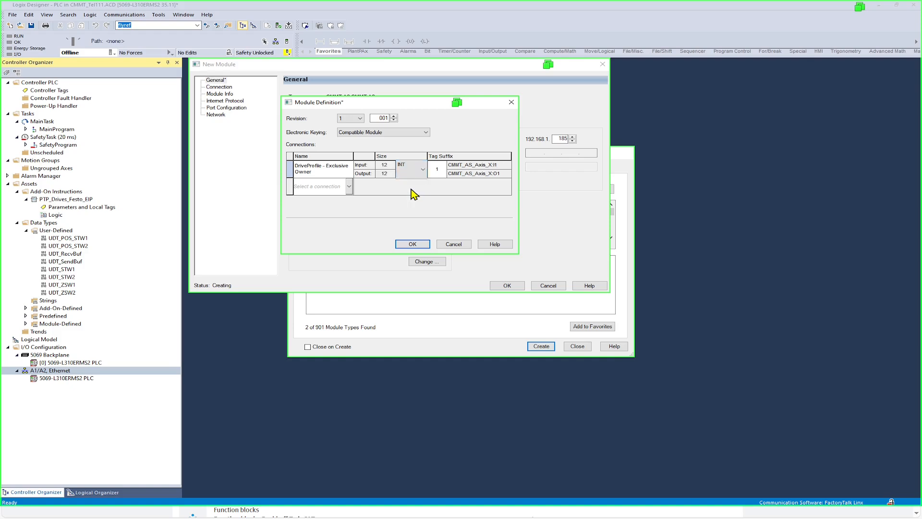
{"action": "left_click", "coordinate": [396, 134]}
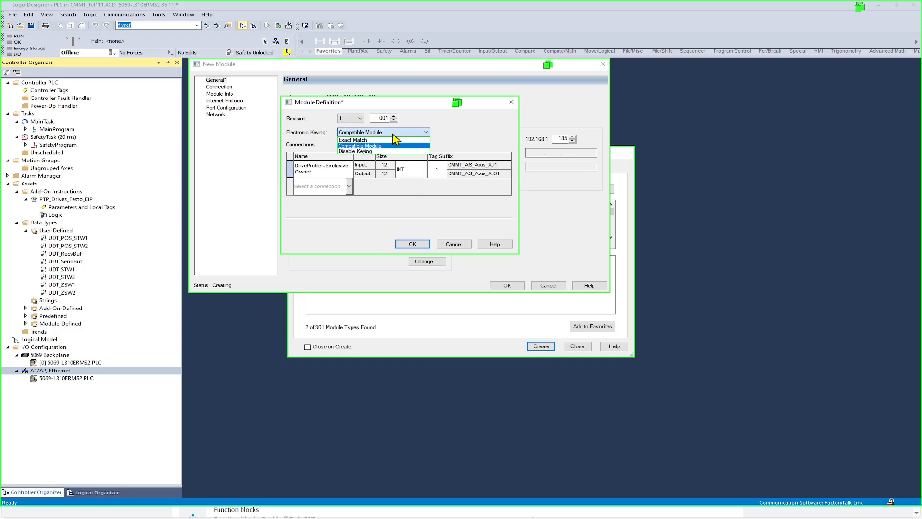
{"action": "left_click", "coordinate": [425, 145]}
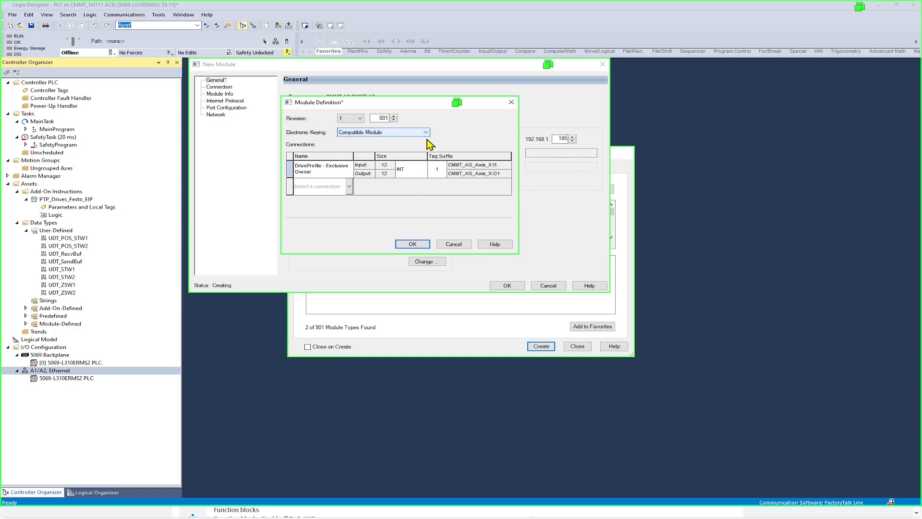
{"action": "left_click", "coordinate": [412, 244]}
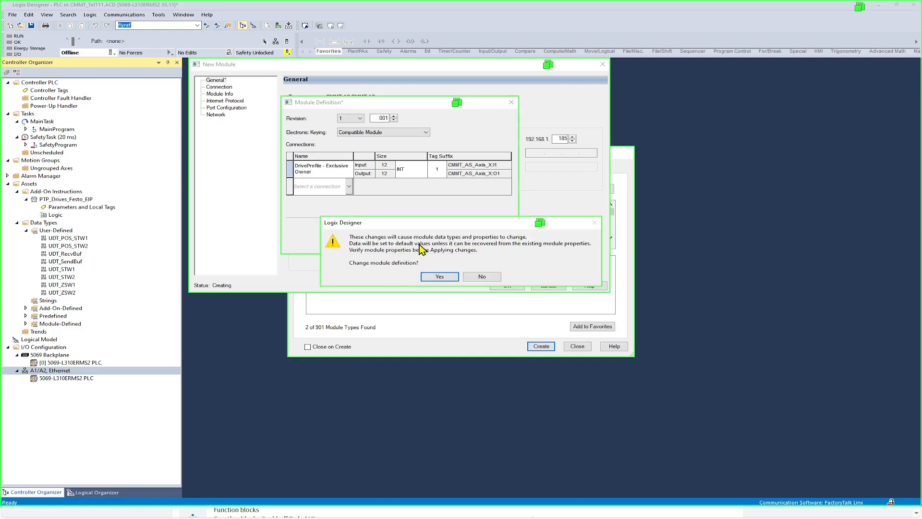
{"action": "left_click", "coordinate": [443, 275]}
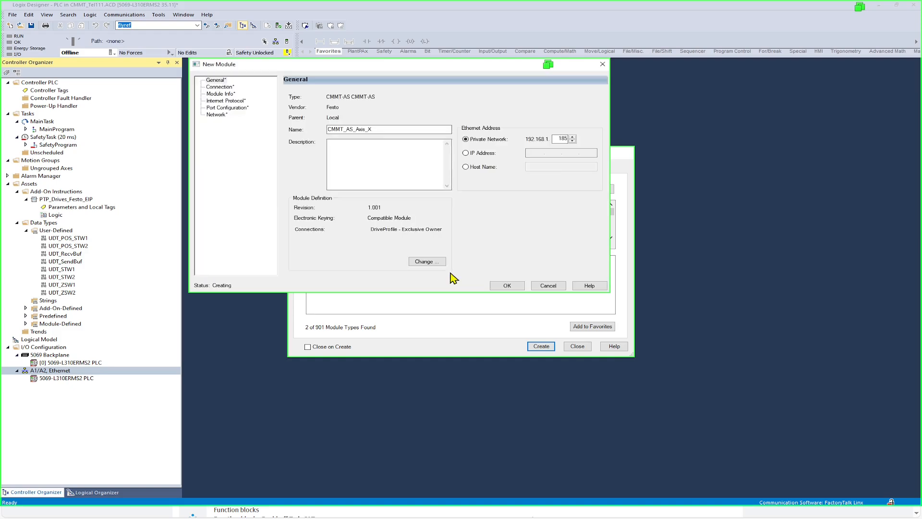
- Set the DriveProfile connection's requested packet interval to 10.0 ms, then finish creating the module and close the module catalog
{"action": "left_click", "coordinate": [218, 88]}
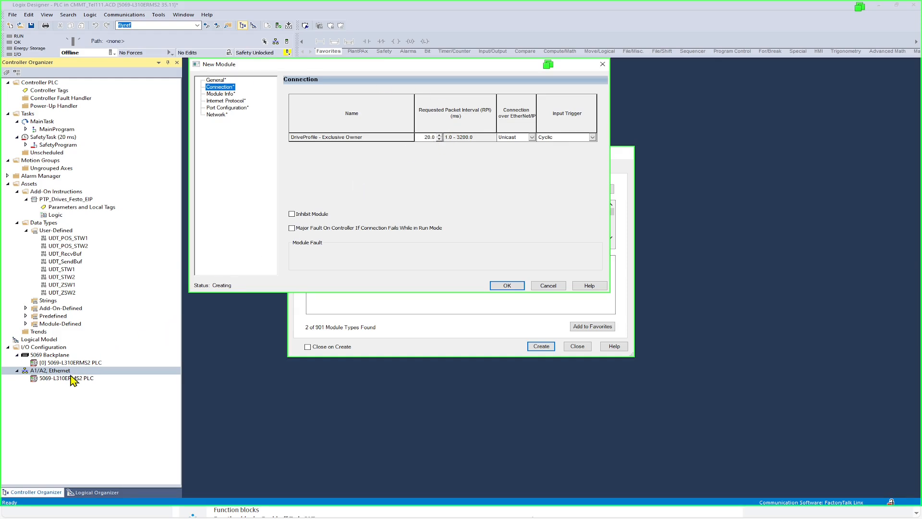
{"action": "double_click", "coordinate": [426, 137]}
{"action": "type", "text": "10.0"}
{"action": "left_click", "coordinate": [221, 94]}
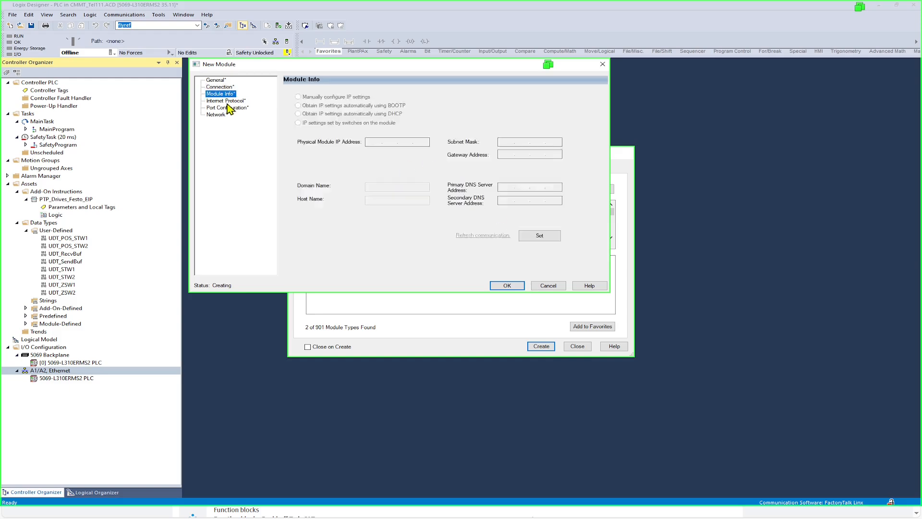
{"action": "left_click", "coordinate": [229, 107]}
{"action": "left_click", "coordinate": [216, 115]}
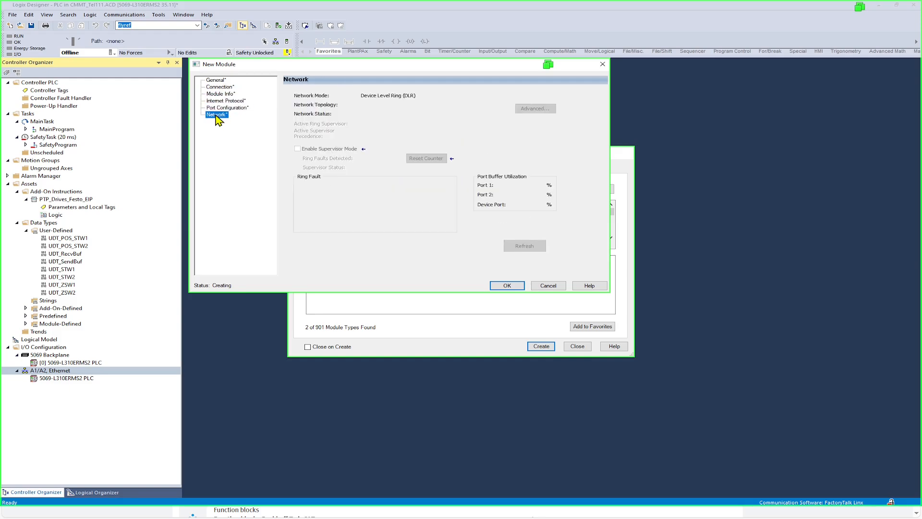
{"action": "left_click", "coordinate": [509, 287]}
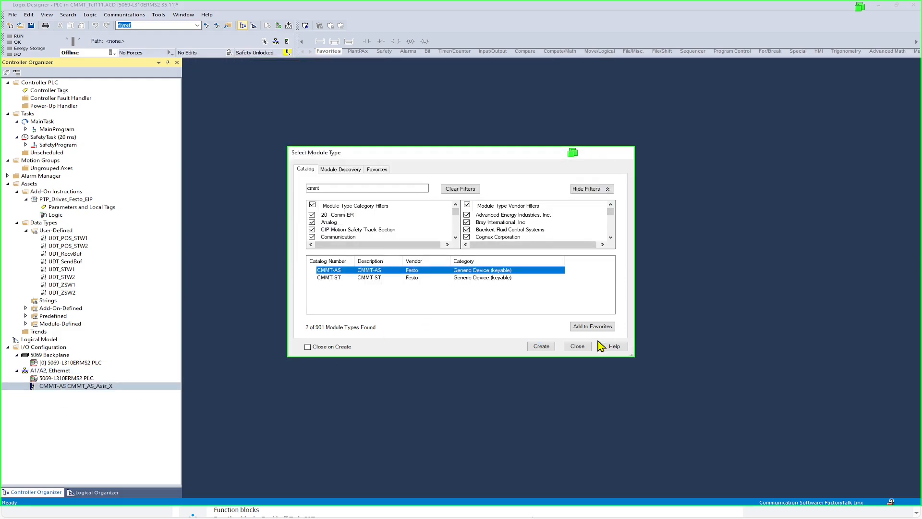
{"action": "left_click", "coordinate": [578, 347]}
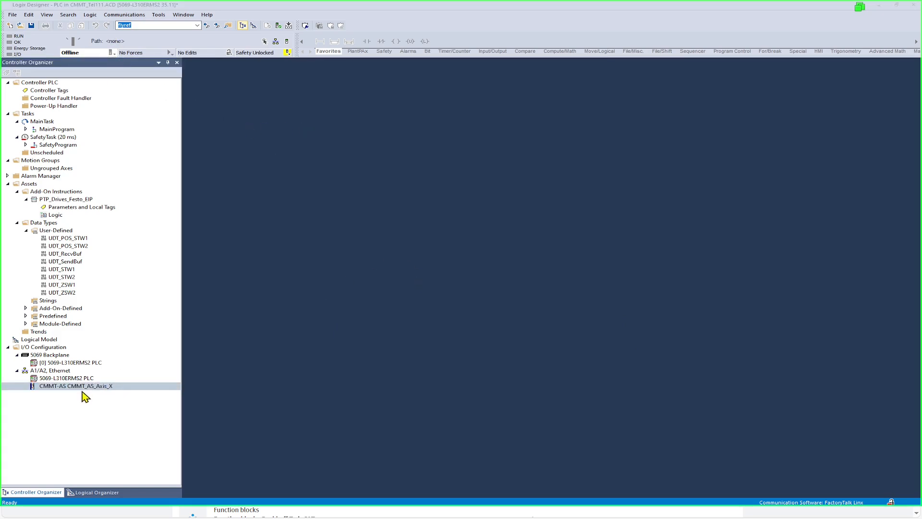
- Try to download the project to the controller and dismiss the resulting message
{"action": "left_click", "coordinate": [113, 53]}
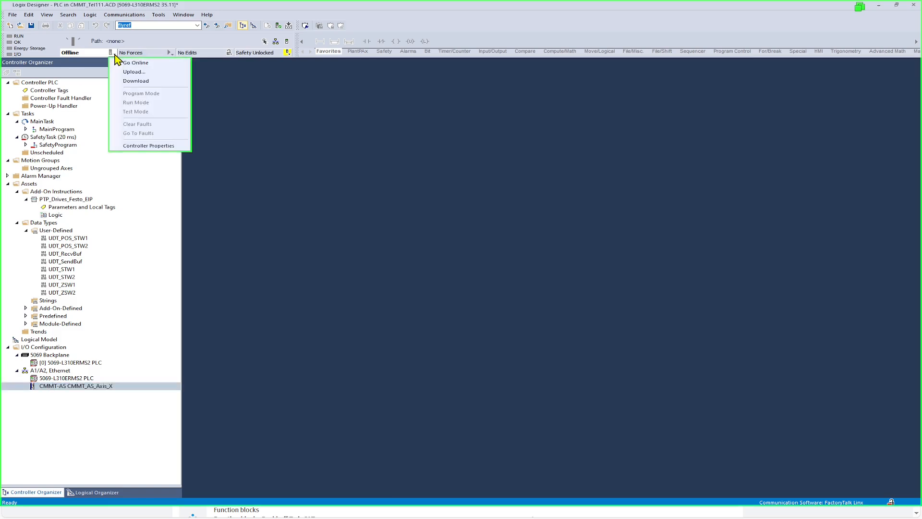
{"action": "left_click", "coordinate": [130, 86]}
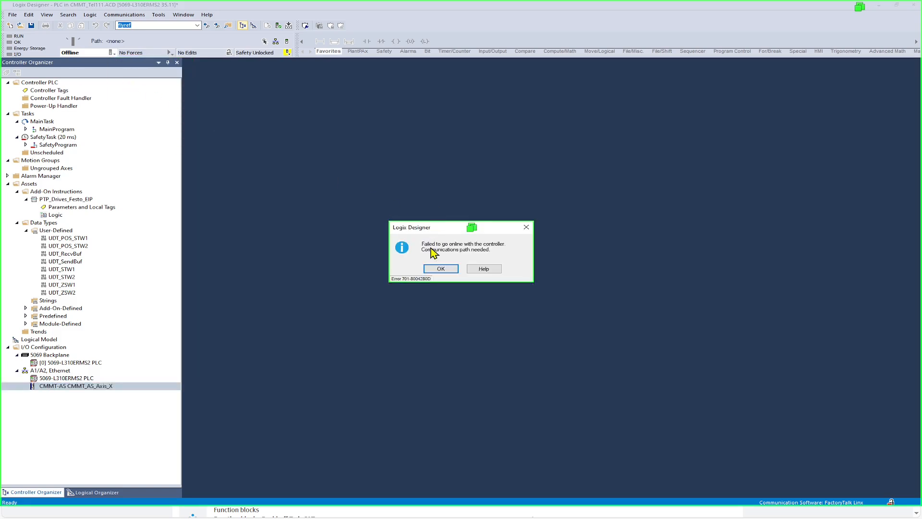
{"action": "left_click", "coordinate": [441, 270]}
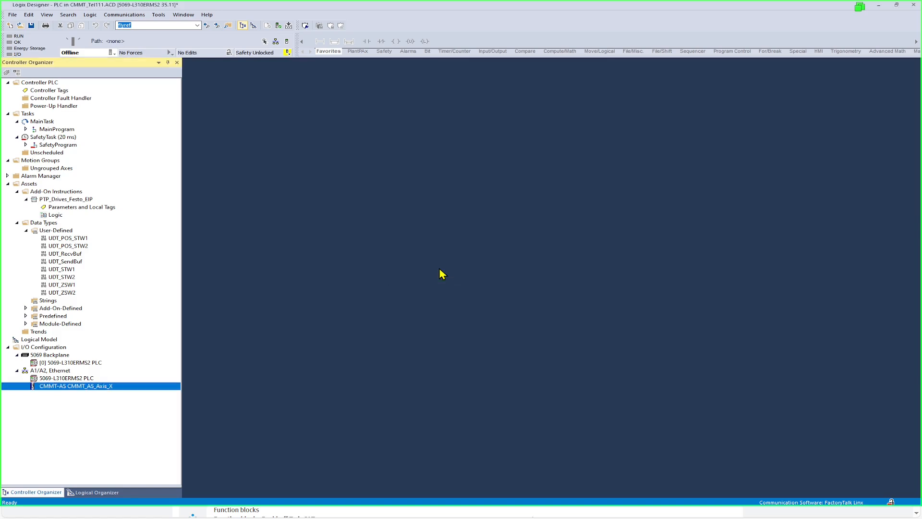
- Browse the Ethernet network in Who Active and try to go online with the 5069-L310ERMS2 controller at 192.168.1.117
{"action": "left_click", "coordinate": [123, 15]}
{"action": "left_click", "coordinate": [132, 25]}
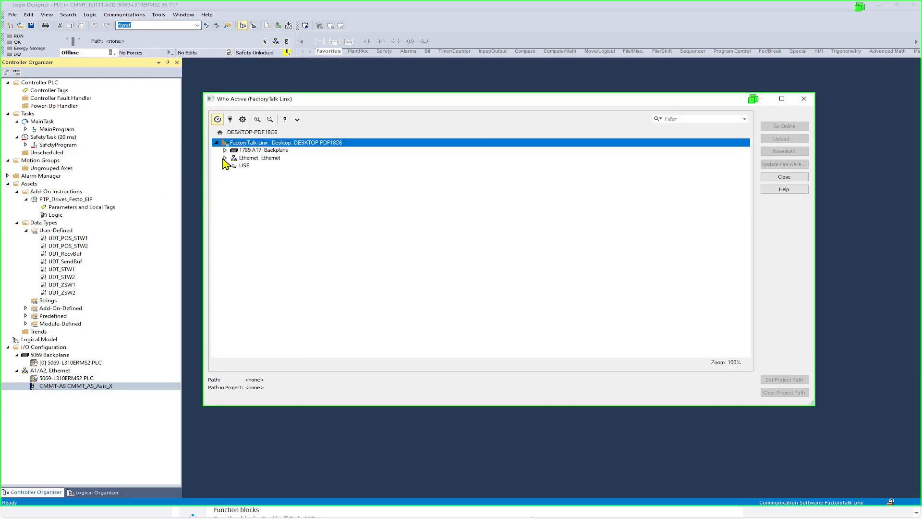
{"action": "left_click", "coordinate": [226, 158]}
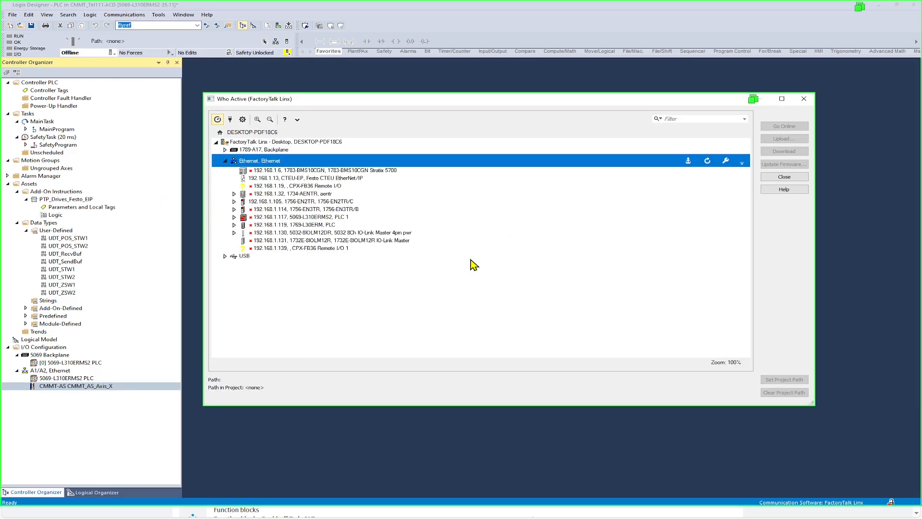
{"action": "double_click", "coordinate": [319, 217]}
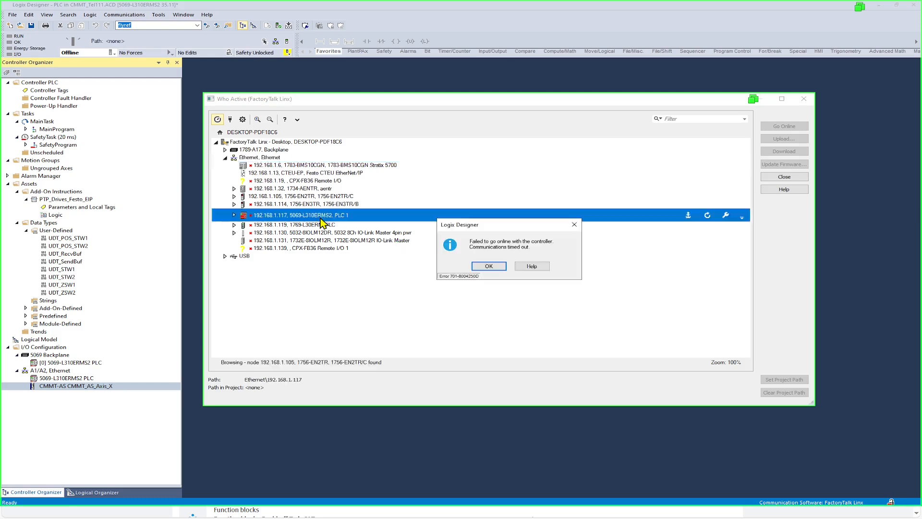
{"action": "left_click", "coordinate": [489, 266]}
- Reselect the 5069-L310ERMS2 controller on the Ethernet network and set Ethernet\192.168.1.117 as the project path
{"action": "left_click", "coordinate": [258, 163]}
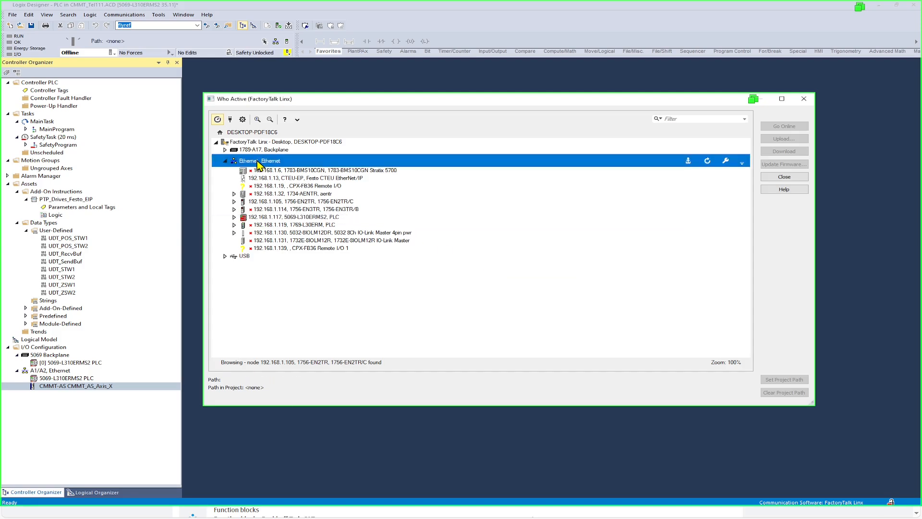
{"action": "left_click", "coordinate": [314, 218]}
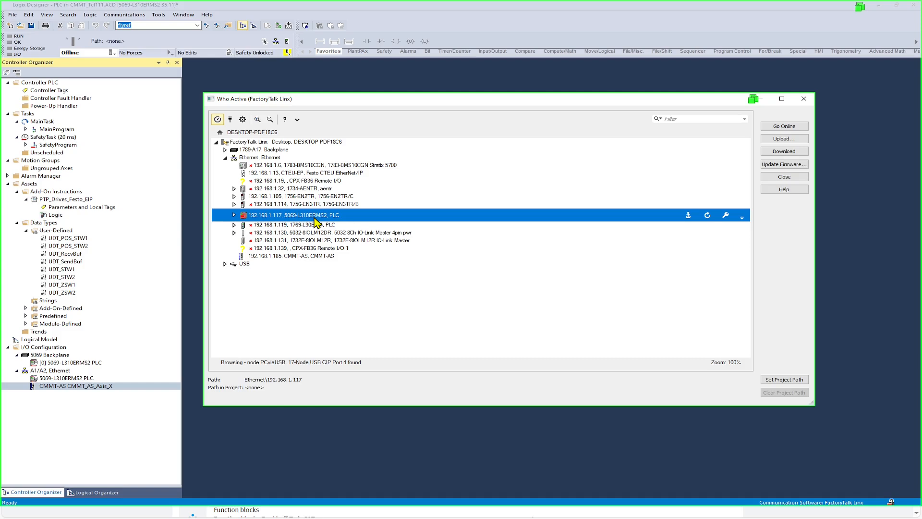
{"action": "left_click", "coordinate": [785, 380]}
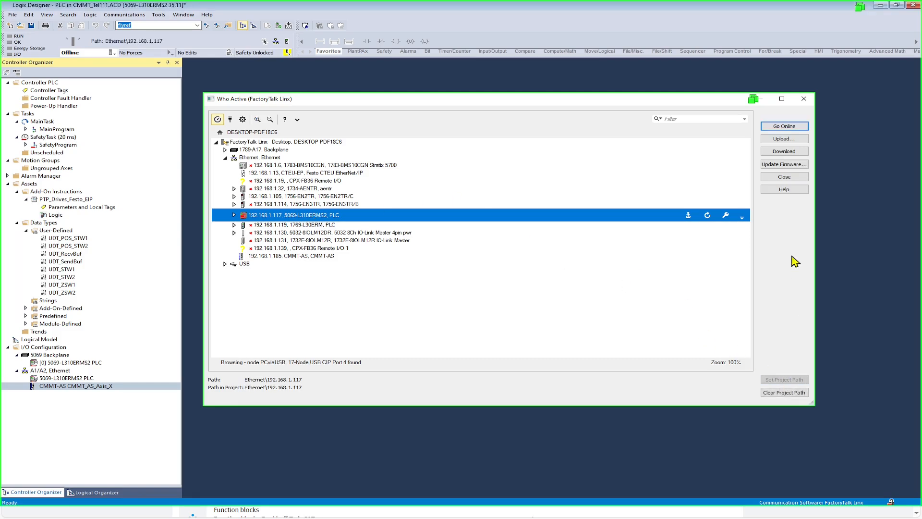
- Close the network browser, download the offline project to the PLC controller and return it to Remote Run mode
{"action": "left_click", "coordinate": [792, 177]}
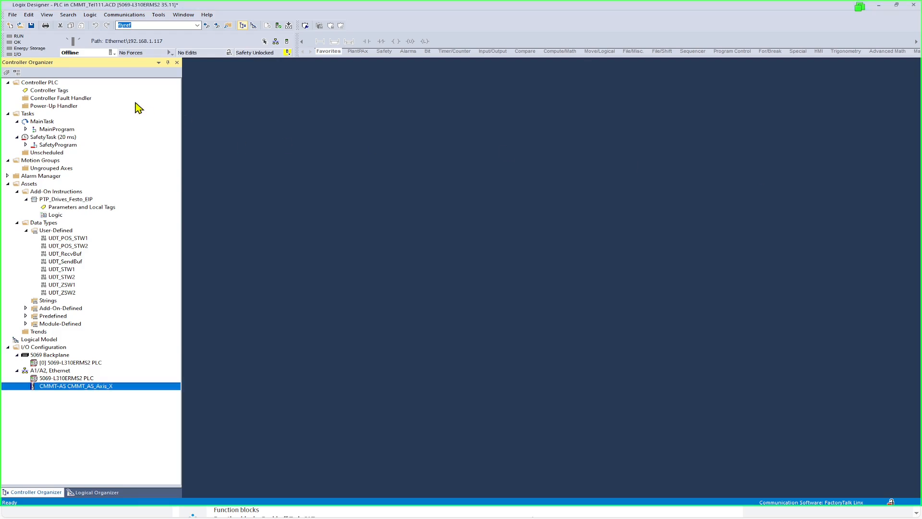
{"action": "left_click", "coordinate": [112, 53]}
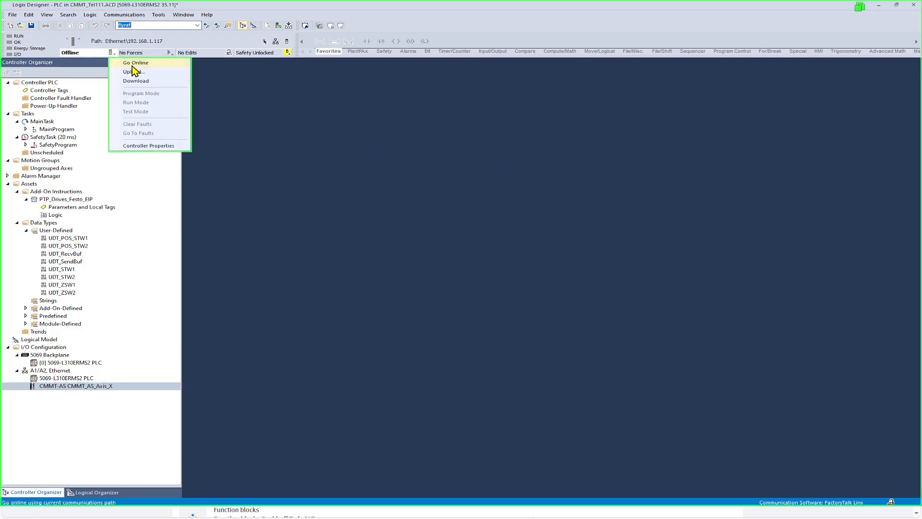
{"action": "left_click", "coordinate": [138, 80]}
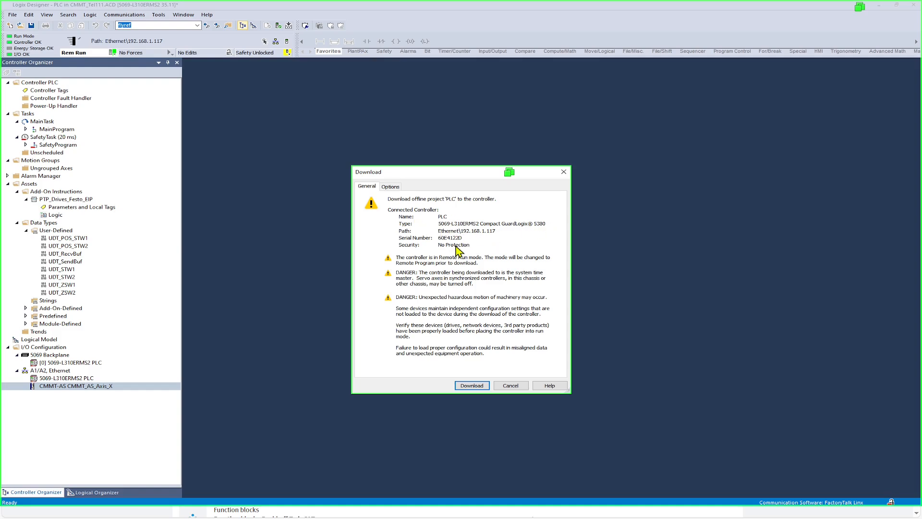
{"action": "left_click", "coordinate": [472, 385]}
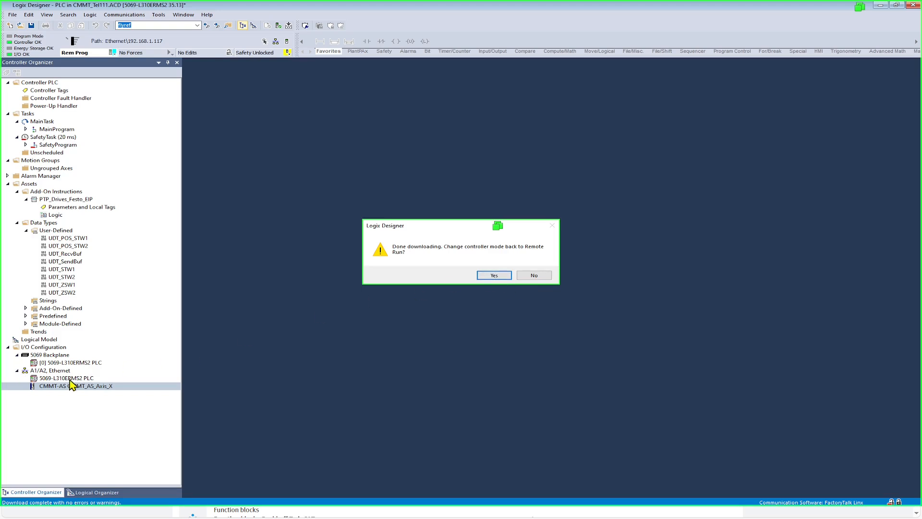
{"action": "left_click", "coordinate": [496, 275]}
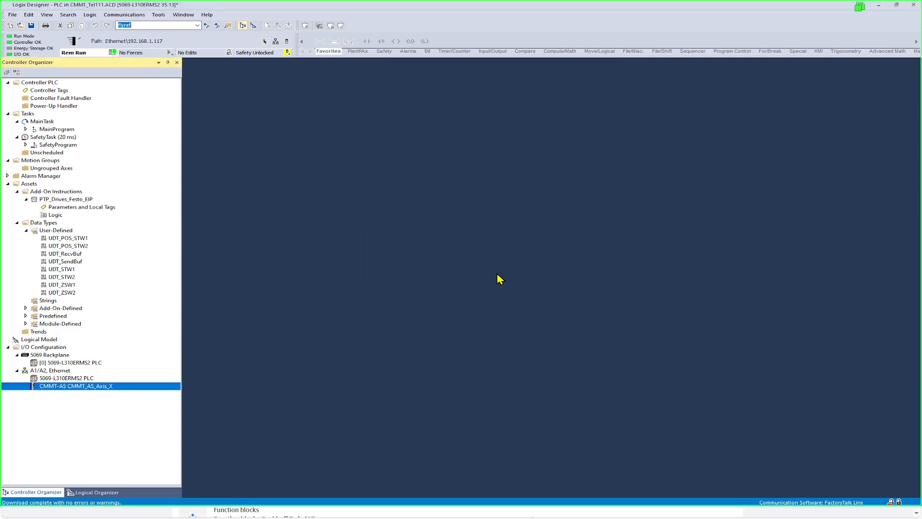
- Review the CMMT_AS_Axis_X module's connection, module info, Internet protocol, port configuration and network properties online
{"action": "double_click", "coordinate": [75, 384]}
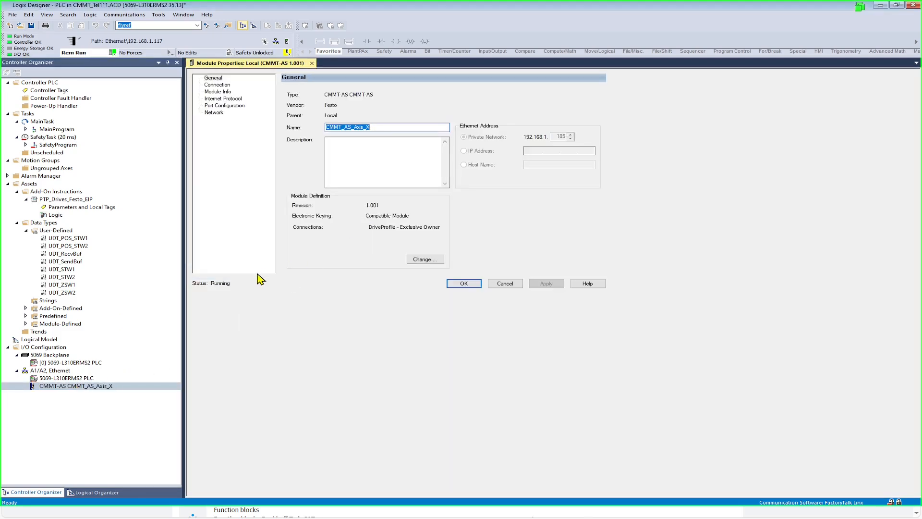
{"action": "left_click", "coordinate": [219, 85]}
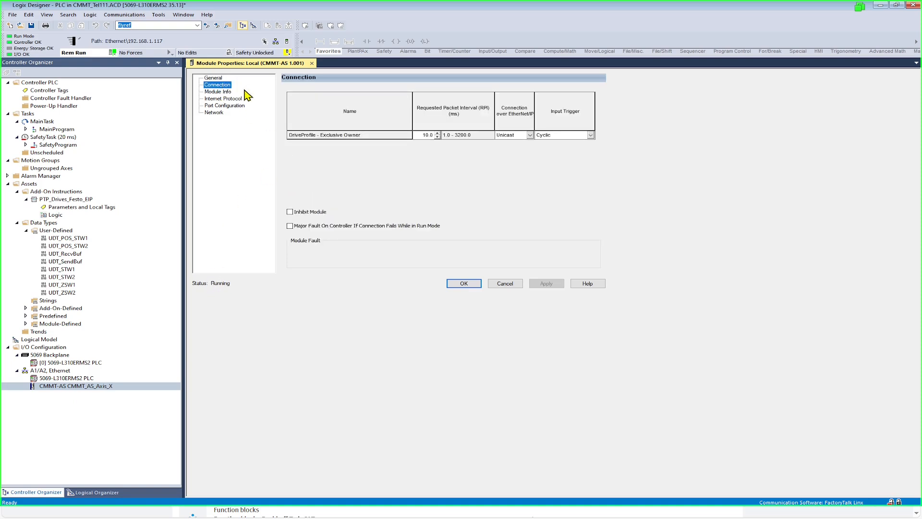
{"action": "left_click", "coordinate": [225, 92]}
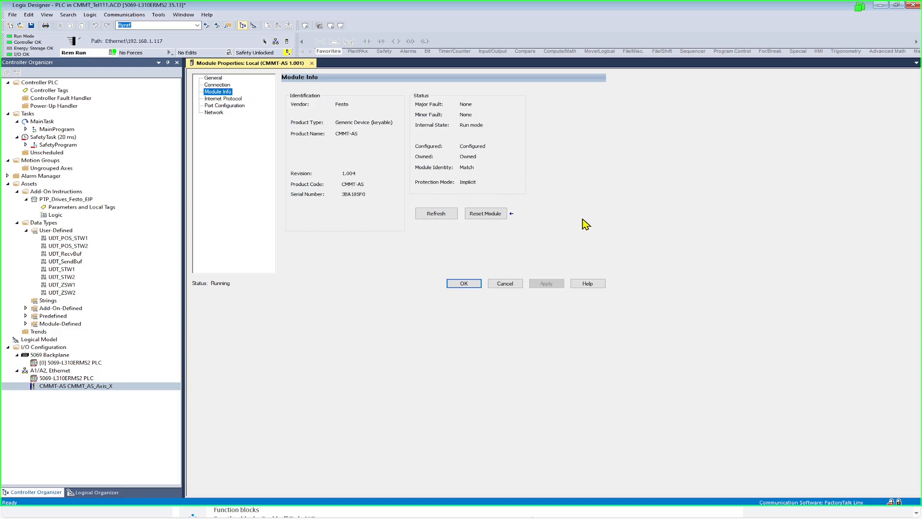
{"action": "left_click", "coordinate": [236, 100]}
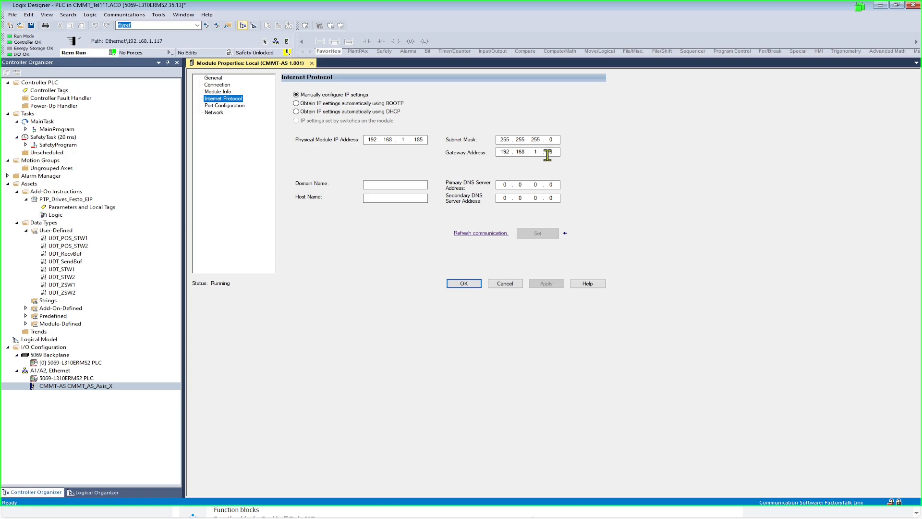
{"action": "left_click", "coordinate": [225, 108]}
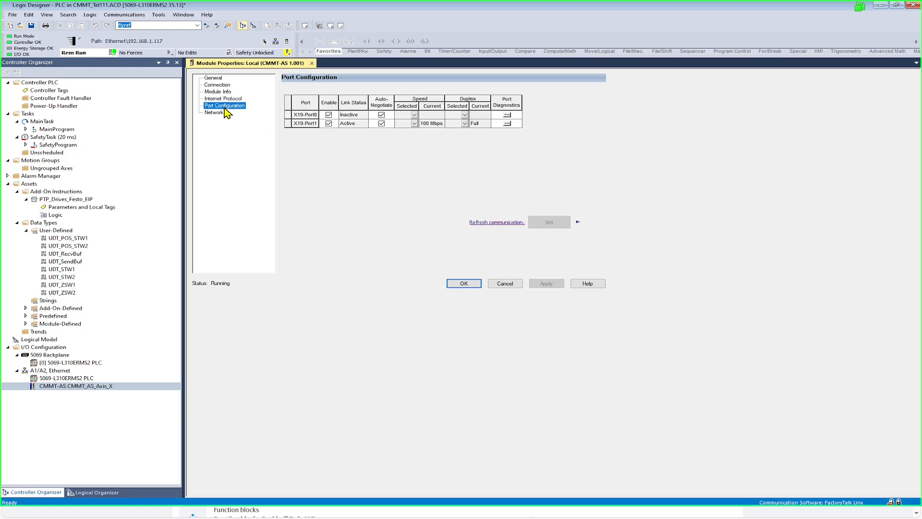
{"action": "left_click", "coordinate": [214, 112]}
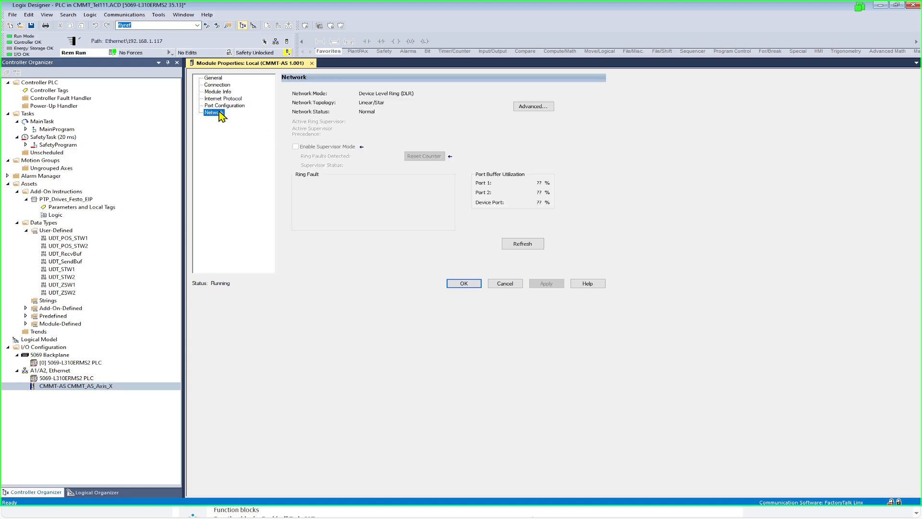
{"action": "left_click", "coordinate": [463, 283]}
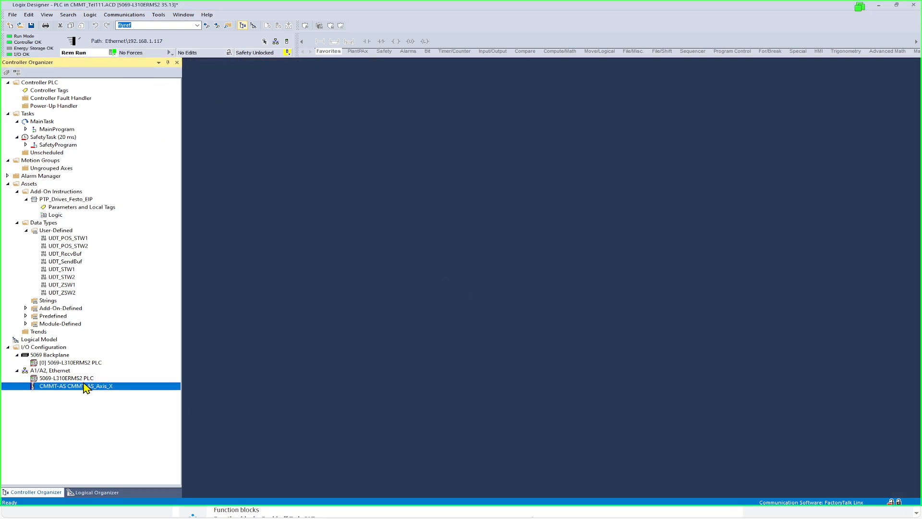
{"action": "mouse_move", "coordinate": [89, 389]}
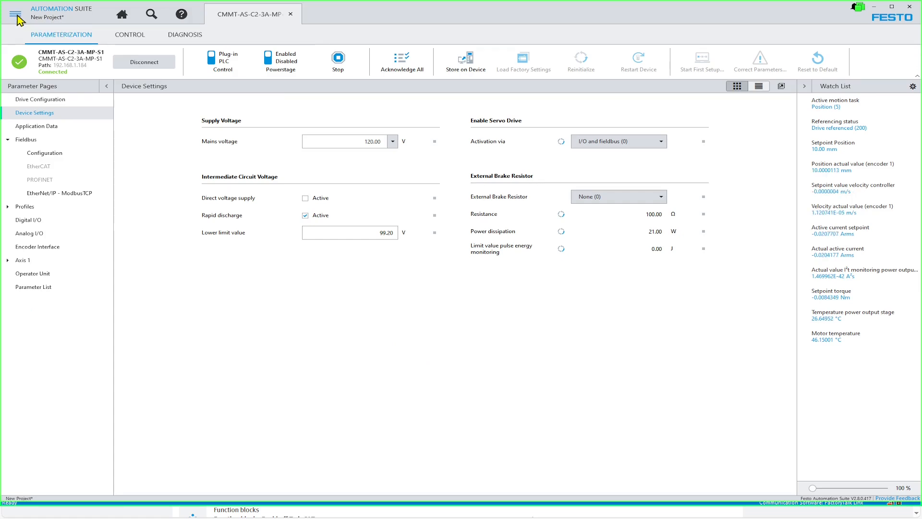
- In Festo Automation Suite, save the project as DC_1_v2.8.2.0_EthIP_CMMTAS_MP_IPAddr_185_Def_EGC in C:\Workfiles\FAS
{"action": "left_click", "coordinate": [15, 17]}
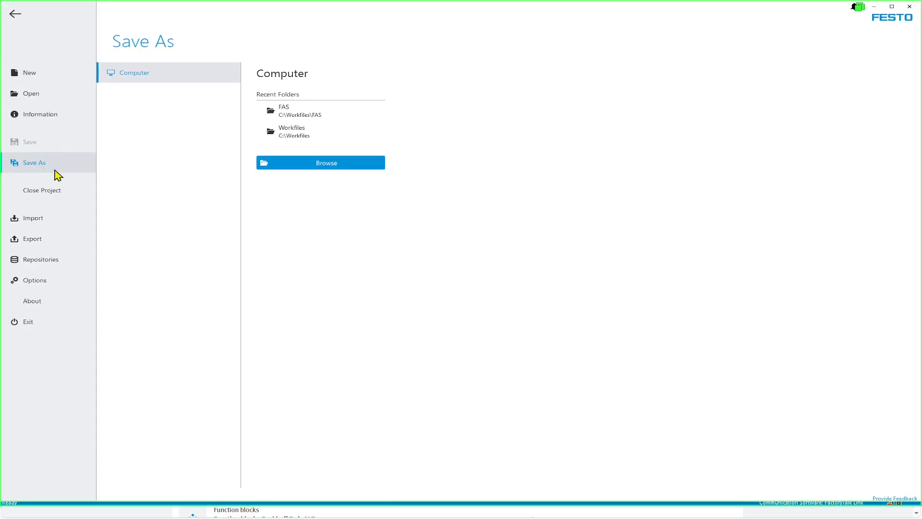
{"action": "left_click", "coordinate": [339, 164]}
{"action": "left_click", "coordinate": [322, 163]}
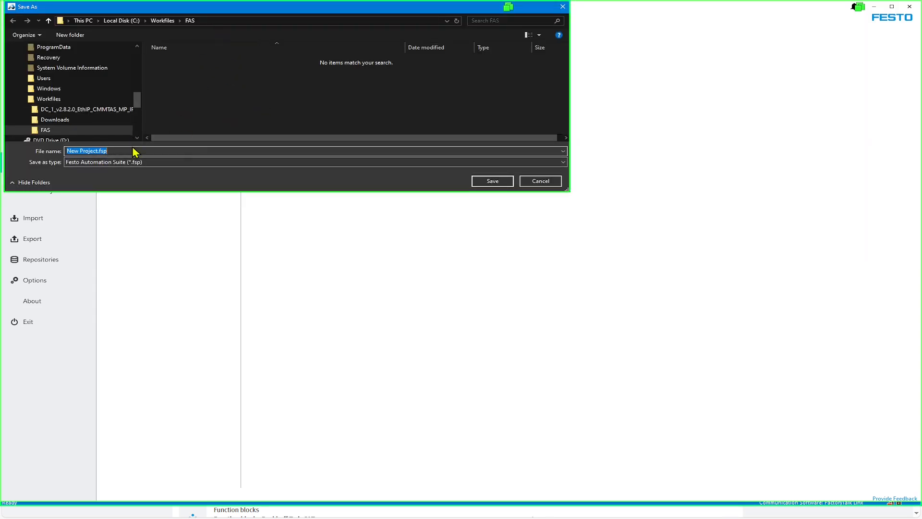
{"action": "type", "text": "DC_1_v2.8.2.0_EthIP_CMMTAS_MP_IPAddr_185_Def_EGC"}
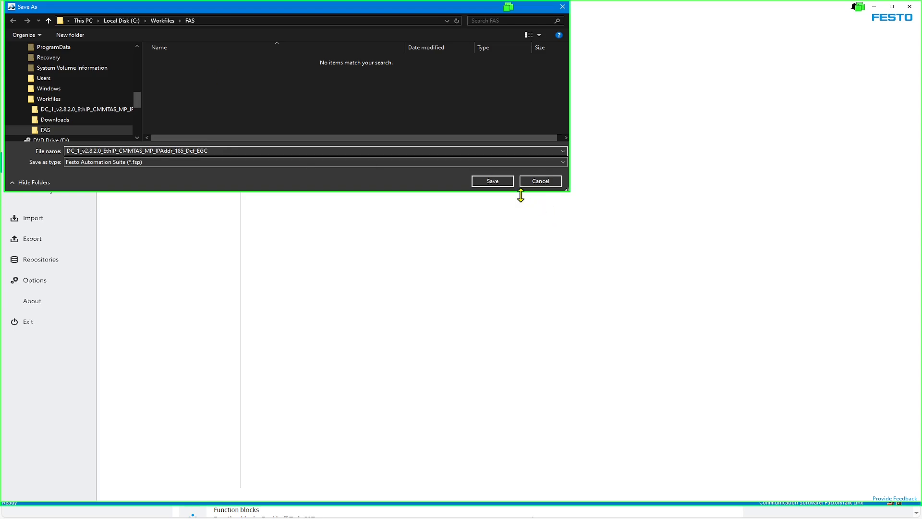
{"action": "left_click", "coordinate": [505, 183]}
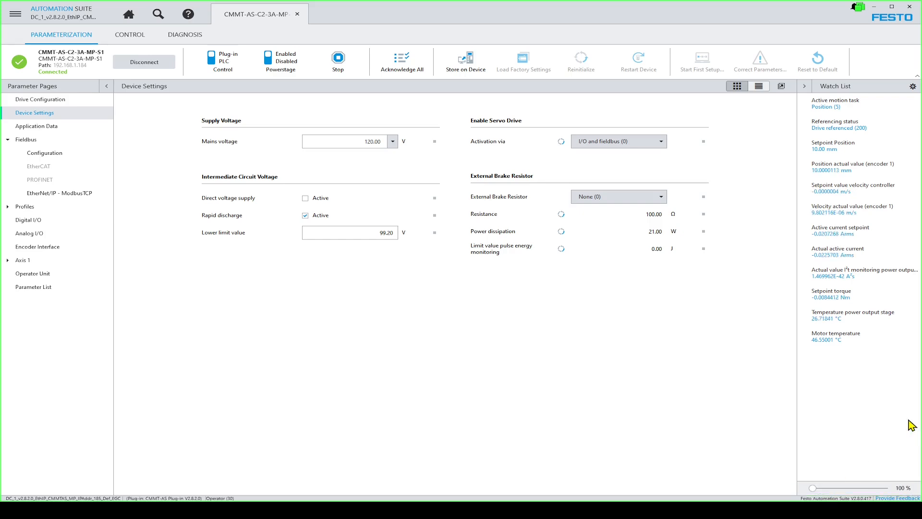
- Paste the copied application and plug-in version information into the project's description
{"action": "left_click", "coordinate": [16, 14]}
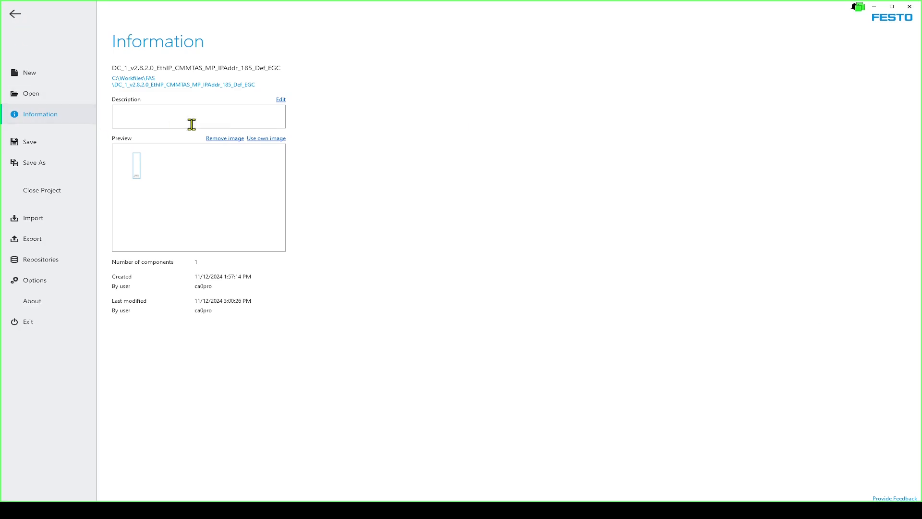
{"action": "left_click", "coordinate": [281, 100]}
{"action": "left_click", "coordinate": [280, 101]}
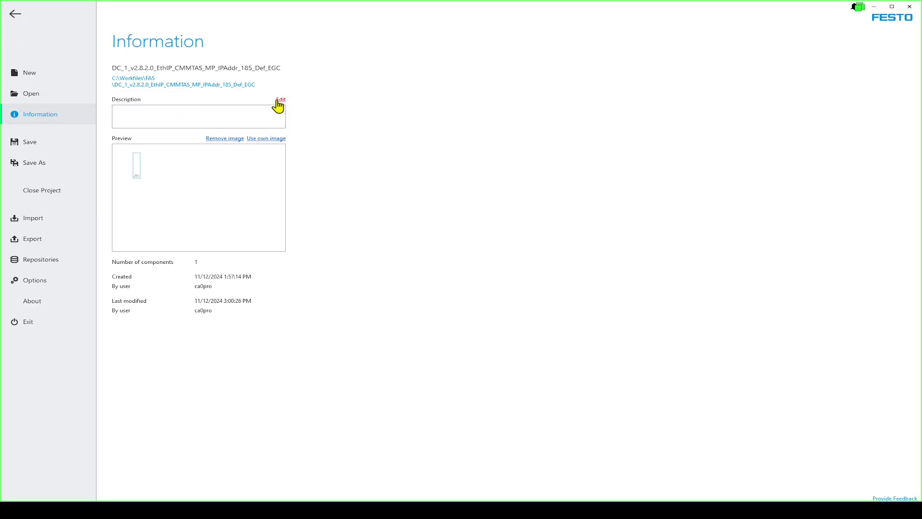
{"action": "right_click", "coordinate": [131, 109]}
{"action": "left_click", "coordinate": [153, 133]}
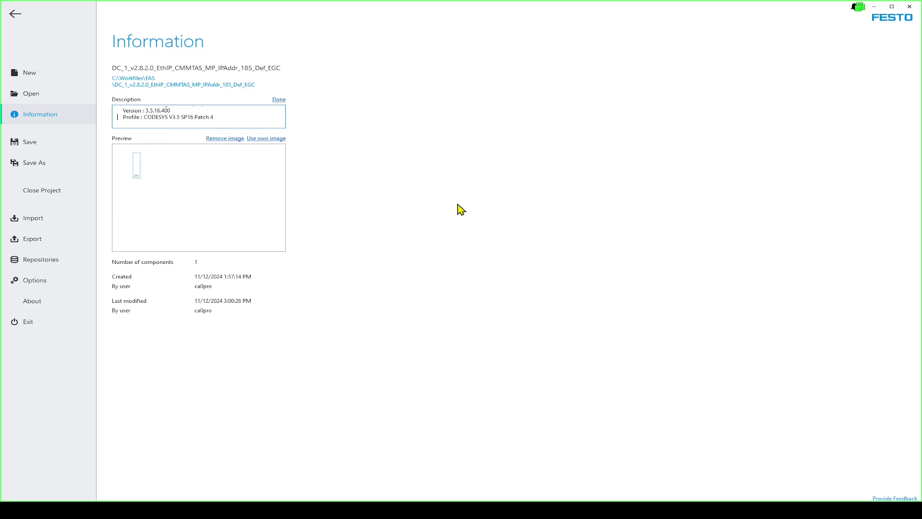
- Check the application version, installed plug-ins and running plug-ins in the project description, and save the project
{"action": "key", "text": "Up"}
{"action": "key", "text": "Up"}
{"action": "key", "text": "Up"}
{"action": "key", "text": "Up"}
{"action": "key", "text": "Up"}
{"action": "key", "text": "Up"}
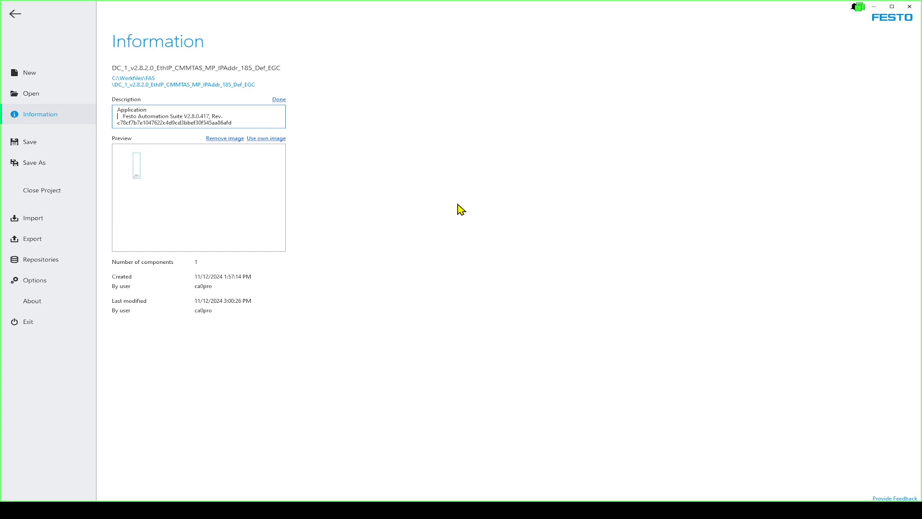
{"action": "key", "text": "Down"}
{"action": "key", "text": "Down"}
{"action": "key", "text": "Down"}
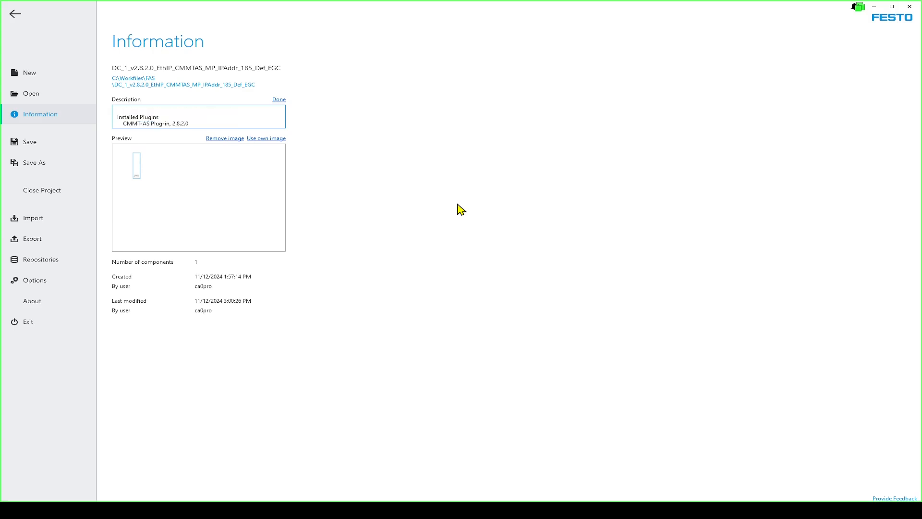
{"action": "key", "text": "Down"}
{"action": "key", "text": "Down"}
{"action": "key", "text": "Down"}
{"action": "key", "text": "Down"}
{"action": "key", "text": "Down"}
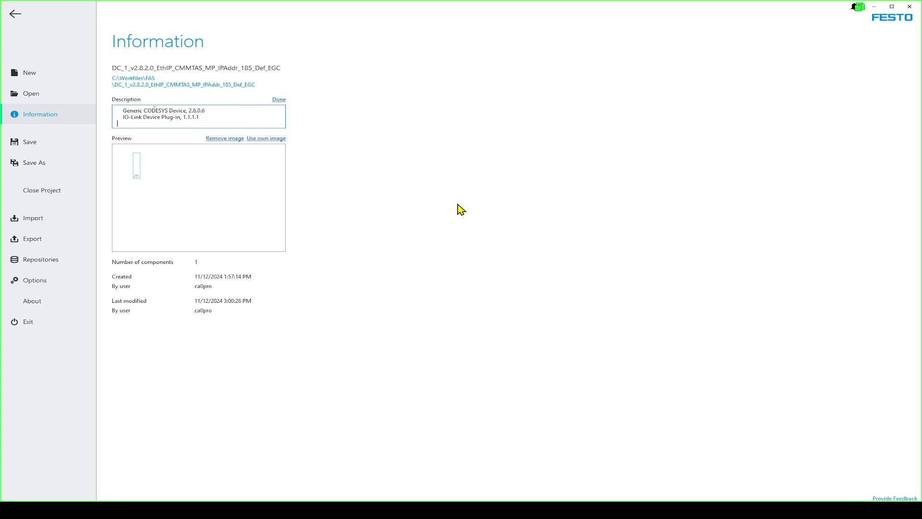
{"action": "key", "text": "Down"}
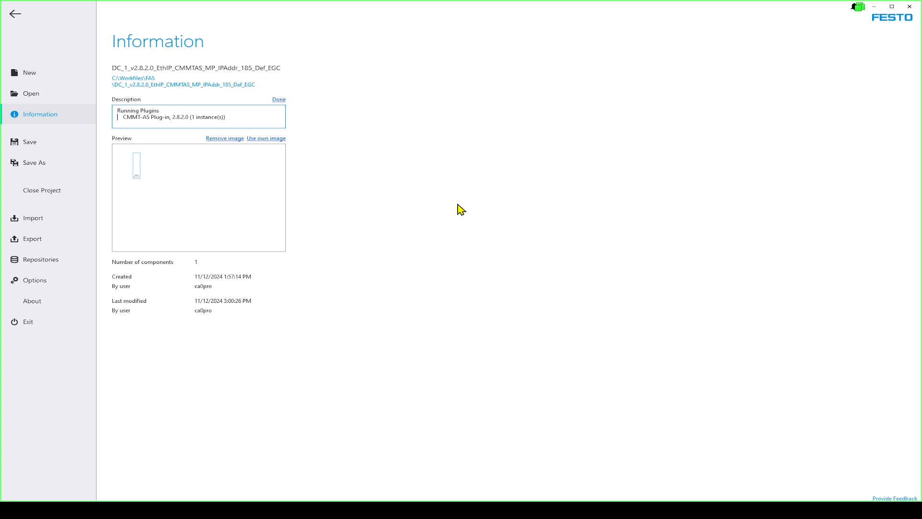
{"action": "left_click", "coordinate": [30, 143]}
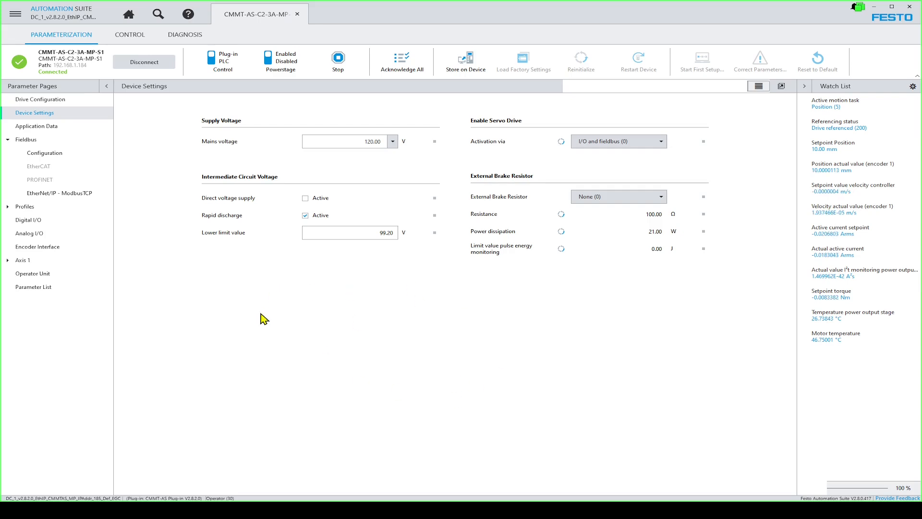
- View the drive's EtherNet/IP page, and in Logix Designer expand the CMMT_AS_Axis_X:I1 and CMMT_AS_Axis_X:O1 controller tags
{"action": "left_click", "coordinate": [54, 196]}
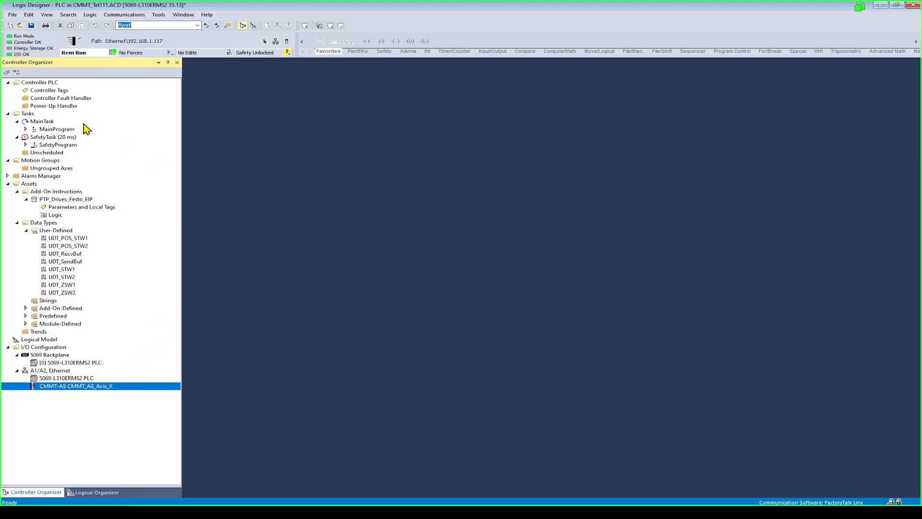
{"action": "left_click", "coordinate": [52, 91]}
{"action": "double_click", "coordinate": [52, 91]}
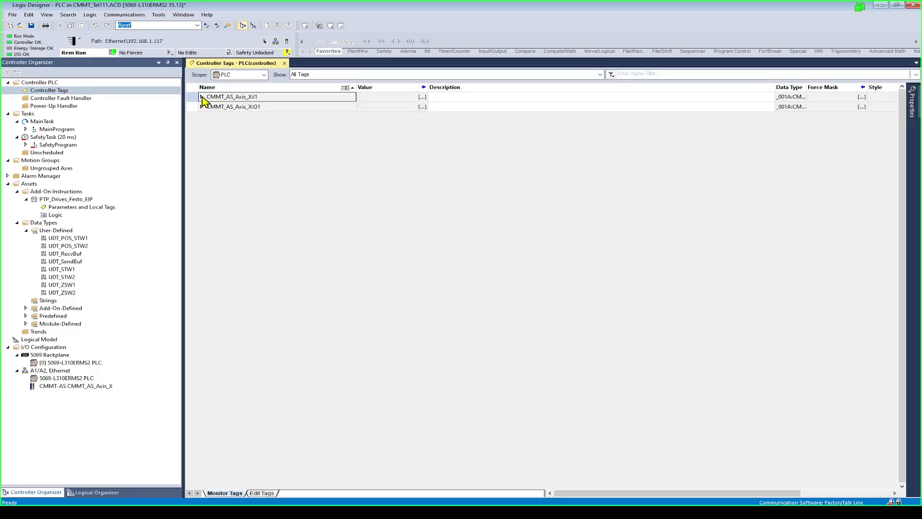
{"action": "left_click", "coordinate": [201, 96]}
{"action": "left_click", "coordinate": [324, 109]}
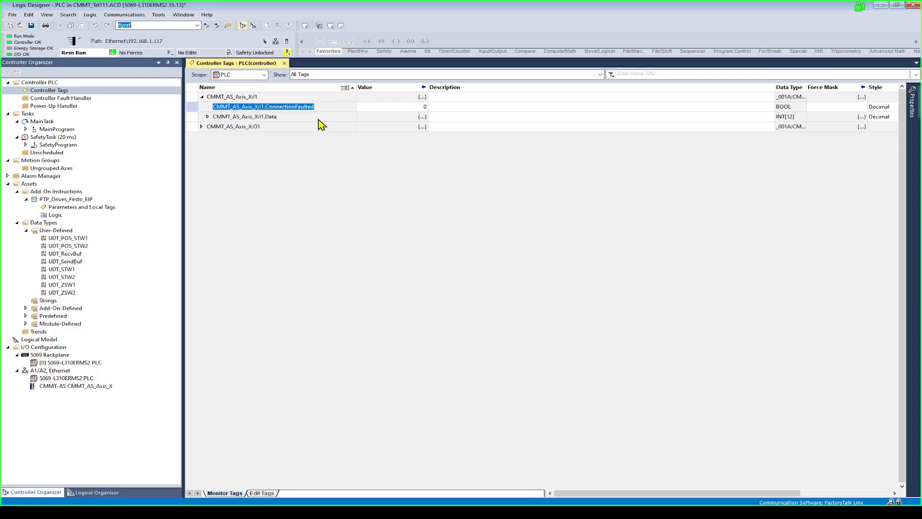
{"action": "left_click", "coordinate": [201, 127]}
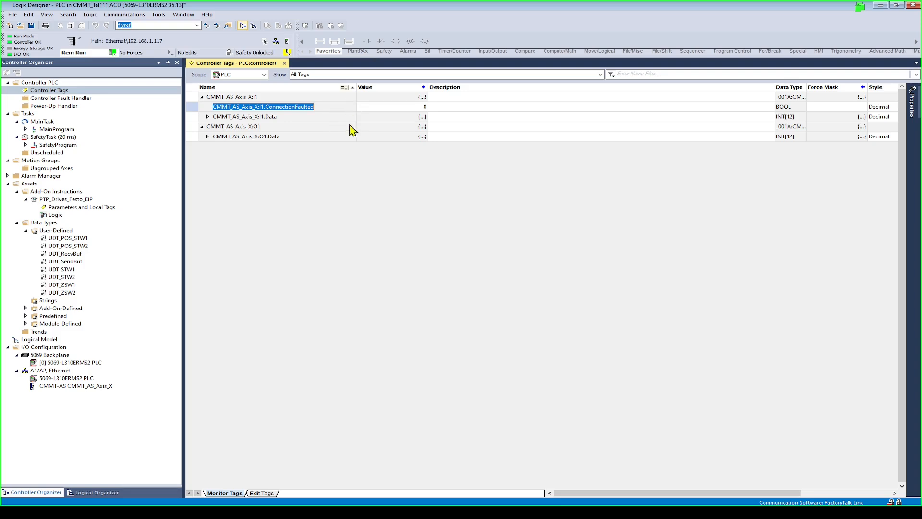
{"action": "key", "text": "Escape"}
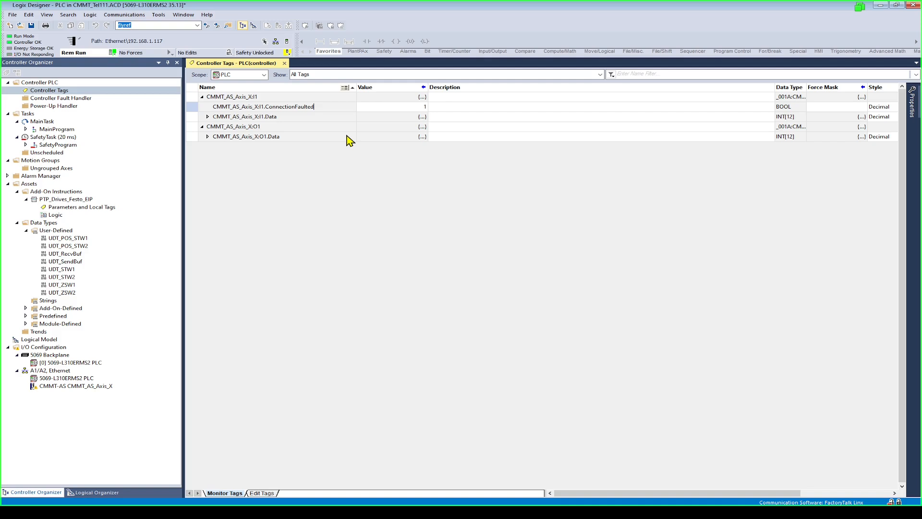
- Inspect the connection settings and module fault area of the CMMT_AS_Axis_X module, leaving its properties unchanged
{"action": "double_click", "coordinate": [38, 389]}
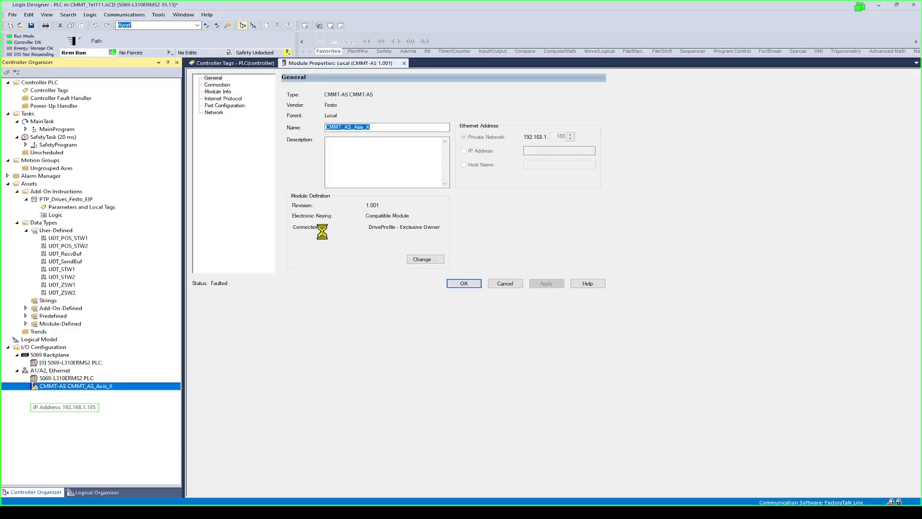
{"action": "left_click", "coordinate": [219, 85]}
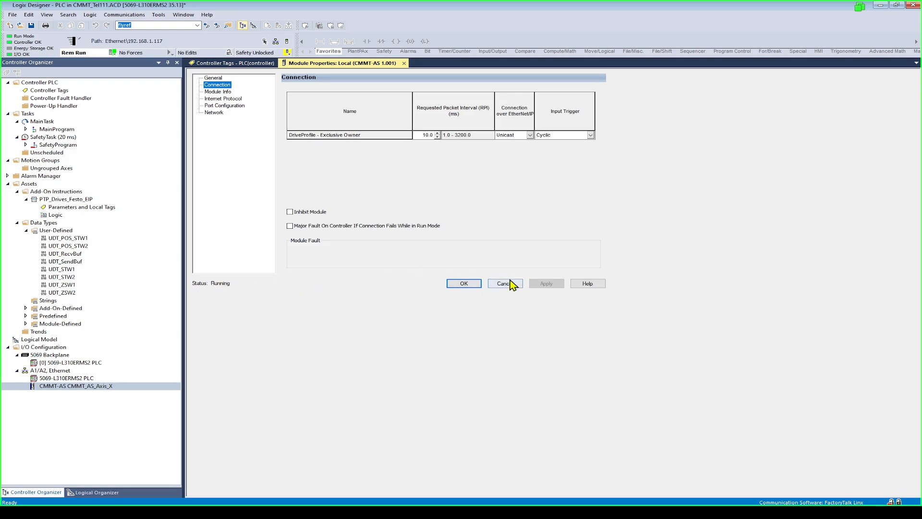
{"action": "left_click", "coordinate": [504, 284]}
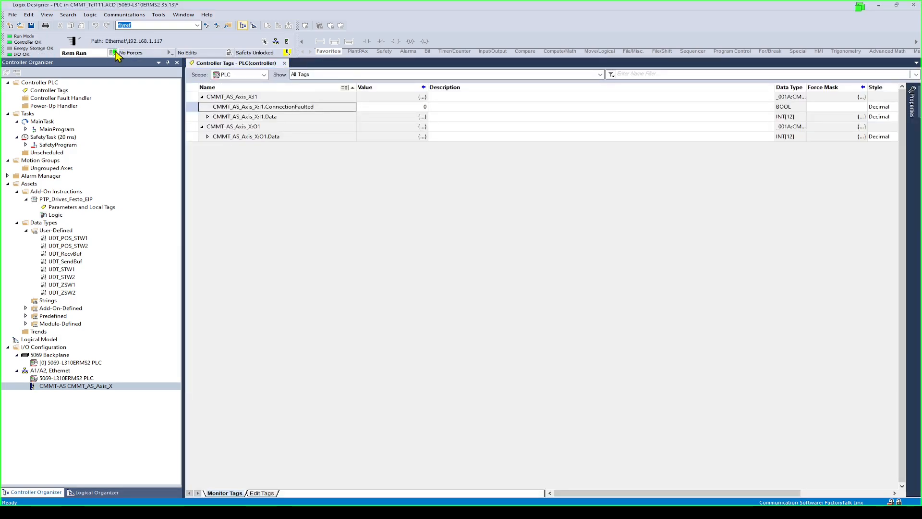
- Take the PLC project offline and check the IP address of the CMMT_AS_Axis_X module
{"action": "left_click", "coordinate": [116, 52]}
{"action": "left_click", "coordinate": [127, 61]}
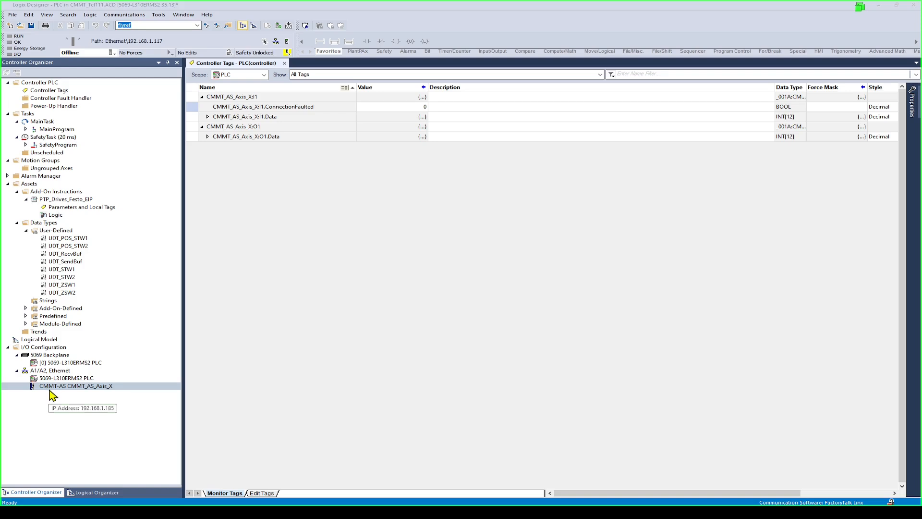
{"action": "mouse_move", "coordinate": [57, 392]}
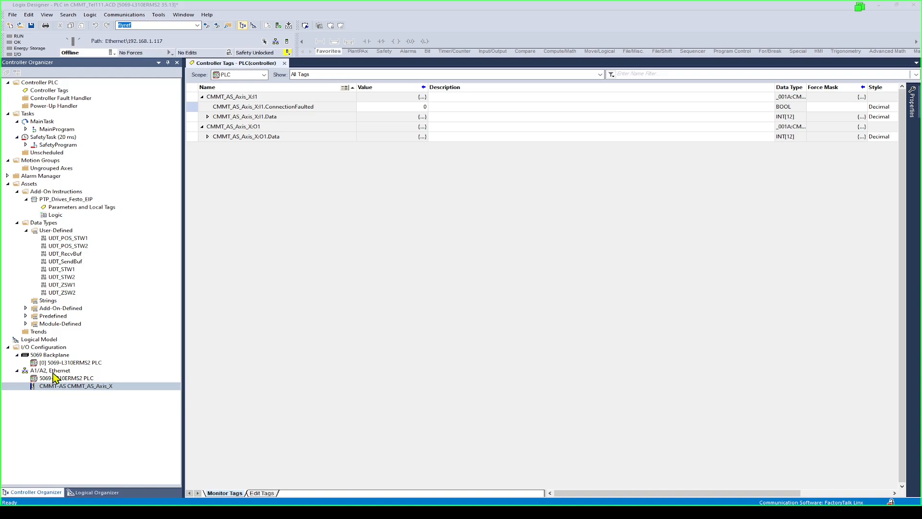
- Search for "generi" and add a generic ETHERNET-MODULE under A1/A2, Ethernet, entering CMMT as its name
{"action": "right_click", "coordinate": [65, 371]}
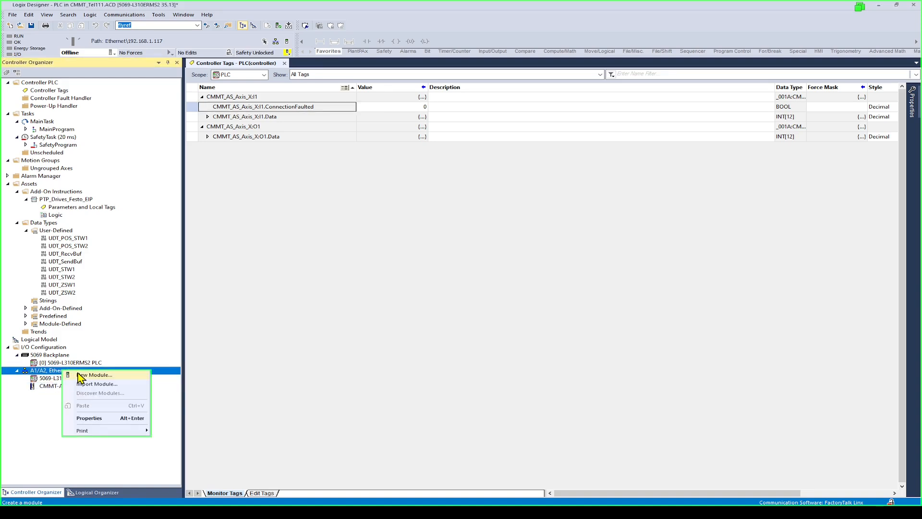
{"action": "left_click", "coordinate": [91, 375]}
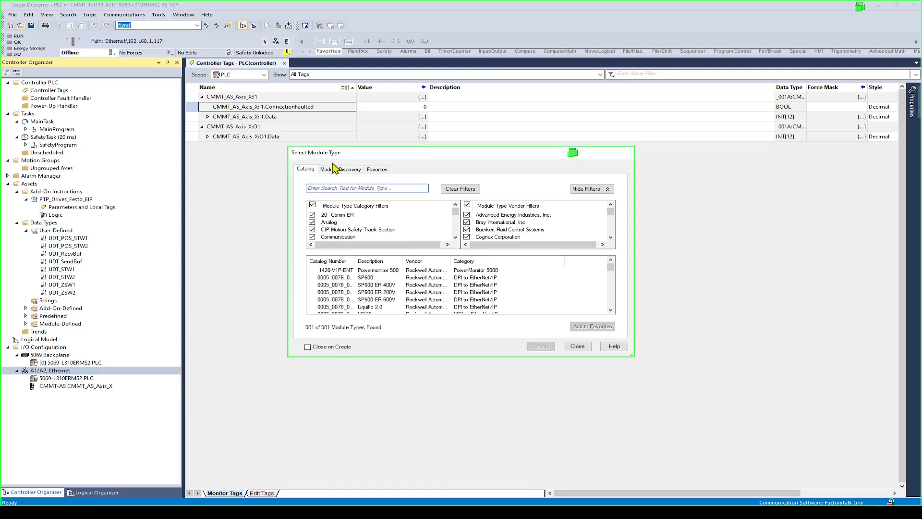
{"action": "left_click", "coordinate": [386, 188]}
{"action": "type", "text": "generi"}
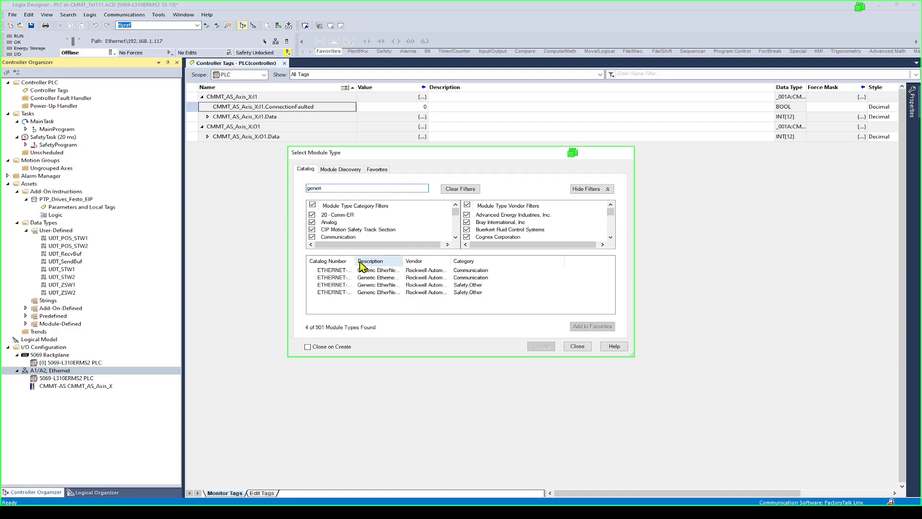
{"action": "left_click_drag", "start_coordinate": [355, 260], "coordinate": [451, 260]}
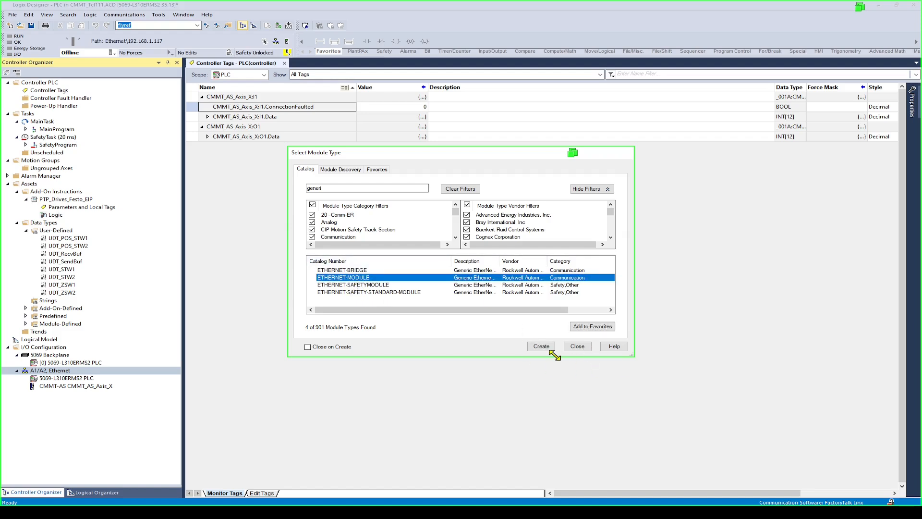
{"action": "left_click", "coordinate": [548, 350]}
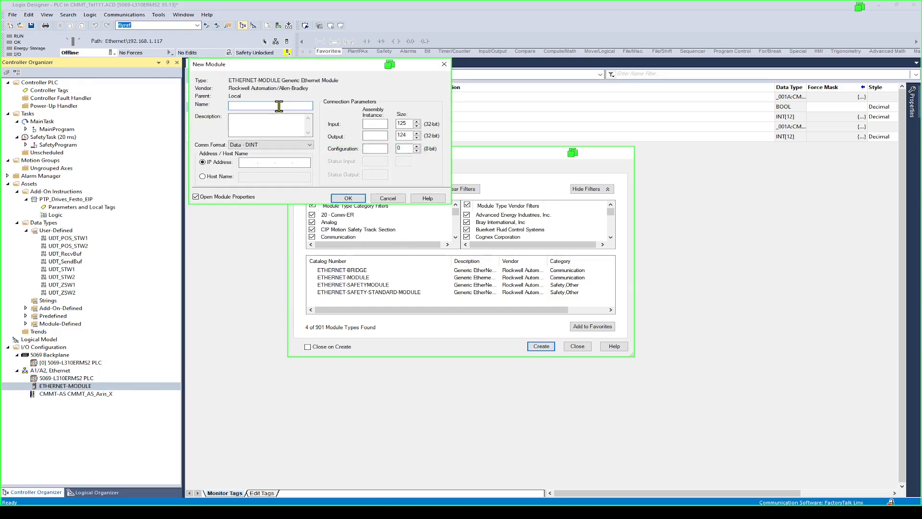
{"action": "type", "text": "CMMT"}
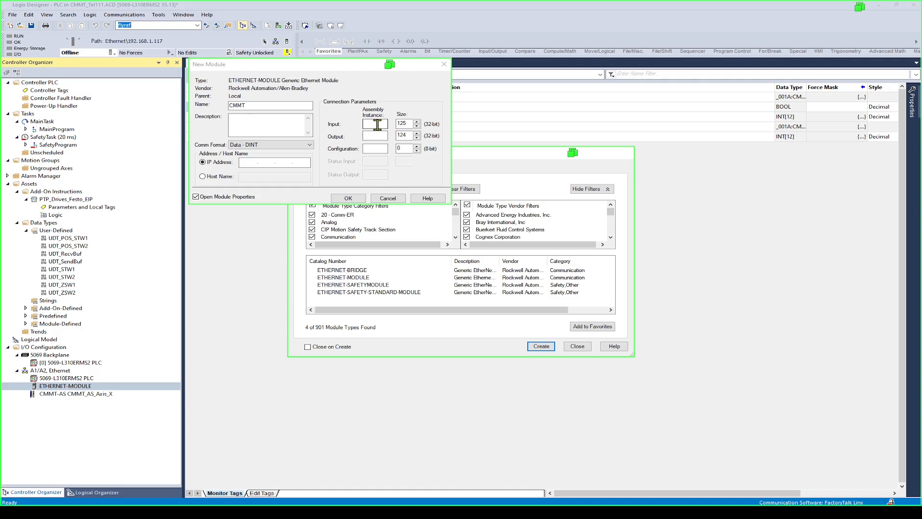
{"action": "left_click", "coordinate": [378, 124]}
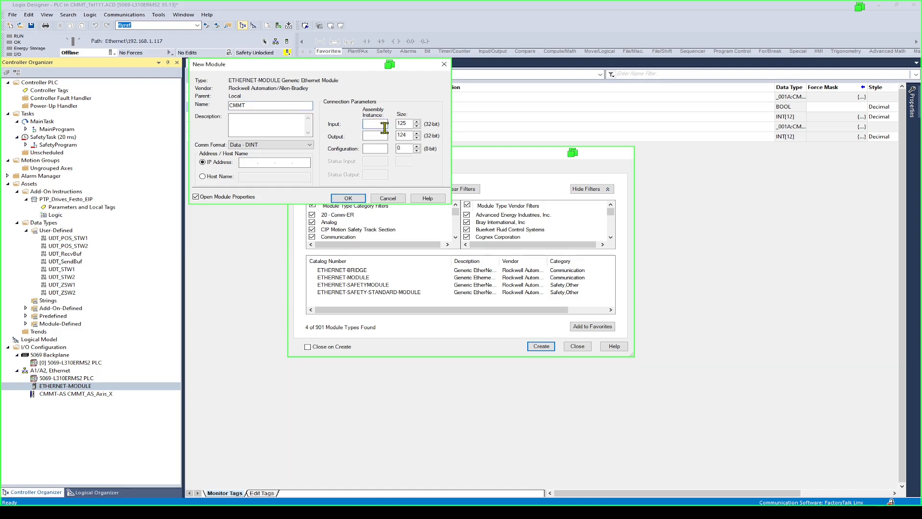
{"action": "type", "text": "101"}
{"action": "left_click", "coordinate": [383, 149]}
{"action": "type", "text": "102"}
{"action": "double_click", "coordinate": [401, 123]}
- Set the communication format to Data - INT and the assembly instances to 101 for input, 100 for output and 102 for configuration
{"action": "left_click", "coordinate": [303, 146]}
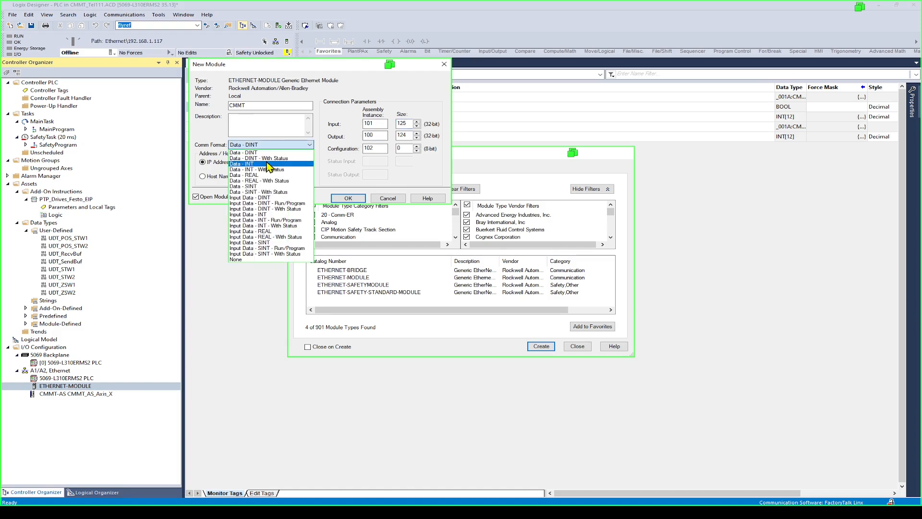
{"action": "left_click", "coordinate": [266, 165]}
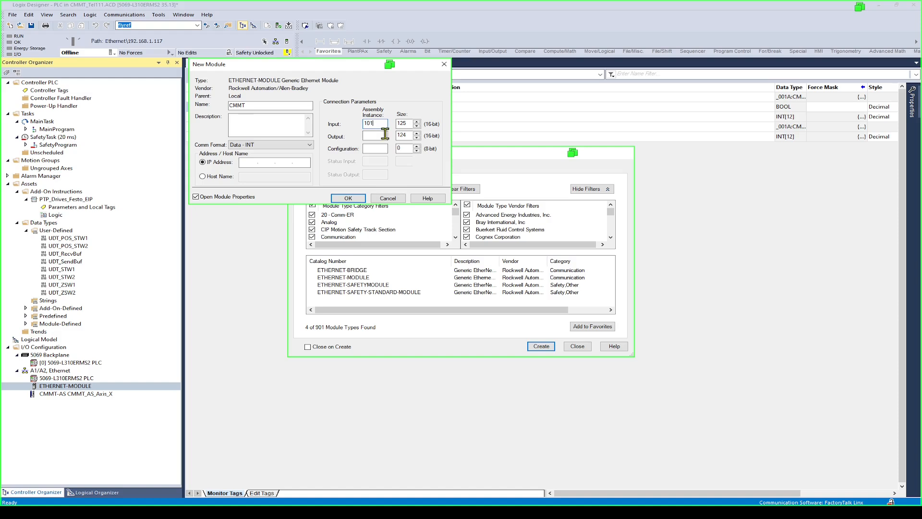
{"action": "left_click", "coordinate": [385, 135]}
{"action": "type", "text": "100"}
{"action": "left_click", "coordinate": [377, 150]}
{"action": "type", "text": "102"}
- Set both the input size and the output size of the module's connection parameters to 12
{"action": "double_click", "coordinate": [404, 123]}
{"action": "type", "text": "1"}
{"action": "double_click", "coordinate": [403, 135]}
{"action": "type", "text": "12"}
- Set the IP address to 192.168.1.177, change the name to CMMT_ST, and create the module with its default connection properties
{"action": "left_click", "coordinate": [289, 166]}
{"action": "type", "text": "192.168.1.177"}
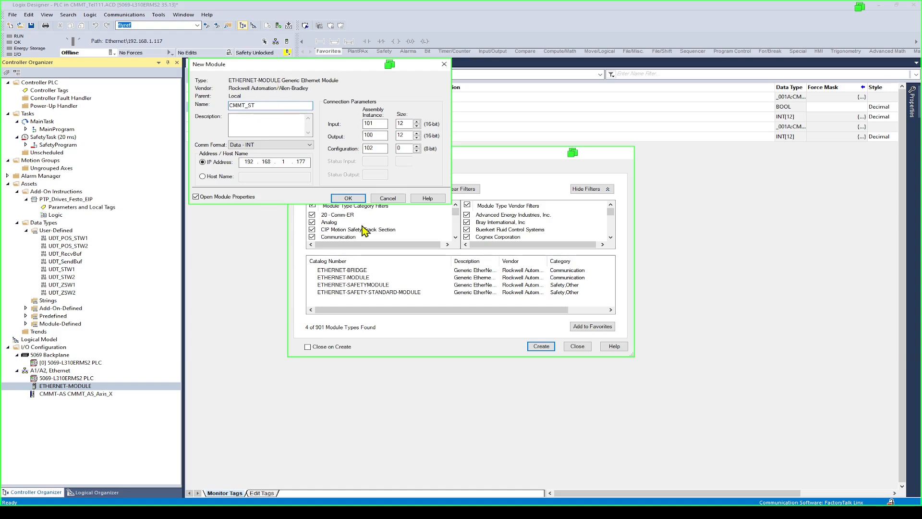
{"action": "left_click", "coordinate": [354, 201]}
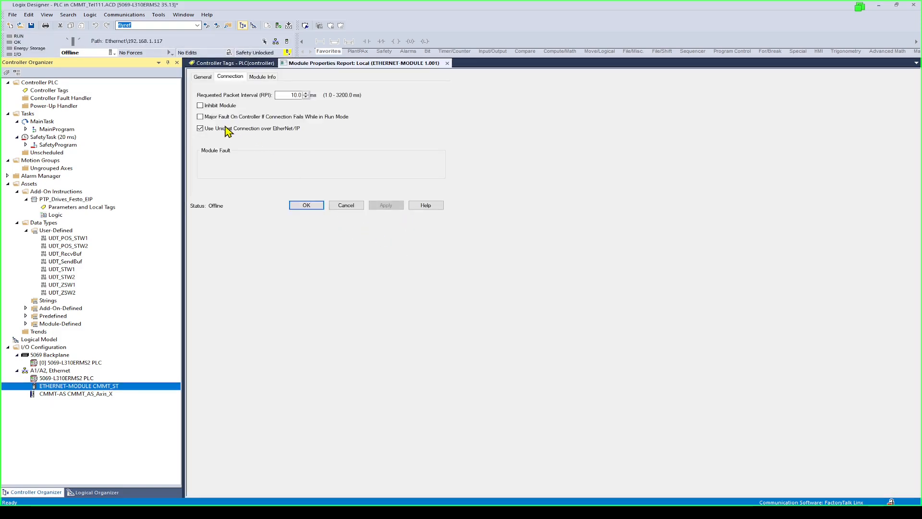
{"action": "left_click", "coordinate": [306, 206]}
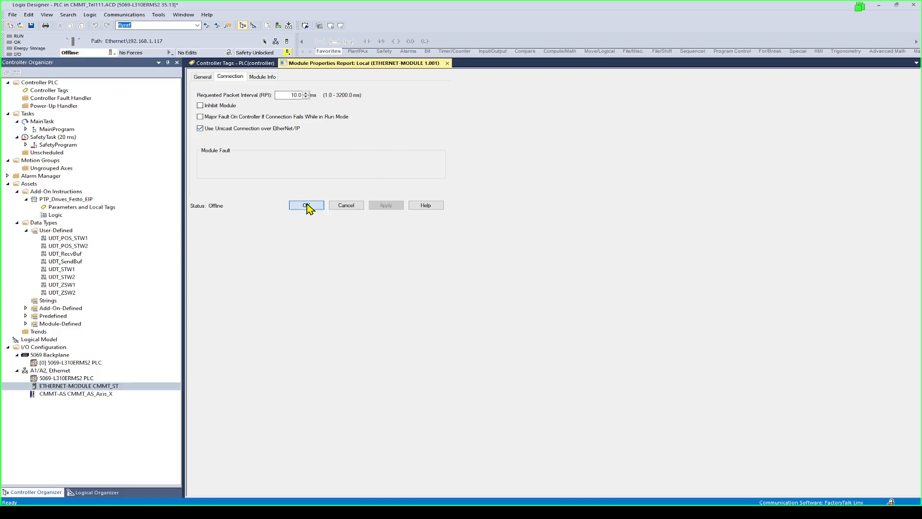
- Check the IP addresses of the CMMT_AS_Axis_X and CMMT_ST modules in the I/O configuration
{"action": "left_click", "coordinate": [95, 394]}
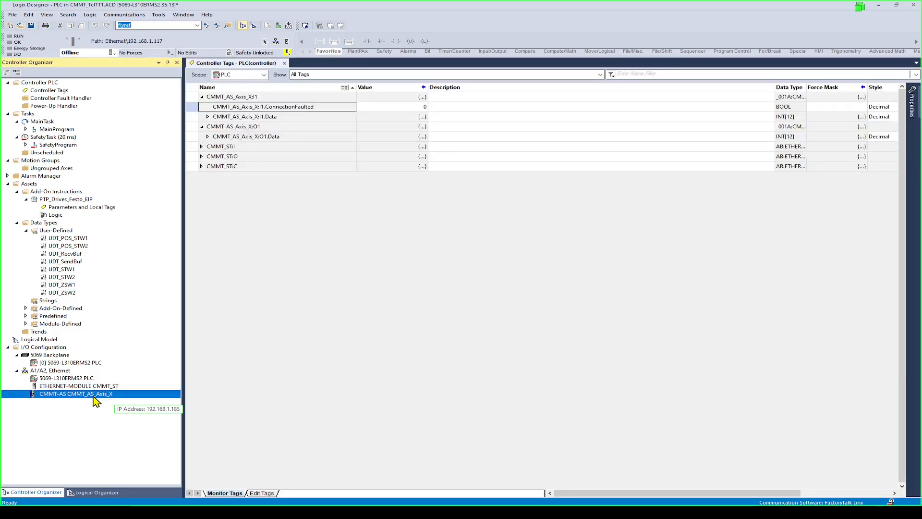
{"action": "left_click", "coordinate": [98, 387]}
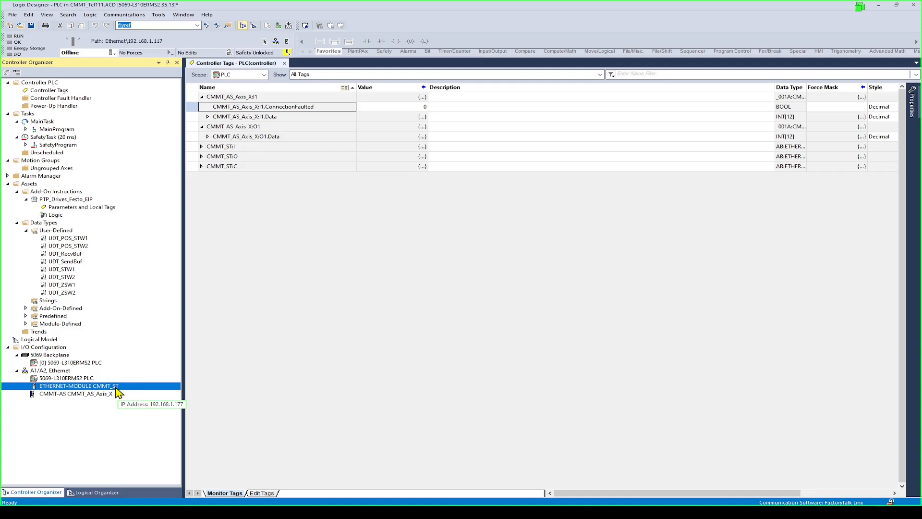
- Add a ladder diagram routine named C618_Status_CMMT_AS to MainProgram and open it
{"action": "left_click", "coordinate": [26, 129]}
{"action": "left_click", "coordinate": [76, 146]}
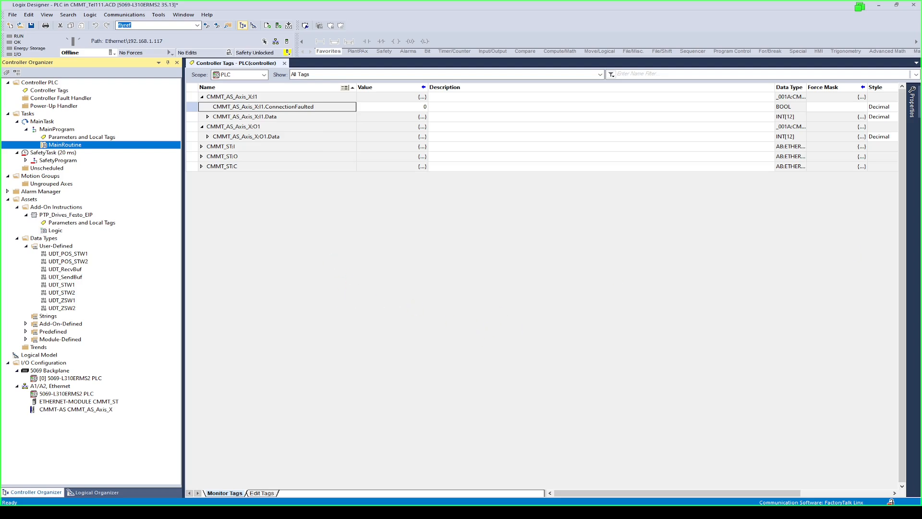
{"action": "left_click", "coordinate": [47, 131]}
{"action": "right_click", "coordinate": [48, 130]}
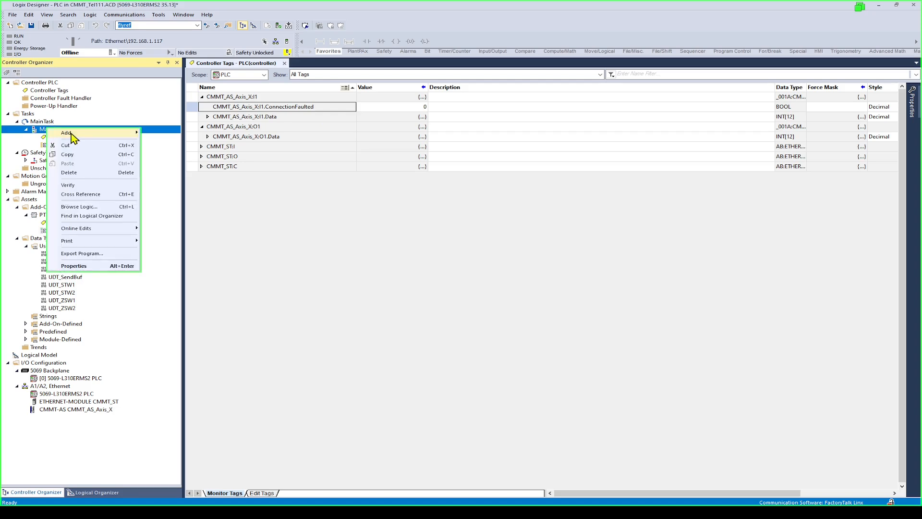
{"action": "mouse_move", "coordinate": [92, 138]}
{"action": "left_click", "coordinate": [172, 133]}
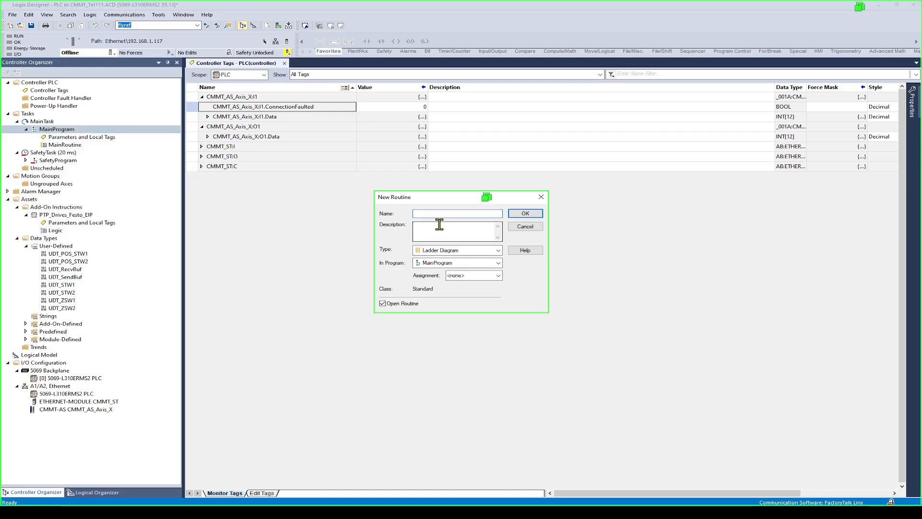
{"action": "type", "text": "C618_Status_CMMT_AS"}
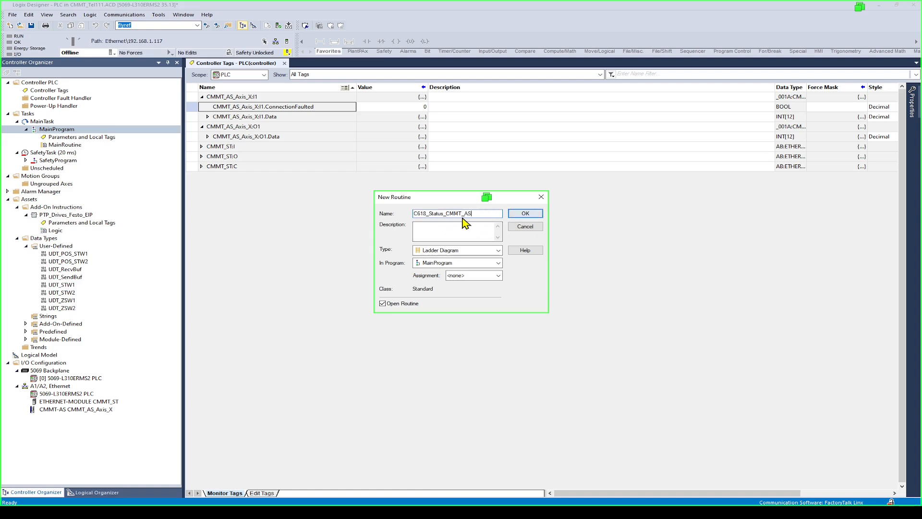
{"action": "left_click", "coordinate": [533, 220]}
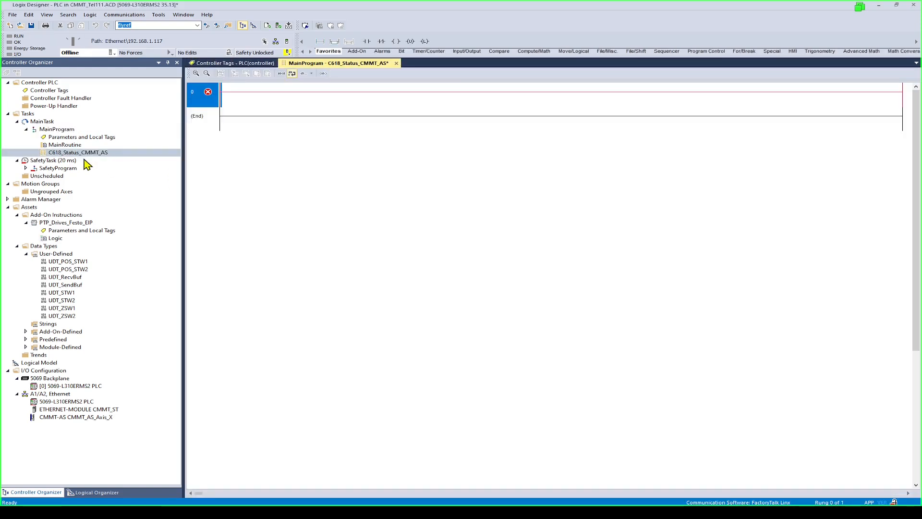
{"action": "double_click", "coordinate": [88, 153]}
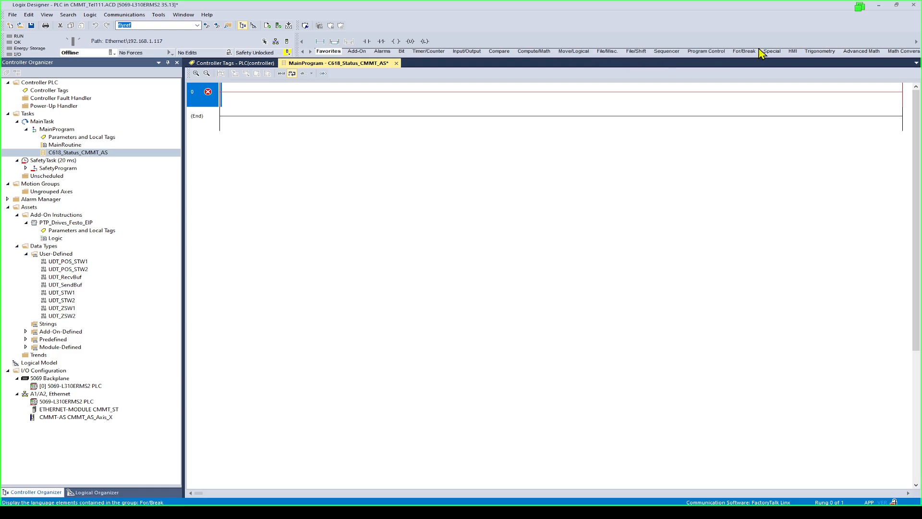
- Insert a GSV instruction on rung 0 of the C618_Status_CMMT_AS routine
{"action": "left_click", "coordinate": [788, 53]}
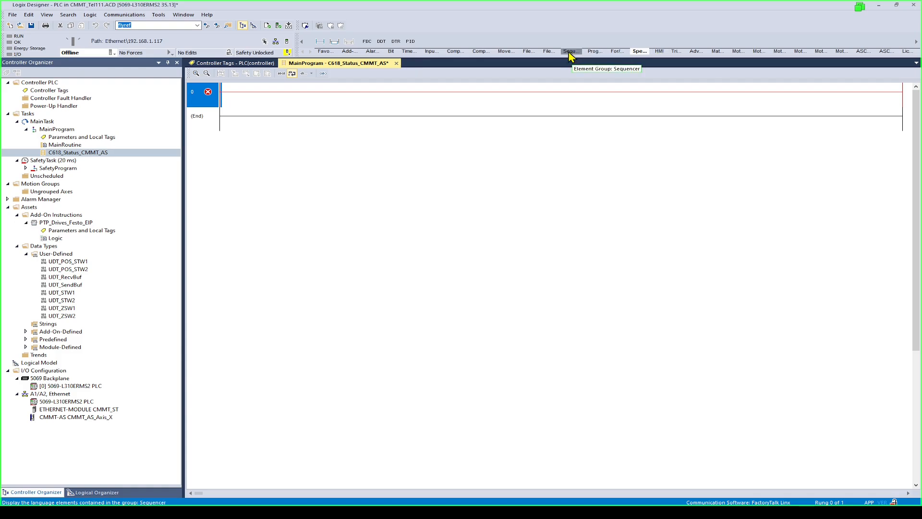
{"action": "left_click", "coordinate": [596, 53]}
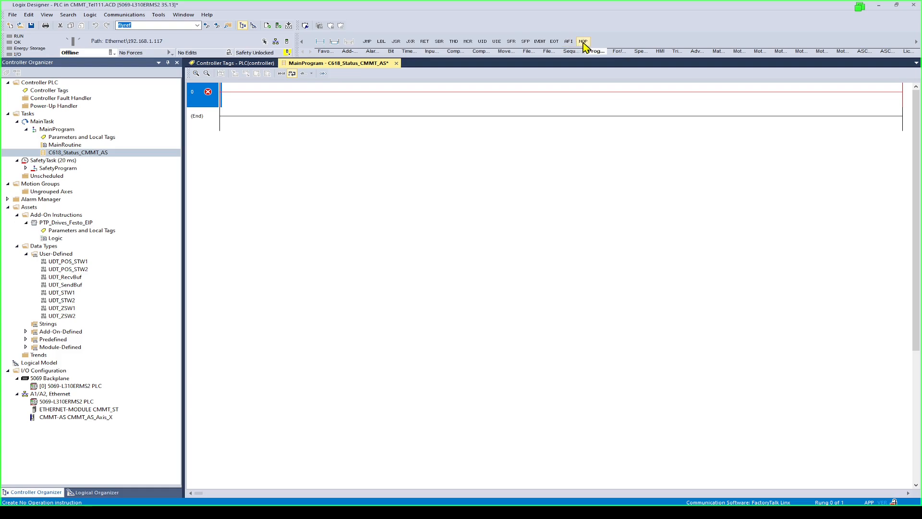
{"action": "double_click", "coordinate": [206, 104]}
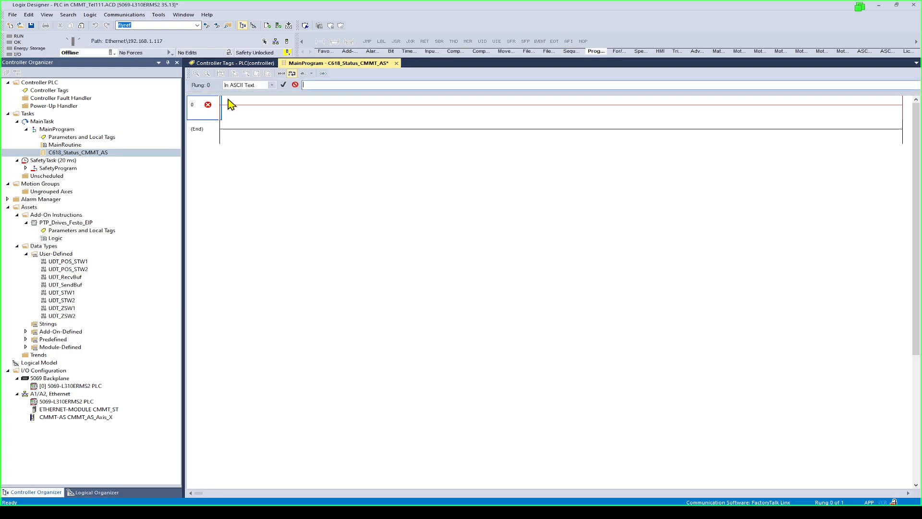
{"action": "type", "text": "gsv"}
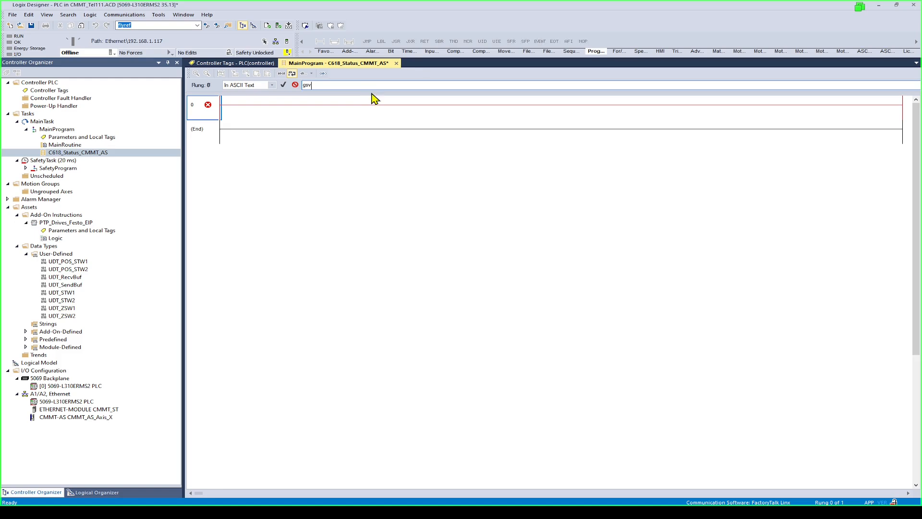
{"action": "key", "text": "Return"}
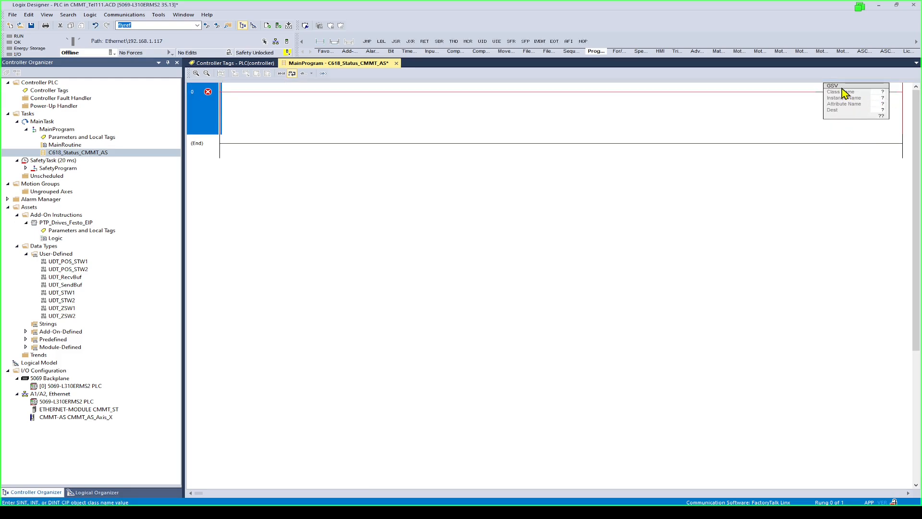
- Set the class name of the GSV instruction to Module
{"action": "left_click", "coordinate": [838, 90]}
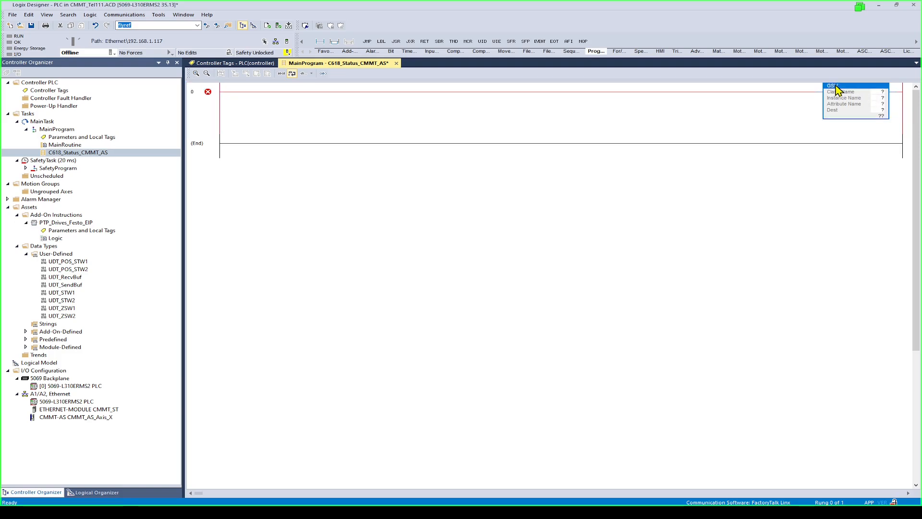
{"action": "double_click", "coordinate": [837, 90]}
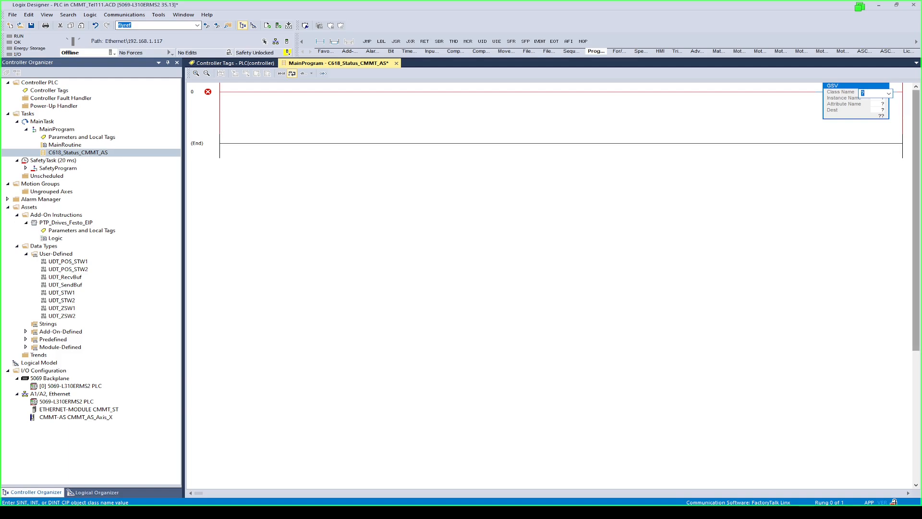
{"action": "left_click", "coordinate": [889, 94]}
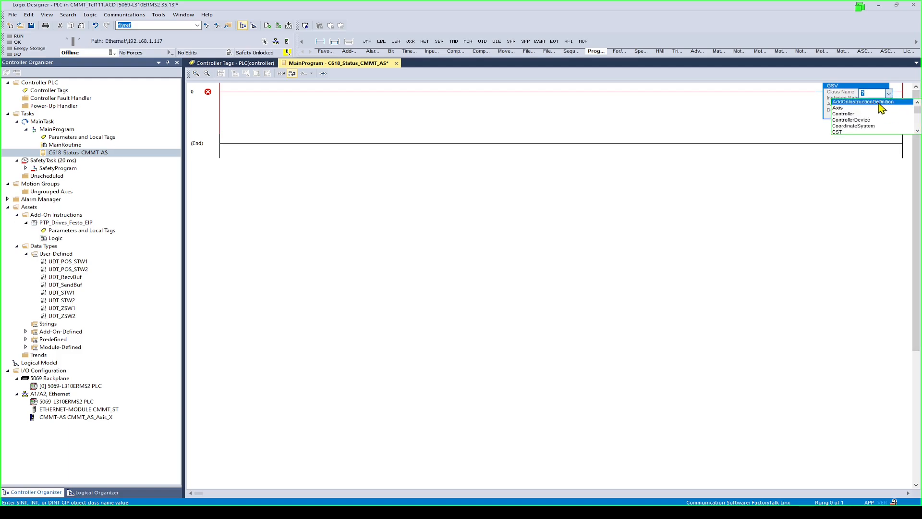
{"action": "left_click", "coordinate": [918, 121]}
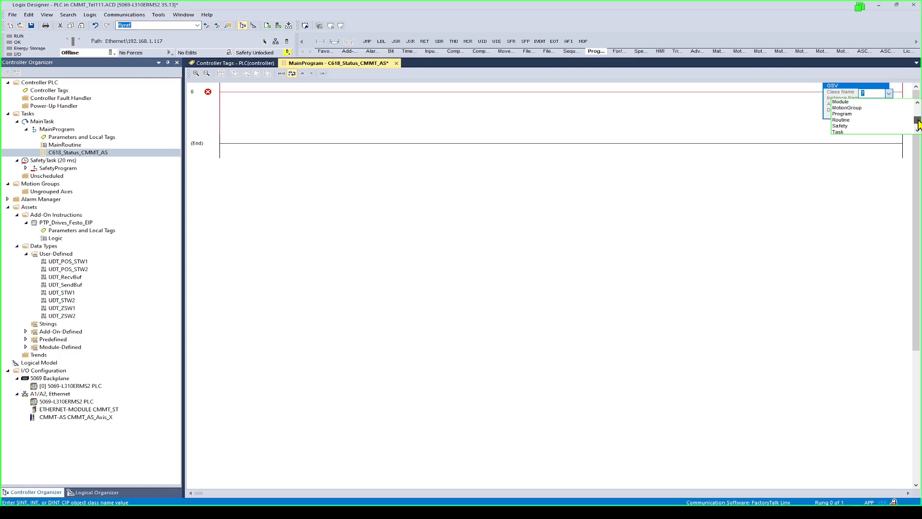
{"action": "left_click", "coordinate": [874, 106]}
{"action": "left_click", "coordinate": [882, 104]}
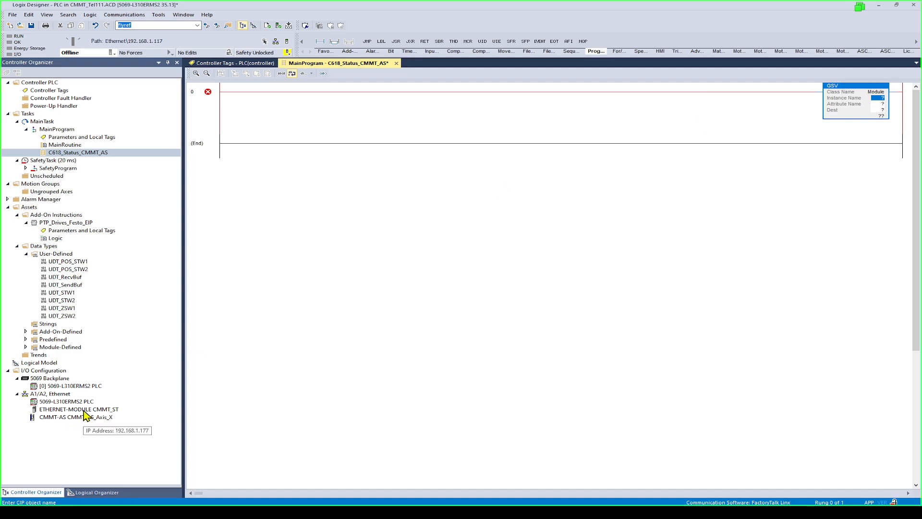
- Assign the CMMT_ST module as the GSV instruction's instance name and select its attribute name
{"action": "double_click", "coordinate": [879, 99]}
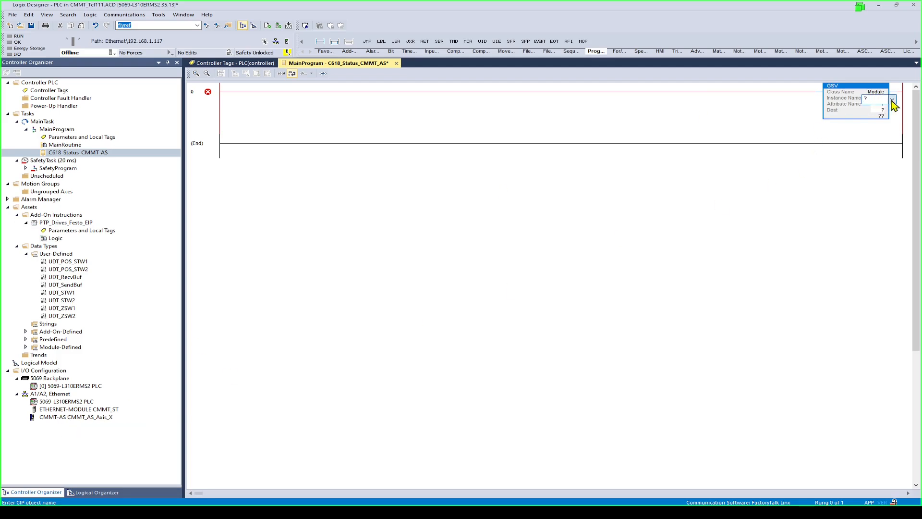
{"action": "left_click", "coordinate": [892, 101]}
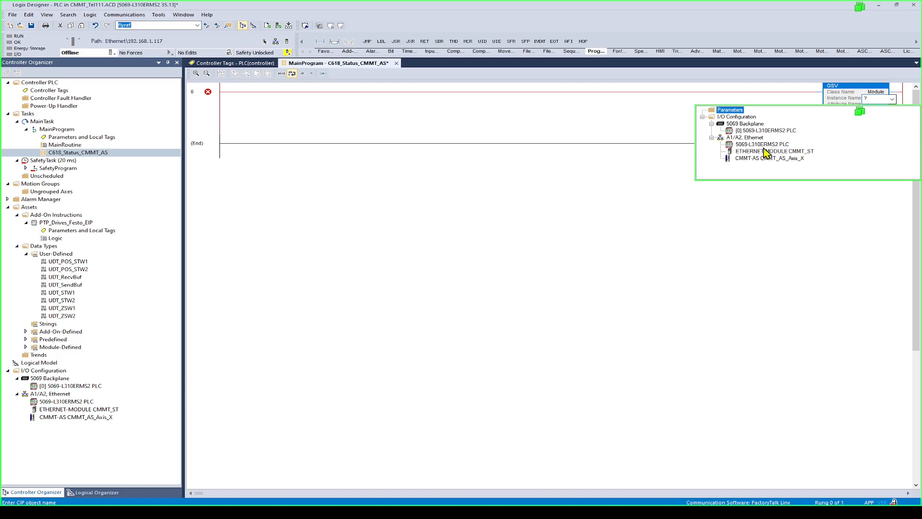
{"action": "left_click", "coordinate": [795, 152]}
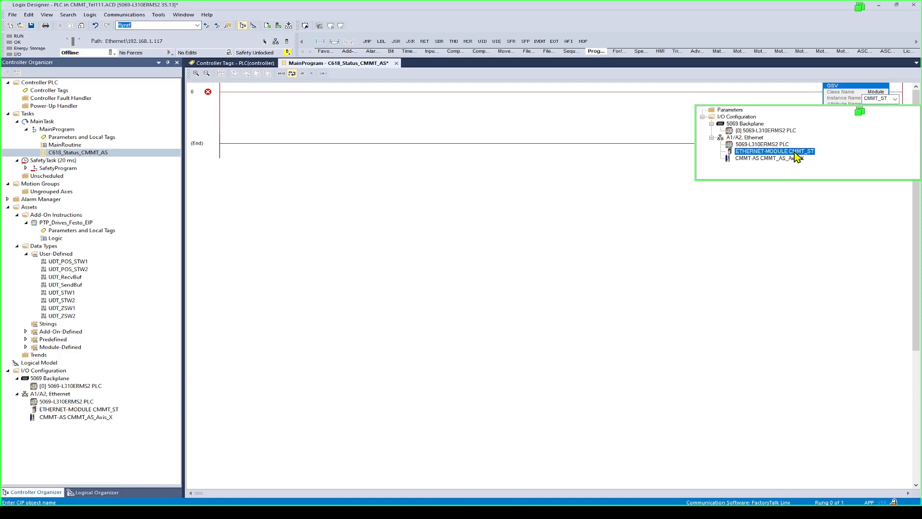
{"action": "left_click", "coordinate": [844, 108]}
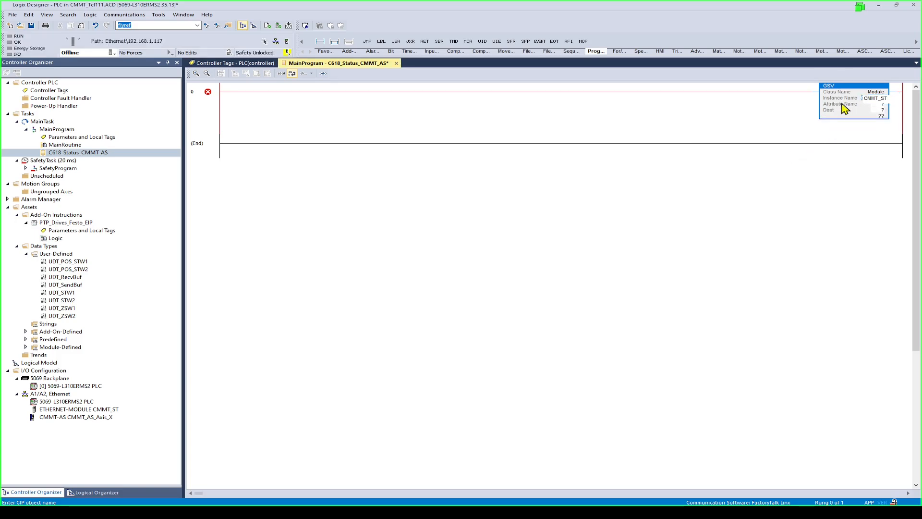
{"action": "left_click", "coordinate": [880, 104]}
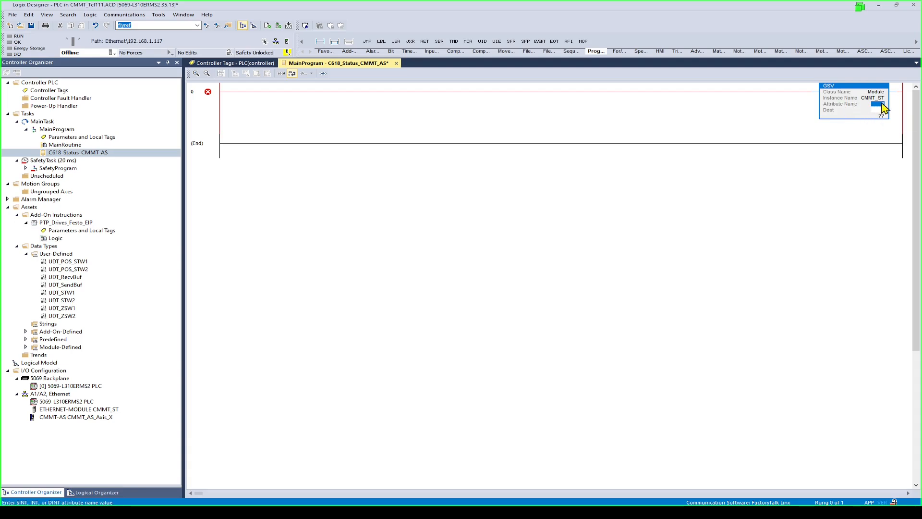
- Set the GSV instruction's attribute name to FaultCode and its destination to CMMT_Device_Status
{"action": "left_click", "coordinate": [881, 103]}
{"action": "left_click", "coordinate": [890, 106]}
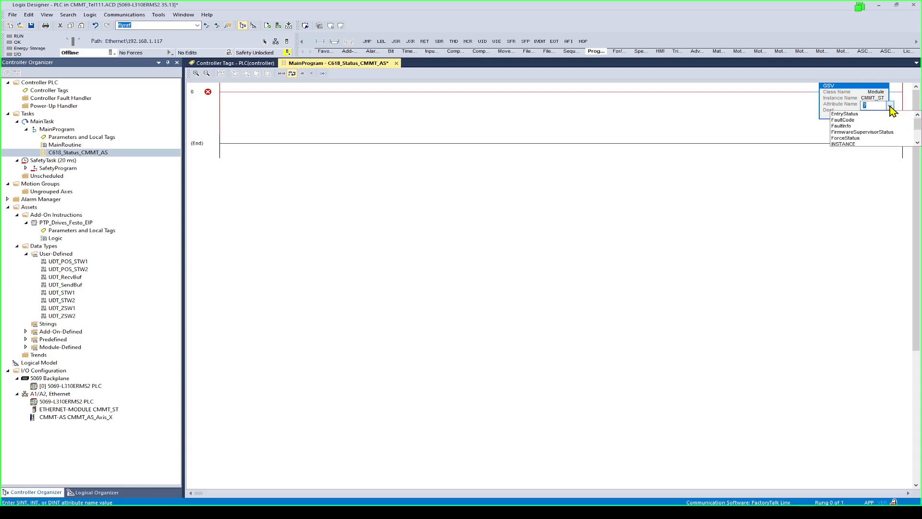
{"action": "left_click", "coordinate": [848, 119]}
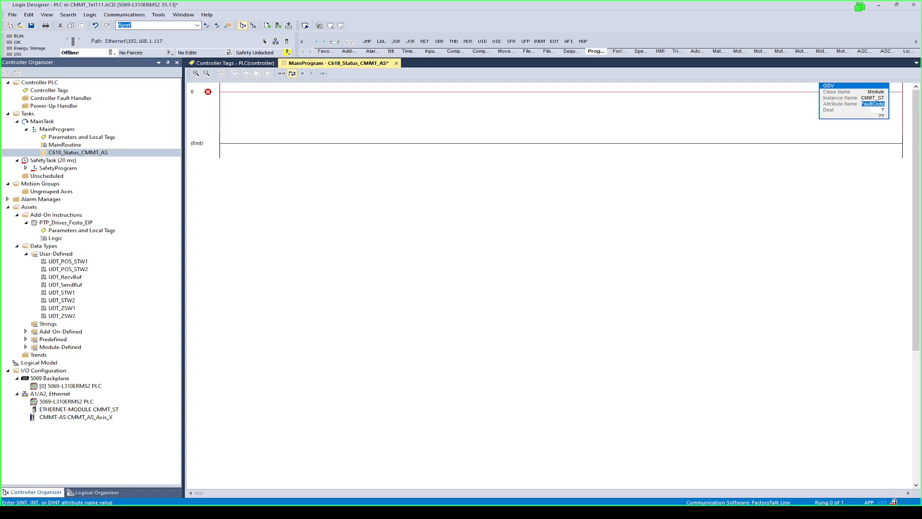
{"action": "double_click", "coordinate": [878, 114]}
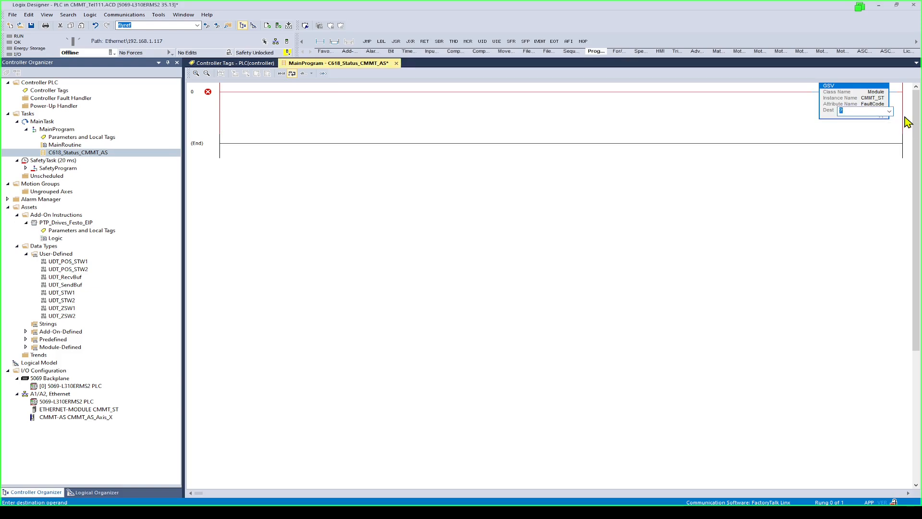
{"action": "type", "text": "Device_Status"}
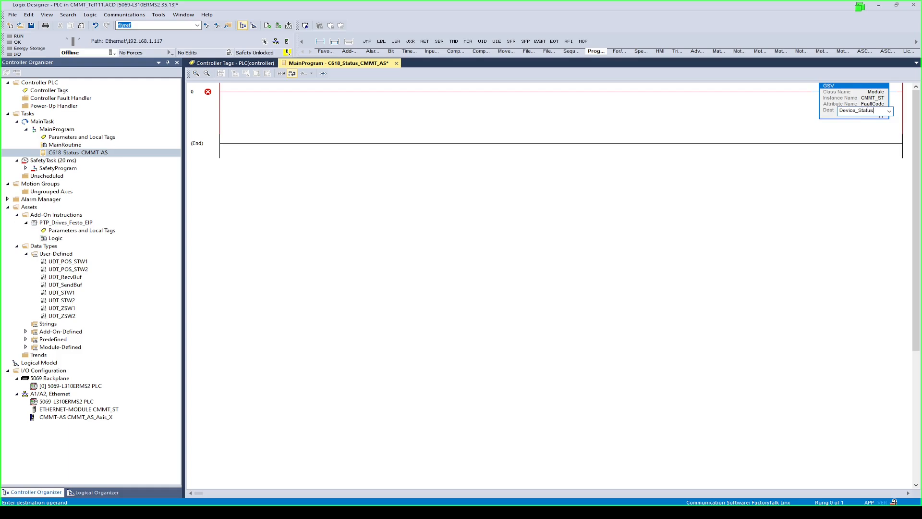
{"action": "type", "text": "CMMT_"}
{"action": "key", "text": "Return"}
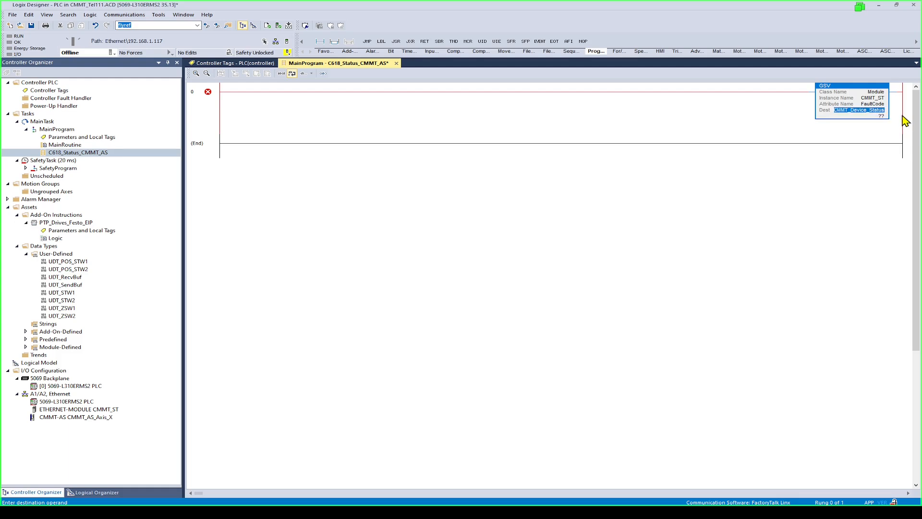
- Create the CMMT_Device_Status tag from the GSV destination with data type DINT
{"action": "right_click", "coordinate": [886, 110]}
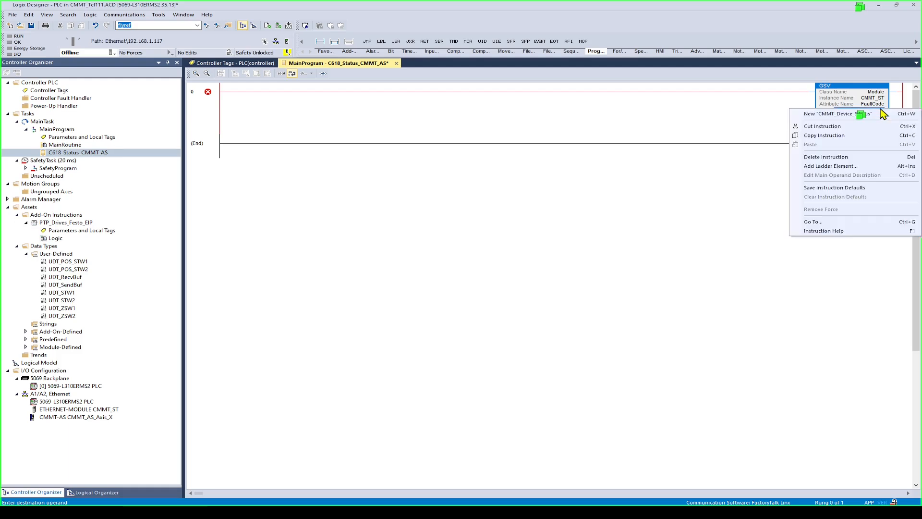
{"action": "left_click", "coordinate": [851, 115]}
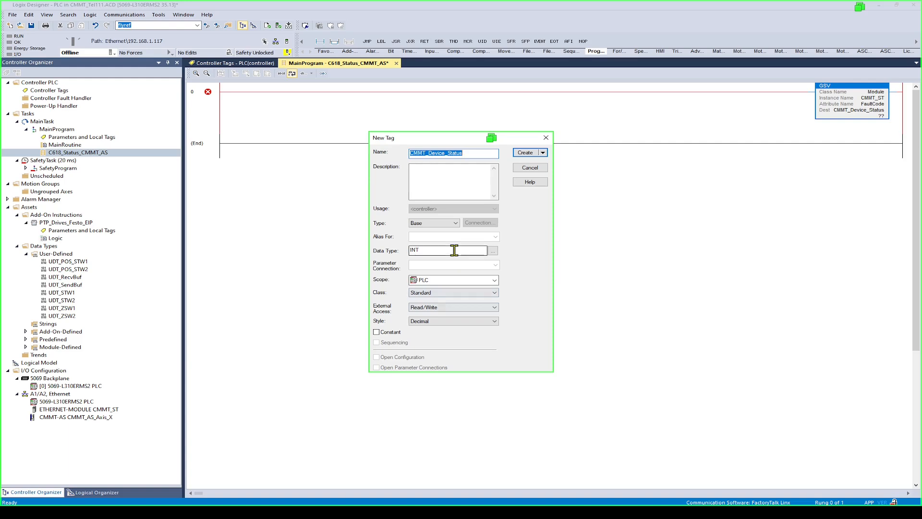
{"action": "left_click", "coordinate": [451, 250]}
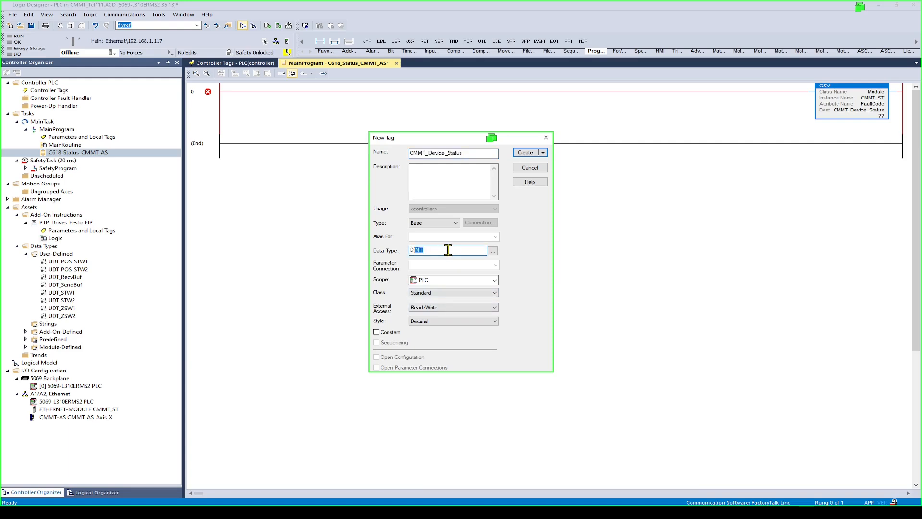
{"action": "type", "text": "D"}
{"action": "left_click", "coordinate": [525, 155]}
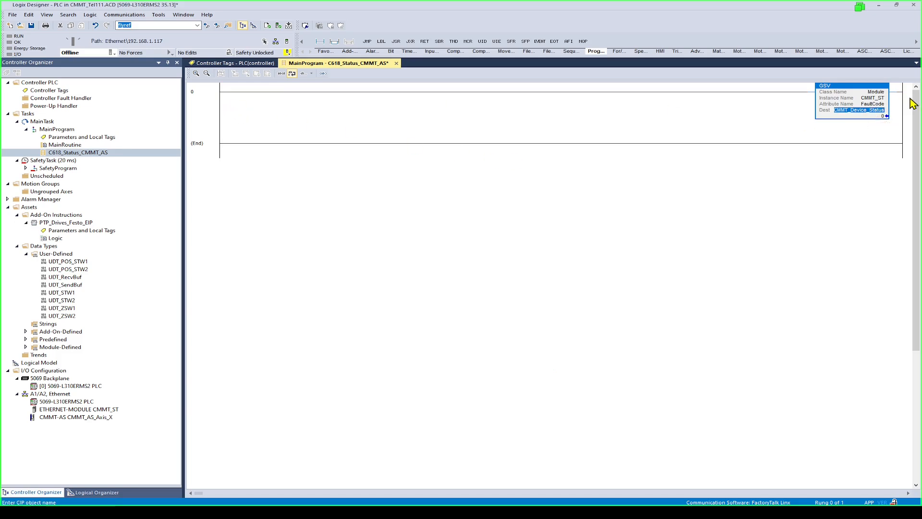
{"action": "left_click", "coordinate": [873, 104]}
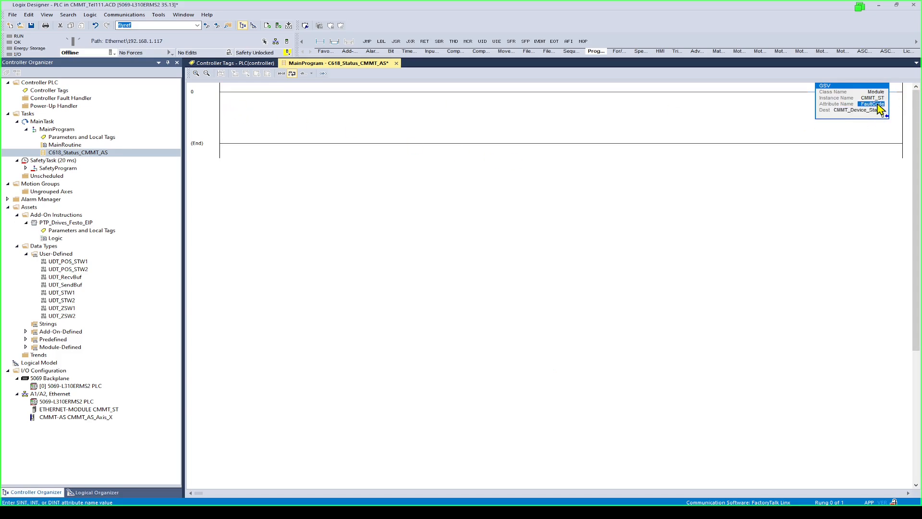
- Add a parallel branch around the GSV instruction on rung 0
{"action": "left_click", "coordinate": [214, 103]}
{"action": "left_click", "coordinate": [334, 41]}
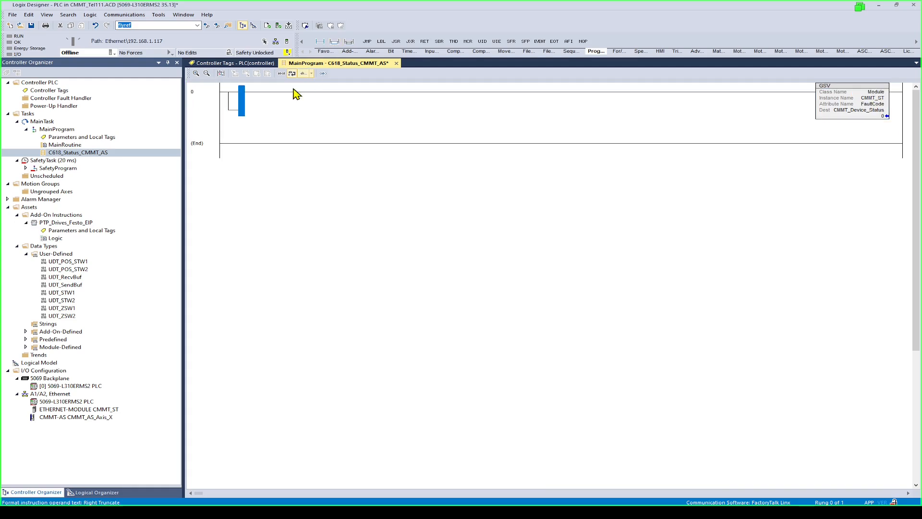
{"action": "mouse_move", "coordinate": [242, 98]}
{"action": "left_mouse_down"}
{"action": "mouse_move", "coordinate": [848, 112]}
{"action": "mouse_move", "coordinate": [894, 96]}
{"action": "left_mouse_up"}
- Insert an EQU instruction on the lower branch and assign CMMT_Device_Status as its Source A
{"action": "left_click", "coordinate": [792, 137]}
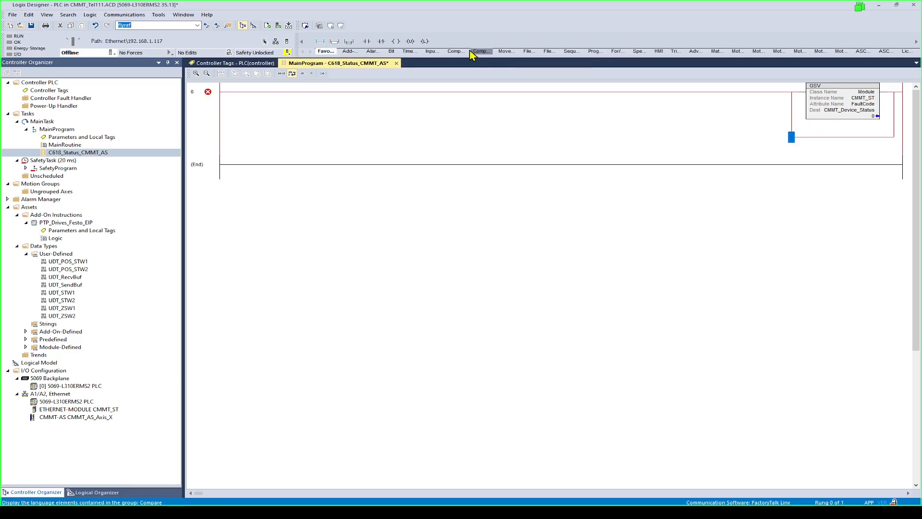
{"action": "left_click", "coordinate": [595, 50]}
{"action": "double_click", "coordinate": [792, 138]}
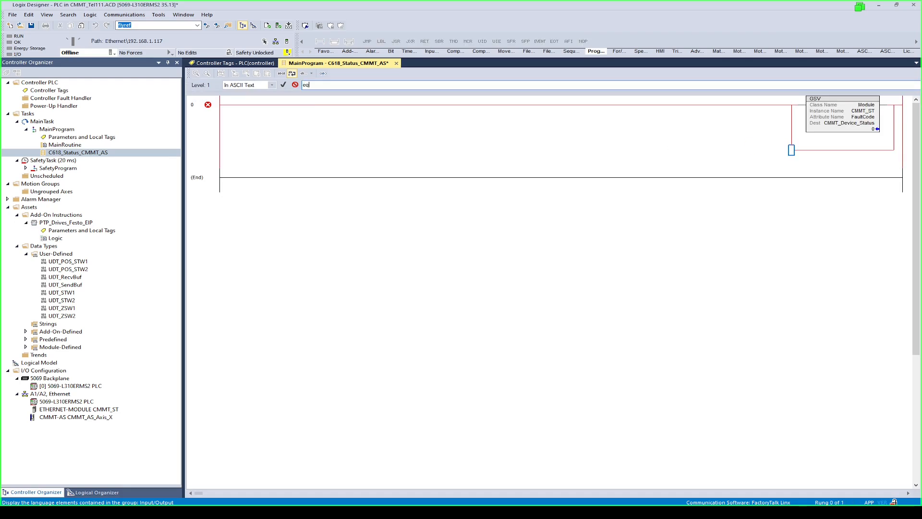
{"action": "key", "text": "Return"}
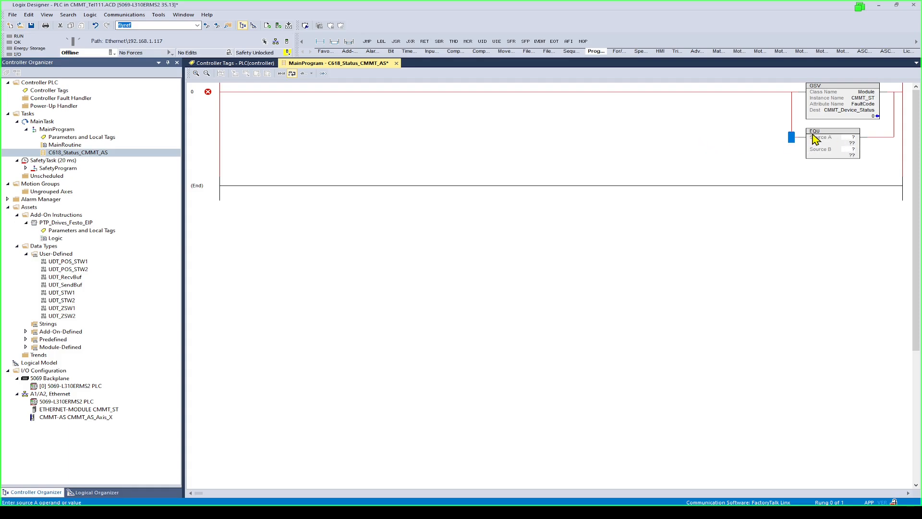
{"action": "left_click", "coordinate": [857, 112]}
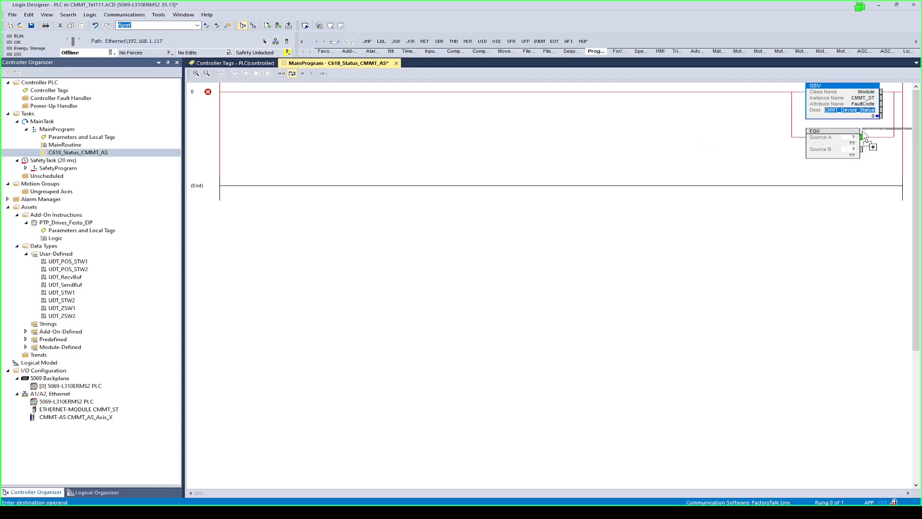
{"action": "left_click_drag", "start_coordinate": [863, 133], "coordinate": [862, 135]}
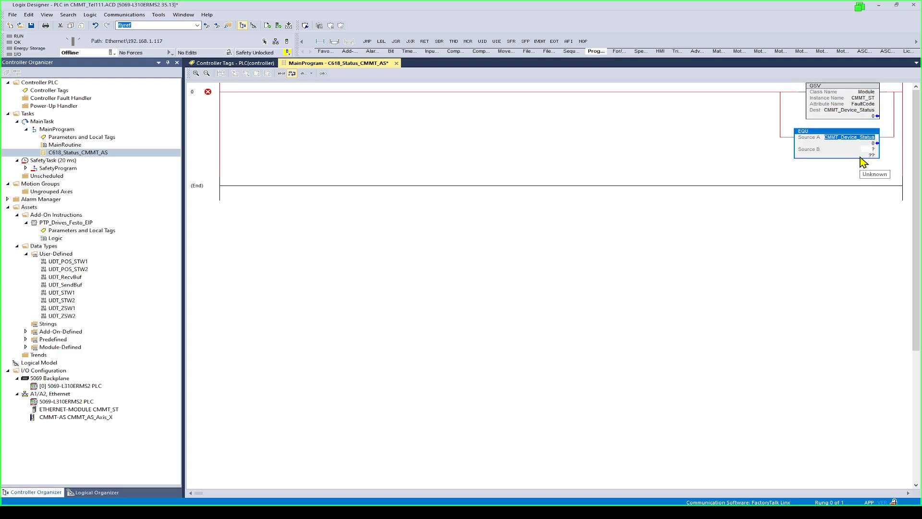
- Change the EQU comparison to NEQ and set its Source B to 0
{"action": "left_click", "coordinate": [812, 138]}
{"action": "double_click", "coordinate": [803, 132]}
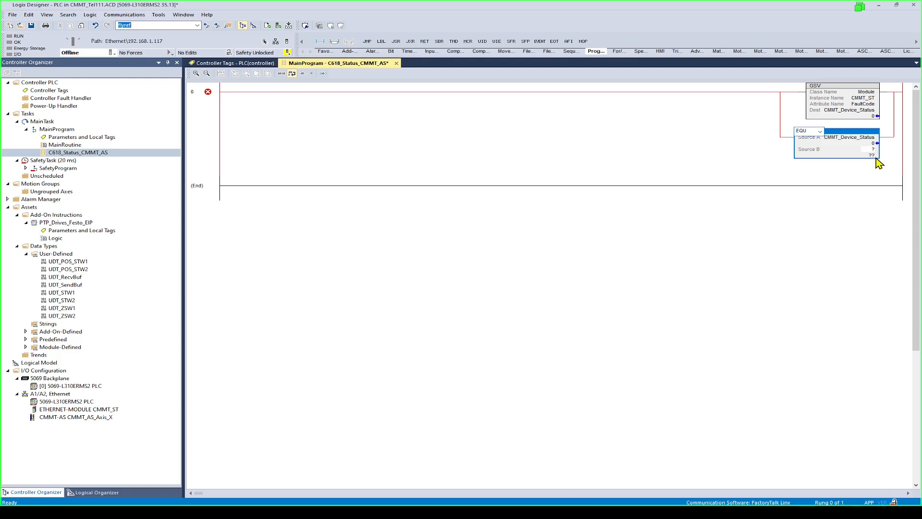
{"action": "key", "text": "Return"}
{"action": "key", "text": "Return"}
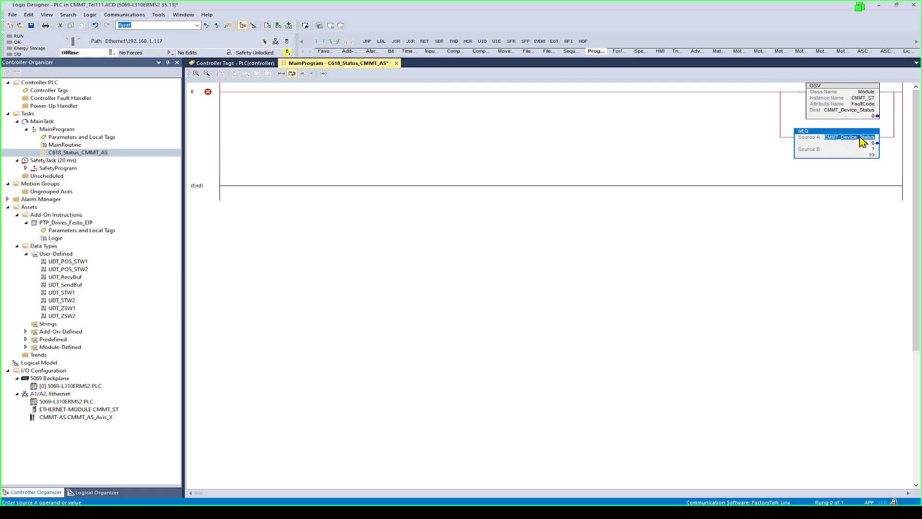
{"action": "key", "text": "Return"}
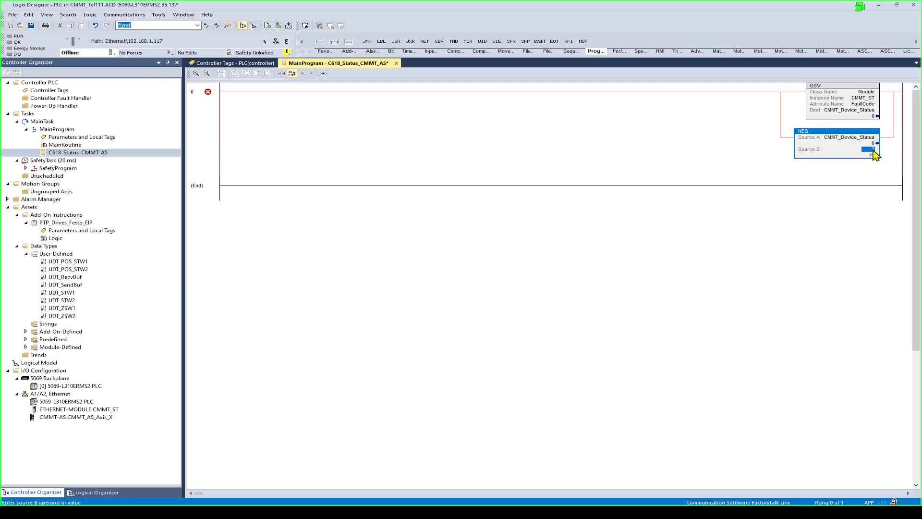
{"action": "type", "text": "0"}
{"action": "left_click", "coordinate": [863, 139]}
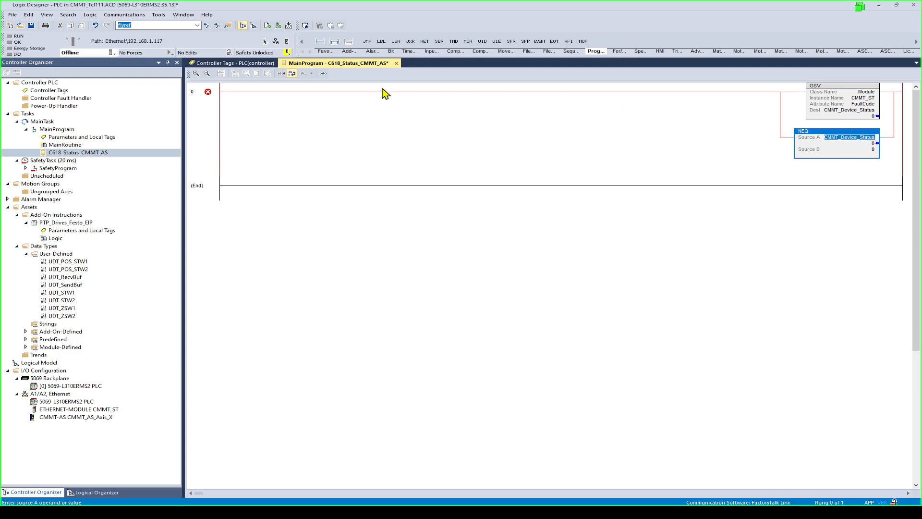
- Add an output energize coil after the NEQ instruction and name its operand CMMT_Device_Faulted
{"action": "left_click", "coordinate": [327, 52]}
{"action": "left_click", "coordinate": [396, 41]}
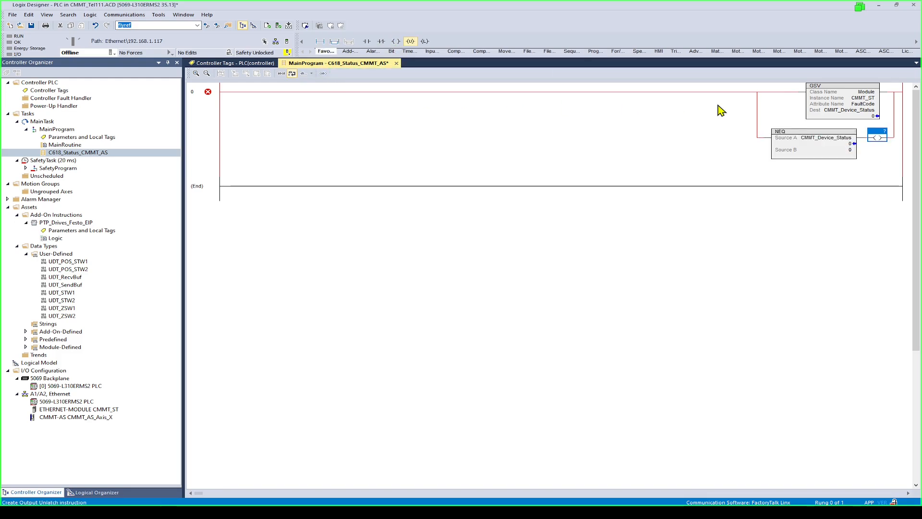
{"action": "left_click_drag", "start_coordinate": [861, 115], "coordinate": [882, 136]}
{"action": "double_click", "coordinate": [882, 133]}
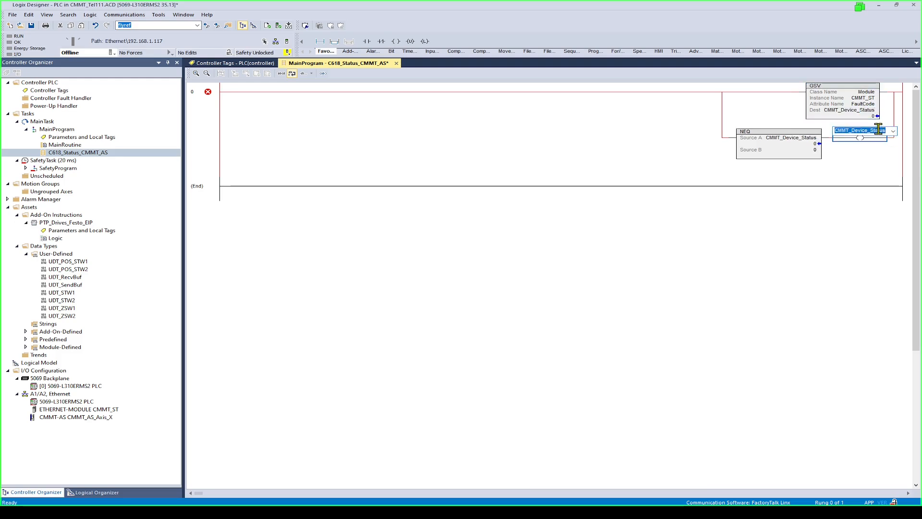
{"action": "left_click_drag", "start_coordinate": [871, 132], "coordinate": [888, 133]}
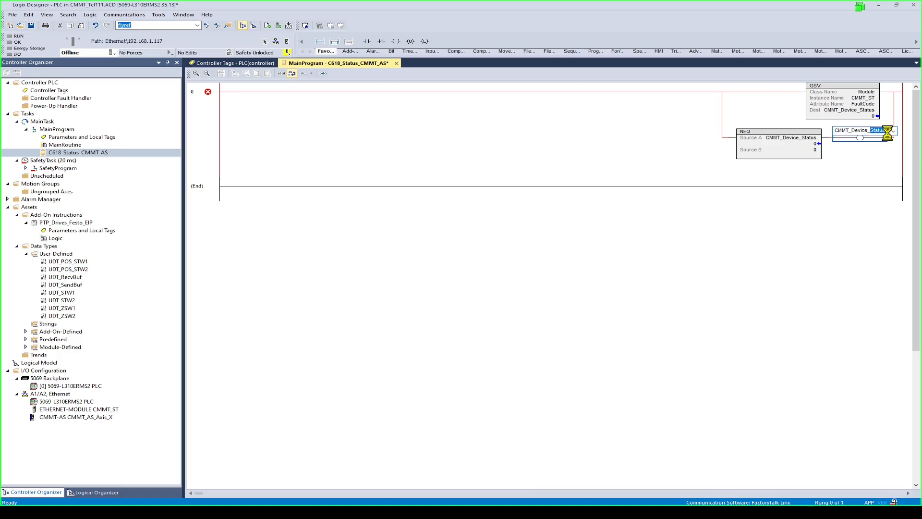
{"action": "type", "text": "Faulted"}
{"action": "key", "text": "Return"}
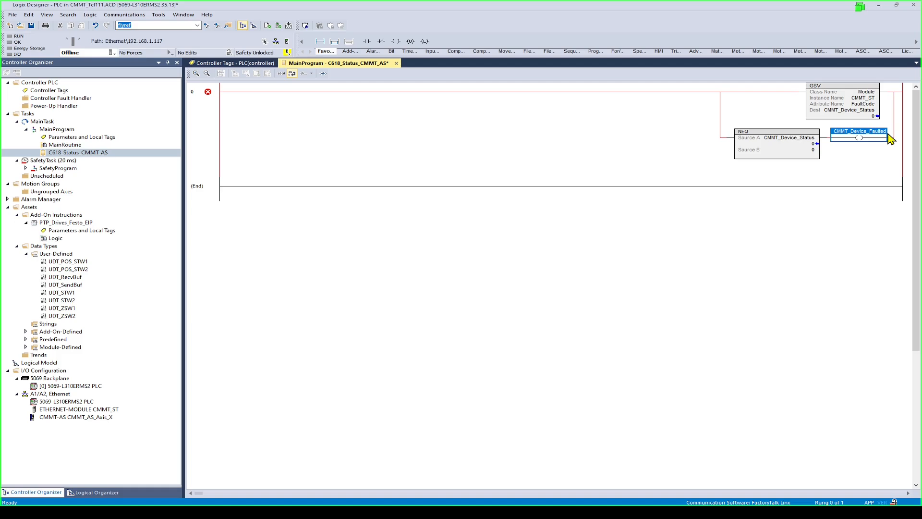
- Create the CMMT_Device_Faulted coil operand as a controller-scoped BOOL tag
{"action": "right_click", "coordinate": [889, 139]}
{"action": "key", "text": "Escape"}
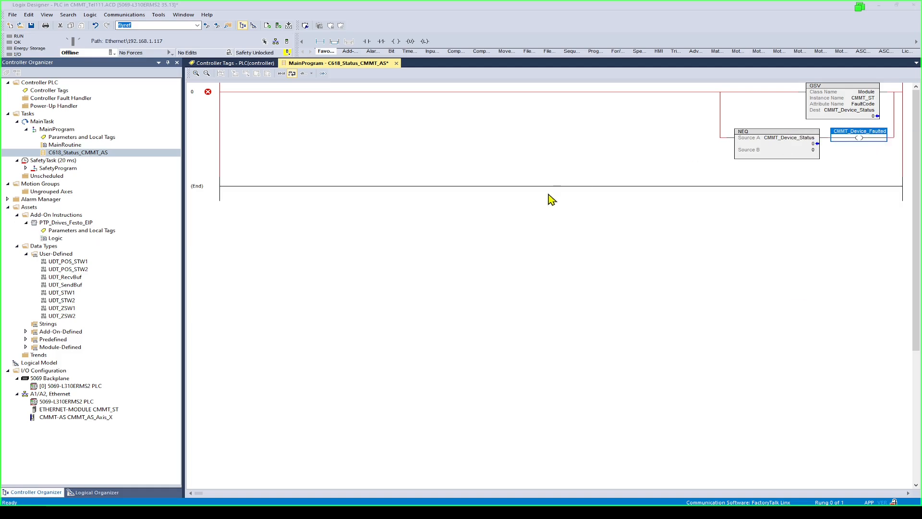
{"action": "key", "text": "ctrl+w"}
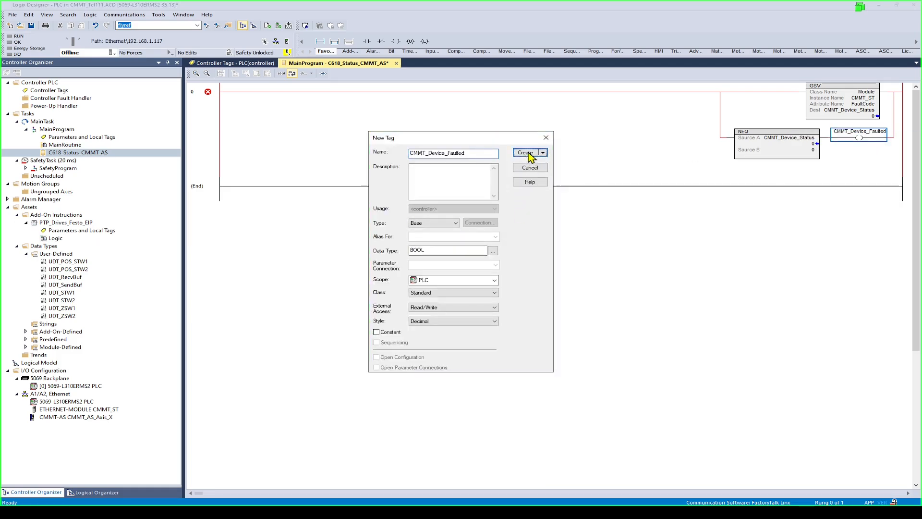
{"action": "left_click", "coordinate": [529, 152]}
{"action": "left_click", "coordinate": [200, 144]}
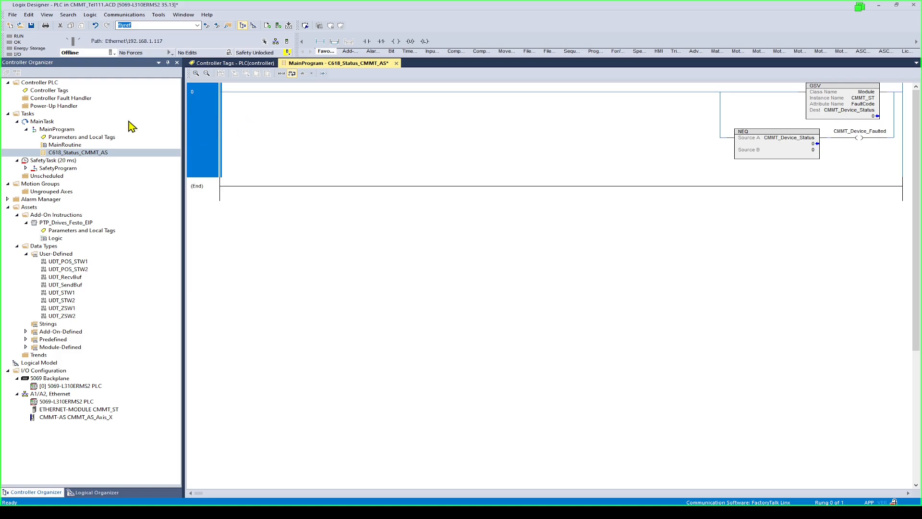
- Open MainRoutine and insert a JSR instruction on rung 0
{"action": "left_click", "coordinate": [70, 153]}
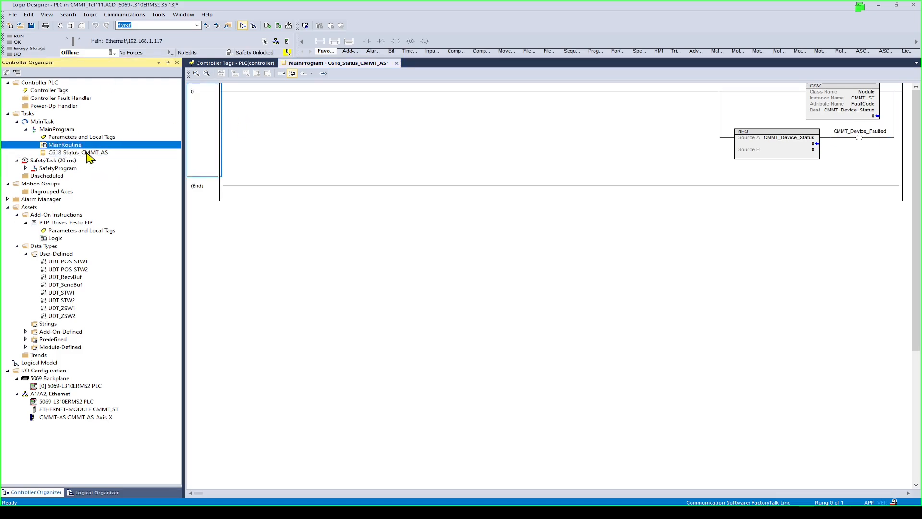
{"action": "double_click", "coordinate": [87, 154]}
{"action": "double_click", "coordinate": [73, 145]}
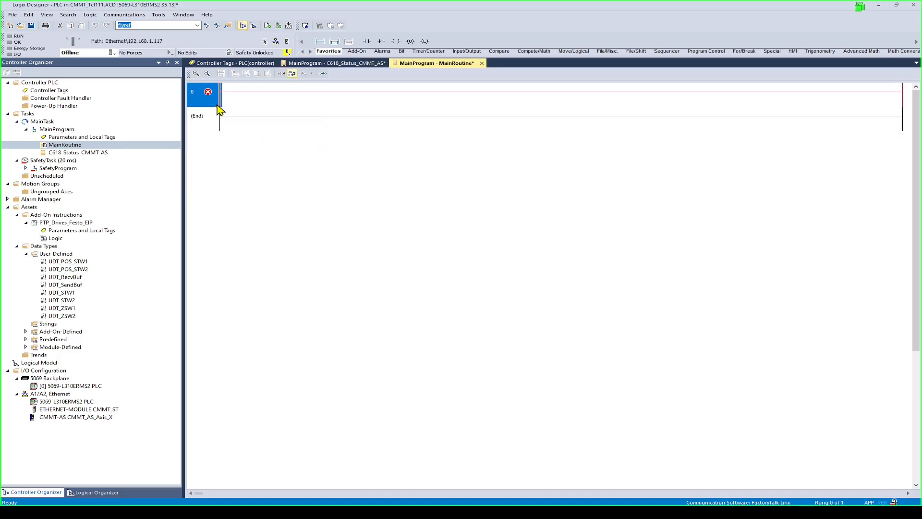
{"action": "type", "text": "is"}
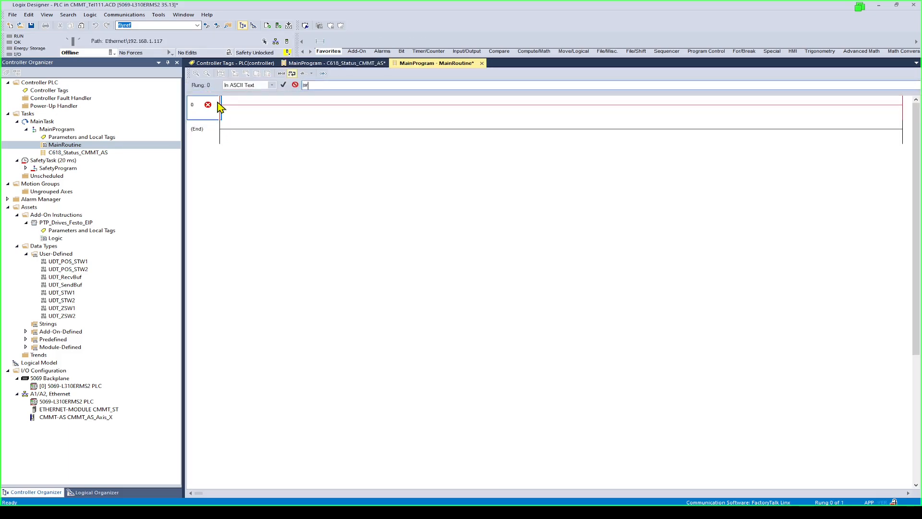
{"action": "key", "text": "Return"}
- Set the JSR instruction's routine name to C618_Status_CMMT_AS
{"action": "left_click", "coordinate": [877, 92]}
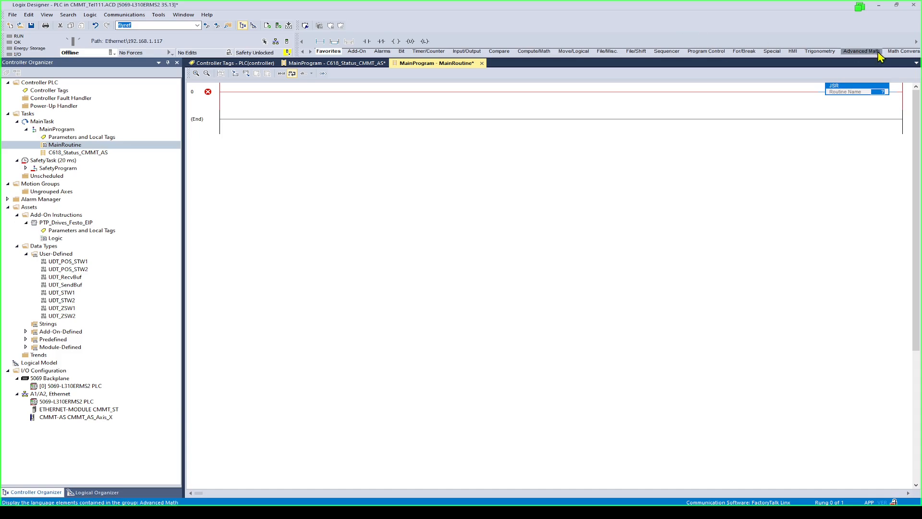
{"action": "double_click", "coordinate": [882, 92]}
{"action": "left_click", "coordinate": [892, 94]}
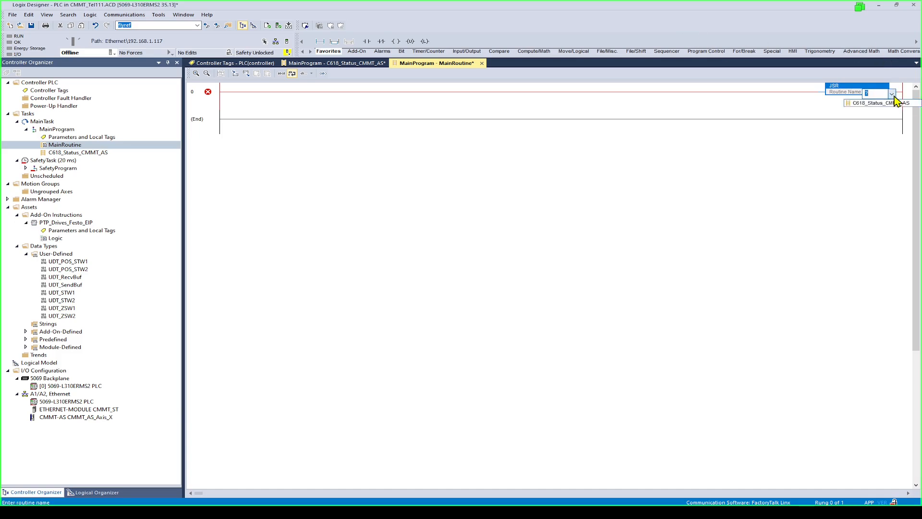
{"action": "left_click", "coordinate": [862, 107]}
{"action": "left_click", "coordinate": [434, 110]}
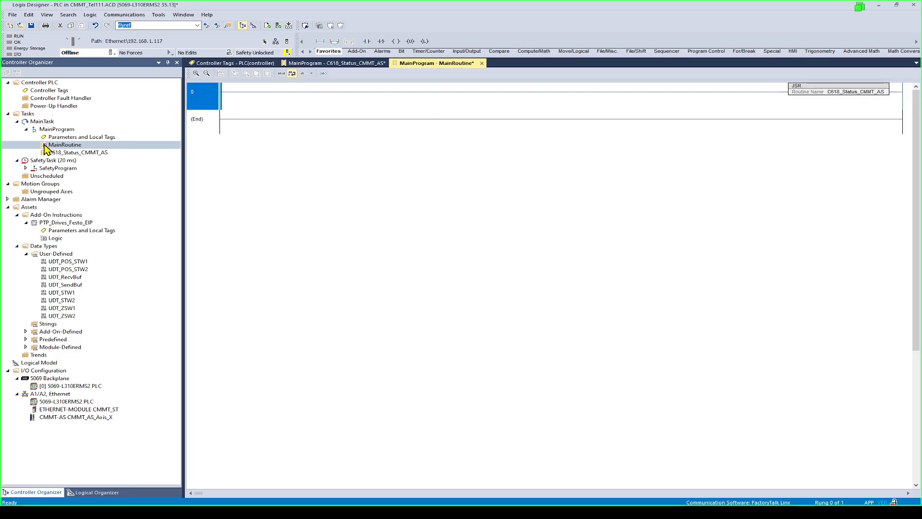
- Review MainTask's program schedule and its task type and watchdog configuration in the task properties
{"action": "right_click", "coordinate": [39, 122]}
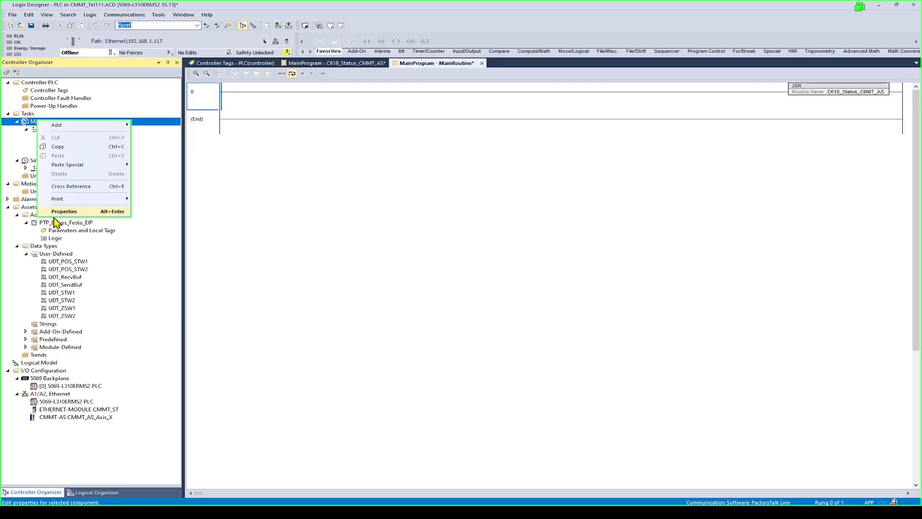
{"action": "left_click", "coordinate": [64, 212]}
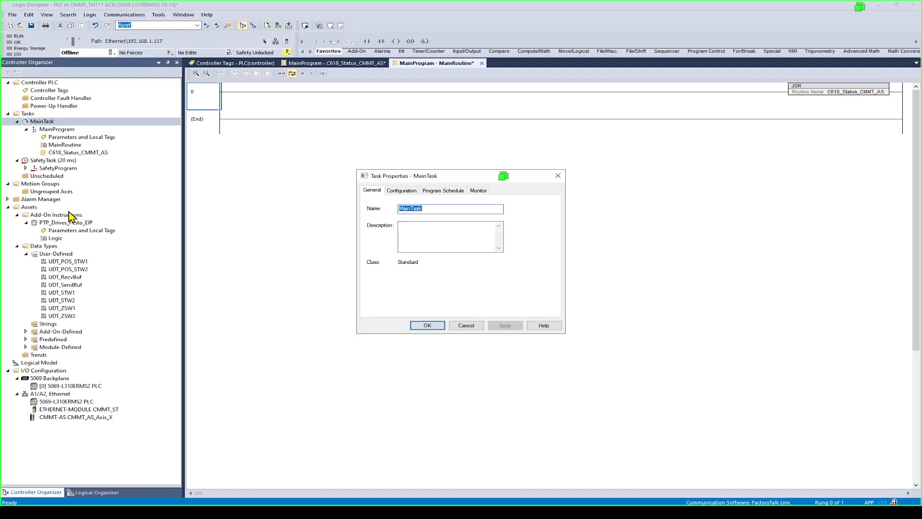
{"action": "left_click", "coordinate": [442, 191]}
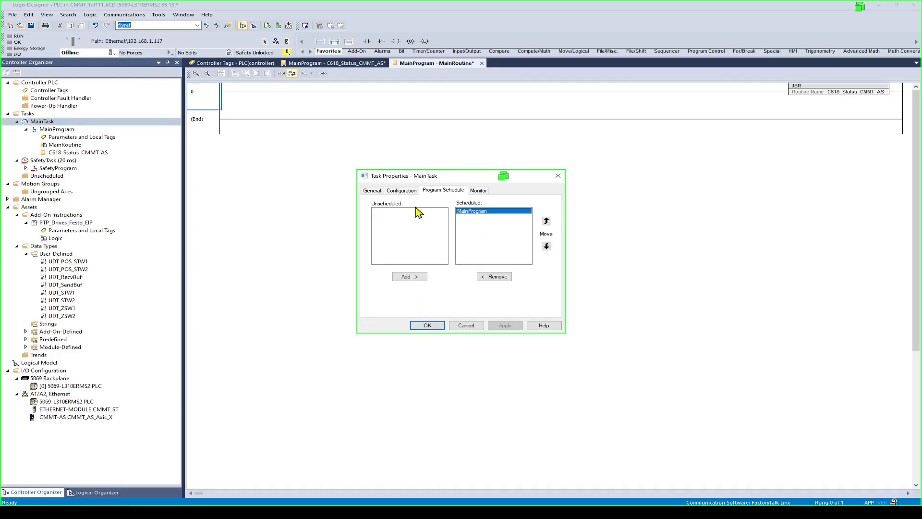
{"action": "left_click", "coordinate": [403, 190]}
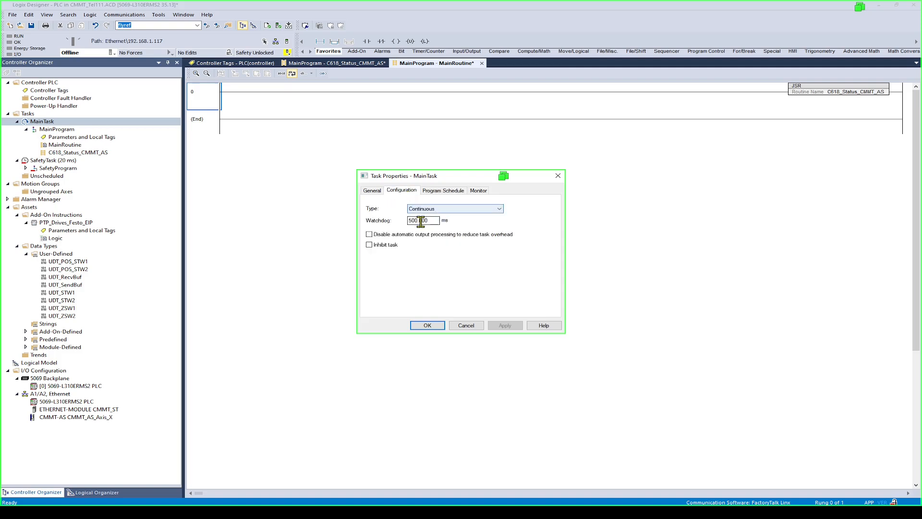
{"action": "left_click", "coordinate": [427, 325]}
- Open the C618_Status_CMMT_AS routine and save the project
{"action": "left_click", "coordinate": [88, 153]}
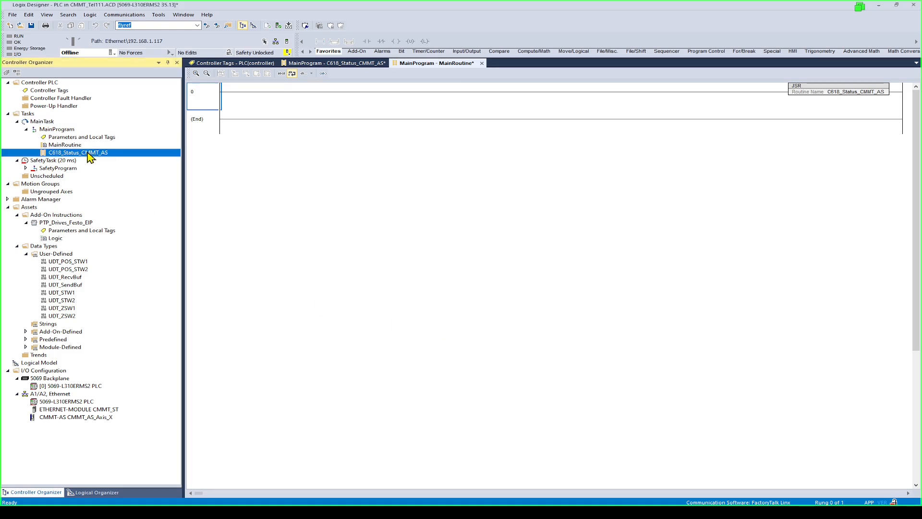
{"action": "left_click", "coordinate": [68, 146]}
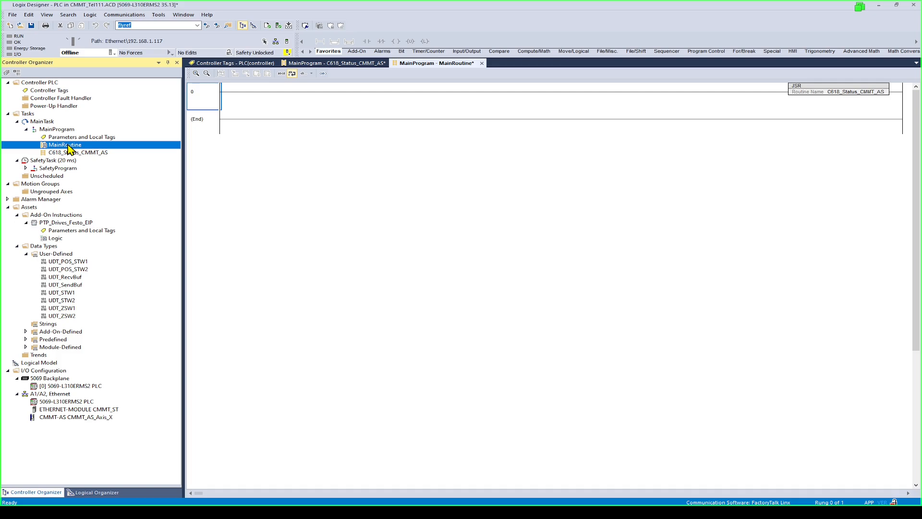
{"action": "left_click", "coordinate": [82, 154]}
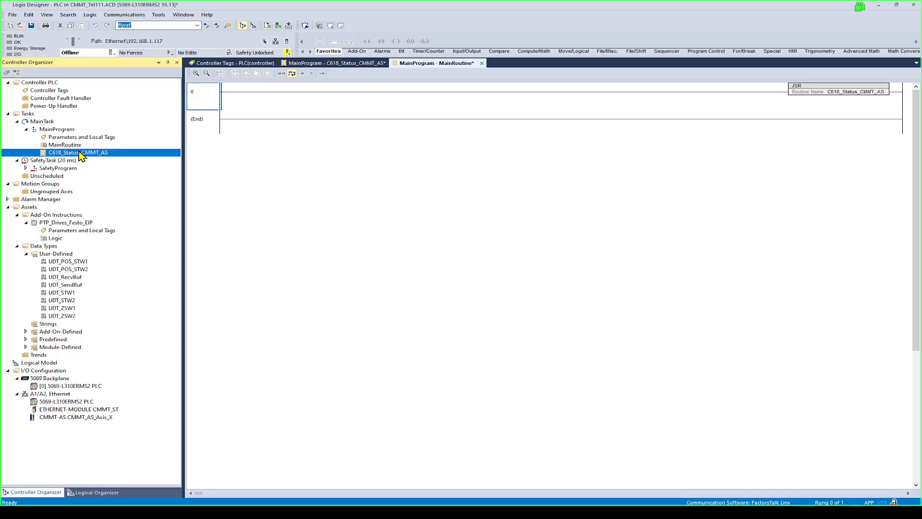
{"action": "double_click", "coordinate": [104, 154]}
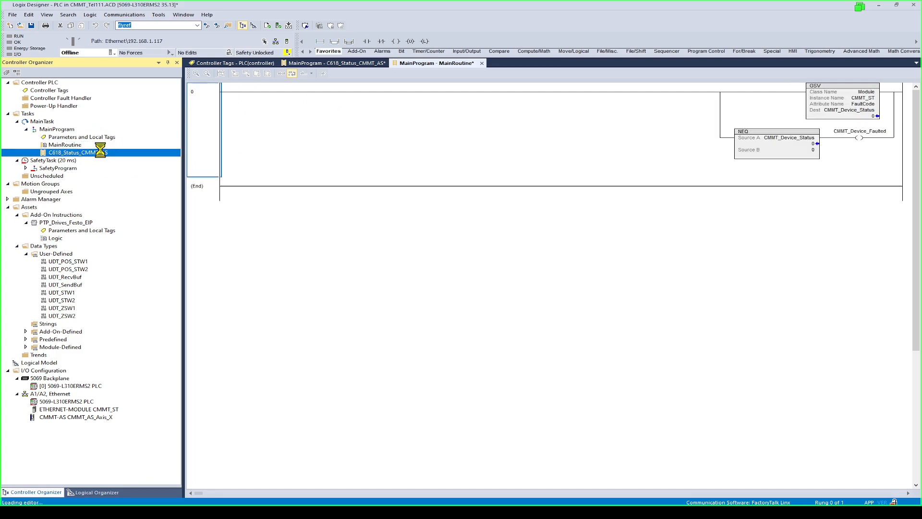
{"action": "left_click", "coordinate": [32, 26]}
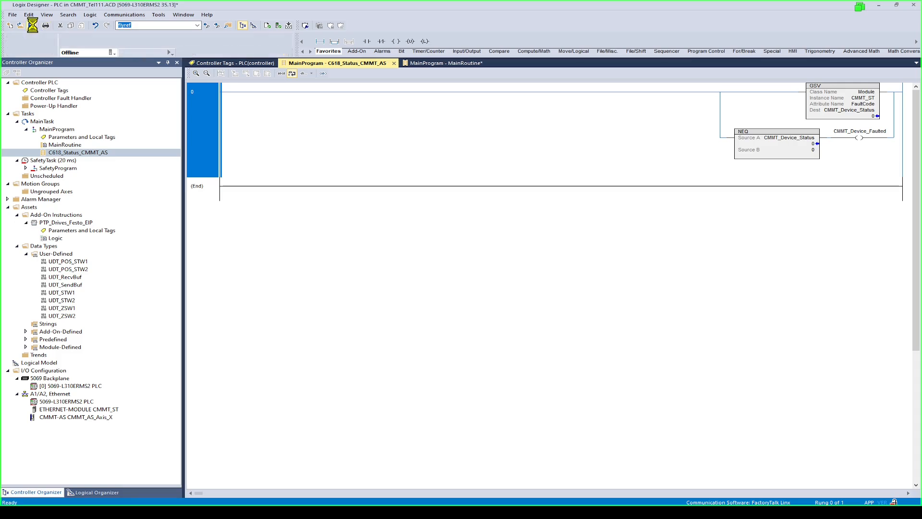
- Download the project and return the controller to Remote Run, and check the CMMT_ST module and CMMT_Device_Faulted coil online
{"action": "left_click", "coordinate": [110, 53]}
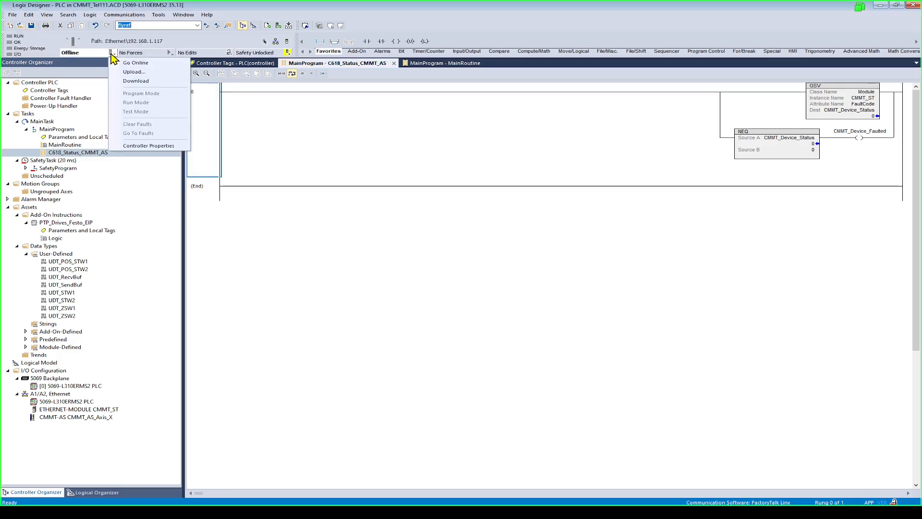
{"action": "left_click", "coordinate": [136, 81]}
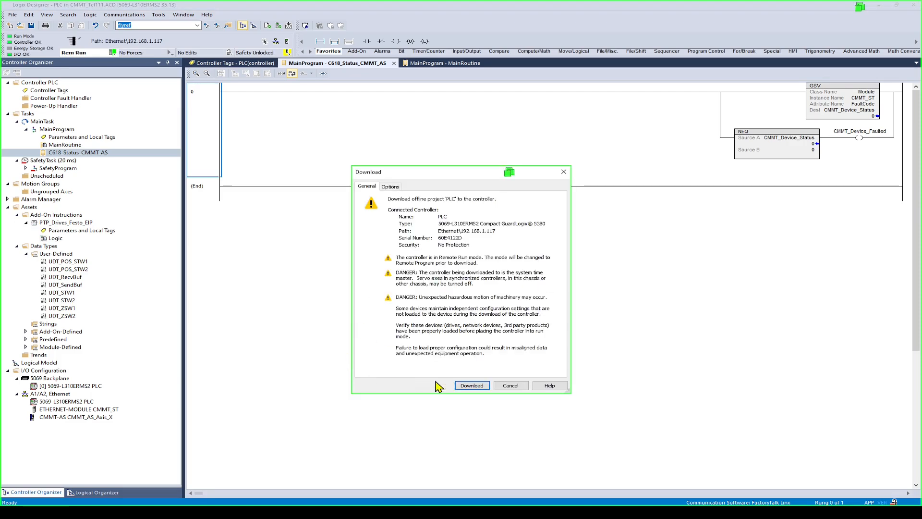
{"action": "left_click", "coordinate": [471, 385]}
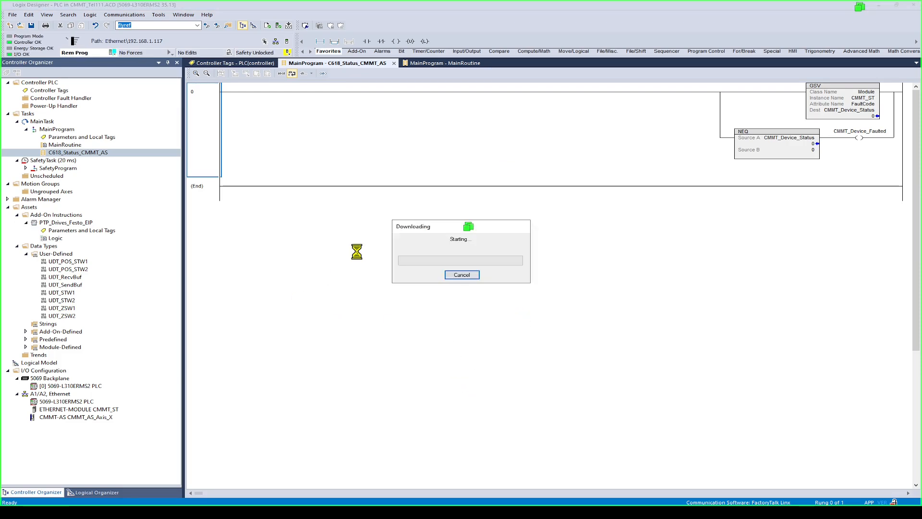
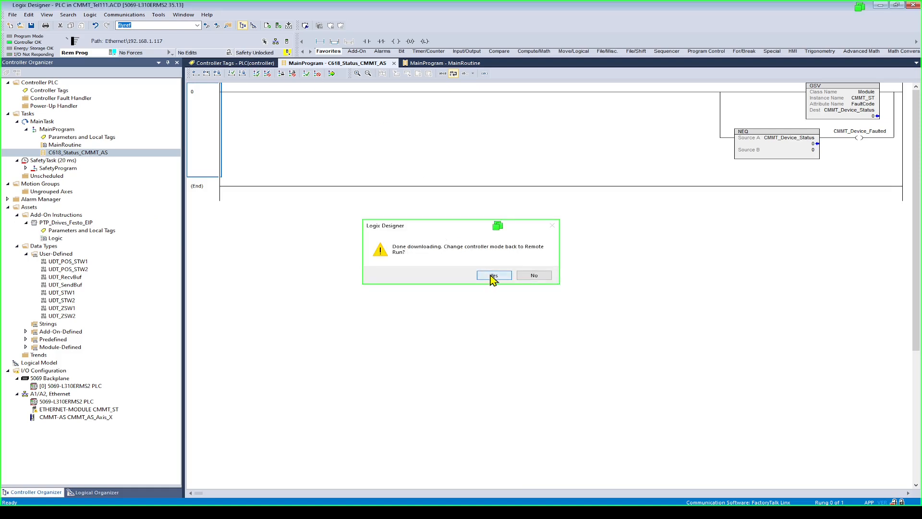
{"action": "left_click", "coordinate": [492, 276]}
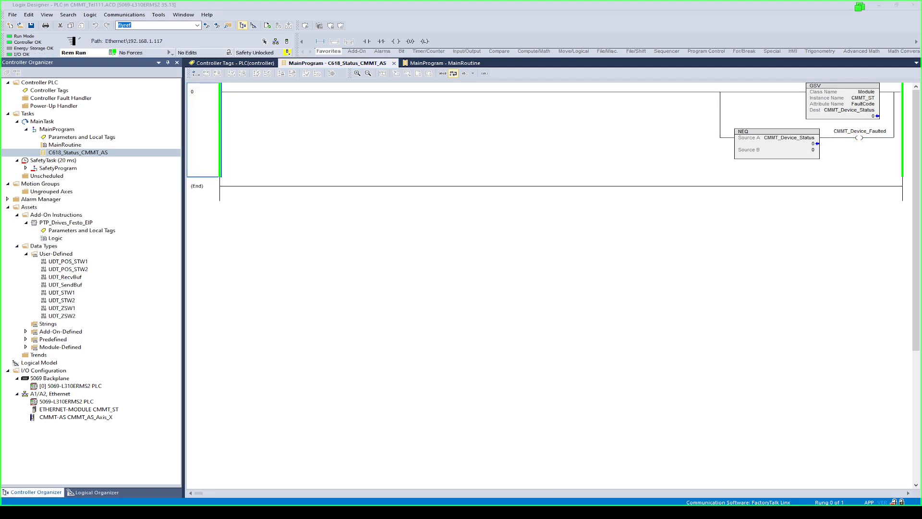
{"action": "left_click", "coordinate": [108, 410]}
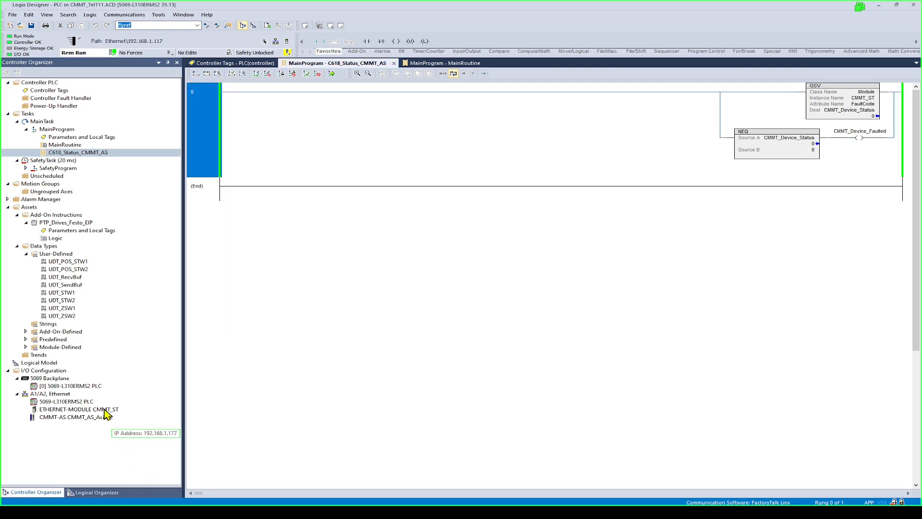
{"action": "left_click", "coordinate": [870, 138]}
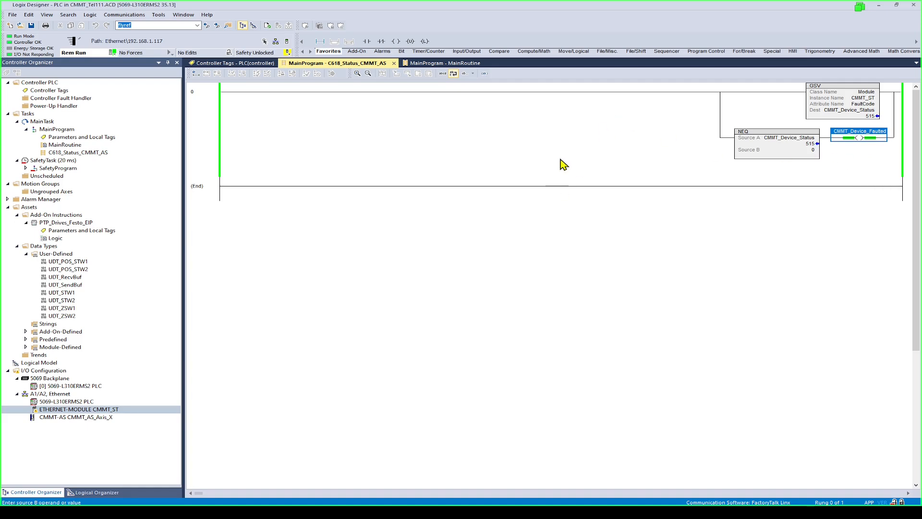
- Save the project with the current online tag values uploaded, and take the controller connection offline
{"action": "left_click", "coordinate": [32, 26]}
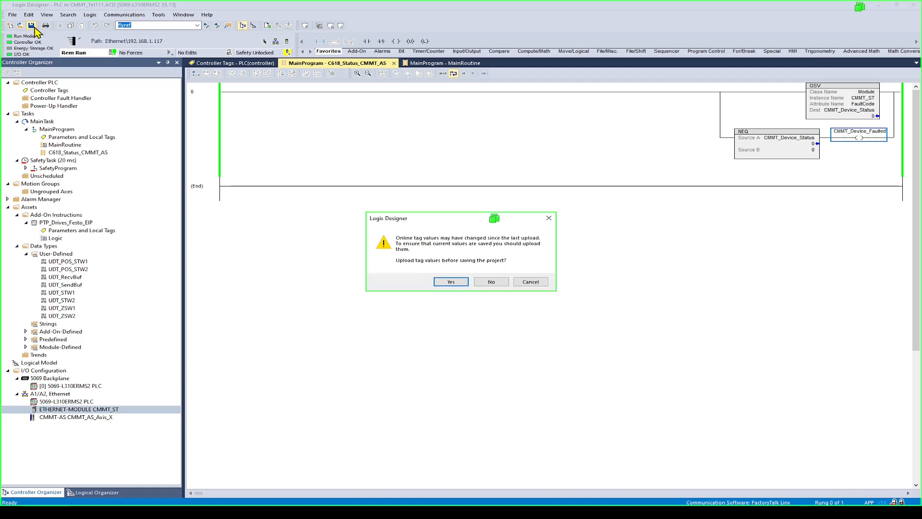
{"action": "left_click", "coordinate": [459, 284]}
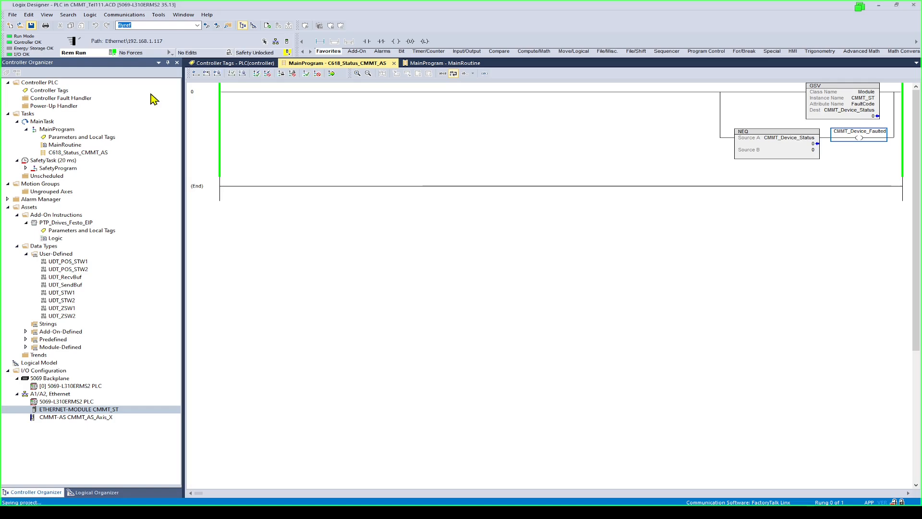
{"action": "left_click", "coordinate": [111, 54]}
{"action": "left_click", "coordinate": [123, 63]}
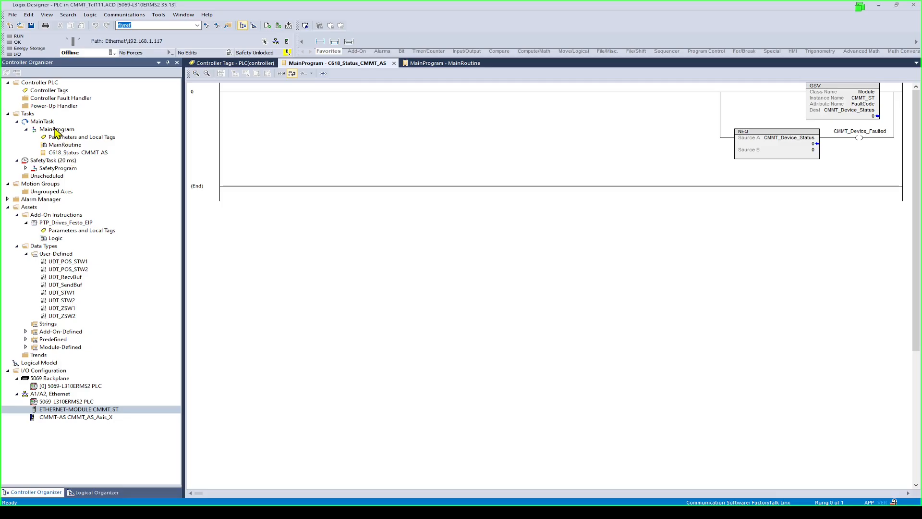
- Create a ladder diagram routine named E011_X_Axis_AOI in MainProgram
{"action": "left_click", "coordinate": [57, 130]}
{"action": "right_click", "coordinate": [57, 130]}
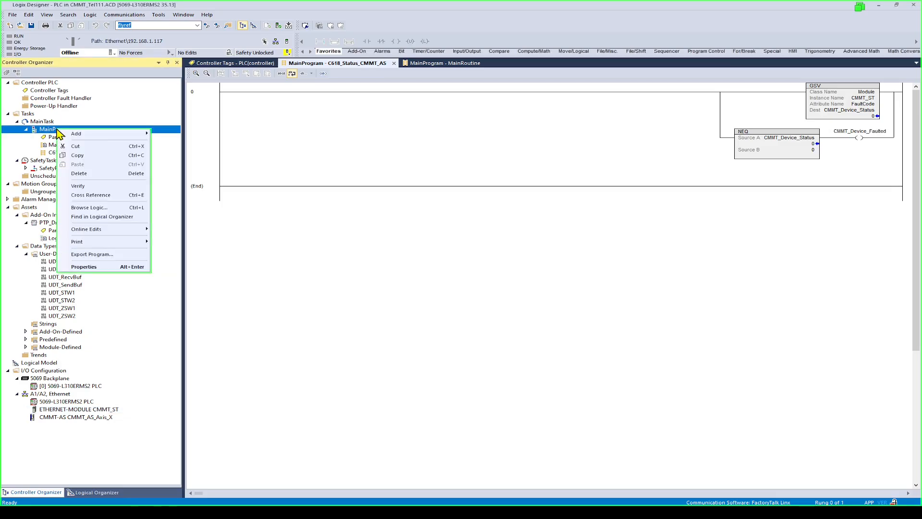
{"action": "mouse_move", "coordinate": [94, 134]}
{"action": "left_click", "coordinate": [188, 136]}
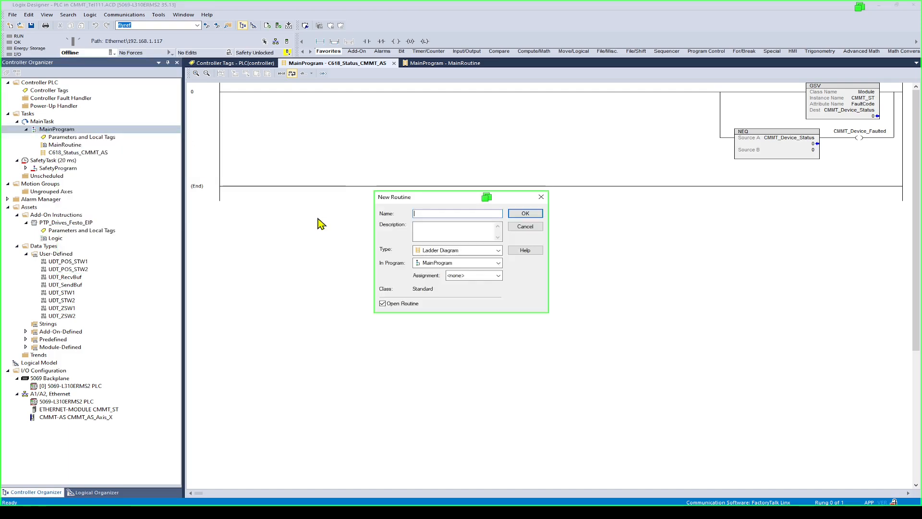
{"action": "type", "text": "E011_X_Axis_AOI"}
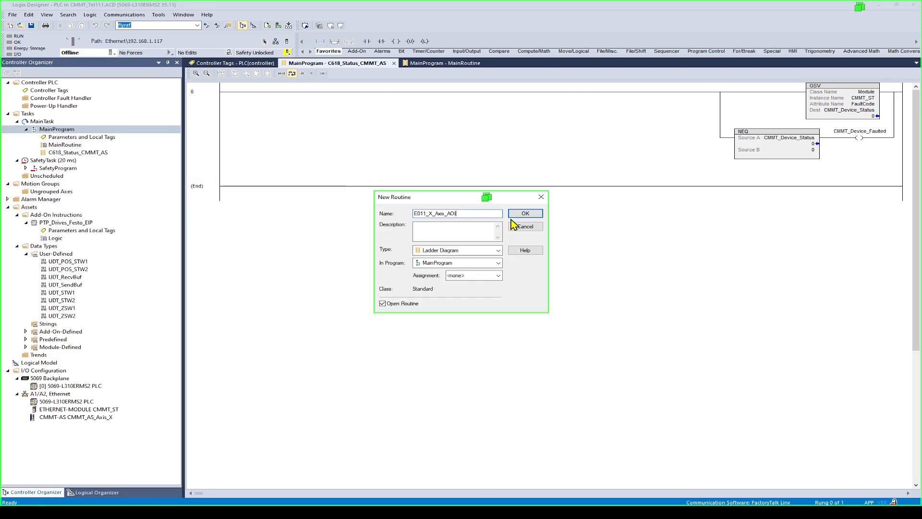
{"action": "left_click", "coordinate": [524, 216]}
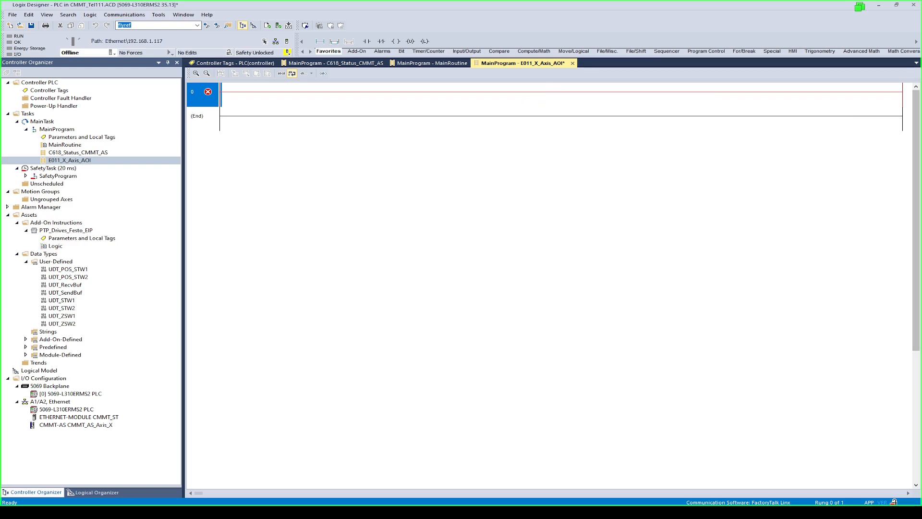
- Insert the PTP_Drives_Festo_EIP instruction on rung 0 of E011_X_Axis_AOI and delete it again
{"action": "key", "text": "Down"}
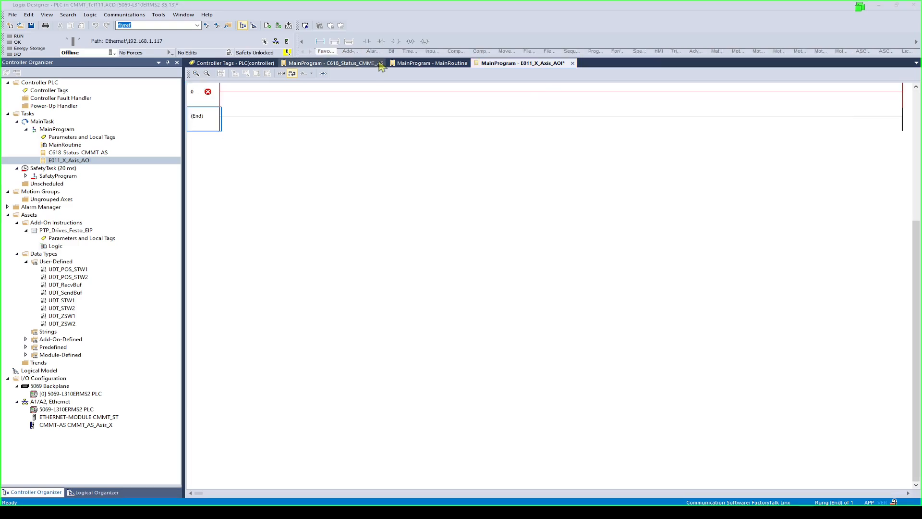
{"action": "left_click", "coordinate": [350, 55]}
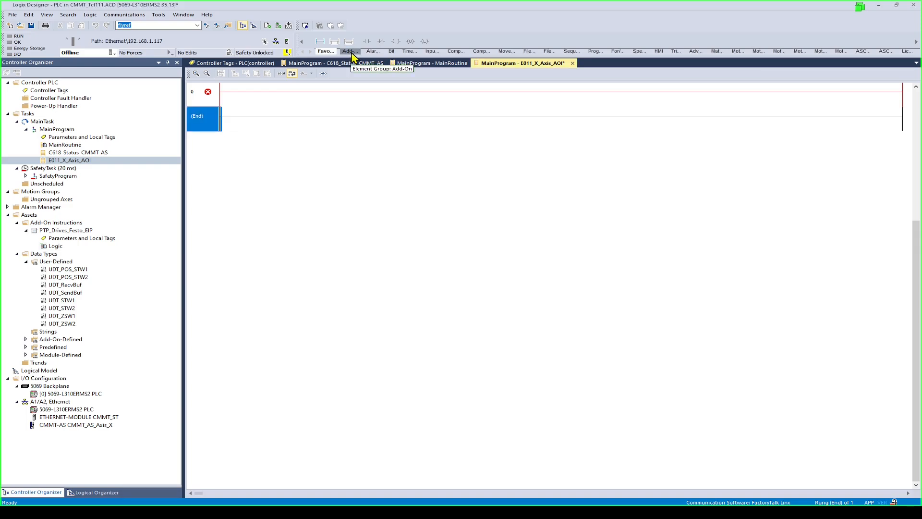
{"action": "left_click", "coordinate": [351, 54]}
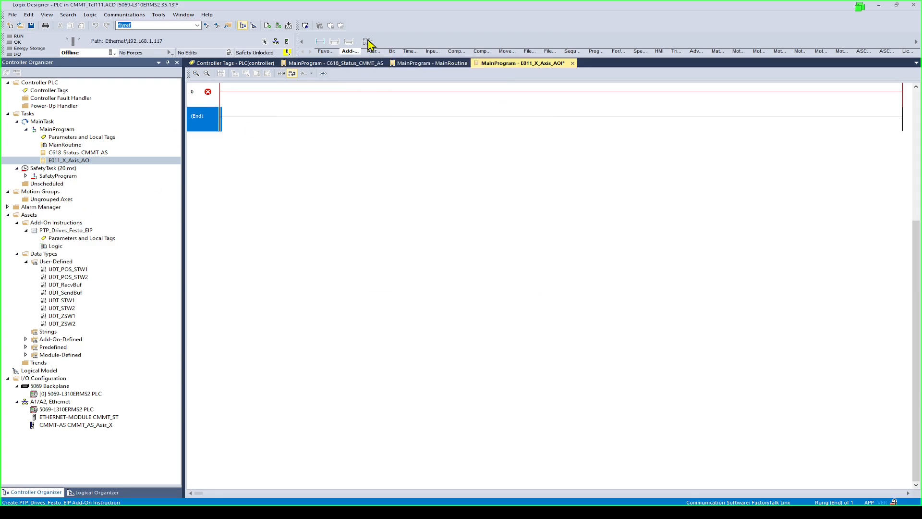
{"action": "left_click", "coordinate": [210, 95]}
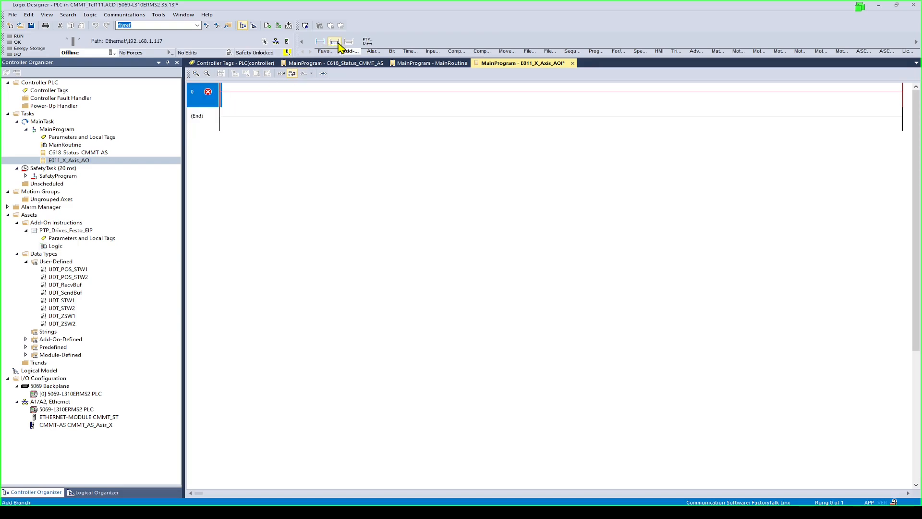
{"action": "left_click", "coordinate": [367, 44]}
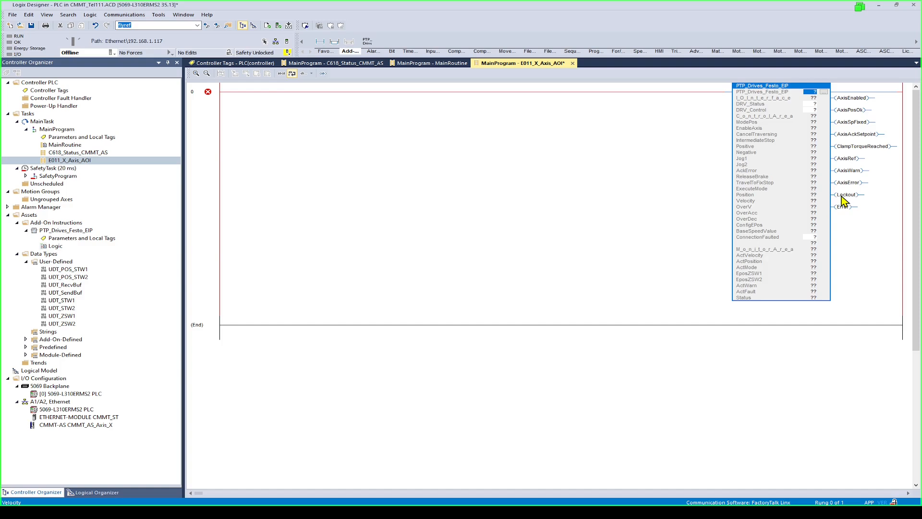
{"action": "left_click", "coordinate": [782, 94]}
{"action": "key", "text": "Delete"}
- Place the PTP_Drives_Festo_EIP Add-On Instruction from the project's assets on rung 0 of E011_X_Axis_AOI
{"action": "left_click", "coordinate": [52, 225]}
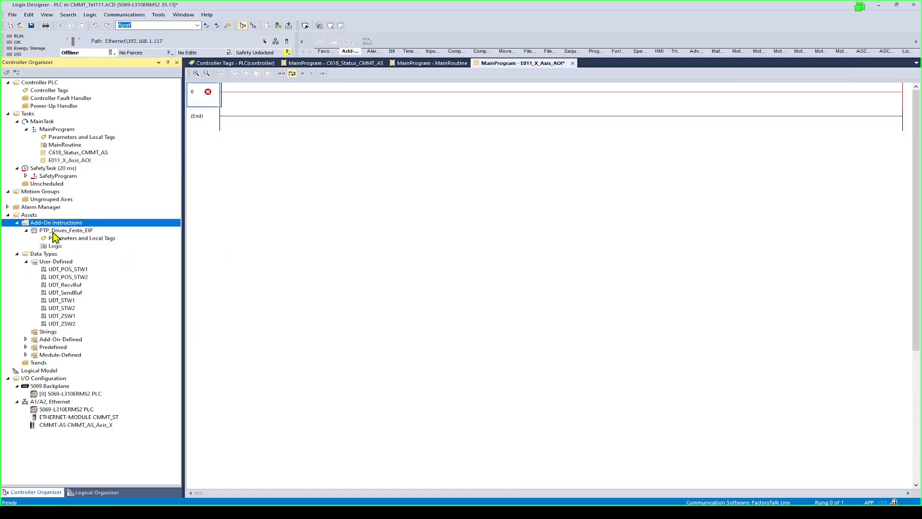
{"action": "left_click", "coordinate": [53, 232]}
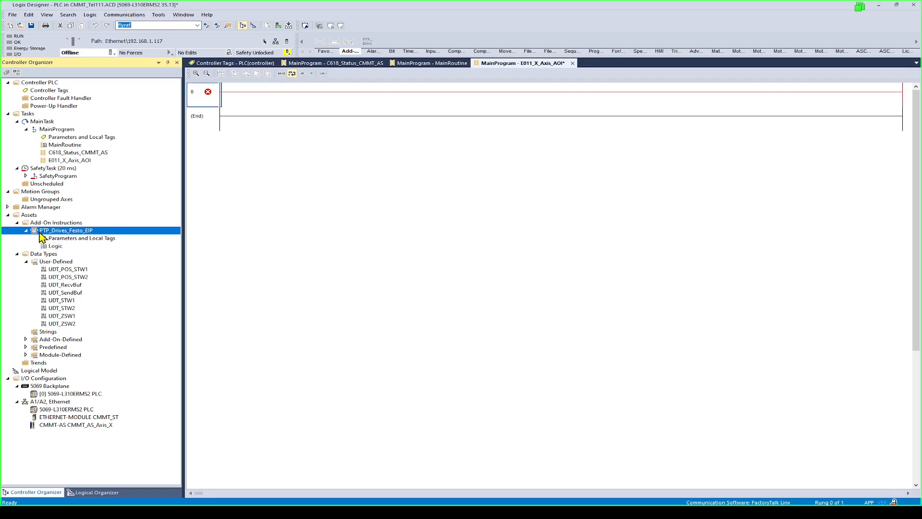
{"action": "left_click_drag", "start_coordinate": [41, 235], "coordinate": [233, 100]}
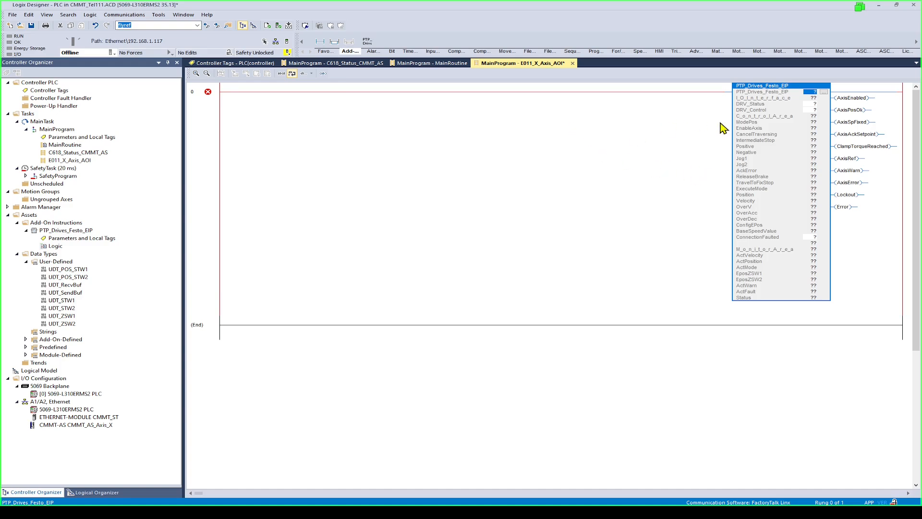
{"action": "left_click", "coordinate": [780, 100]}
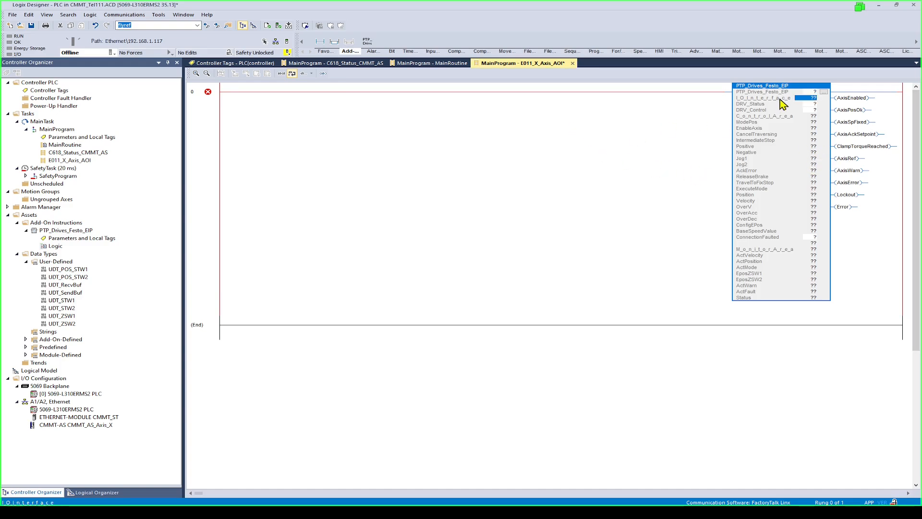
- Set the instance operand of the PTP_Drives_Festo_EIP instruction to Axis_X_FB
{"action": "left_click", "coordinate": [814, 93]}
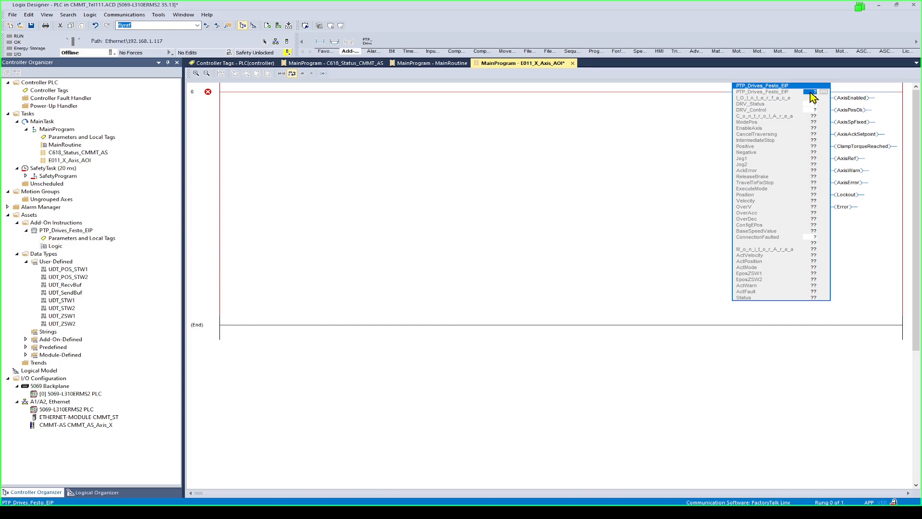
{"action": "left_click", "coordinate": [811, 92]}
{"action": "type", "text": "Axis_X_FB"}
{"action": "key", "text": "Return"}
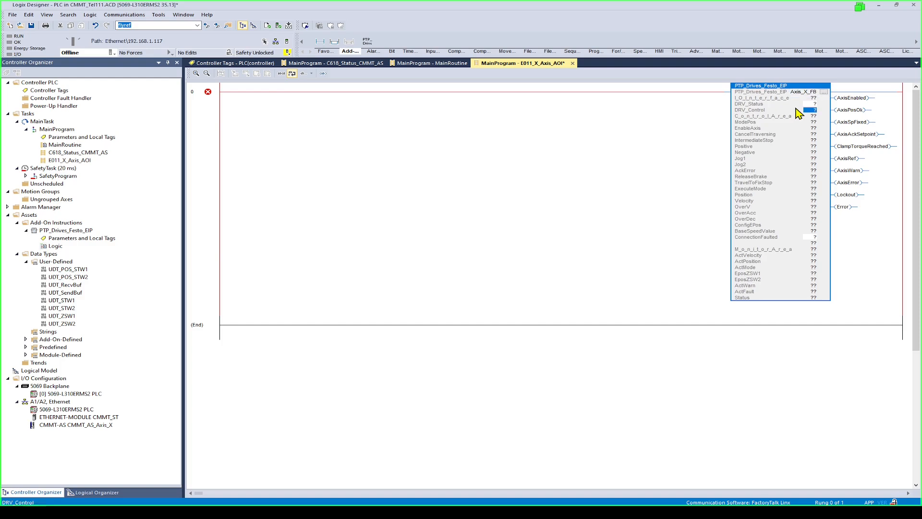
- Create the controller-scoped tag Axis_X_FB with data type PTP_Drives_Festo_EIP from the instruction's instance operand
{"action": "left_click", "coordinate": [807, 92]}
{"action": "right_click", "coordinate": [808, 96]}
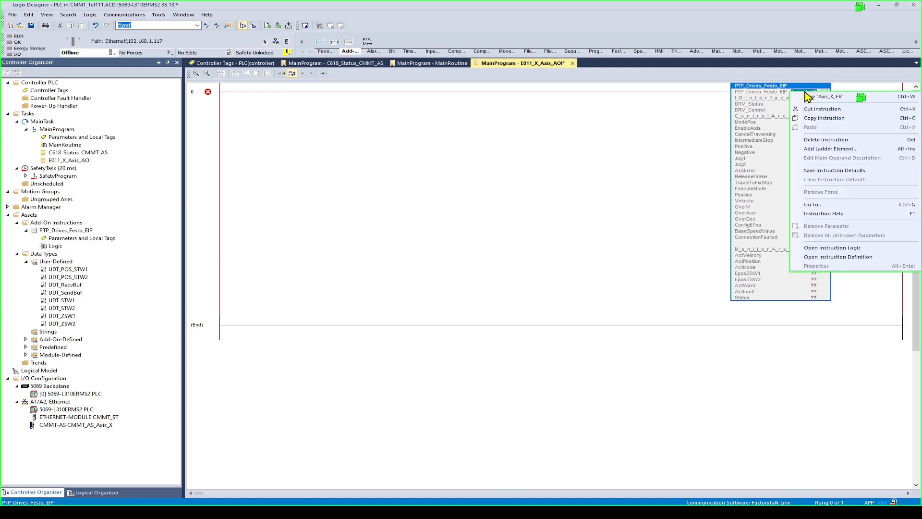
{"action": "key", "text": "Escape"}
{"action": "left_click", "coordinate": [807, 98]}
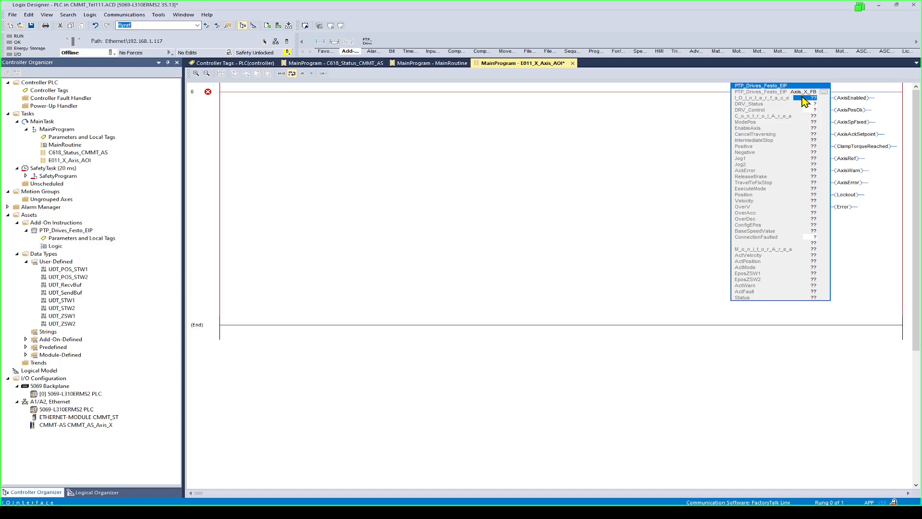
{"action": "right_click", "coordinate": [808, 94]}
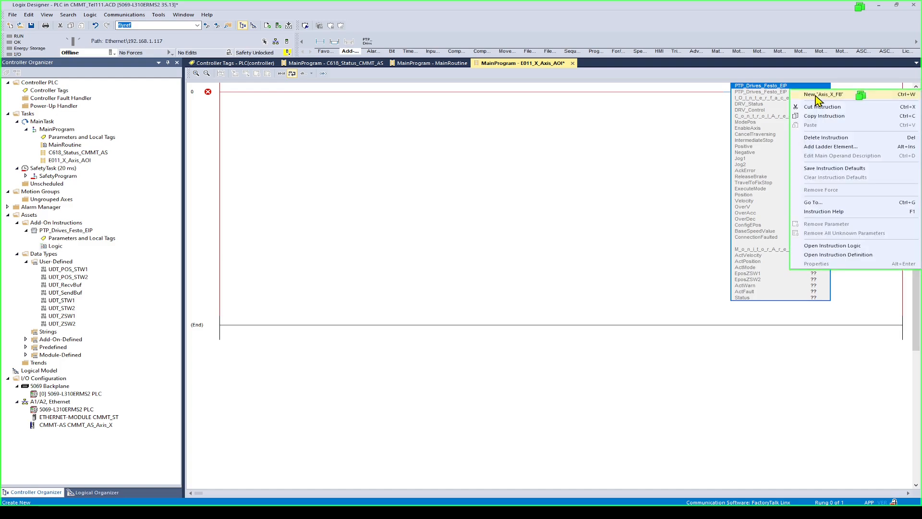
{"action": "left_click", "coordinate": [810, 96]}
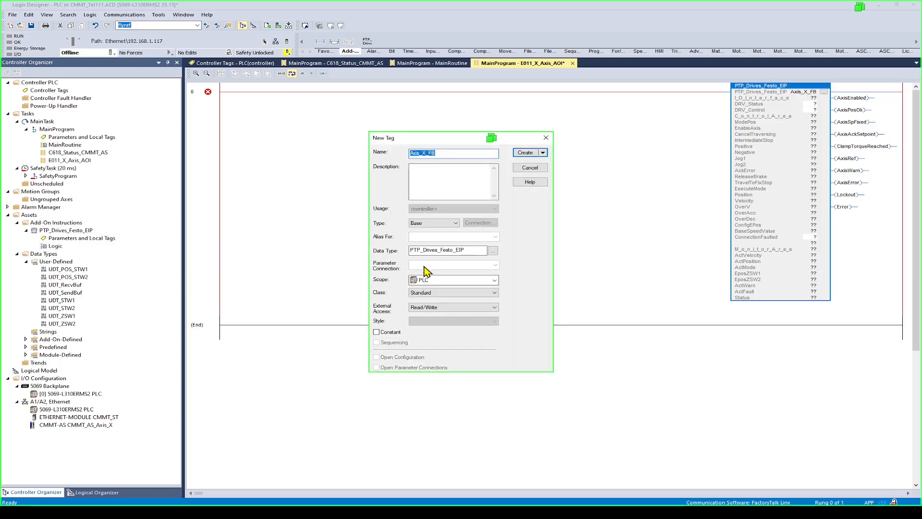
{"action": "left_click_drag", "start_coordinate": [442, 248], "coordinate": [405, 255]}
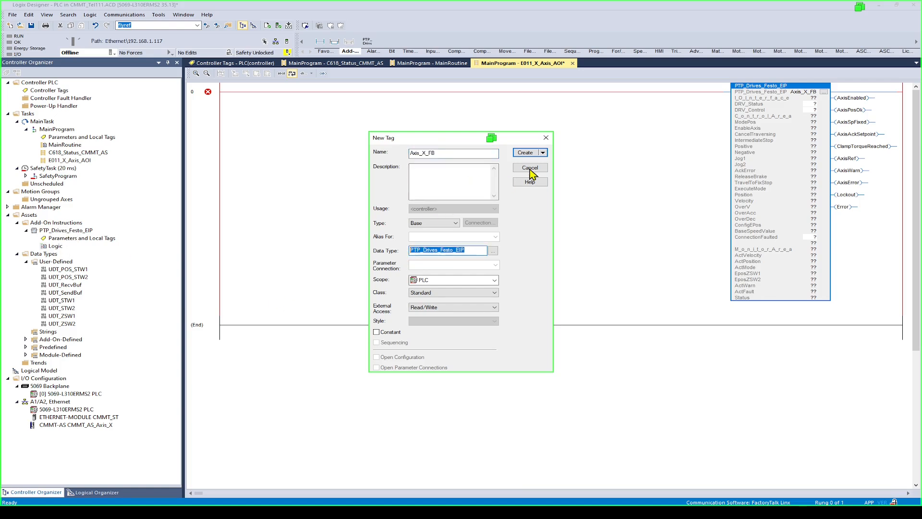
{"action": "left_click", "coordinate": [525, 153]}
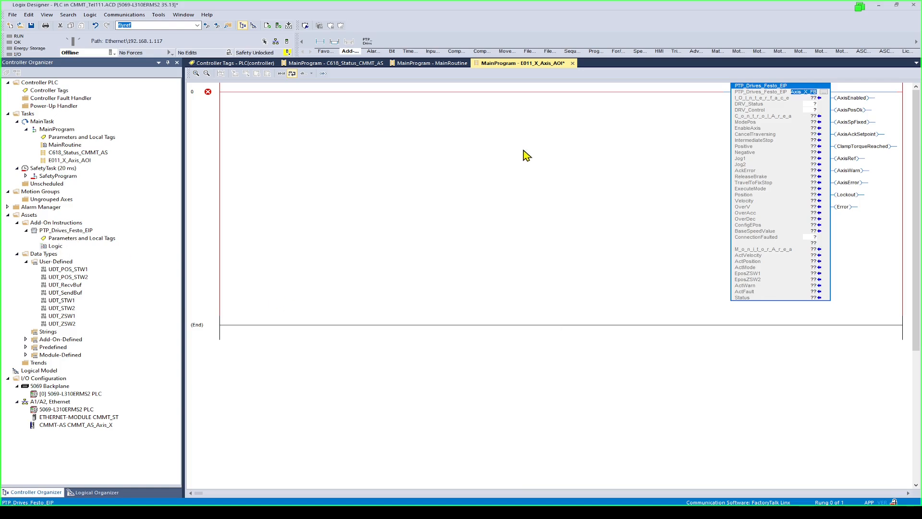
{"action": "left_click", "coordinate": [755, 112]}
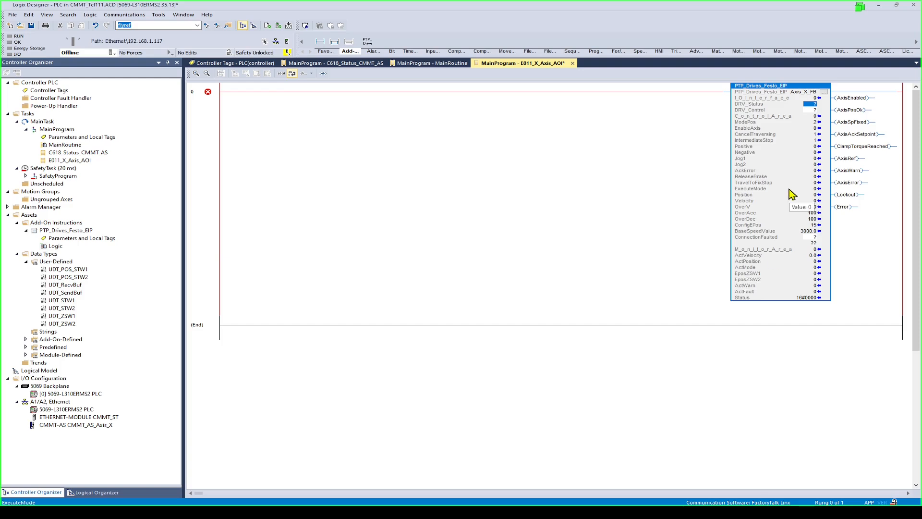
- Switch to Total Commander and open ApplicationNote_PTP_Drives_Rockwell.pdf from the motion library's 10_Documentation folder
{"action": "key", "text": "alt+Tab"}
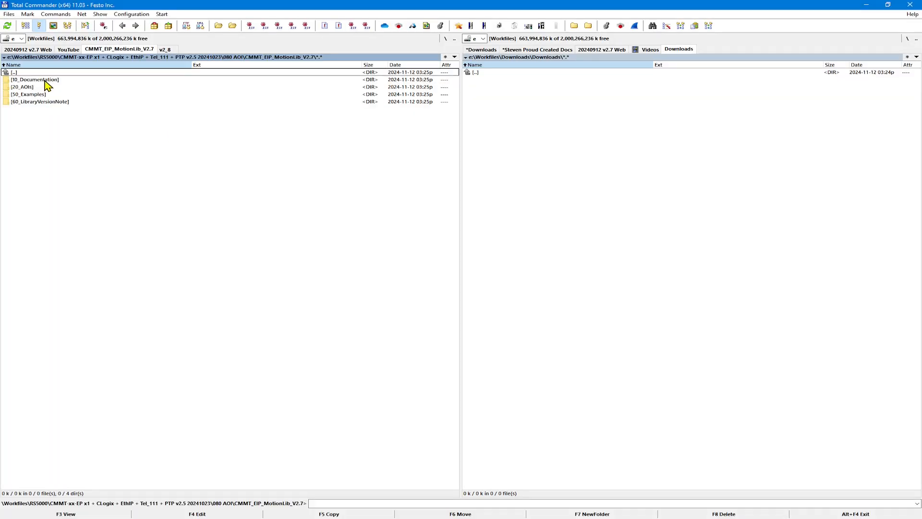
{"action": "left_click", "coordinate": [45, 80]}
{"action": "double_click", "coordinate": [46, 82]}
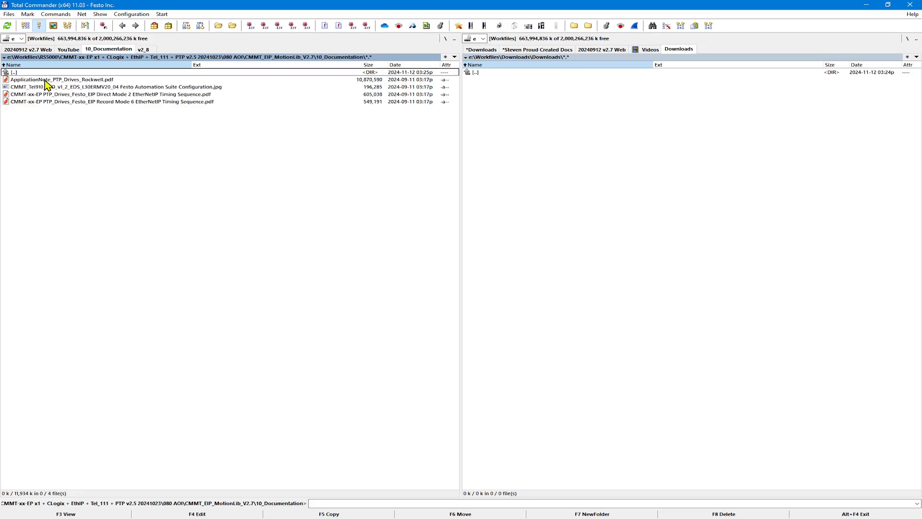
{"action": "double_click", "coordinate": [42, 80]}
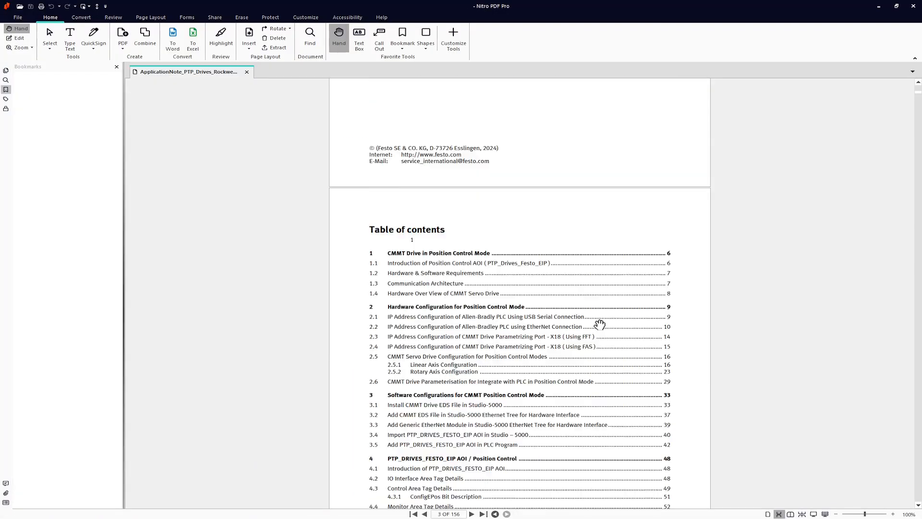
- Go to page 48 of the application note and examine the PTP_DRIVES_FESTO_EIP AOI introduction and its interface and control area tag tables
{"action": "scroll", "coordinate": [594, 319], "scroll_direction": "down", "scroll_amount": 3}
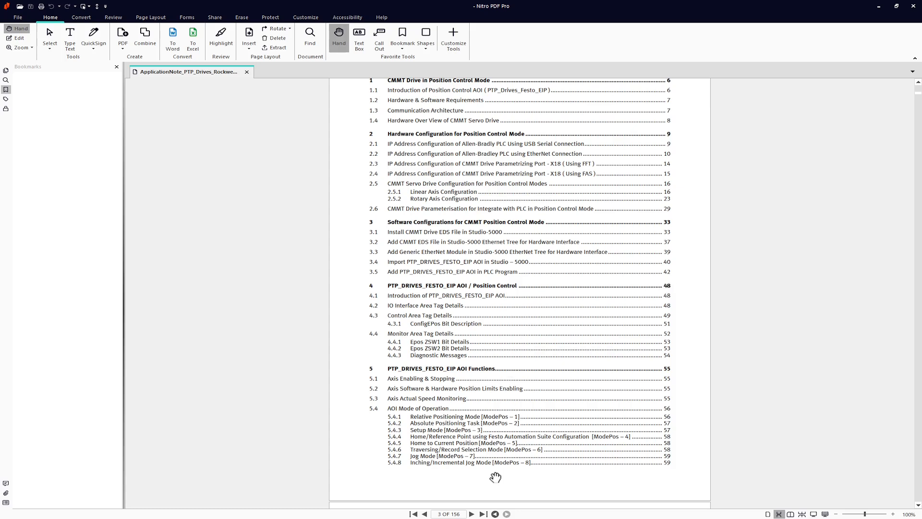
{"action": "left_click", "coordinate": [439, 514]}
{"action": "type", "text": "48"}
{"action": "key", "text": "Return"}
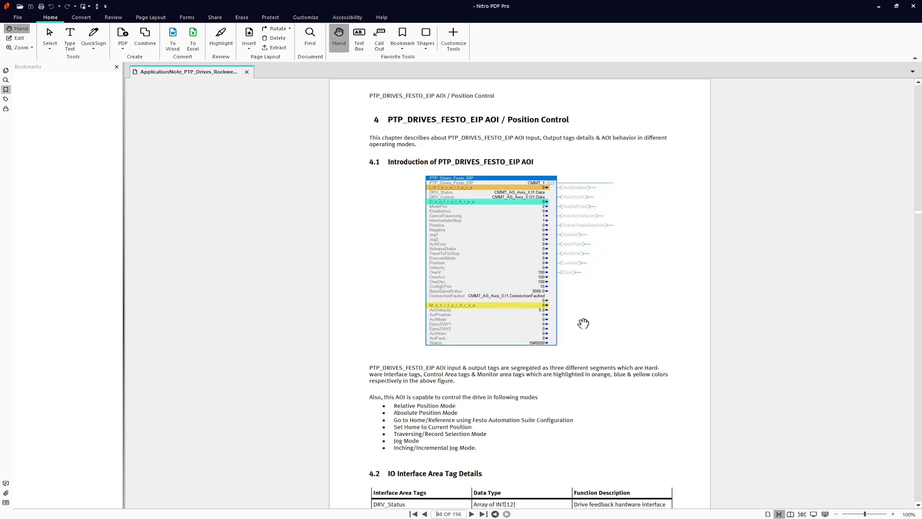
{"action": "scroll", "coordinate": [575, 364], "scroll_direction": "down", "scroll_amount": 3}
{"action": "scroll", "coordinate": [577, 389], "scroll_direction": "down", "scroll_amount": 9}
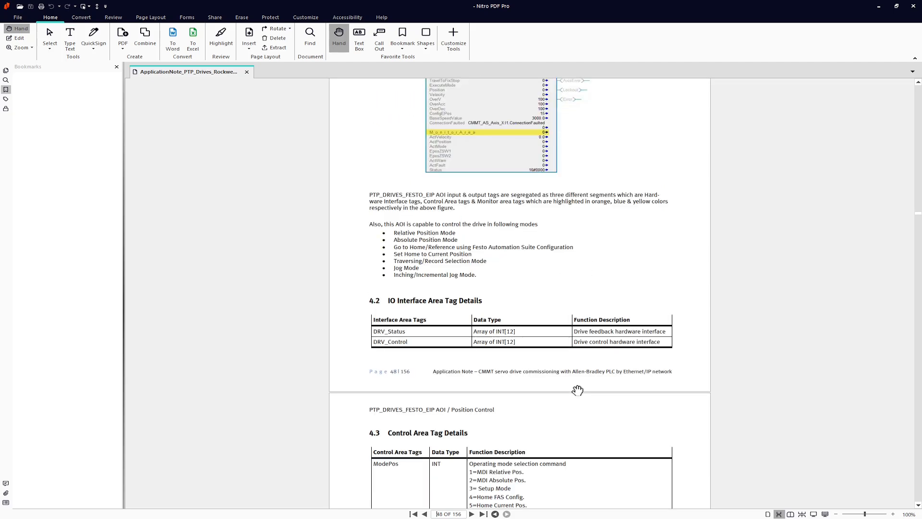
{"action": "scroll", "coordinate": [578, 390], "scroll_direction": "down", "scroll_amount": 20}
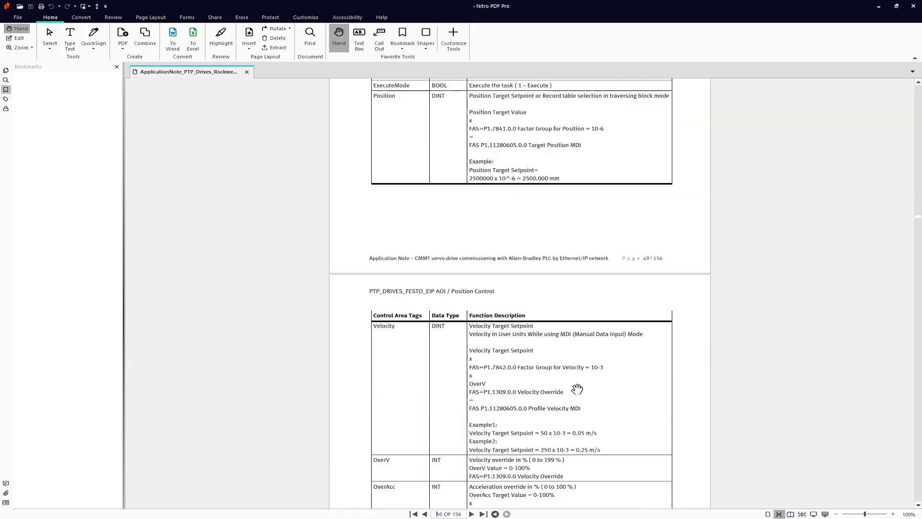
{"action": "scroll", "coordinate": [576, 379], "scroll_direction": "up", "scroll_amount": 20}
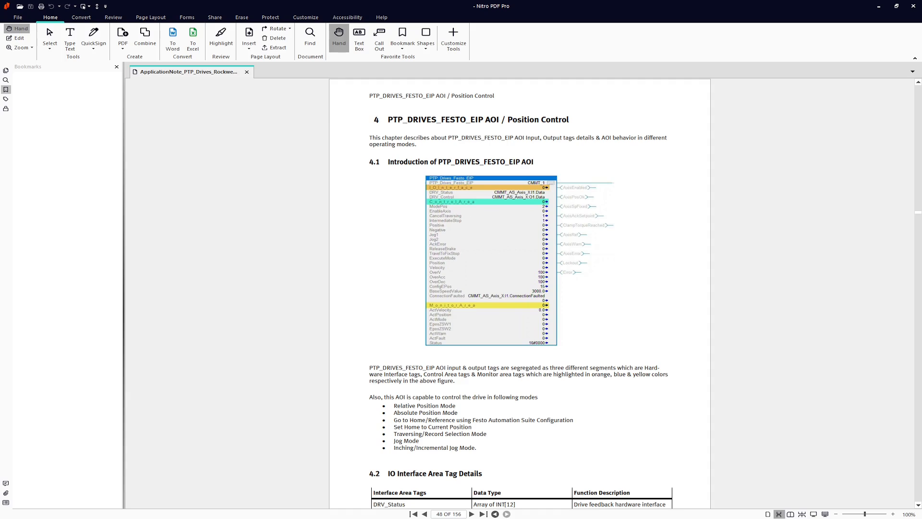
- Return to Logix Designer and assign CMMT_AS_Axis_X:I1.Data to the DRV_Status operand of the PTP_Drives_Festo_EIP instruction
{"action": "key", "text": "alt+Tab"}
{"action": "double_click", "coordinate": [817, 103]}
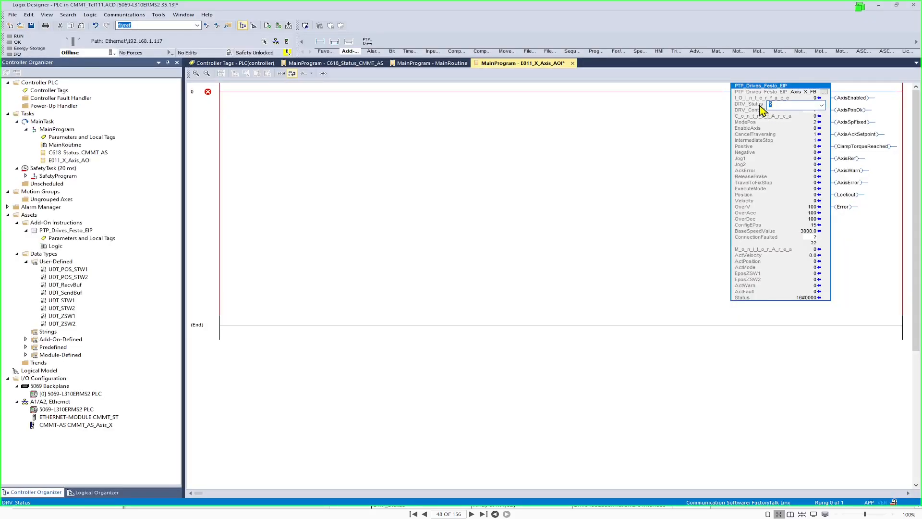
{"action": "key", "text": "Escape"}
{"action": "double_click", "coordinate": [811, 105]}
{"action": "left_click", "coordinate": [821, 105]}
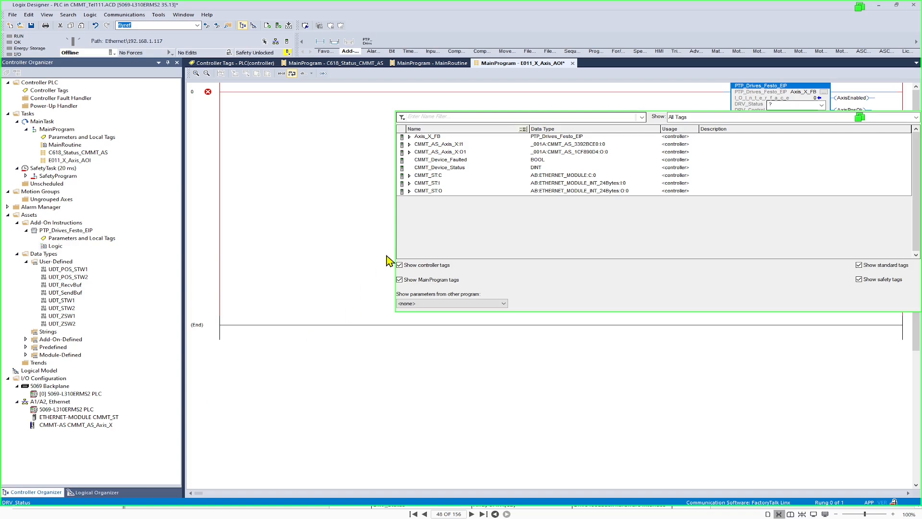
{"action": "left_click", "coordinate": [429, 145]}
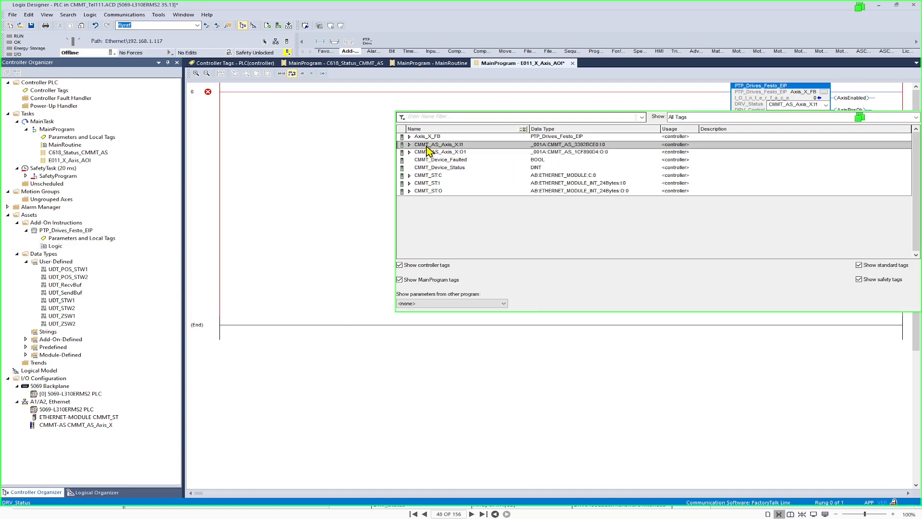
{"action": "left_click", "coordinate": [409, 144]}
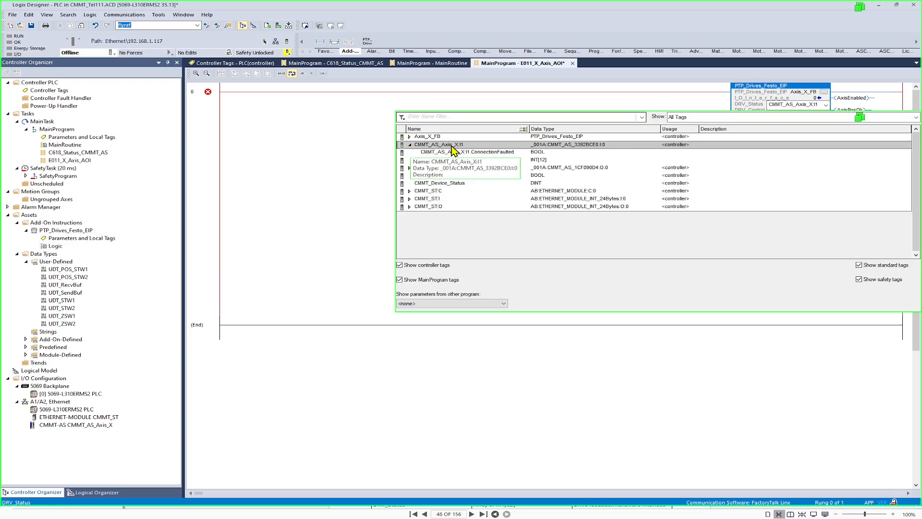
{"action": "left_click", "coordinate": [475, 153]}
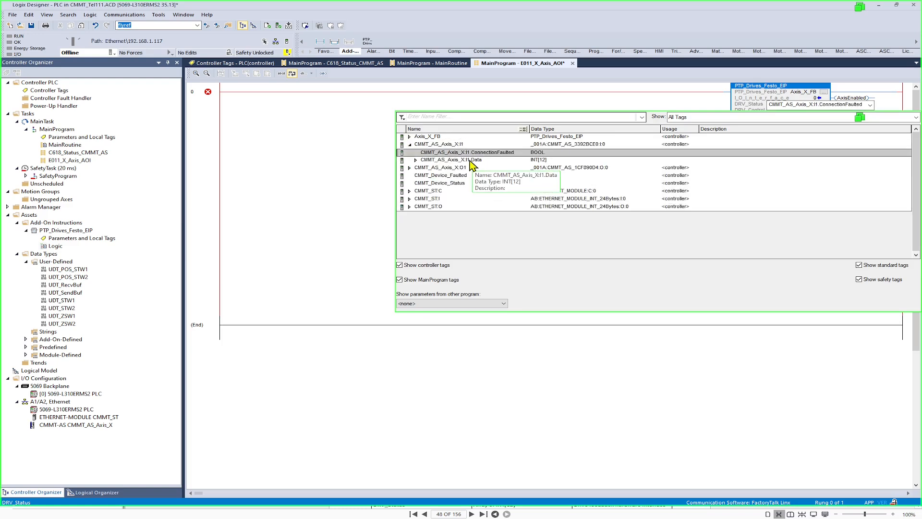
{"action": "left_click", "coordinate": [472, 161]}
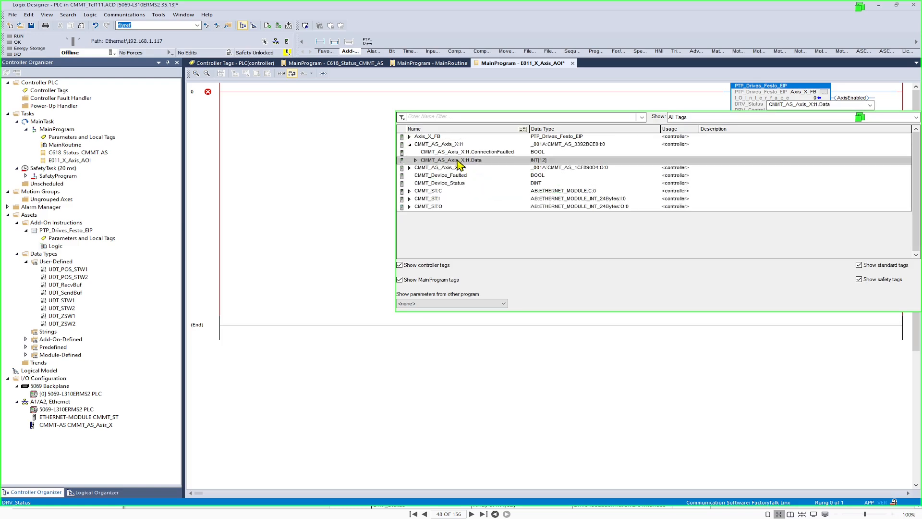
{"action": "double_click", "coordinate": [457, 161]}
{"action": "left_click", "coordinate": [789, 135]}
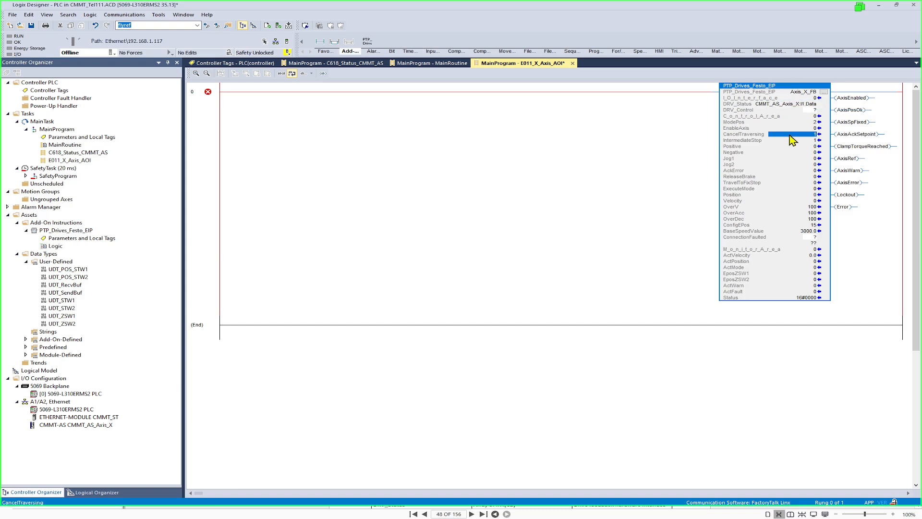
- Assign CMMT_AS_Axis_X:O1.Data to the DRV_Control operand of the PTP_Drives_Festo_EIP instruction
{"action": "left_click", "coordinate": [813, 111]}
{"action": "left_click", "coordinate": [813, 111]}
{"action": "left_click", "coordinate": [822, 111]}
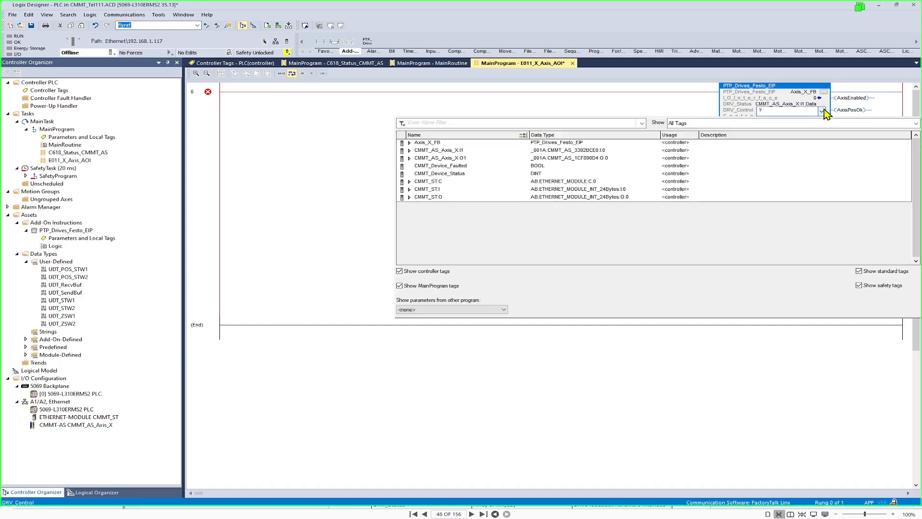
{"action": "left_click", "coordinate": [410, 158]}
{"action": "left_click", "coordinate": [422, 166]}
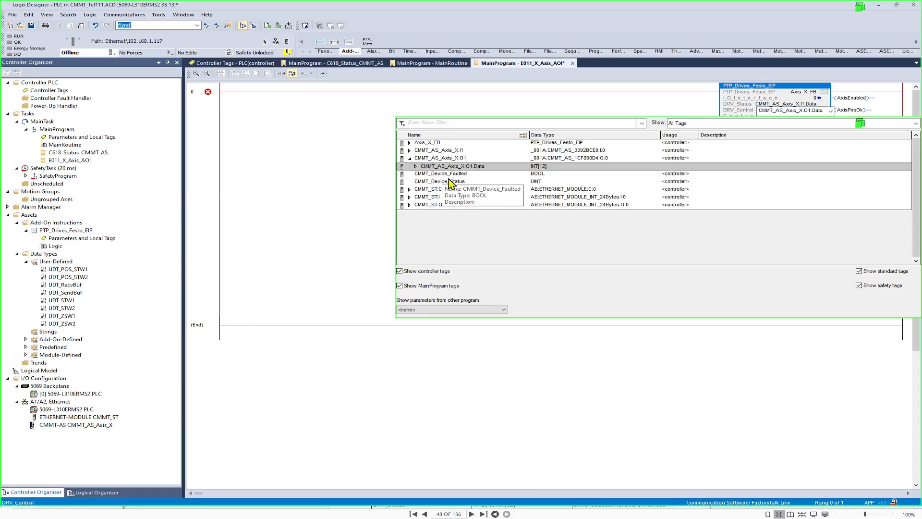
{"action": "double_click", "coordinate": [548, 167]}
{"action": "left_click", "coordinate": [748, 136]}
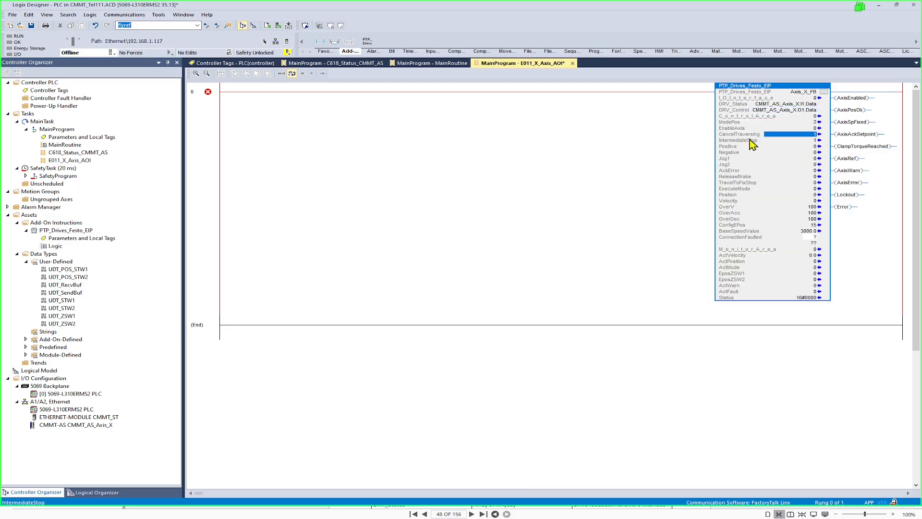
{"action": "left_click", "coordinate": [739, 111]}
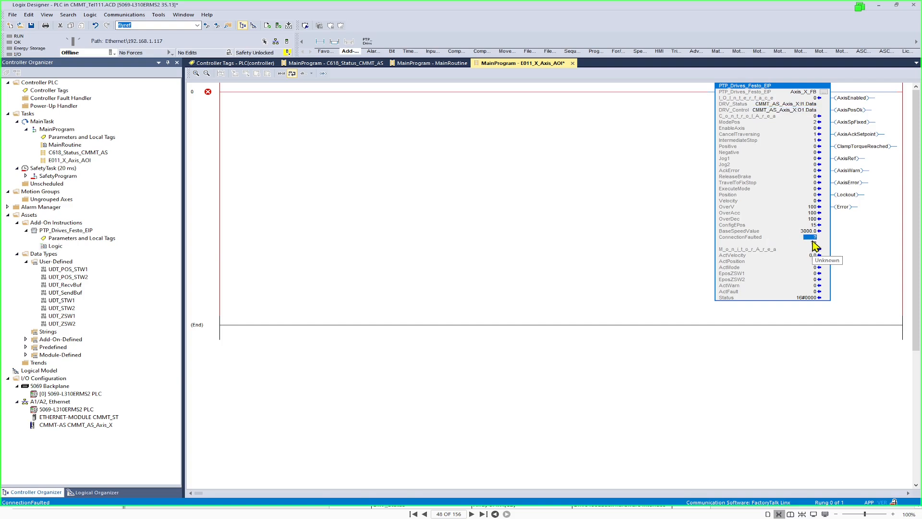
- Assign CMMT_AS_Axis_X:I1.ConnectionFaulted to the ConnectionFaulted operand of the PTP_Drives_Festo_EIP instruction
{"action": "left_click", "coordinate": [813, 239]}
{"action": "left_click", "coordinate": [816, 240]}
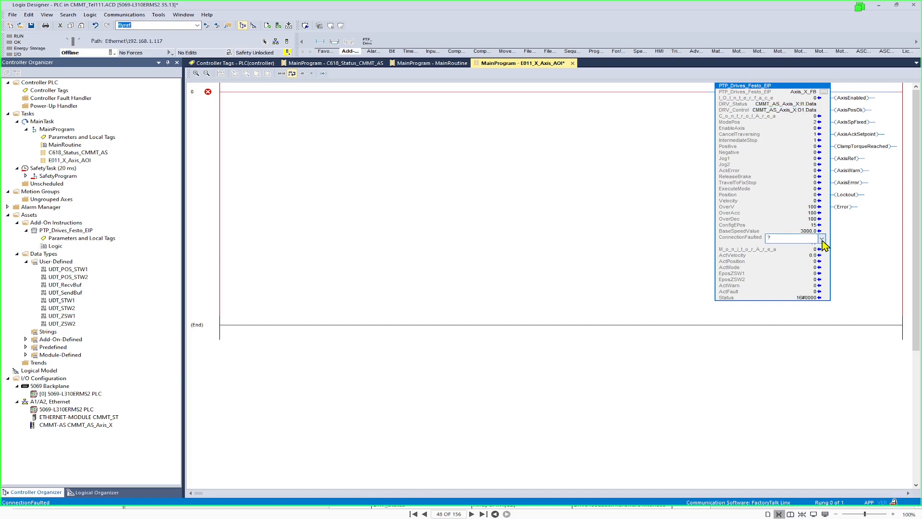
{"action": "left_click", "coordinate": [822, 240]}
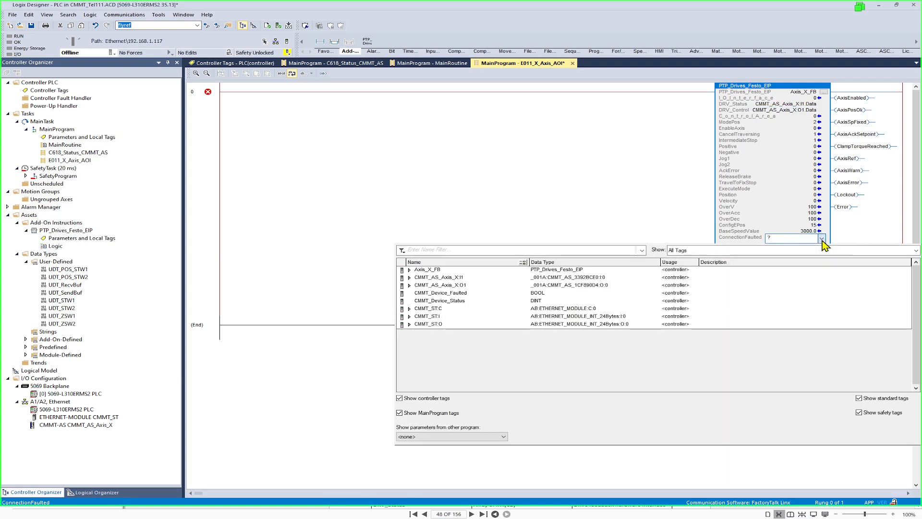
{"action": "left_click", "coordinate": [415, 279]}
{"action": "left_click", "coordinate": [410, 277]}
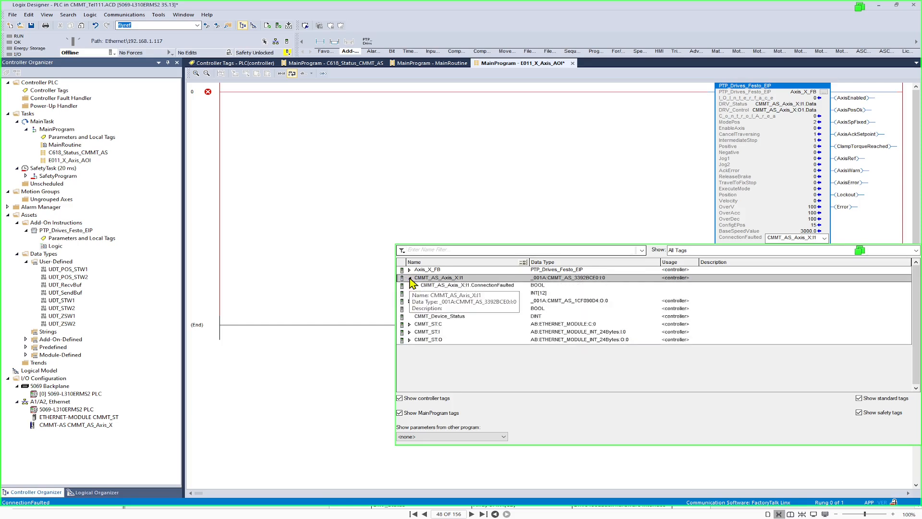
{"action": "left_click", "coordinate": [504, 286]}
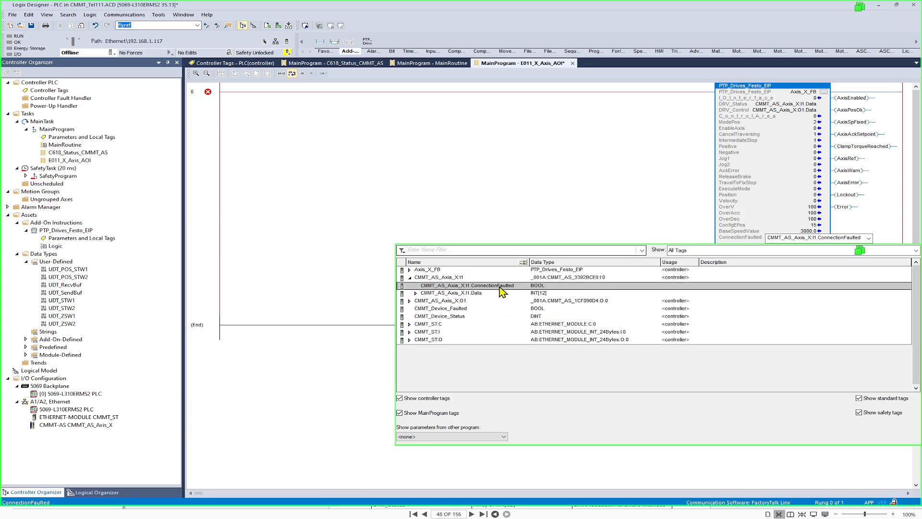
{"action": "double_click", "coordinate": [500, 287]}
{"action": "left_click", "coordinate": [755, 208]}
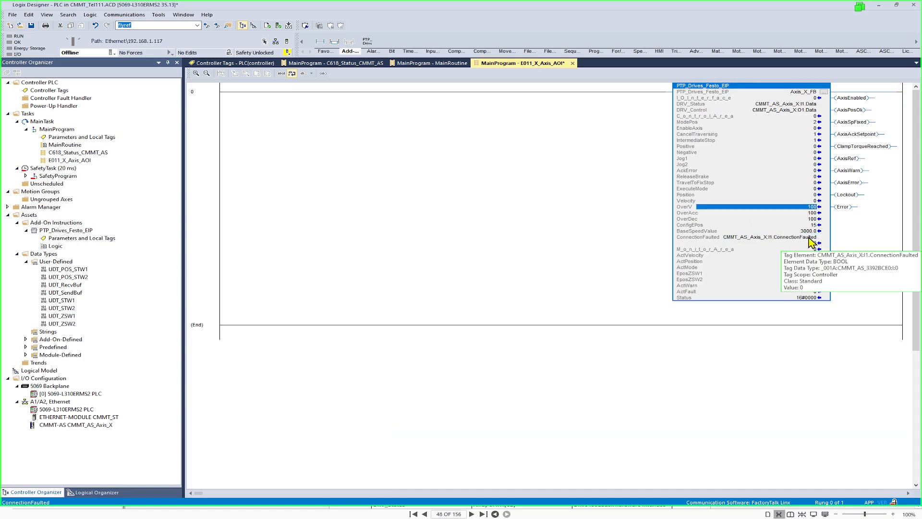
- Assign CMMT_Device_Faulted to the ConnectionFaulted operand of the PTP_Drives_Festo_EIP instruction
{"action": "left_click", "coordinate": [811, 242]}
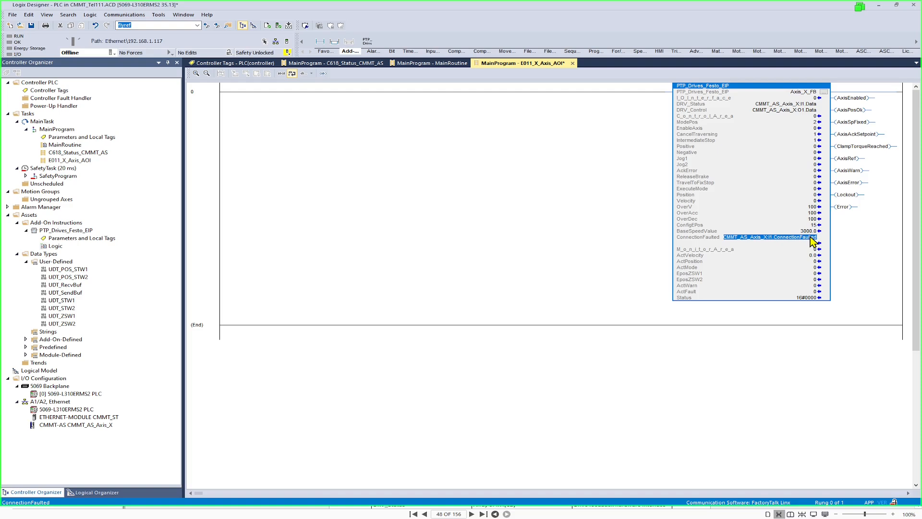
{"action": "left_click", "coordinate": [812, 242]}
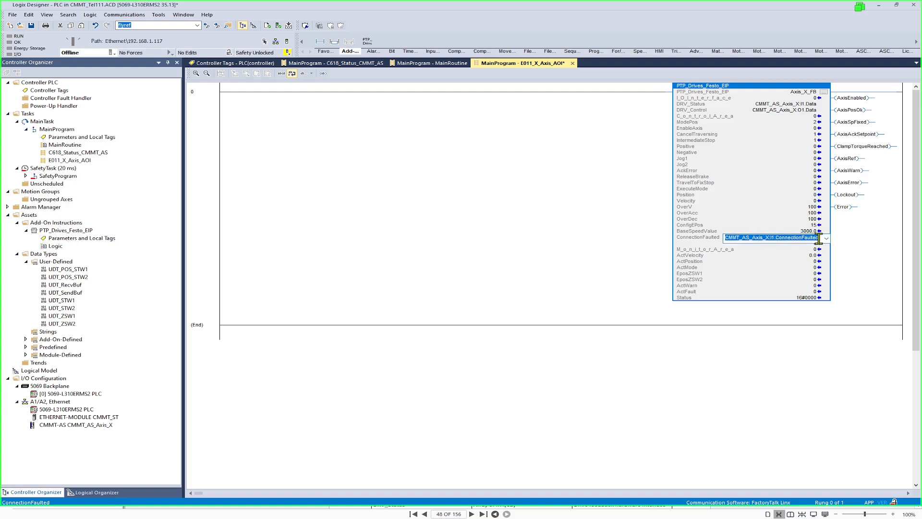
{"action": "left_click", "coordinate": [825, 238]}
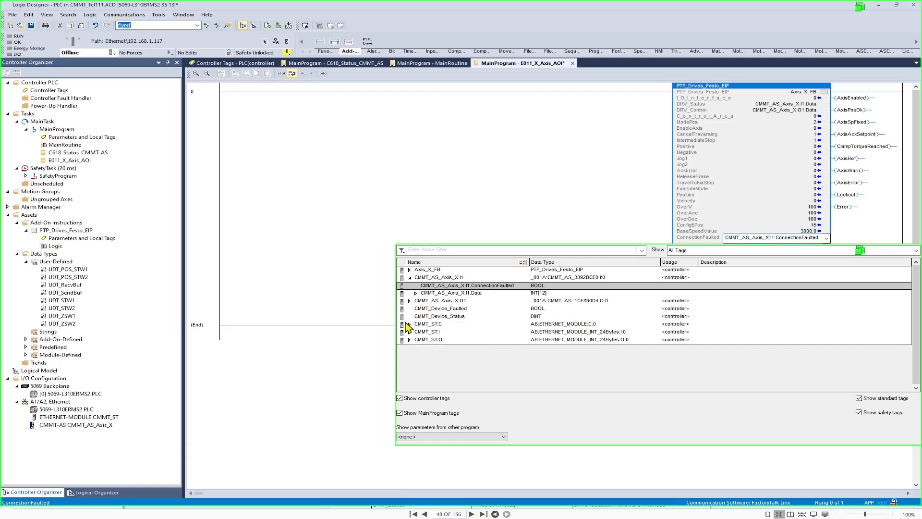
{"action": "left_click", "coordinate": [459, 310]}
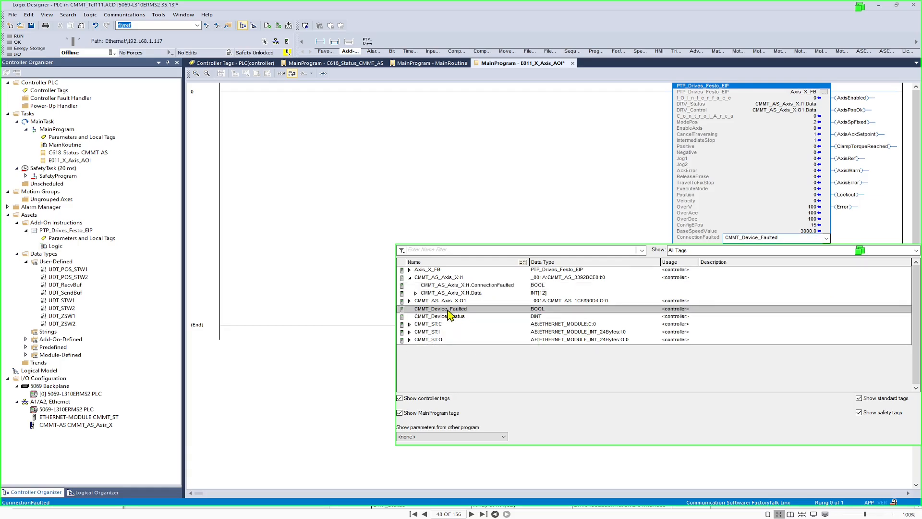
{"action": "double_click", "coordinate": [451, 309]}
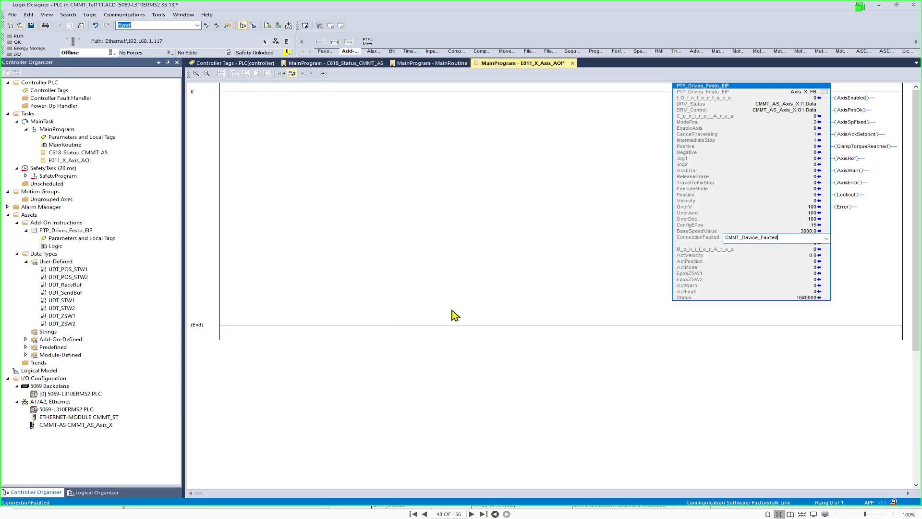
{"action": "left_click", "coordinate": [754, 280]}
- Assign CMMT_AS_Axis_X:I1.ConnectionFaulted to the ConnectionFaulted operand of the PTP_Drives_Festo_EIP instruction and save the project
{"action": "left_click", "coordinate": [805, 239]}
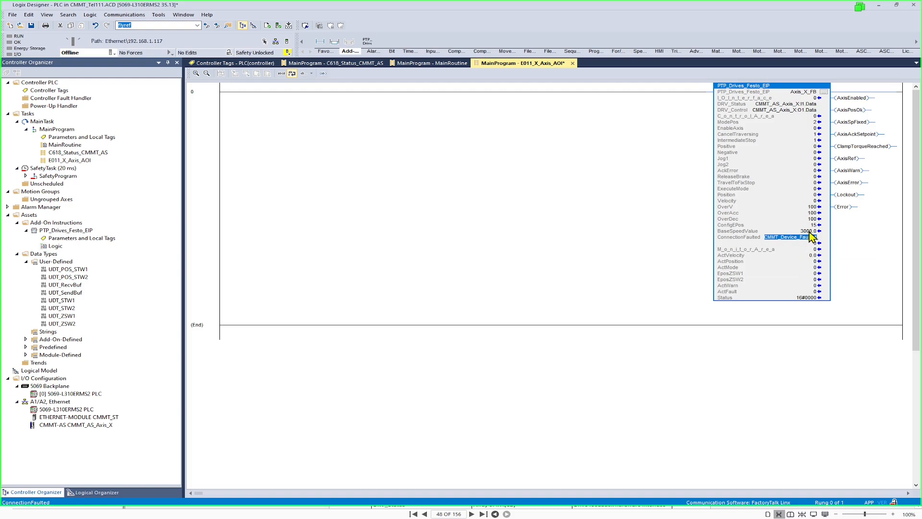
{"action": "left_click", "coordinate": [805, 240]}
{"action": "left_click", "coordinate": [826, 238]}
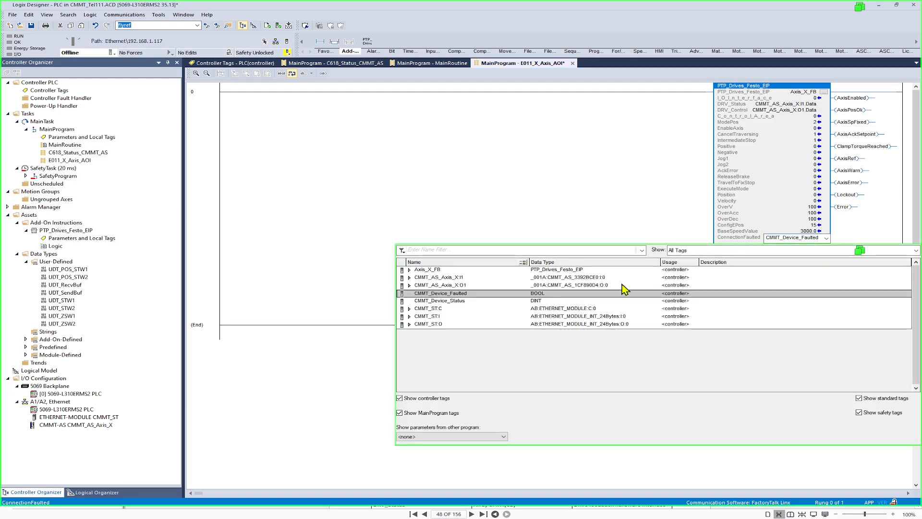
{"action": "left_click", "coordinate": [410, 277]}
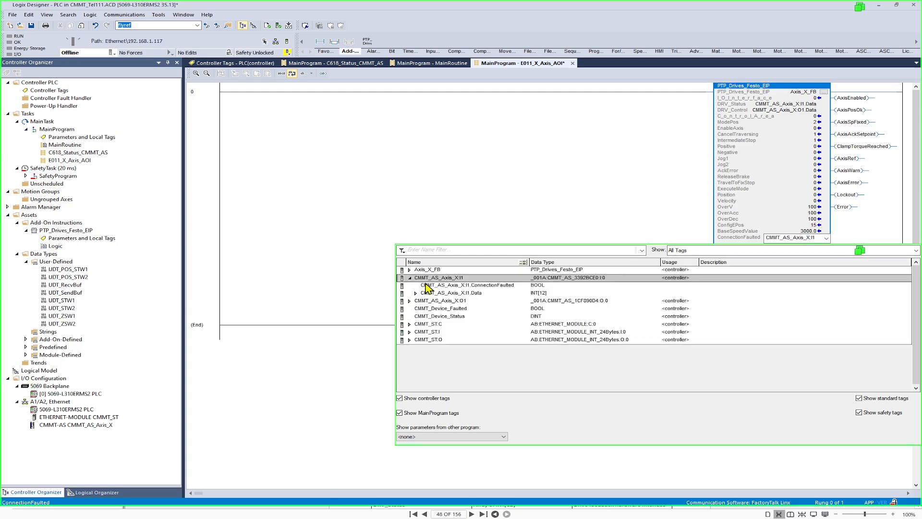
{"action": "left_click", "coordinate": [500, 286]}
{"action": "key", "text": "Return"}
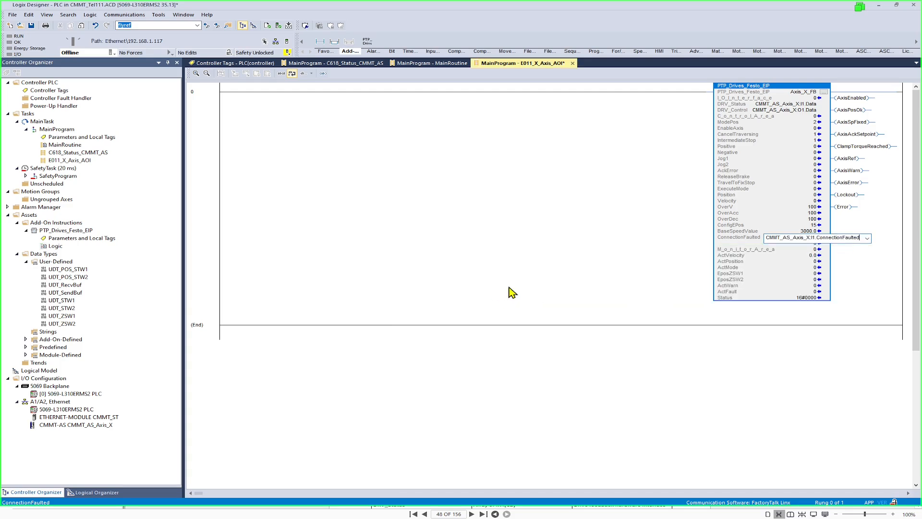
{"action": "left_click", "coordinate": [816, 273]}
{"action": "left_click", "coordinate": [144, 416]}
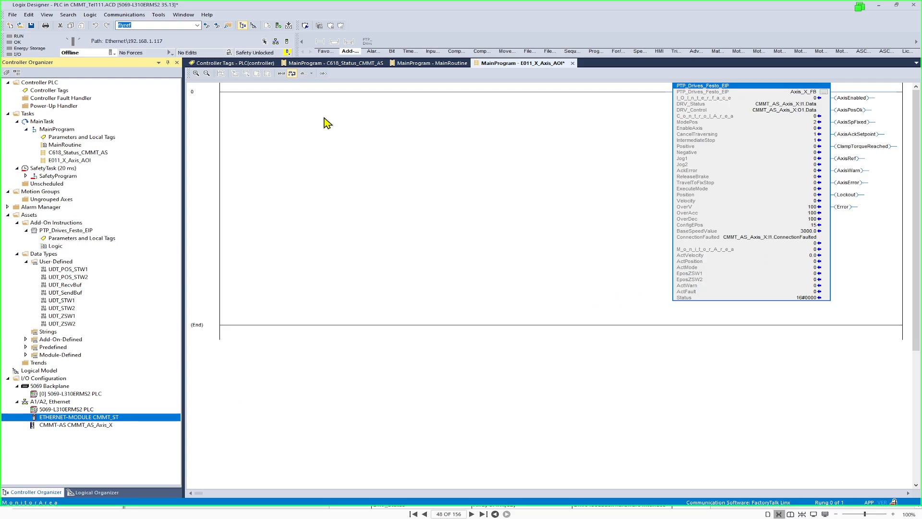
{"action": "left_click", "coordinate": [197, 112]}
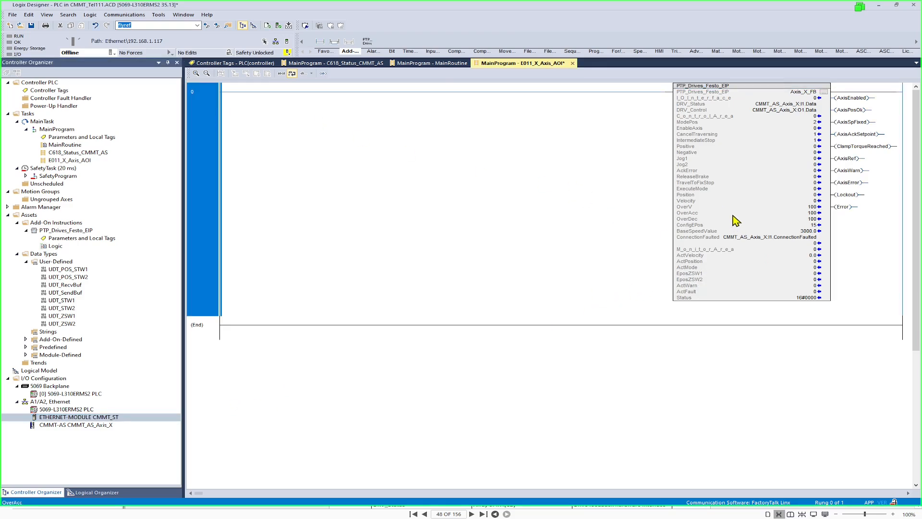
{"action": "mouse_move", "coordinate": [815, 294]}
{"action": "key", "text": "ctrl+s"}
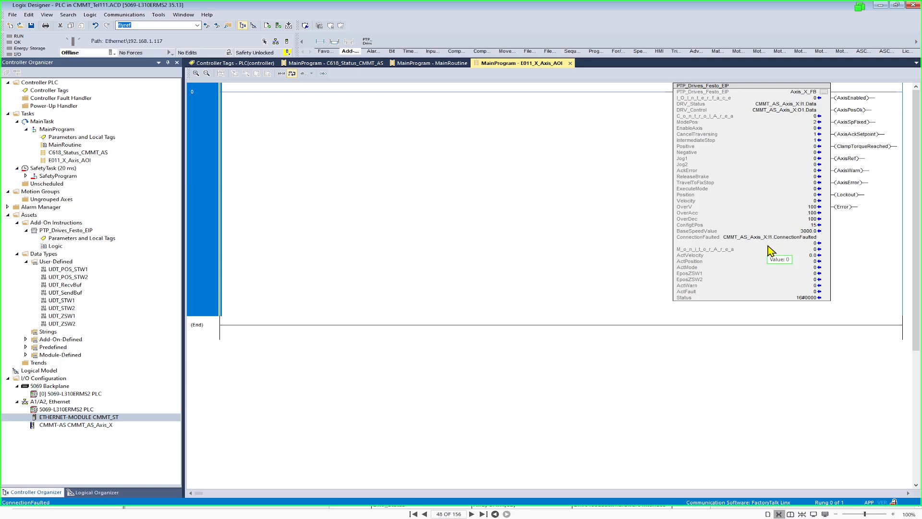
- Check the instruction's Axis_X_FB backing tag and its DRV_Status, DRV_Control and ConnectionFaulted operands
{"action": "scroll", "coordinate": [792, 228], "scroll_direction": "up", "scroll_amount": 1}
{"action": "scroll", "coordinate": [792, 228], "scroll_direction": "up", "scroll_amount": 1}
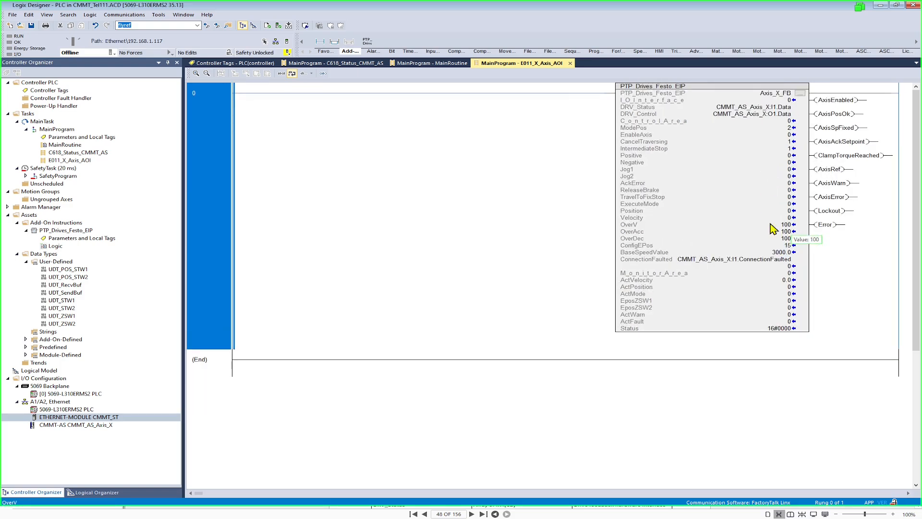
{"action": "scroll", "coordinate": [770, 225], "scroll_direction": "up", "scroll_amount": 1}
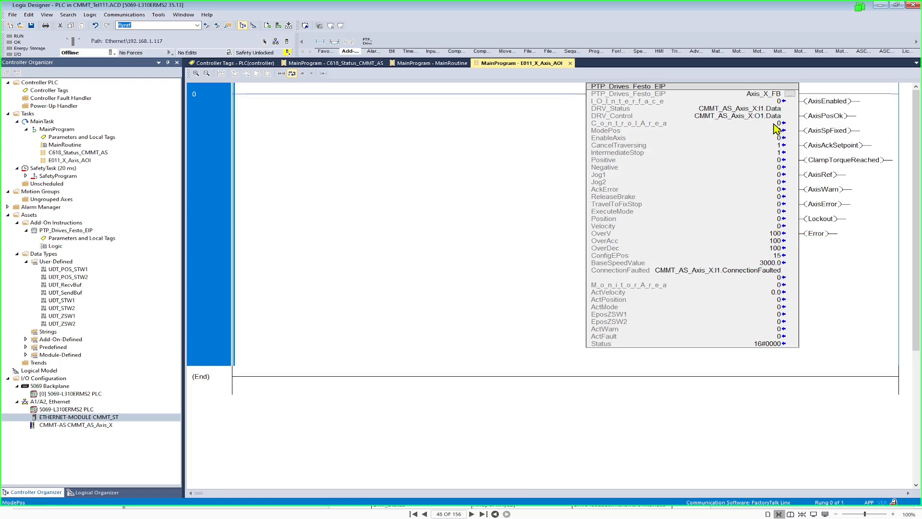
{"action": "left_click", "coordinate": [763, 110]}
{"action": "left_click", "coordinate": [767, 114]}
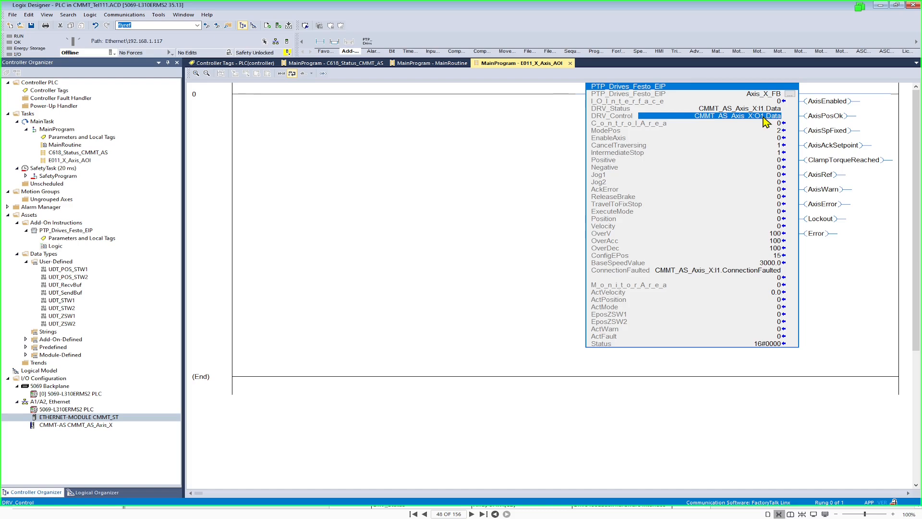
{"action": "left_click", "coordinate": [772, 96]}
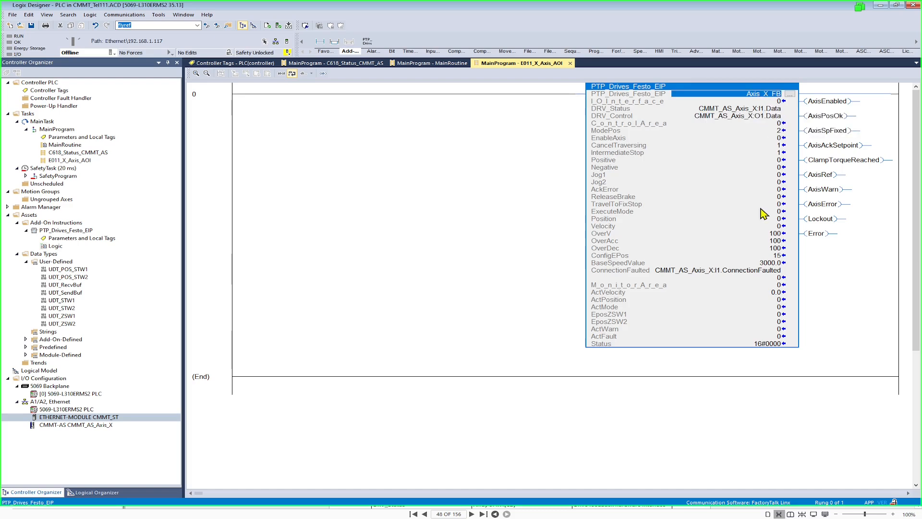
{"action": "left_click", "coordinate": [747, 272]}
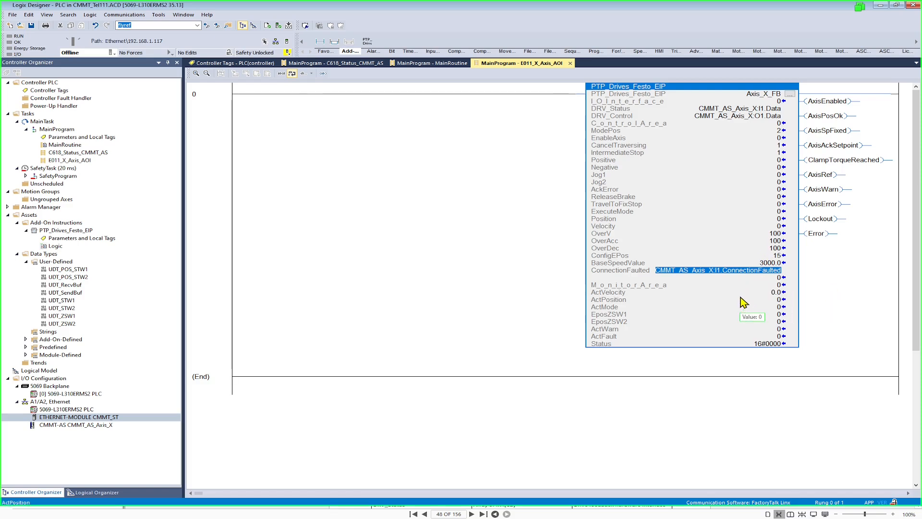
- Download the project to the controller and change its mode back to Remote Run
{"action": "left_click", "coordinate": [114, 52]}
{"action": "left_click", "coordinate": [132, 82]}
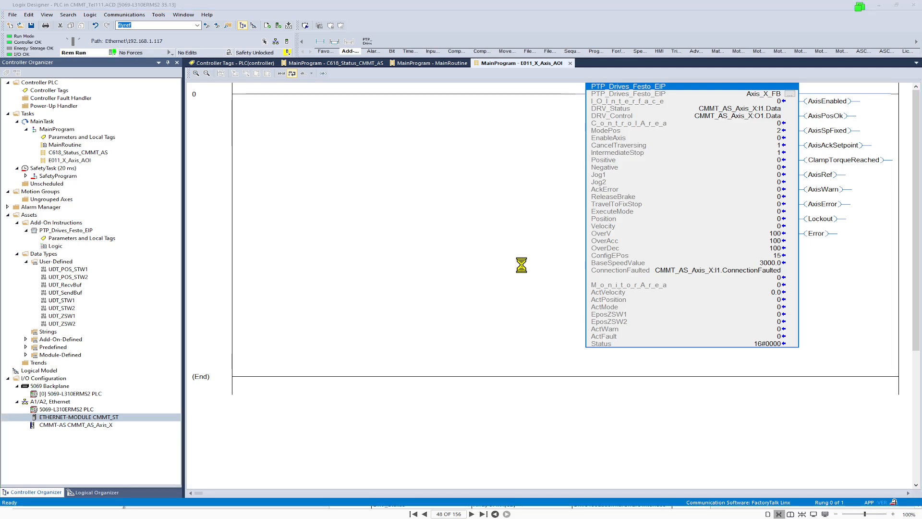
{"action": "left_click", "coordinate": [468, 387]}
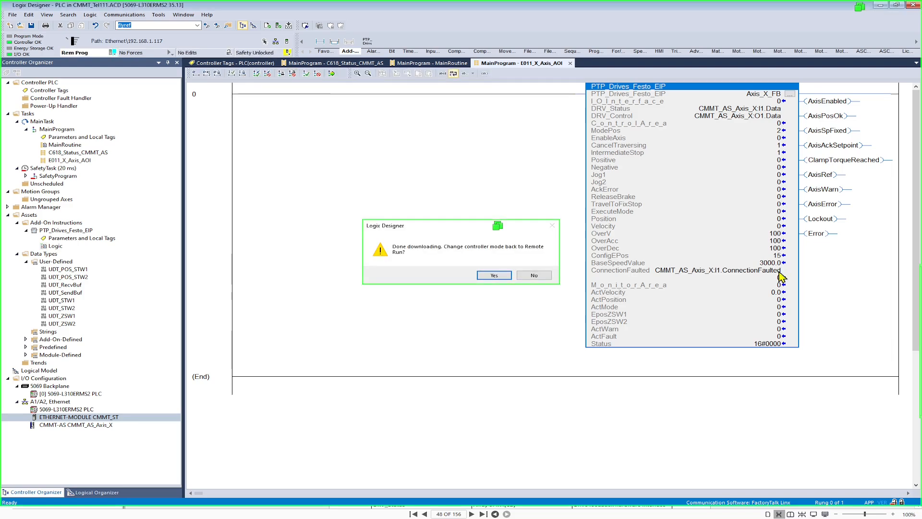
{"action": "left_click", "coordinate": [499, 275]}
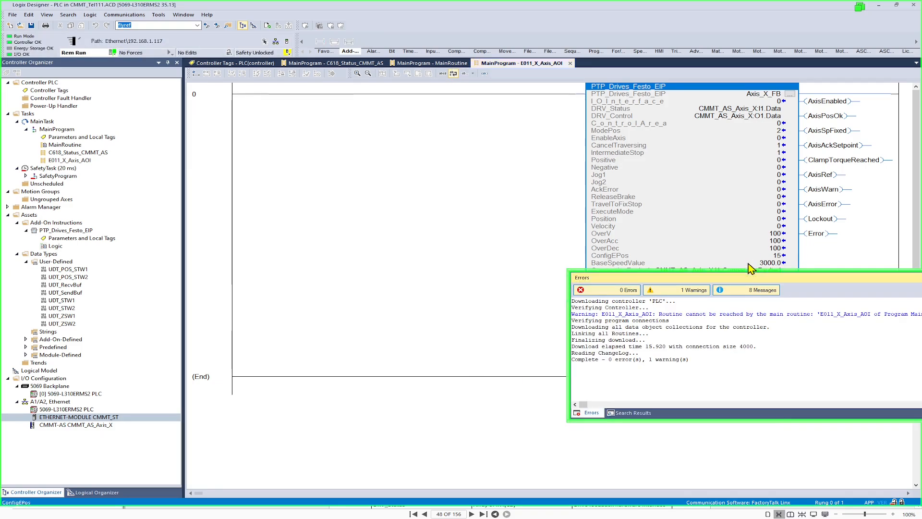
- Examine the download warning, locate the routine it refers to and close the error list
{"action": "left_click_drag", "start_coordinate": [788, 287], "coordinate": [441, 280]}
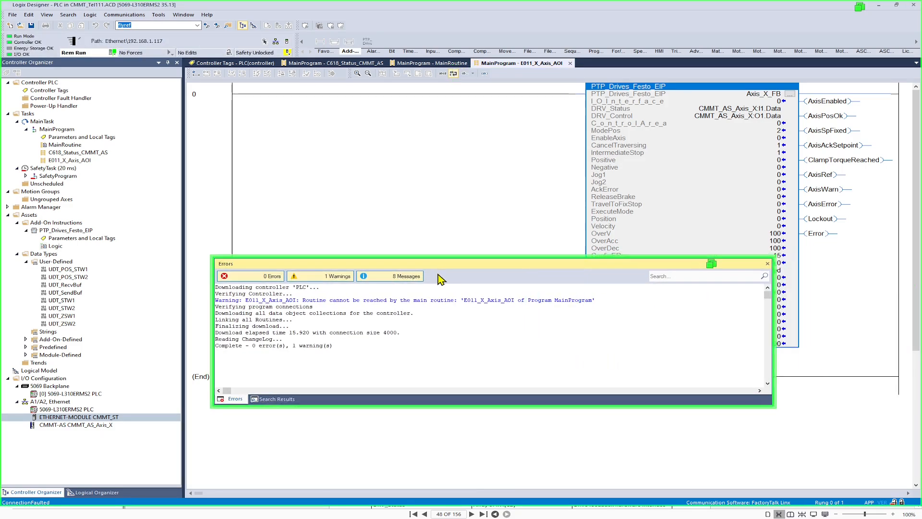
{"action": "double_click", "coordinate": [321, 300]}
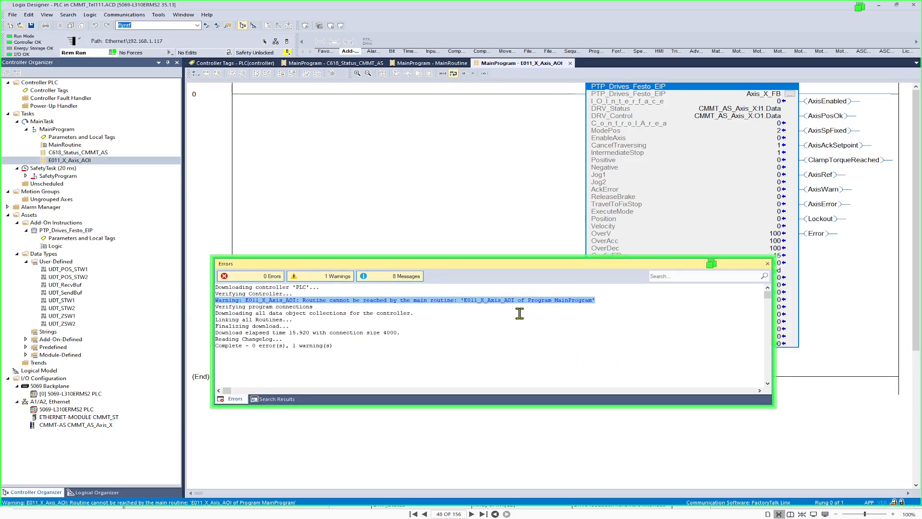
{"action": "left_click", "coordinate": [768, 263]}
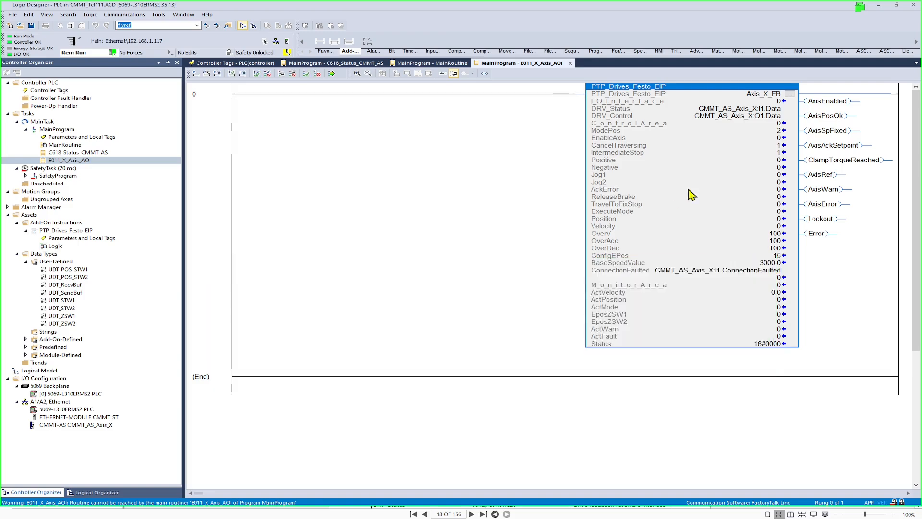
- Duplicate the JSR rung in MainRoutine and make the new rung call the E011_X_Axis_AOI routine
{"action": "left_click", "coordinate": [66, 145]}
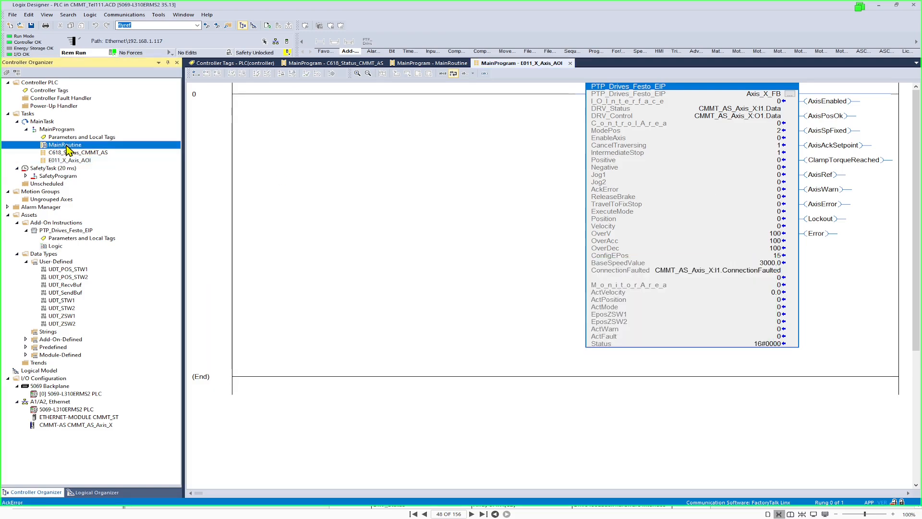
{"action": "double_click", "coordinate": [66, 146]}
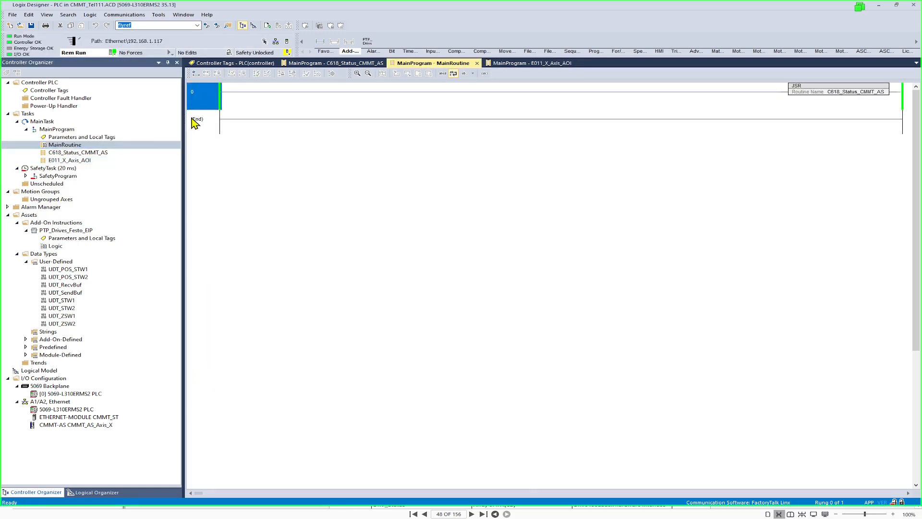
{"action": "key", "text": "ctrl+v"}
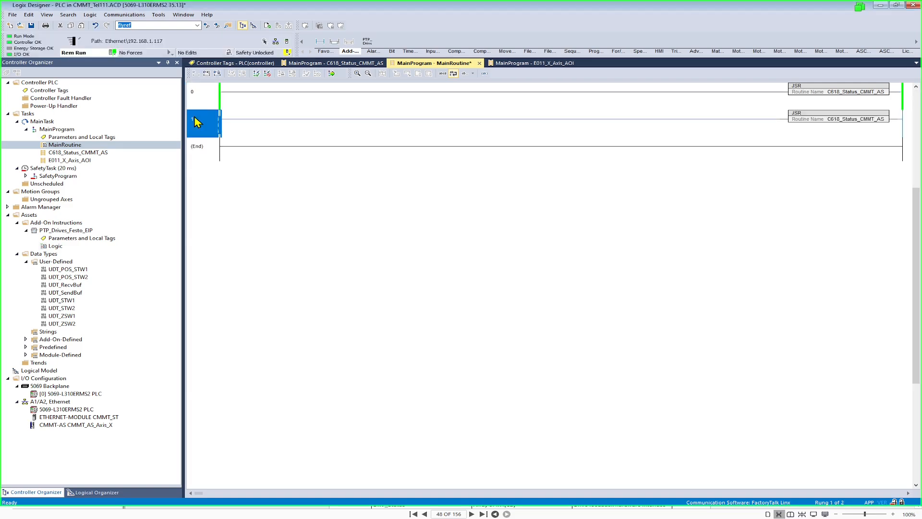
{"action": "double_click", "coordinate": [885, 120]}
{"action": "left_click", "coordinate": [896, 121]}
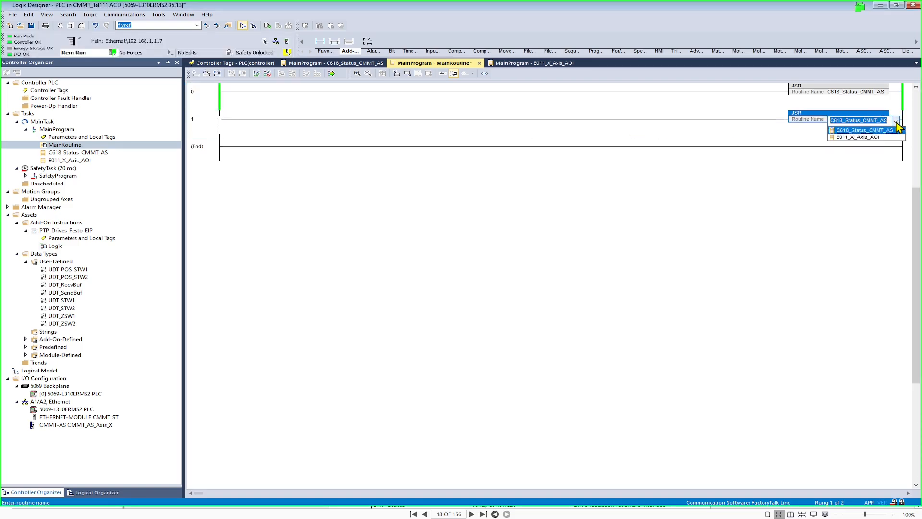
{"action": "left_click", "coordinate": [863, 138]}
{"action": "left_click", "coordinate": [860, 141]}
{"action": "left_click", "coordinate": [204, 128]}
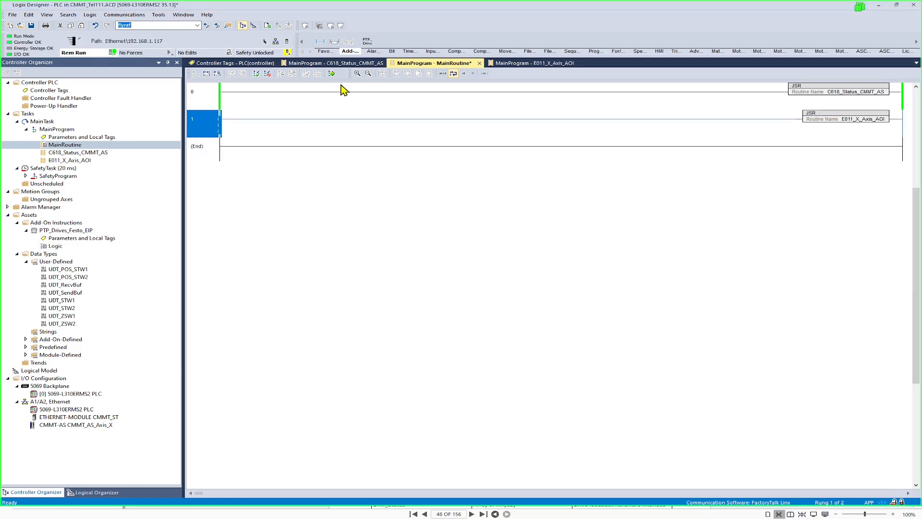
- Finalize all edits in MainProgram and close the error list
{"action": "left_click", "coordinate": [332, 74]}
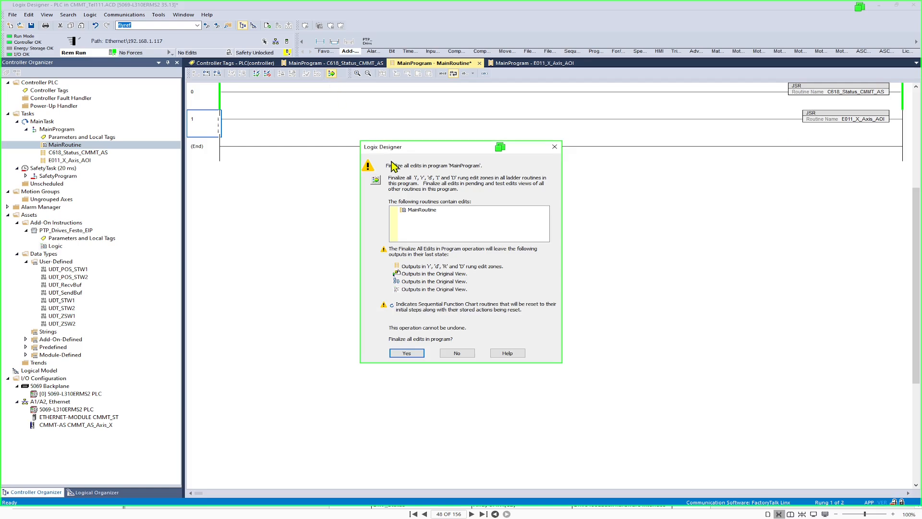
{"action": "left_click", "coordinate": [412, 354]}
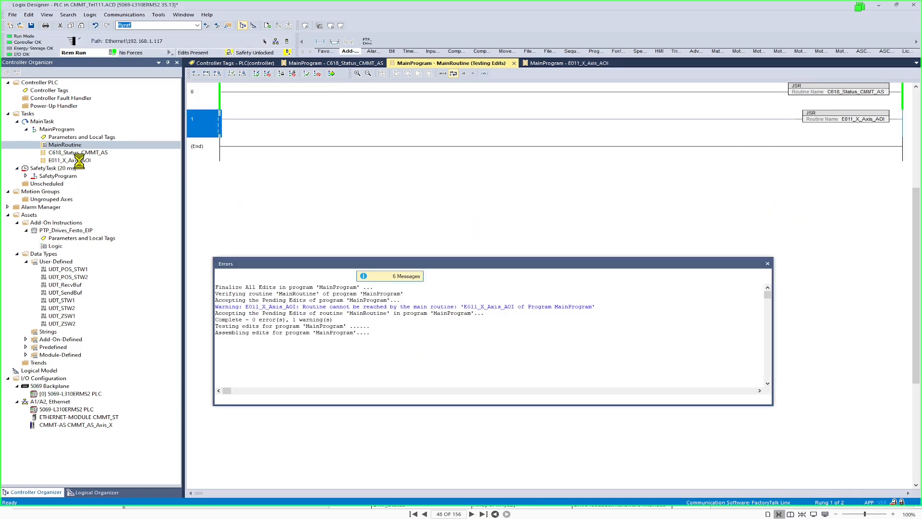
{"action": "left_click", "coordinate": [327, 341]}
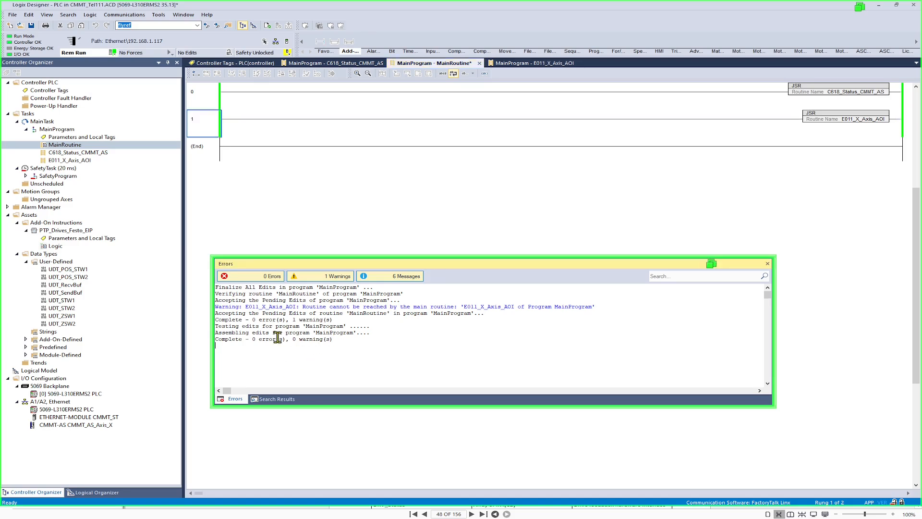
{"action": "left_click", "coordinate": [767, 264]}
- Open the E011_X_Axis_AOI routine and arrange Festo Automation Suite side by side with Logix Designer
{"action": "double_click", "coordinate": [158, 160]}
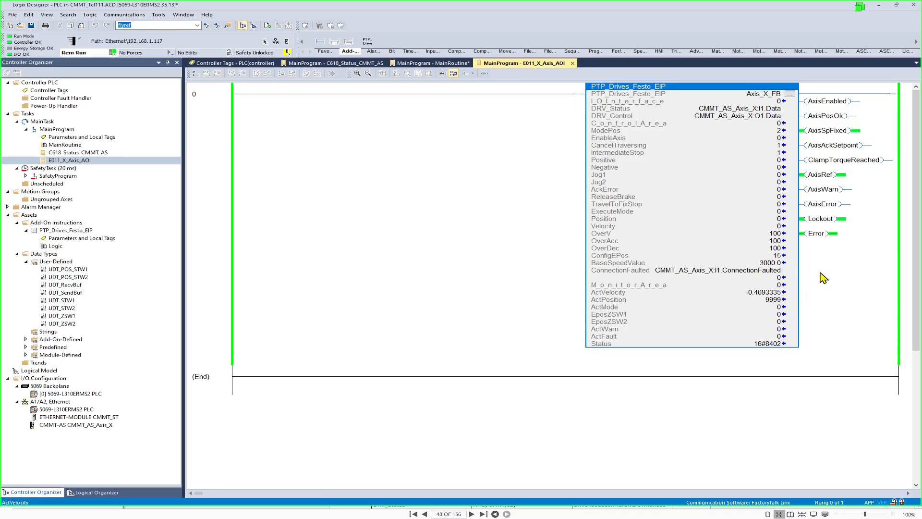
{"action": "mouse_move", "coordinate": [771, 115]}
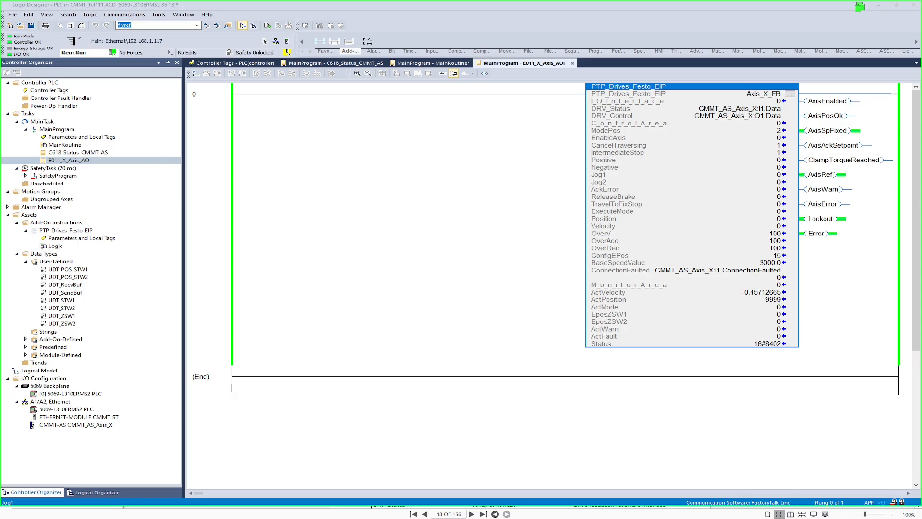
{"action": "key", "text": "alt+Tab"}
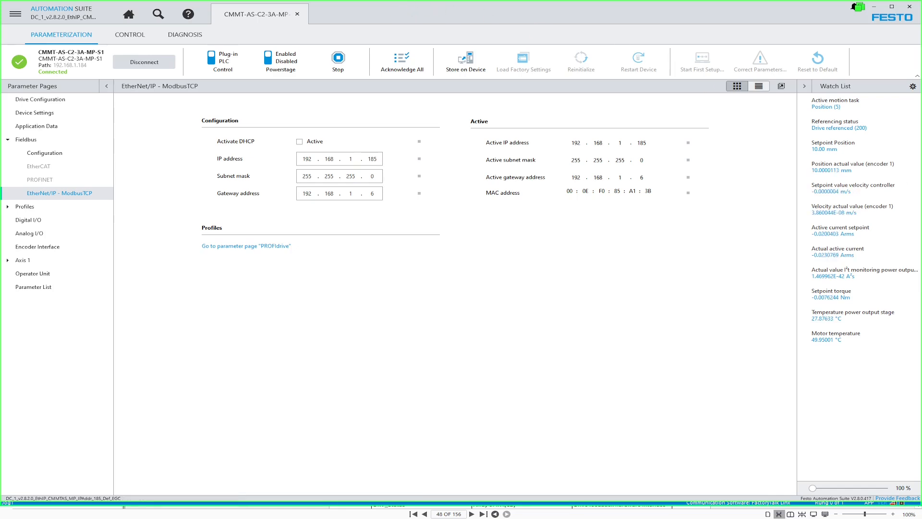
{"action": "key", "text": "super+Left"}
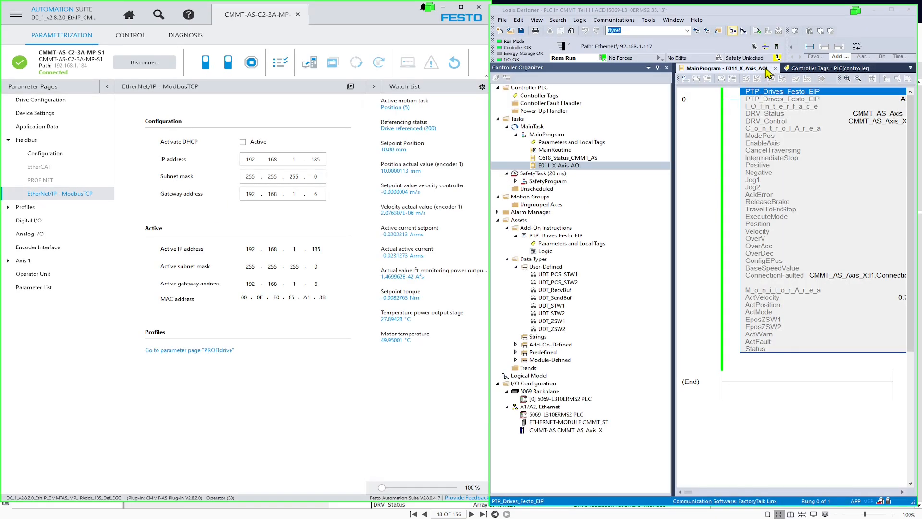
- Give the PLC code more room, disable the drive's powerstage in Festo Automation Suite and release plug-in control to the PLC
{"action": "left_click", "coordinate": [733, 31]}
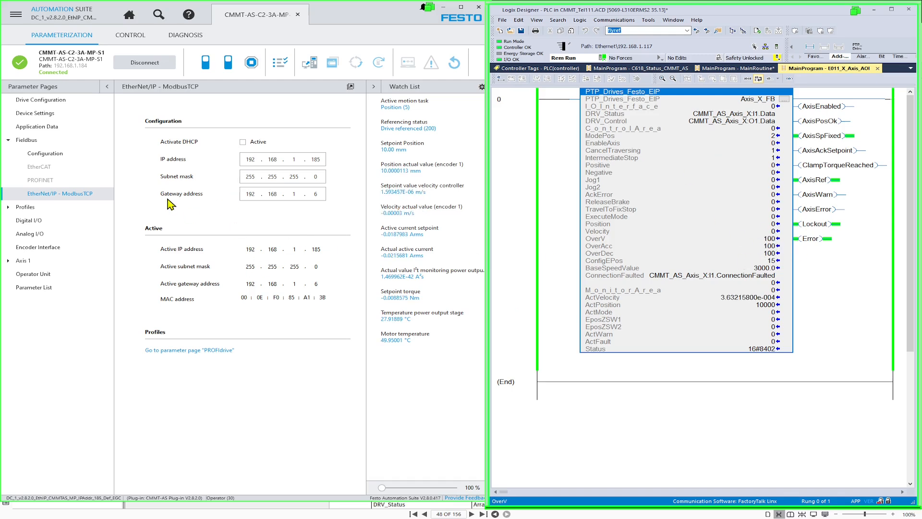
{"action": "left_click", "coordinate": [230, 67]}
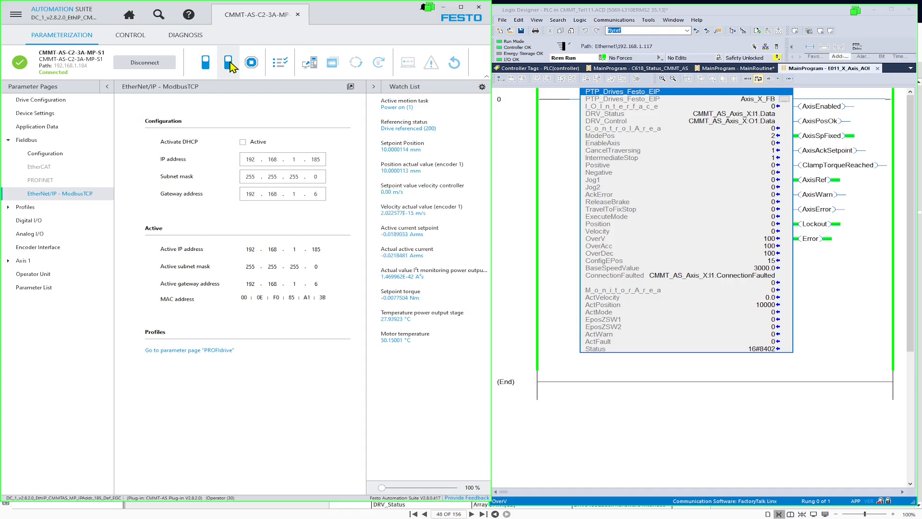
{"action": "left_click", "coordinate": [231, 67]}
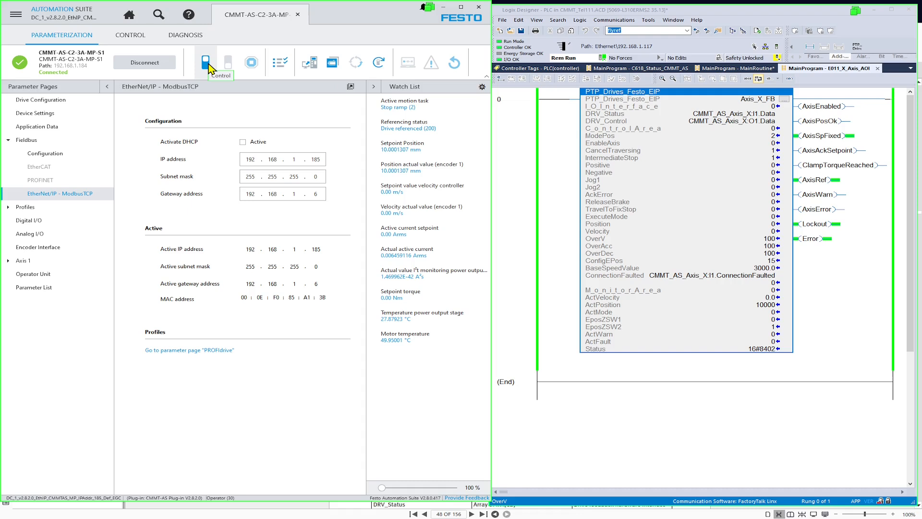
{"action": "left_click", "coordinate": [208, 67]}
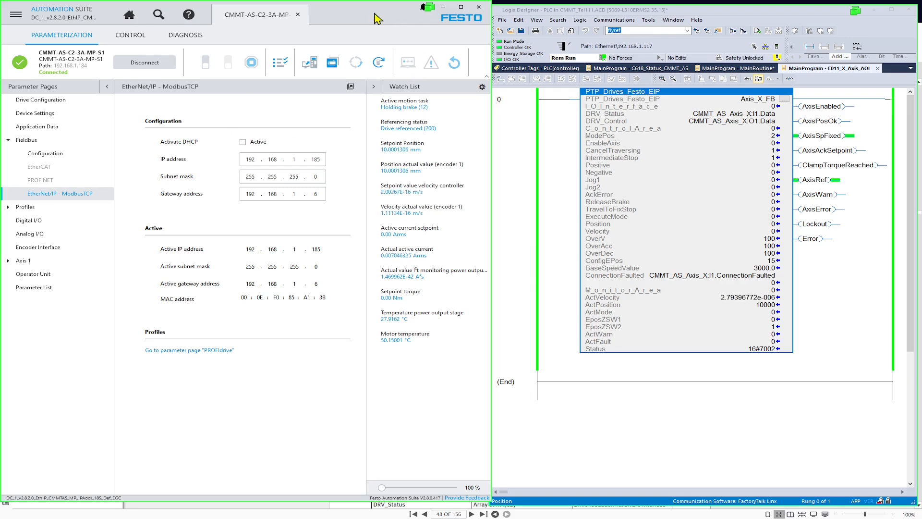
{"action": "left_click", "coordinate": [698, 166]}
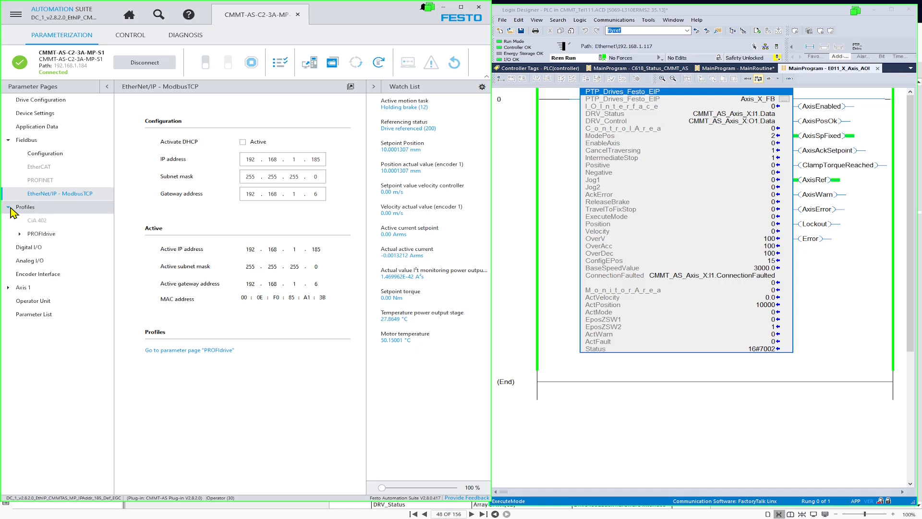
- Open the PROFIdrive Telegram parameter page and collapse the Watch List to show its dynamic values in full
{"action": "left_click", "coordinate": [10, 207]}
{"action": "left_click", "coordinate": [21, 234]}
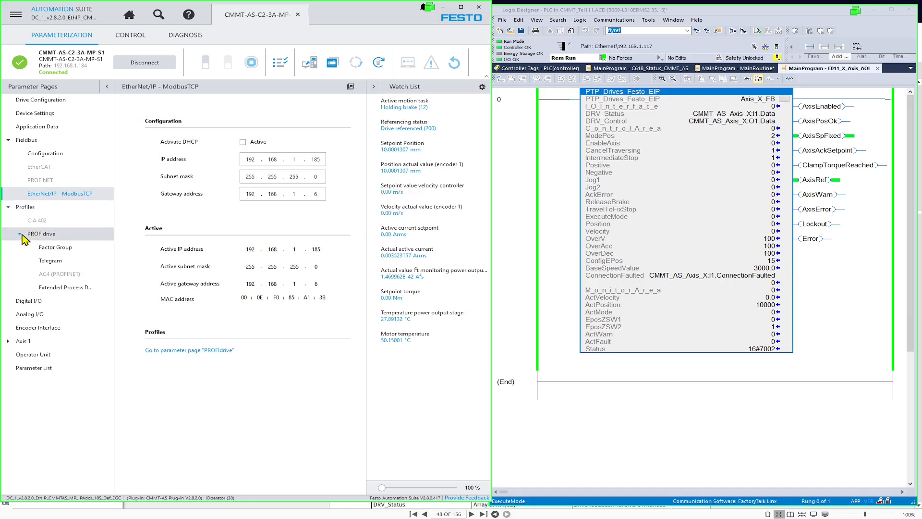
{"action": "left_click", "coordinate": [64, 264]}
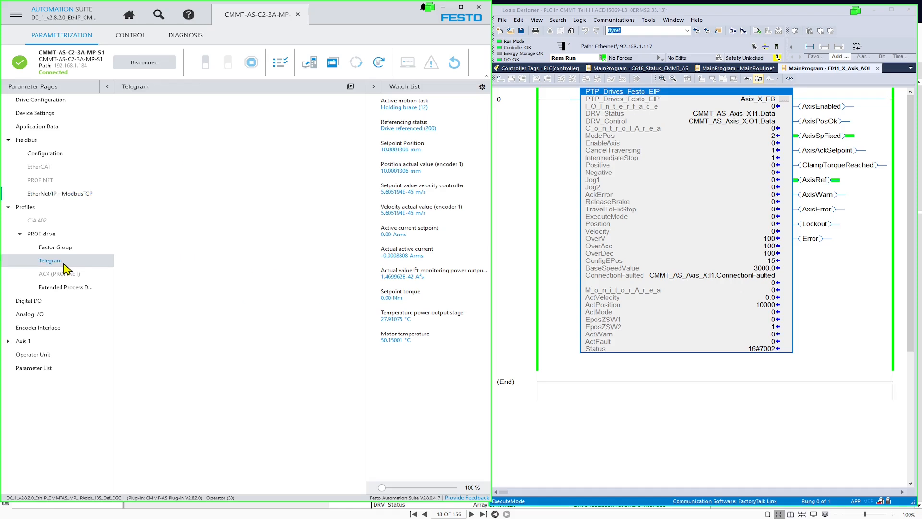
{"action": "left_click", "coordinate": [374, 88]}
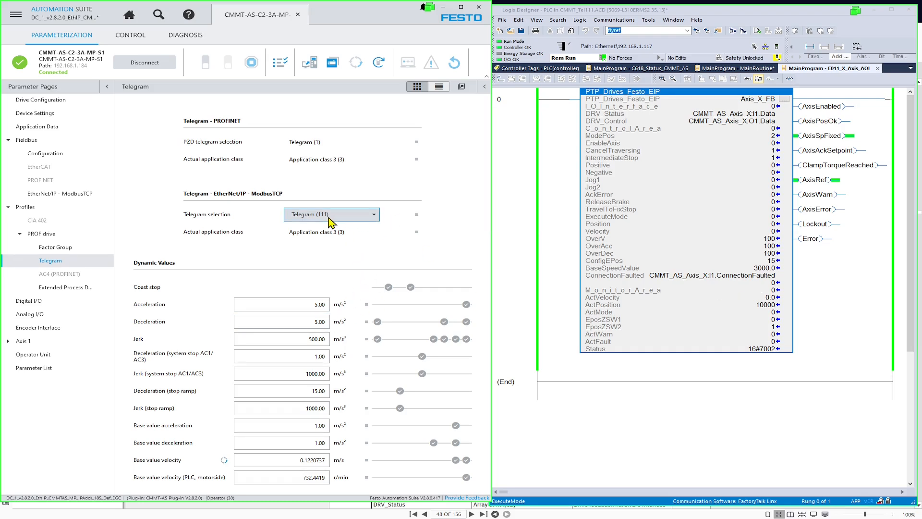
- Compare the telegram base values with OverAcc and OverDec, and set both base value acceleration and base value deceleration to 5.00 m/s²
{"action": "left_click", "coordinate": [305, 425]}
{"action": "left_click", "coordinate": [308, 439]}
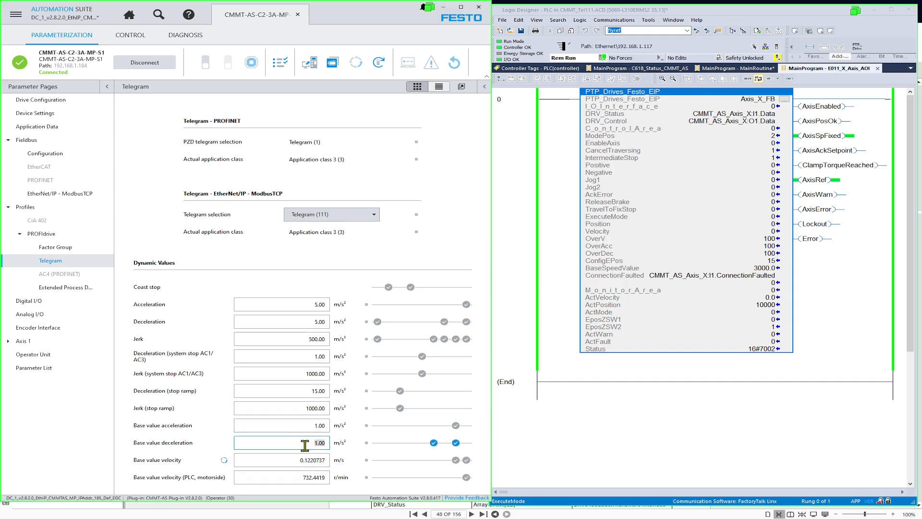
{"action": "left_click", "coordinate": [300, 460]}
{"action": "left_click", "coordinate": [300, 475]}
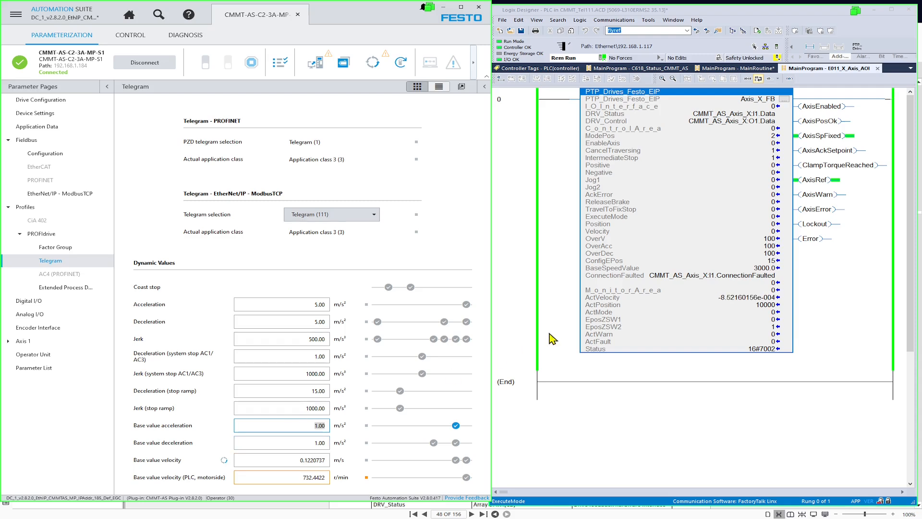
{"action": "left_click", "coordinate": [774, 246]}
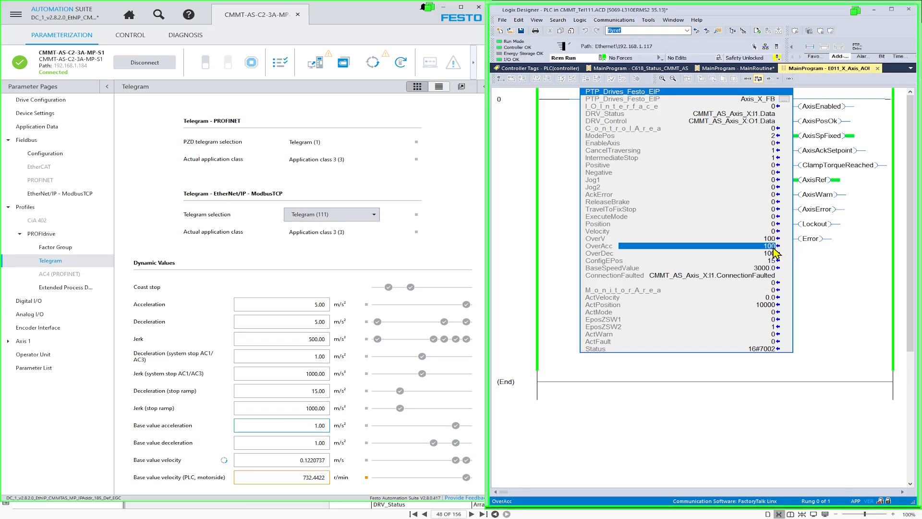
{"action": "left_click", "coordinate": [773, 254]}
{"action": "left_click", "coordinate": [773, 246]}
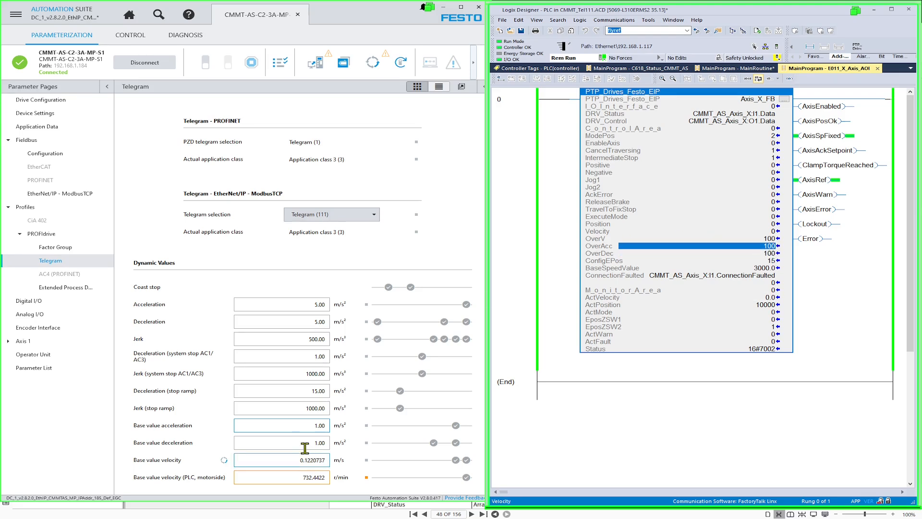
{"action": "left_click", "coordinate": [307, 427]}
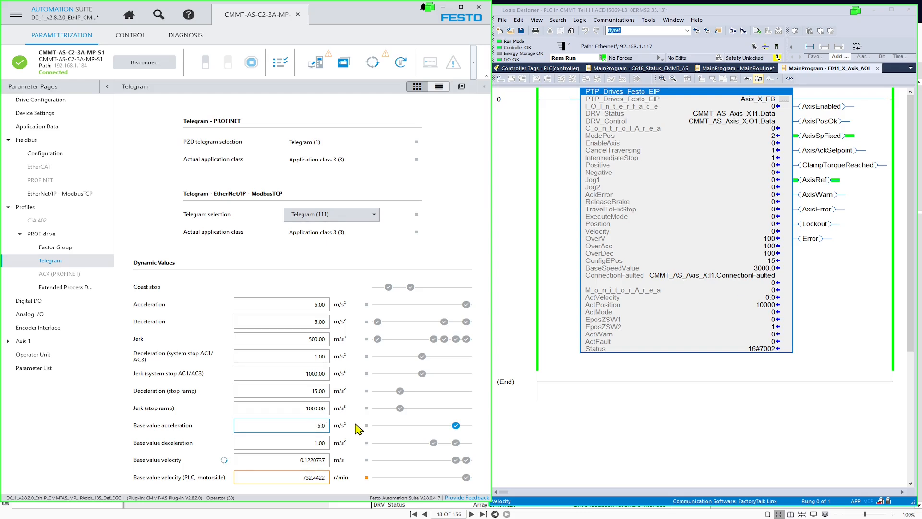
{"action": "key", "text": "Tab"}
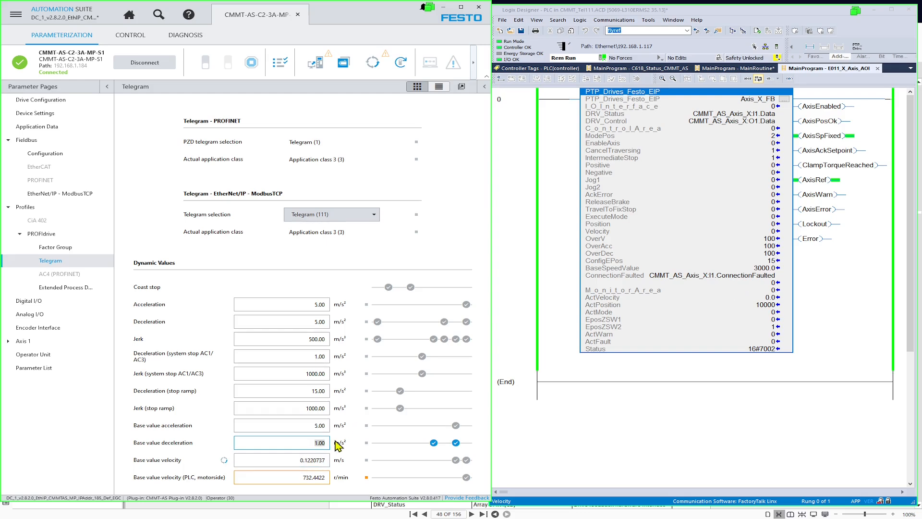
{"action": "type", "text": "5.00"}
- Check the override and BaseSpeedValue parameters of the instruction, and set the telegram's base value velocity to 0.10 m/s
{"action": "left_click", "coordinate": [772, 246]}
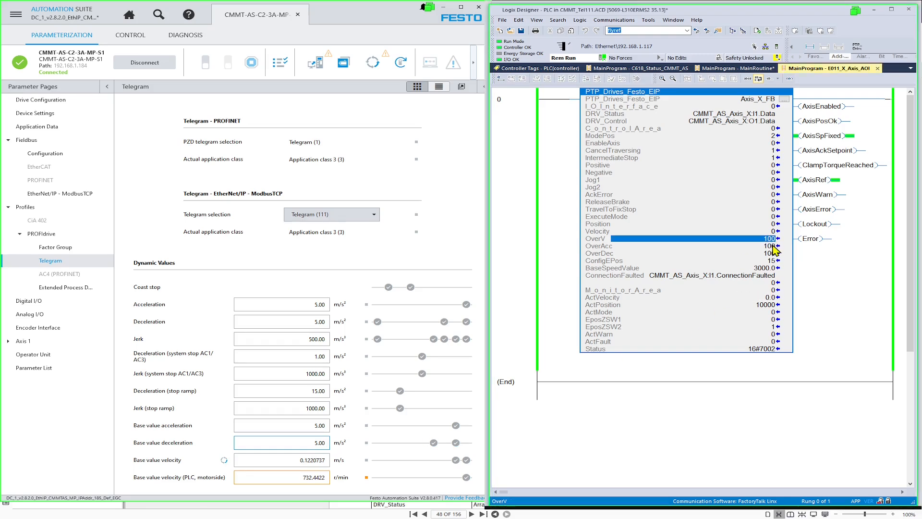
{"action": "key", "text": "Down"}
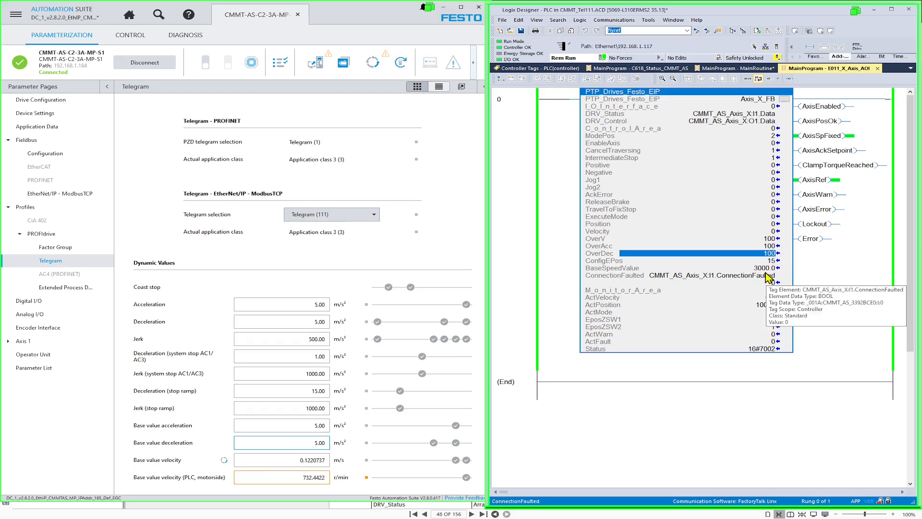
{"action": "left_click", "coordinate": [764, 267]}
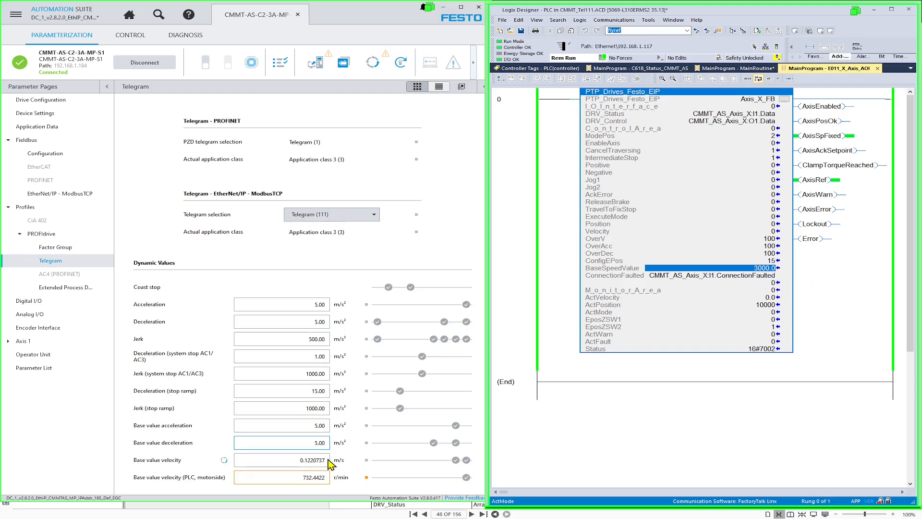
{"action": "left_click", "coordinate": [294, 460]}
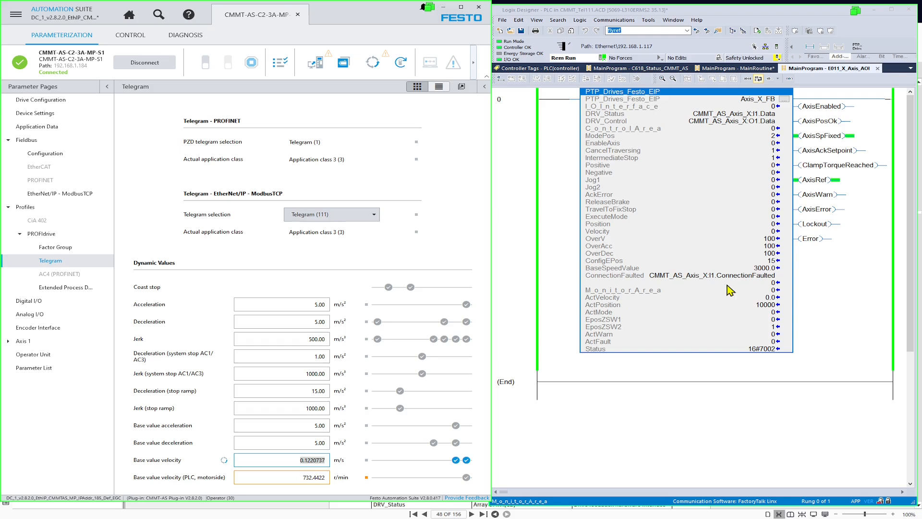
{"action": "left_click", "coordinate": [770, 299]}
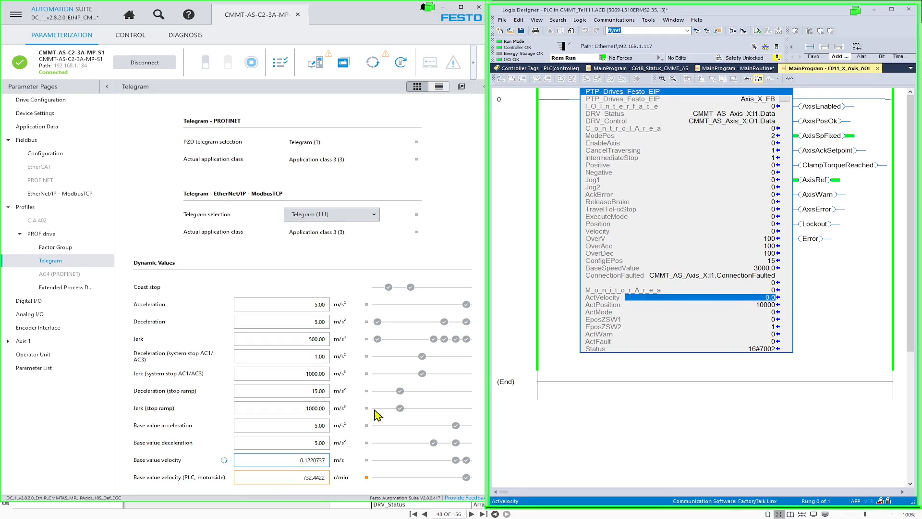
{"action": "left_click", "coordinate": [278, 461]}
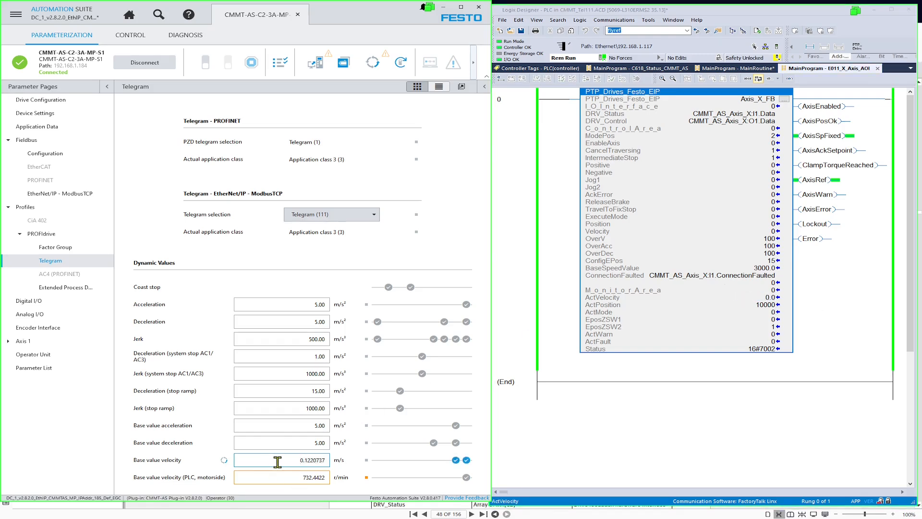
{"action": "left_click_drag", "start_coordinate": [278, 461], "coordinate": [328, 460]}
{"action": "key", "text": "Return"}
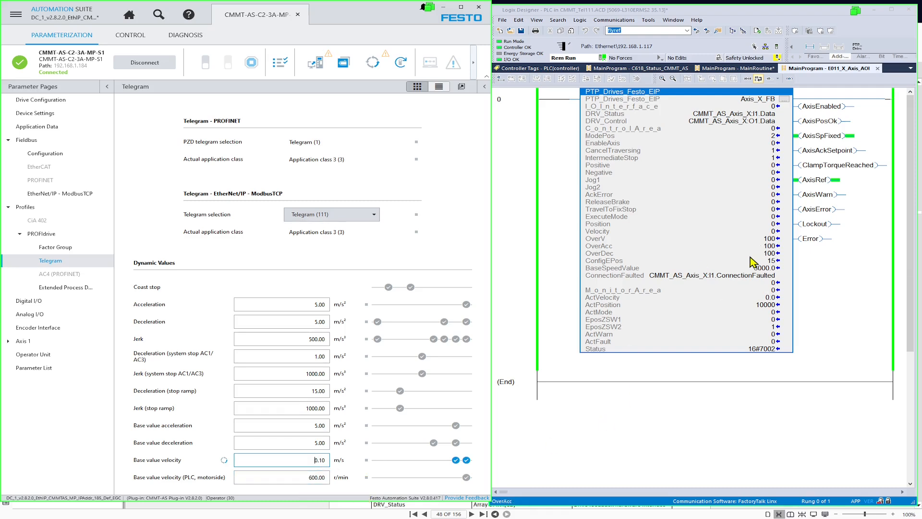
- Set BaseSpeedValue of the PTP_Drives_Festo_EIP instruction to 100.0 in Logix Designer
{"action": "mouse_move", "coordinate": [764, 273]}
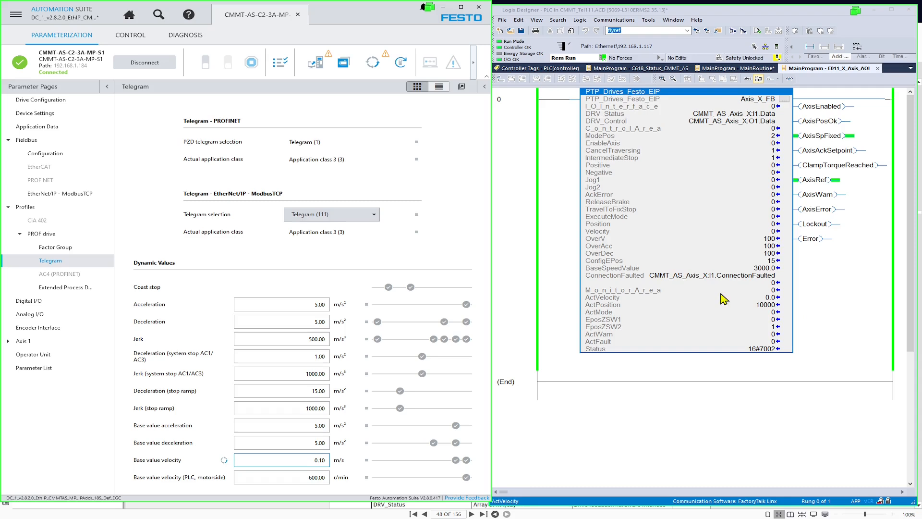
{"action": "left_click", "coordinate": [761, 269]}
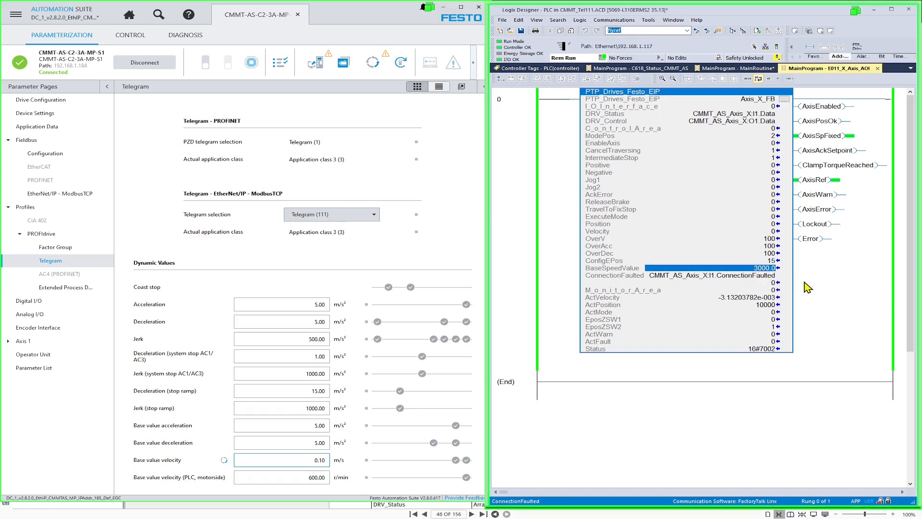
{"action": "type", "text": "100"}
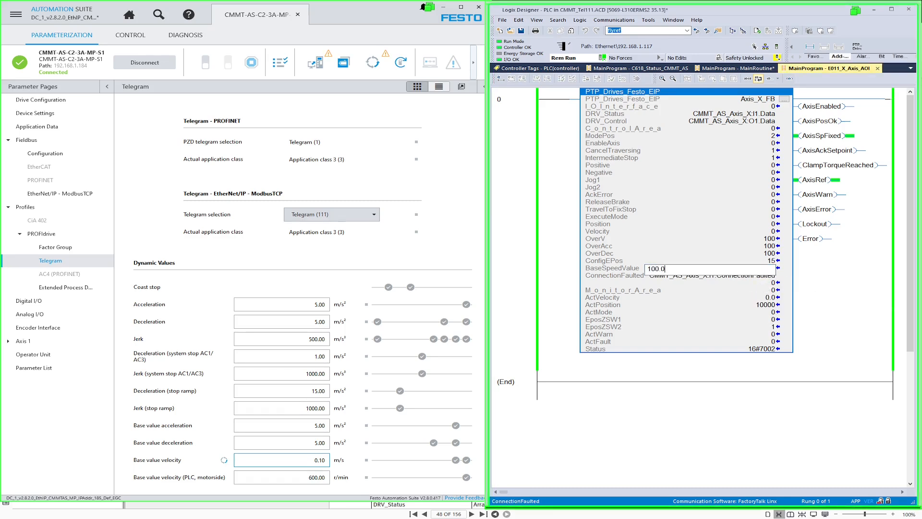
{"action": "type", "text": ".00"}
{"action": "key", "text": "Return"}
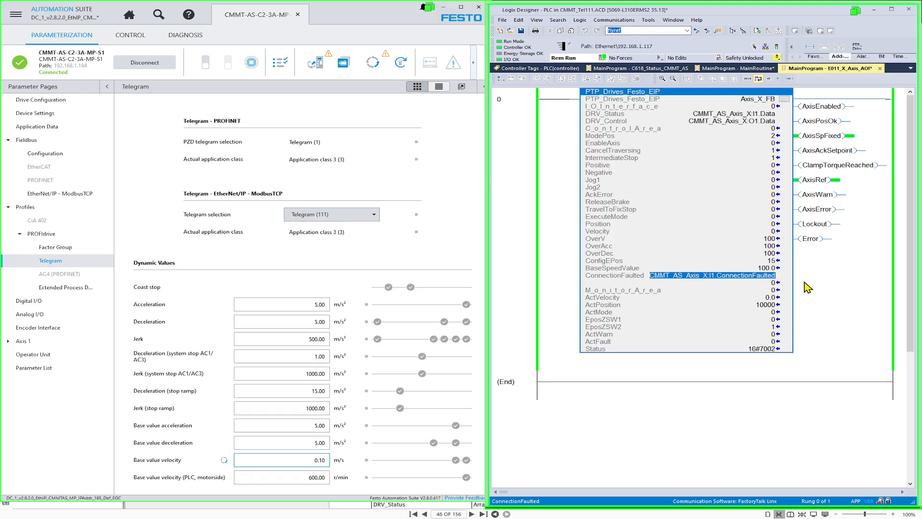
{"action": "left_click", "coordinate": [764, 269]}
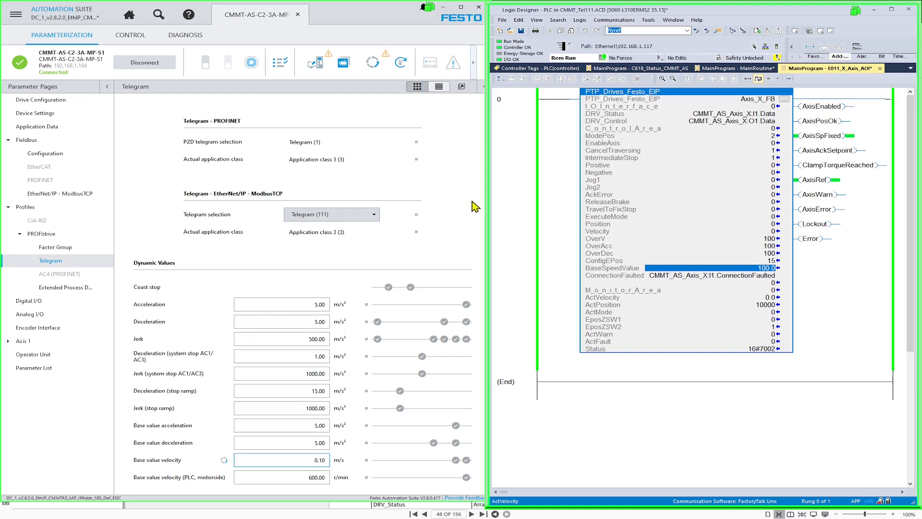
- Switch to Festo Automation Suite and save the project
{"action": "left_click", "coordinate": [407, 322]}
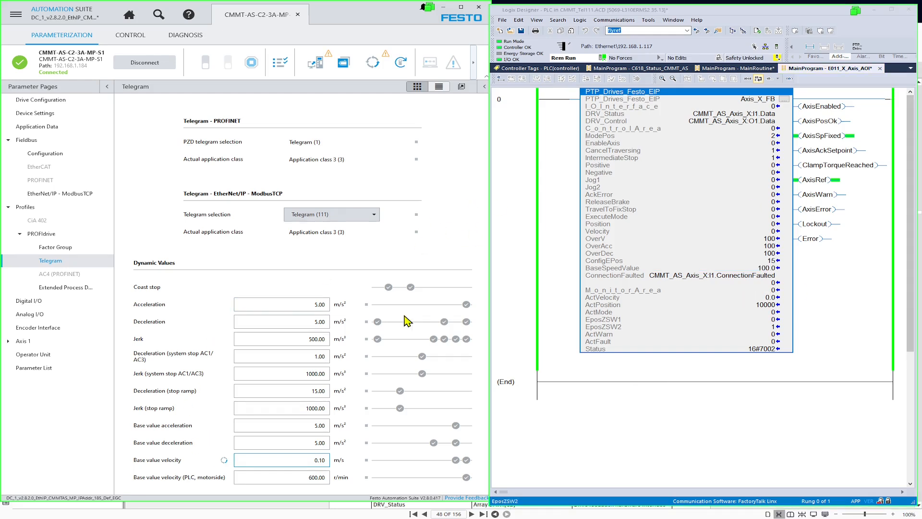
{"action": "left_click", "coordinate": [16, 14]}
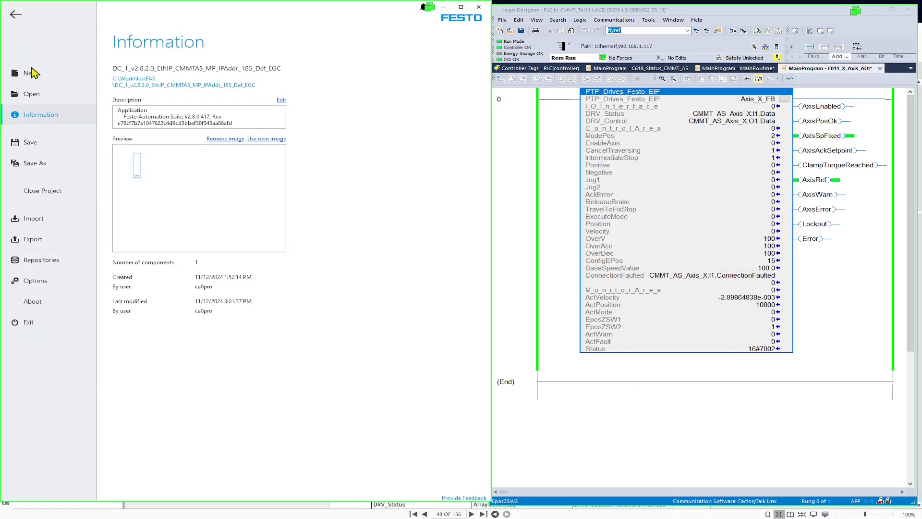
{"action": "left_click", "coordinate": [29, 144]}
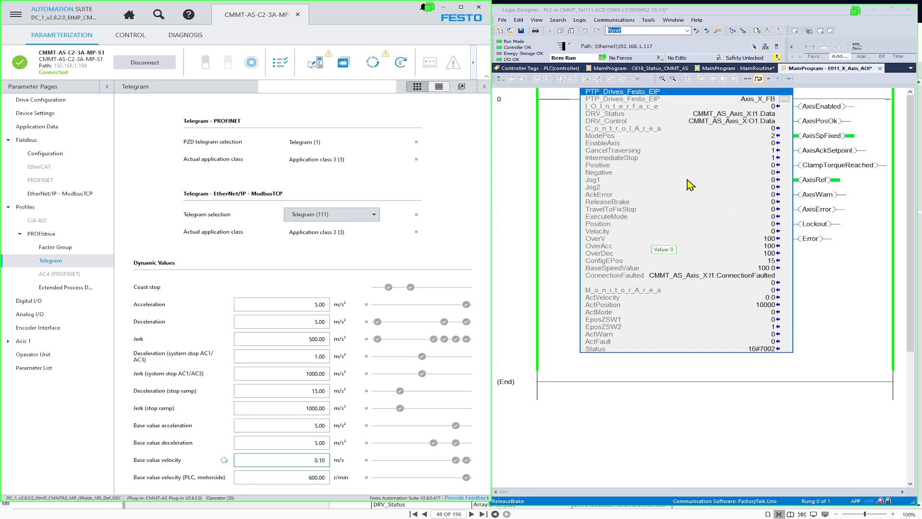
- Switch to Festo Automation Suite, expand the Watch List and show the drive's diagnosis pages in a maximized window
{"action": "left_click", "coordinate": [709, 149]}
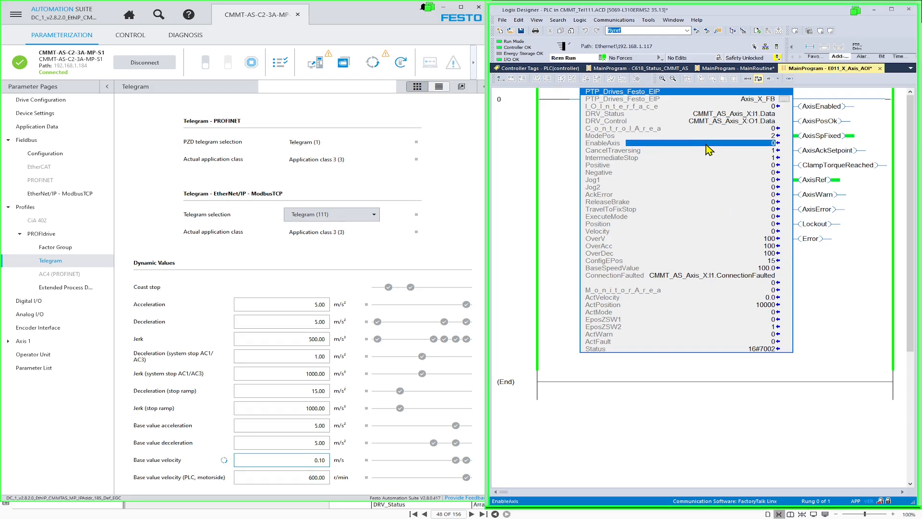
{"action": "left_click", "coordinate": [482, 87]}
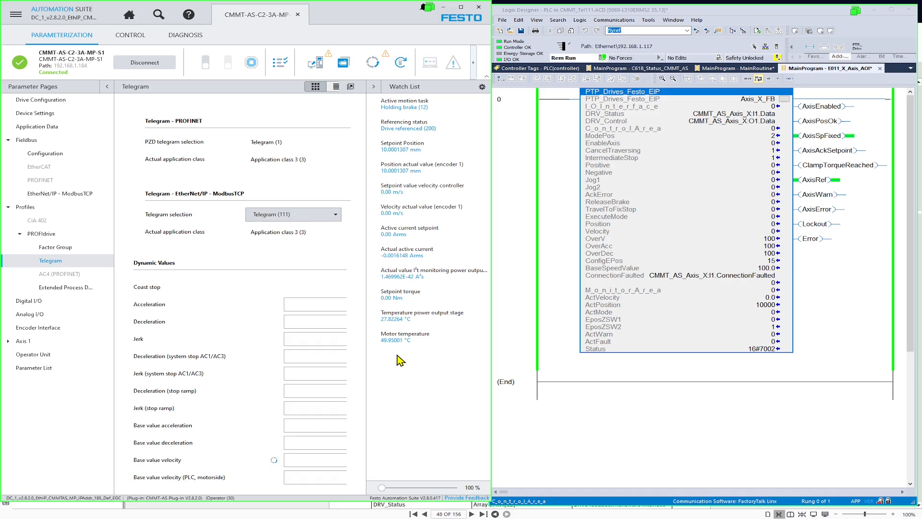
{"action": "left_click", "coordinate": [187, 37]}
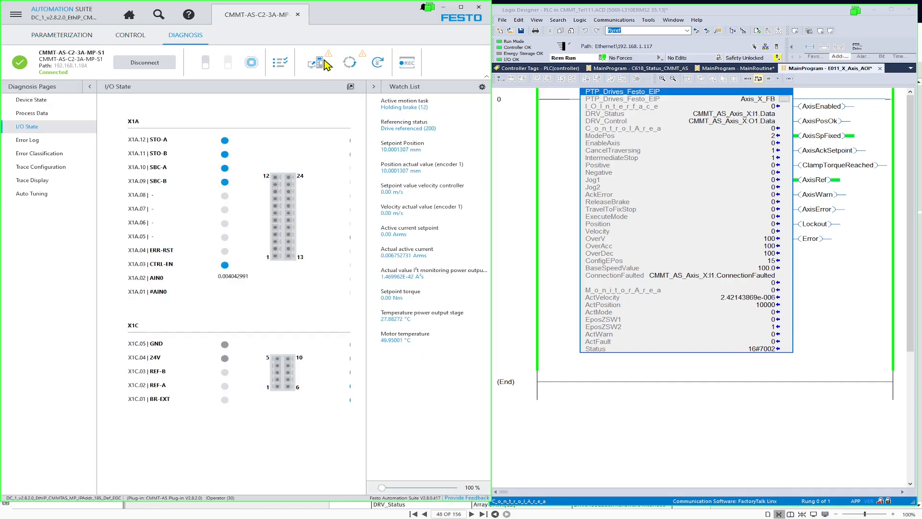
{"action": "left_click", "coordinate": [461, 6]}
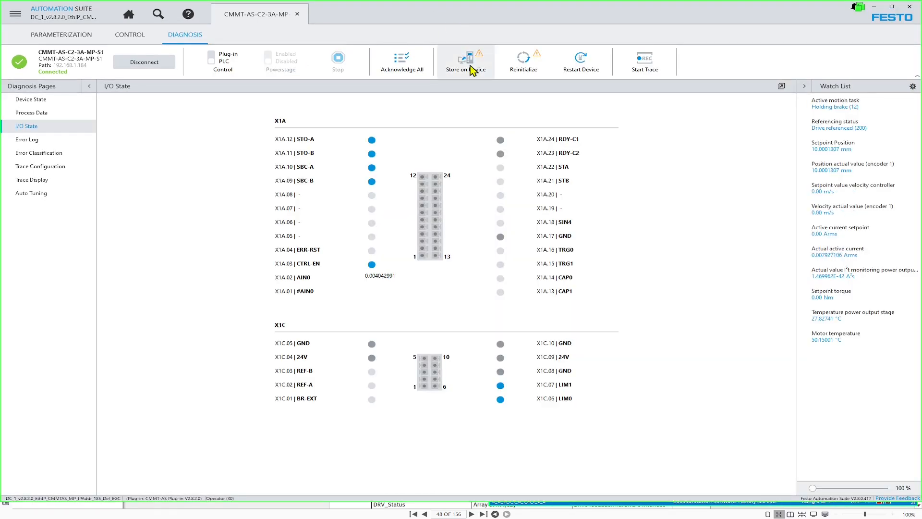
- Store the parameters on the CMMT-AS device and reinitialize it
{"action": "left_click", "coordinate": [473, 70]}
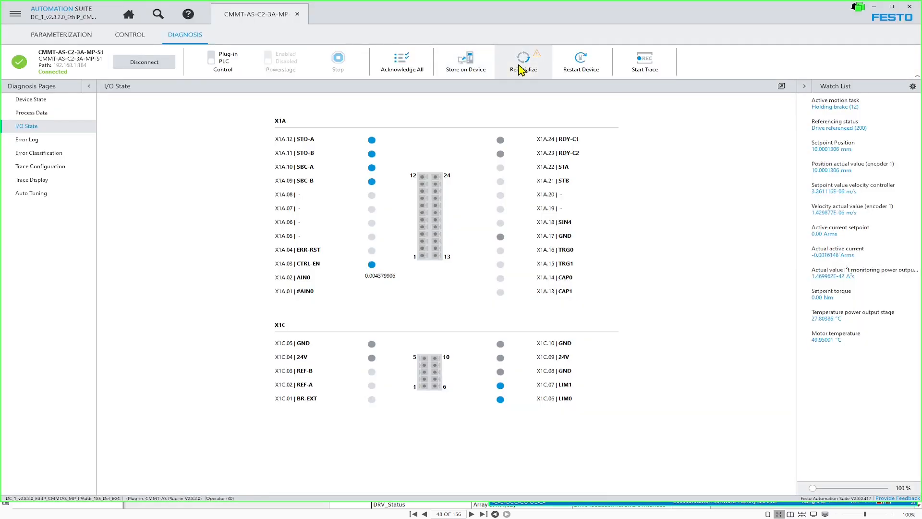
{"action": "left_click", "coordinate": [521, 68]}
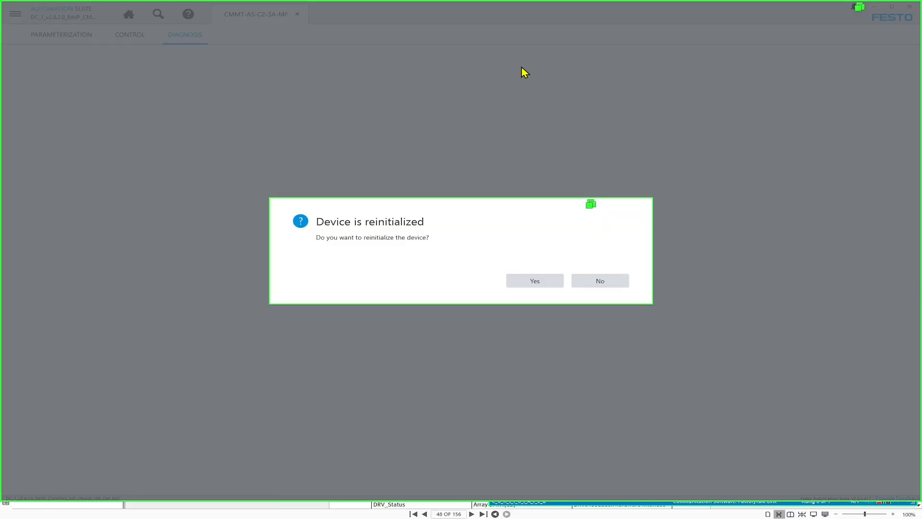
{"action": "left_click", "coordinate": [538, 281]}
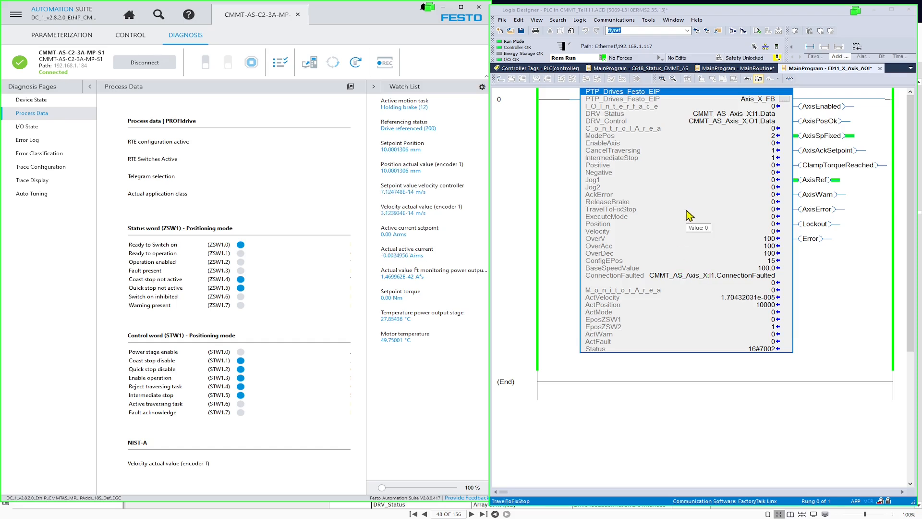
- Examine the EnableAxis and ConfigEPos parameters, and the homing and software limit settings of Axis 1 in Festo Automation Suite
{"action": "left_click", "coordinate": [772, 143]}
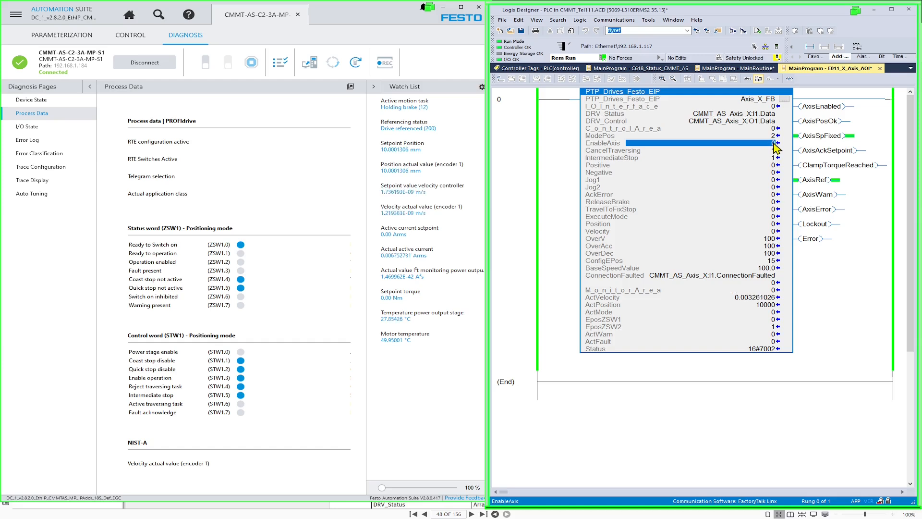
{"action": "left_click", "coordinate": [765, 260]}
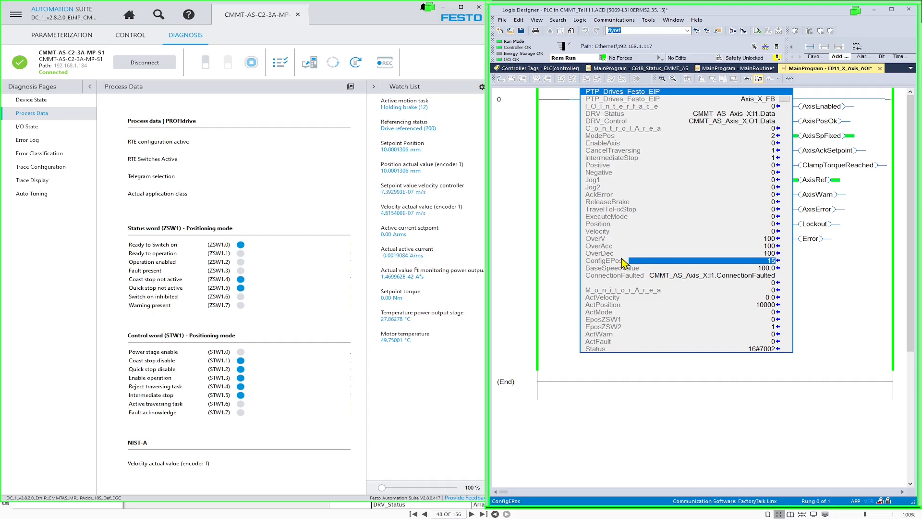
{"action": "left_click", "coordinate": [64, 36]}
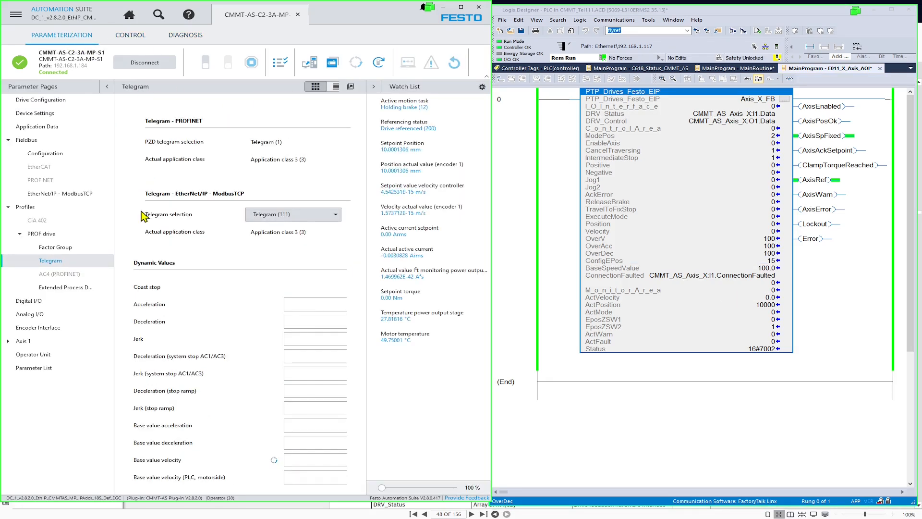
{"action": "left_click", "coordinate": [9, 341]}
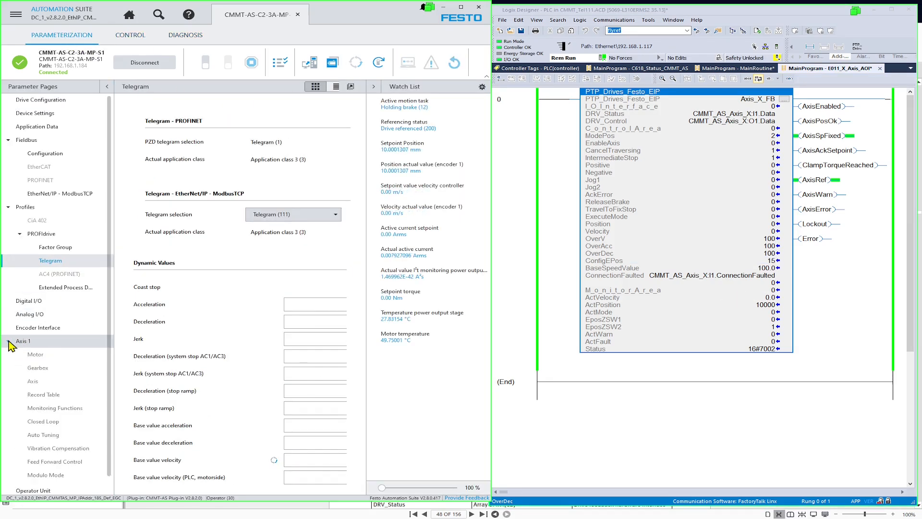
{"action": "left_click", "coordinate": [32, 381]}
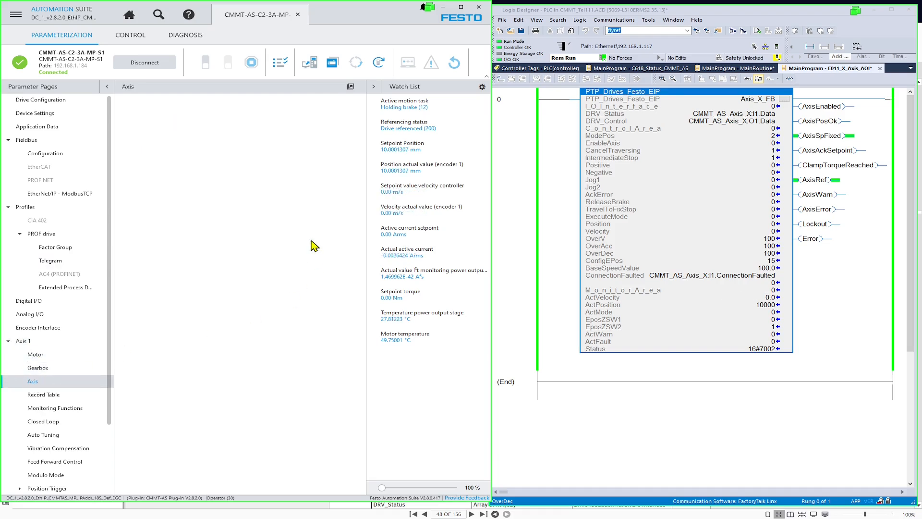
{"action": "left_click", "coordinate": [374, 86]}
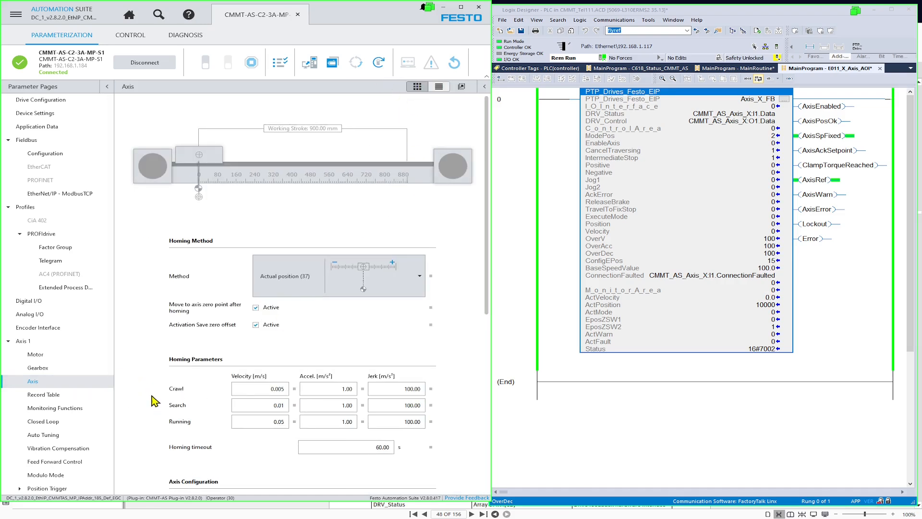
{"action": "scroll", "coordinate": [156, 404], "scroll_direction": "down", "scroll_amount": 1}
{"action": "scroll", "coordinate": [156, 405], "scroll_direction": "down", "scroll_amount": 4}
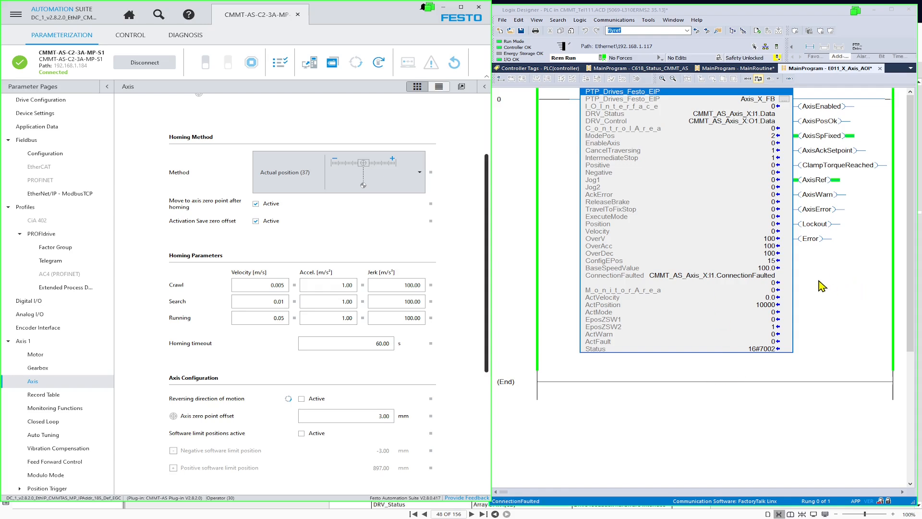
- Monitor the Axis_X_FB tag in Logix Designer, expand ConfigEPos and narrow the columns to read its bit descriptions
{"action": "left_click", "coordinate": [655, 260]}
{"action": "left_click", "coordinate": [763, 100]}
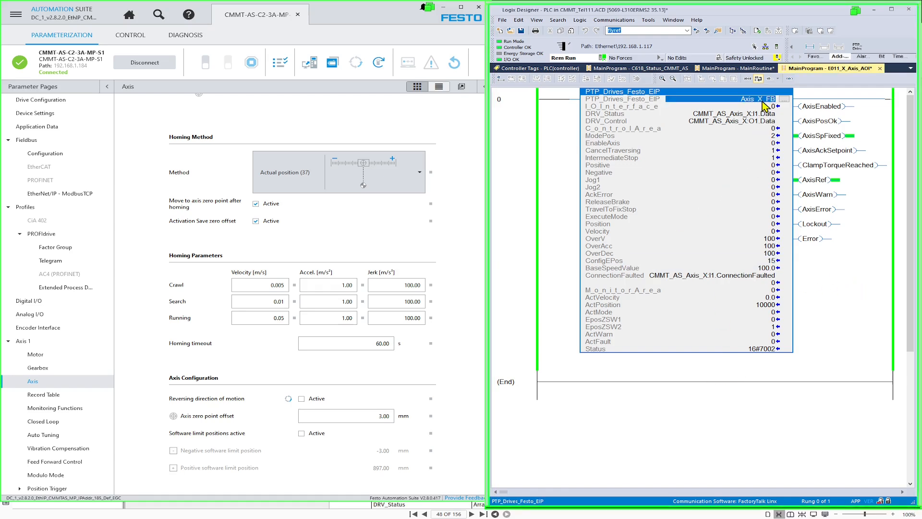
{"action": "right_click", "coordinate": [763, 105]}
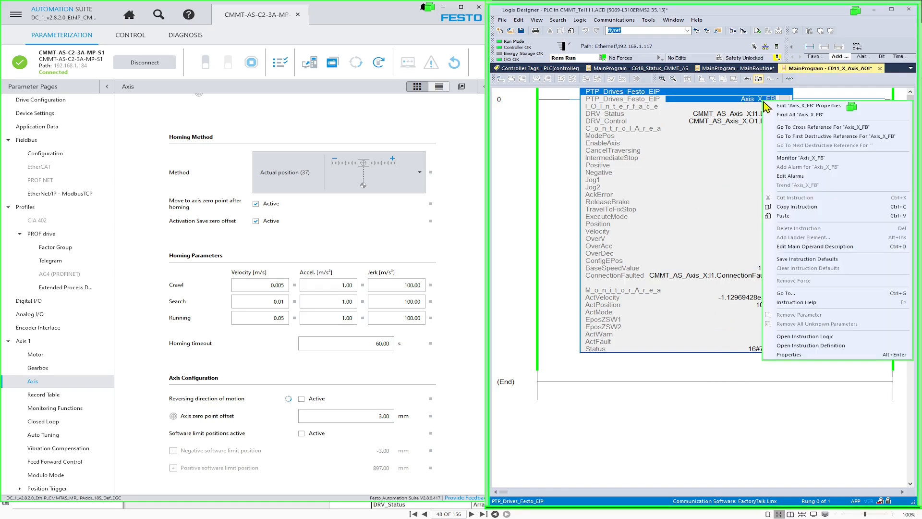
{"action": "left_click", "coordinate": [800, 159]}
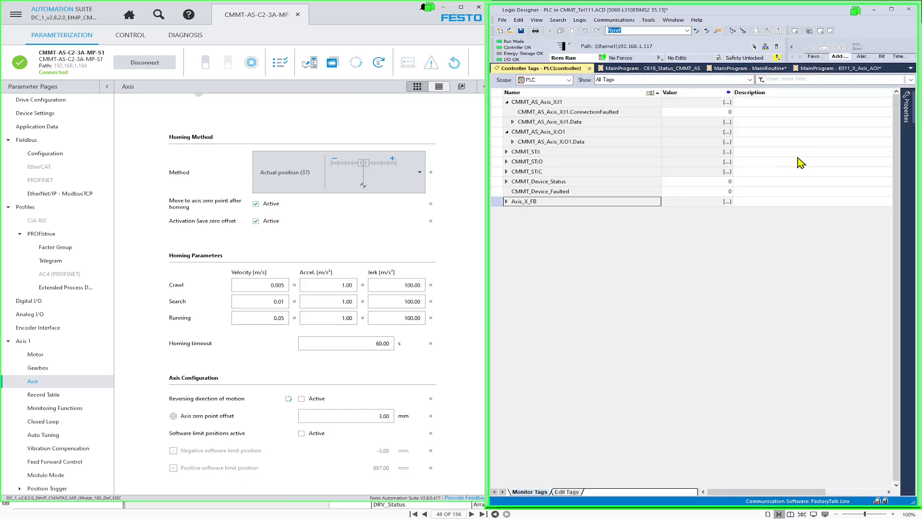
{"action": "left_click", "coordinate": [507, 202]}
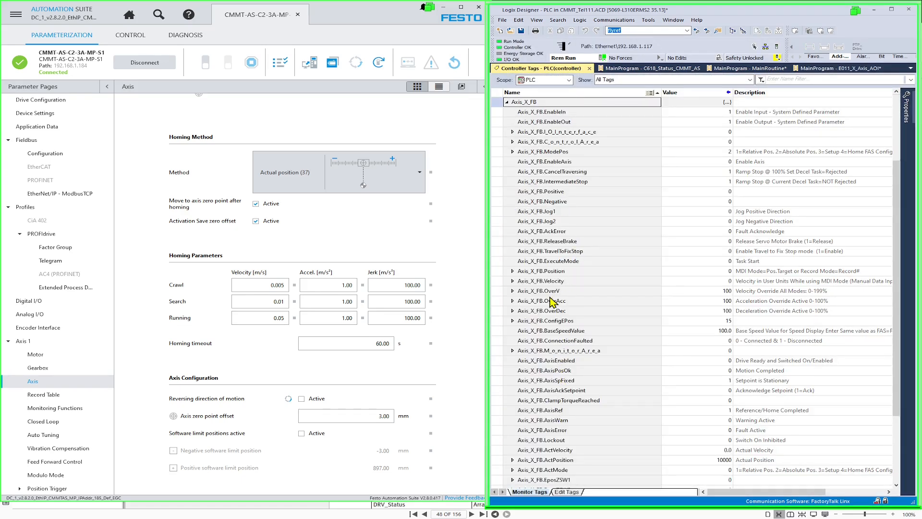
{"action": "scroll", "coordinate": [557, 307], "scroll_direction": "down", "scroll_amount": 3}
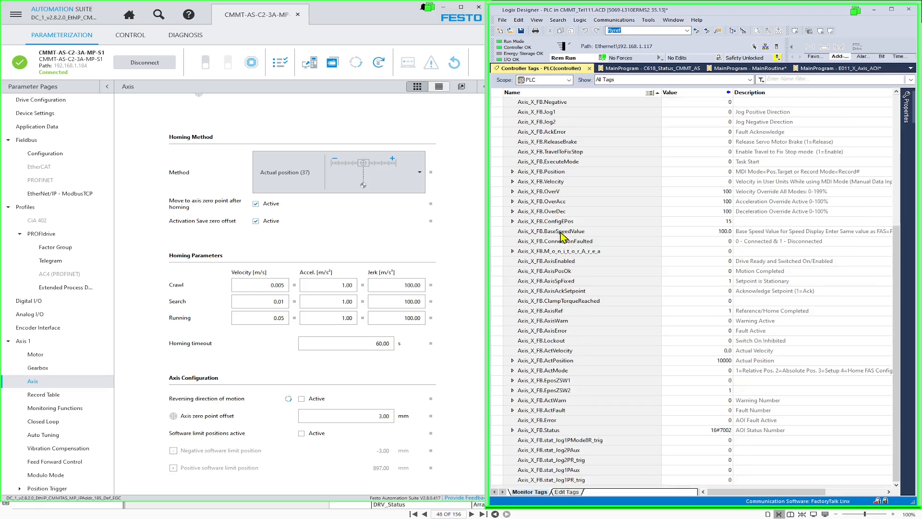
{"action": "left_click", "coordinate": [512, 224]}
{"action": "left_click", "coordinate": [512, 221]}
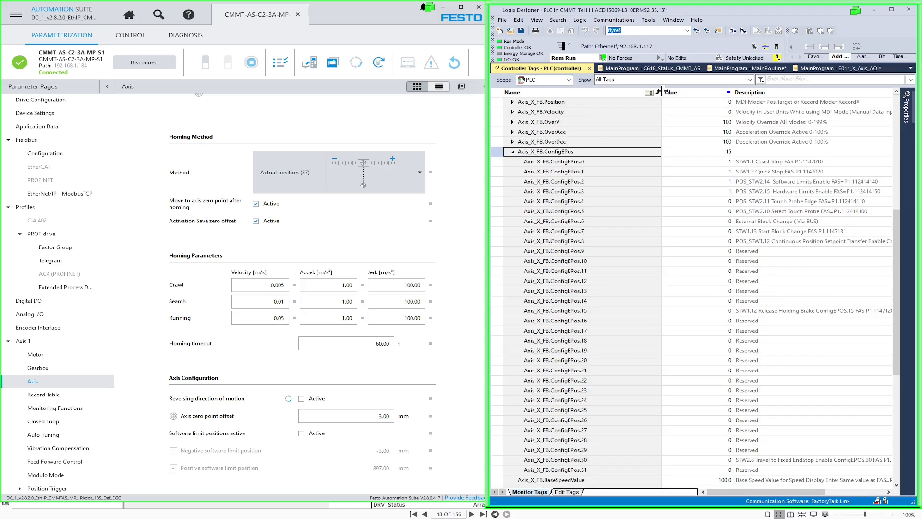
{"action": "left_click_drag", "start_coordinate": [661, 92], "coordinate": [624, 120]}
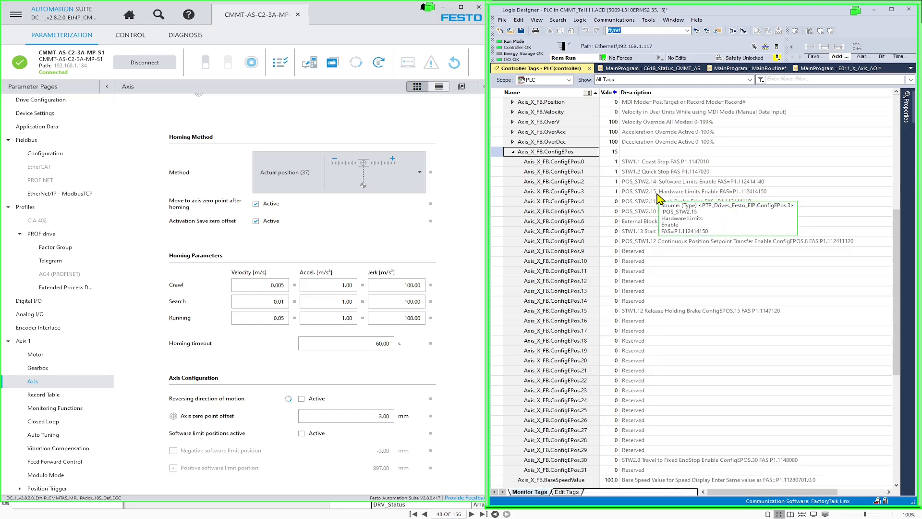
- Return to the E011_X_Axis_AOI routine and paste the comment listing ModePos meanings 1 to 8 onto rung 0
{"action": "key", "text": "ctrl+Tab"}
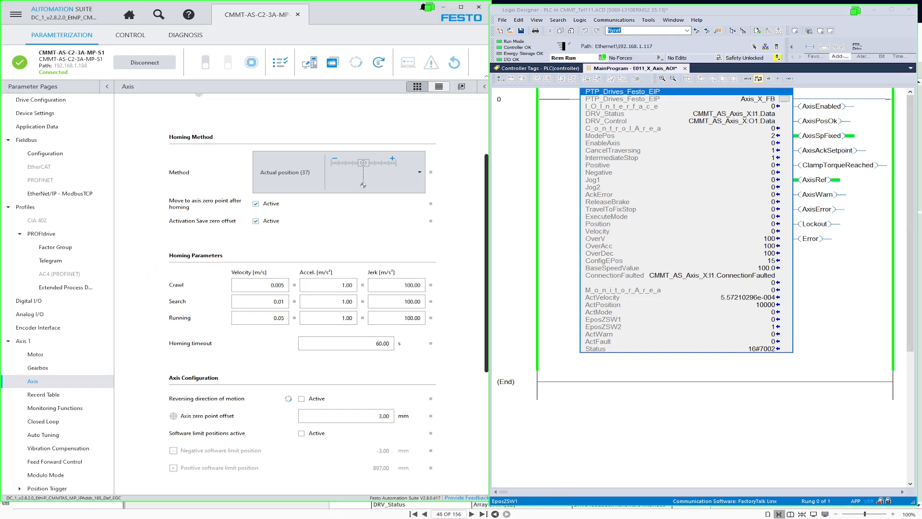
{"action": "left_click", "coordinate": [529, 130]}
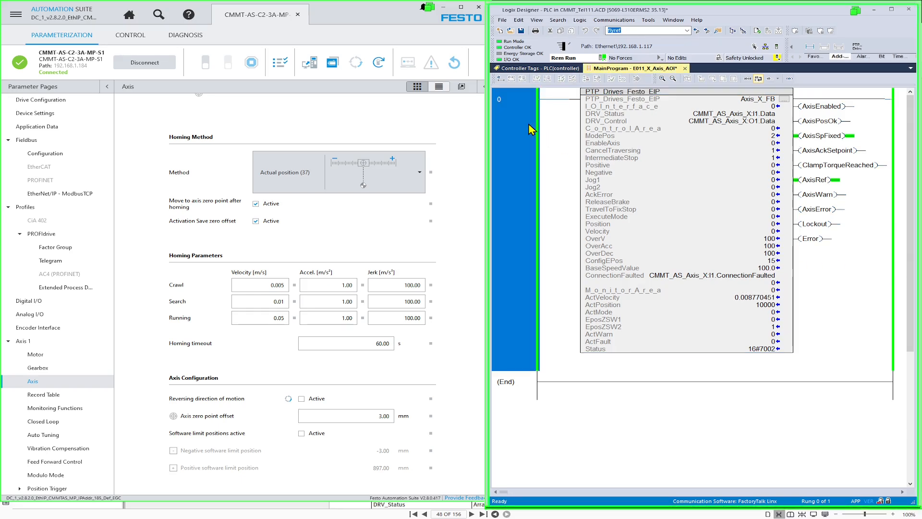
{"action": "left_click", "coordinate": [604, 138]}
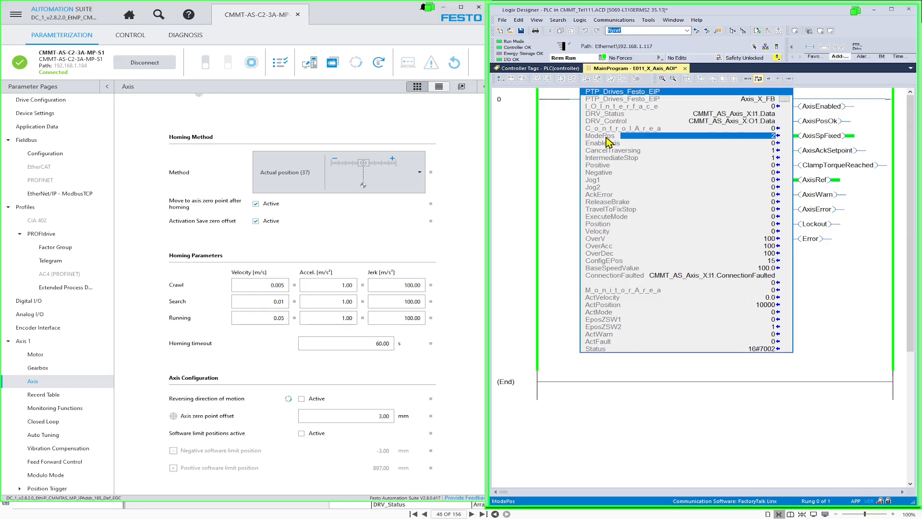
{"action": "left_click", "coordinate": [530, 117]}
{"action": "right_click", "coordinate": [530, 118]}
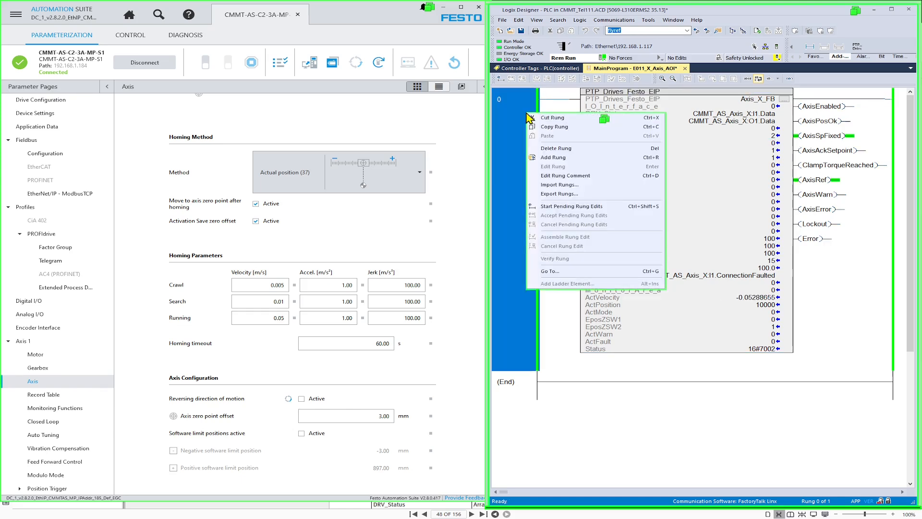
{"action": "left_click", "coordinate": [565, 176]}
{"action": "key", "text": "ctrl+v"}
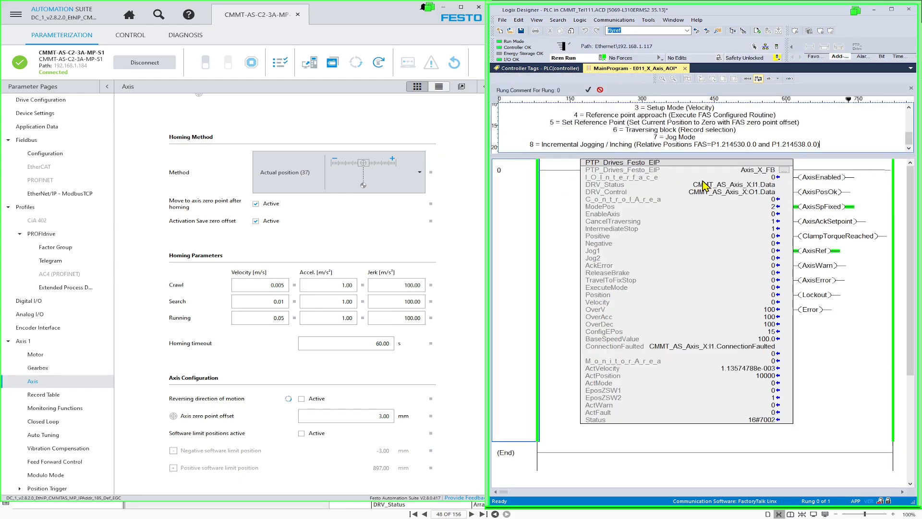
{"action": "key", "text": "Return"}
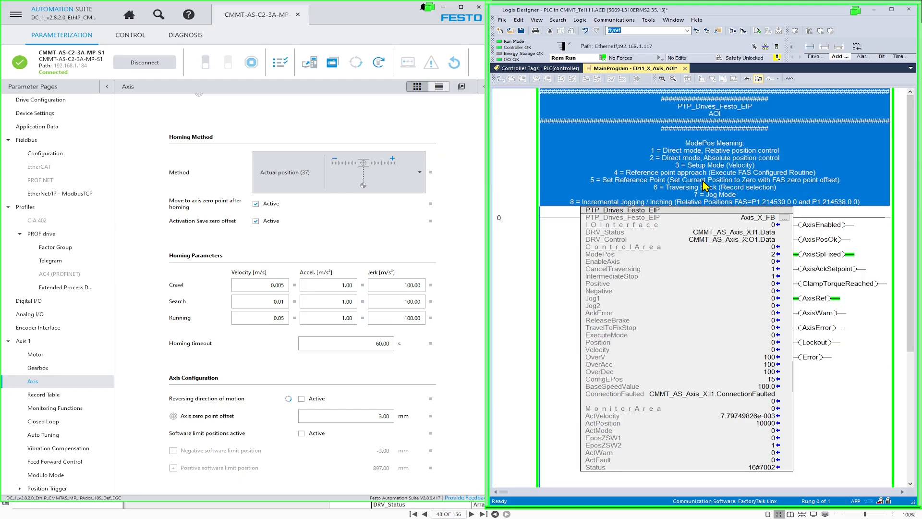
{"action": "left_click", "coordinate": [692, 240]}
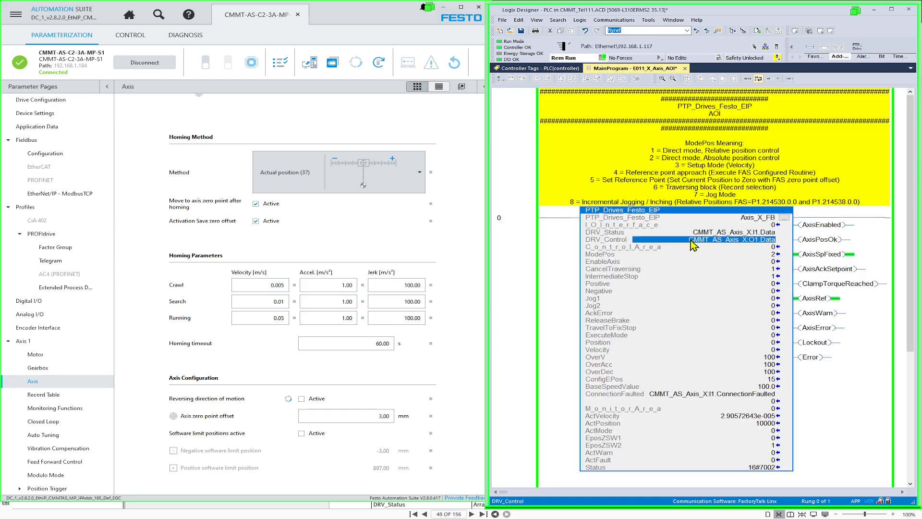
- Show the Watch List and the manual movement page in Festo Automation Suite
{"action": "left_click", "coordinate": [771, 255]}
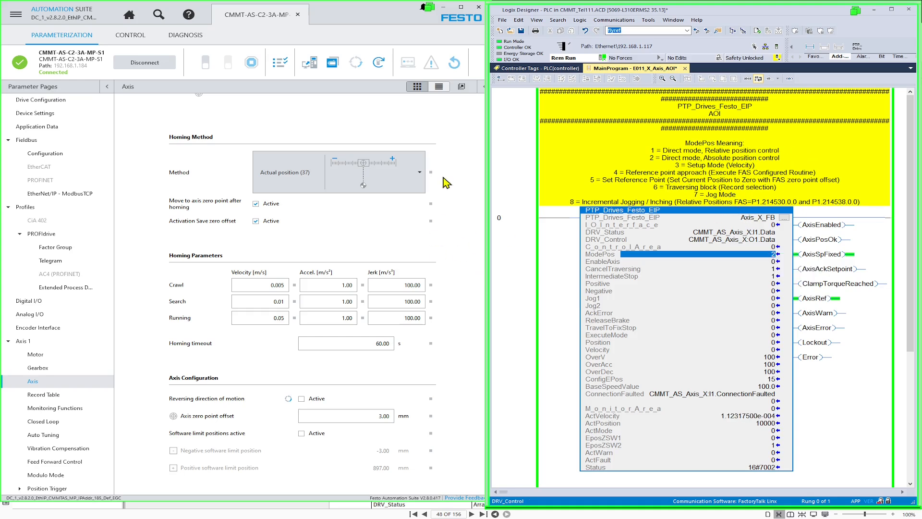
{"action": "left_click", "coordinate": [483, 87]}
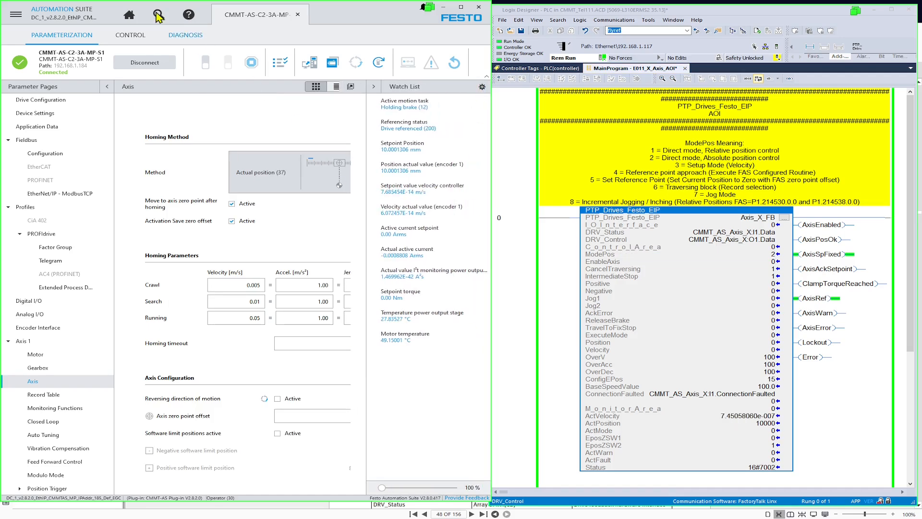
{"action": "left_click", "coordinate": [133, 37]}
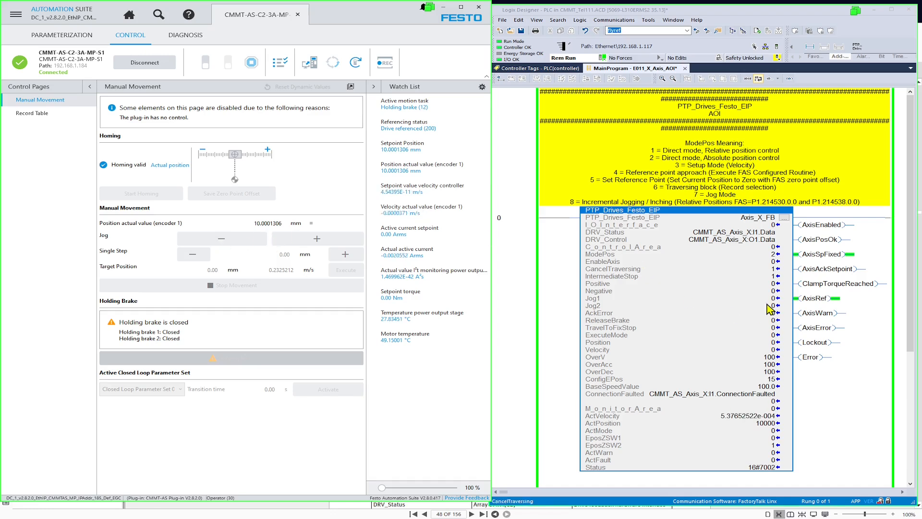
- Set ModePos of the PTP_Drives_Festo_EIP instruction to 7 for Jog Mode in Logix Designer and select Jog1
{"action": "left_click", "coordinate": [773, 255]}
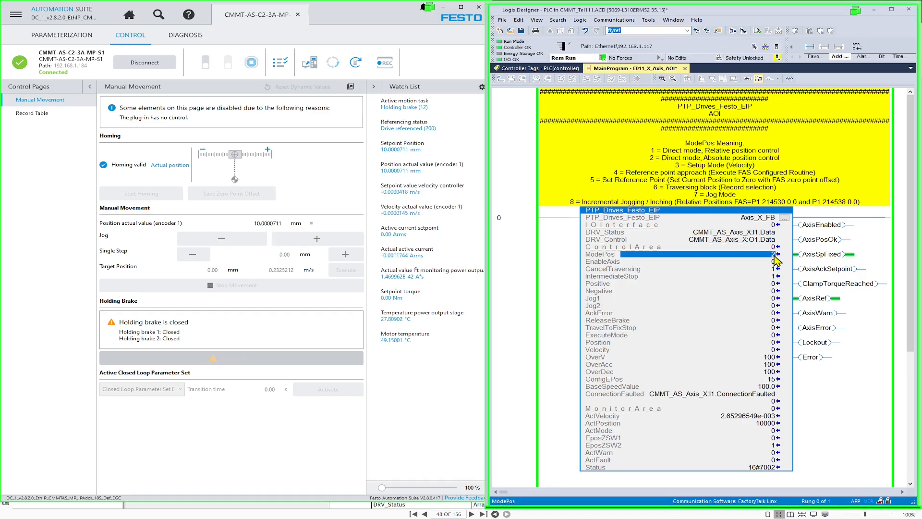
{"action": "type", "text": "7"}
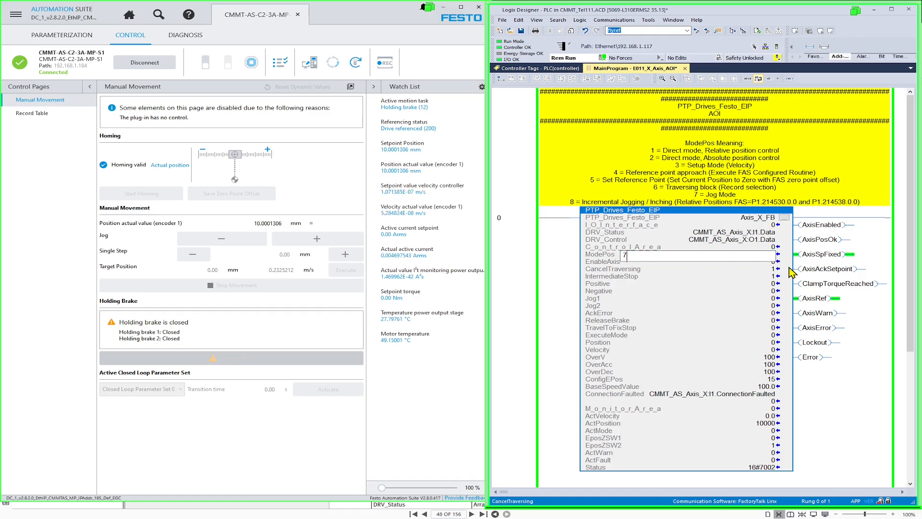
{"action": "key", "text": "Return"}
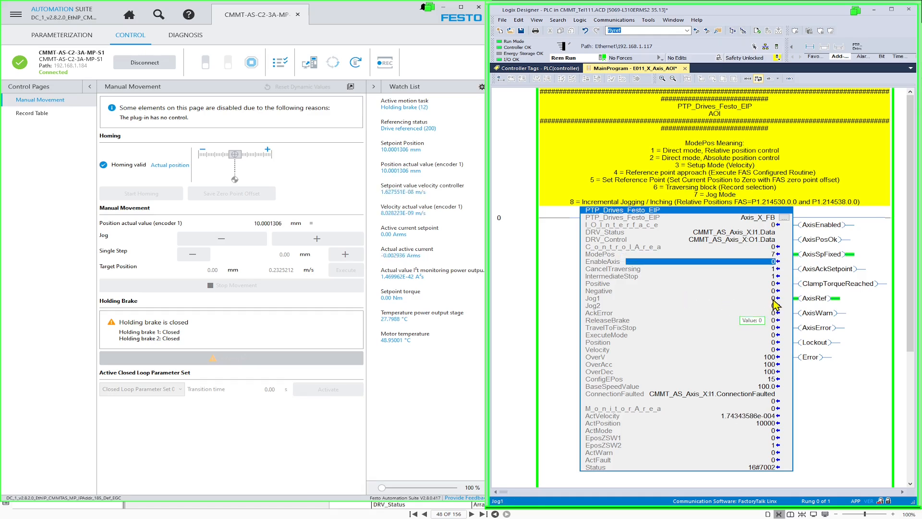
{"action": "left_click", "coordinate": [773, 299]}
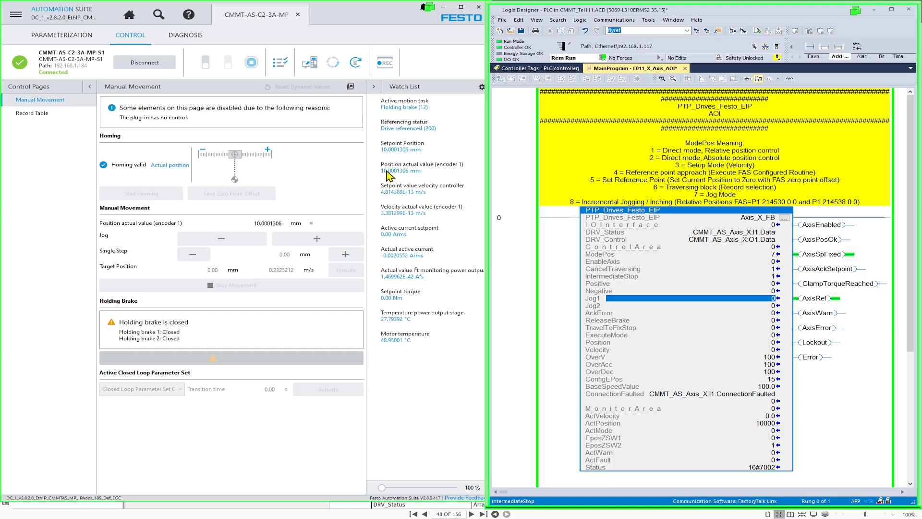
- Try to jog the axis by setting Jog1 of the PTP_Drives_Festo_EIP instruction to 1 and back to 0
{"action": "left_click", "coordinate": [774, 424]}
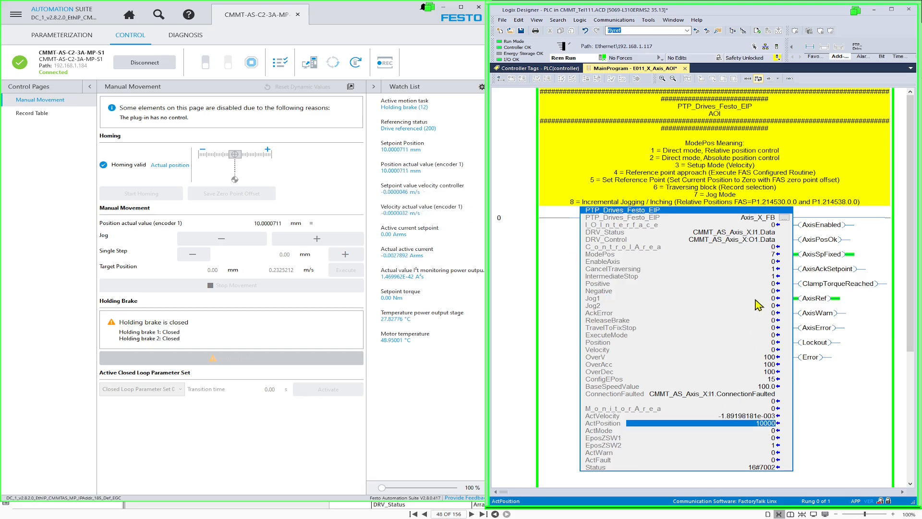
{"action": "left_click", "coordinate": [774, 301]}
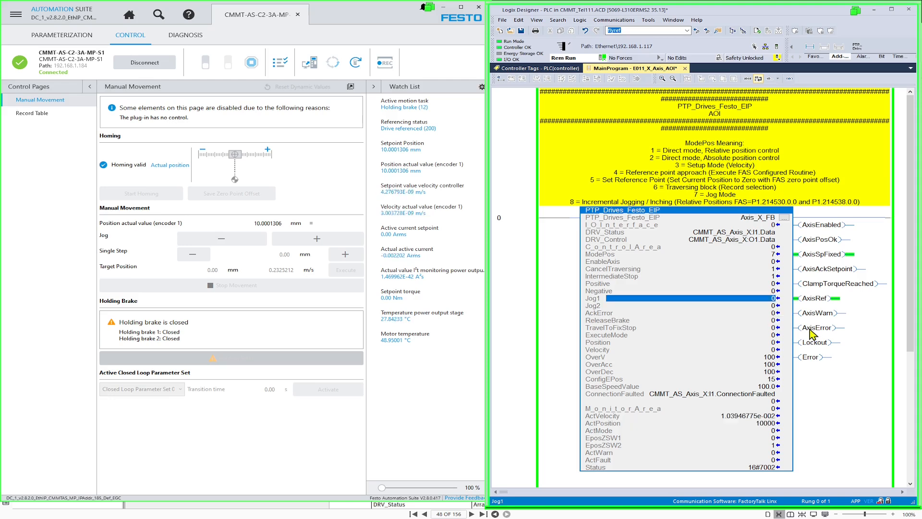
{"action": "type", "text": "1"}
{"action": "key", "text": "Return"}
{"action": "type", "text": "0"}
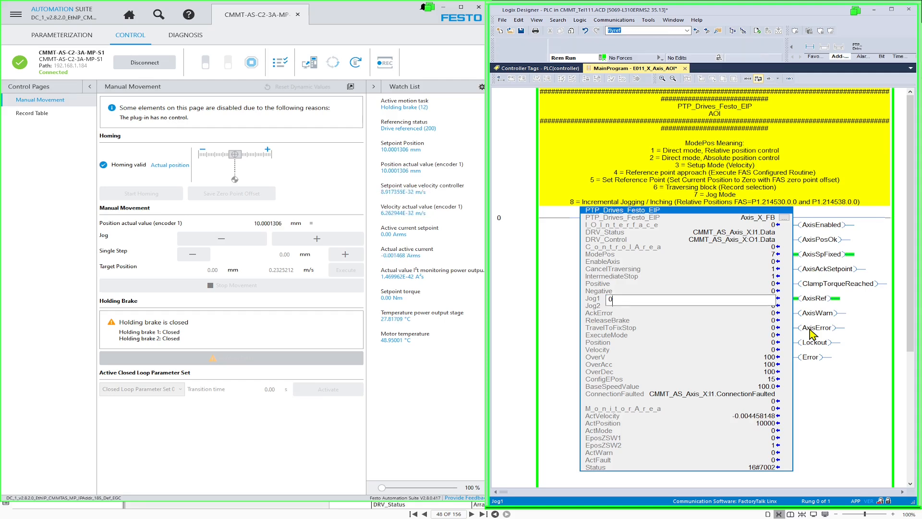
{"action": "key", "text": "Return"}
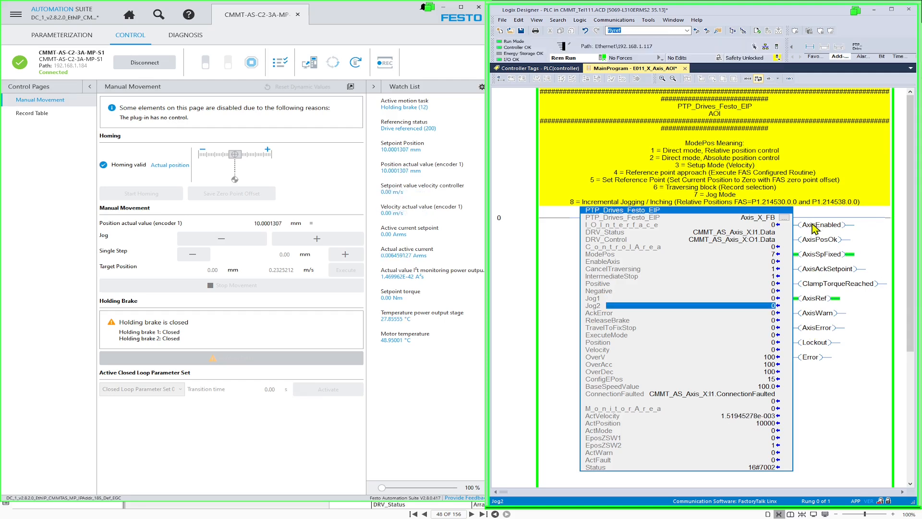
- Enable the X axis by setting EnableAxis to 1 on the PTP_Drives_Festo_EIP instruction
{"action": "left_click", "coordinate": [774, 262]}
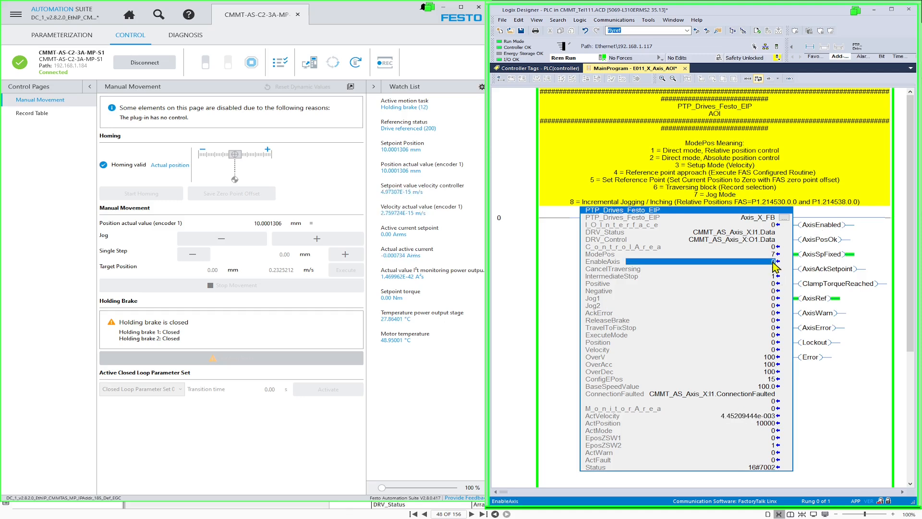
{"action": "key", "text": "Down"}
{"action": "key", "text": "Down"}
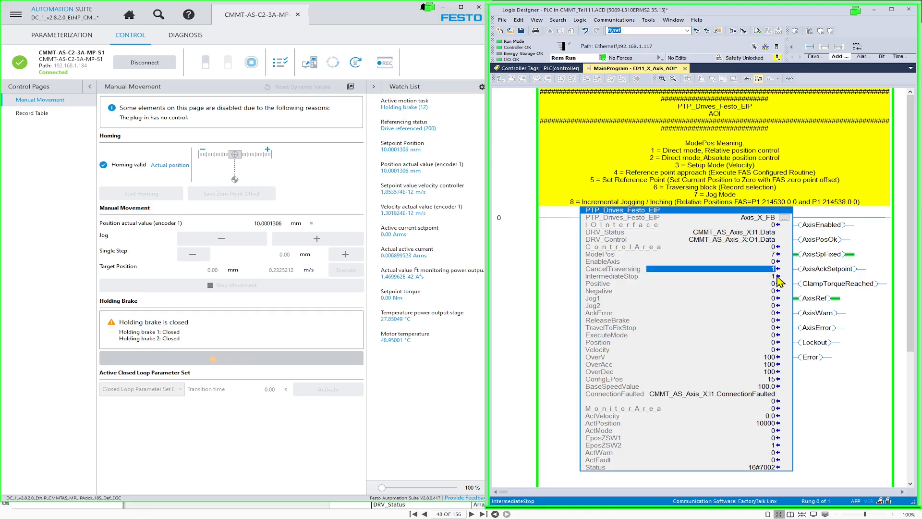
{"action": "key", "text": "Up"}
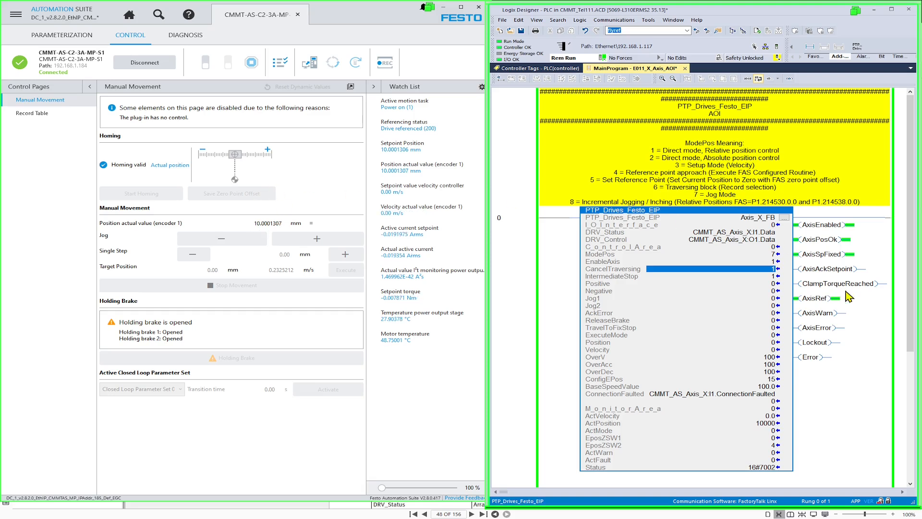
- Jog the enabled axis by setting Jog1 to 1, stop it with 0, and check ActPosition
{"action": "left_click", "coordinate": [775, 300]}
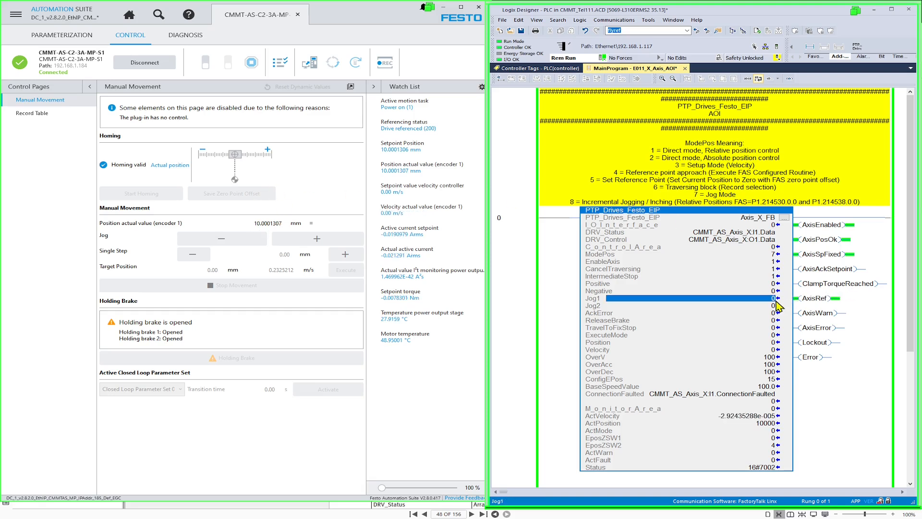
{"action": "type", "text": "1"}
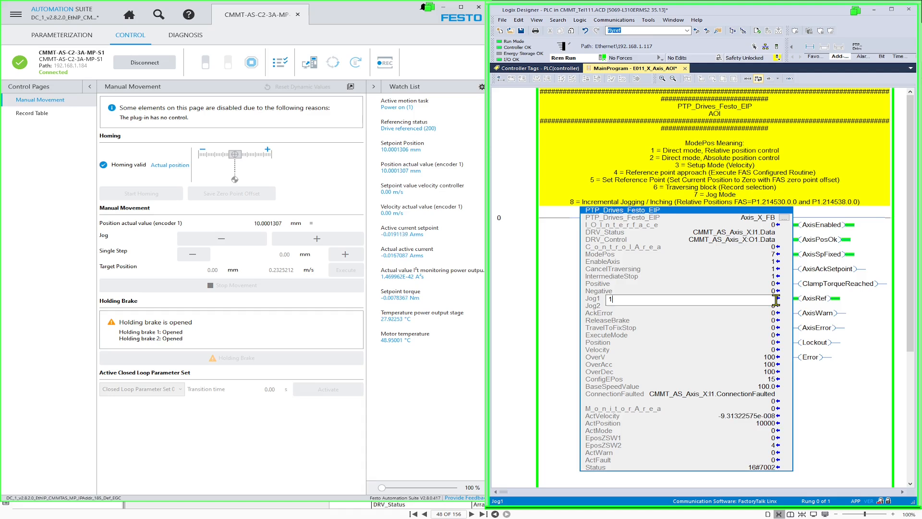
{"action": "key", "text": "Return"}
{"action": "type", "text": "0"}
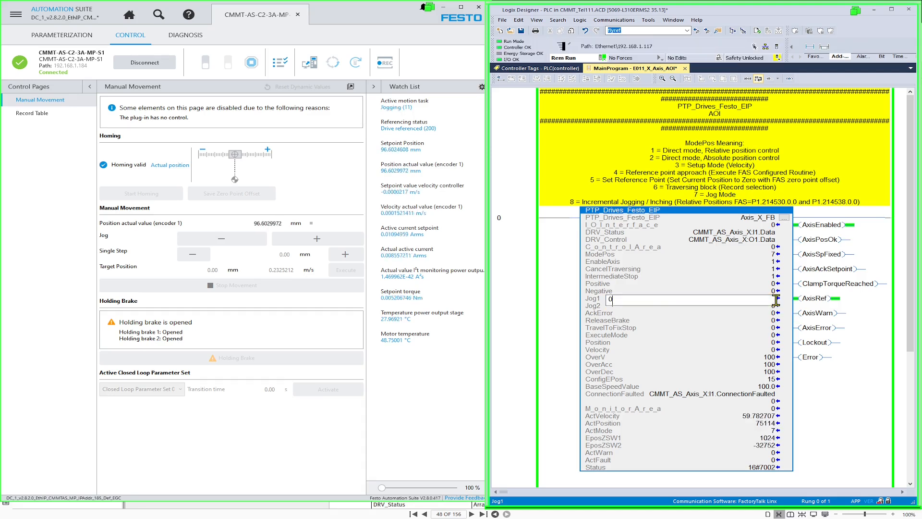
{"action": "key", "text": "Return"}
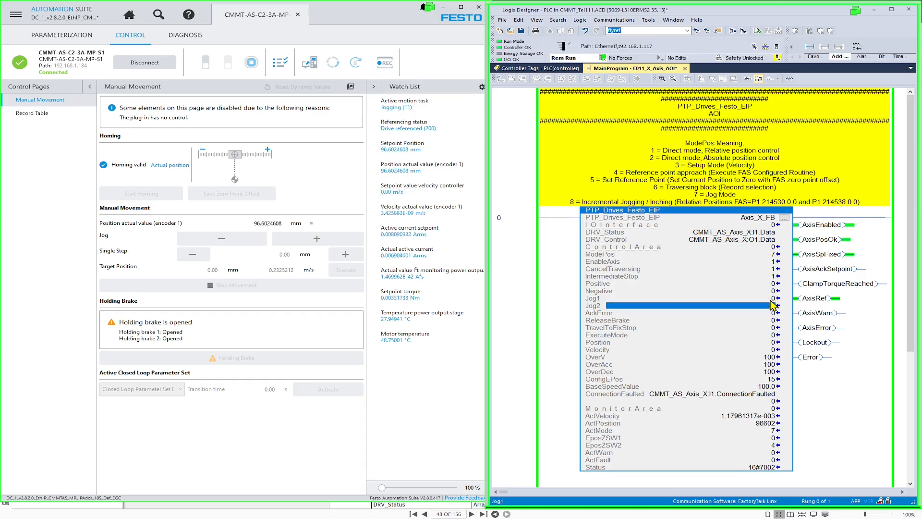
{"action": "left_click", "coordinate": [769, 423]}
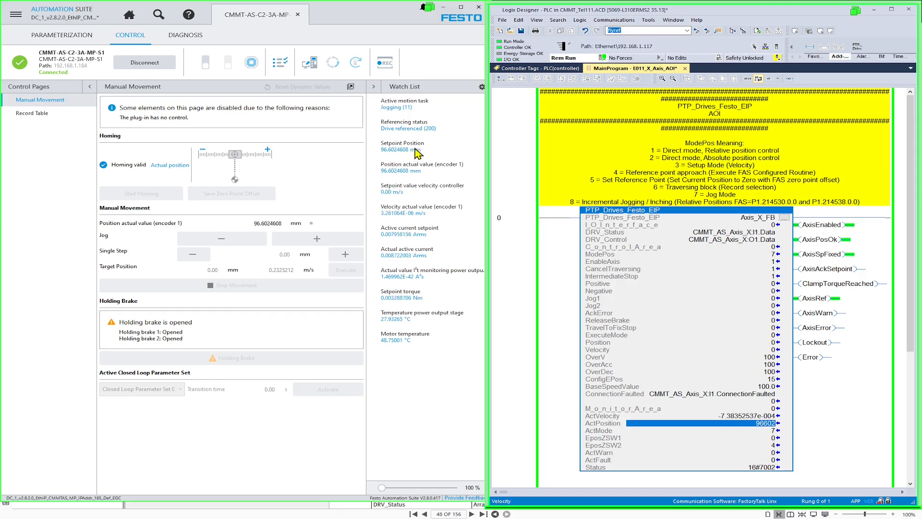
- Set ModePos of the PTP_Drives_Festo_EIP instruction to 5 for Set Reference Point
{"action": "left_click", "coordinate": [770, 307]}
{"action": "left_click", "coordinate": [771, 255]}
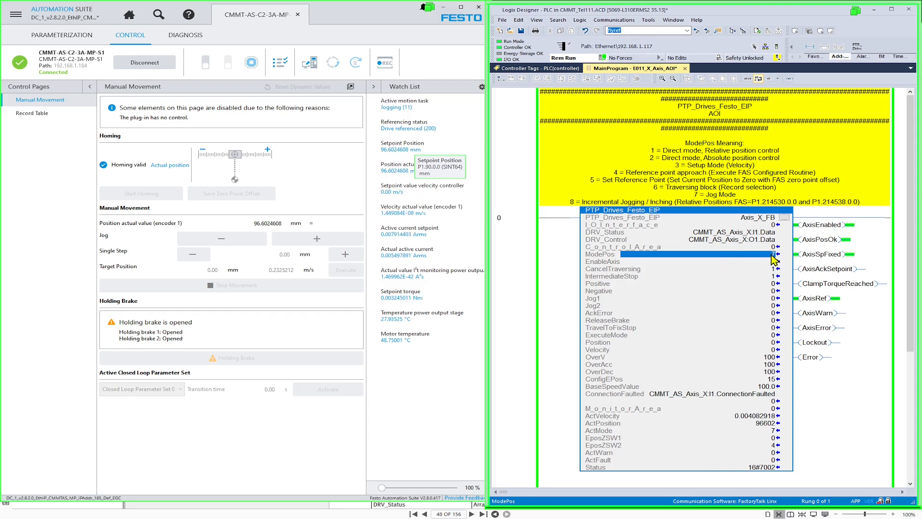
{"action": "type", "text": "5"}
{"action": "key", "text": "Return"}
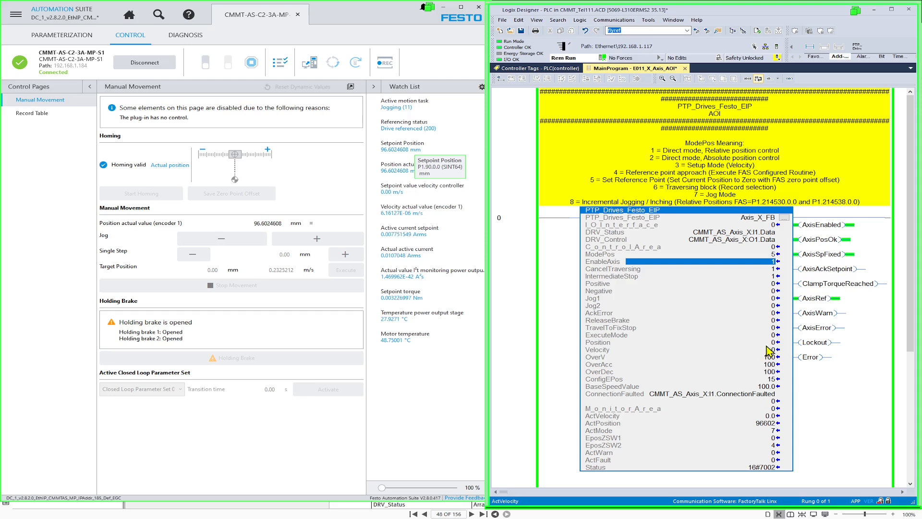
- Check ActPosition, set ExecuteMode to 1 to zero the current position, and reset ExecuteMode to 0
{"action": "left_click", "coordinate": [771, 334]}
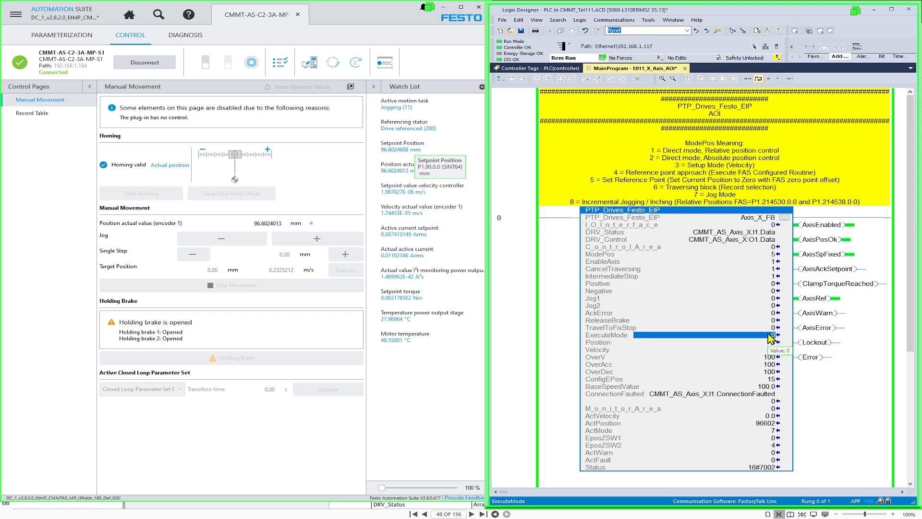
{"action": "left_click", "coordinate": [768, 424]}
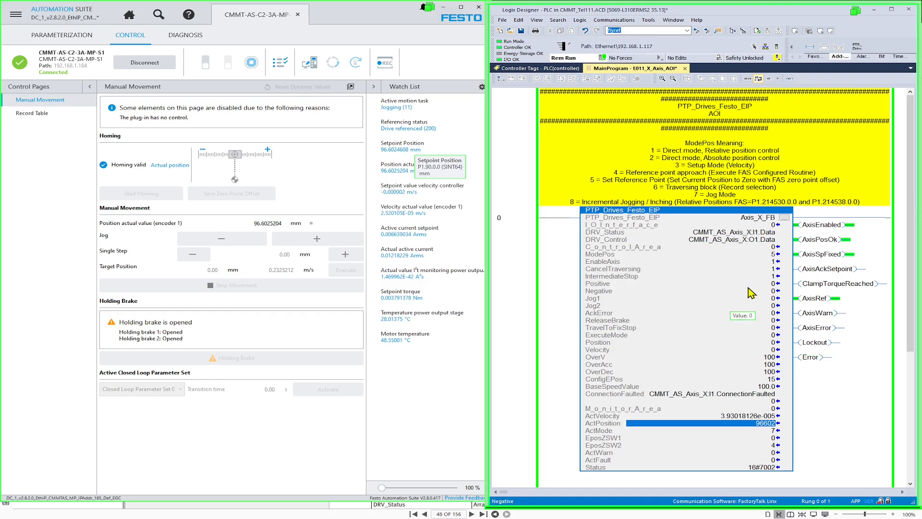
{"action": "left_click", "coordinate": [769, 337]}
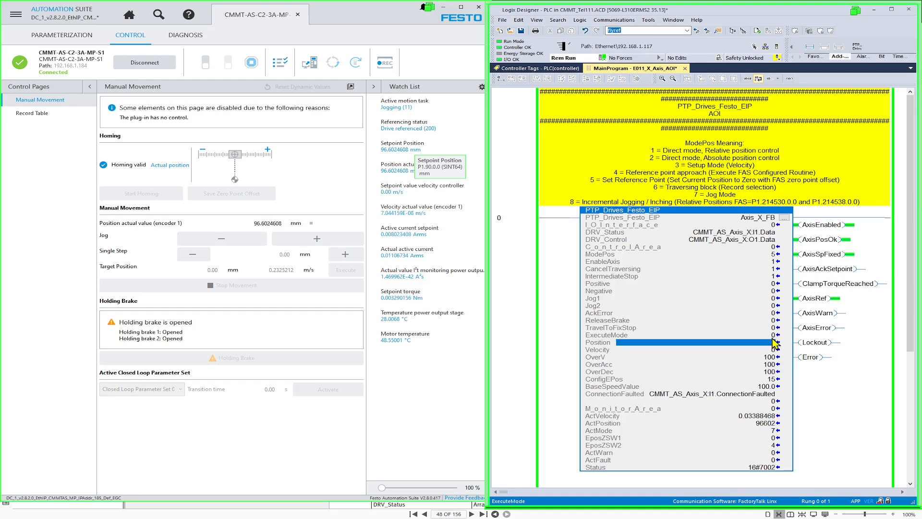
{"action": "type", "text": "1"}
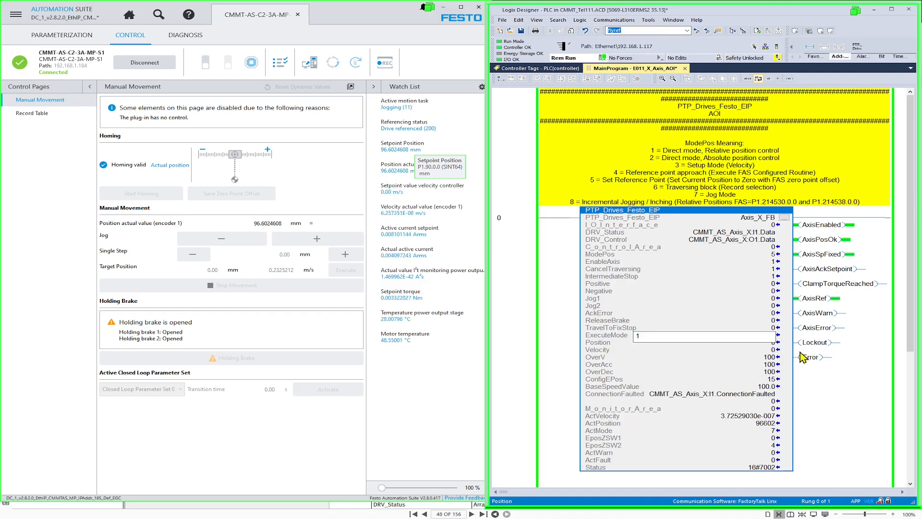
{"action": "key", "text": "Return"}
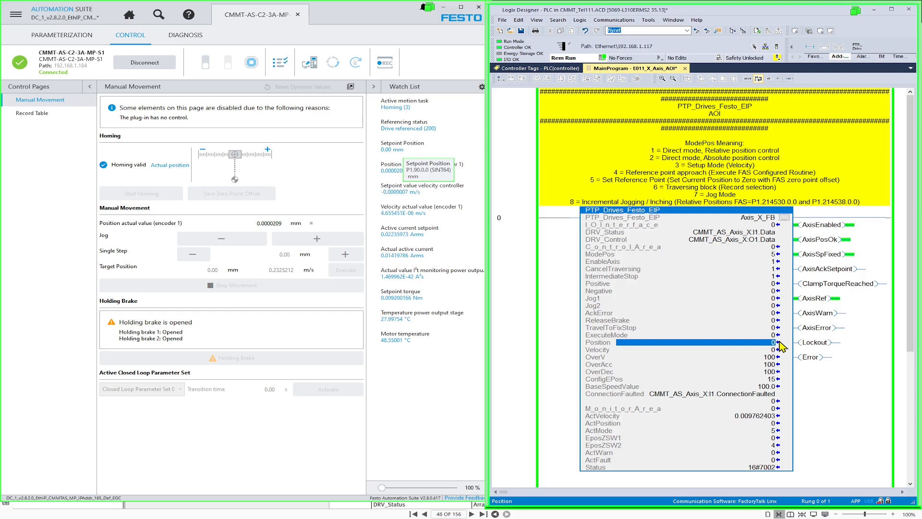
- Switch ModePos of the instruction back to 7 for Jog Mode
{"action": "left_click", "coordinate": [773, 255]}
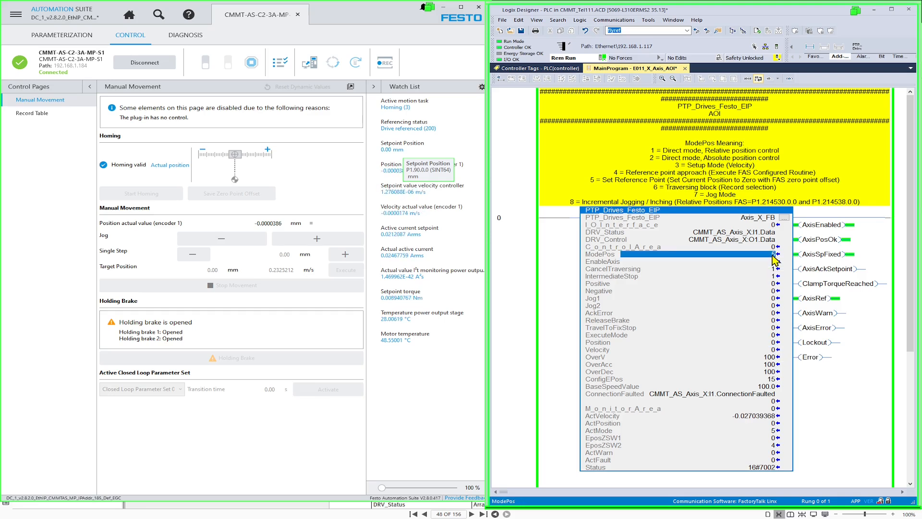
{"action": "type", "text": "7"}
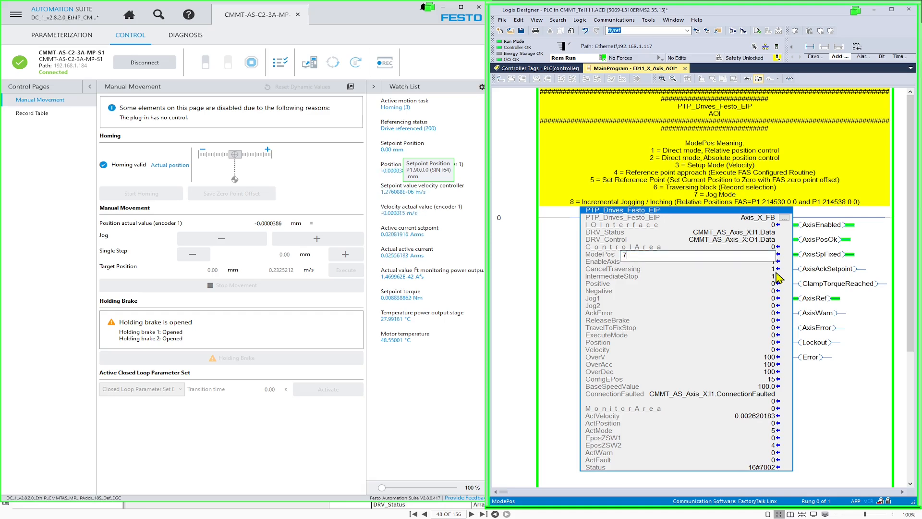
{"action": "key", "text": "Return"}
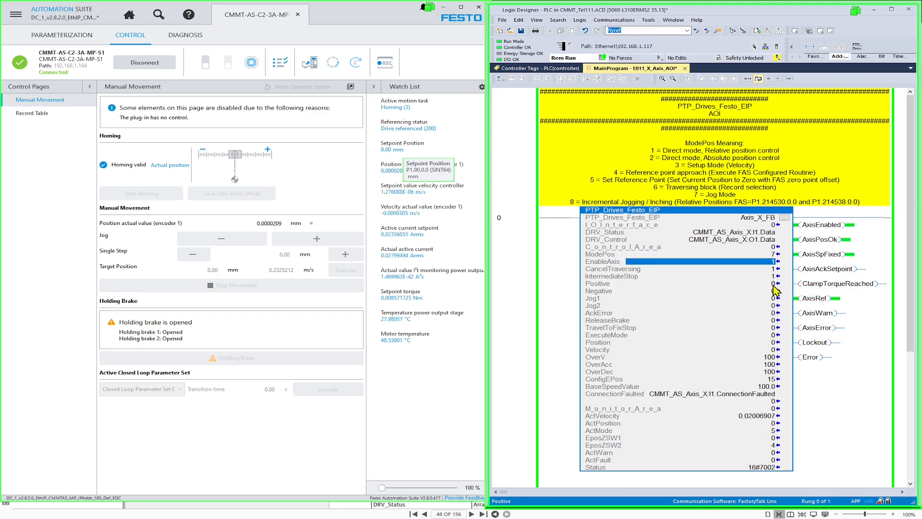
- Jog the axis away from its new zero point with Jog1 set to 1, and stop it with 0
{"action": "left_click", "coordinate": [774, 285]}
{"action": "left_click", "coordinate": [773, 299]}
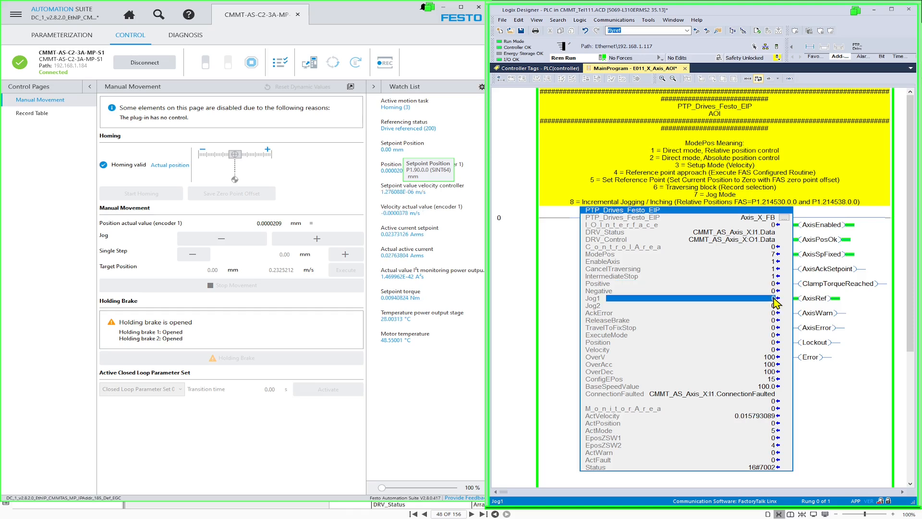
{"action": "type", "text": "1"}
{"action": "key", "text": "Return"}
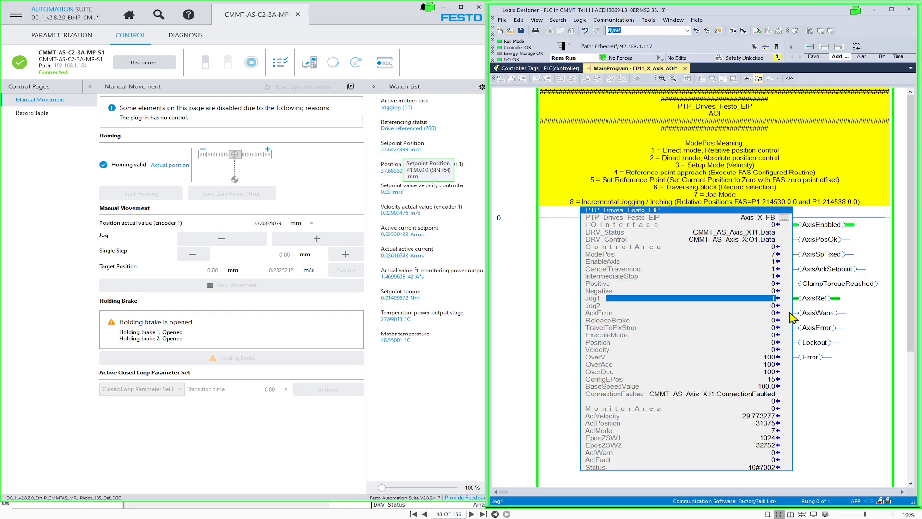
{"action": "type", "text": "0"}
{"action": "key", "text": "Return"}
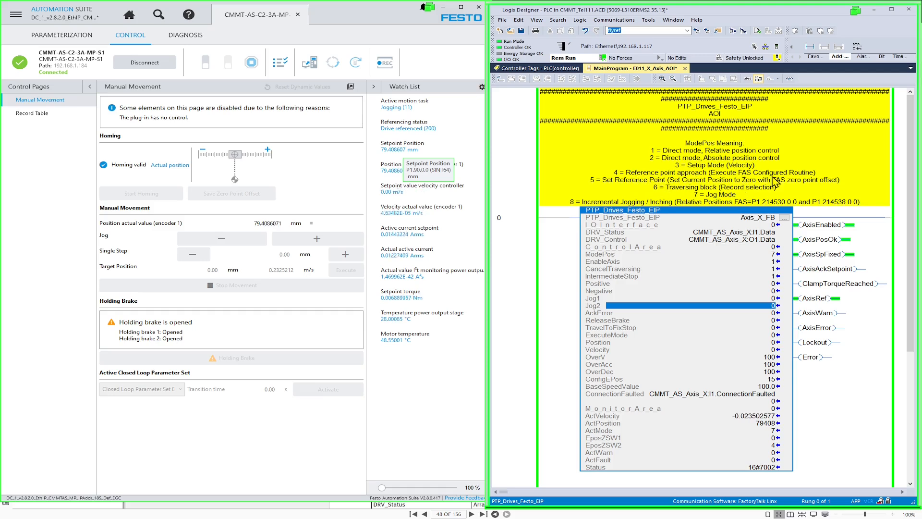
- Switch to Festo Automation Suite and show the axis parameterization page to review the homing method
{"action": "left_click", "coordinate": [307, 183]}
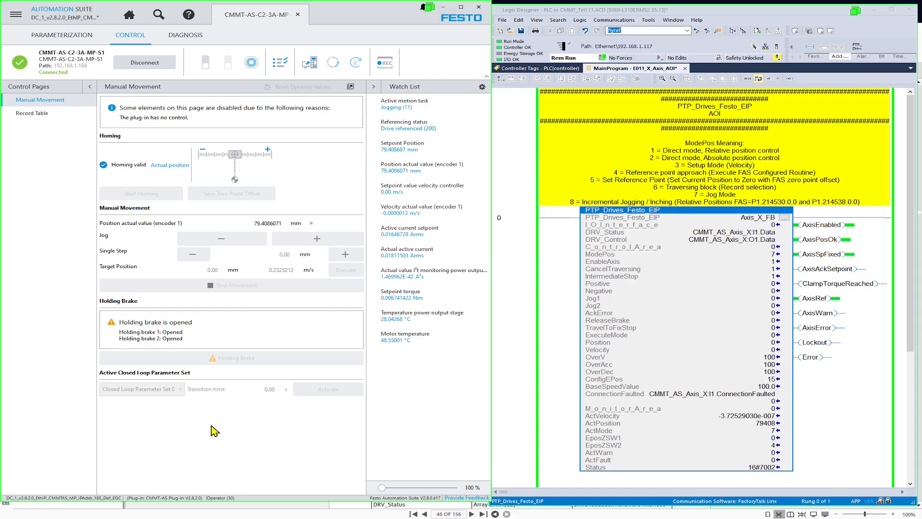
{"action": "left_click", "coordinate": [67, 36]}
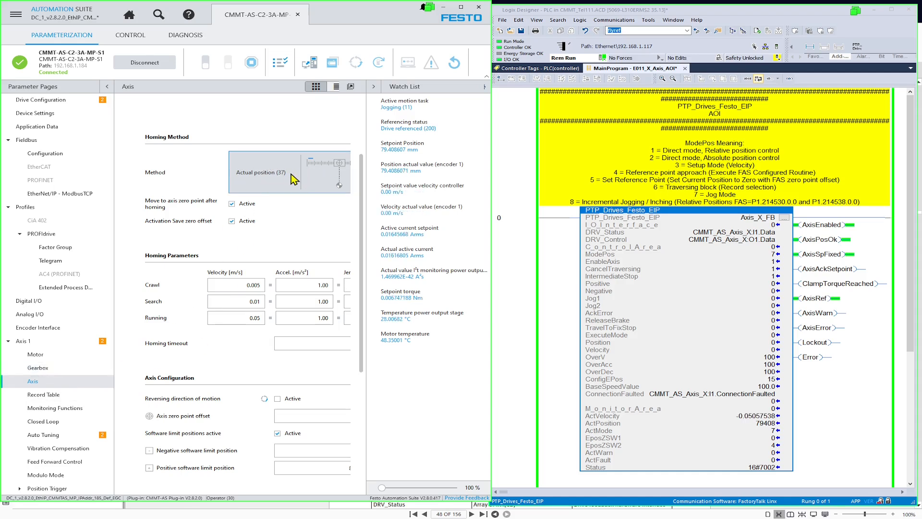
- In Logix Designer, try executing the mode with ModePos still at 7 by setting ExecuteMode to 1 and back to 0
{"action": "left_click", "coordinate": [775, 311]}
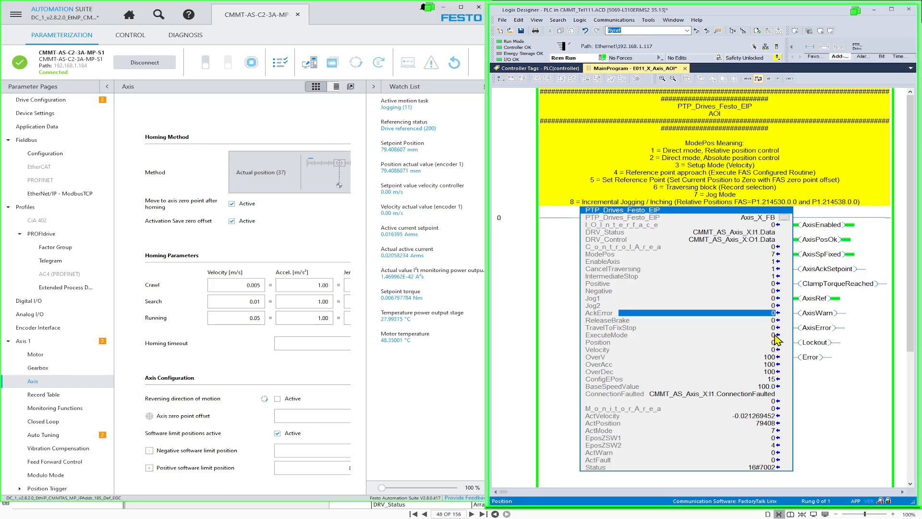
{"action": "left_click", "coordinate": [777, 334]}
{"action": "type", "text": "1"}
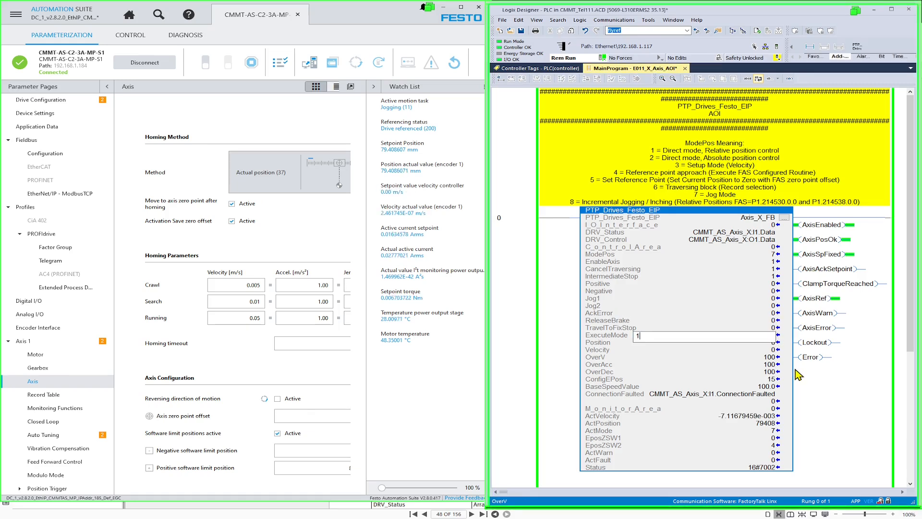
{"action": "key", "text": "Return"}
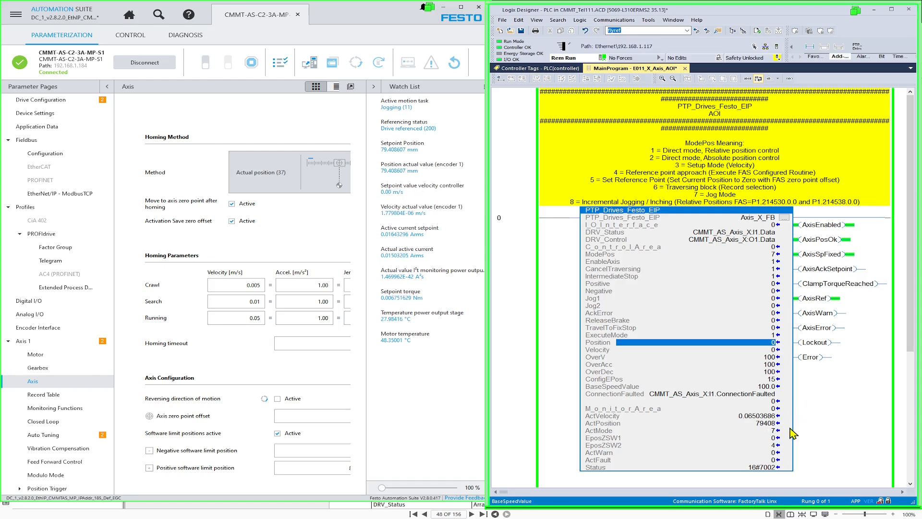
{"action": "left_click", "coordinate": [775, 334]}
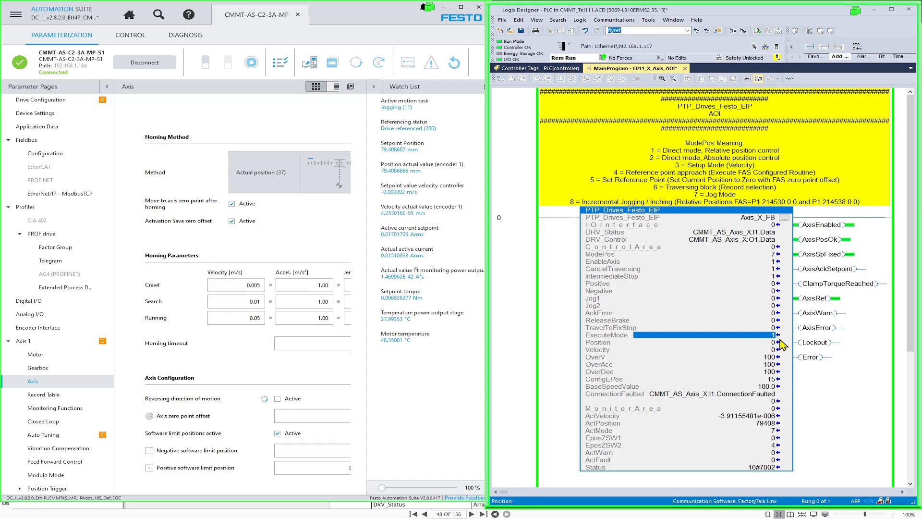
{"action": "type", "text": "0"}
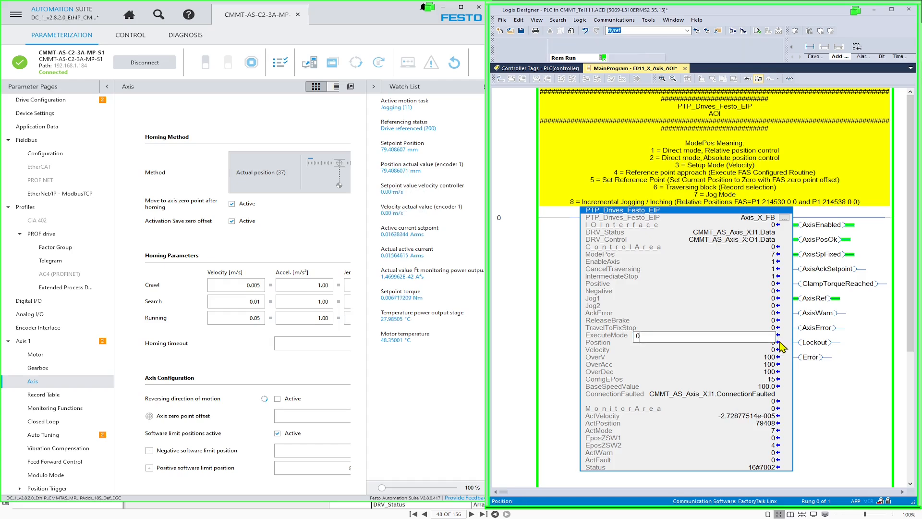
{"action": "key", "text": "Return"}
- Set ModePos of the instruction to 4 for the reference point approach
{"action": "left_click", "coordinate": [776, 254]}
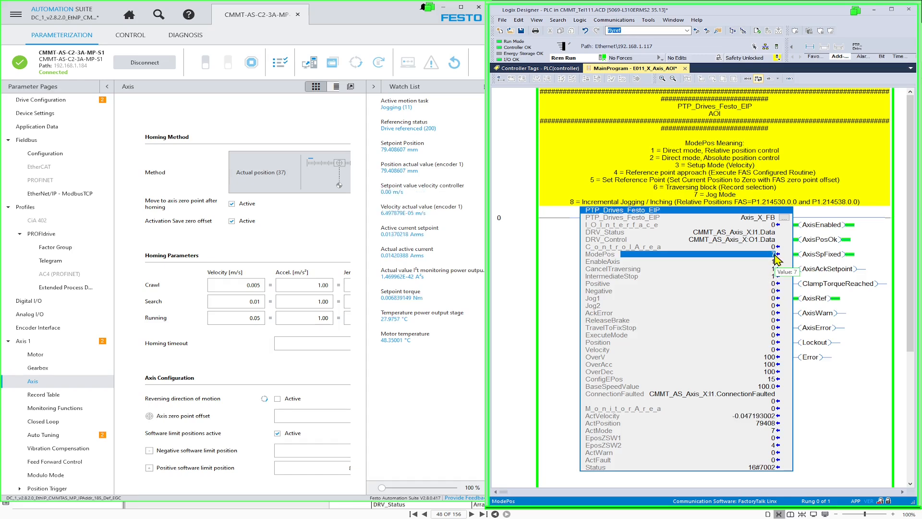
{"action": "type", "text": "4"}
{"action": "key", "text": "Return"}
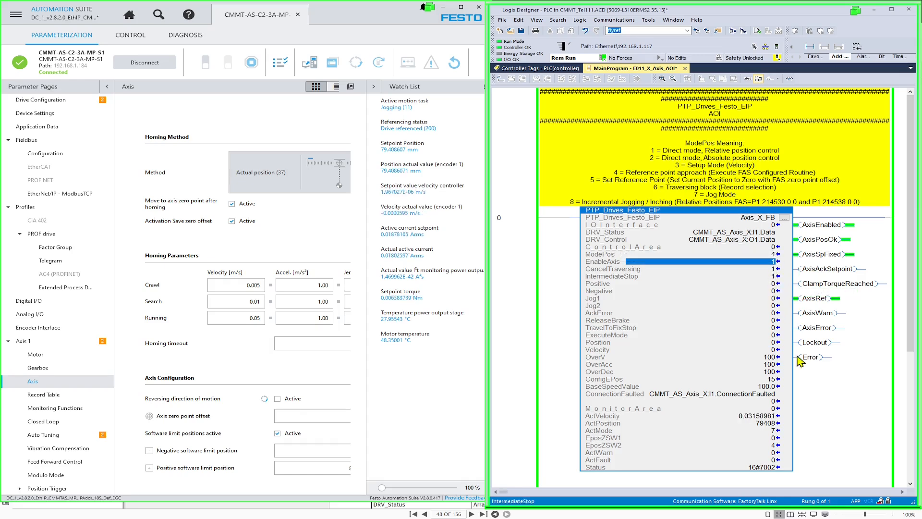
- Run the configured homing routine by setting ExecuteMode to 1, check ActPosition, and reset ExecuteMode to 0
{"action": "left_click", "coordinate": [775, 335]}
{"action": "type", "text": "1"}
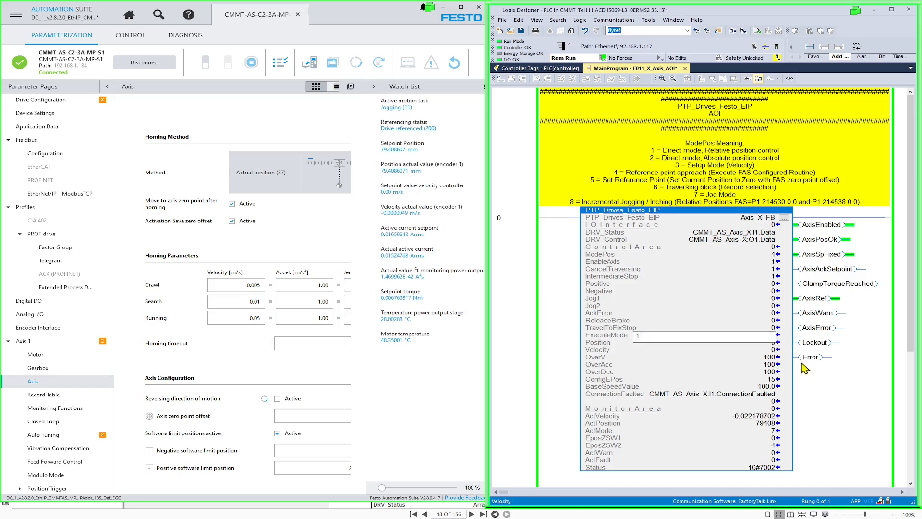
{"action": "key", "text": "Return"}
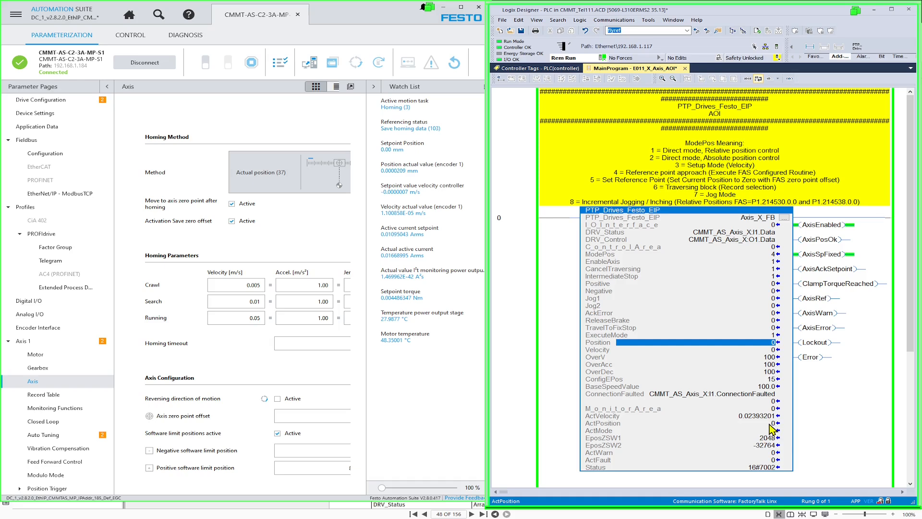
{"action": "left_click", "coordinate": [773, 424]}
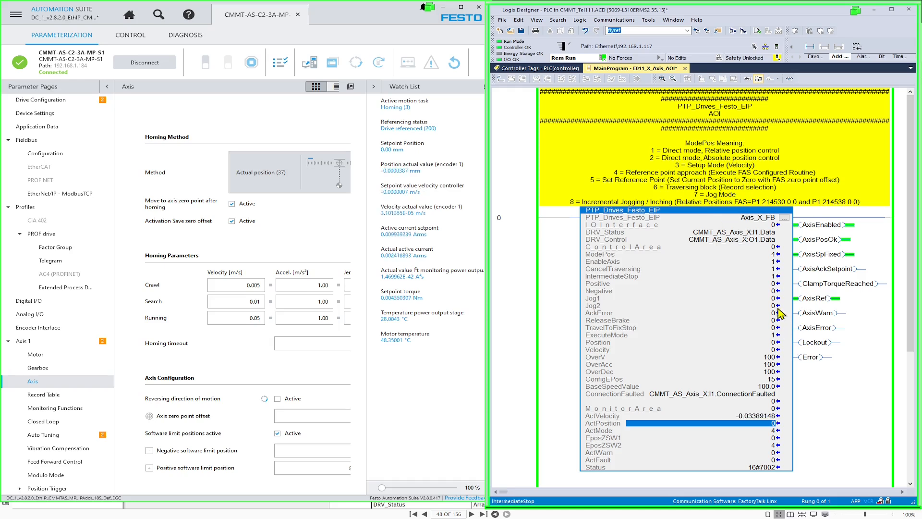
{"action": "left_click", "coordinate": [777, 336]}
{"action": "type", "text": "0"}
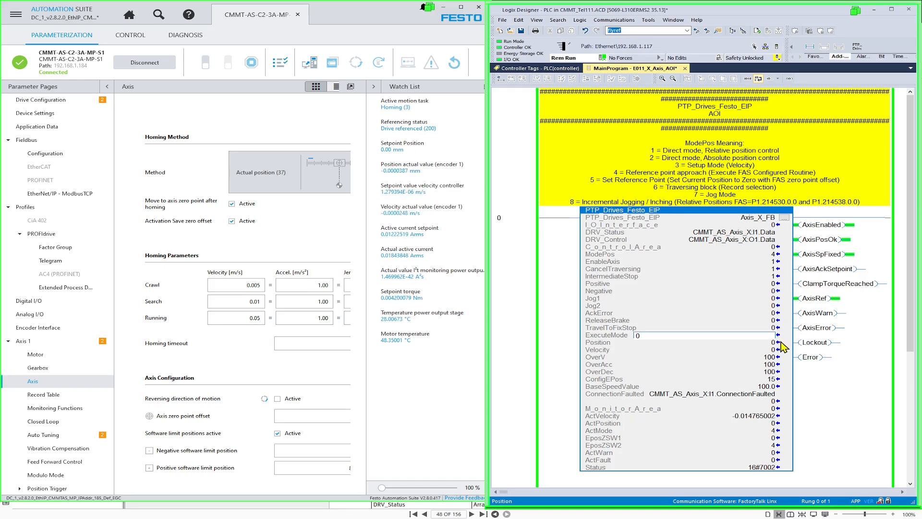
{"action": "key", "text": "Return"}
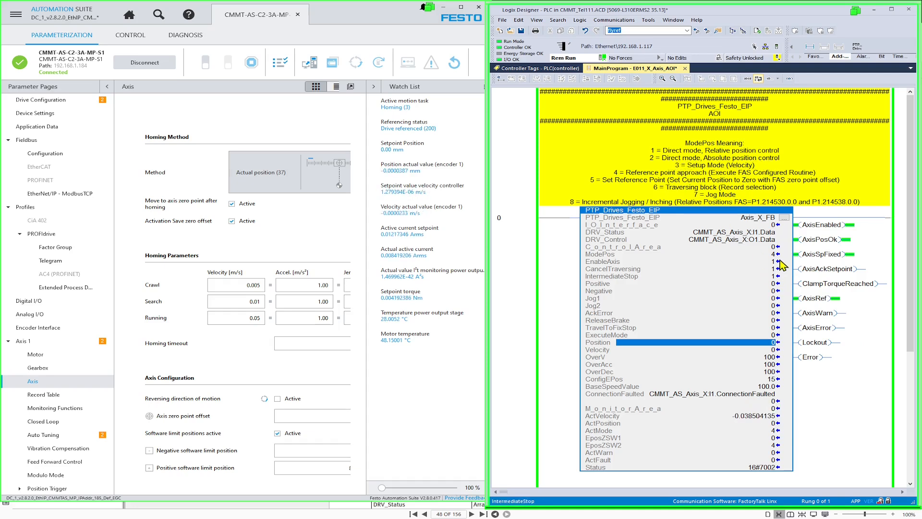
- Set ModePos to 2 for direct mode with absolute position control, and compare it with ActMode
{"action": "left_click", "coordinate": [774, 254]}
{"action": "type", "text": "2"}
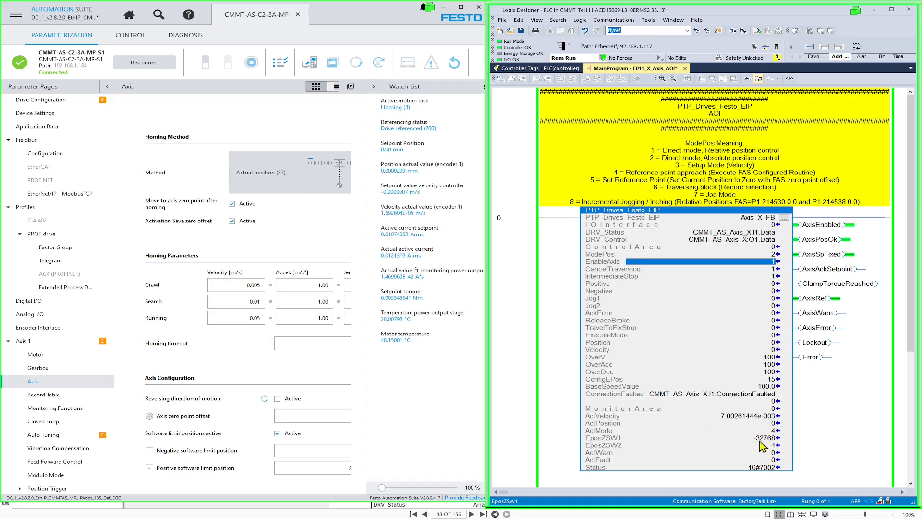
{"action": "left_click", "coordinate": [773, 431]}
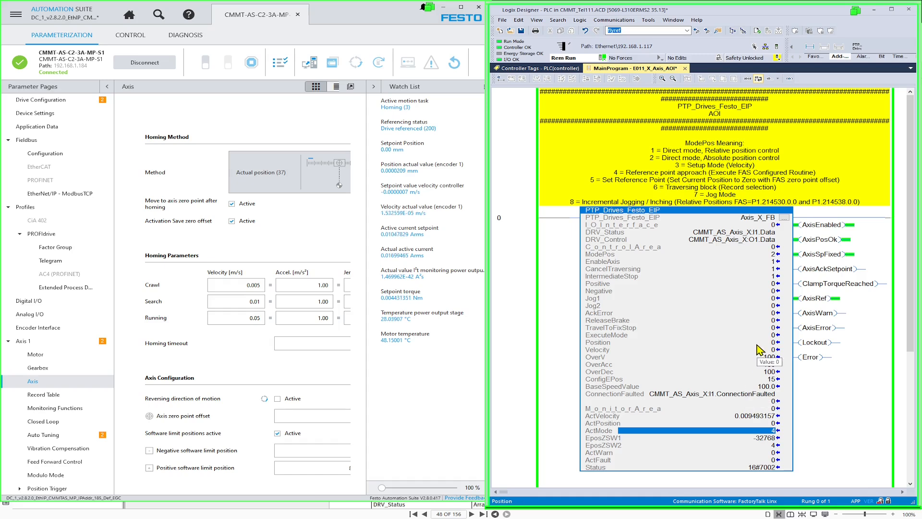
{"action": "left_click", "coordinate": [775, 254]}
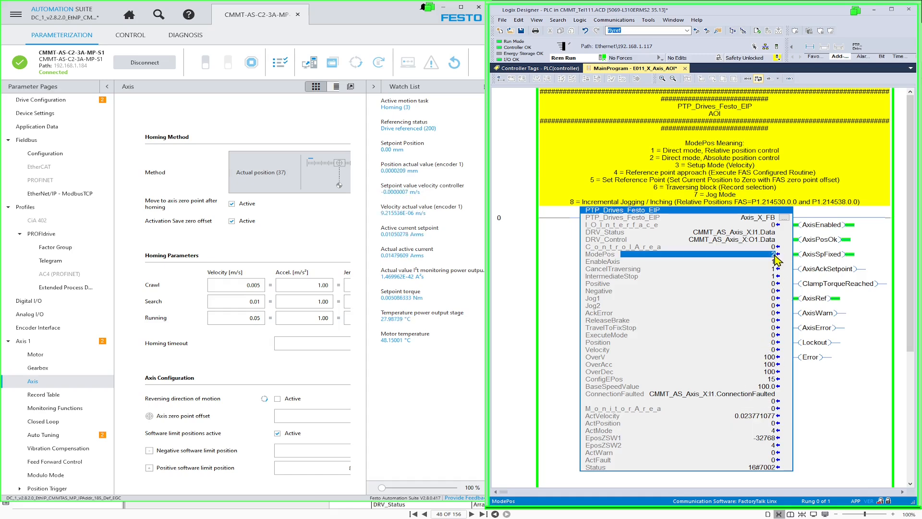
{"action": "left_click", "coordinate": [775, 430]}
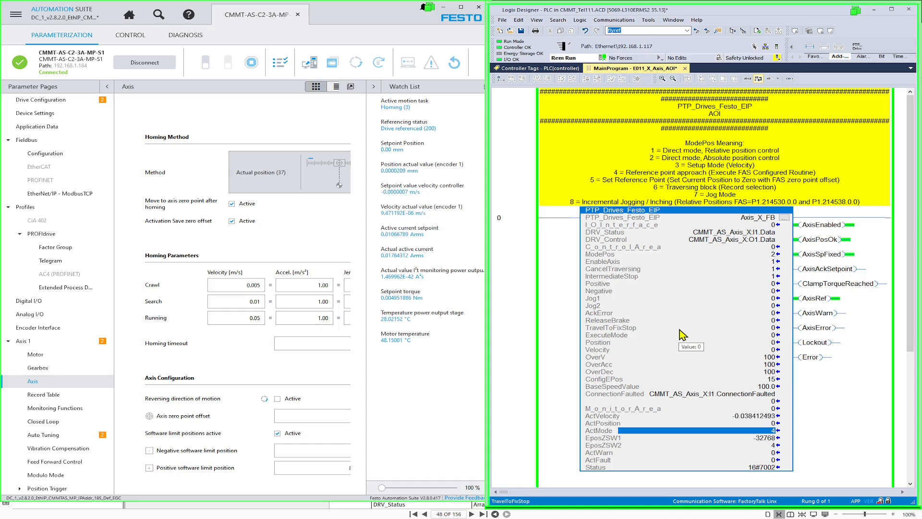
- Set the target Position of the absolute move to 200000 and its Velocity to 80
{"action": "left_click", "coordinate": [777, 336]}
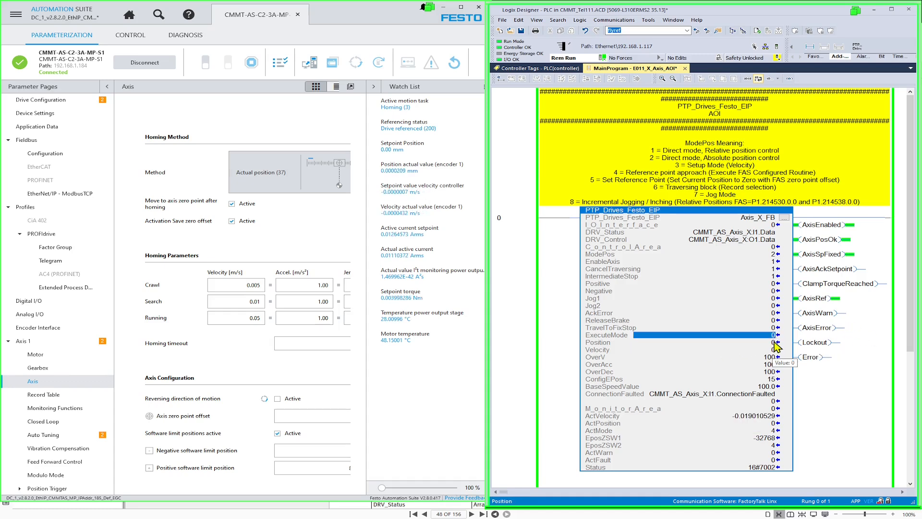
{"action": "left_click", "coordinate": [774, 343]}
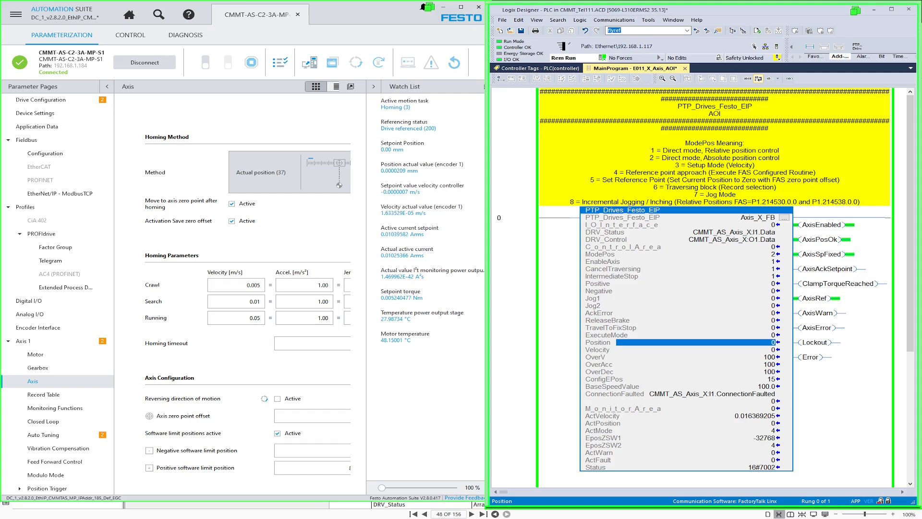
{"action": "key", "text": "alt+Tab"}
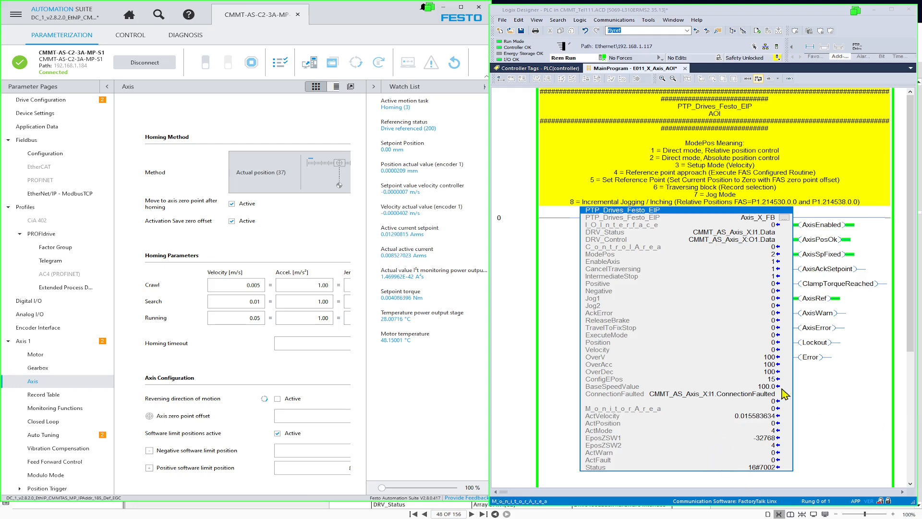
{"action": "left_click", "coordinate": [771, 343]}
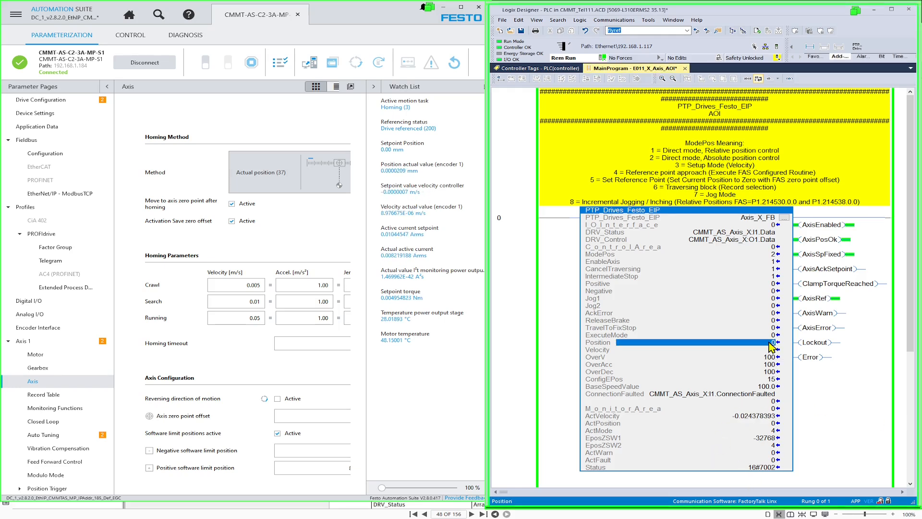
{"action": "type", "text": "200000"}
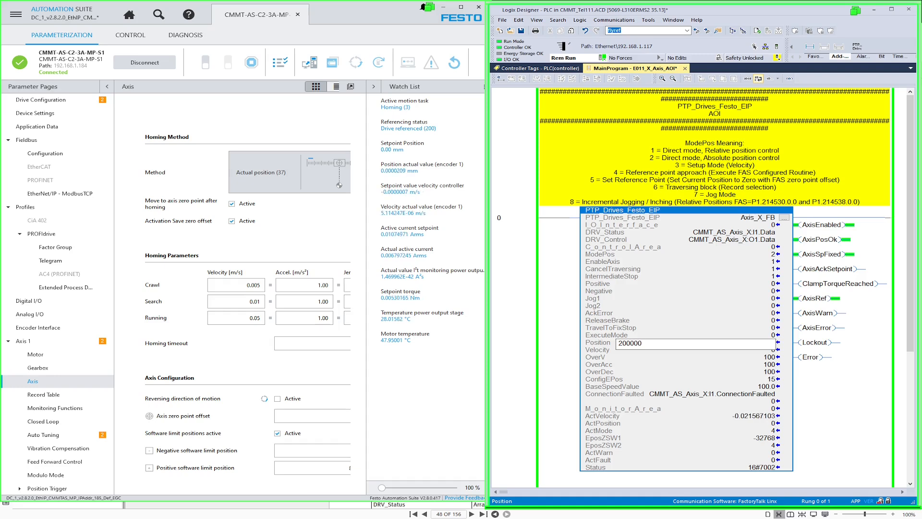
{"action": "key", "text": "Return"}
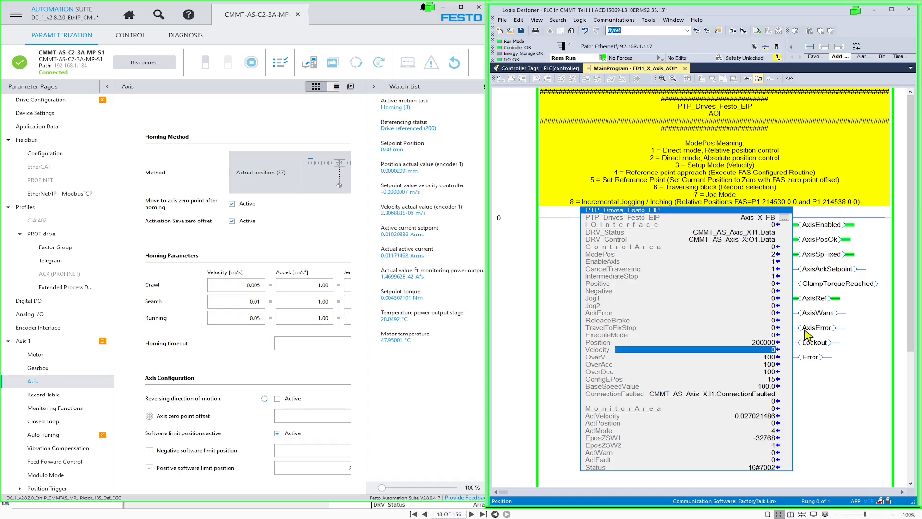
{"action": "left_click", "coordinate": [775, 356]}
{"action": "key", "text": "Return"}
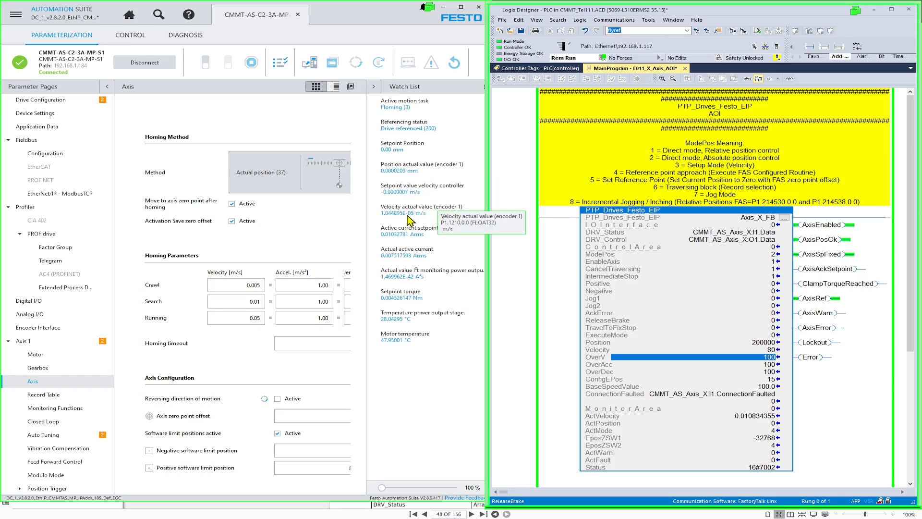
- Execute the absolute move to 200000 with ExecuteMode set to 1, and reset it to 0 once the axis arrives
{"action": "left_click", "coordinate": [773, 341]}
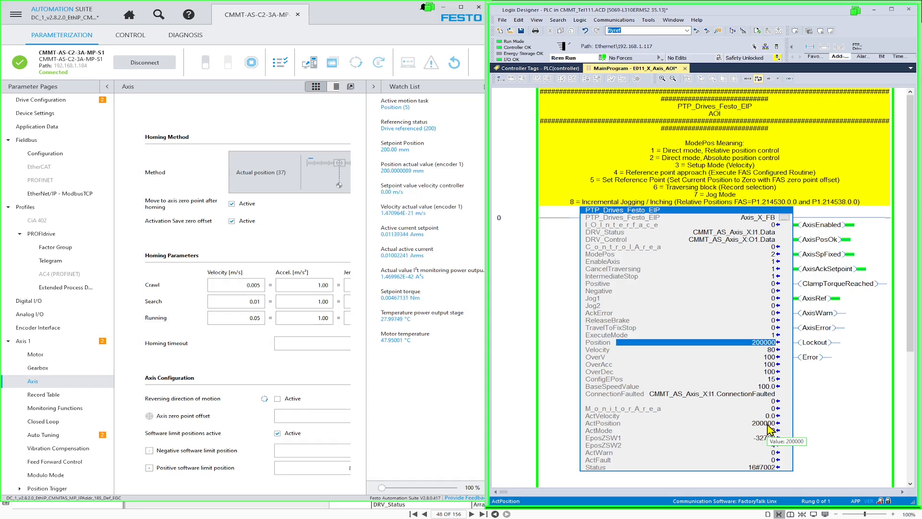
{"action": "left_click", "coordinate": [786, 335]}
{"action": "left_click", "coordinate": [785, 342]}
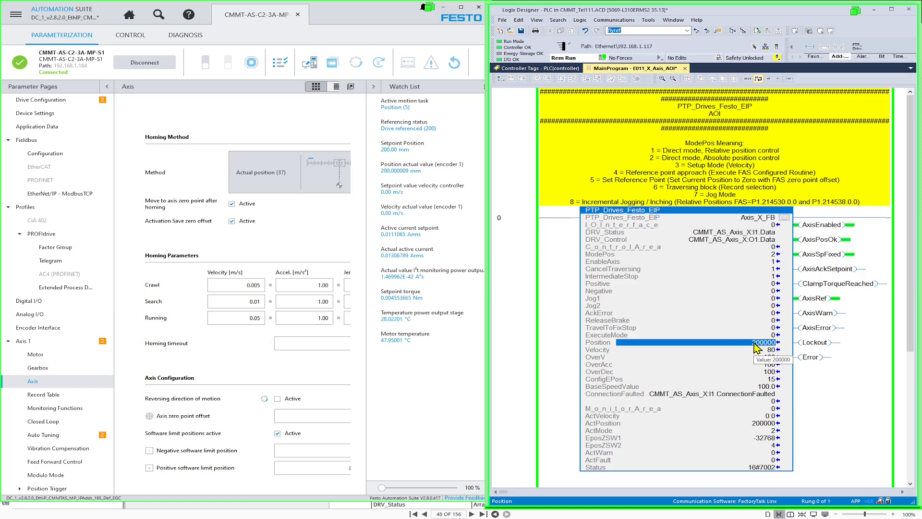
- Change the target Position to 800000 and the Velocity to 20 for a second absolute move
{"action": "left_click", "coordinate": [630, 342]}
{"action": "left_click", "coordinate": [623, 343]}
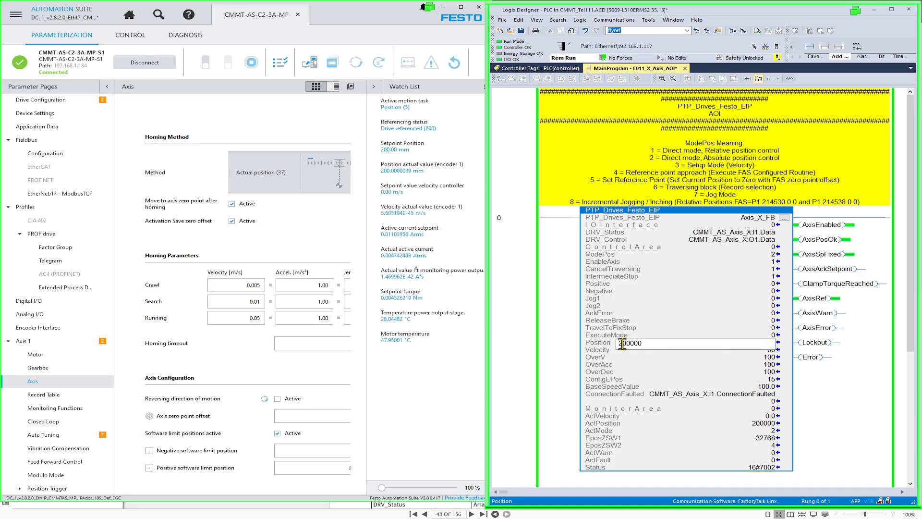
{"action": "type", "text": "8"}
{"action": "key", "text": "Return"}
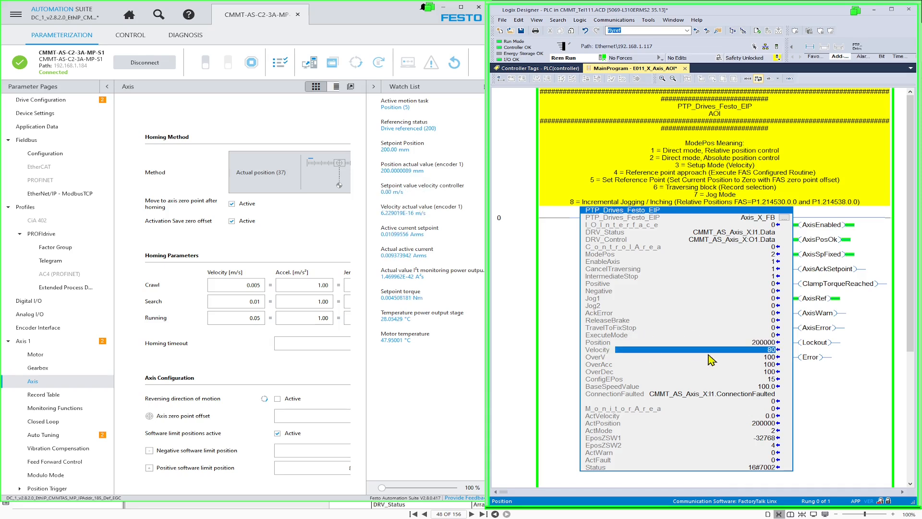
{"action": "type", "text": "20"}
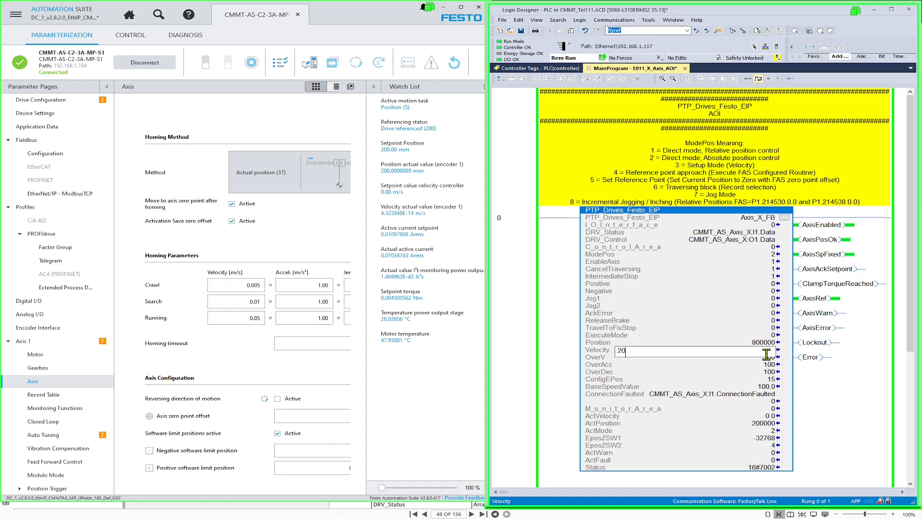
{"action": "key", "text": "Return"}
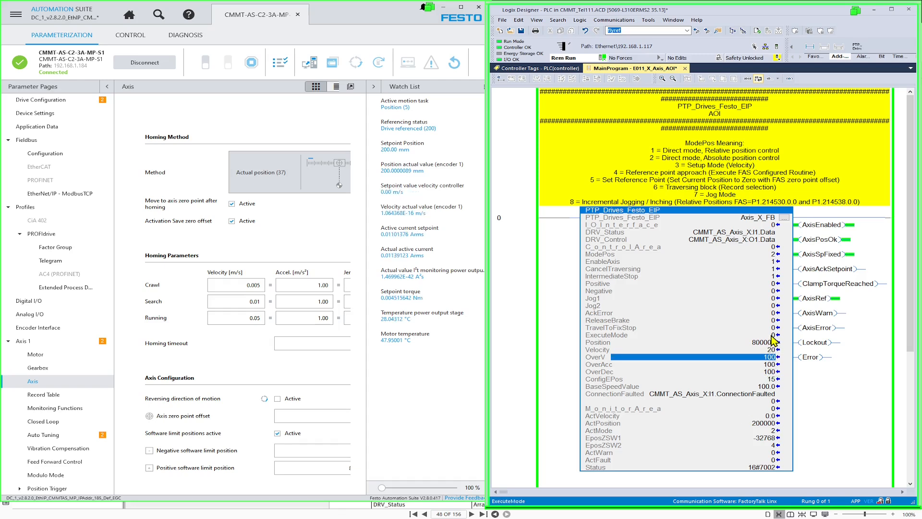
- Start the slower move to 800000 by setting ExecuteMode to 1, and return ExecuteMode to 0
{"action": "key", "text": "Up"}
{"action": "key", "text": "Up"}
{"action": "key", "text": "Up"}
{"action": "type", "text": "1"}
{"action": "key", "text": "Return"}
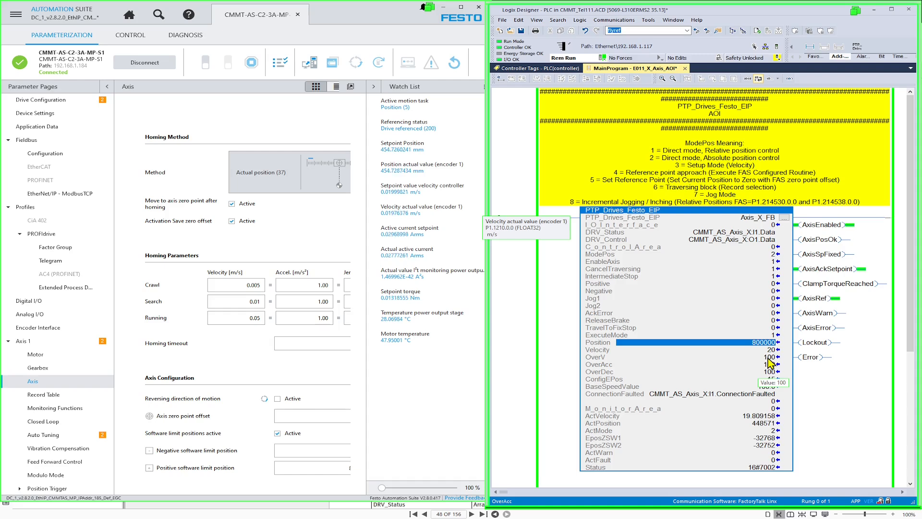
{"action": "key", "text": "Up"}
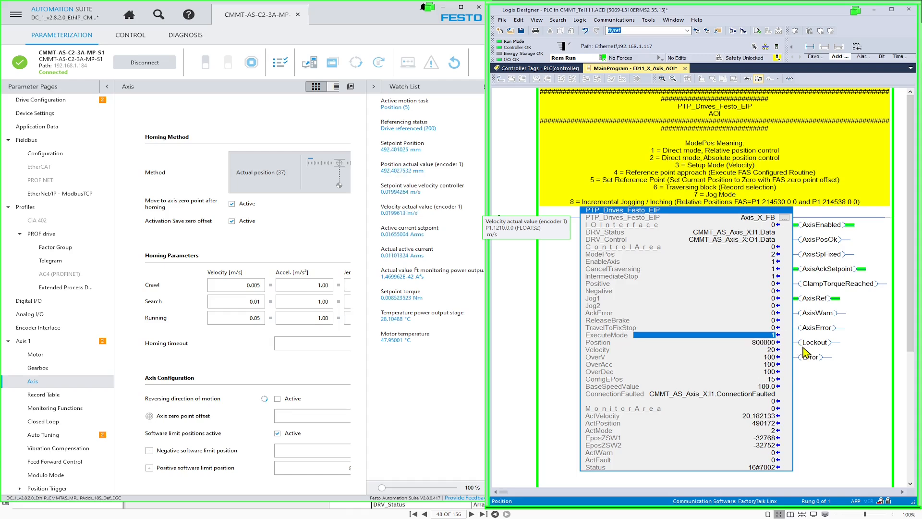
{"action": "key", "text": "Down"}
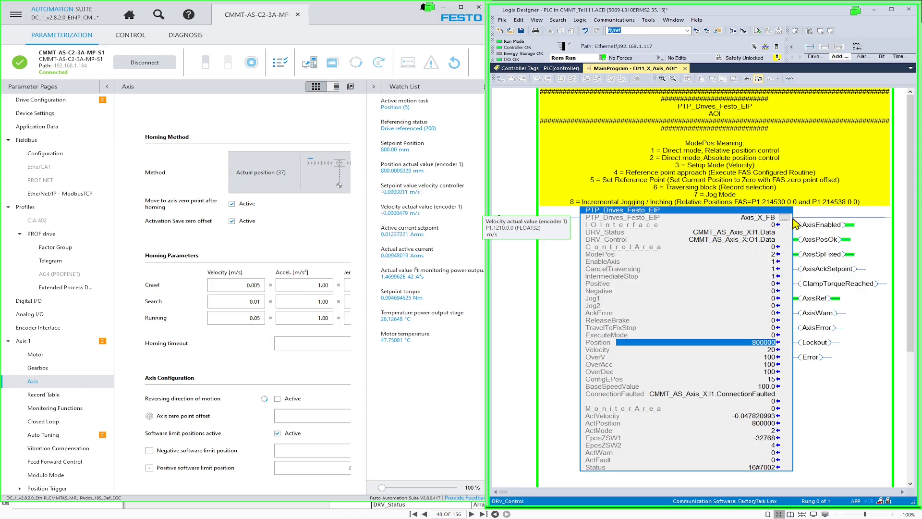
- Set ModePos to 1 for relative positioning and Position to -100000 in the PTP_Drives_Festo_EIP instruction
{"action": "left_click", "coordinate": [773, 254]}
{"action": "type", "text": "1"}
{"action": "key", "text": "Return"}
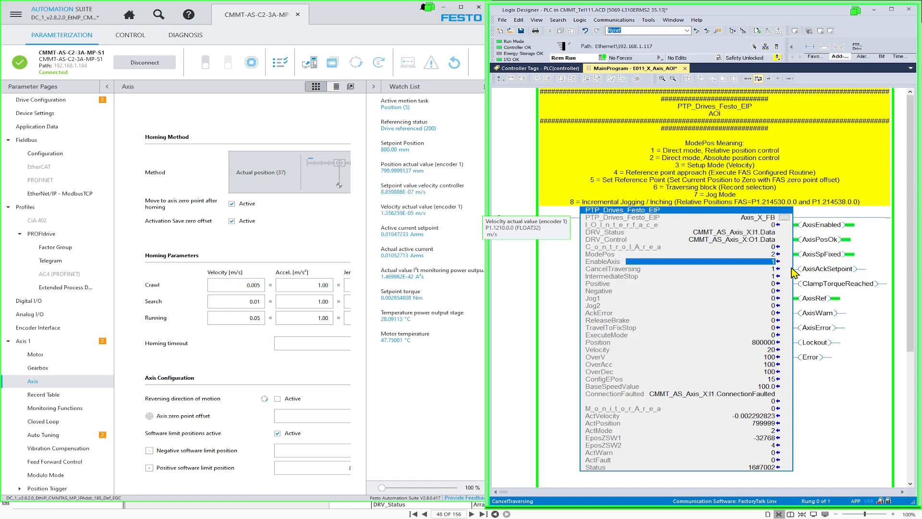
{"action": "left_click", "coordinate": [770, 344]}
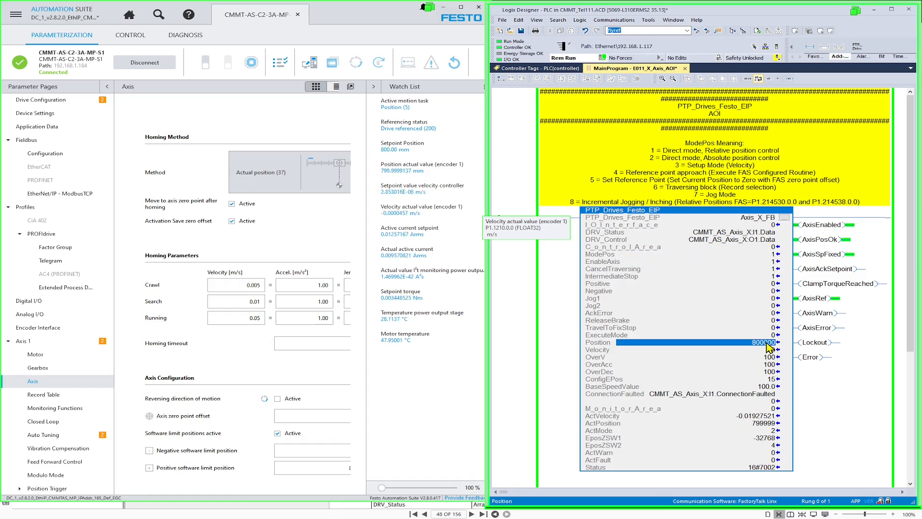
{"action": "left_click", "coordinate": [740, 343]}
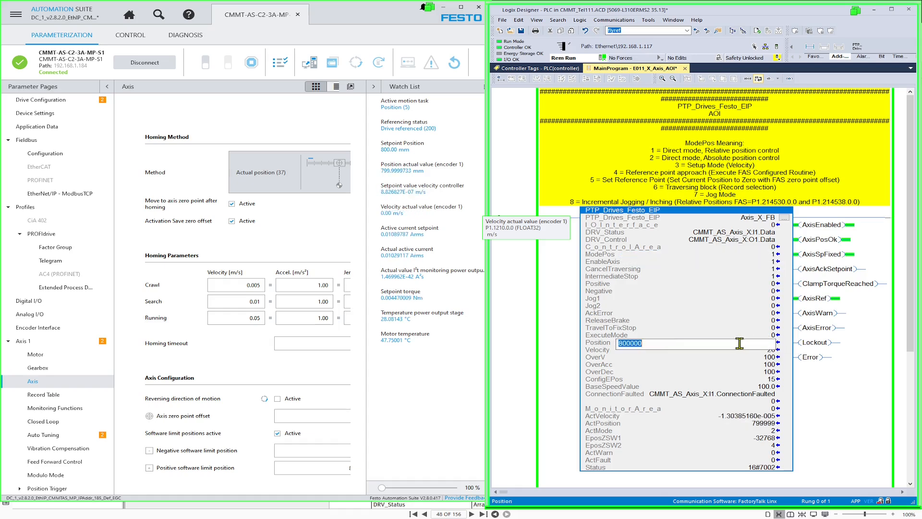
{"action": "left_click", "coordinate": [619, 343]}
{"action": "key", "text": "Delete"}
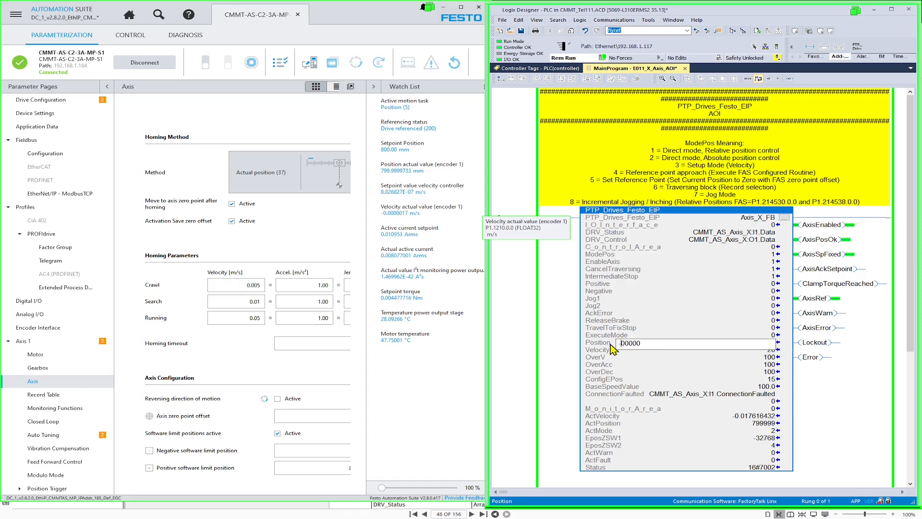
{"action": "key", "text": "Return"}
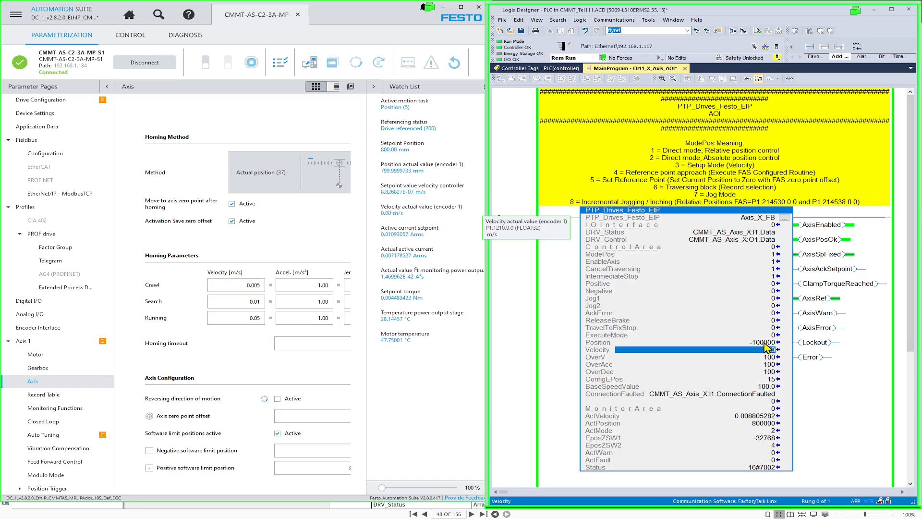
- Start the relative move by setting ExecuteMode to 1, and check ActPosition in the monitor area
{"action": "left_click", "coordinate": [764, 342]}
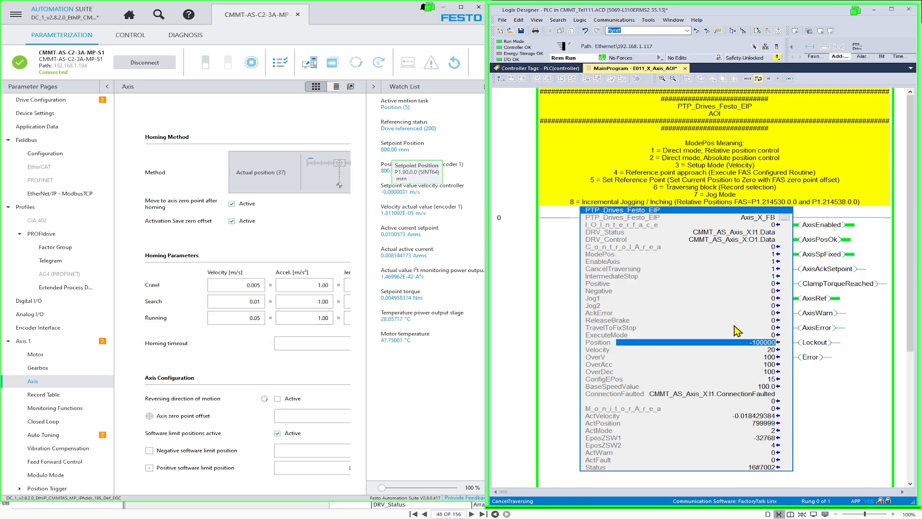
{"action": "left_click", "coordinate": [761, 335]}
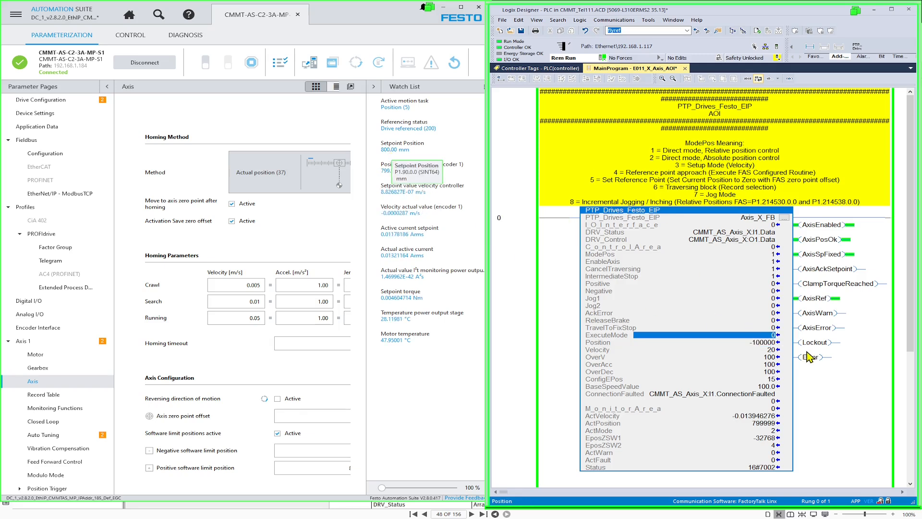
{"action": "type", "text": "1"}
{"action": "key", "text": "Return"}
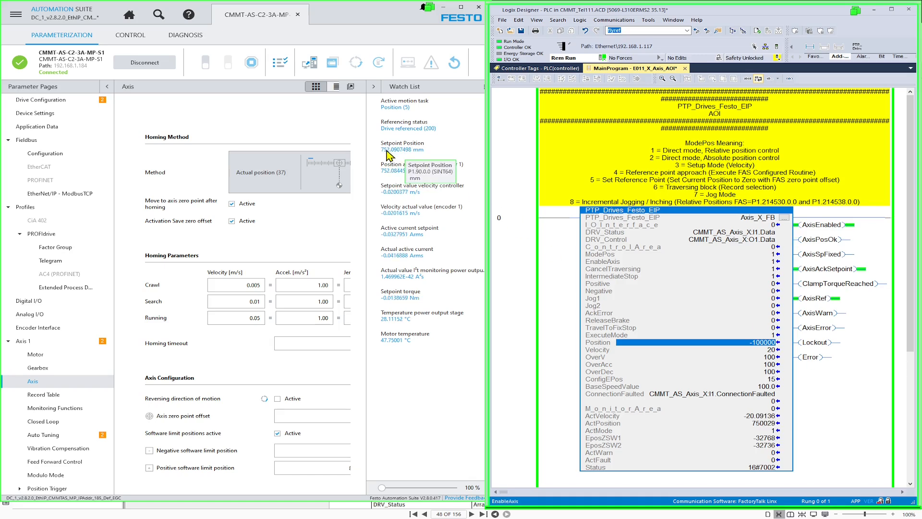
{"action": "left_click", "coordinate": [764, 424]}
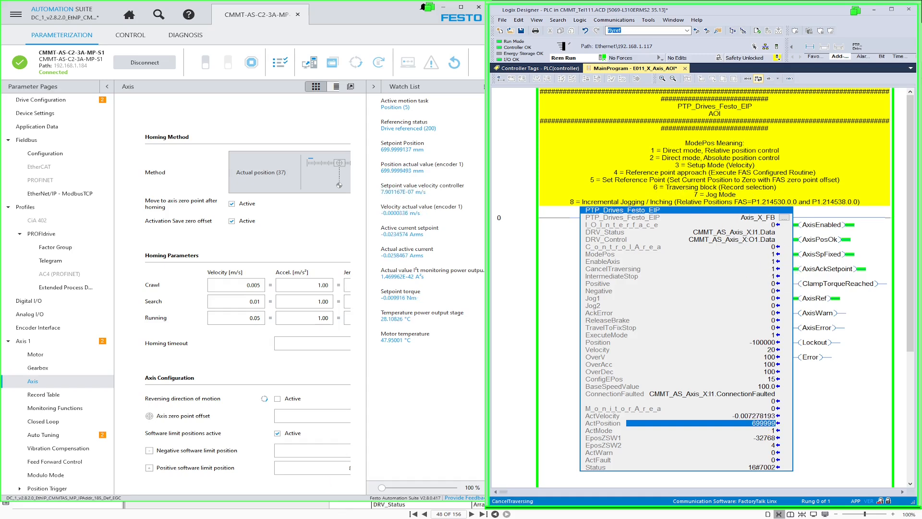
- Switch to Festo Automation Suite and add record set 1 to Axis 1's record table as a Position (5) motion task with default values
{"action": "left_click", "coordinate": [54, 398]}
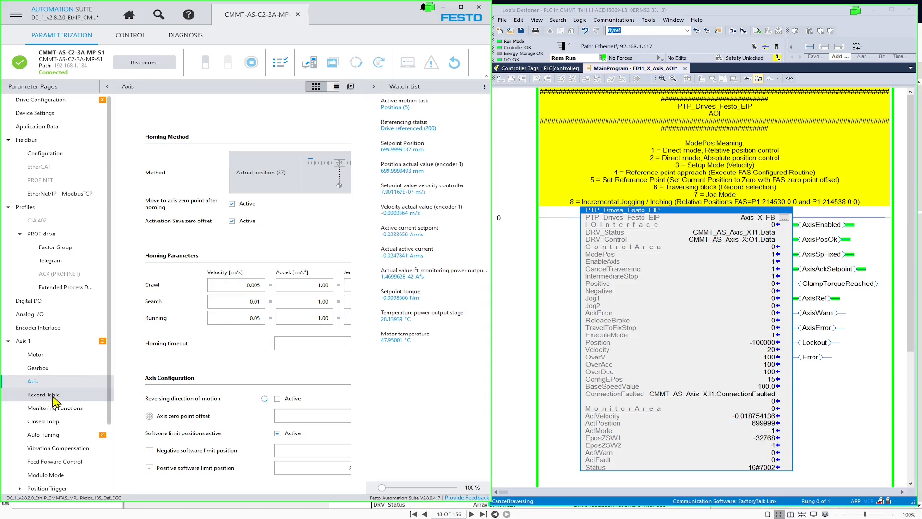
{"action": "left_click", "coordinate": [43, 394]}
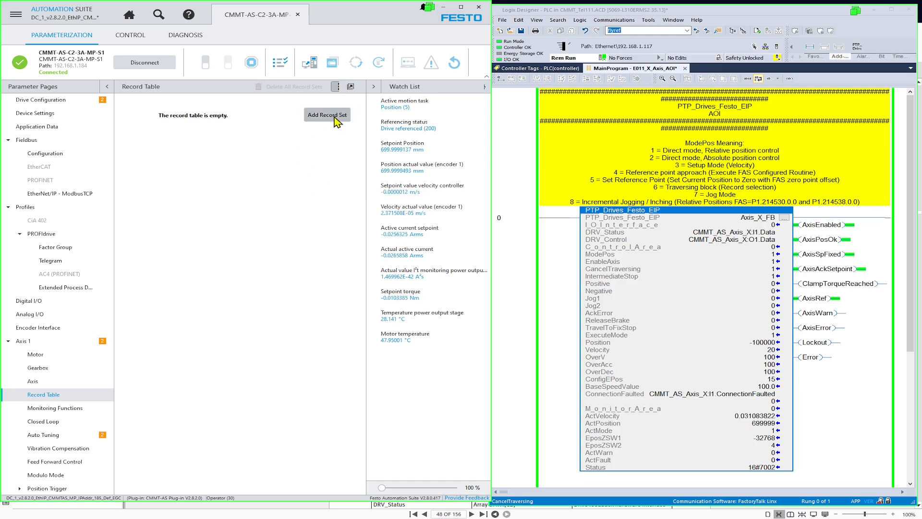
{"action": "left_click", "coordinate": [335, 120]}
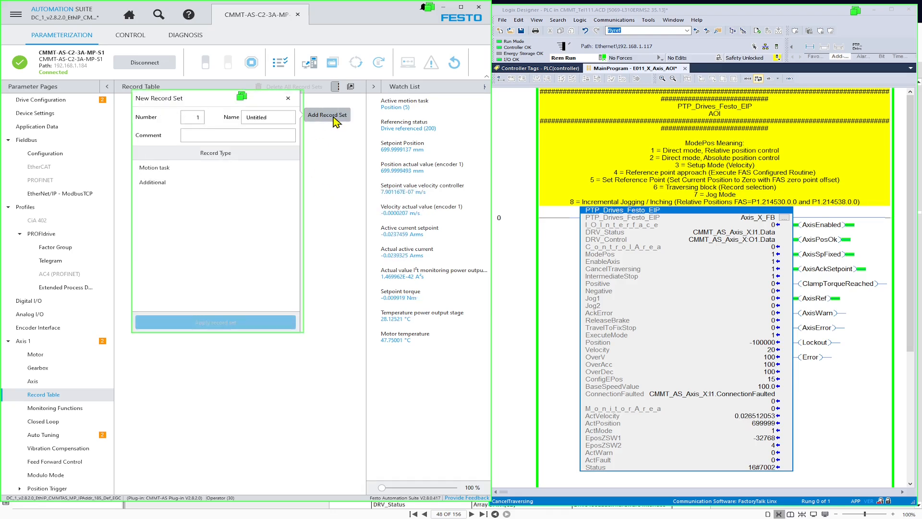
{"action": "left_click", "coordinate": [159, 169]}
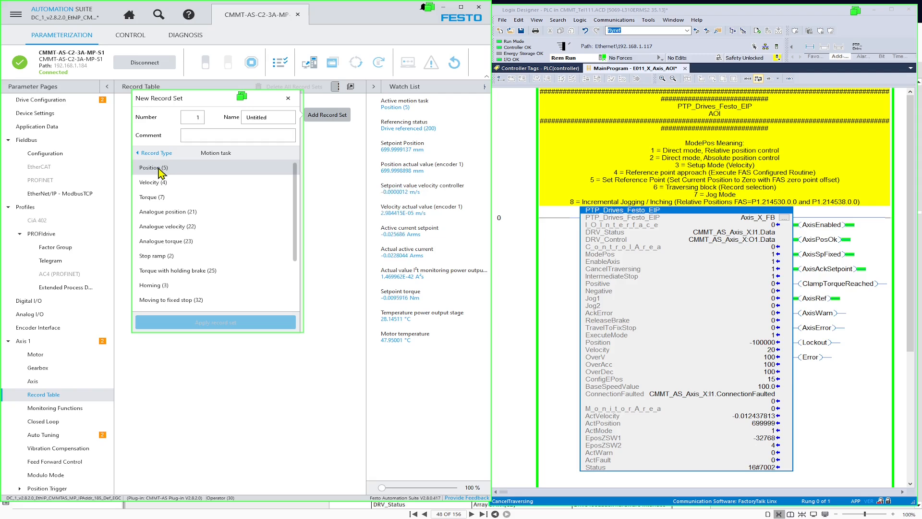
{"action": "left_click", "coordinate": [160, 169]}
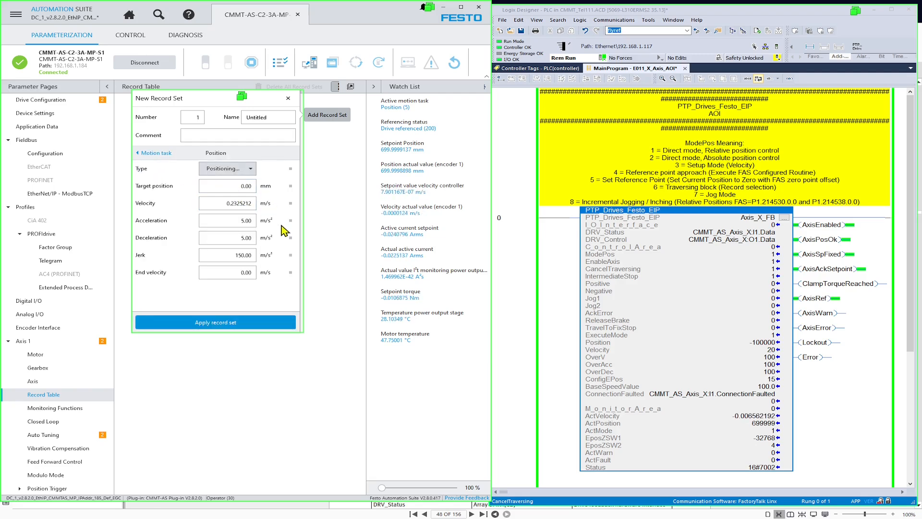
{"action": "left_click", "coordinate": [235, 324]}
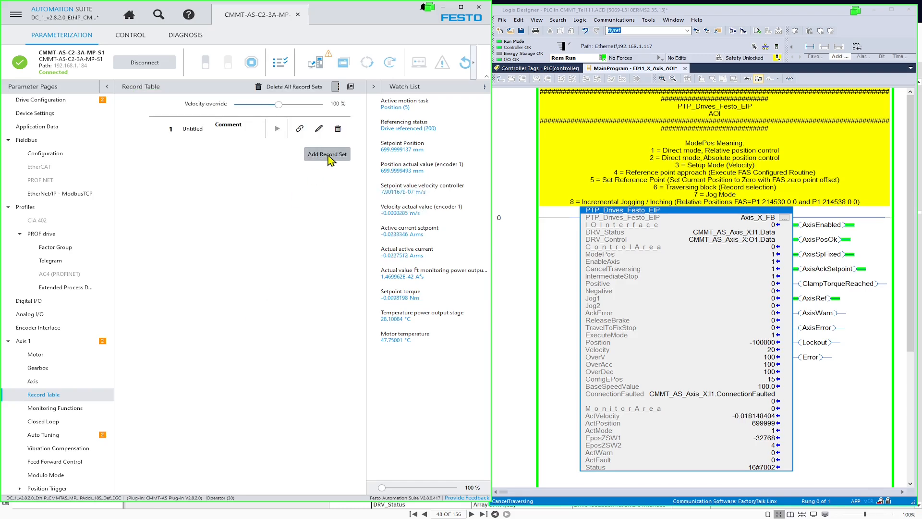
- Add record set 2 as a Position motion task with a target position of 100 mm
{"action": "left_click", "coordinate": [330, 158]}
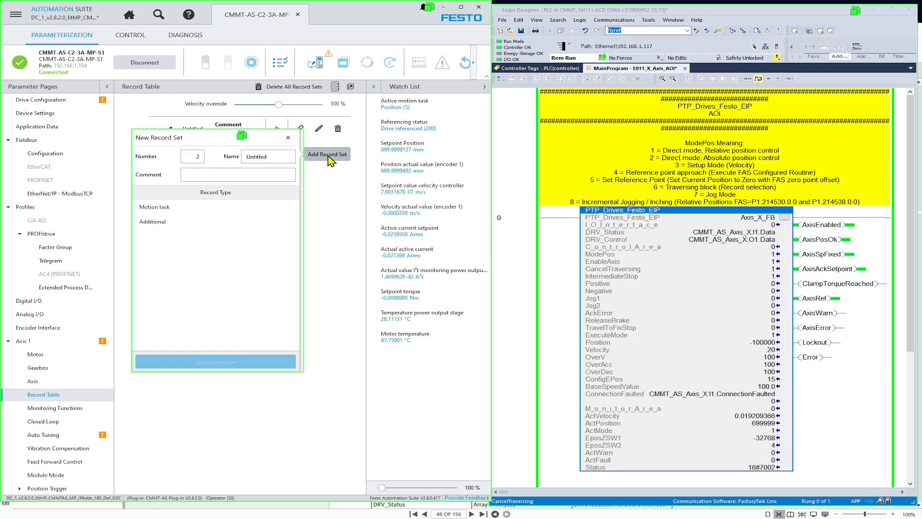
{"action": "left_click", "coordinate": [174, 213]}
{"action": "left_click", "coordinate": [168, 216]}
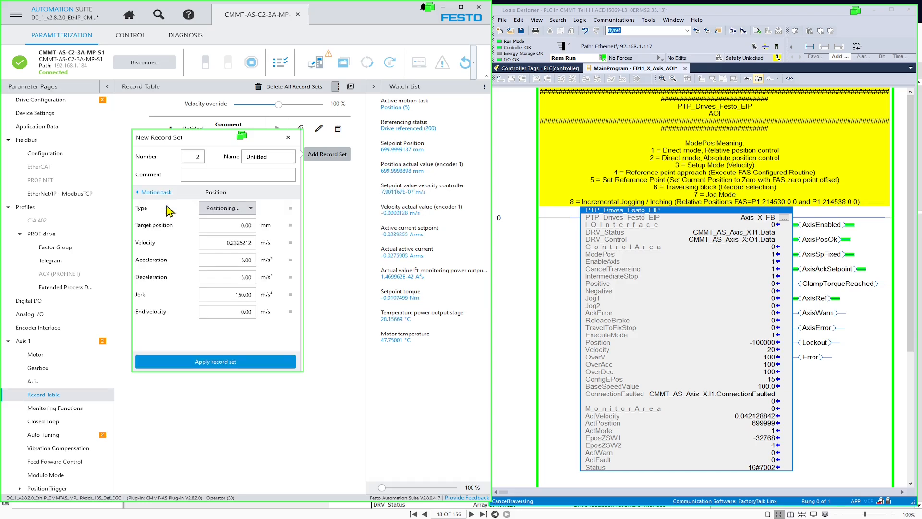
{"action": "left_click", "coordinate": [239, 227]}
{"action": "type", "text": "100"}
{"action": "left_click", "coordinate": [237, 259]}
{"action": "left_click", "coordinate": [230, 361]}
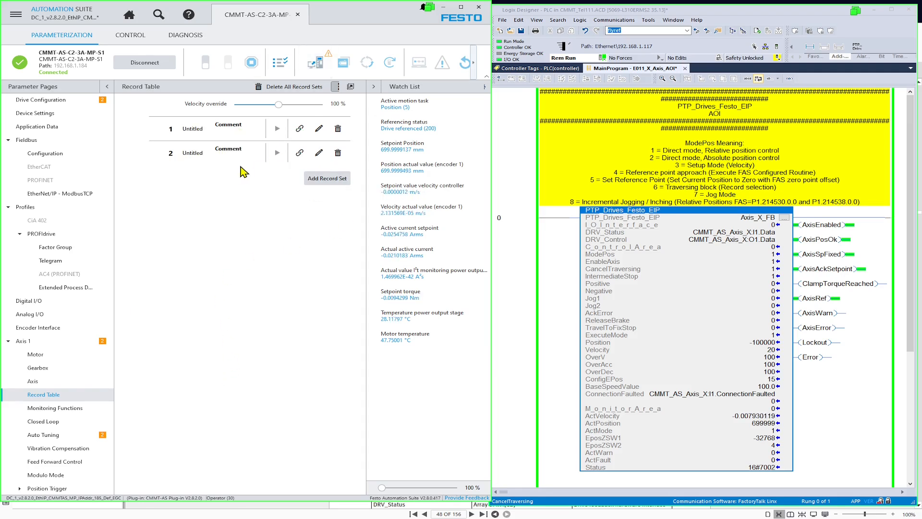
- Enlarge the Festo Automation Suite window to examine both record sets' parameters, and restore the side-by-side layout with Logix Designer
{"action": "left_click", "coordinate": [461, 8]}
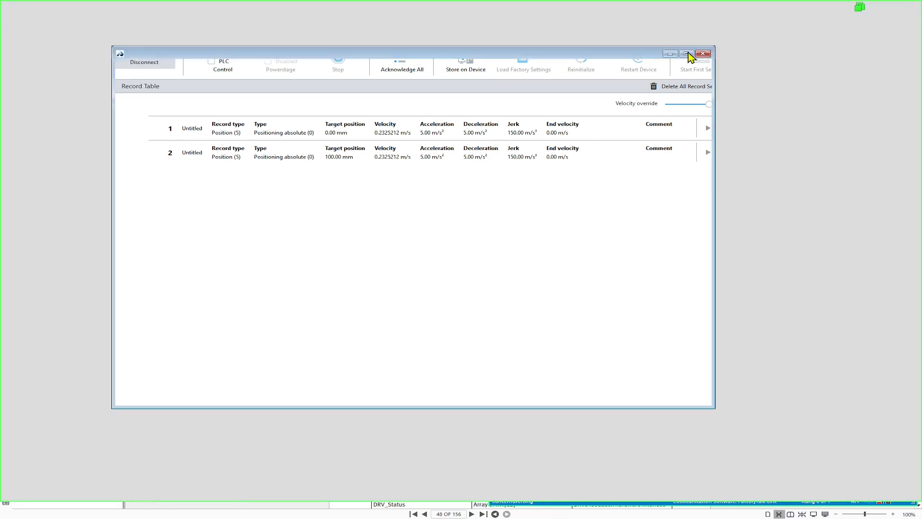
{"action": "left_click", "coordinate": [891, 7]}
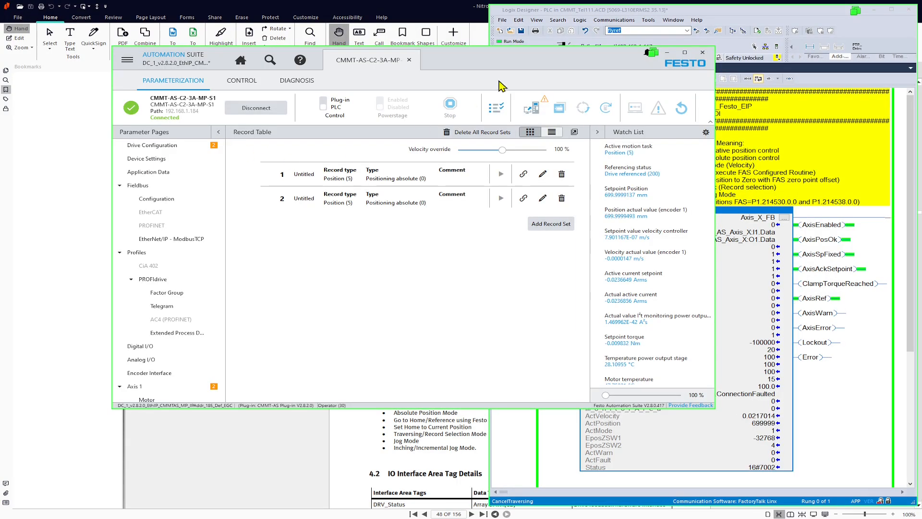
{"action": "left_click_drag", "start_coordinate": [545, 53], "coordinate": [1, 55]}
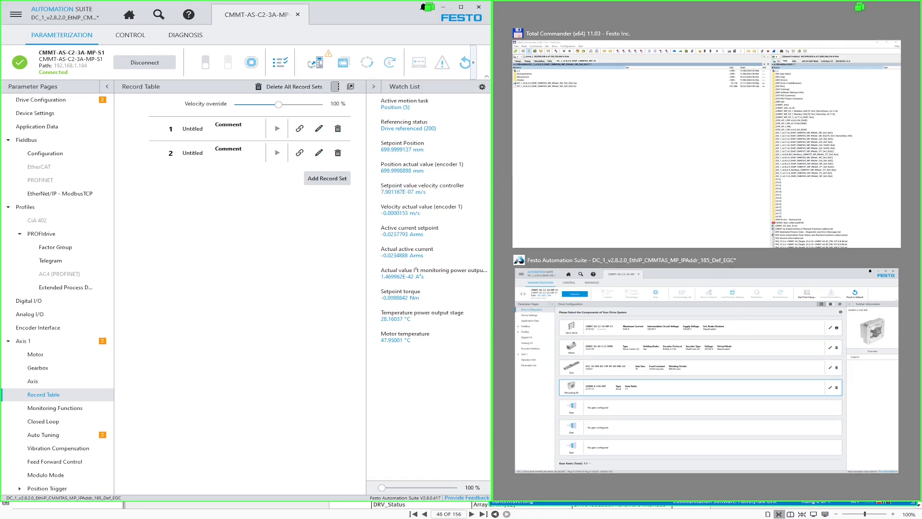
{"action": "key", "text": "Escape"}
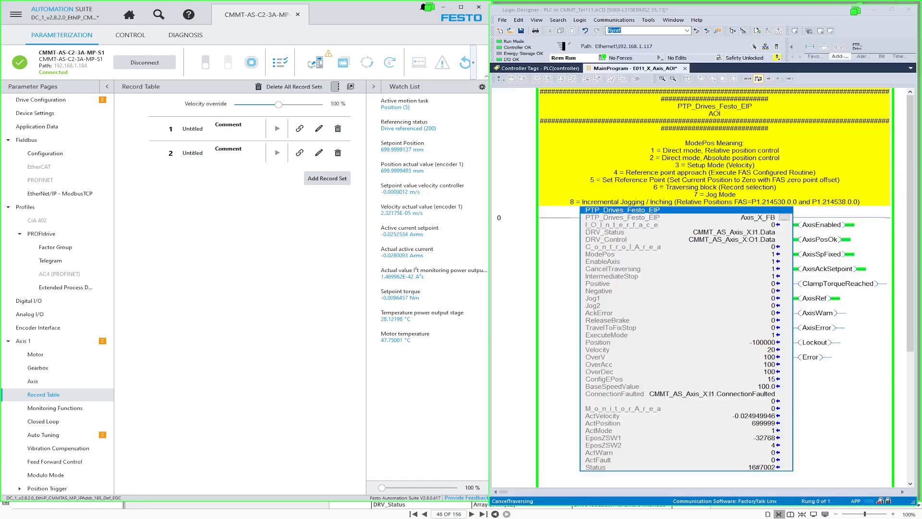
- In Logix Designer, set ModePos to 6 for record selection and Position to 1 to choose record 1
{"action": "left_click", "coordinate": [740, 255]}
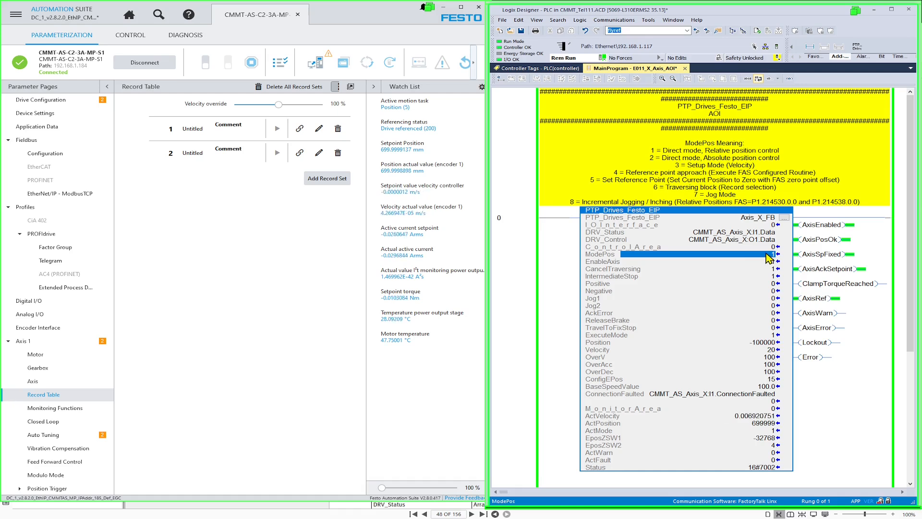
{"action": "type", "text": "6"}
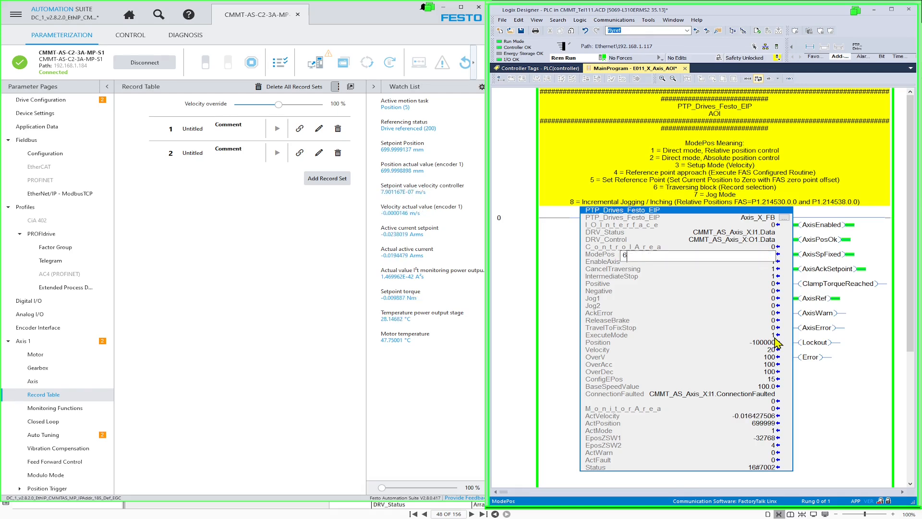
{"action": "key", "text": "Return"}
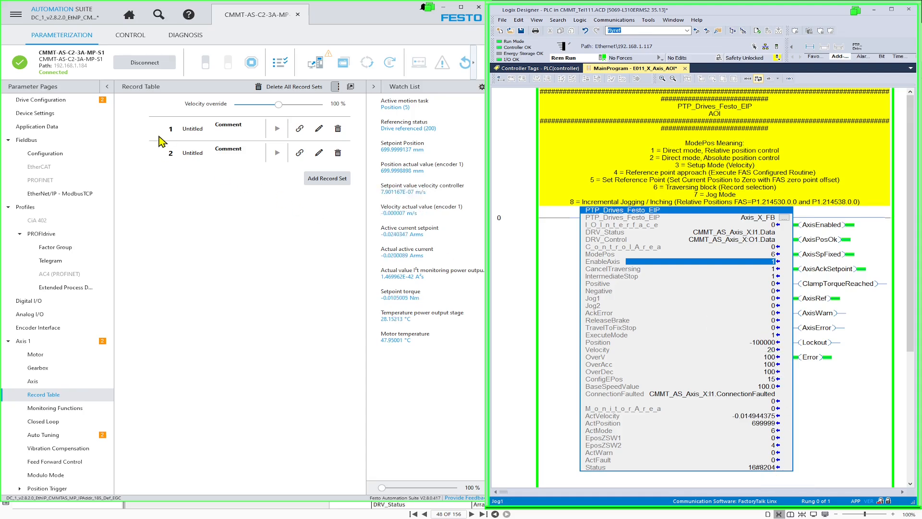
{"action": "left_click", "coordinate": [761, 343]}
{"action": "type", "text": "1"}
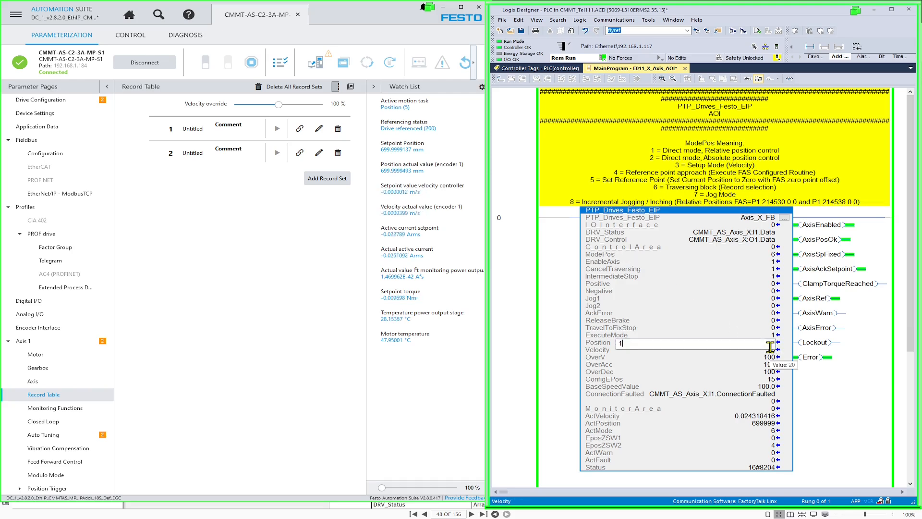
{"action": "key", "text": "Return"}
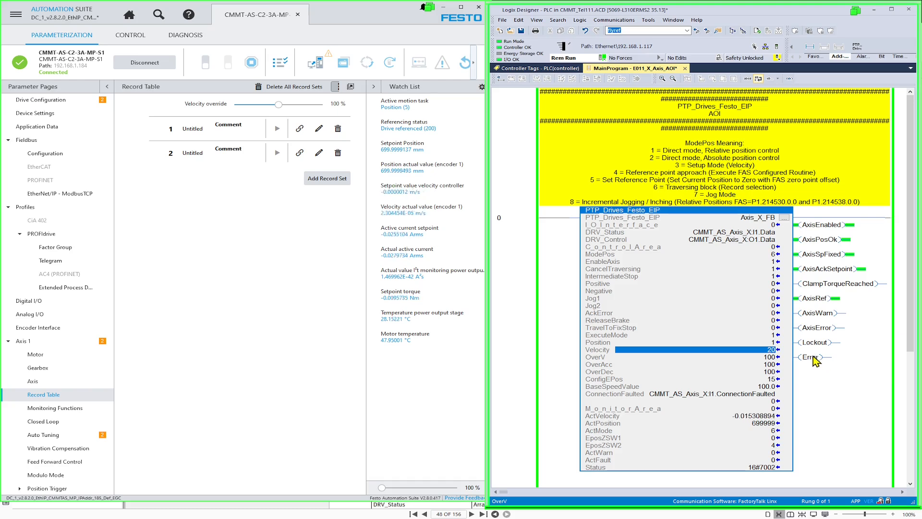
- Reset ExecuteMode to 0 and set it back to 1 to run record 1
{"action": "left_click", "coordinate": [775, 342]}
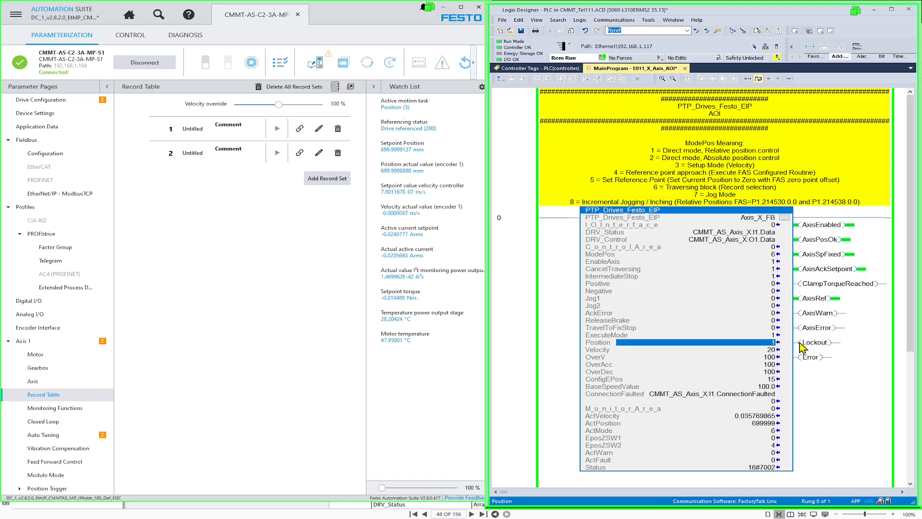
{"action": "left_click", "coordinate": [775, 336]}
{"action": "key", "text": "ctrl+t"}
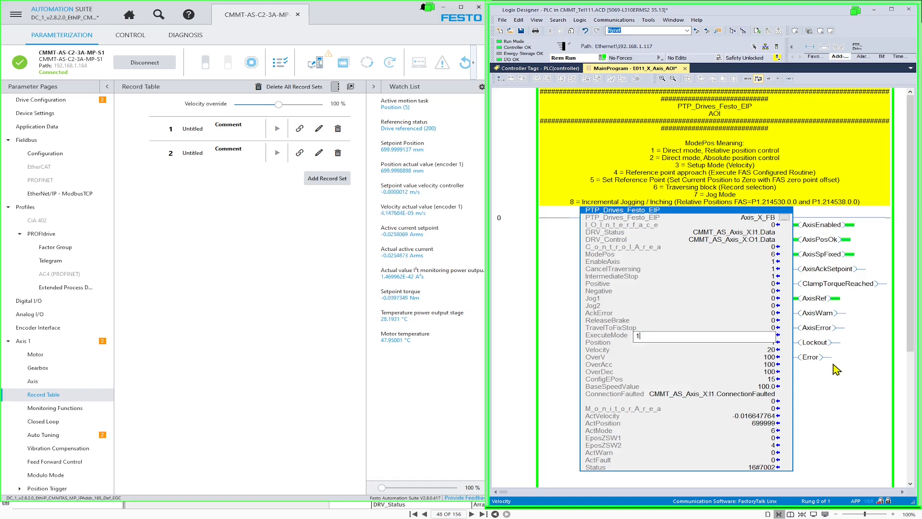
{"action": "key", "text": "Down"}
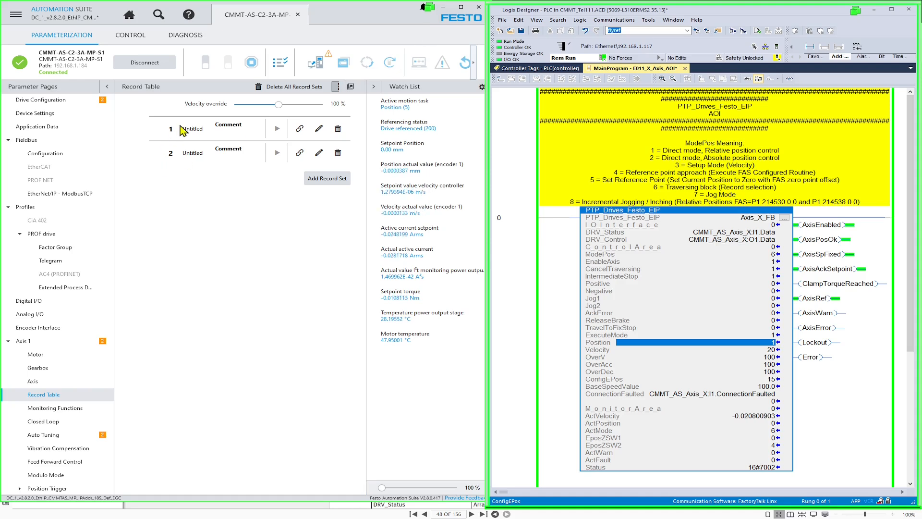
- Reset ExecuteMode to 0 and set Position to 2 to choose record 2
{"action": "left_click", "coordinate": [772, 336]}
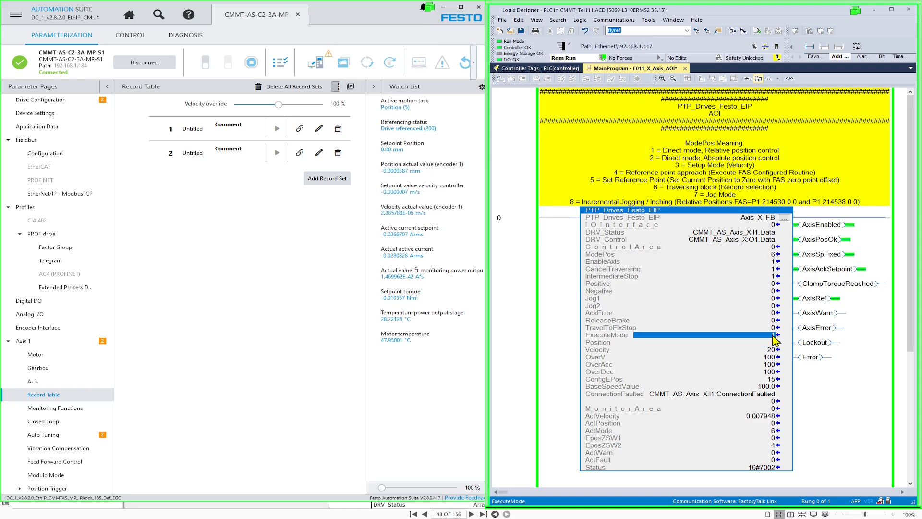
{"action": "left_click", "coordinate": [774, 344]}
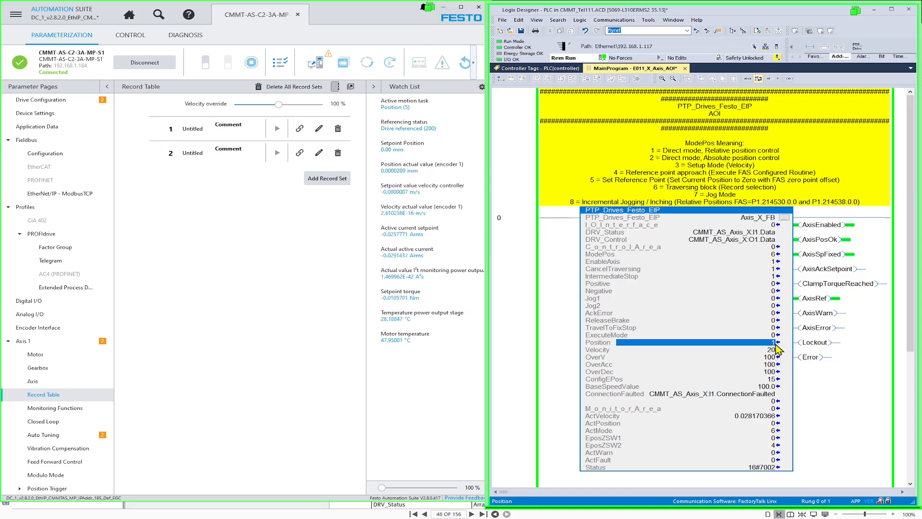
{"action": "type", "text": "2"}
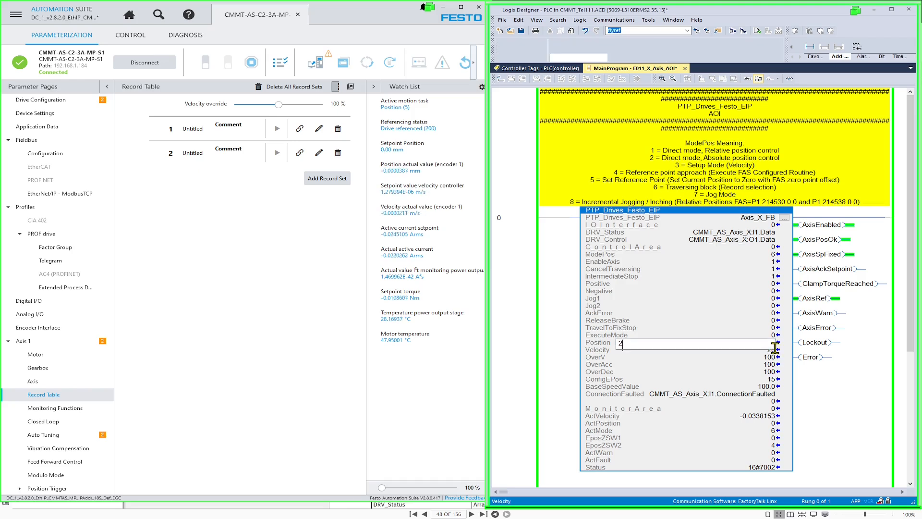
{"action": "key", "text": "Return"}
{"action": "key", "text": "Up"}
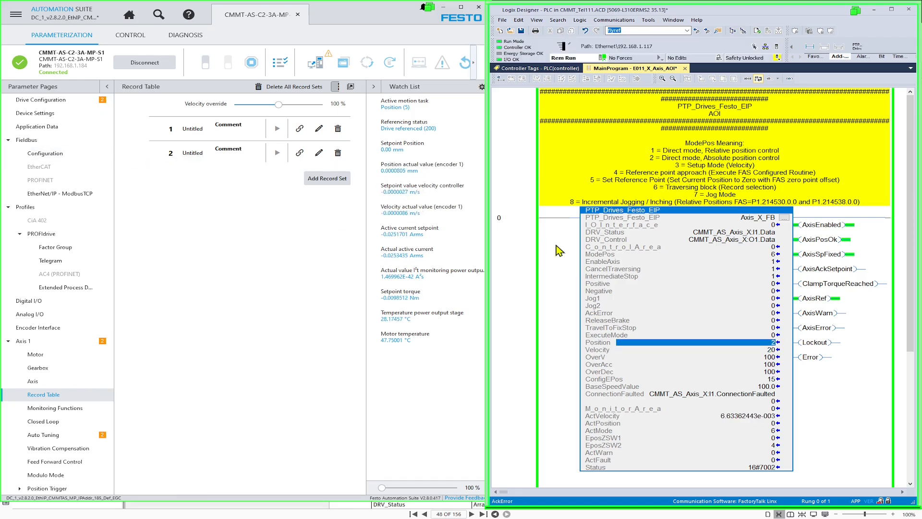
- Set ExecuteMode to 1 to run record 2, and reset it to 0 after the move
{"action": "key", "text": "Up"}
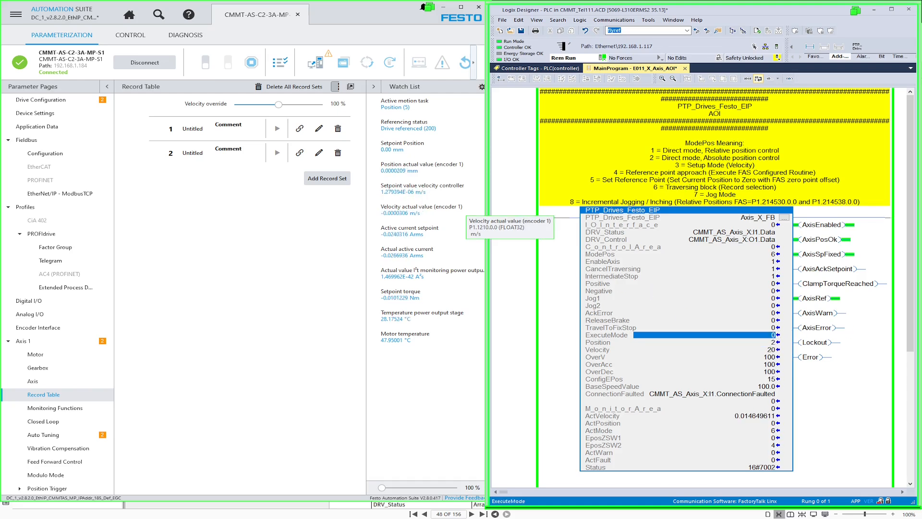
{"action": "type", "text": "1"}
{"action": "key", "text": "Return"}
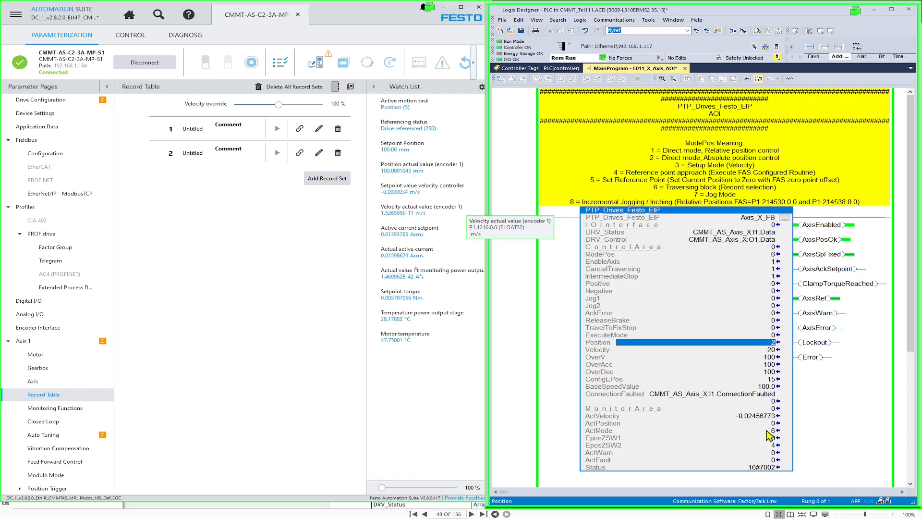
{"action": "left_click", "coordinate": [772, 336]}
{"action": "type", "text": "0"}
{"action": "key", "text": "Return"}
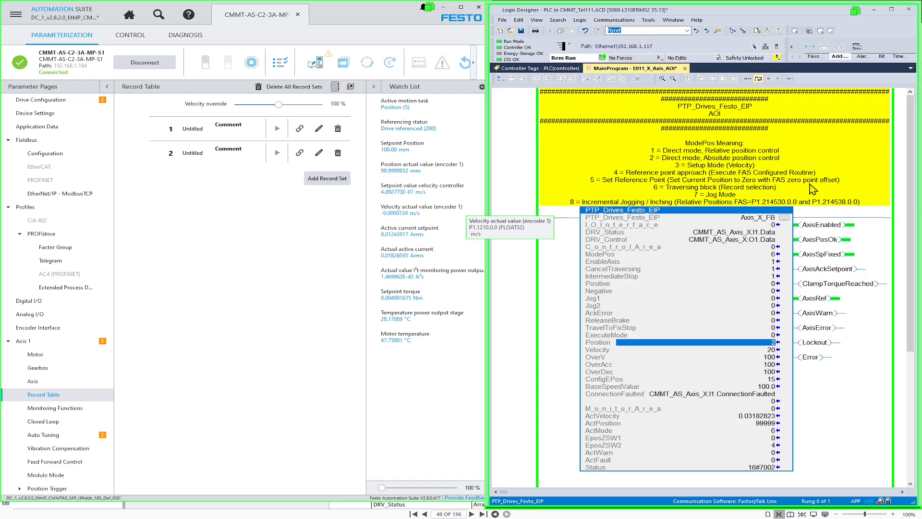
{"action": "left_click", "coordinate": [773, 283]}
{"action": "left_click", "coordinate": [773, 306]}
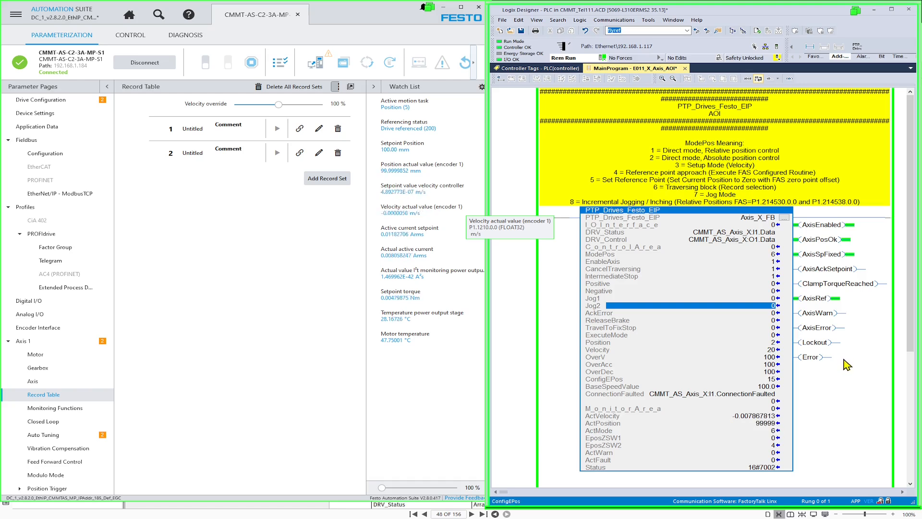
{"action": "key", "text": "alt+Tab"}
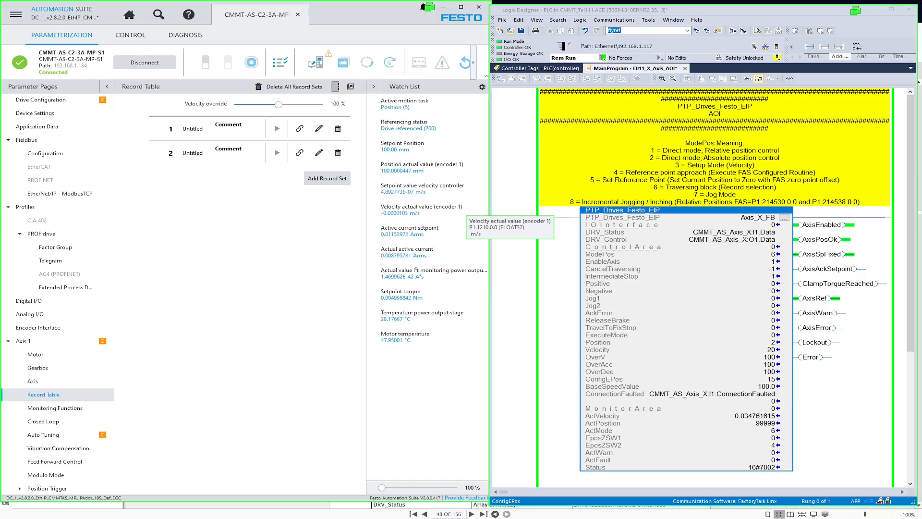
{"action": "key", "text": "alt+Tab"}
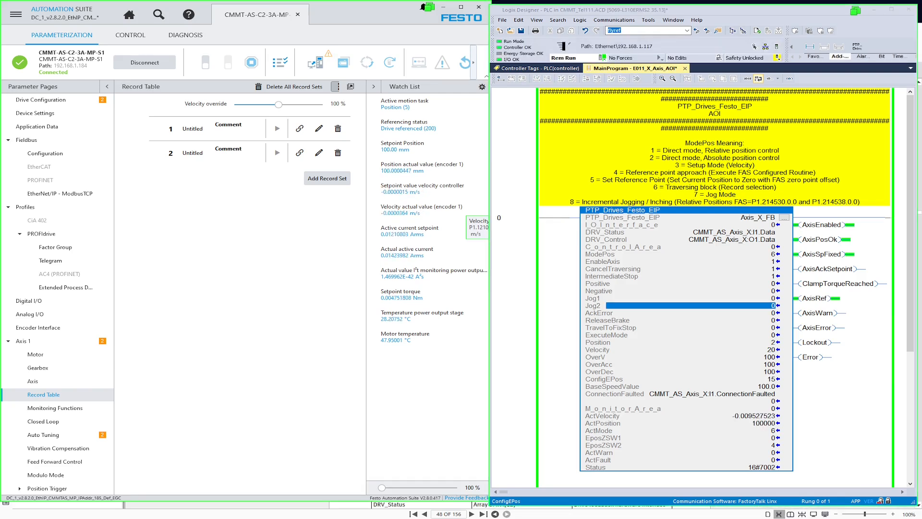
{"action": "key", "text": "alt+Tab"}
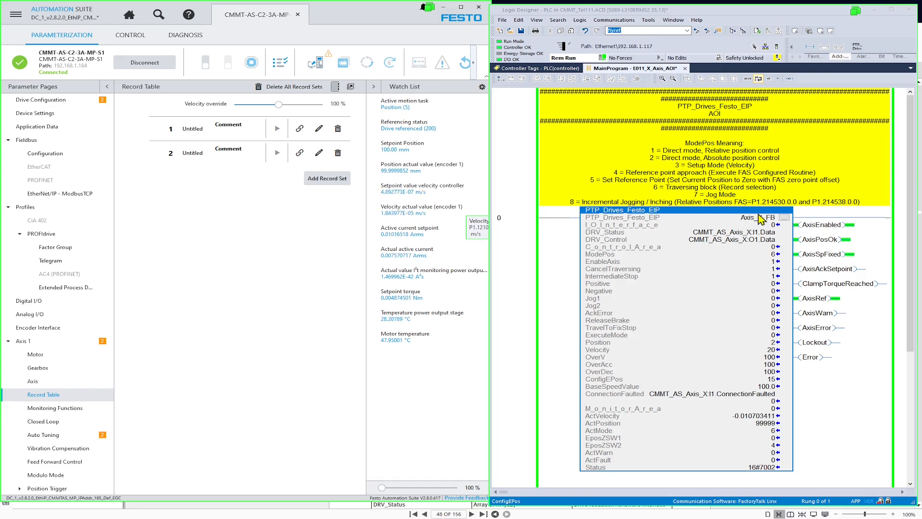
- Maximize Logix Designer with the Controller Organizer shown, save the project with uploaded tag values, and go offline
{"action": "left_click", "coordinate": [889, 15]}
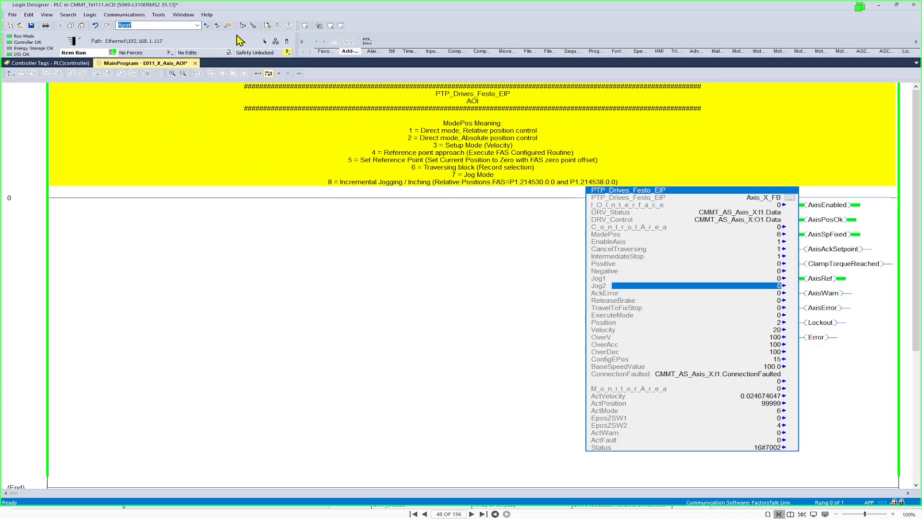
{"action": "left_click", "coordinate": [243, 25]}
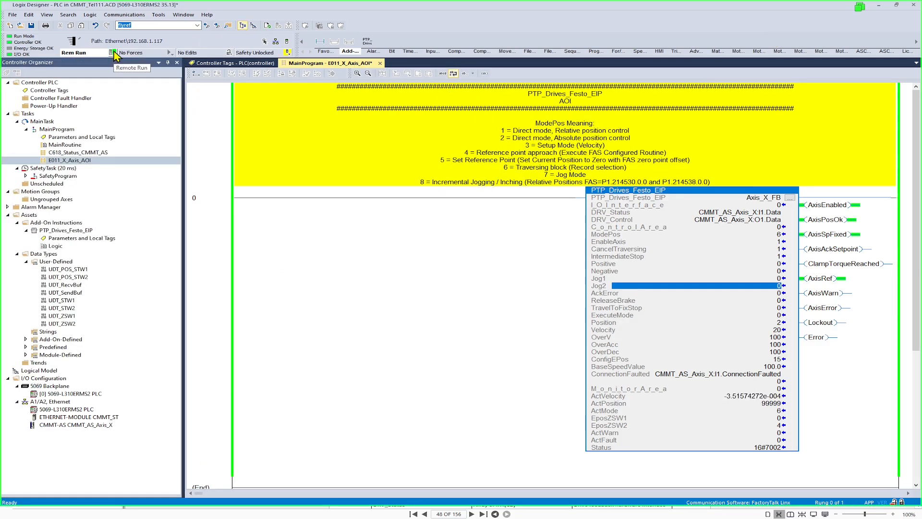
{"action": "left_click", "coordinate": [31, 26]}
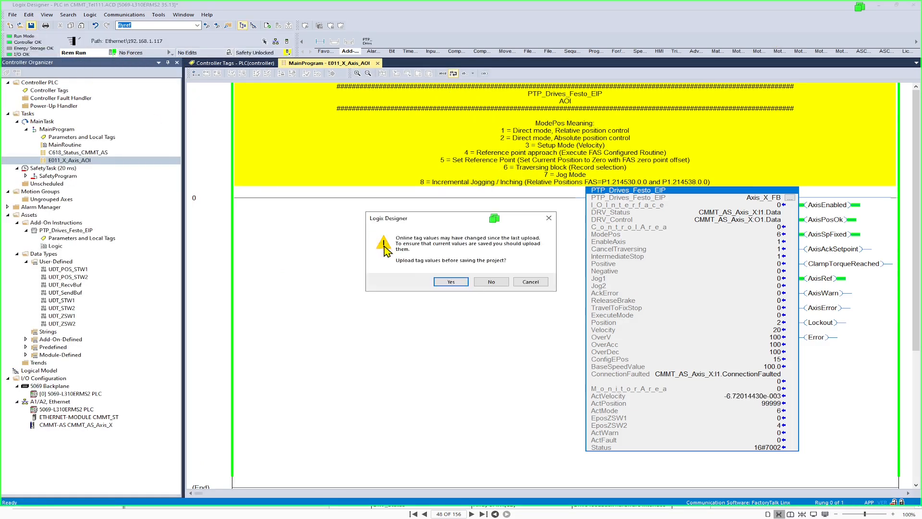
{"action": "left_click", "coordinate": [446, 282]}
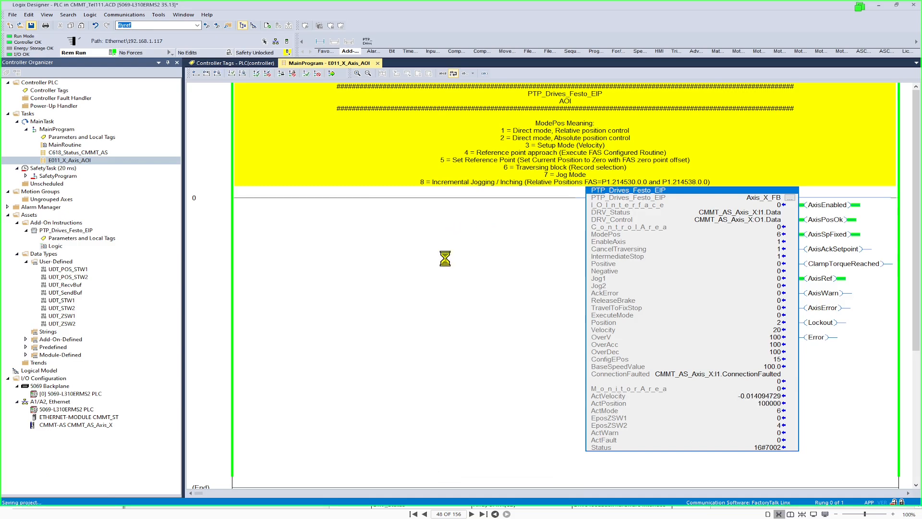
{"action": "left_click", "coordinate": [115, 52]}
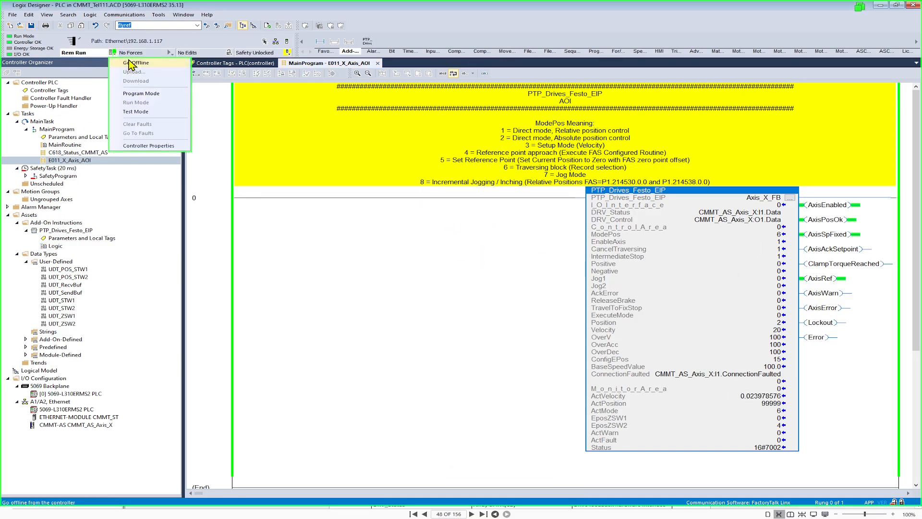
{"action": "left_click", "coordinate": [131, 63]}
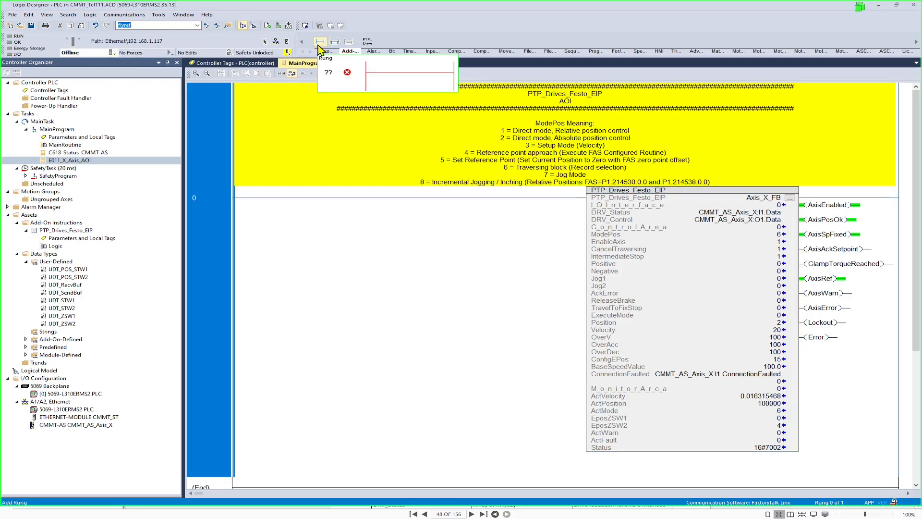
- Paste the copied CONFIGURE EPOS FUNCTIONS rung above the PTP_Drives_Festo_EIP rung and delete the empty helper rung
{"action": "left_click", "coordinate": [319, 42]}
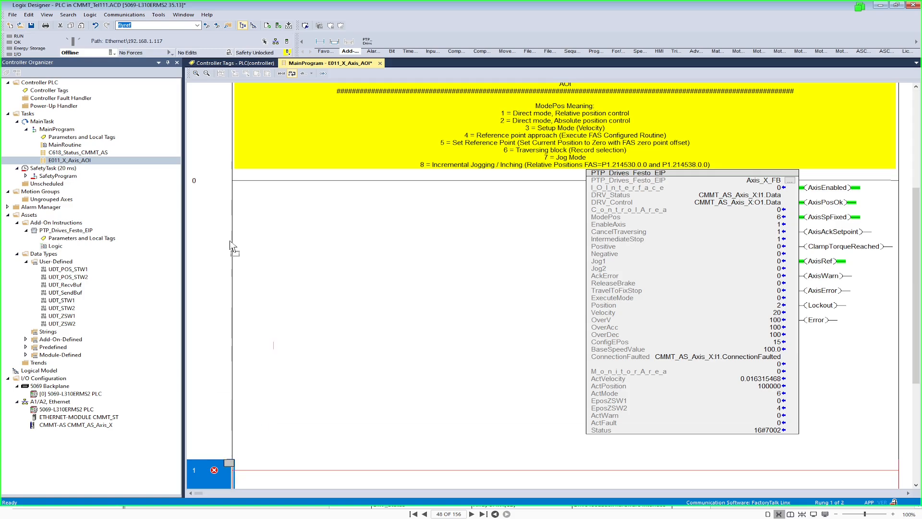
{"action": "scroll", "coordinate": [233, 247], "scroll_direction": "up", "scroll_amount": 2}
{"action": "left_click", "coordinate": [240, 111]}
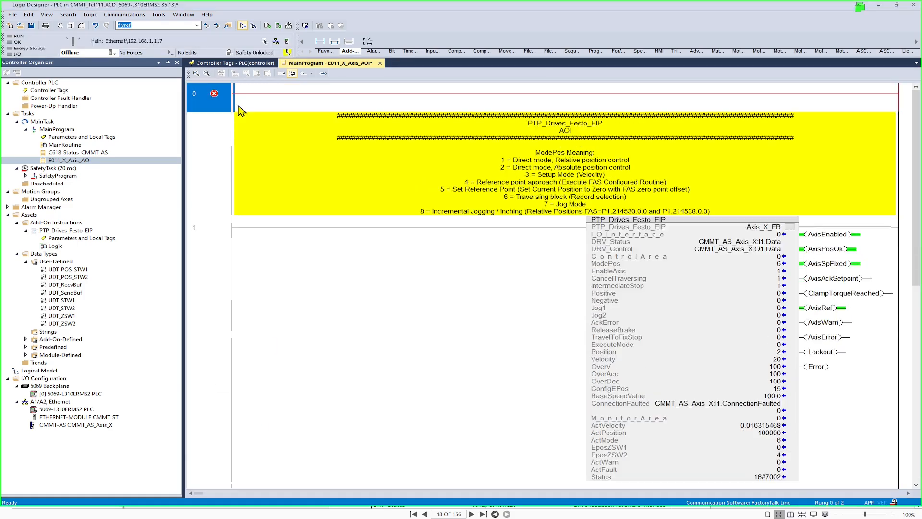
{"action": "key", "text": "ctrl+v"}
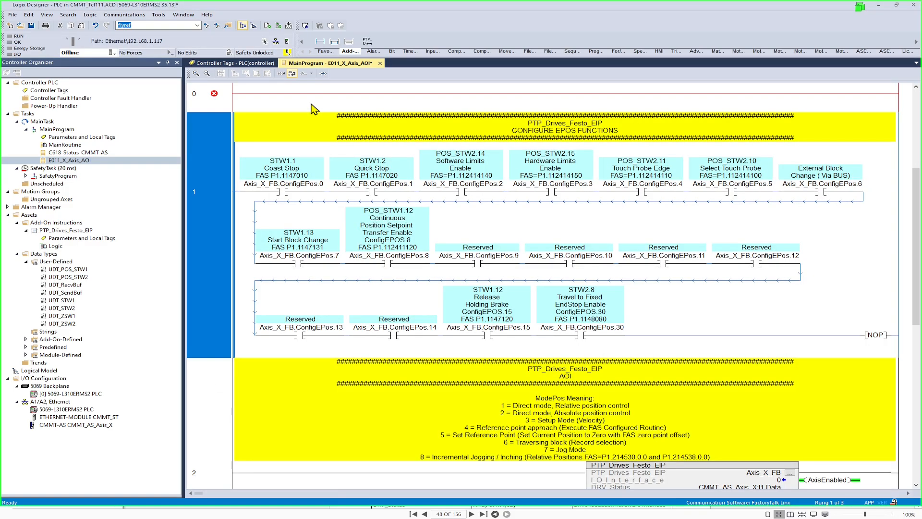
{"action": "left_click", "coordinate": [223, 99]}
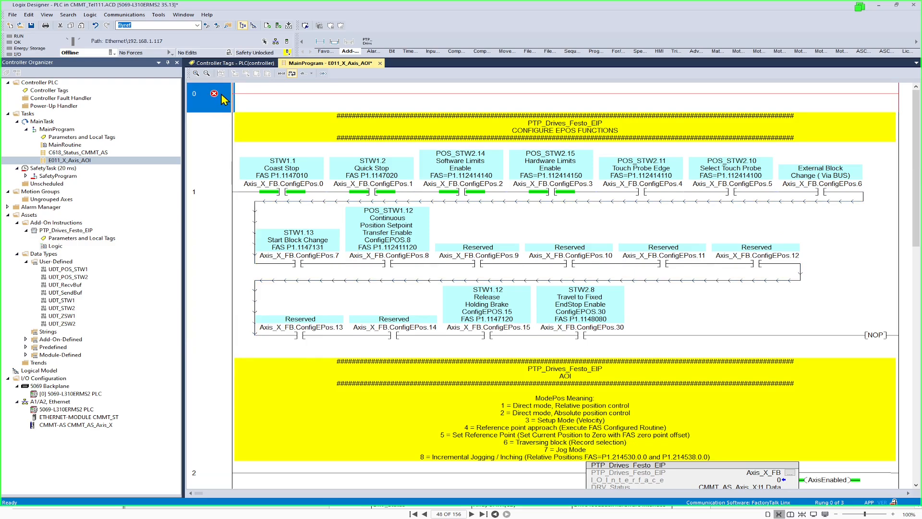
{"action": "key", "text": "Delete"}
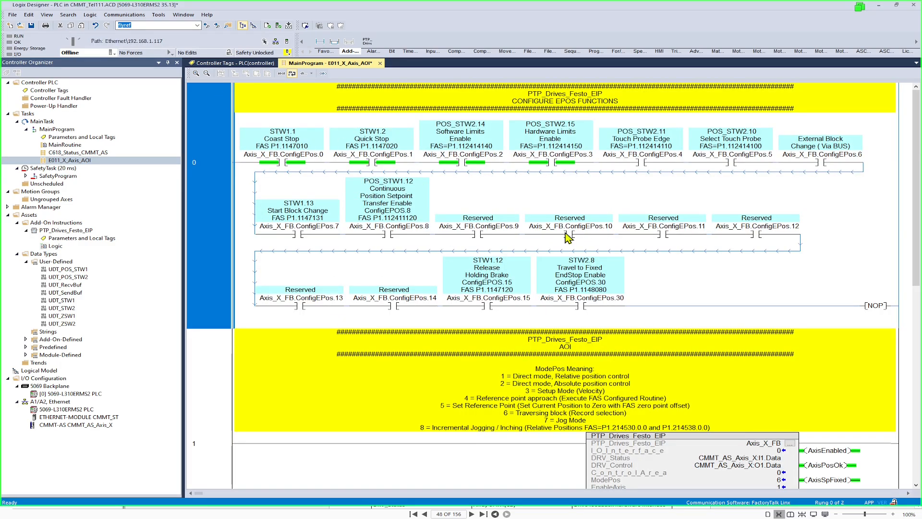
- Examine the instruction's ConfigEPos input and the matching ConfigEPos bit contacts, including Release Holding Brake
{"action": "left_click", "coordinate": [445, 308]}
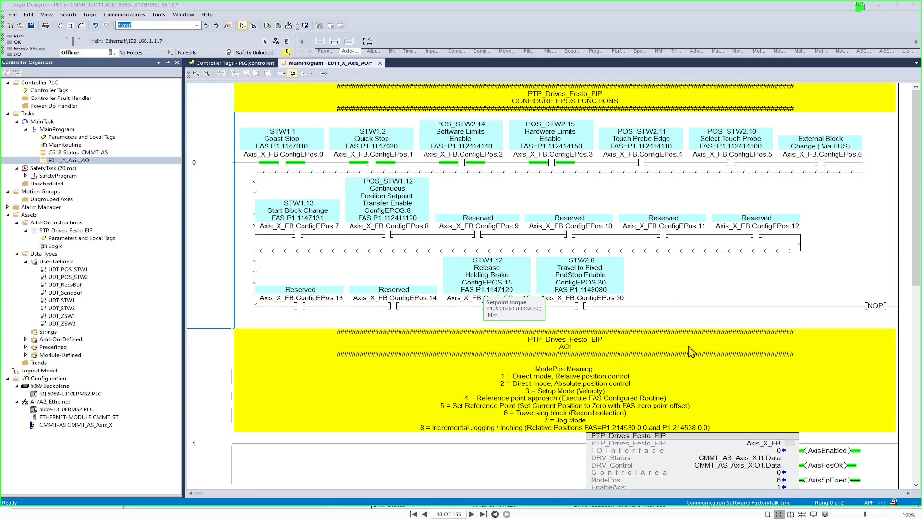
{"action": "left_click", "coordinate": [781, 457]}
{"action": "scroll", "coordinate": [781, 456], "scroll_direction": "down", "scroll_amount": 3}
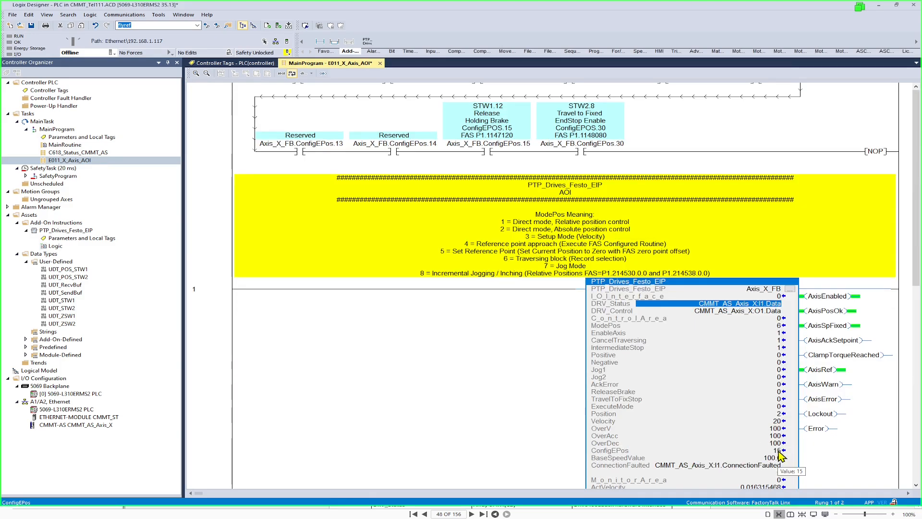
{"action": "left_click", "coordinate": [779, 452]}
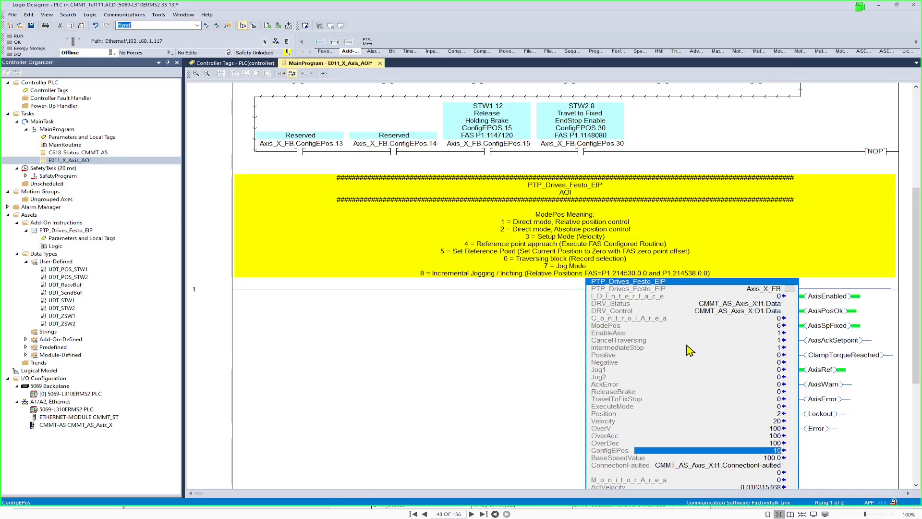
{"action": "scroll", "coordinate": [690, 351], "scroll_direction": "up", "scroll_amount": 3}
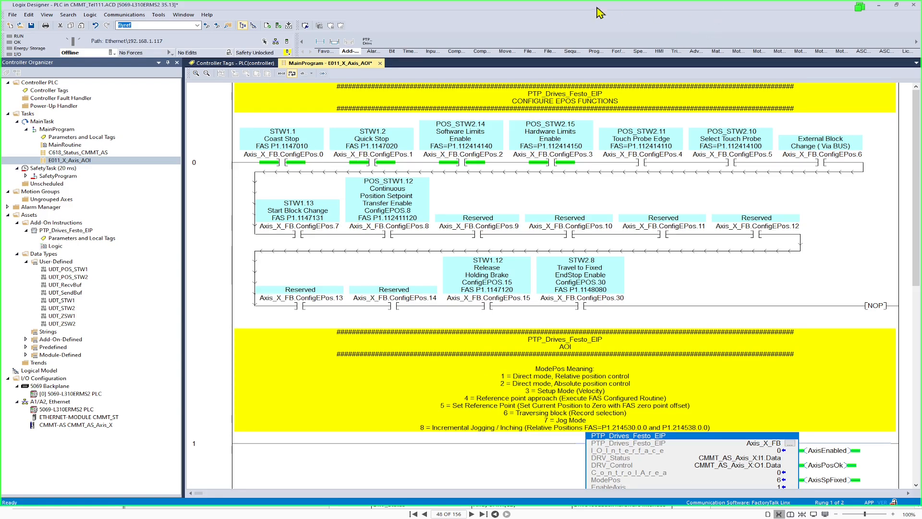
{"action": "left_click", "coordinate": [514, 261]}
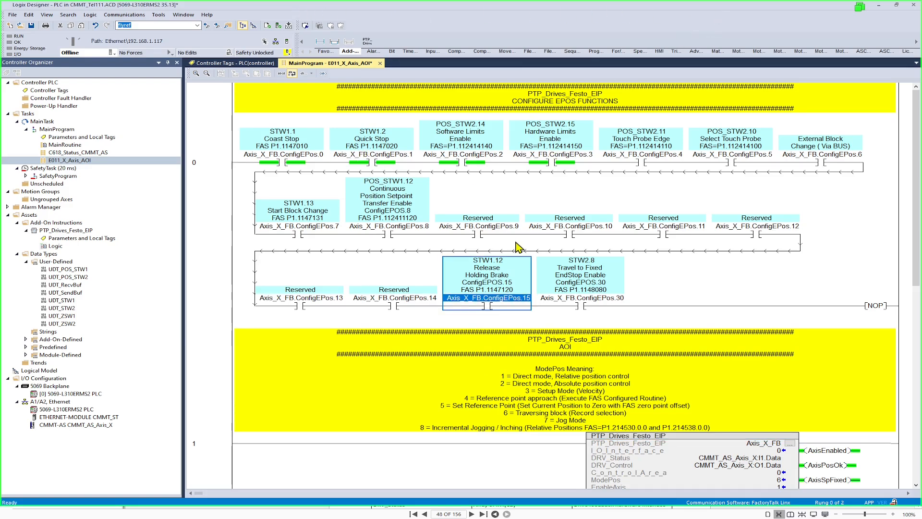
- Restore the side-by-side window layout, hide the Controller Organizer, and examine the Software Limits Enable and Hardware Limits Enable contacts
{"action": "scroll", "coordinate": [518, 248], "scroll_direction": "down", "scroll_amount": 1}
{"action": "left_click_drag", "start_coordinate": [439, 6], "coordinate": [707, 17]}
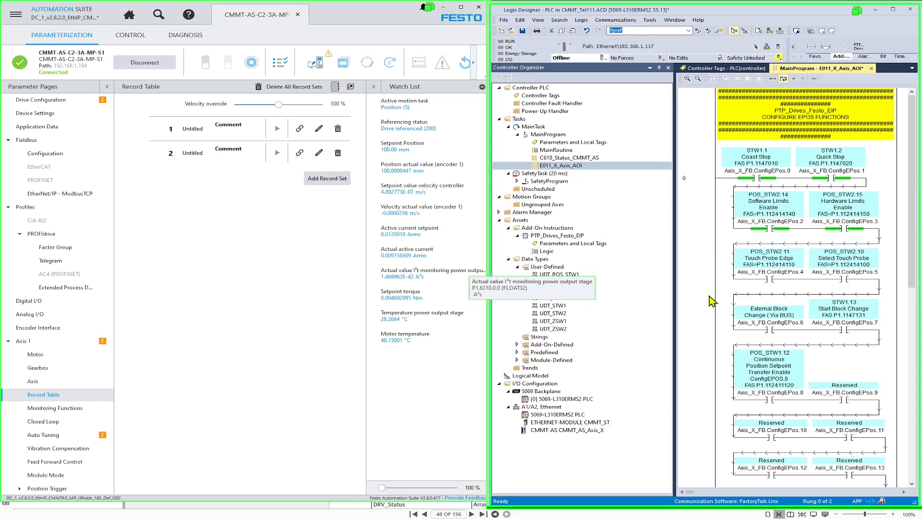
{"action": "left_click", "coordinate": [733, 30]}
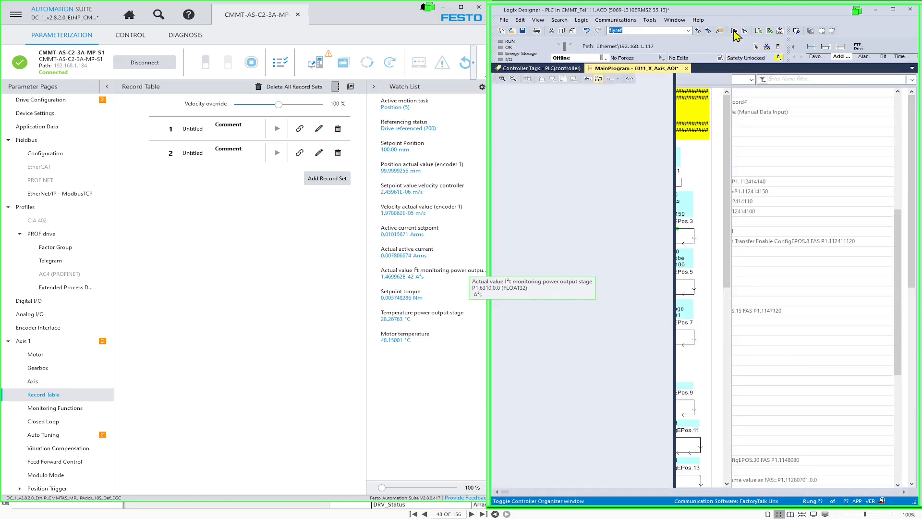
{"action": "left_click", "coordinate": [736, 171]}
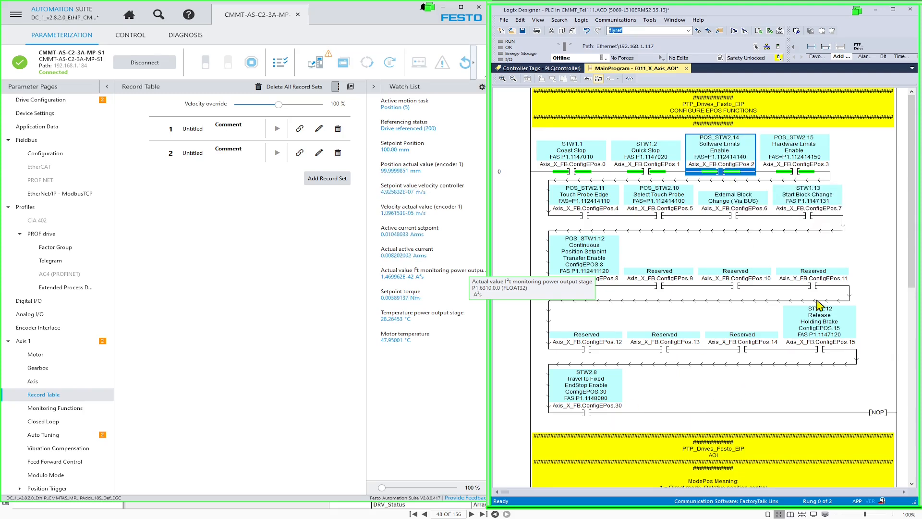
{"action": "left_click", "coordinate": [810, 171]}
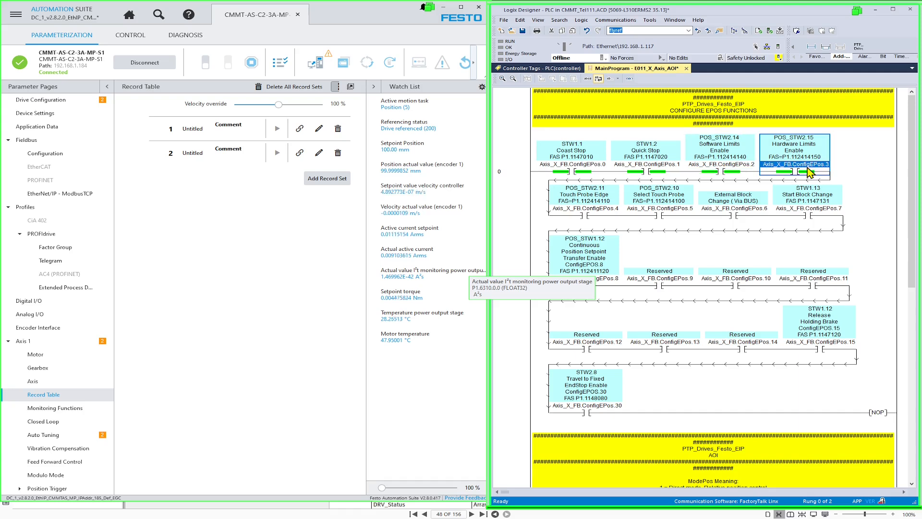
{"action": "left_click", "coordinate": [731, 167]}
{"action": "left_click", "coordinate": [786, 169]}
- In Festo Automation Suite's Axis settings, collapse the Watch List and compare the Software limit positions active parameter details with the Software Limits Enable contact
{"action": "left_click", "coordinate": [34, 381]}
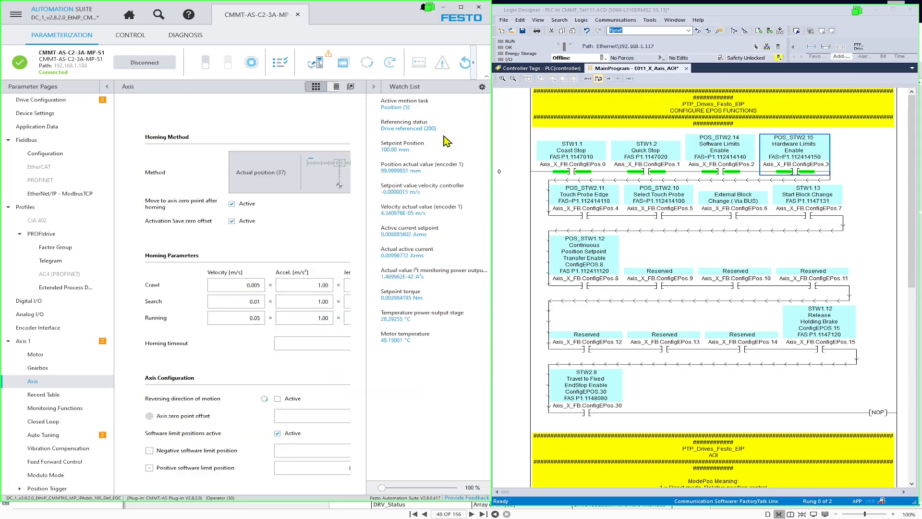
{"action": "left_click", "coordinate": [374, 86]}
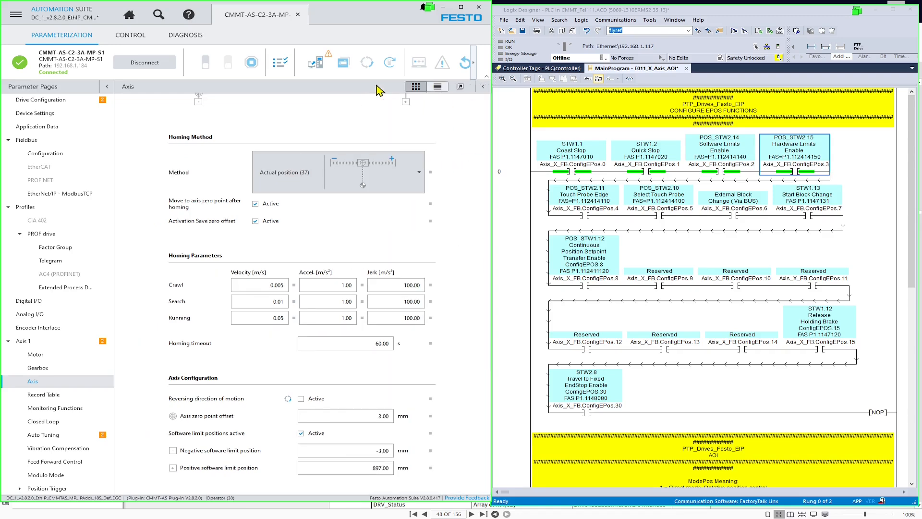
{"action": "left_click", "coordinate": [431, 434]}
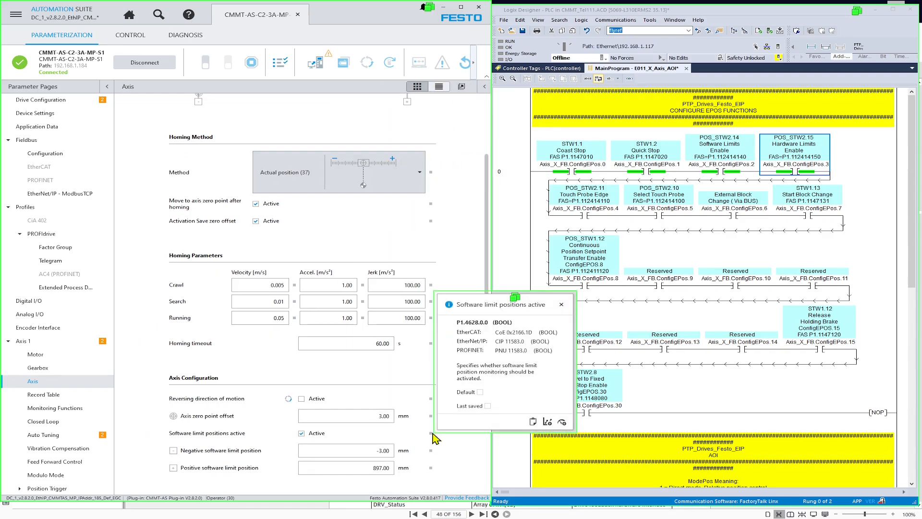
{"action": "left_click", "coordinate": [705, 166]}
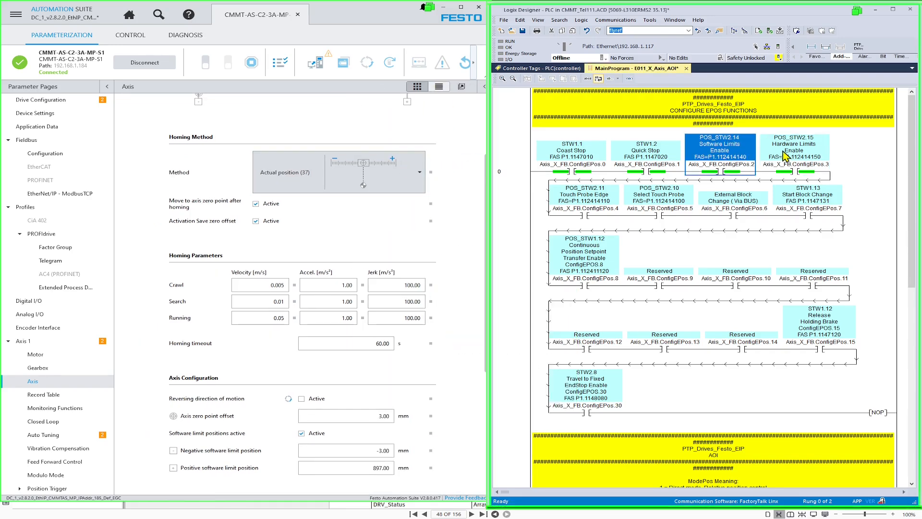
- Go online with the controller, download the offline project to it, and return it to Remote Run mode
{"action": "left_click", "coordinate": [726, 176]}
{"action": "right_click", "coordinate": [723, 173]}
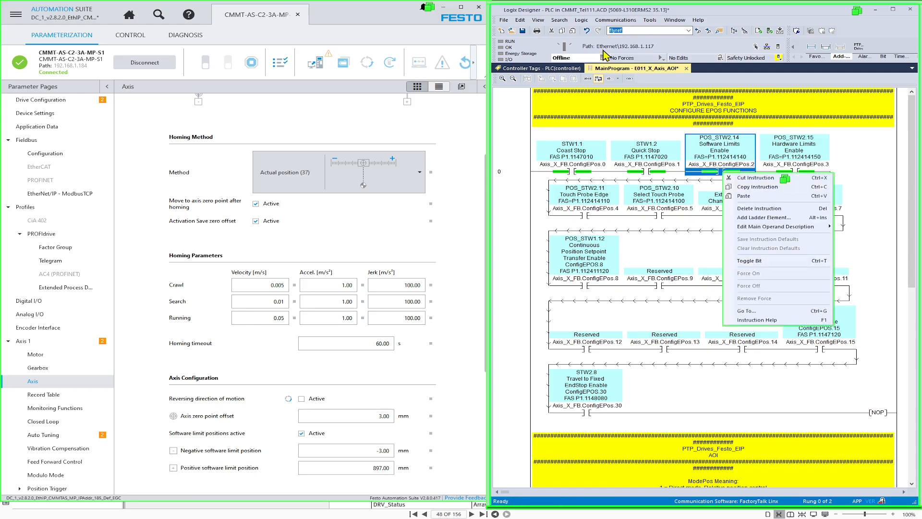
{"action": "left_click", "coordinate": [606, 67]}
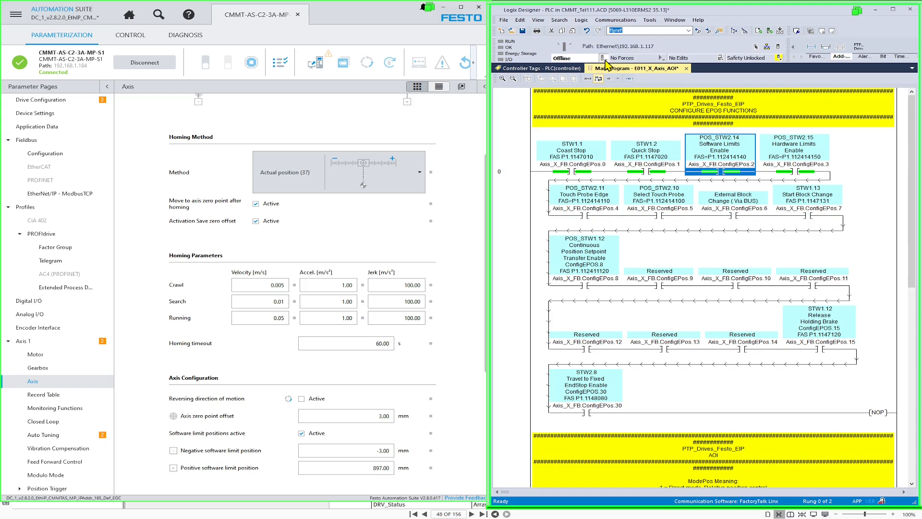
{"action": "left_click", "coordinate": [603, 57]}
{"action": "left_click", "coordinate": [626, 69]}
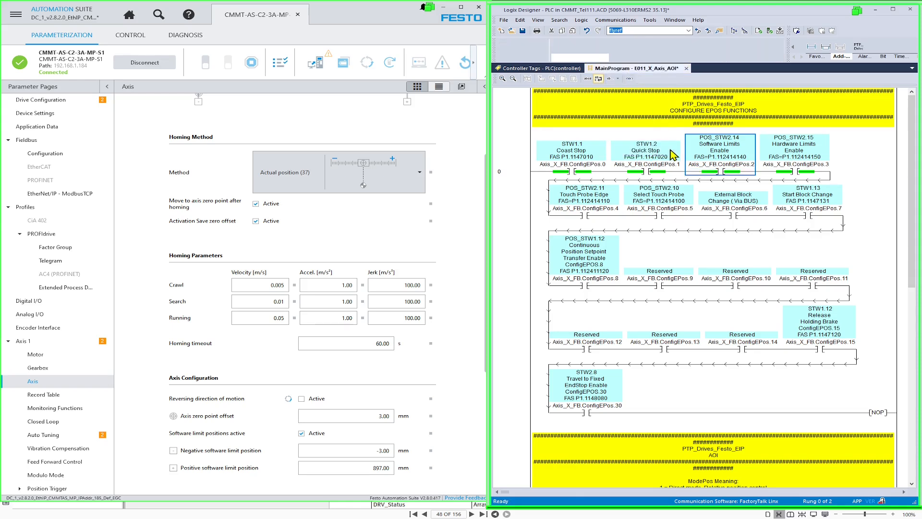
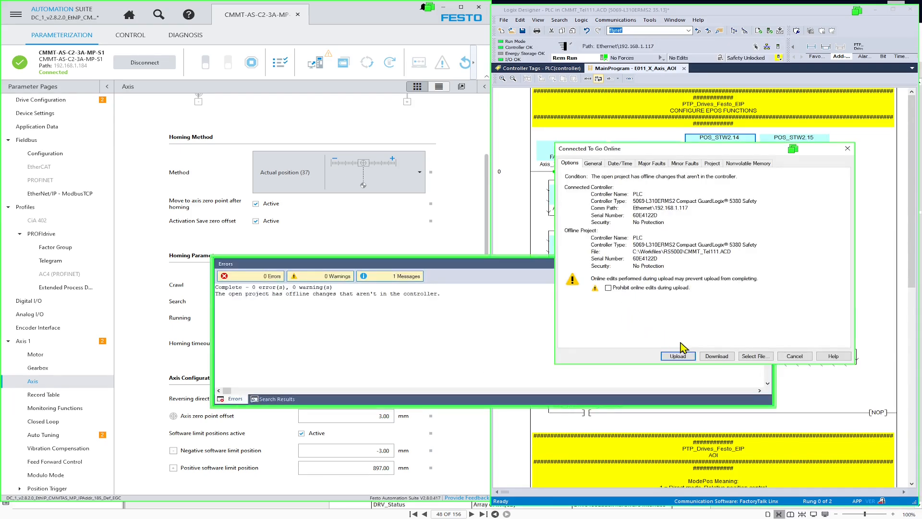
{"action": "left_click", "coordinate": [716, 357]}
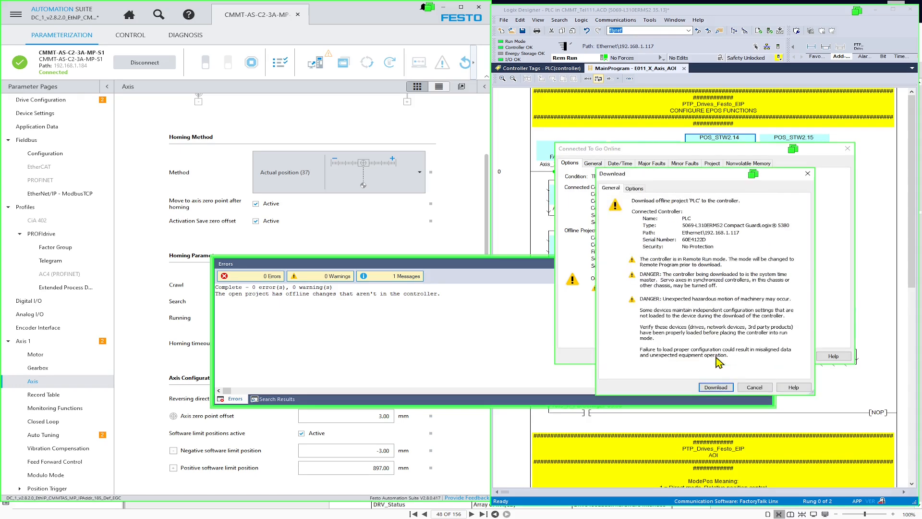
{"action": "left_click", "coordinate": [716, 389]}
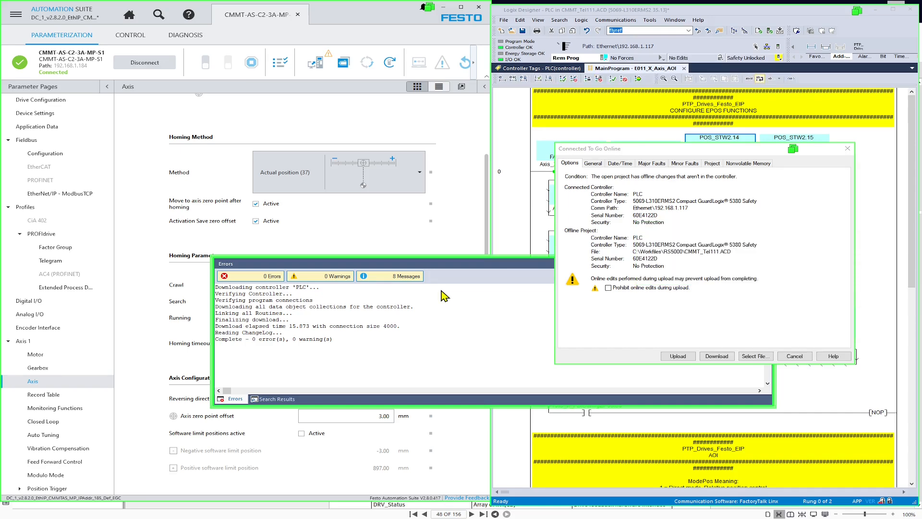
{"action": "left_click", "coordinate": [738, 277]}
{"action": "left_click", "coordinate": [767, 263]}
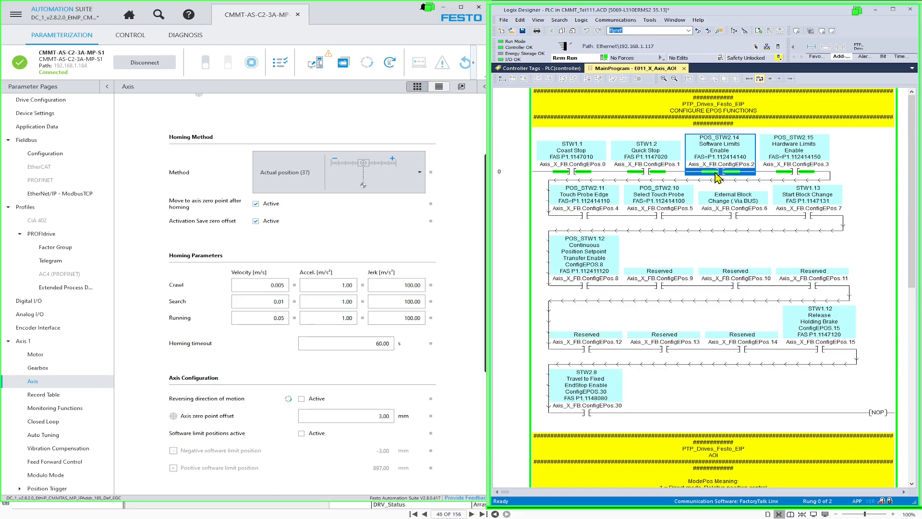
- Set ModePos to 2 and Position to 100000 on the PTP_Drives_Festo_EIP instruction
{"action": "left_click", "coordinate": [666, 170]}
{"action": "left_click", "coordinate": [722, 176]}
{"action": "left_click", "coordinate": [516, 448]}
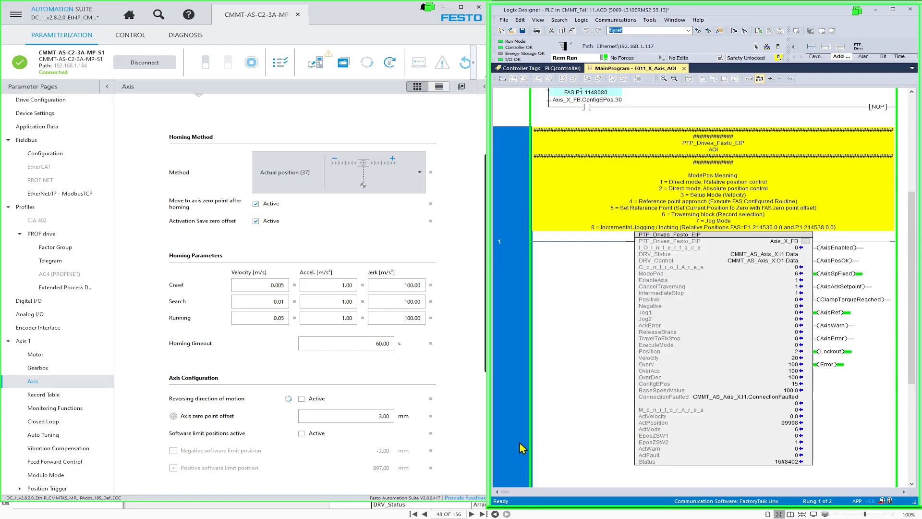
{"action": "left_click", "coordinate": [800, 273]}
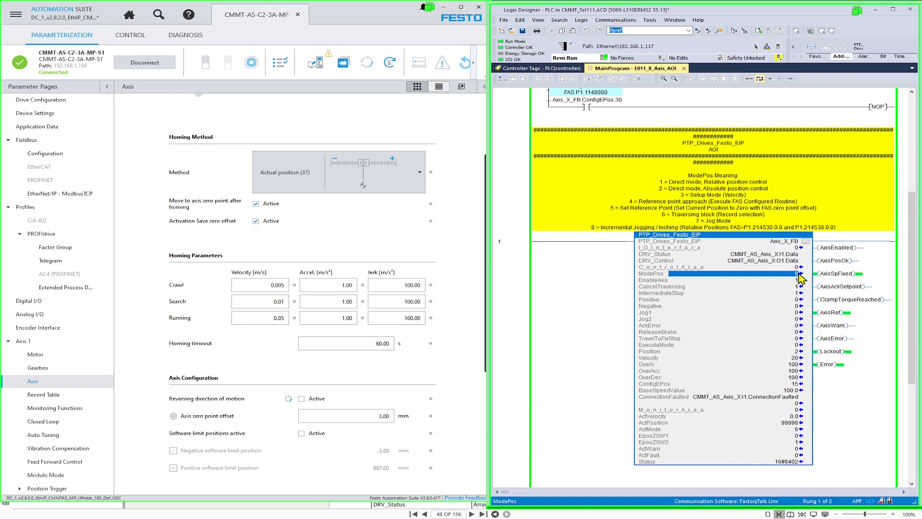
{"action": "type", "text": "2"}
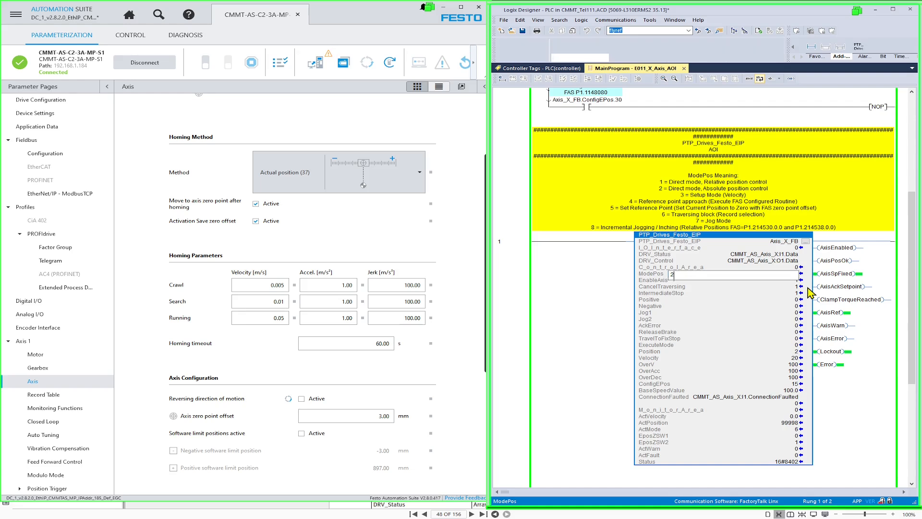
{"action": "key", "text": "Return"}
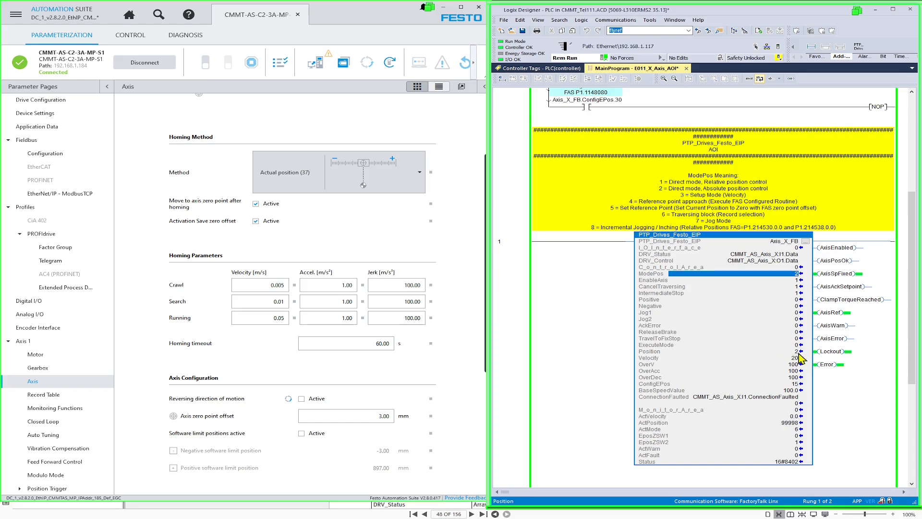
{"action": "left_click", "coordinate": [799, 352]}
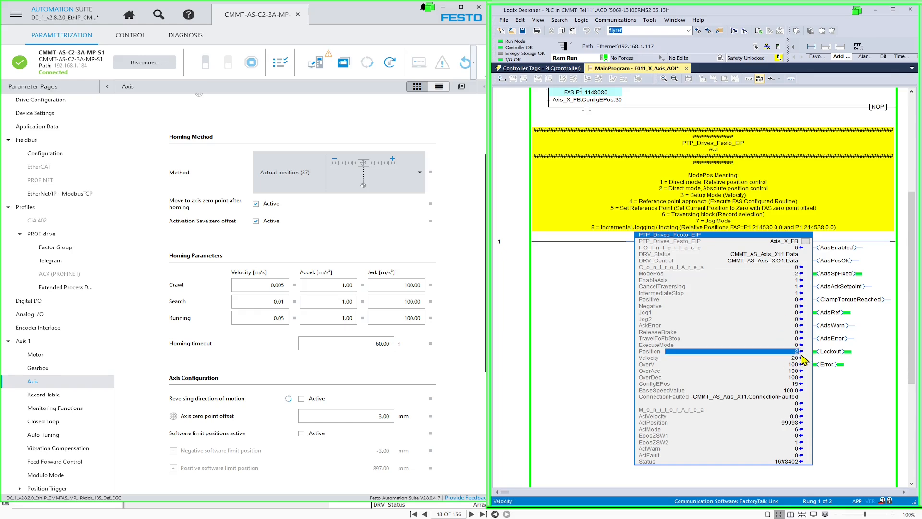
{"action": "type", "text": "100000"}
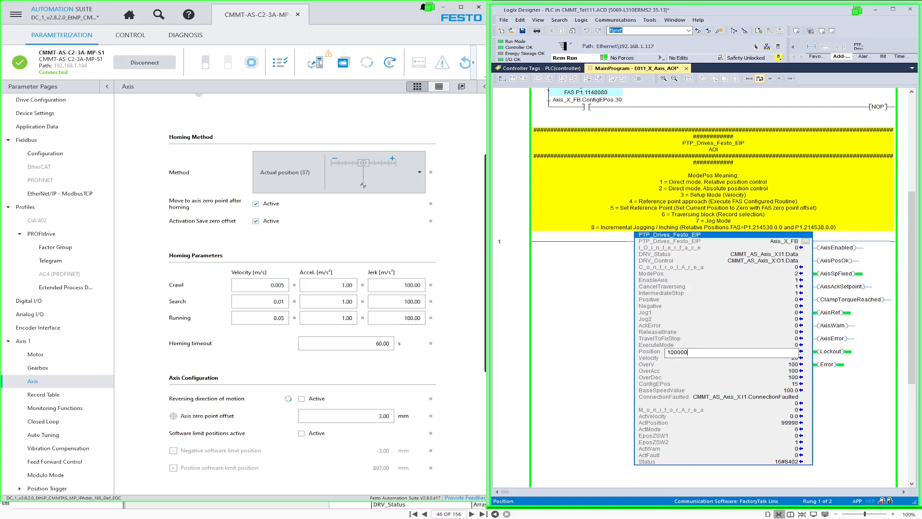
{"action": "key", "text": "Return"}
- Trigger the positioning command by setting ExecuteMode to 1 and back to 0
{"action": "left_click", "coordinate": [806, 345]}
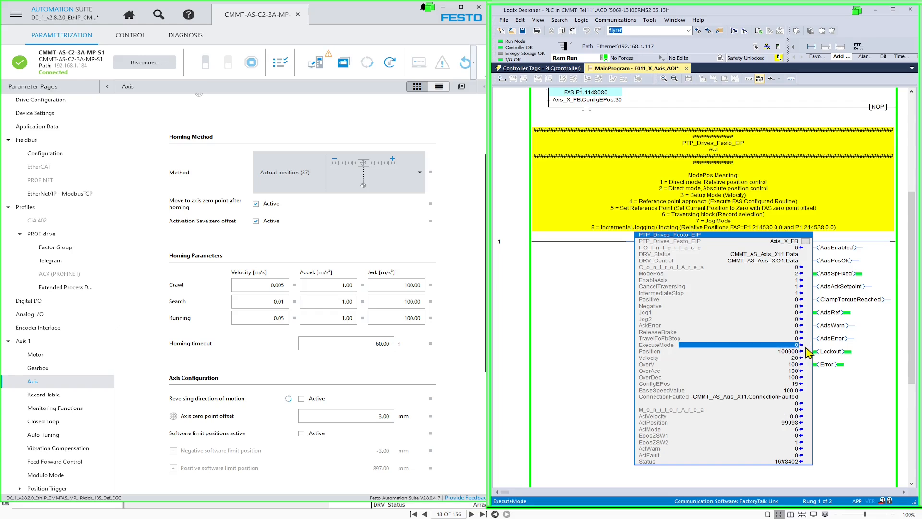
{"action": "type", "text": "1"}
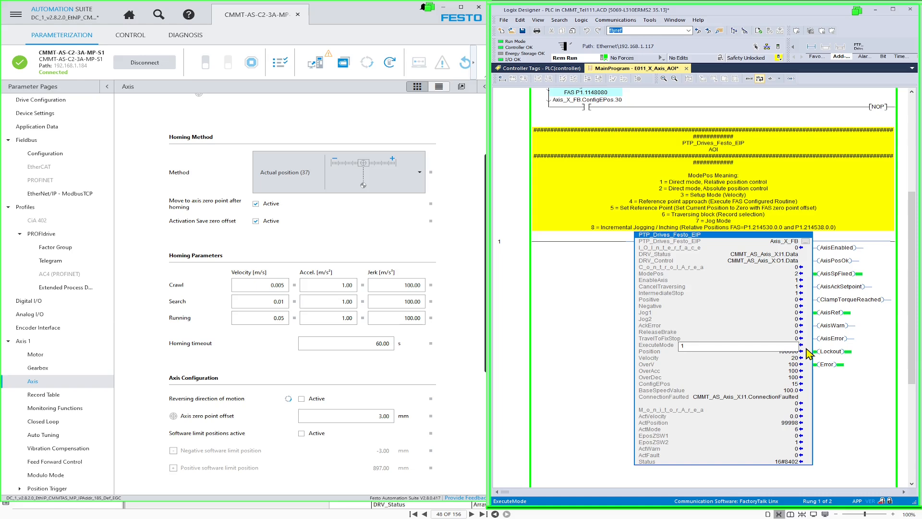
{"action": "key", "text": "Return"}
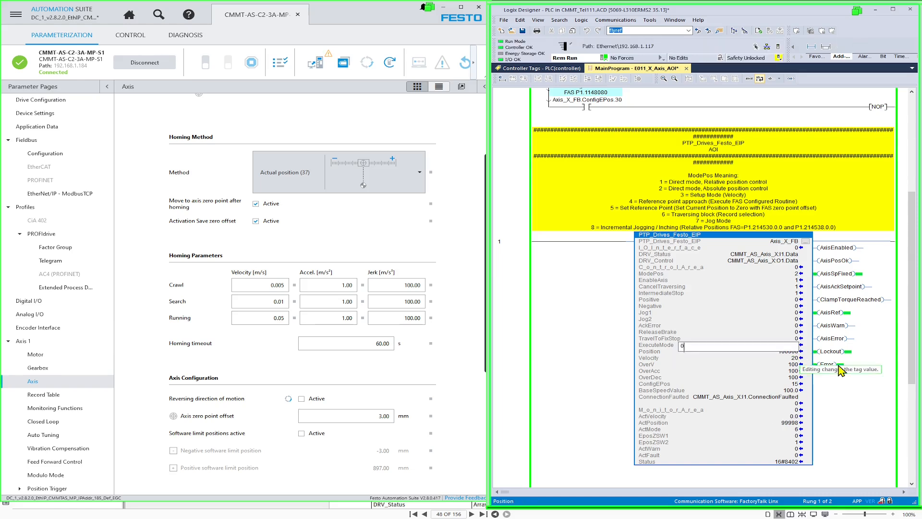
{"action": "key", "text": "Down"}
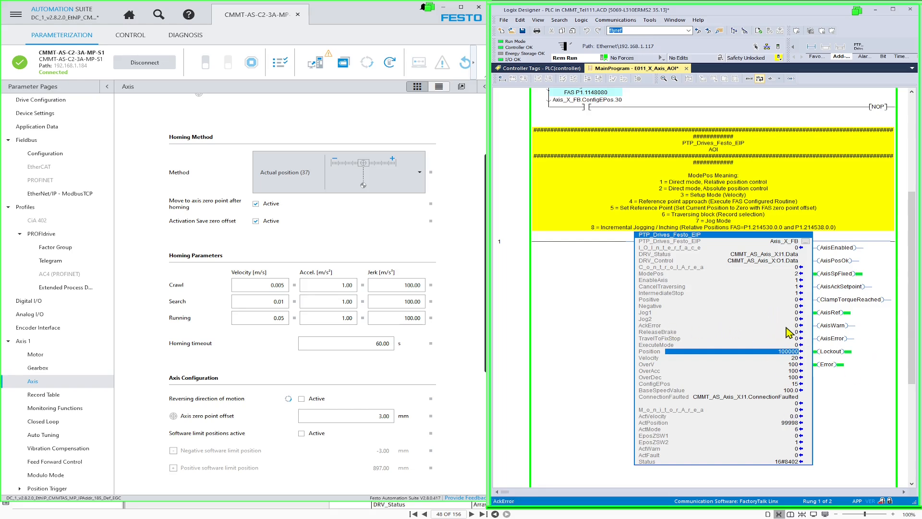
- Try to acknowledge the axis error by setting AckError to 1 and back to 0
{"action": "left_click", "coordinate": [794, 326]}
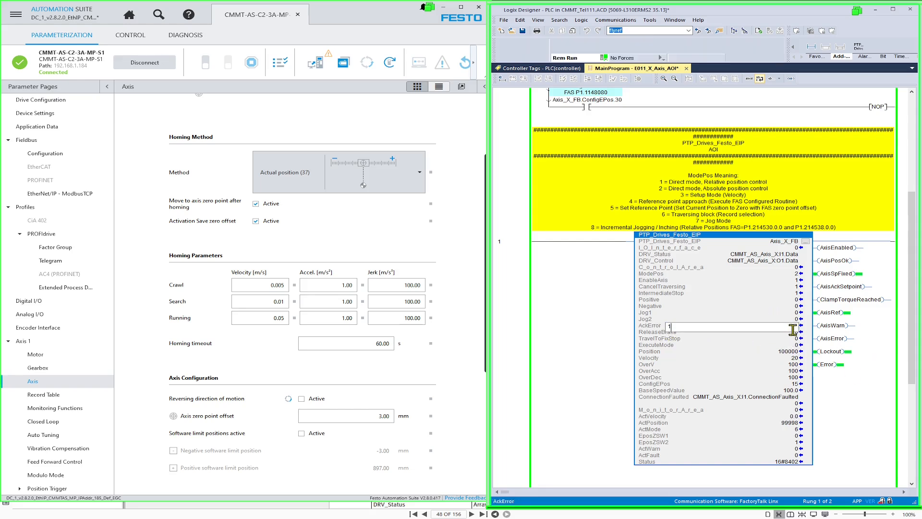
{"action": "key", "text": "Down"}
{"action": "double_click", "coordinate": [797, 331]}
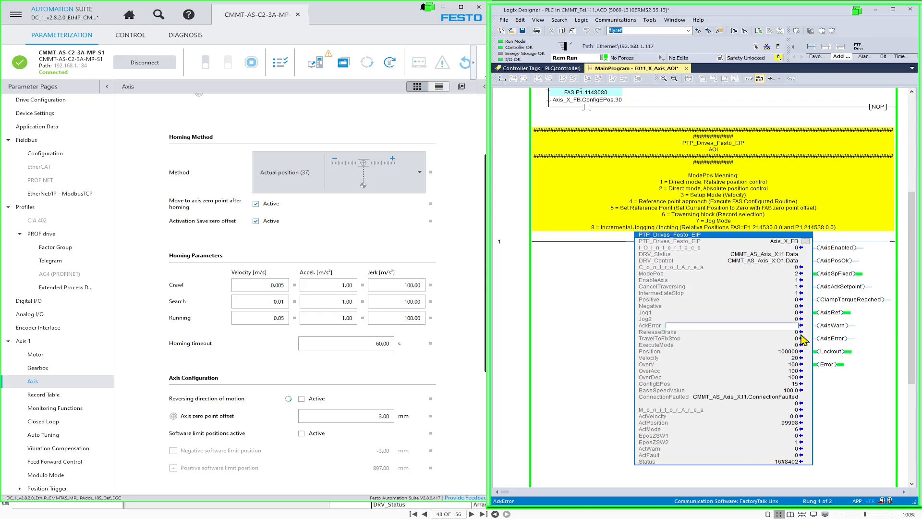
{"action": "key", "text": "Escape"}
- Re-enable the axis by setting EnableAxis to 0 and back to 1
{"action": "left_click", "coordinate": [801, 281]}
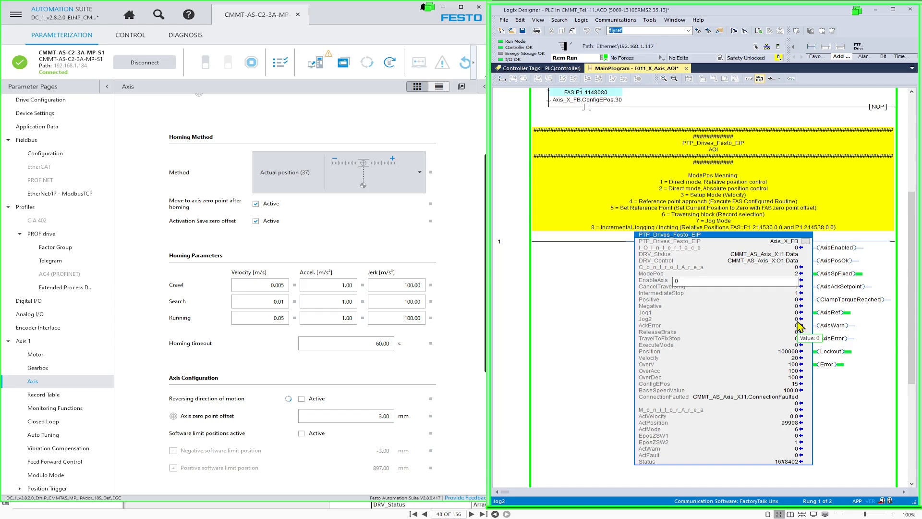
{"action": "left_click", "coordinate": [796, 287]}
{"action": "key", "text": "Return"}
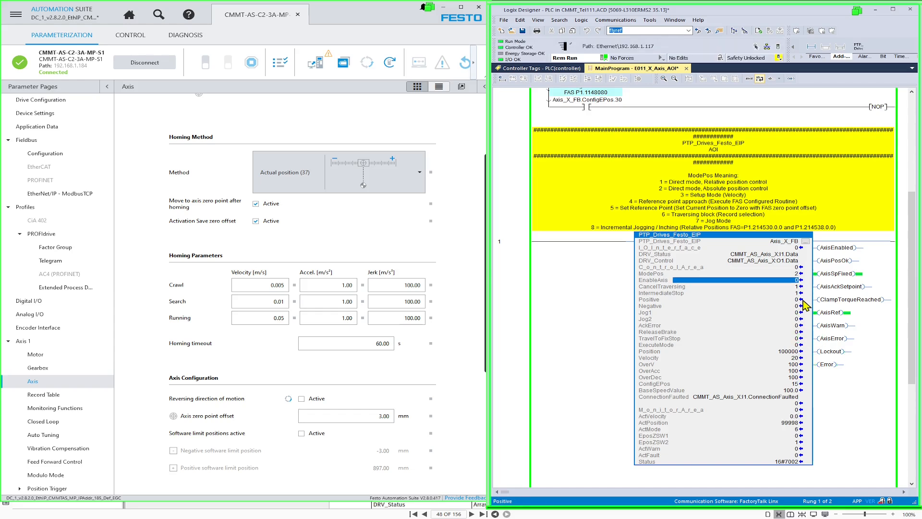
{"action": "type", "text": "1"}
{"action": "key", "text": "Return"}
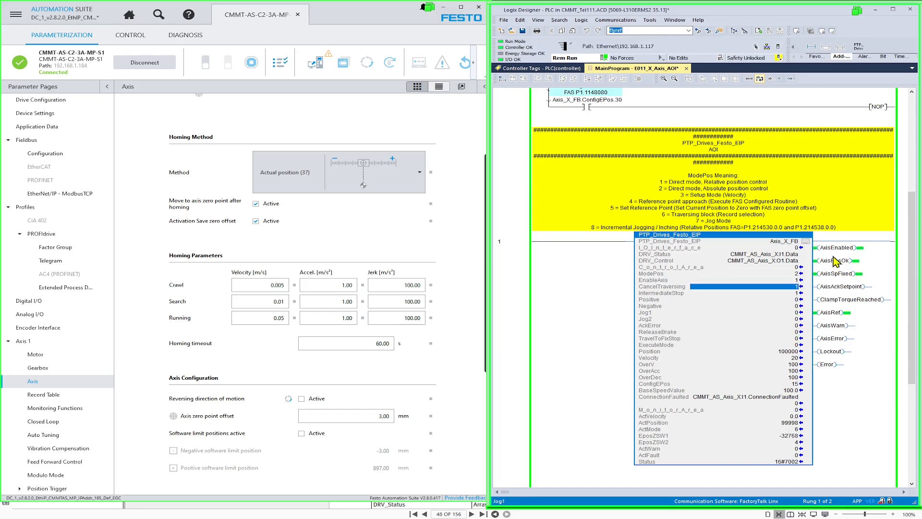
- Turn off the Software Limits Enable bit, Axis_X_FB.ConfigEPos.2, and check Software limit positions active on Automation Suite's Axis page
{"action": "left_click", "coordinate": [798, 345]}
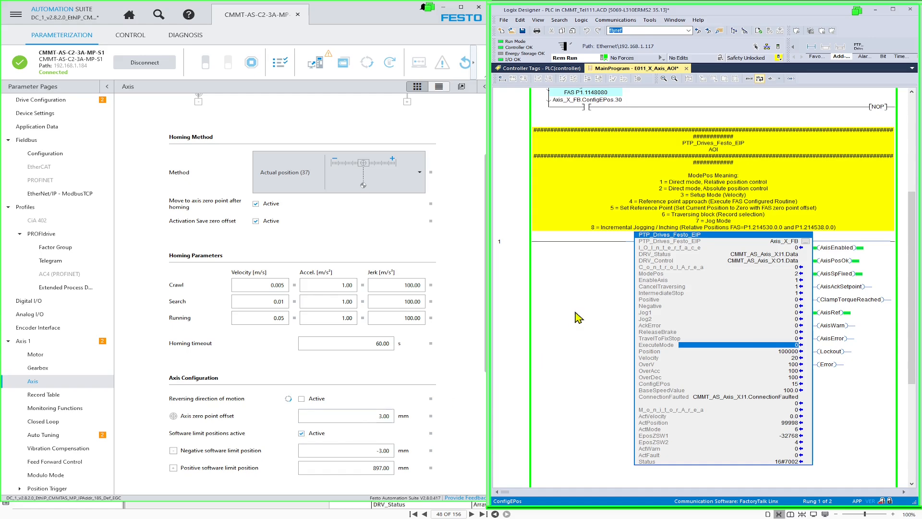
{"action": "scroll", "coordinate": [638, 194], "scroll_direction": "up", "scroll_amount": 3}
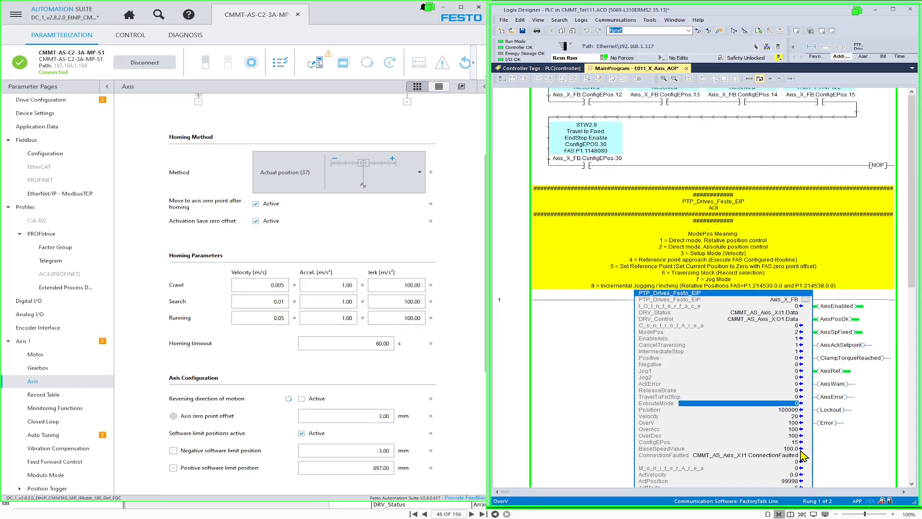
{"action": "scroll", "coordinate": [764, 374], "scroll_direction": "up", "scroll_amount": 6}
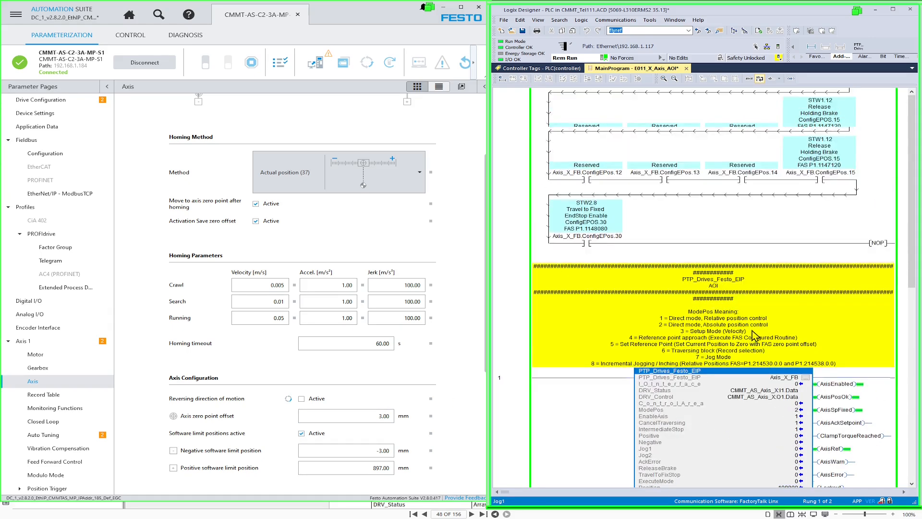
{"action": "scroll", "coordinate": [747, 255], "scroll_direction": "up", "scroll_amount": 6}
{"action": "left_click", "coordinate": [722, 160]}
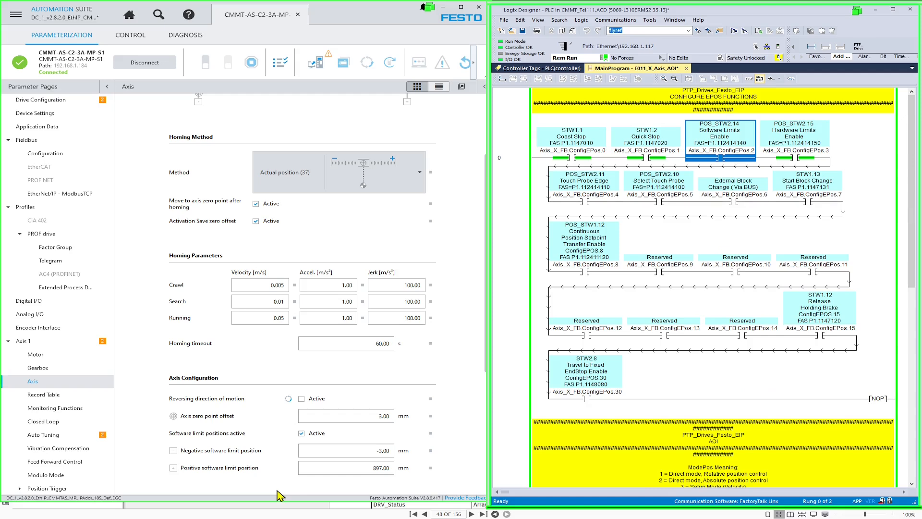
{"action": "left_click", "coordinate": [301, 433]}
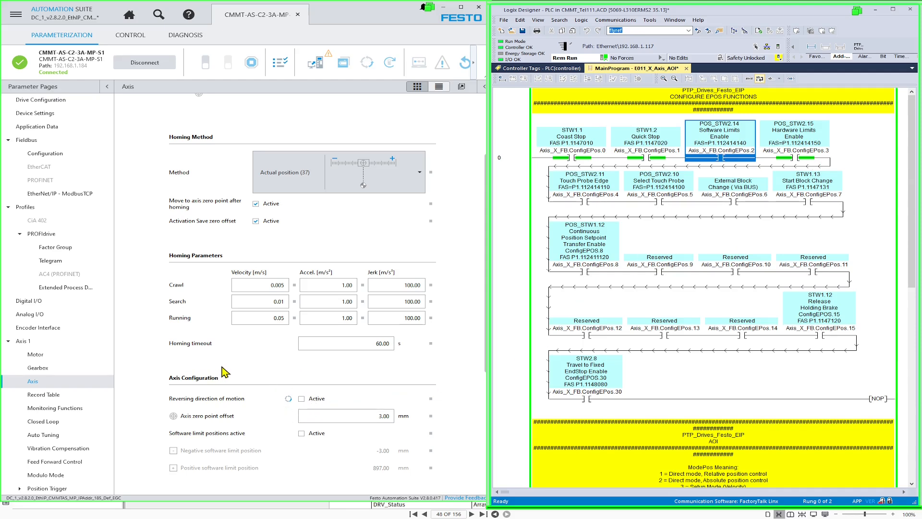
- Review the Software Limits and Hardware Limits Enable bits and examine the axis configuration, stop and user-defined limits on Automation Suite's Axis page
{"action": "left_click", "coordinate": [835, 202]}
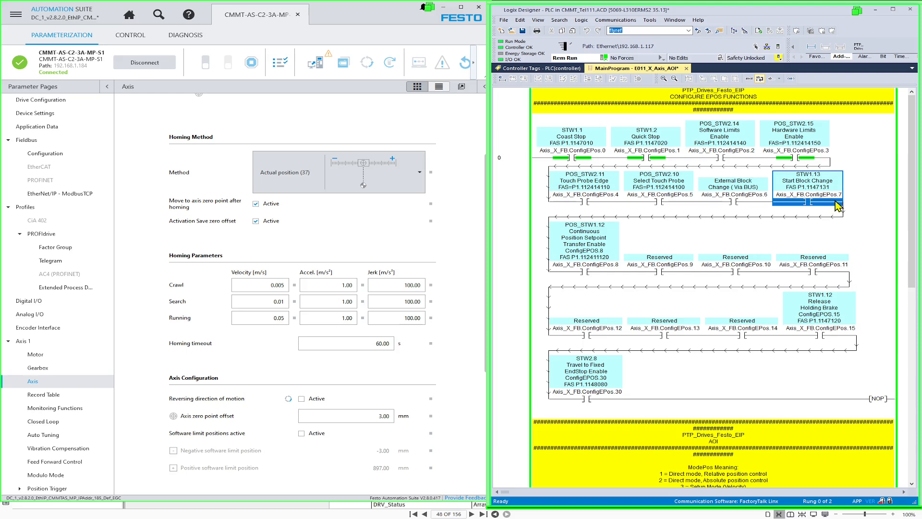
{"action": "left_click", "coordinate": [820, 160]}
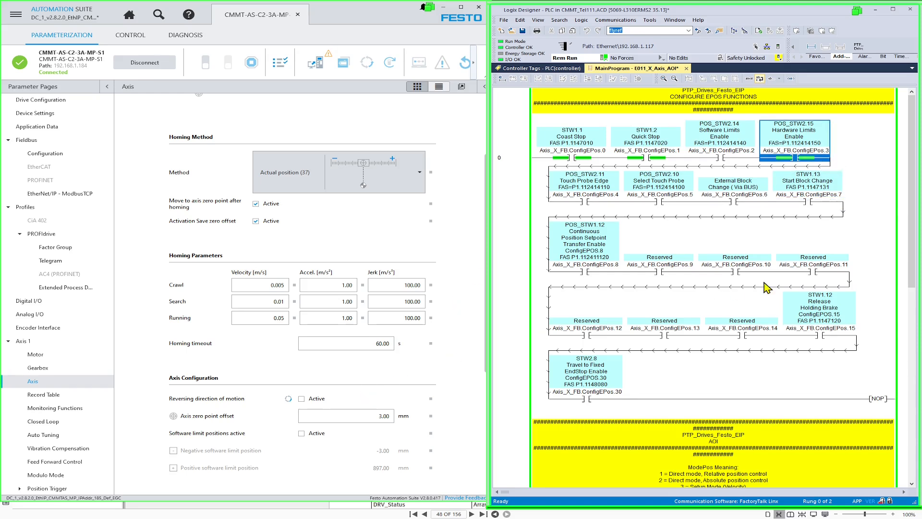
{"action": "left_click", "coordinate": [725, 160]}
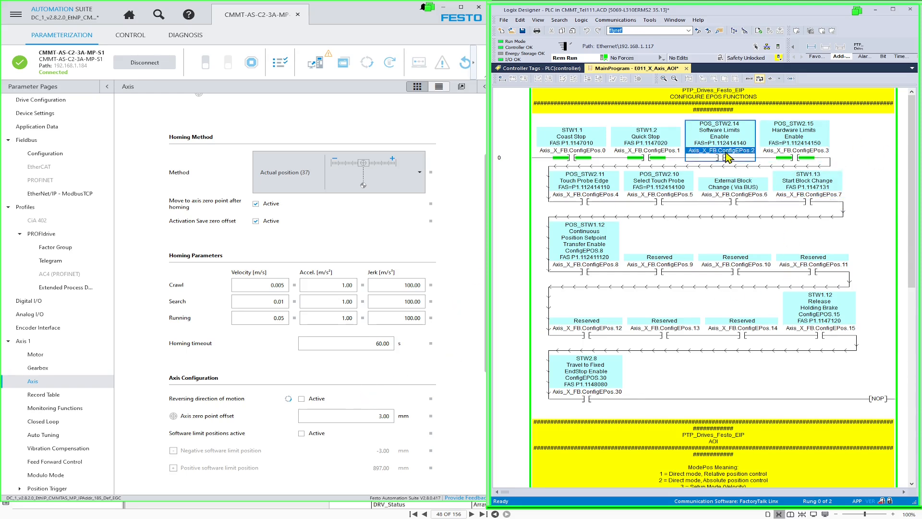
{"action": "left_click", "coordinate": [726, 161]}
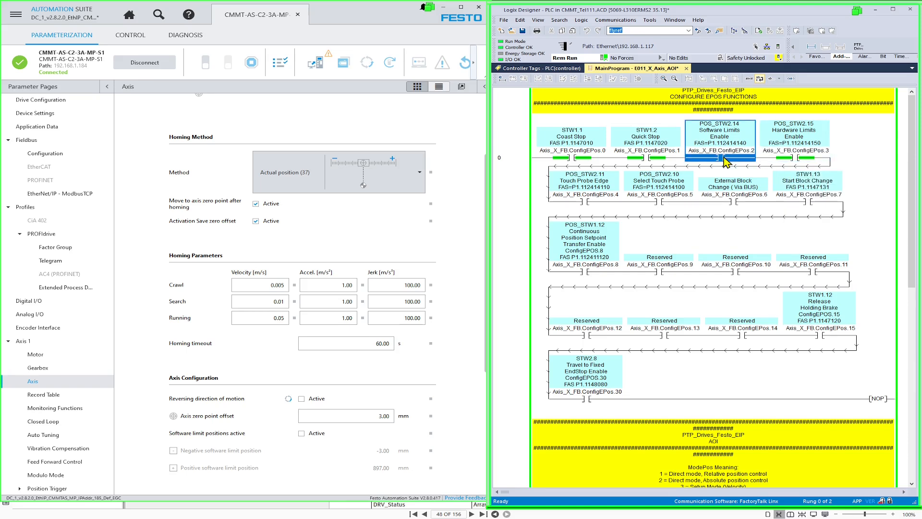
{"action": "left_click", "coordinate": [791, 160]}
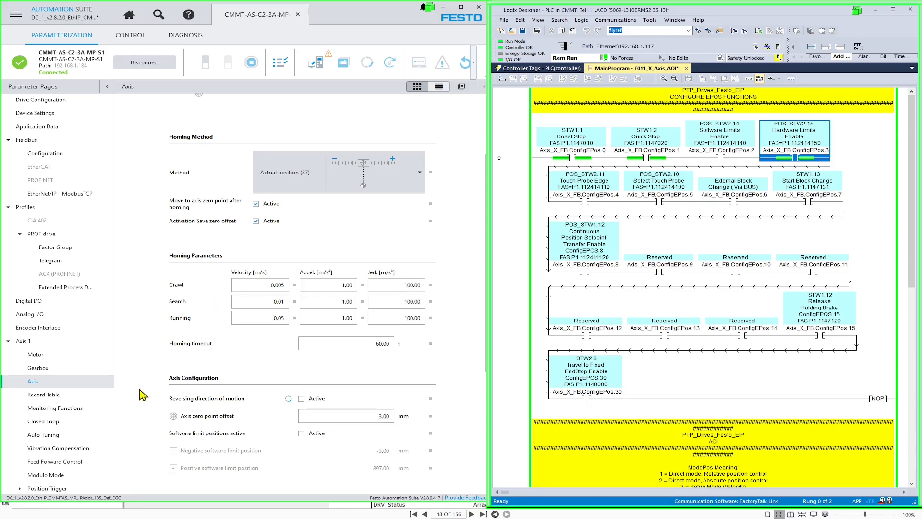
{"action": "scroll", "coordinate": [151, 394], "scroll_direction": "down", "scroll_amount": 3}
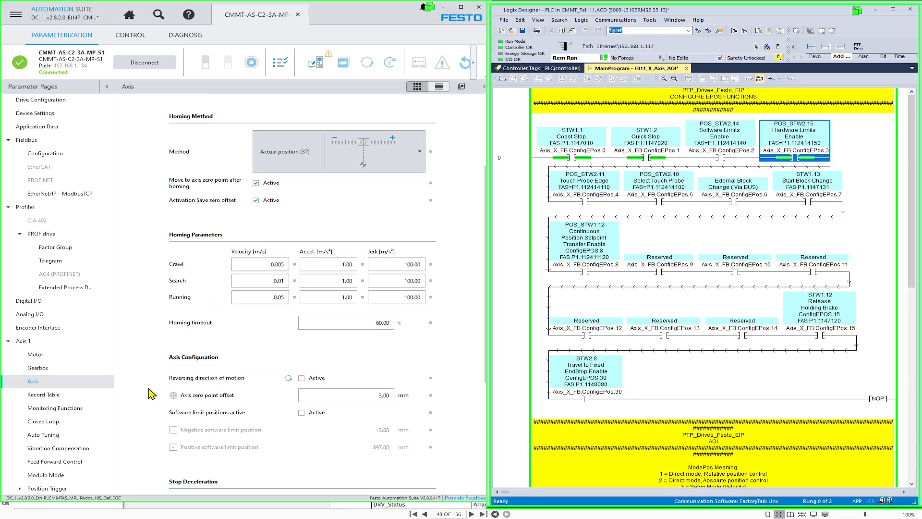
{"action": "scroll", "coordinate": [152, 394], "scroll_direction": "down", "scroll_amount": 2}
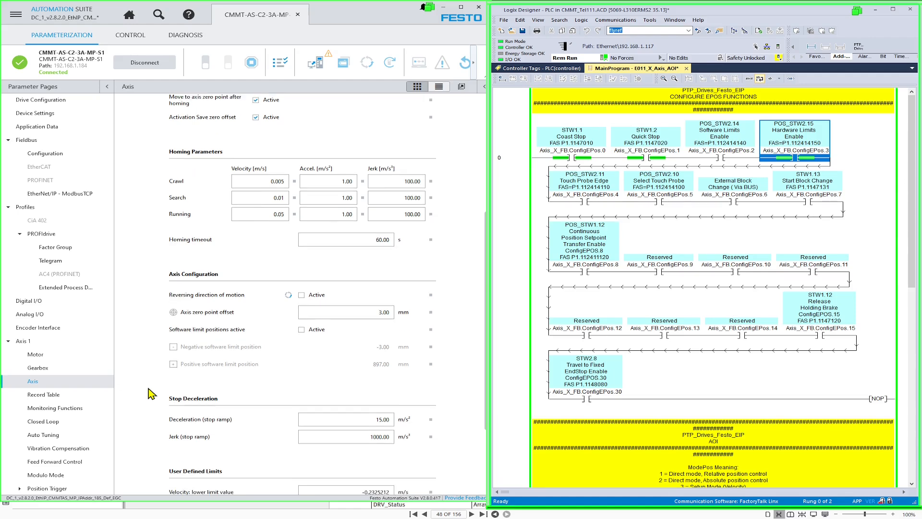
{"action": "scroll", "coordinate": [152, 394], "scroll_direction": "down", "scroll_amount": 1}
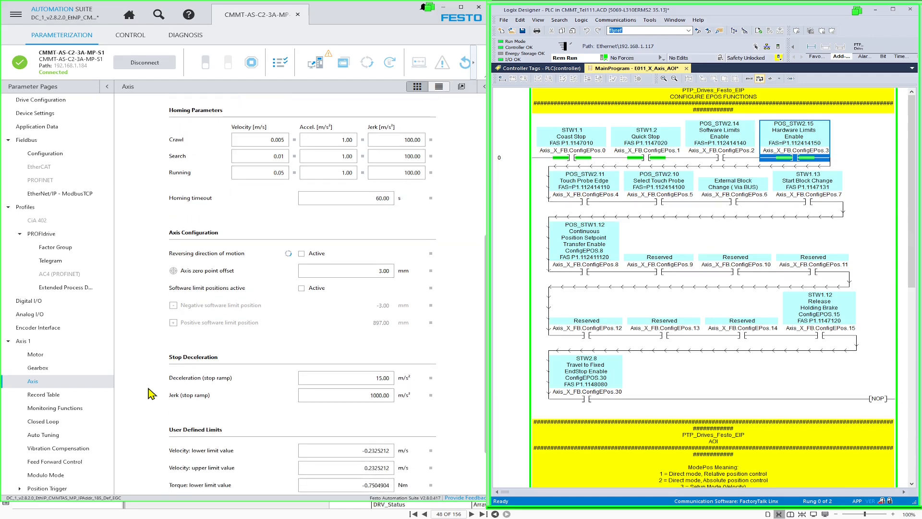
{"action": "scroll", "coordinate": [152, 393], "scroll_direction": "down", "scroll_amount": 3}
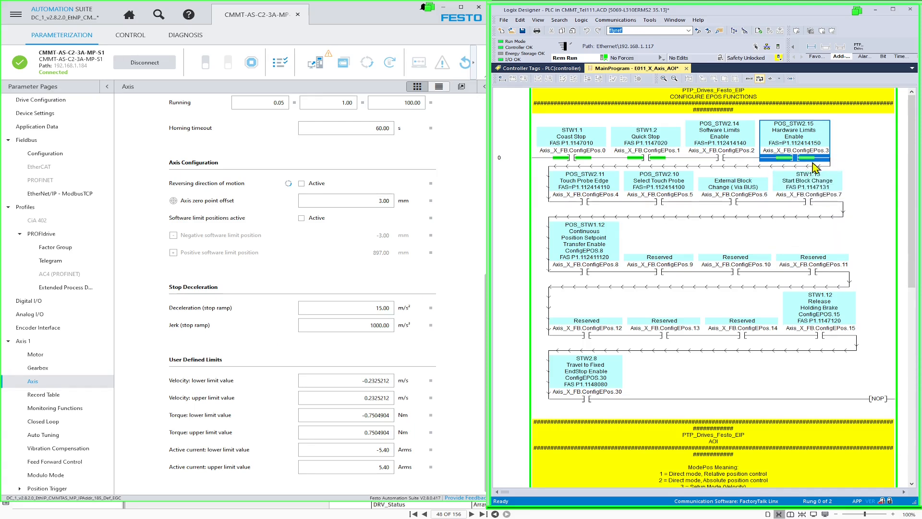
- Turn off Hardware Limits Enable, Axis_X_FB.ConfigEPos.3, and switch Software Limits Enable, ConfigEPos.2, on and back off while checking Software limit positions active
{"action": "key", "text": "Left"}
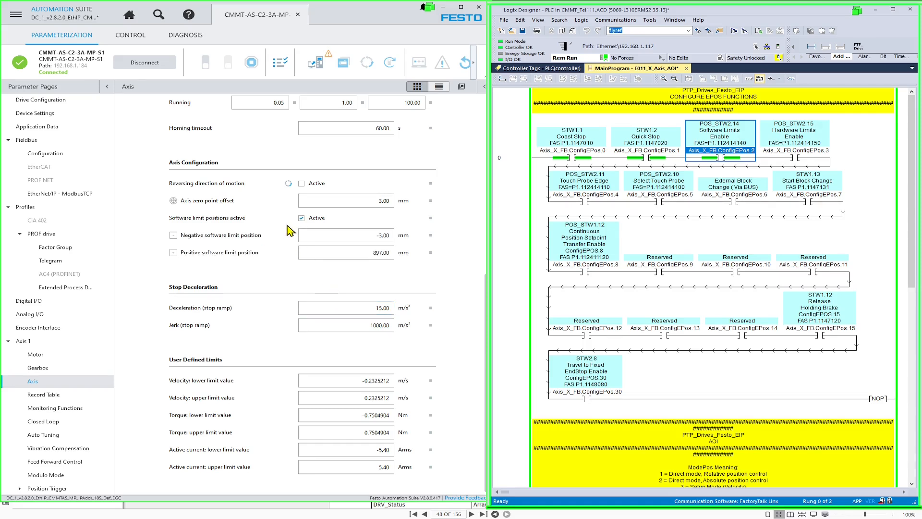
{"action": "left_click", "coordinate": [301, 219]}
{"action": "left_click", "coordinate": [719, 158]}
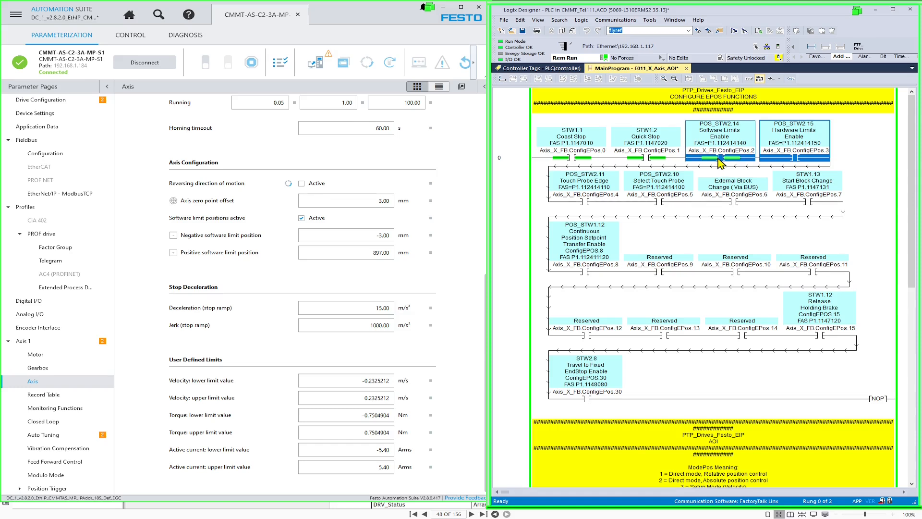
{"action": "key", "text": "ctrl+t"}
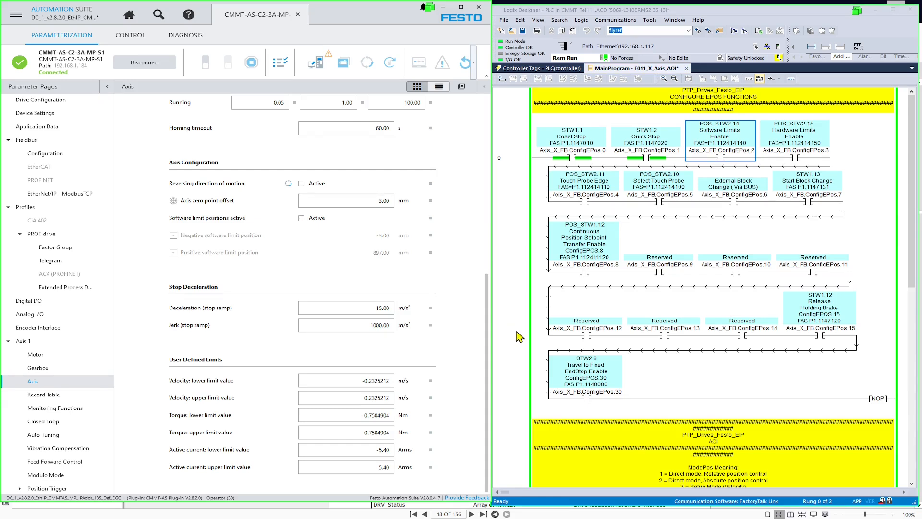
- Turn on Continuous Position Setpoint Transfer Enable, Axis_X_FB.ConfigEPos.8, and set the PTP_Drives_Festo_EIP block's Position to 110000
{"action": "left_click", "coordinate": [589, 267]}
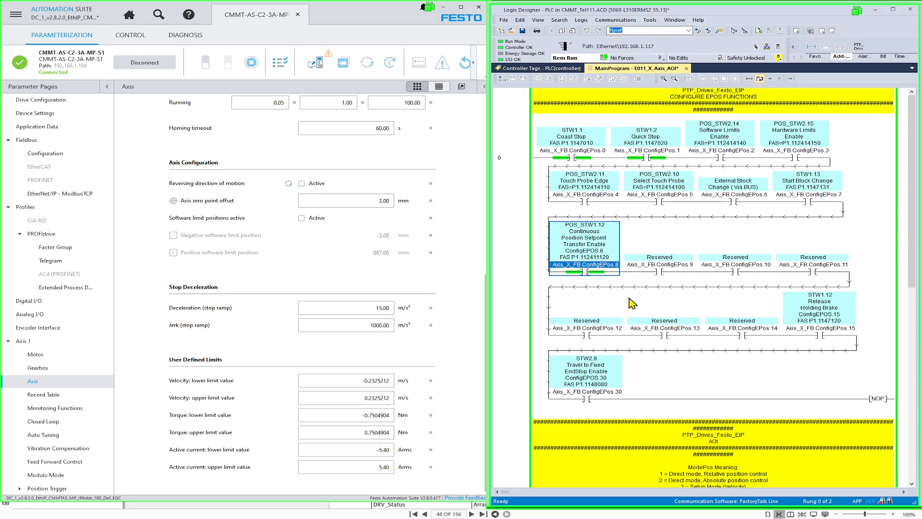
{"action": "scroll", "coordinate": [634, 302], "scroll_direction": "down", "scroll_amount": 10}
{"action": "left_click", "coordinate": [792, 393]}
{"action": "mouse_move", "coordinate": [795, 399]}
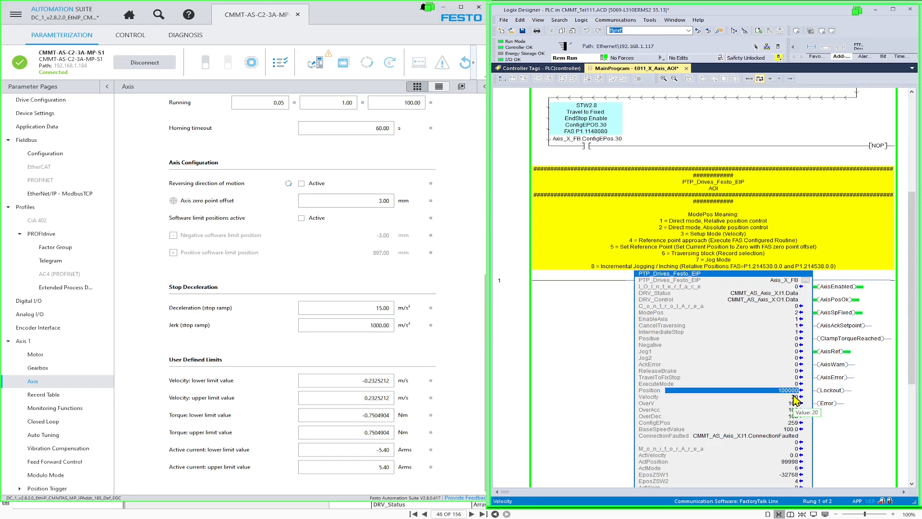
{"action": "type", "text": "11"}
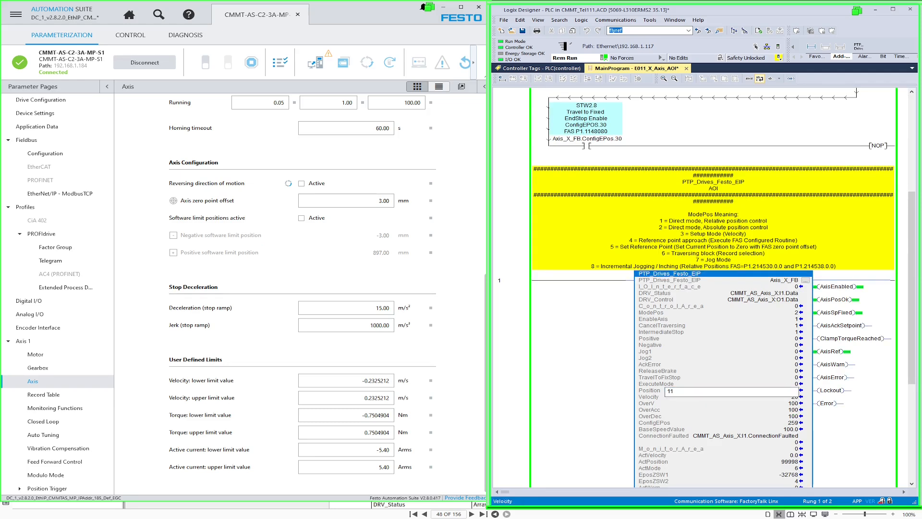
{"action": "type", "text": "0000"}
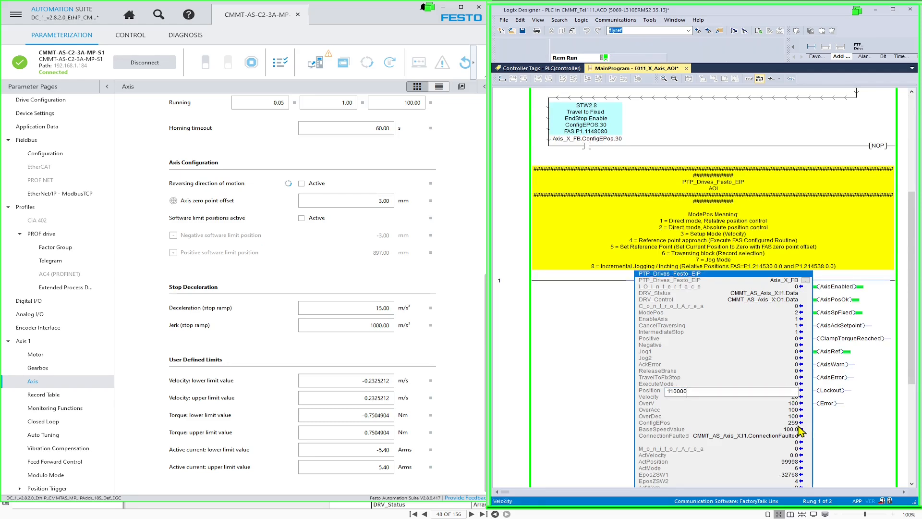
{"action": "key", "text": "Return"}
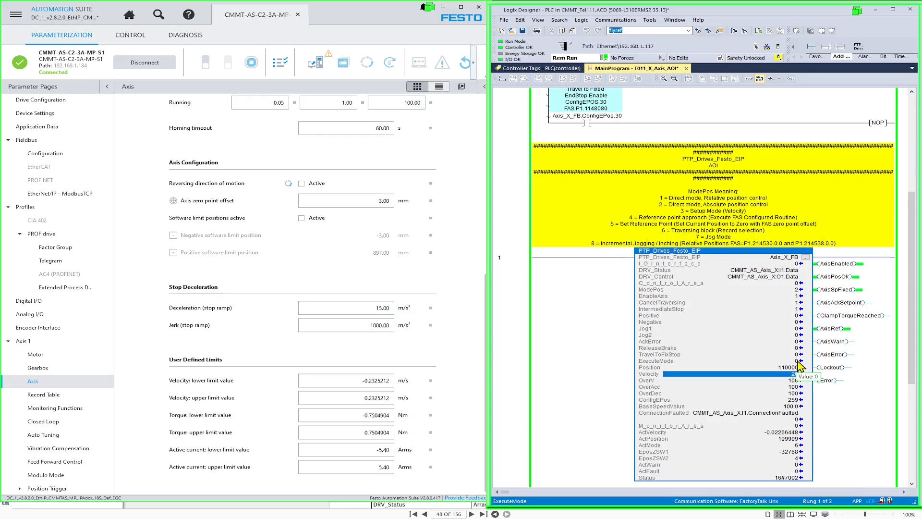
{"action": "key", "text": "Up"}
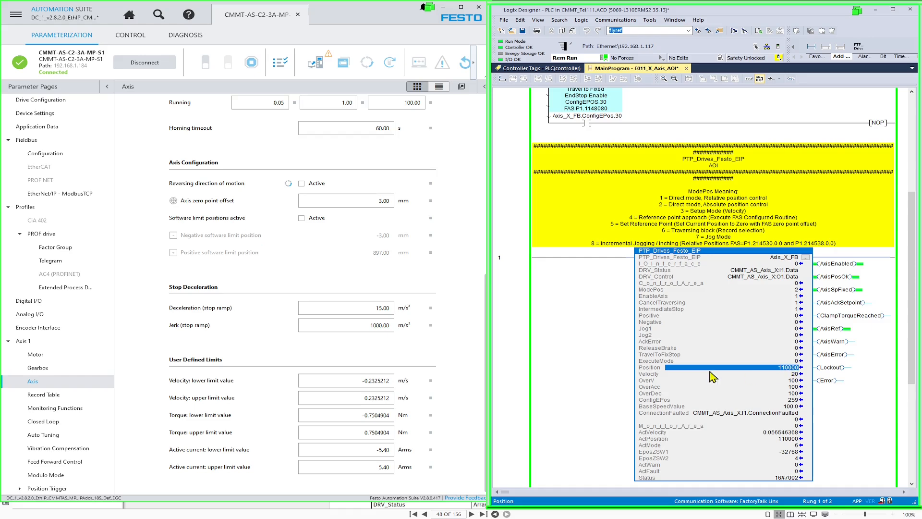
{"action": "left_click", "coordinate": [486, 94]}
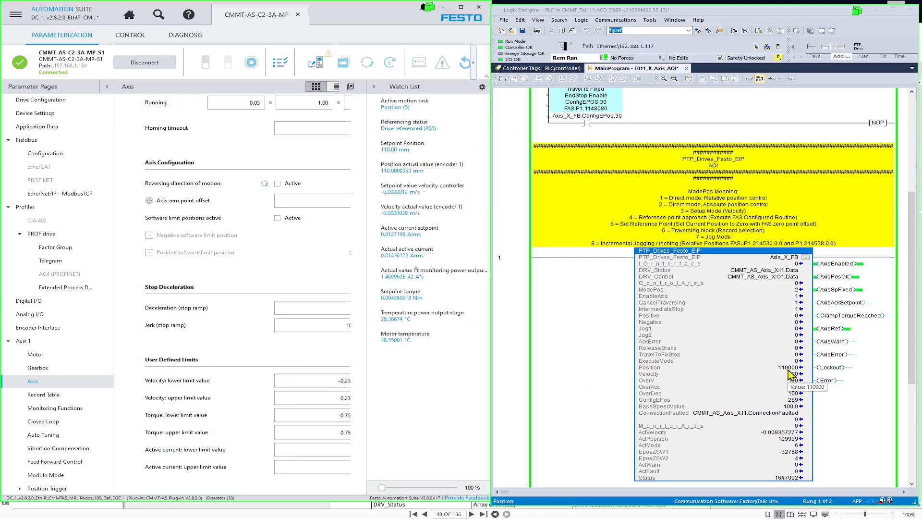
{"action": "left_click", "coordinate": [786, 369]}
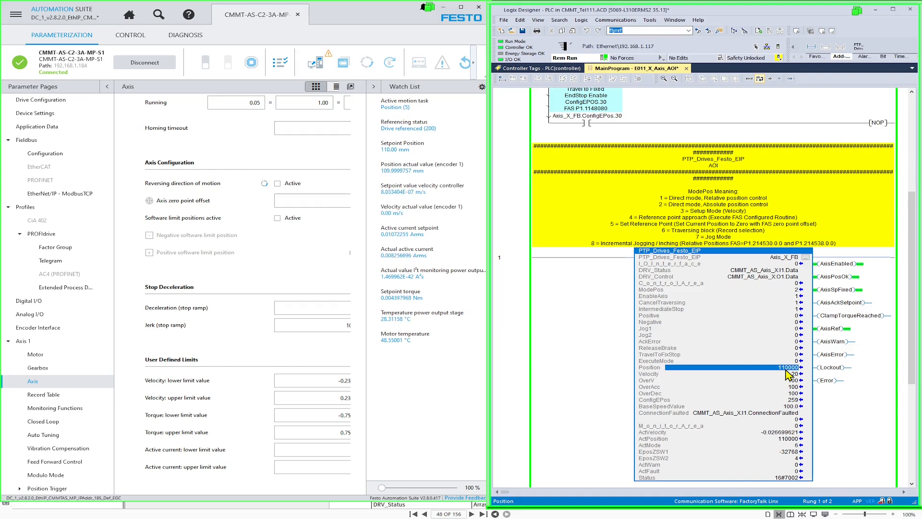
{"action": "type", "text": "20000"}
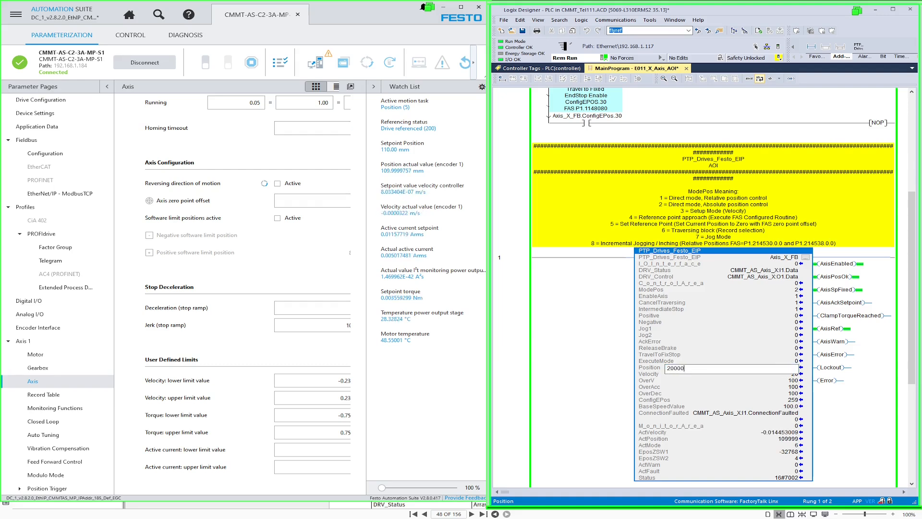
{"action": "key", "text": "Return"}
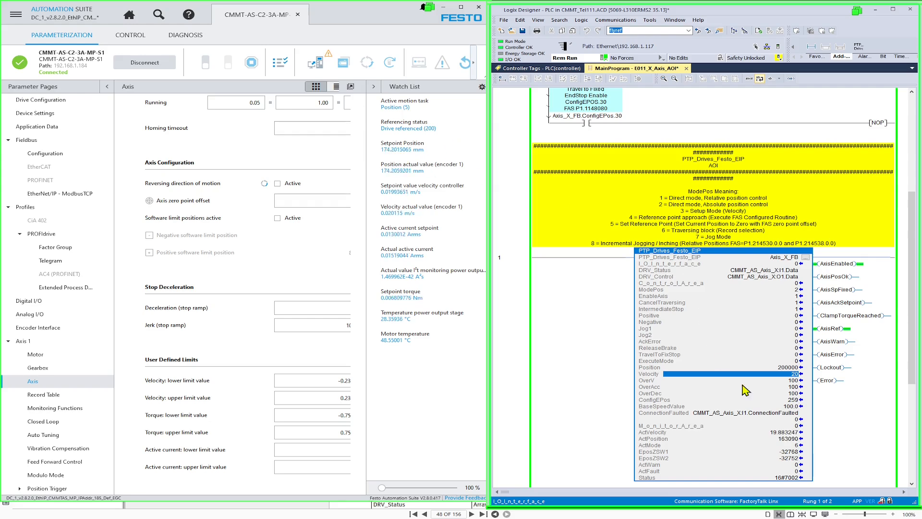
- Turn off the Continuous Position Setpoint Transfer Enable bit, Axis_X_FB.ConfigEPos.8, and return to the AOI block
{"action": "scroll", "coordinate": [626, 211], "scroll_direction": "up", "scroll_amount": 2}
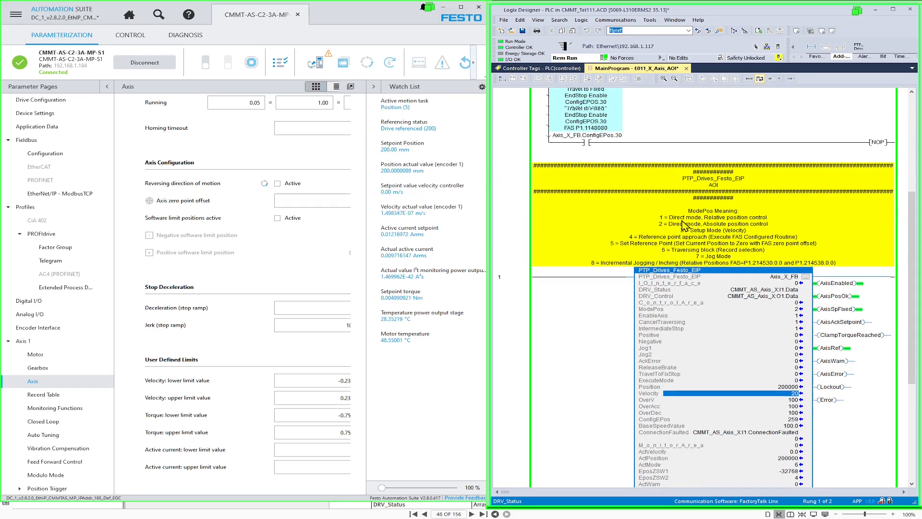
{"action": "scroll", "coordinate": [626, 211], "scroll_direction": "up", "scroll_amount": 3}
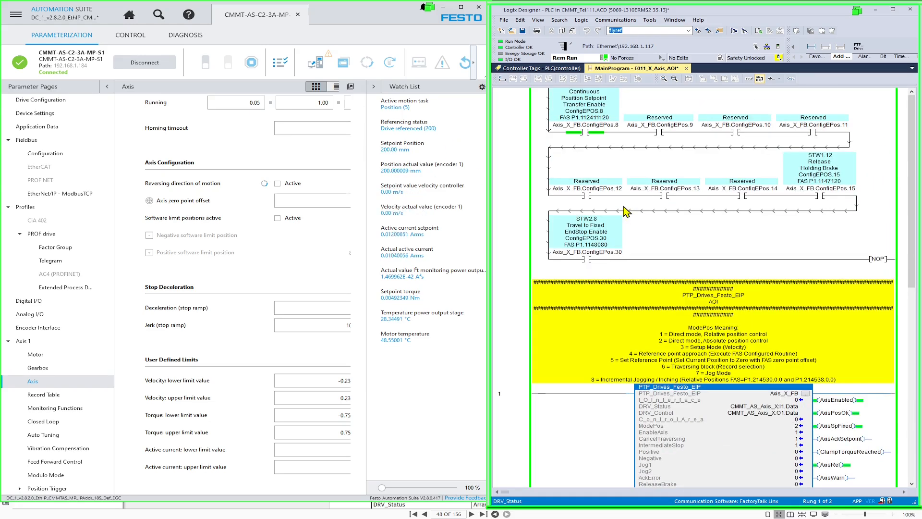
{"action": "scroll", "coordinate": [607, 173], "scroll_direction": "up", "scroll_amount": 2}
{"action": "left_click", "coordinate": [591, 173]}
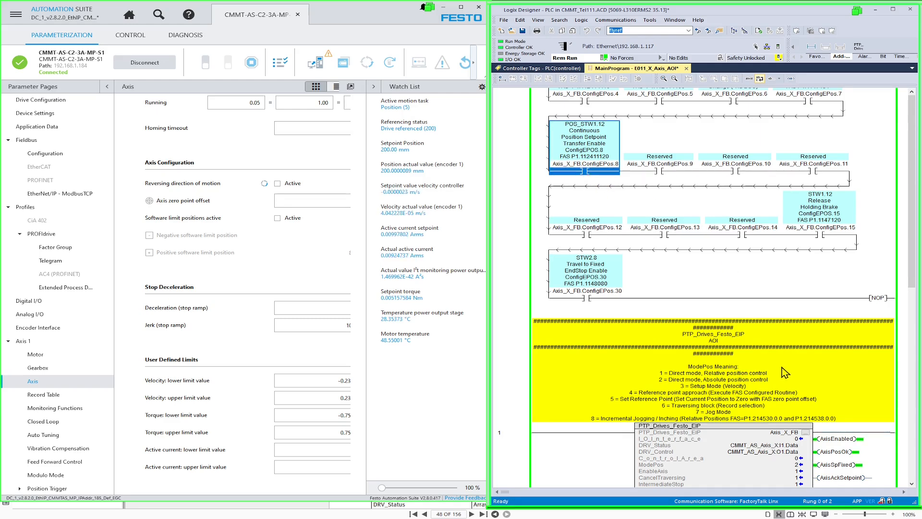
{"action": "scroll", "coordinate": [783, 371], "scroll_direction": "down", "scroll_amount": 7}
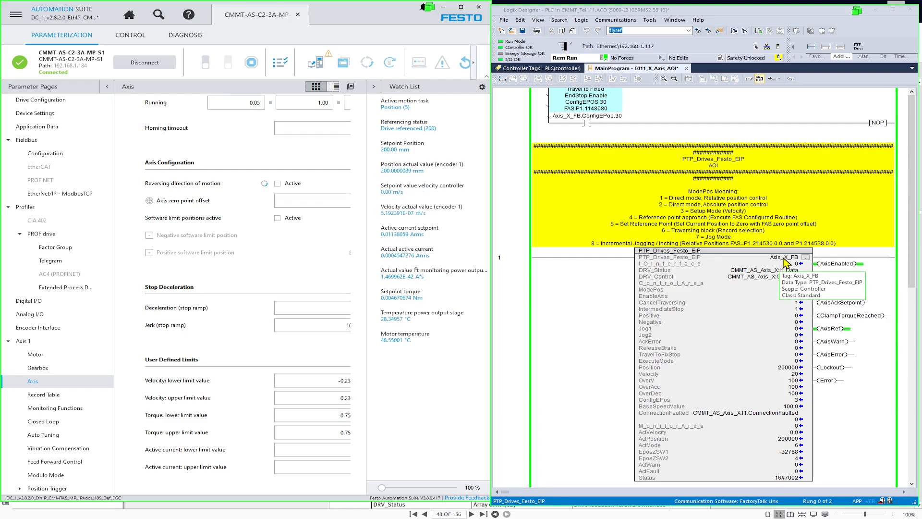
- Switch to Total Commander and open the 50_Examples folder of CMMT_EIP_MotionLib_V2.7
{"action": "key", "text": "alt+Tab"}
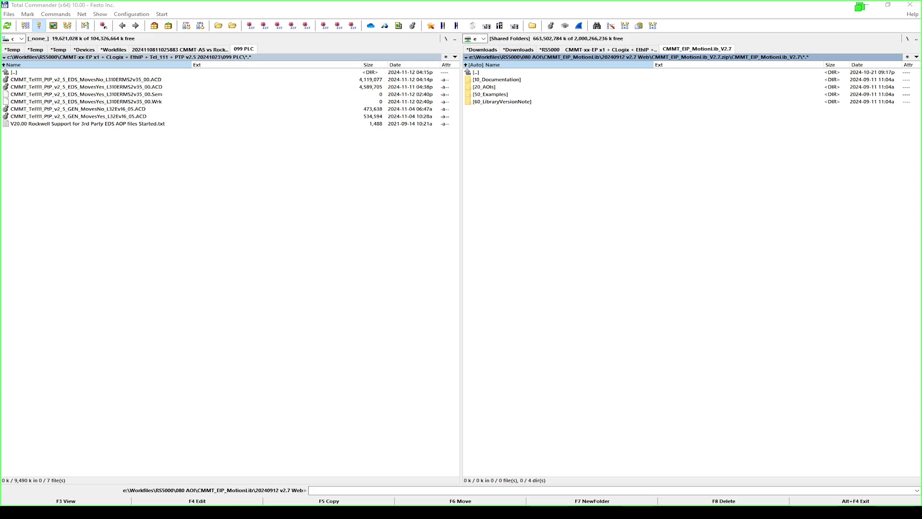
{"action": "left_click", "coordinate": [490, 94]}
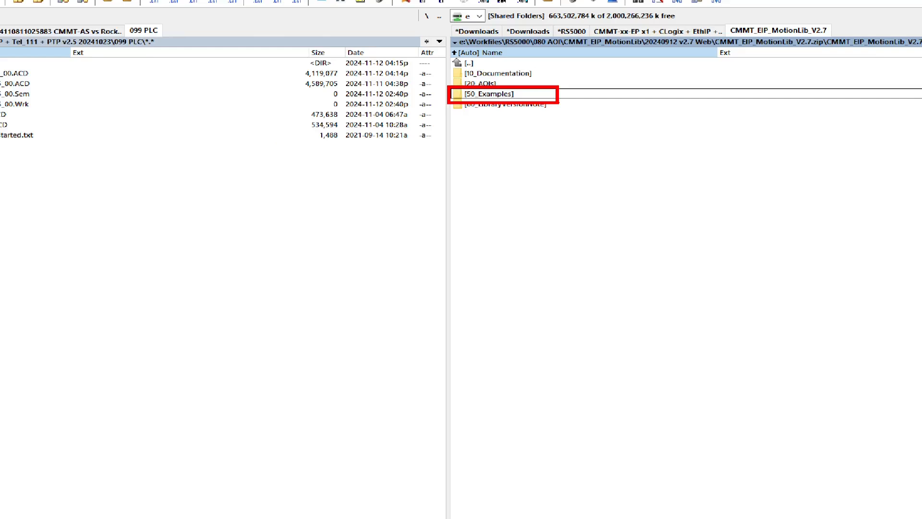
{"action": "key", "text": "Return"}
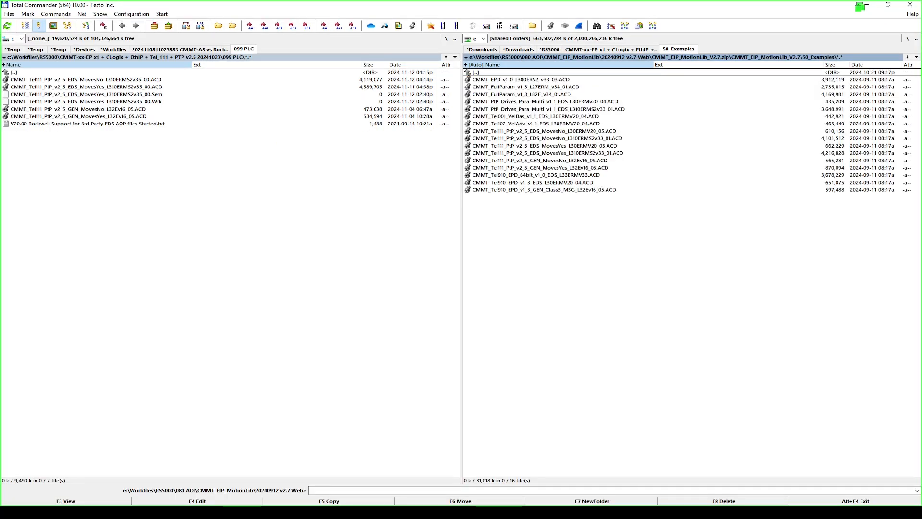
- Compare the CMMT_Tel111_PtP_v2_5 MovesNo and MovesYes example projects in 50_Examples with those in the 099 PLC folder
{"action": "left_click", "coordinate": [540, 160]}
{"action": "left_click", "coordinate": [547, 153]}
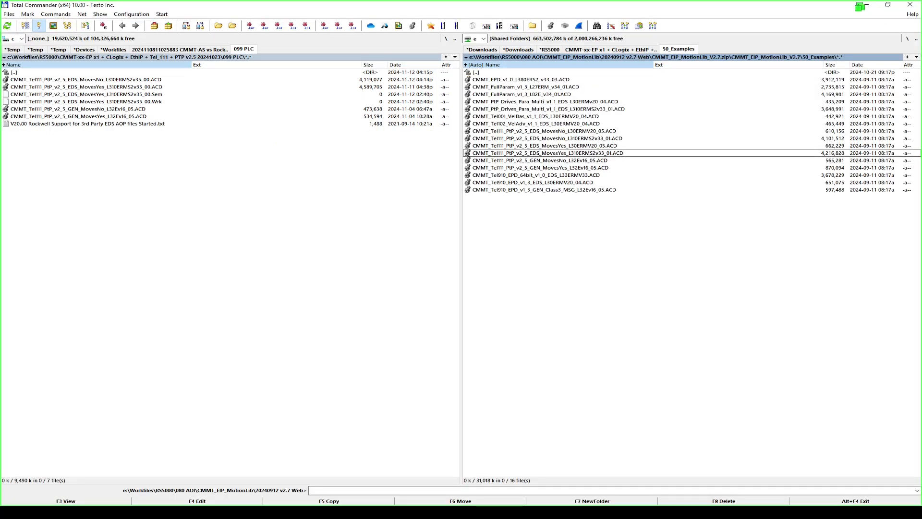
{"action": "left_click", "coordinate": [545, 146]}
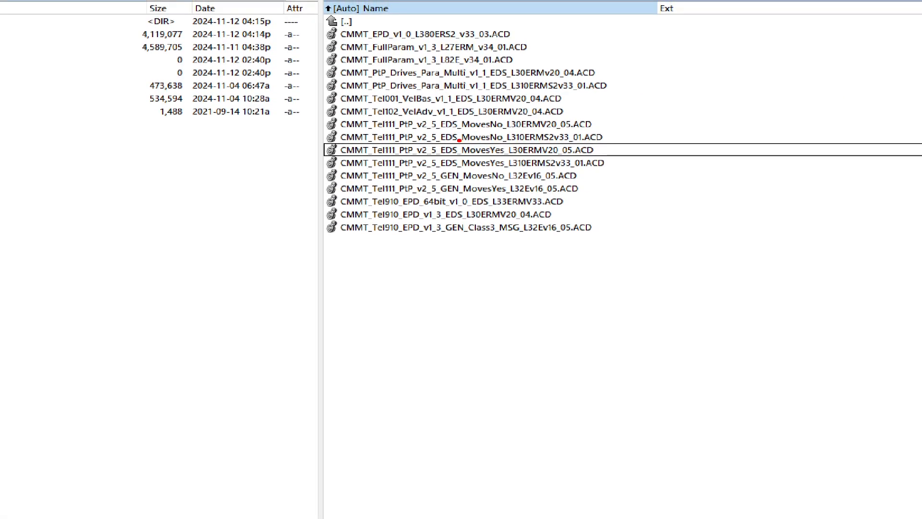
{"action": "mouse_move", "coordinate": [459, 139]}
{"action": "left_mouse_down"}
{"action": "mouse_move", "coordinate": [504, 139]}
{"action": "mouse_move", "coordinate": [514, 158]}
{"action": "mouse_move", "coordinate": [514, 169]}
{"action": "mouse_move", "coordinate": [458, 169]}
{"action": "mouse_move", "coordinate": [499, 199]}
{"action": "mouse_move", "coordinate": [462, 177]}
{"action": "left_mouse_up"}
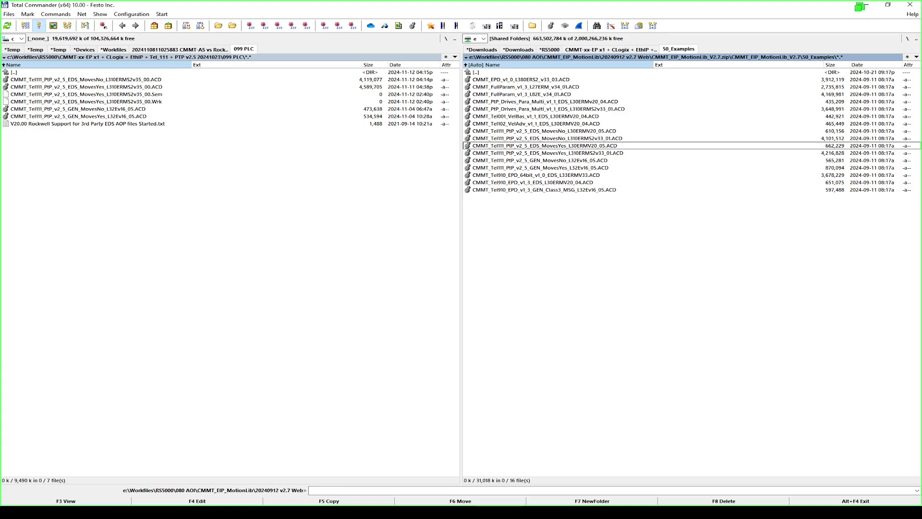
{"action": "key", "text": "Tab"}
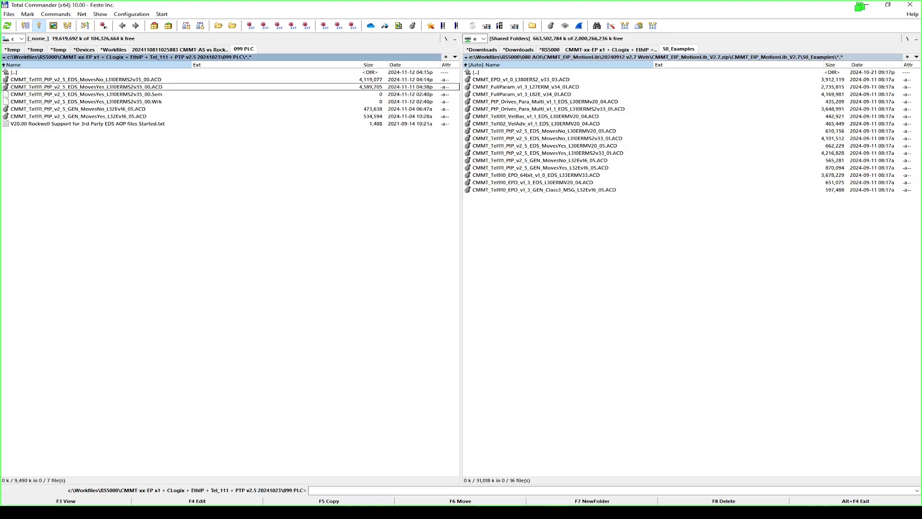
{"action": "key", "text": "Tab"}
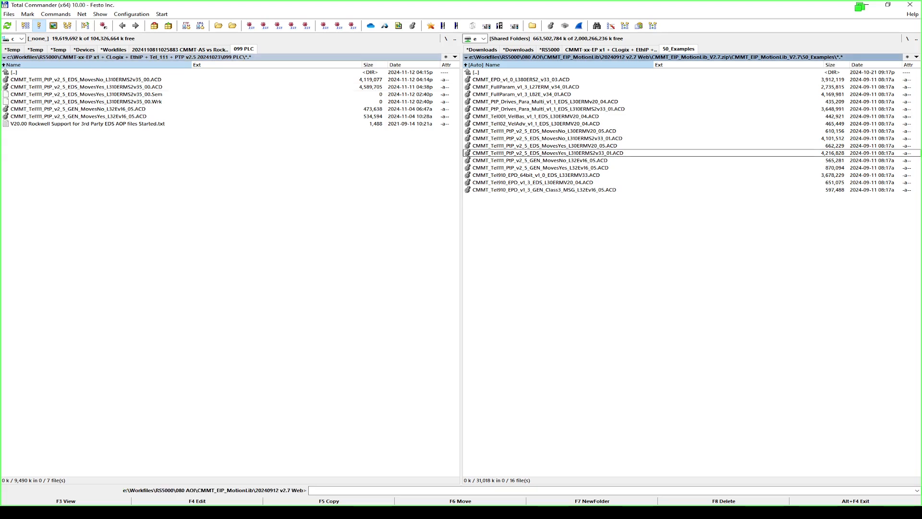
{"action": "key", "text": "Tab"}
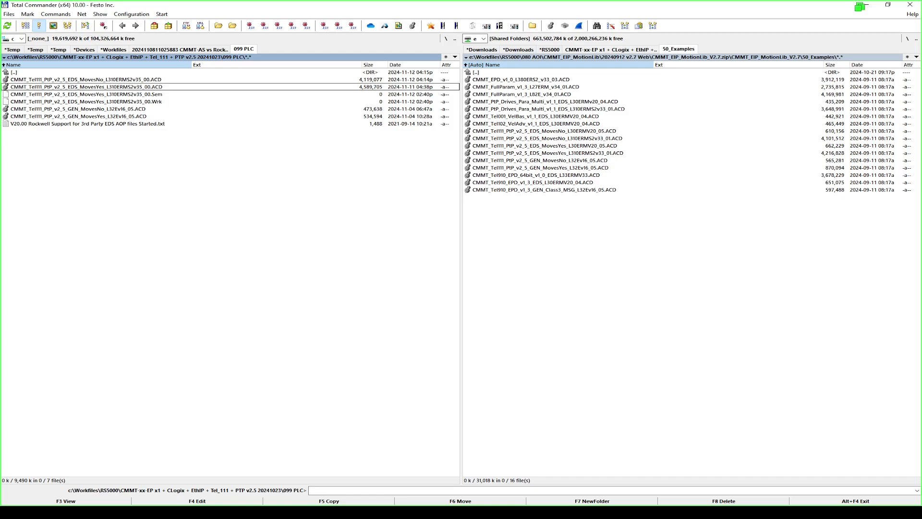
- Switch back to Logix Designer and point out the CMMT_AS_Axis_X module and the PTP_Drives_Festo_EIP block in E011_X_Axis_AOI
{"action": "key", "text": "alt+Tab"}
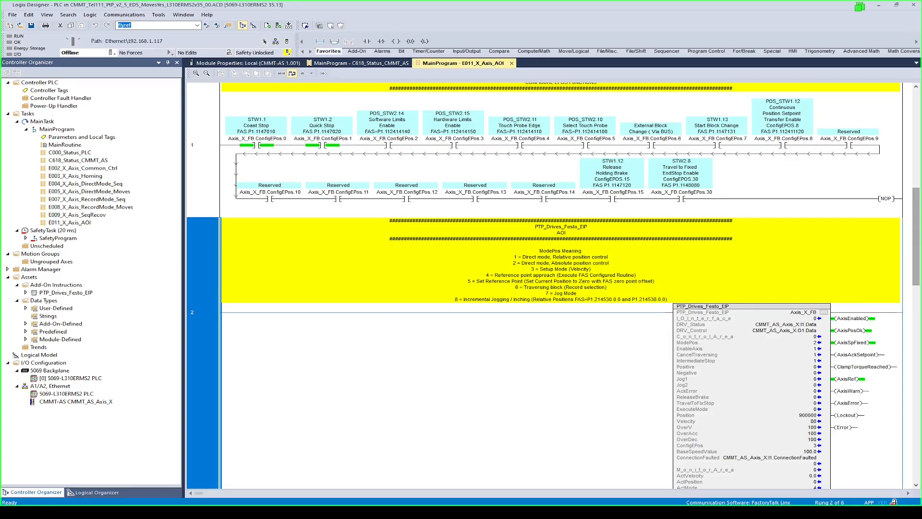
{"action": "left_click", "coordinate": [76, 402]}
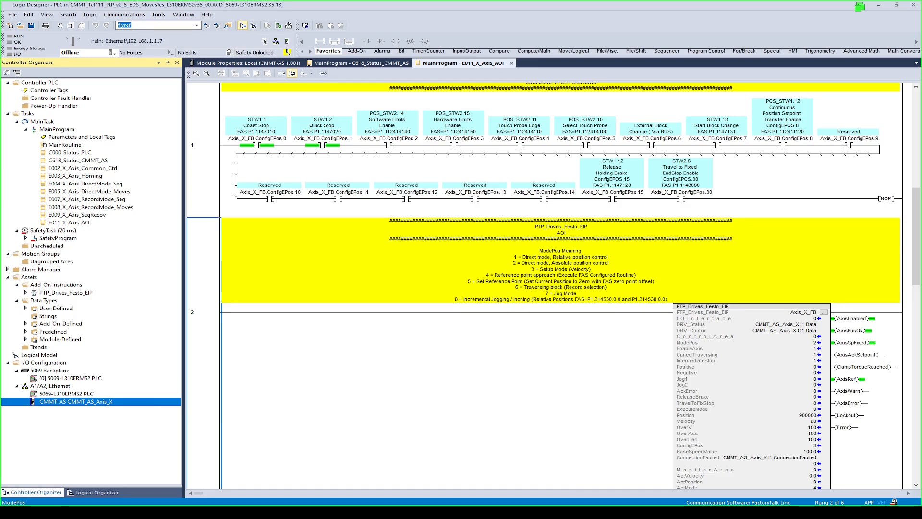
{"action": "left_click", "coordinate": [787, 342]}
{"action": "scroll", "coordinate": [561, 285], "scroll_direction": "up", "scroll_amount": 1}
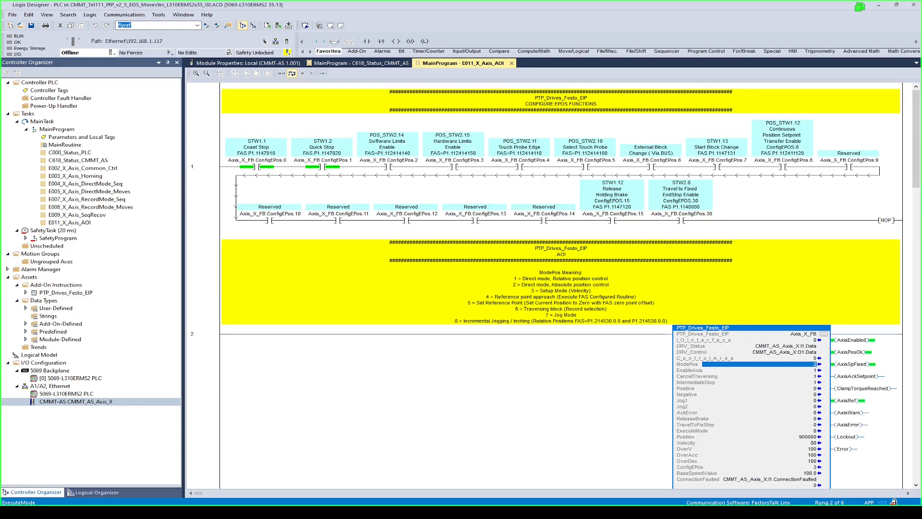
- Show the PLC.EthIP_Device_Faulted[18] coil in C618_Status_CMMT_AS and the ConnectionFaulted operand of the AOI block in E011_X_Axis_AOI
{"action": "double_click", "coordinate": [77, 160]}
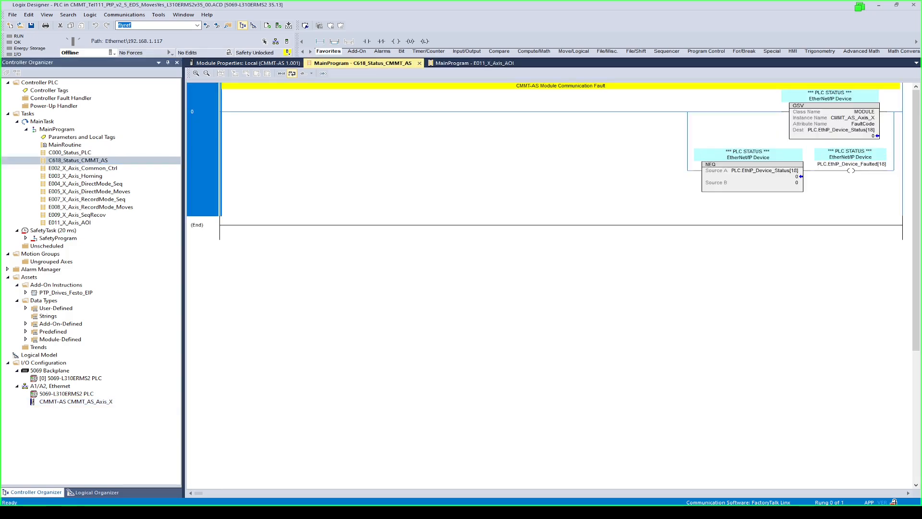
{"action": "left_click", "coordinate": [850, 170]}
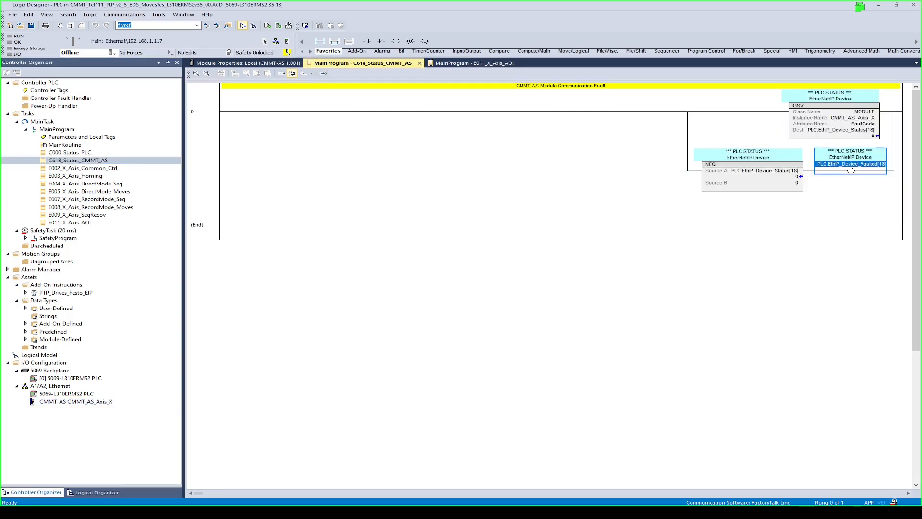
{"action": "double_click", "coordinate": [69, 222]}
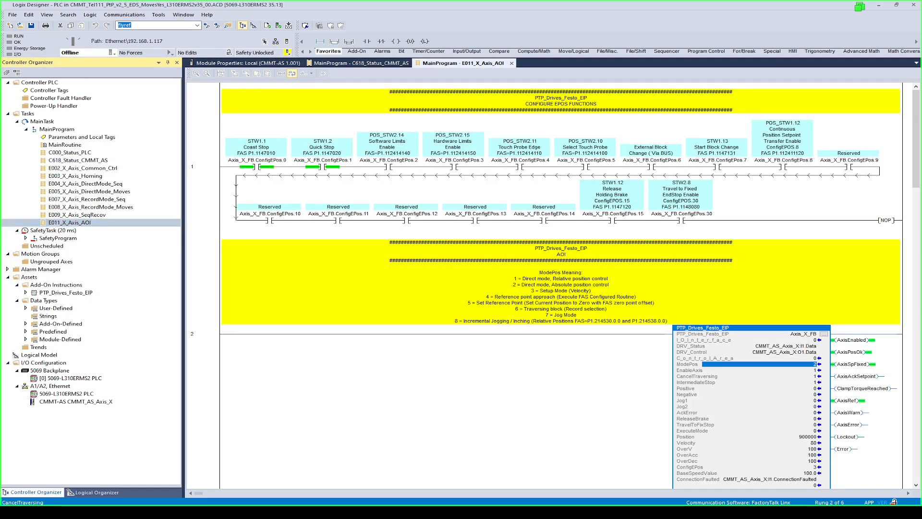
{"action": "left_click", "coordinate": [749, 479]}
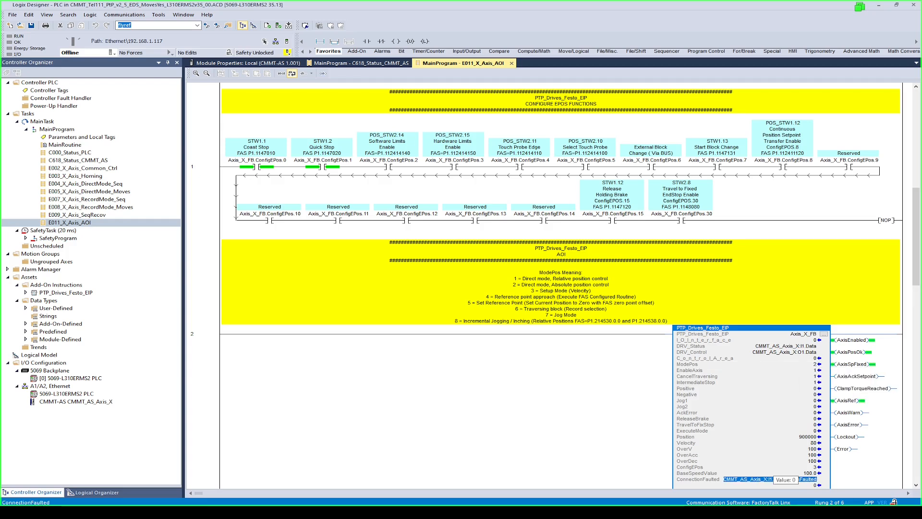
- Open the E002_X_Axis_Common_Ctrl routine and expand the User-Defined data types to highlight ud_PlcStatusBits
{"action": "left_click", "coordinate": [81, 168]}
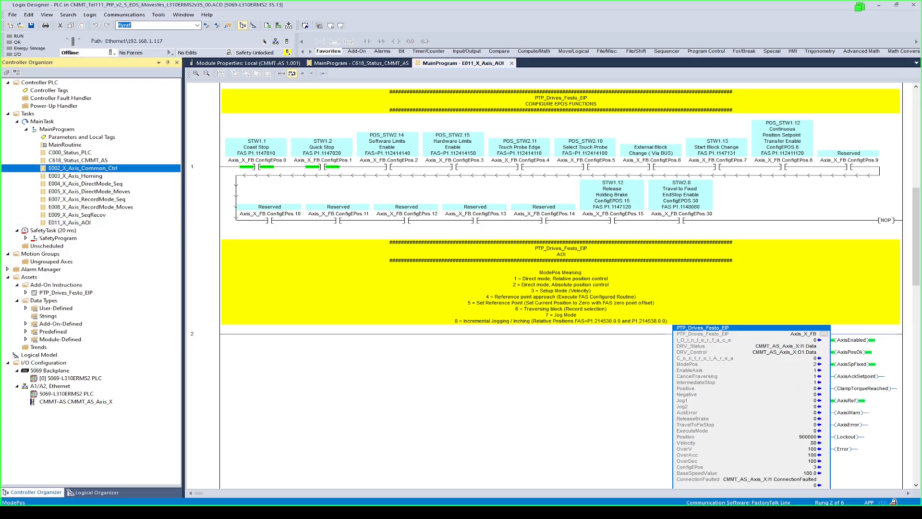
{"action": "key", "text": "Return"}
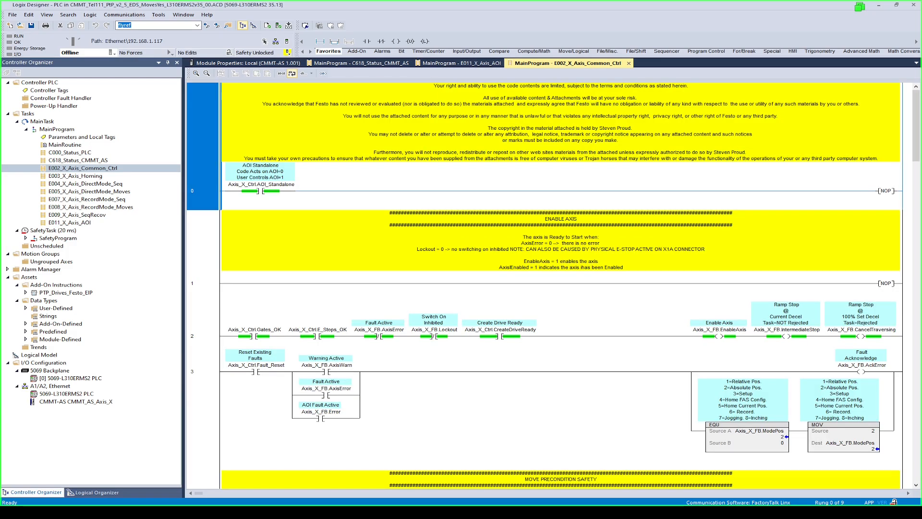
{"action": "left_click", "coordinate": [25, 307]}
{"action": "left_click", "coordinate": [69, 425]}
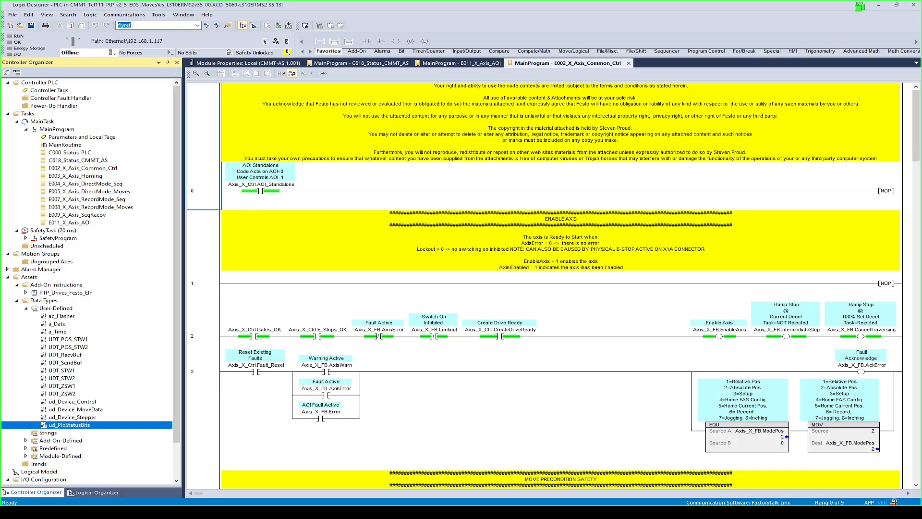
- Open the C000_Status_PLC routine, close the other open routines, and examine its First Scan and Minor Fault rungs
{"action": "double_click", "coordinate": [70, 153]}
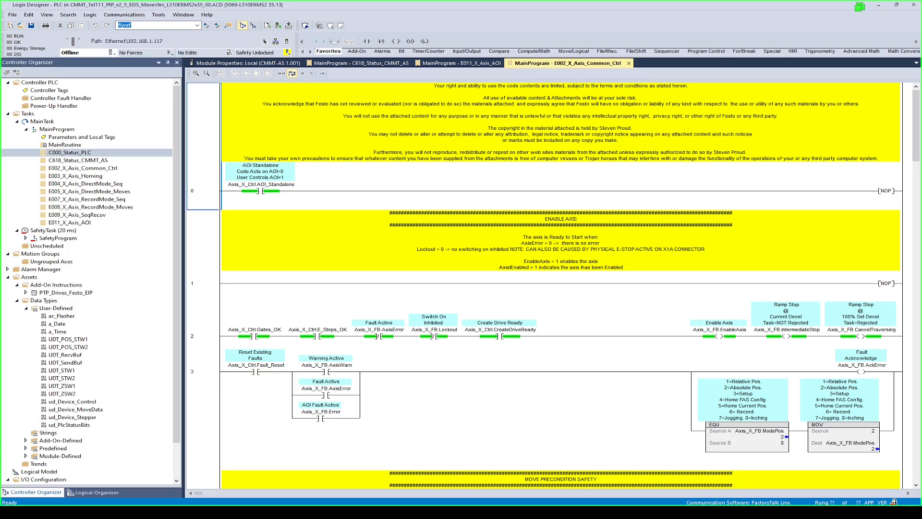
{"action": "left_click", "coordinate": [747, 67]}
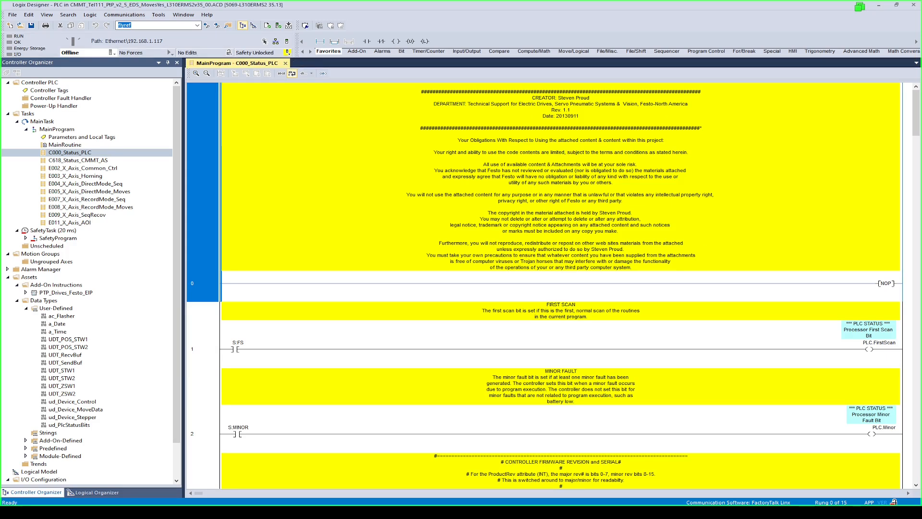
{"action": "key", "text": "Down"}
{"action": "key", "text": "Right"}
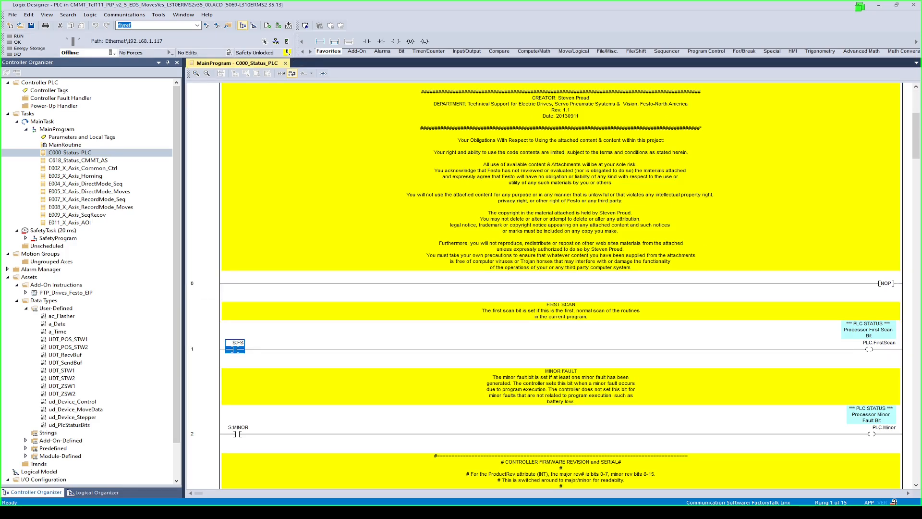
{"action": "key", "text": "Right"}
{"action": "left_click", "coordinate": [871, 433]}
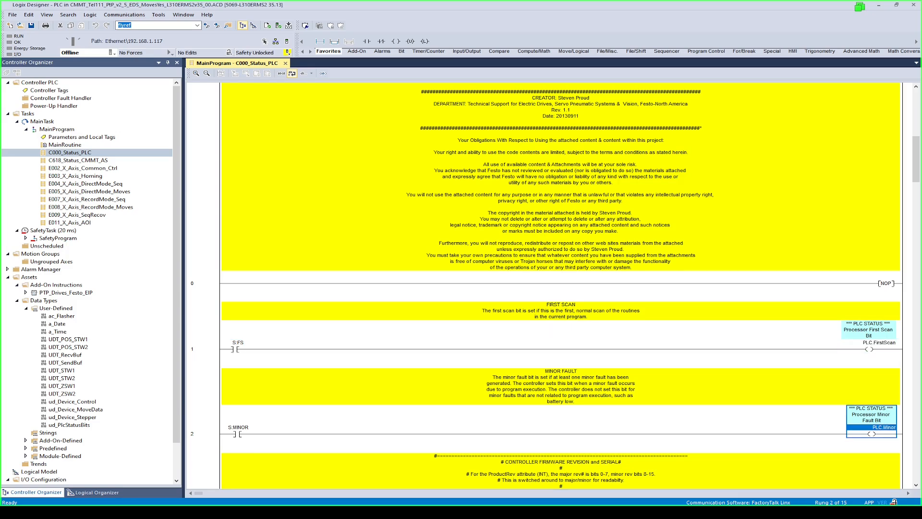
- Examine the controller firmware revision and serial number logic in rung 3 of C000_Status_PLC
{"action": "left_click", "coordinate": [202, 432]}
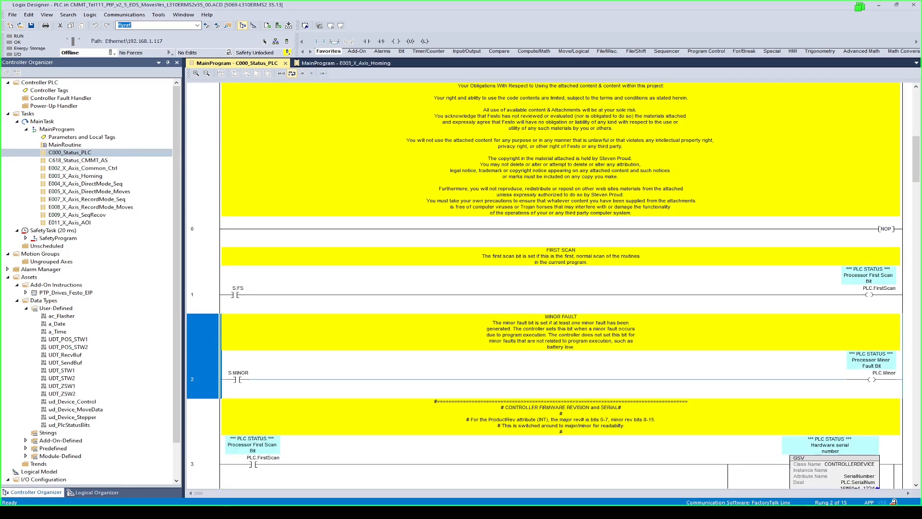
{"action": "left_click", "coordinate": [201, 463]}
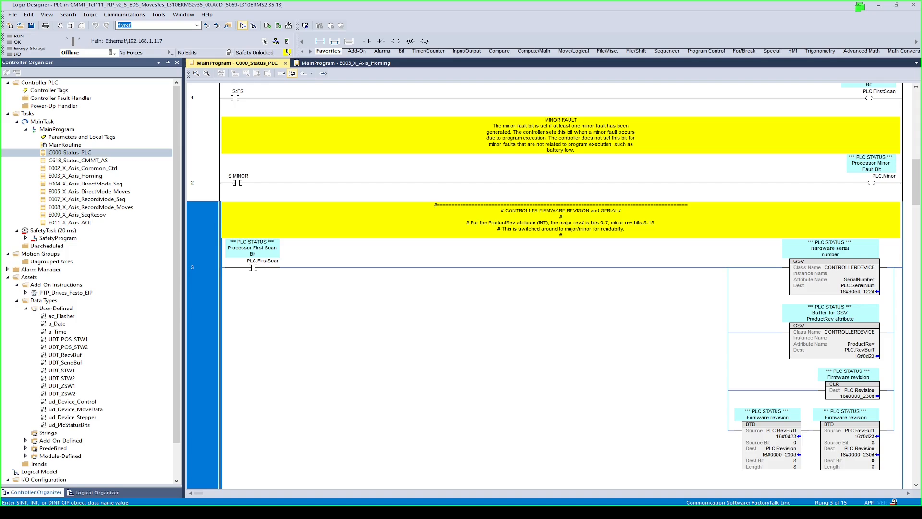
{"action": "left_click", "coordinate": [859, 291]}
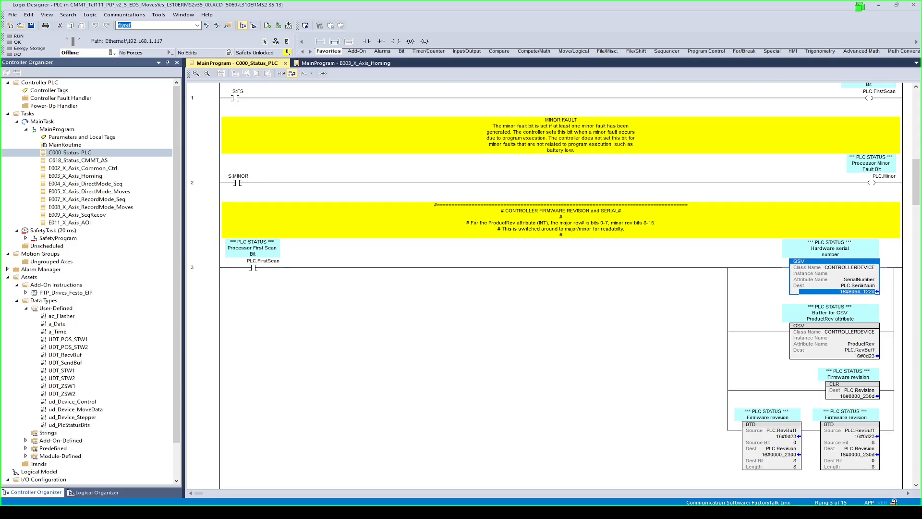
{"action": "key", "text": "Down"}
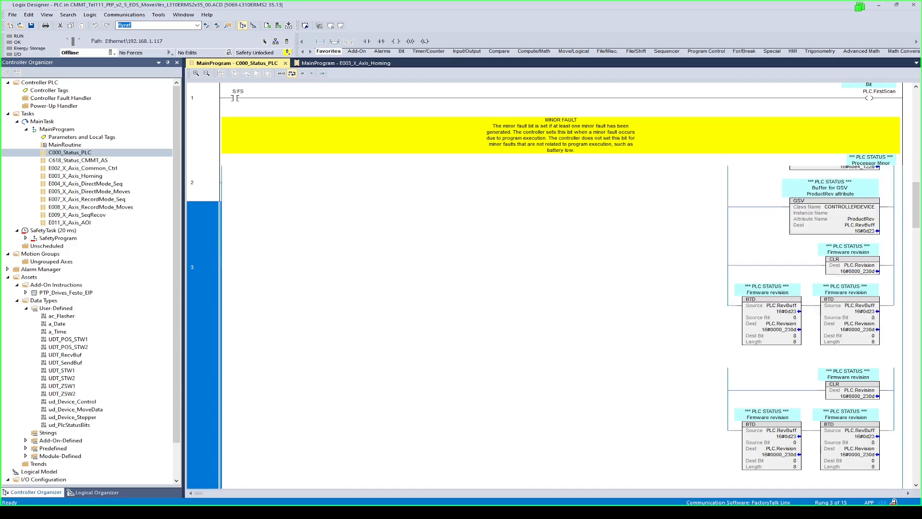
- Step through the controller status, minor fault, time and heartbeat rungs of C000_Status_PLC
{"action": "key", "text": "Down"}
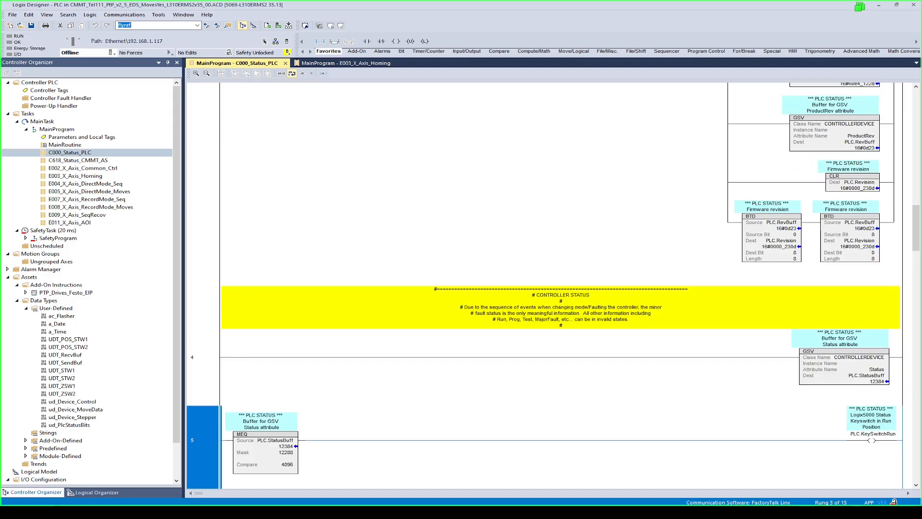
{"action": "key", "text": "Down"}
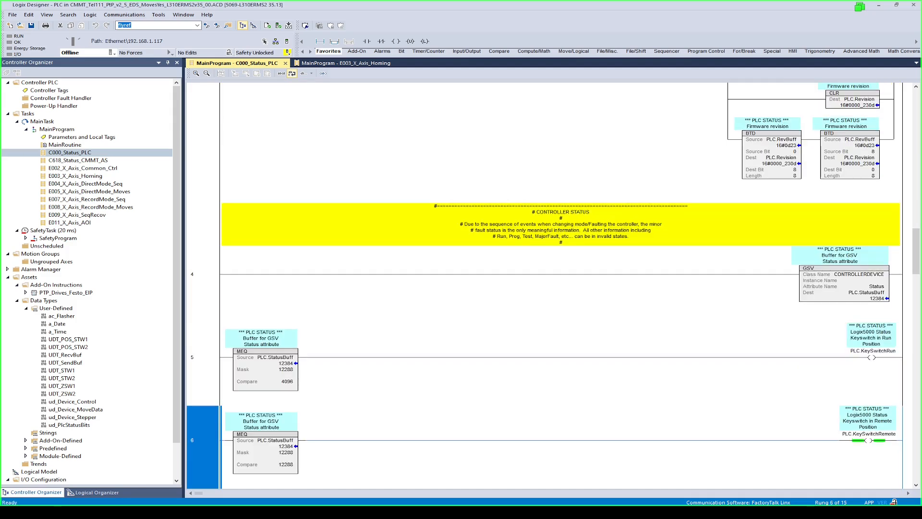
{"action": "key", "text": "Down"}
{"action": "key", "text": "Down"}
{"action": "key", "text": "Down"}
{"action": "key", "text": "Down"}
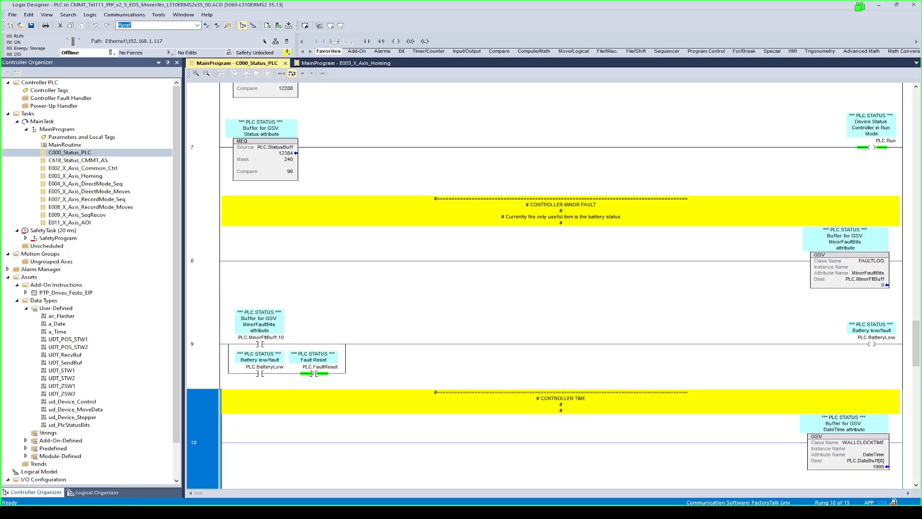
{"action": "key", "text": "Down"}
{"action": "key", "text": "Down"}
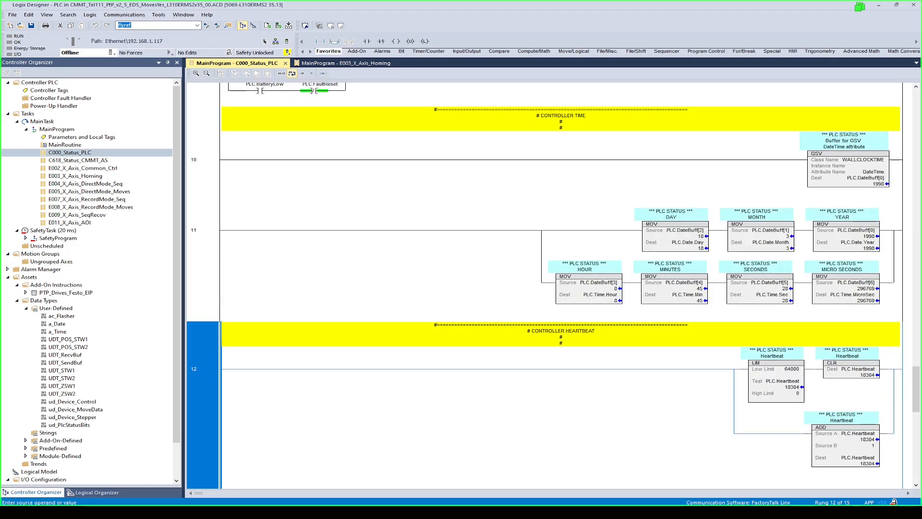
- Examine the System Flashers rung, including the PLC.Flasher slow, normal and fast rate outputs
{"action": "key", "text": "Down"}
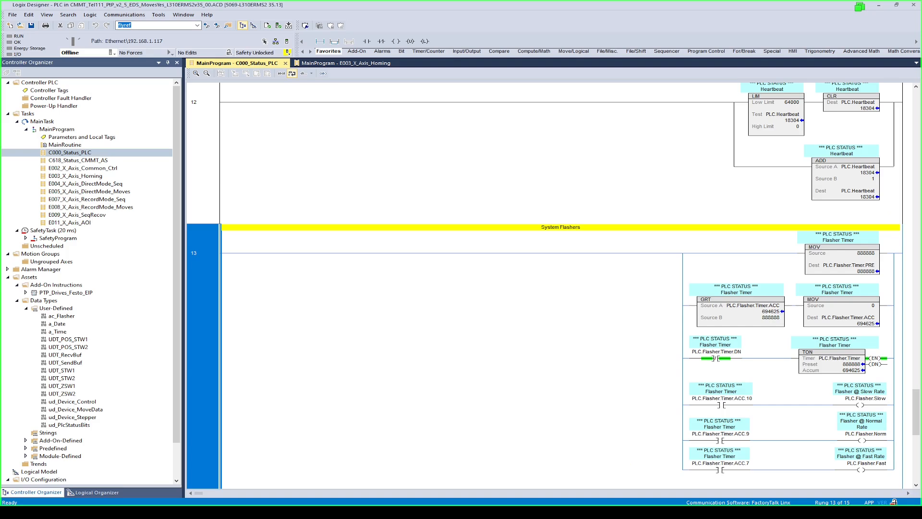
{"action": "left_click", "coordinate": [861, 463]}
{"action": "key", "text": "Up"}
{"action": "key", "text": "Up"}
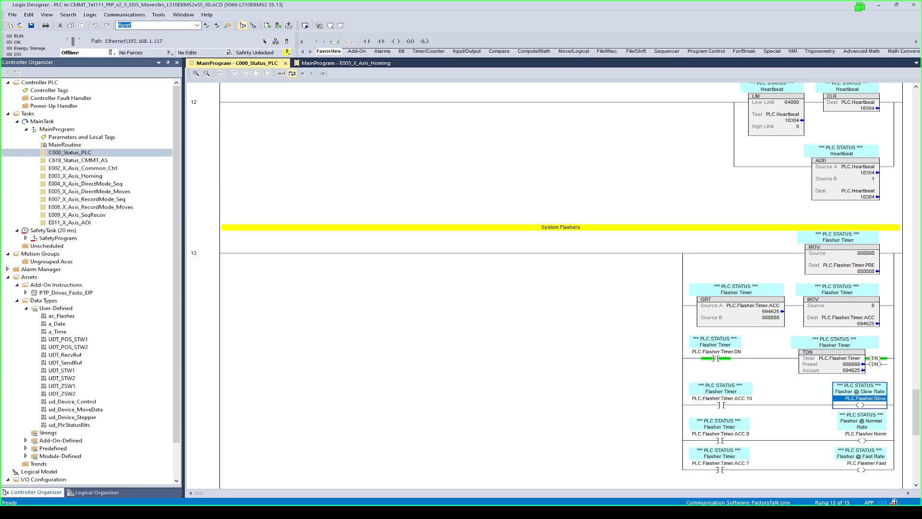
{"action": "key", "text": "Down"}
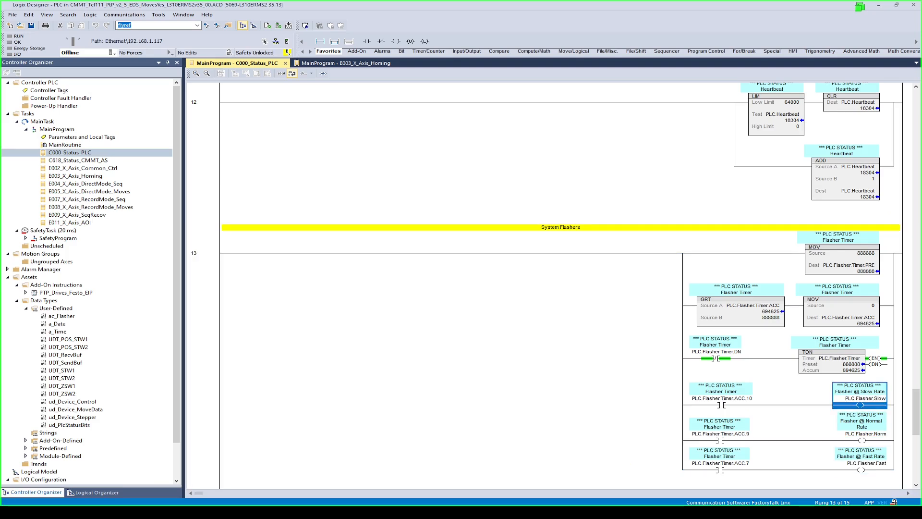
{"action": "key", "text": "Down"}
- Examine the Task Scan Times rung, highlighting the PLC.MaxScan and PLC.LastScan destinations
{"action": "key", "text": "Down"}
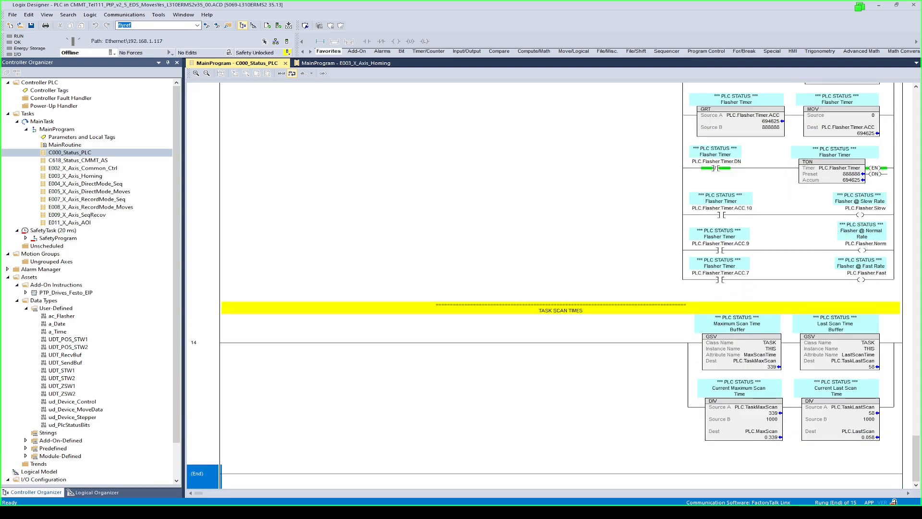
{"action": "key", "text": "Up"}
{"action": "key", "text": "Left"}
{"action": "key", "text": "Down"}
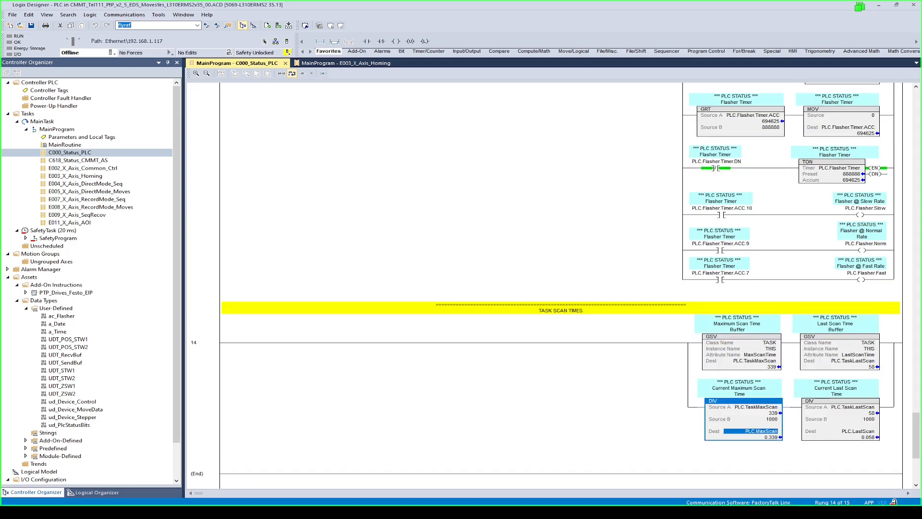
{"action": "key", "text": "Right"}
{"action": "key", "text": "Down"}
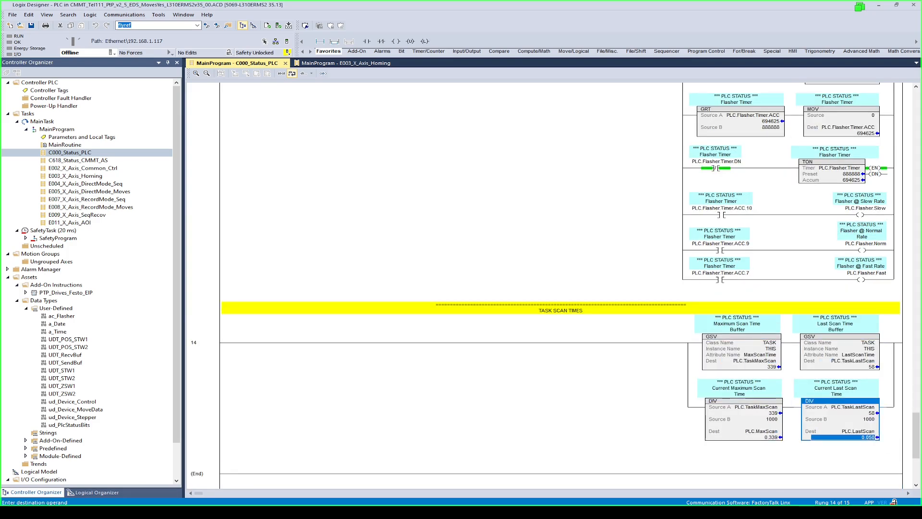
{"action": "key", "text": "Left"}
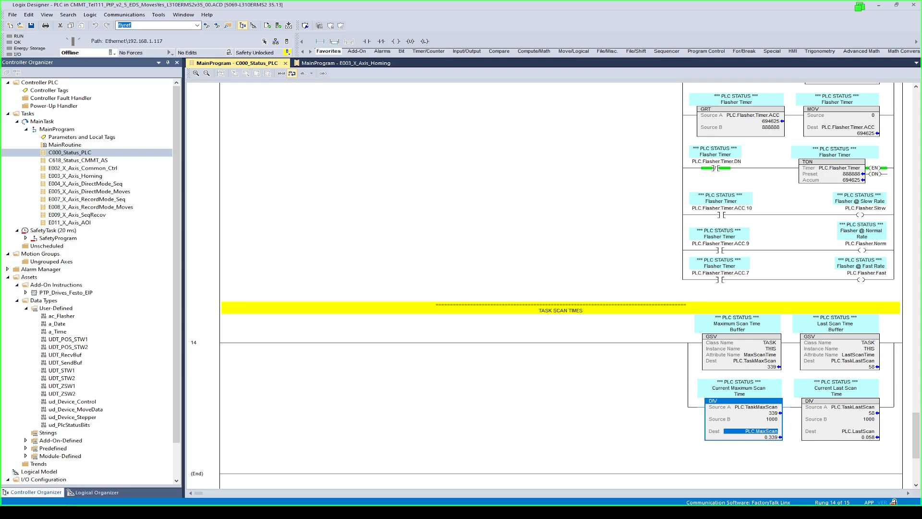
- Show C618_Status_CMMT_AS, close all open routines, and open E002_X_Axis_Common_Ctrl
{"action": "double_click", "coordinate": [78, 160]}
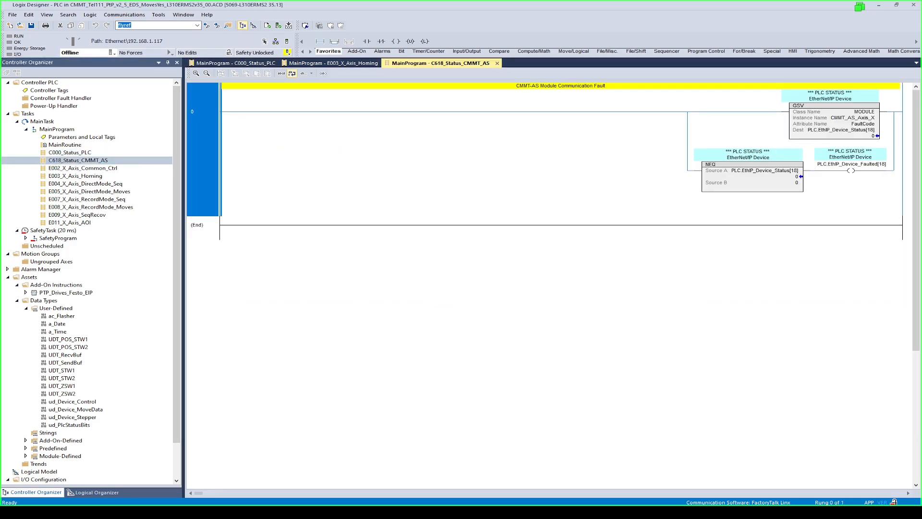
{"action": "right_click", "coordinate": [435, 63]}
{"action": "left_click", "coordinate": [470, 66]}
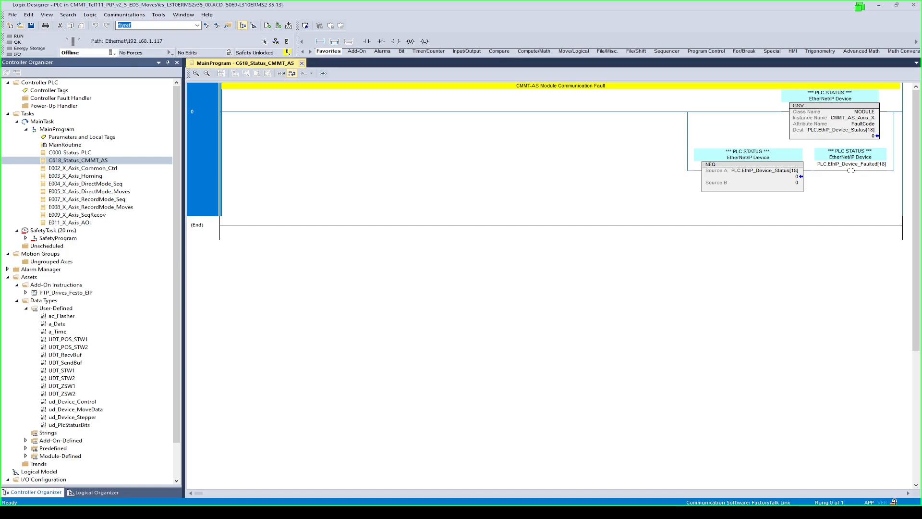
{"action": "left_click", "coordinate": [301, 63]}
{"action": "double_click", "coordinate": [83, 167]}
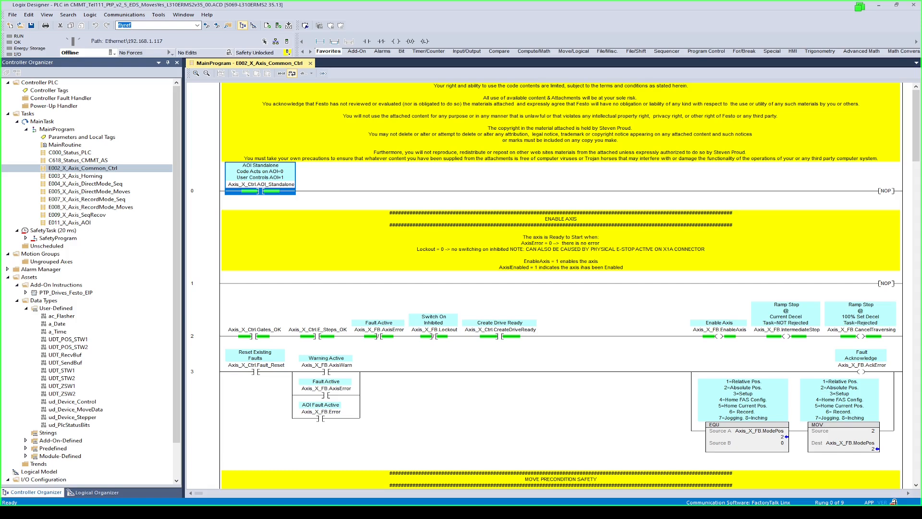
- Open E011_X_Axis_AOI and examine its ConfigEPos bits, the AOI block and the positioning status word rungs
{"action": "double_click", "coordinate": [70, 223]}
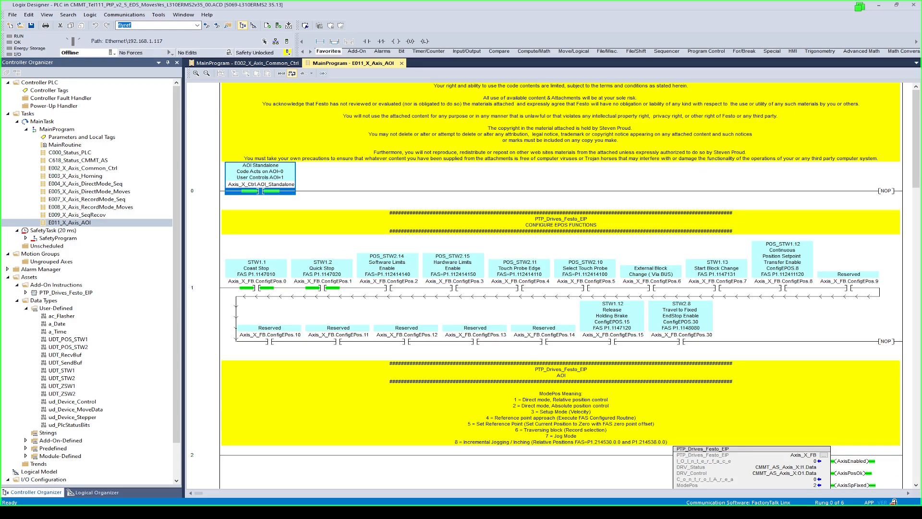
{"action": "left_click", "coordinate": [248, 287]}
{"action": "scroll", "coordinate": [560, 276], "scroll_direction": "down", "scroll_amount": 4}
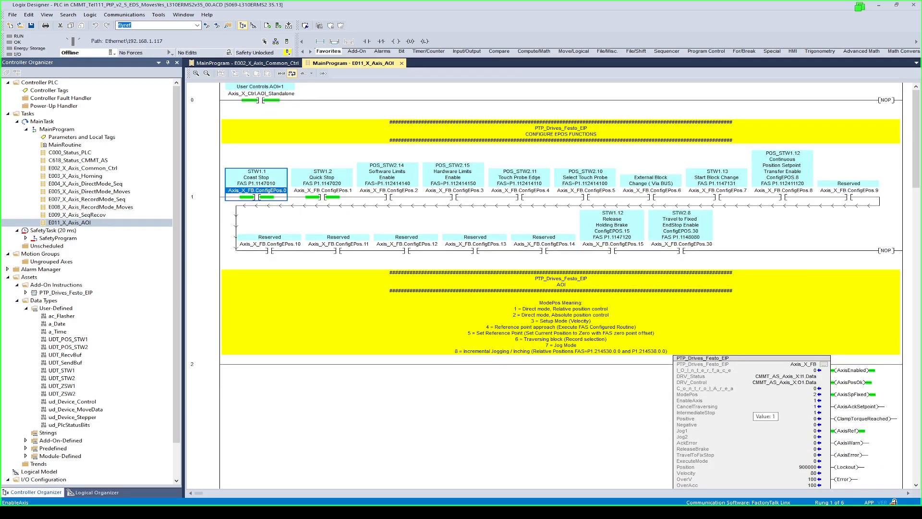
{"action": "key", "text": "Down"}
{"action": "key", "text": "Down"}
{"action": "key", "text": "Down"}
{"action": "key", "text": "Down"}
{"action": "key", "text": "Down"}
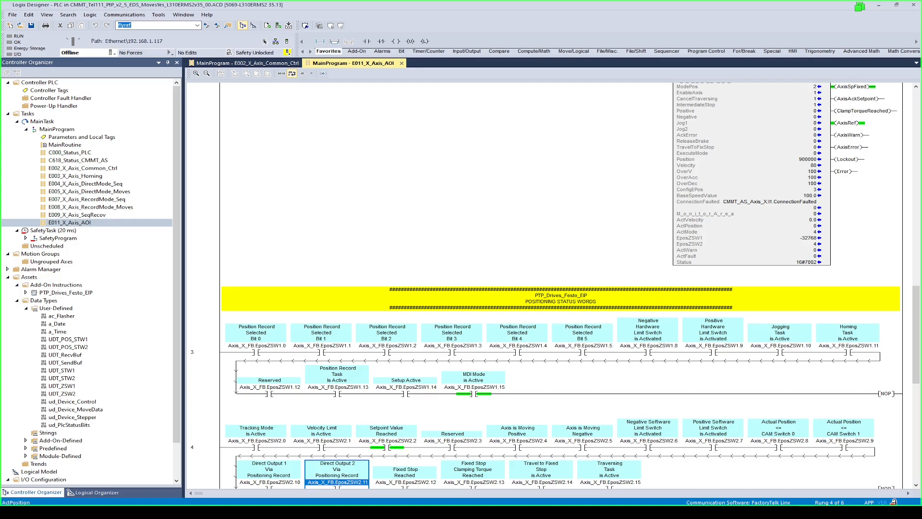
- Review the ModePos meanings and the AOI's Jog1 parameter in E011_X_Axis_AOI, and highlight the AOI_Standalone contact in rung 0
{"action": "scroll", "coordinate": [561, 283], "scroll_direction": "up", "scroll_amount": 6}
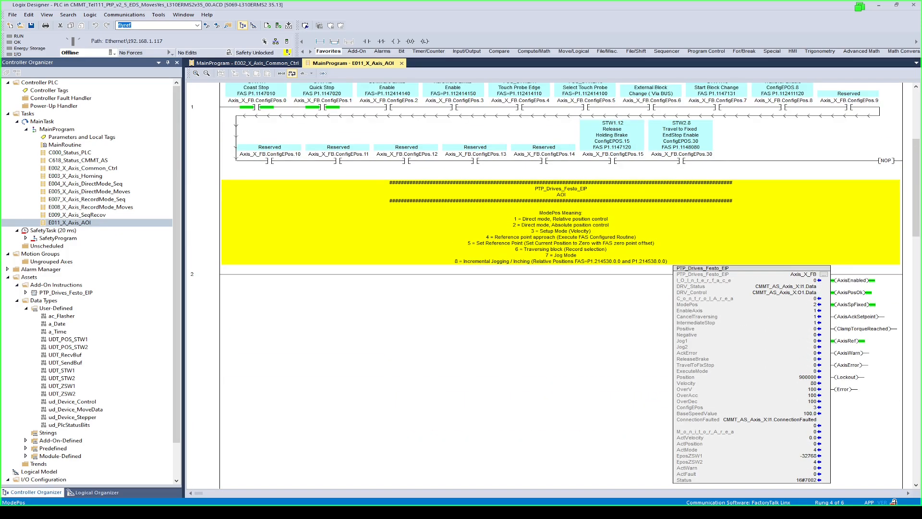
{"action": "scroll", "coordinate": [560, 283], "scroll_direction": "up", "scroll_amount": 2}
{"action": "left_click", "coordinate": [768, 377]}
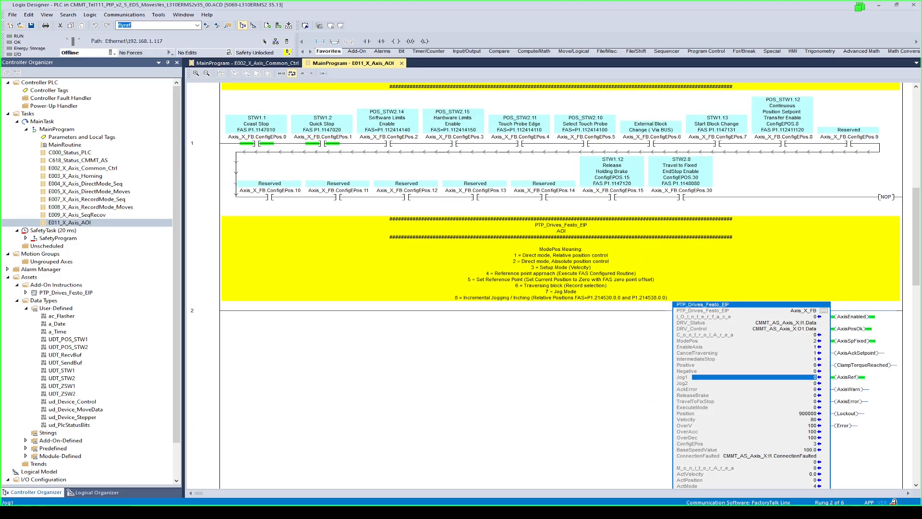
{"action": "scroll", "coordinate": [561, 283], "scroll_direction": "up", "scroll_amount": 5}
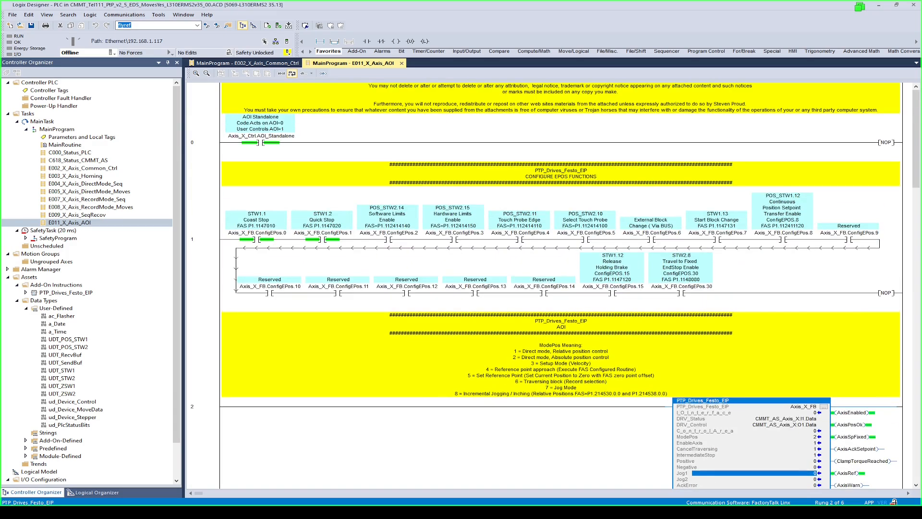
{"action": "left_click", "coordinate": [255, 140]}
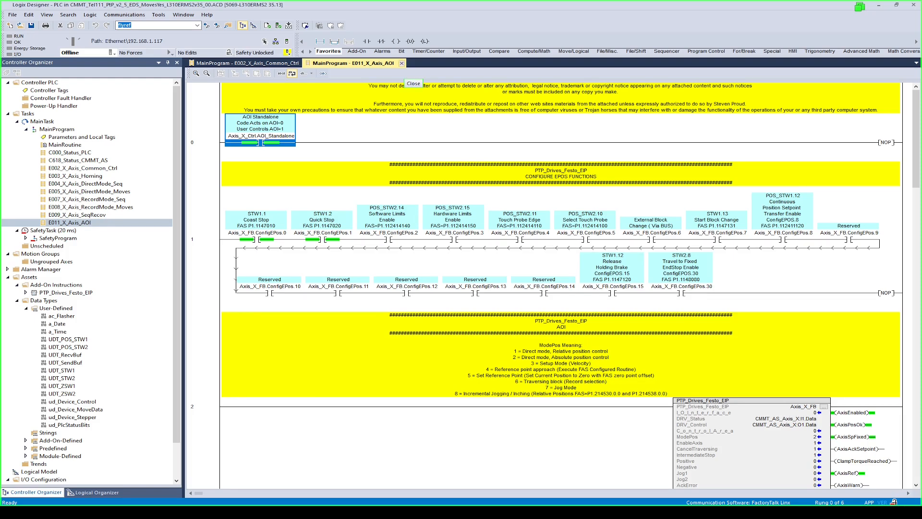
- Close E011_X_Axis_AOI and examine the Enable Axis rung in E002_X_Axis_Common_Ctrl, from the E_Stops_OK contact through the CancelTraversing output
{"action": "left_click", "coordinate": [401, 62]}
{"action": "key", "text": "Down"}
{"action": "key", "text": "Down"}
{"action": "key", "text": "Right"}
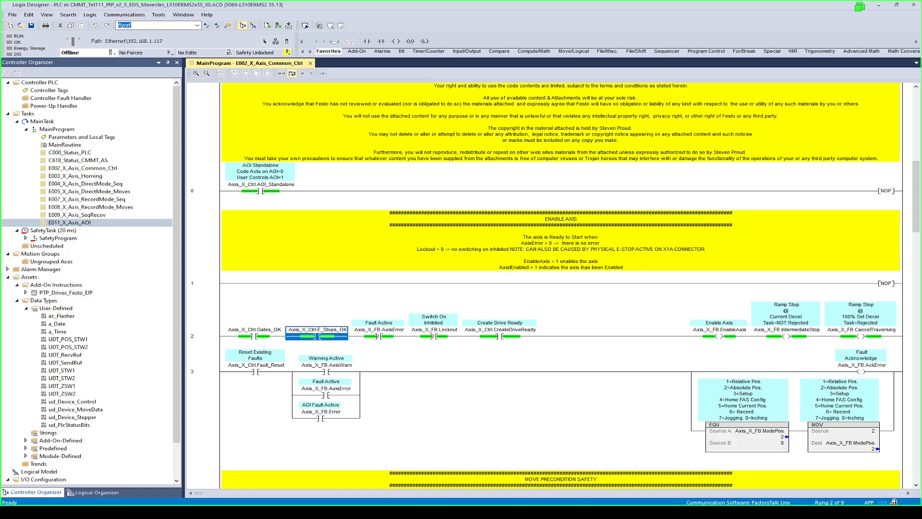
{"action": "left_click", "coordinate": [434, 331]}
{"action": "key", "text": "Right"}
{"action": "key", "text": "Left"}
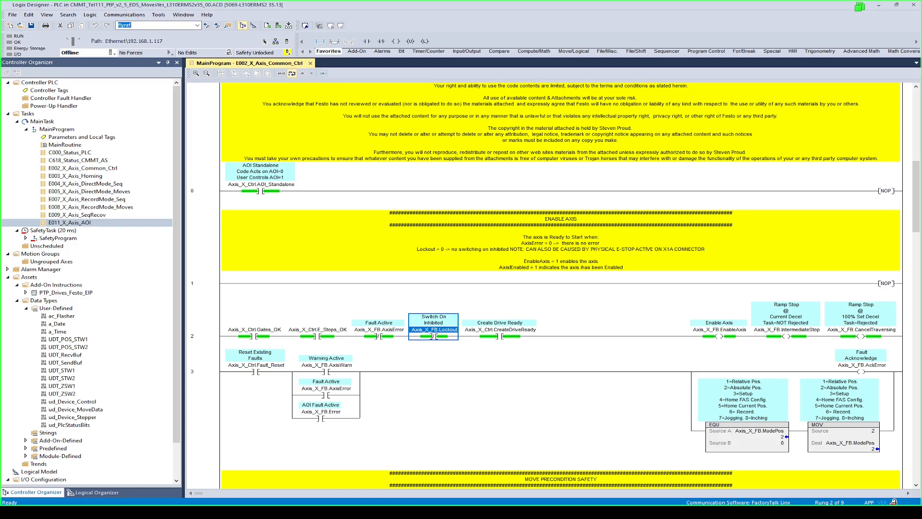
{"action": "key", "text": "Right"}
{"action": "key", "text": "Right"}
{"action": "key", "text": "Right"}
{"action": "key", "text": "Right"}
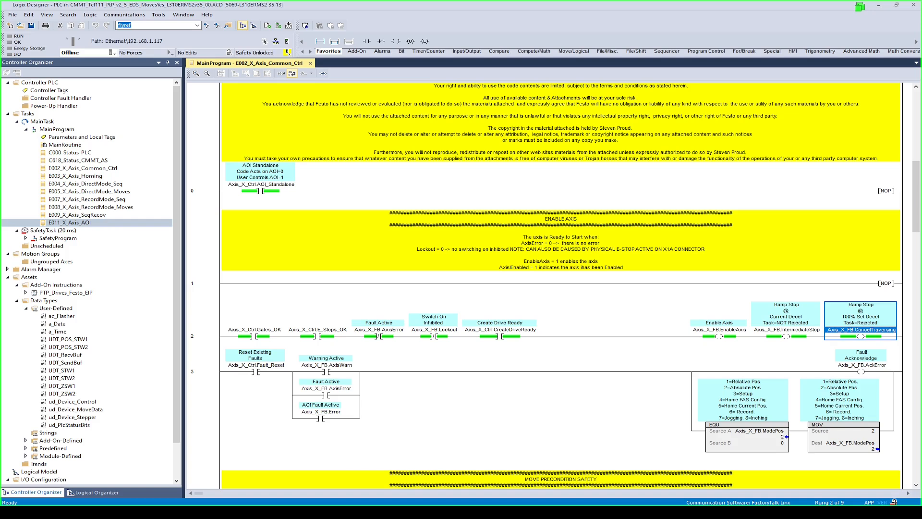
- Examine the fault reset rung, going through the Fault_Reset contact and the parallel AxisWarn, AxisError and AOI Error branches
{"action": "key", "text": "Down"}
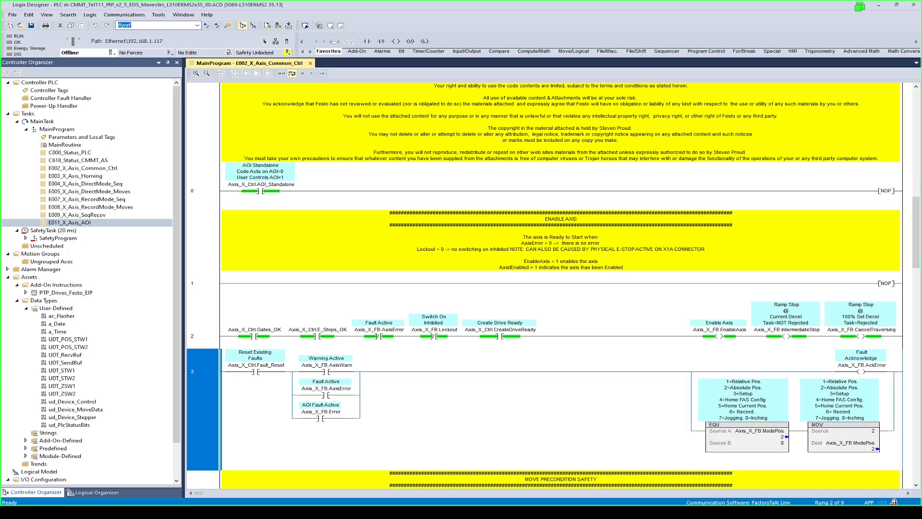
{"action": "key", "text": "Right"}
{"action": "key", "text": "Down"}
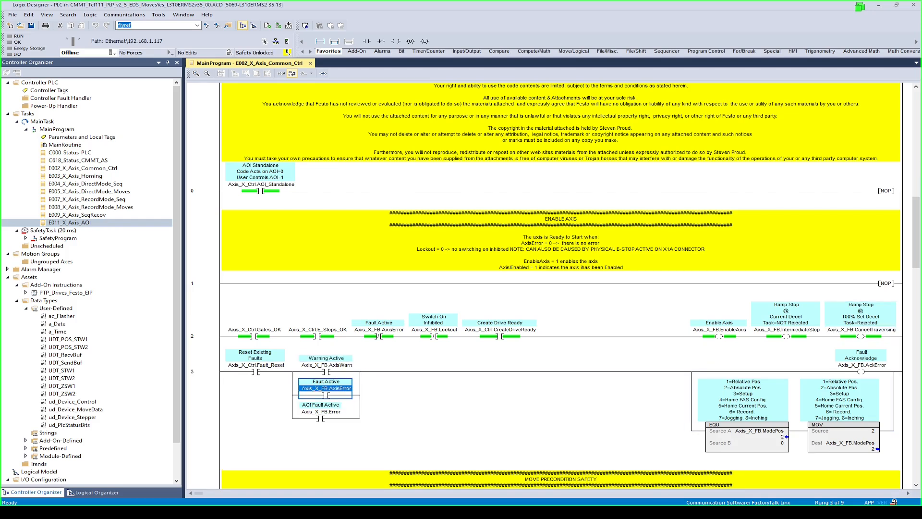
{"action": "key", "text": "Down"}
{"action": "key", "text": "Up"}
{"action": "left_click", "coordinate": [255, 361]}
{"action": "key", "text": "Left"}
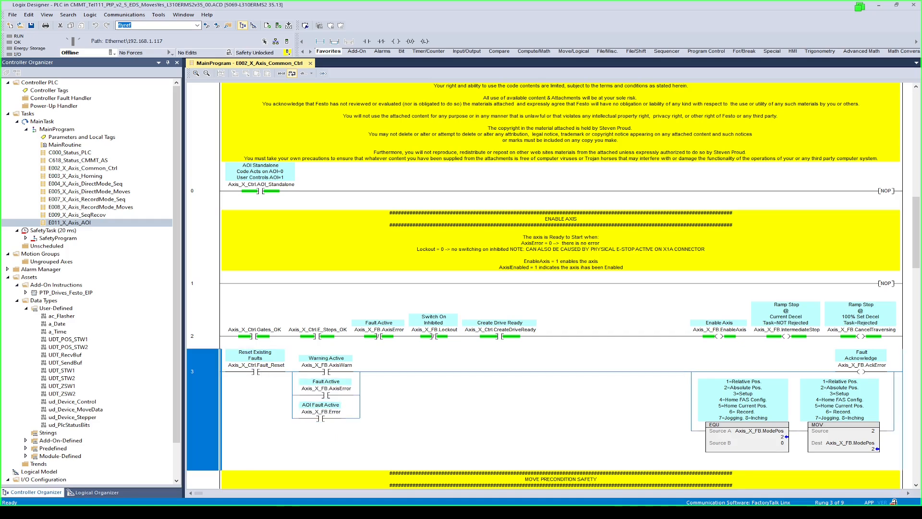
- Highlight the Axis_X_Ctrl.Safety output in the Move Precondition Safety rung, and open E005_X_Axis_DirectMode_Moves at the Execute Event/Move #1 rungs
{"action": "scroll", "coordinate": [552, 288], "scroll_direction": "down", "scroll_amount": 5}
{"action": "left_click", "coordinate": [872, 329]}
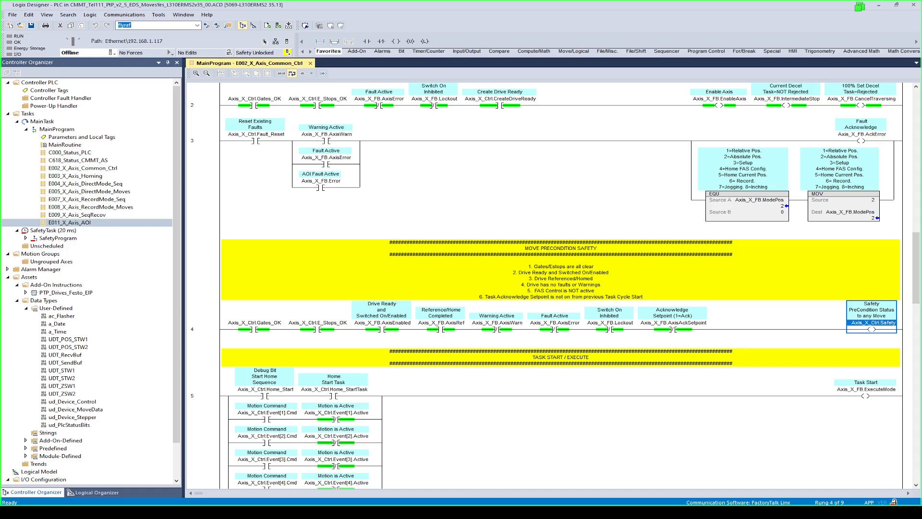
{"action": "left_click", "coordinate": [89, 191]}
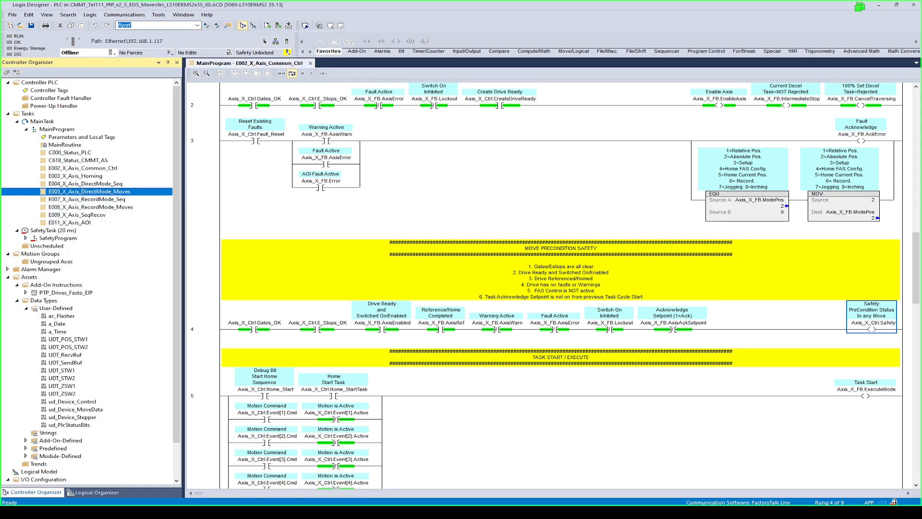
{"action": "key", "text": "Return"}
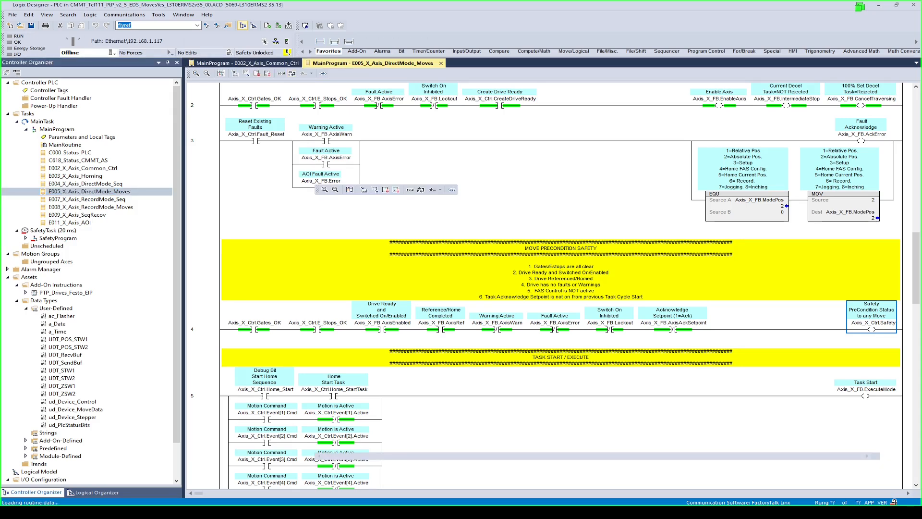
{"action": "scroll", "coordinate": [562, 288], "scroll_direction": "down", "scroll_amount": 10}
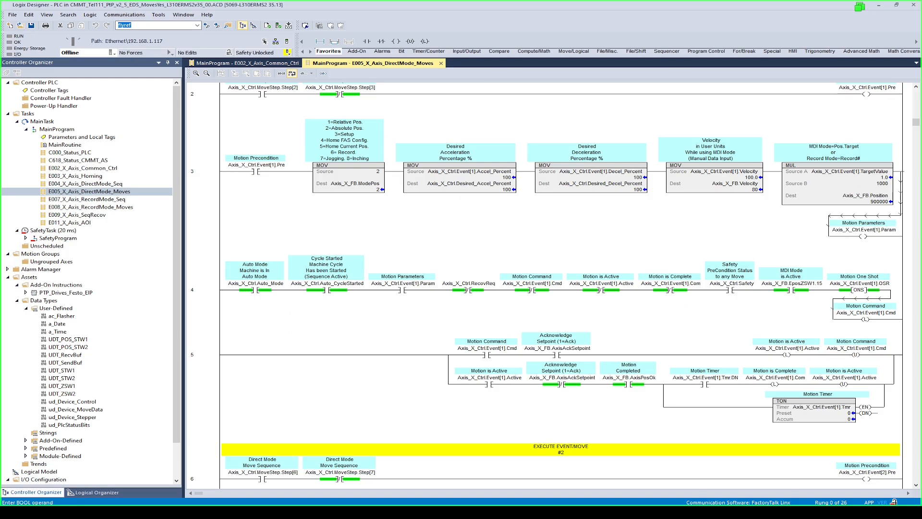
{"action": "scroll", "coordinate": [562, 288], "scroll_direction": "up", "scroll_amount": 3}
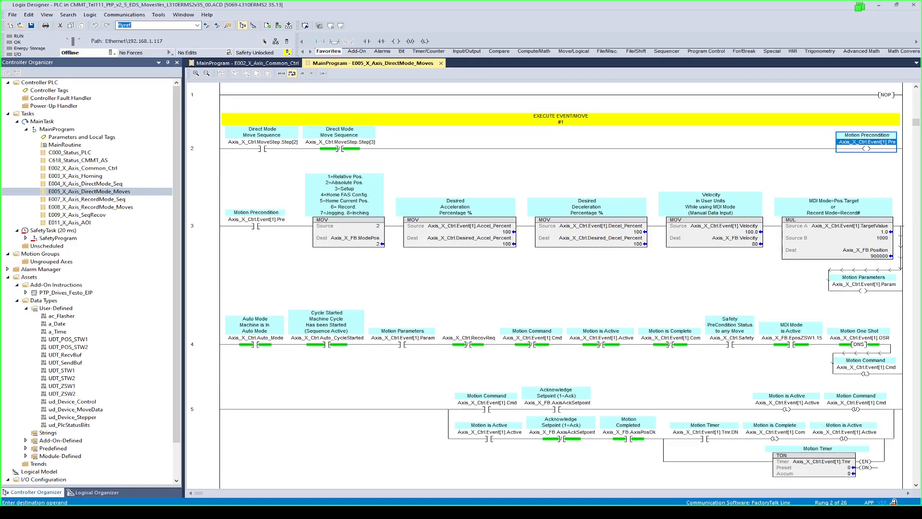
- Trace the Event[1] motion logic through its Param, Cmd, Active and Com outputs, and highlight the Axis_X_Ctrl.Safety contact in rung 4
{"action": "left_click", "coordinate": [864, 284]}
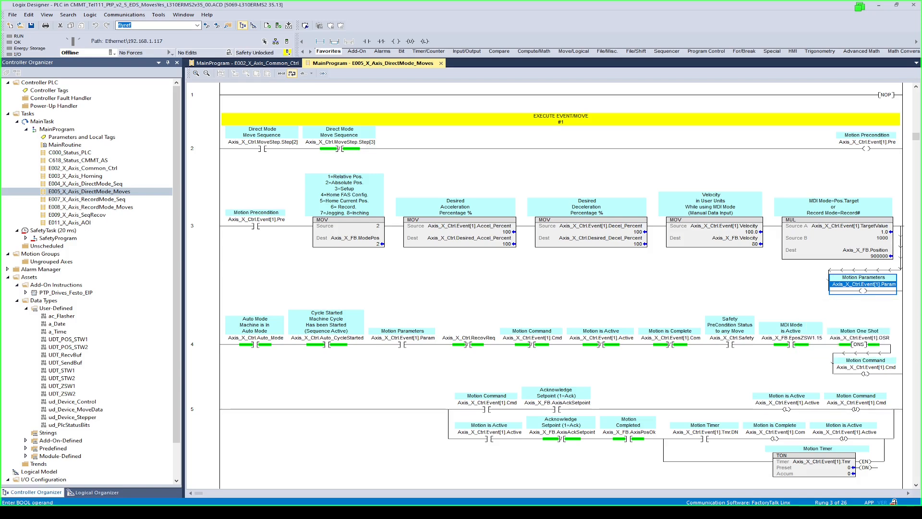
{"action": "left_click", "coordinate": [865, 367]}
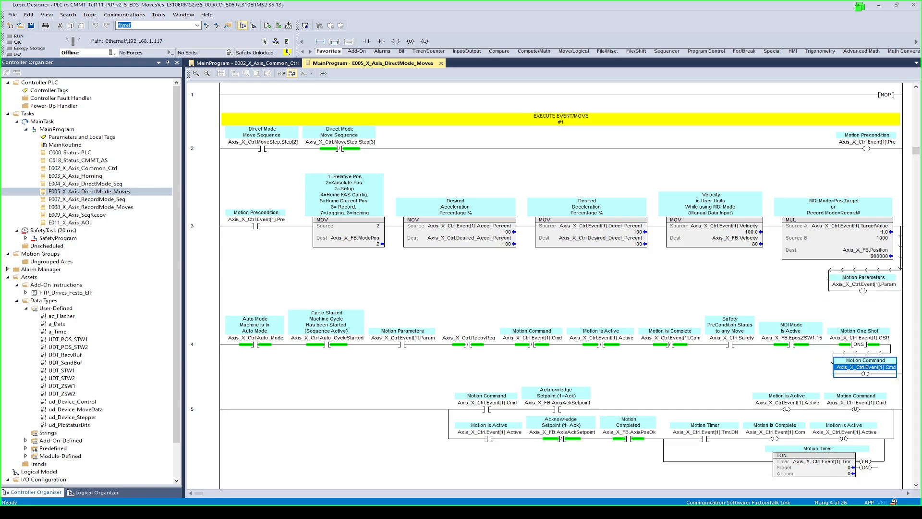
{"action": "left_click", "coordinate": [787, 403]}
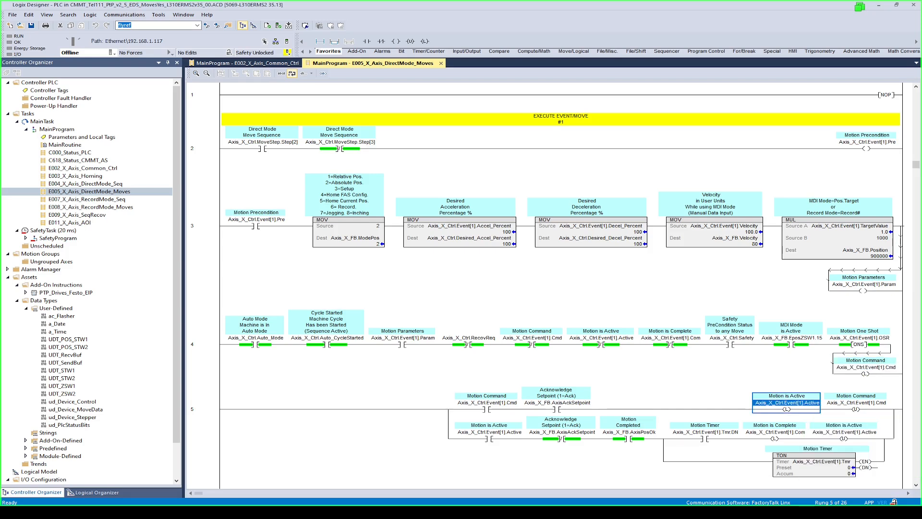
{"action": "left_click", "coordinate": [775, 432]}
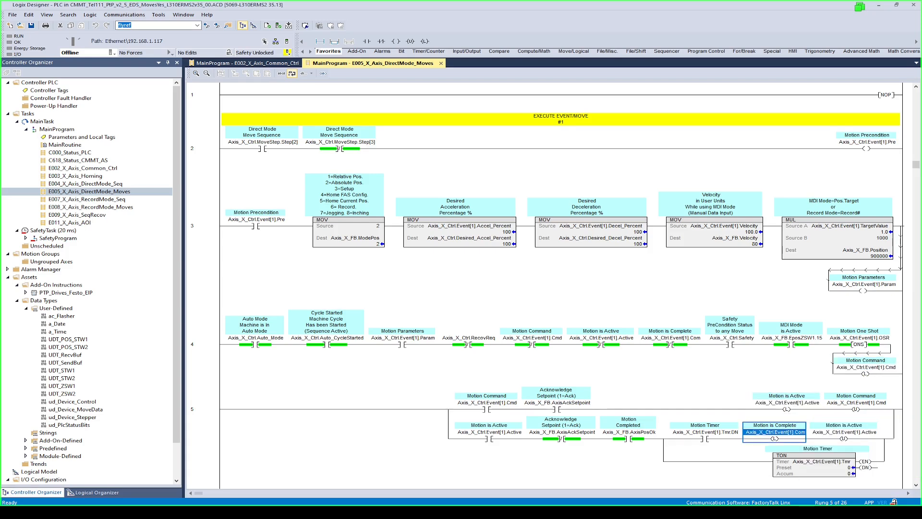
{"action": "left_click", "coordinate": [866, 367]}
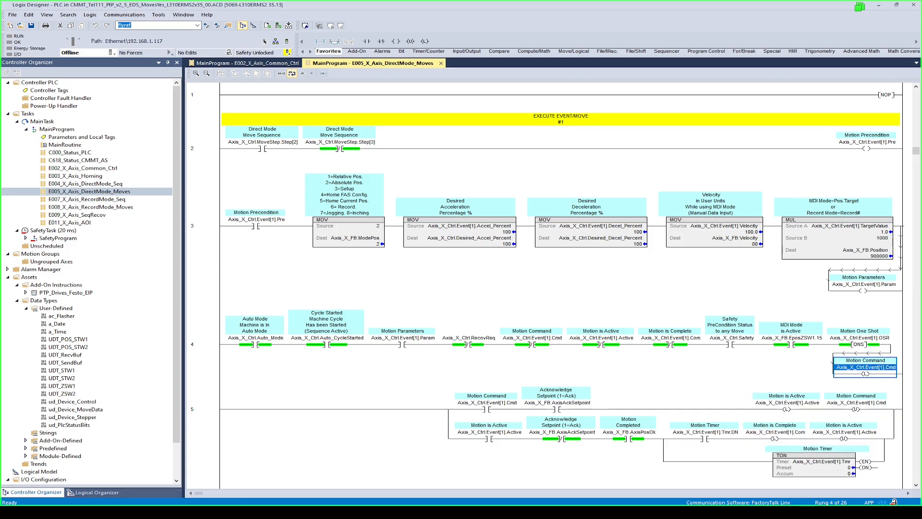
{"action": "left_click", "coordinate": [731, 338]}
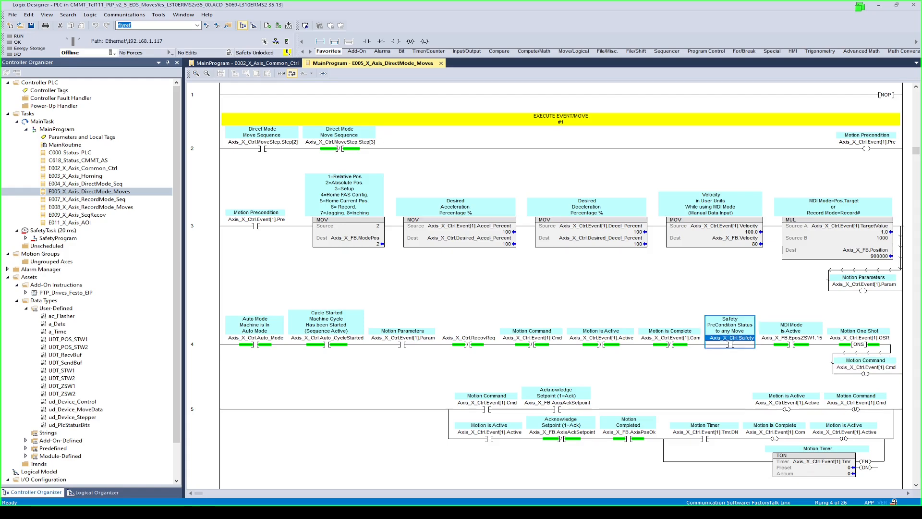
- Go back to the Safety output in E002_X_Axis_Common_Ctrl and examine its enabled, homed, warning, lockout, setpoint acknowledge, gate and E-stop conditions
{"action": "key", "text": "ctrl+e"}
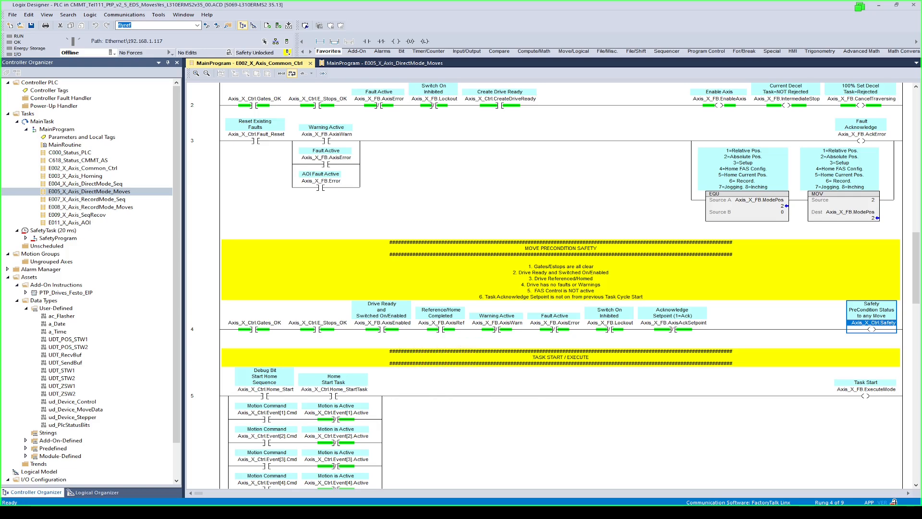
{"action": "left_click", "coordinate": [382, 328]}
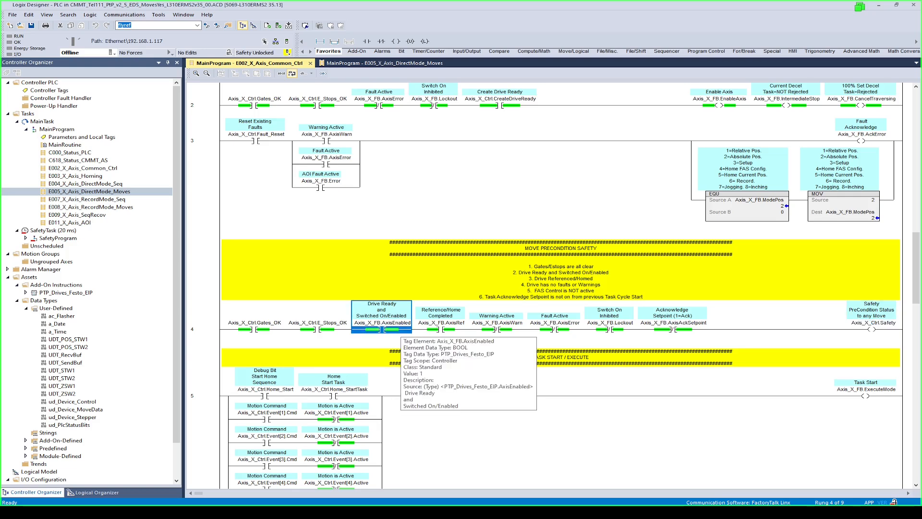
{"action": "left_click", "coordinate": [440, 328]}
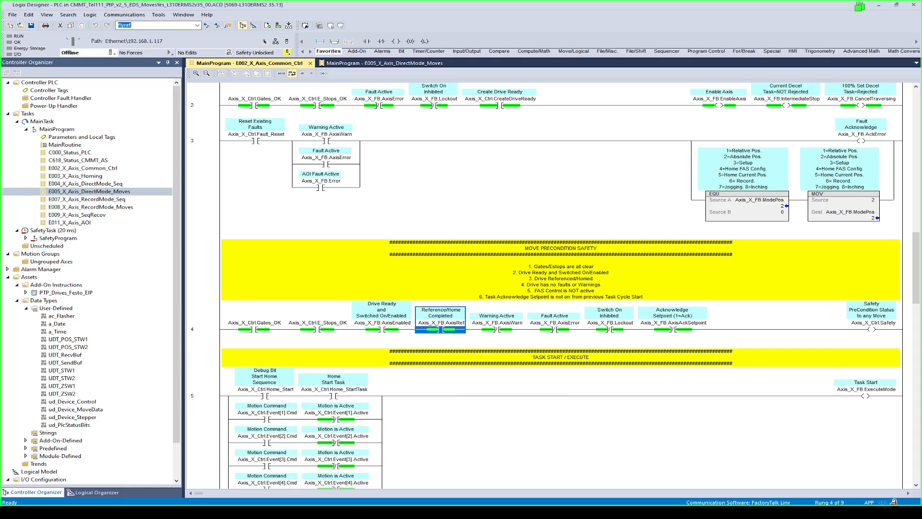
{"action": "left_click", "coordinate": [496, 328]}
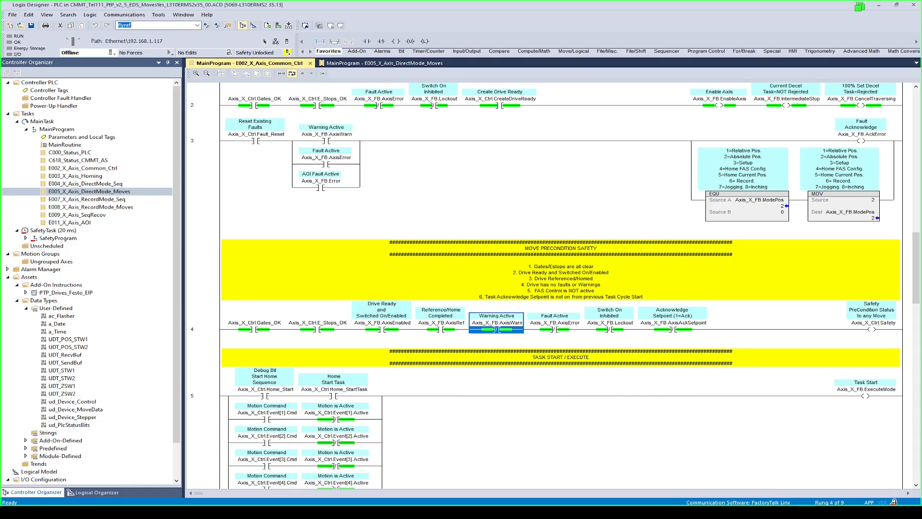
{"action": "left_click", "coordinate": [609, 329]}
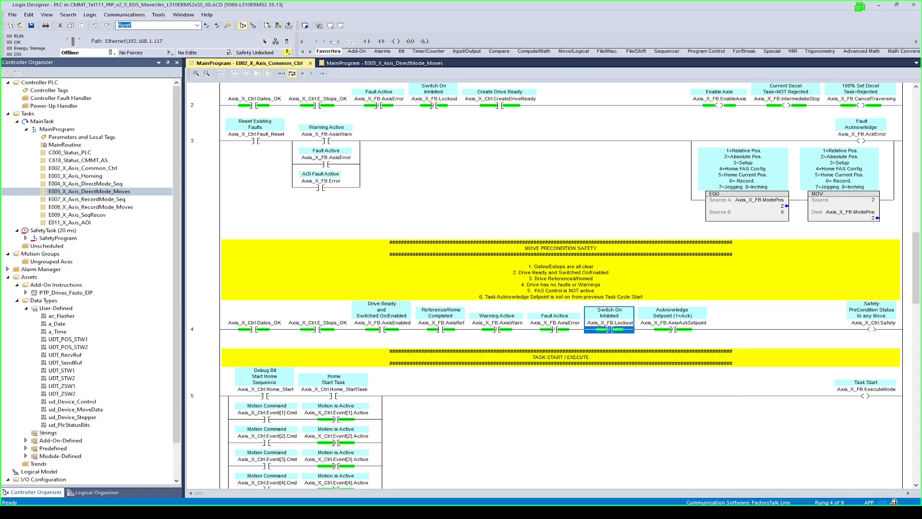
{"action": "left_click", "coordinate": [672, 329]}
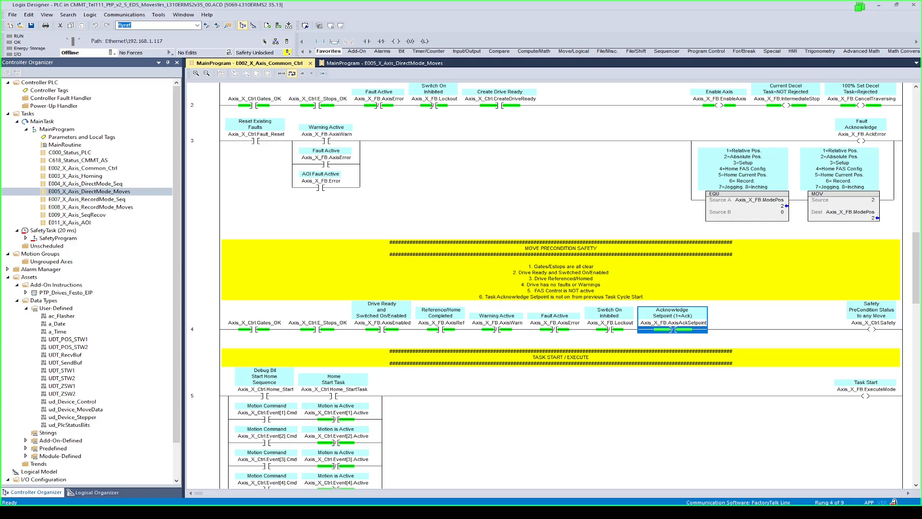
{"action": "left_click", "coordinate": [317, 328]}
{"action": "left_click", "coordinate": [254, 329]}
{"action": "left_click", "coordinate": [316, 329]}
- Examine the Task Start/Execute rung's ExecuteMode output and the Actual Position Scaling DIV block's Source B and Current_Position destination
{"action": "key", "text": "Down"}
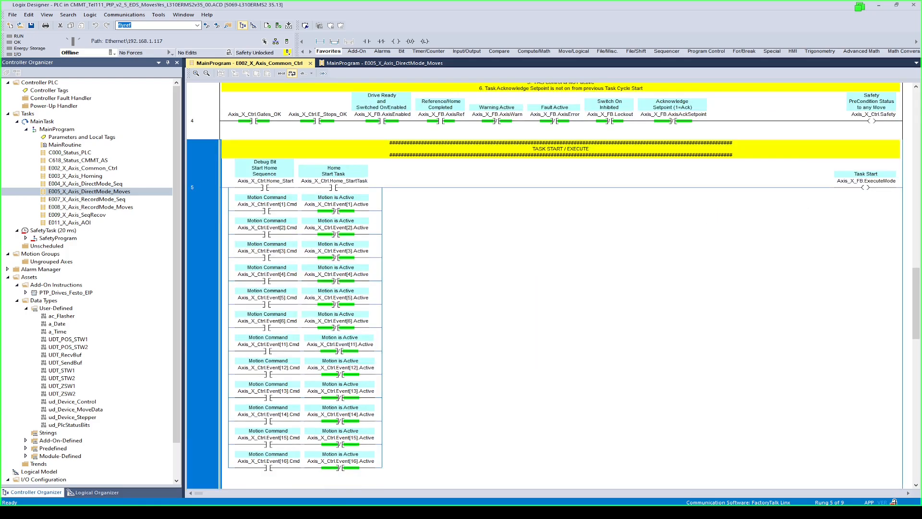
{"action": "left_click", "coordinate": [865, 182]}
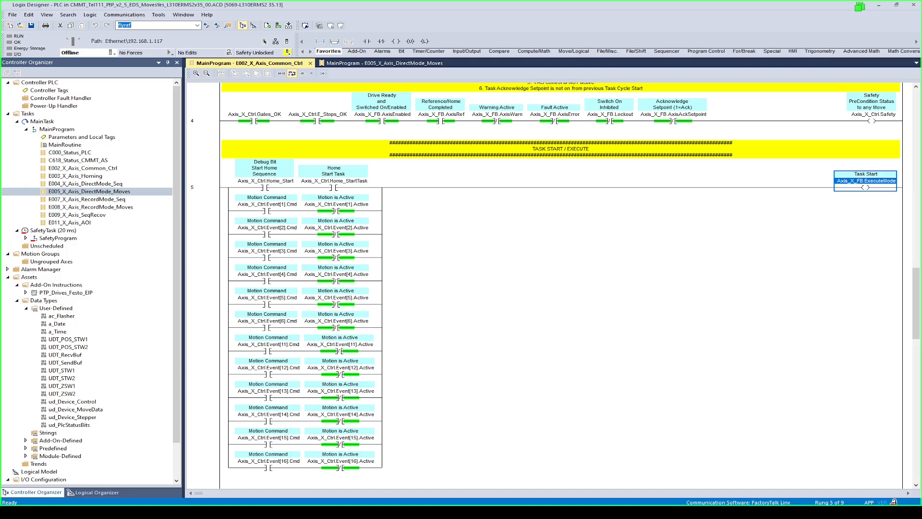
{"action": "scroll", "coordinate": [561, 285], "scroll_direction": "down", "scroll_amount": 5}
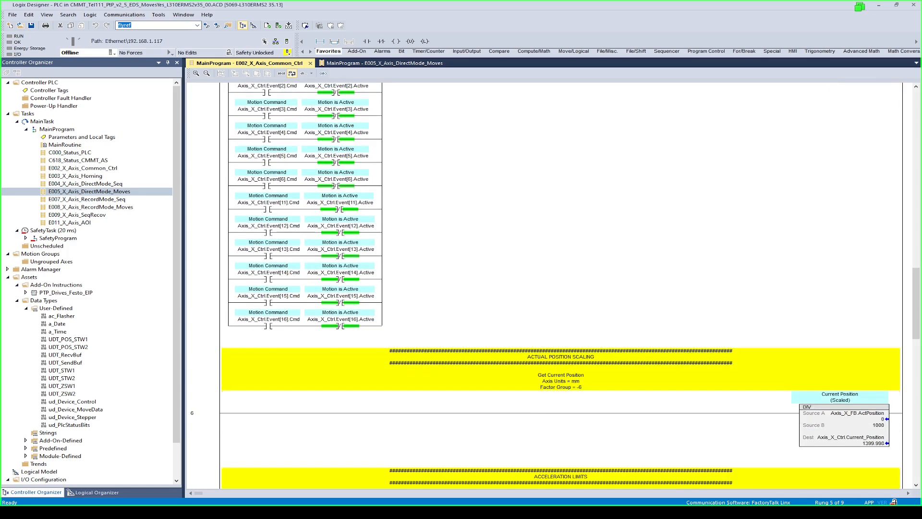
{"action": "left_click", "coordinate": [857, 422]}
{"action": "left_click", "coordinate": [879, 407]}
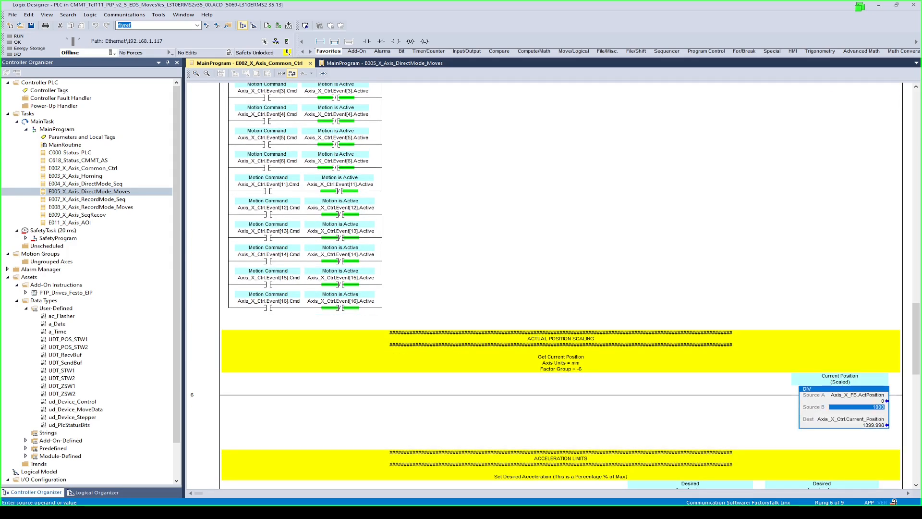
{"action": "left_click", "coordinate": [872, 425]}
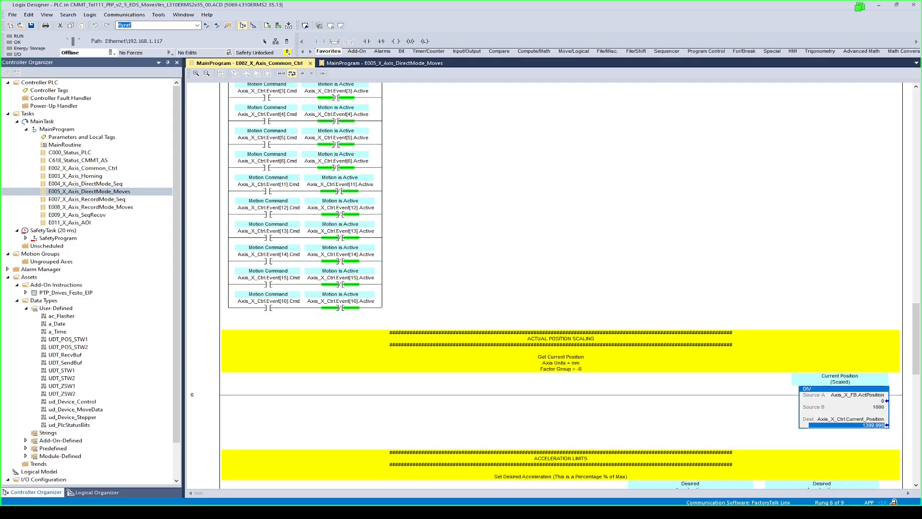
- Examine the Acceleration Limits rung, highlighting the LES comparison on Desired_Accel_Percent and the MOV destination Axis_X_FB.OverAcc
{"action": "scroll", "coordinate": [560, 285], "scroll_direction": "down", "scroll_amount": 5}
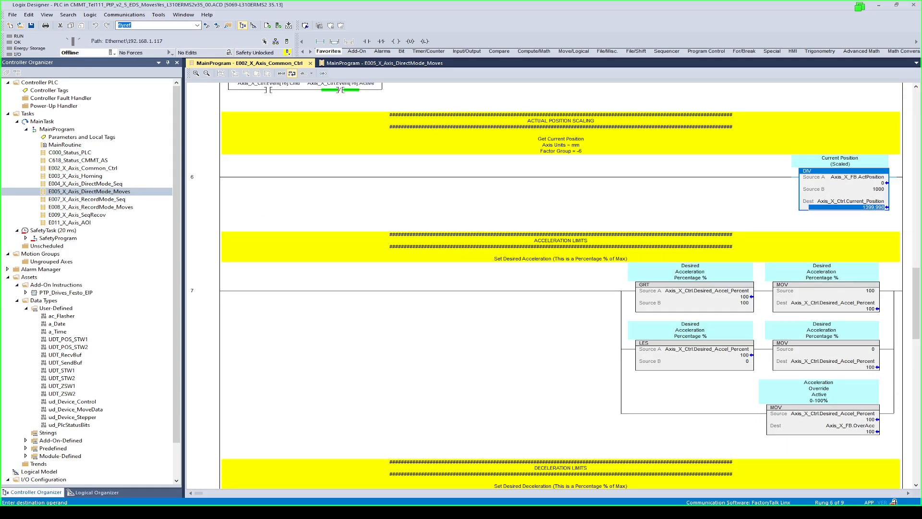
{"action": "left_click", "coordinate": [821, 349]}
{"action": "left_click", "coordinate": [707, 349]}
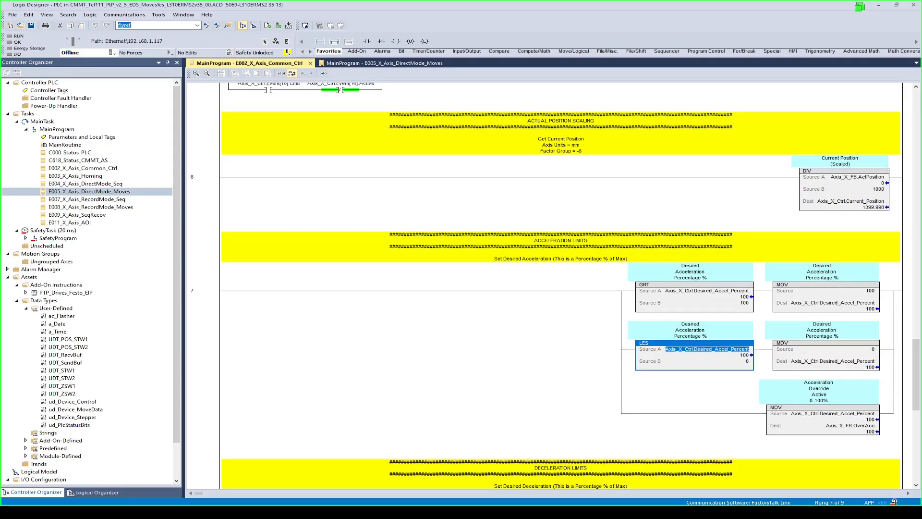
{"action": "left_click", "coordinate": [850, 425]}
{"action": "left_click", "coordinate": [850, 425]}
{"action": "key", "text": "Escape"}
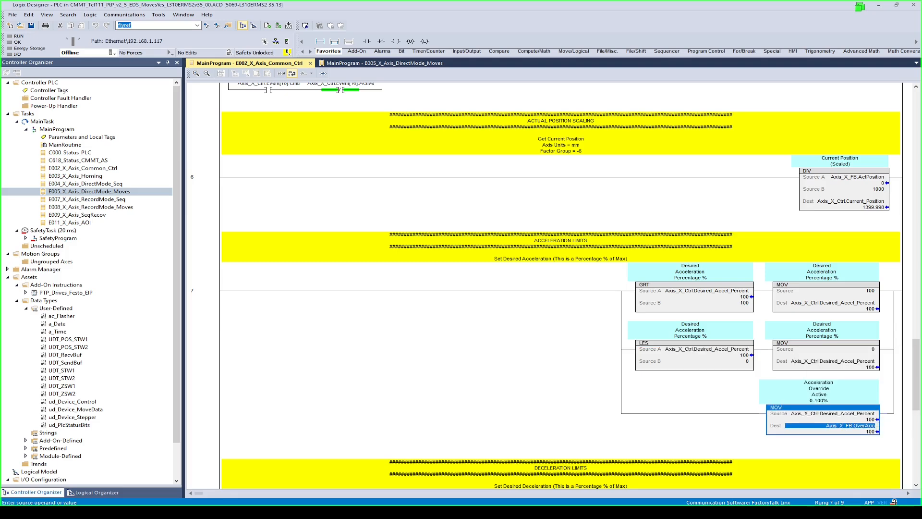
- Examine the Deceleration Limits rung, highlighting the destination of the MOV that writes 0 to Axis_X_Ctrl.Desired_Decel_Percent
{"action": "scroll", "coordinate": [561, 285], "scroll_direction": "down", "scroll_amount": 5}
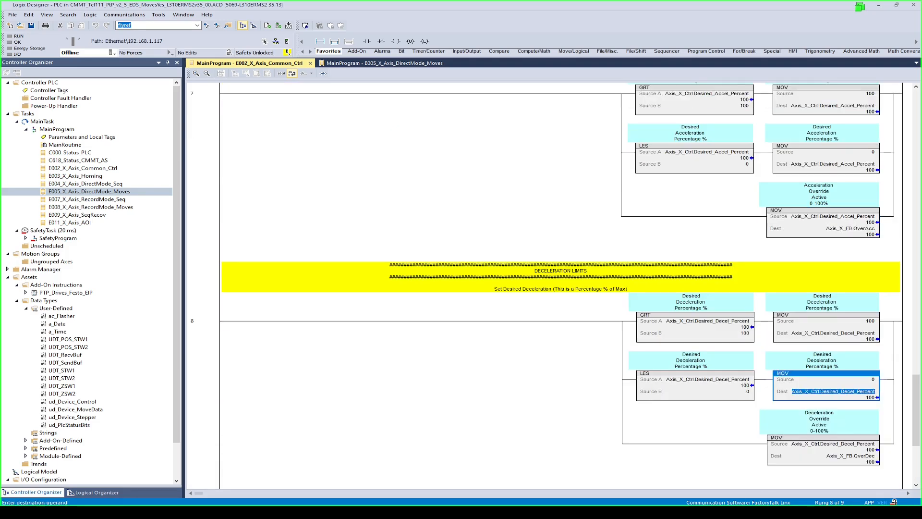
{"action": "left_click", "coordinate": [833, 391]}
{"action": "scroll", "coordinate": [561, 286], "scroll_direction": "down", "scroll_amount": 3}
- Open the E003_X_Axis_Homing routine and examine rung 1's Home_Start and Home_CurrentPos contacts, ModePos MOV blocks and Home_StartTask coil
{"action": "double_click", "coordinate": [76, 176]}
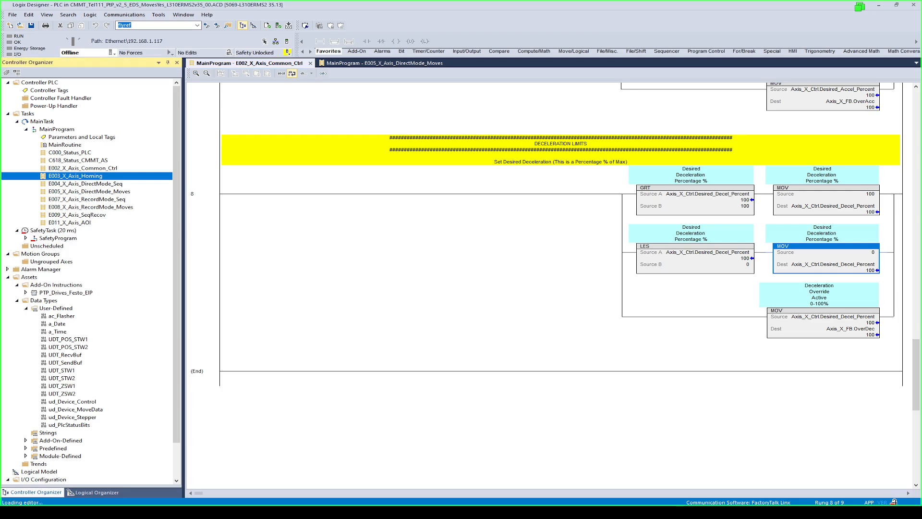
{"action": "scroll", "coordinate": [561, 285], "scroll_direction": "down", "scroll_amount": 3}
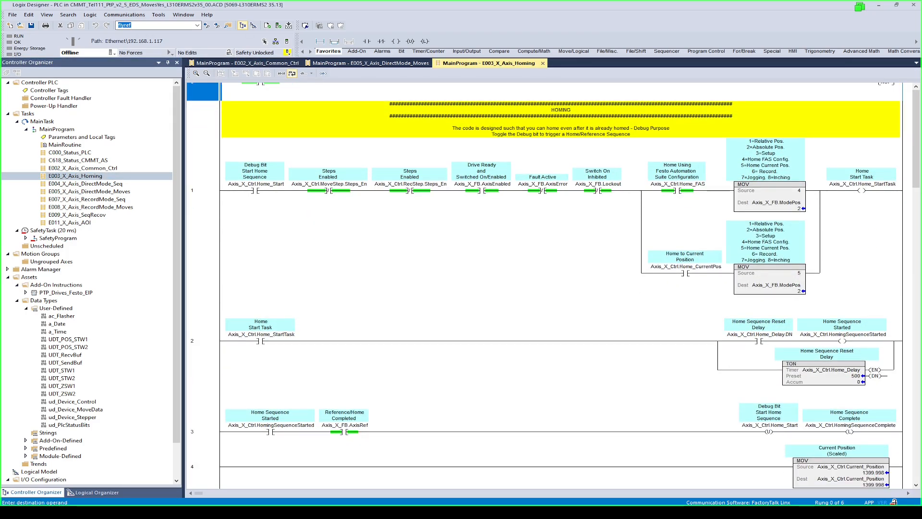
{"action": "left_click", "coordinate": [254, 190]}
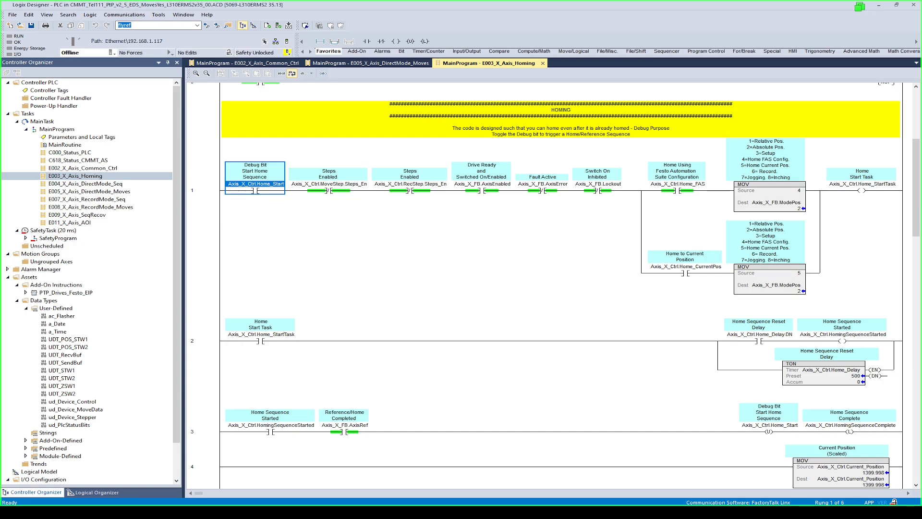
{"action": "double_click", "coordinate": [779, 191]}
{"action": "key", "text": "Return"}
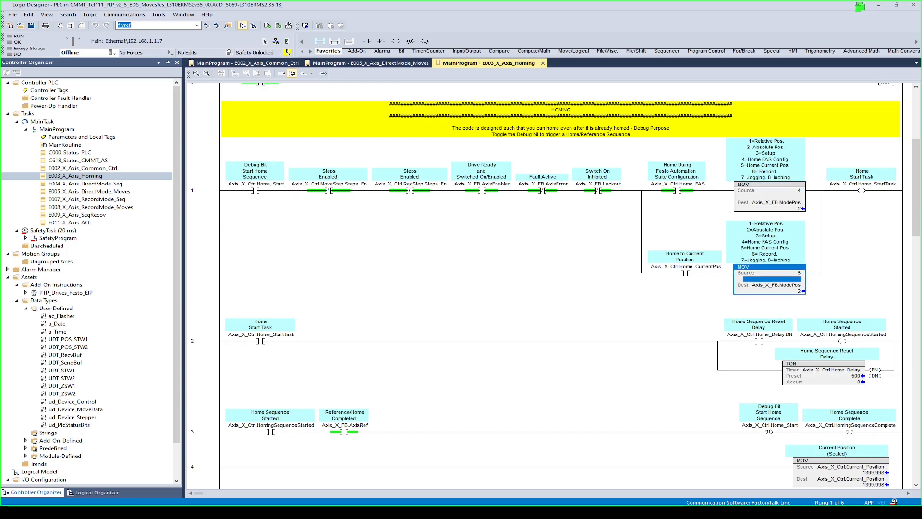
{"action": "left_click", "coordinate": [684, 270]}
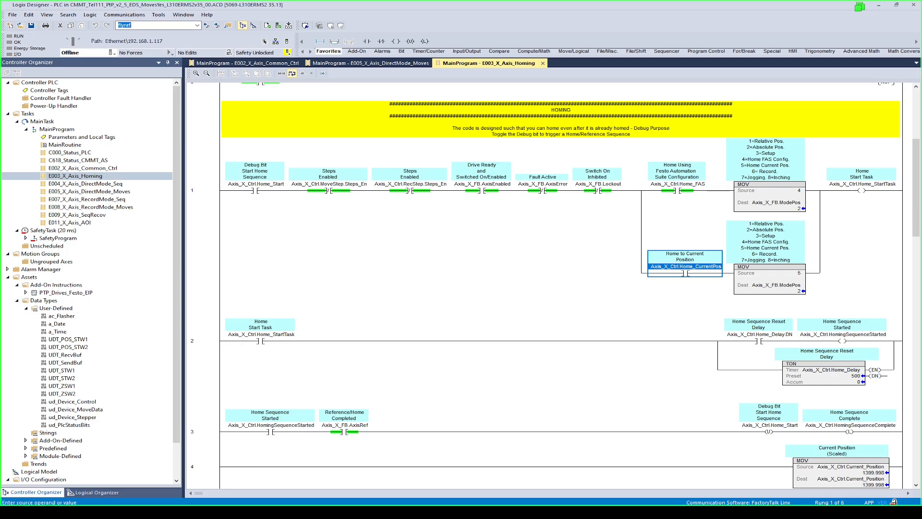
{"action": "left_click", "coordinate": [862, 190]}
- Examine the HomingSequenceStarted coil, the HomingSequenceComplete latch in rung 3 and the Home Required Monitor rung
{"action": "left_click", "coordinate": [841, 341]}
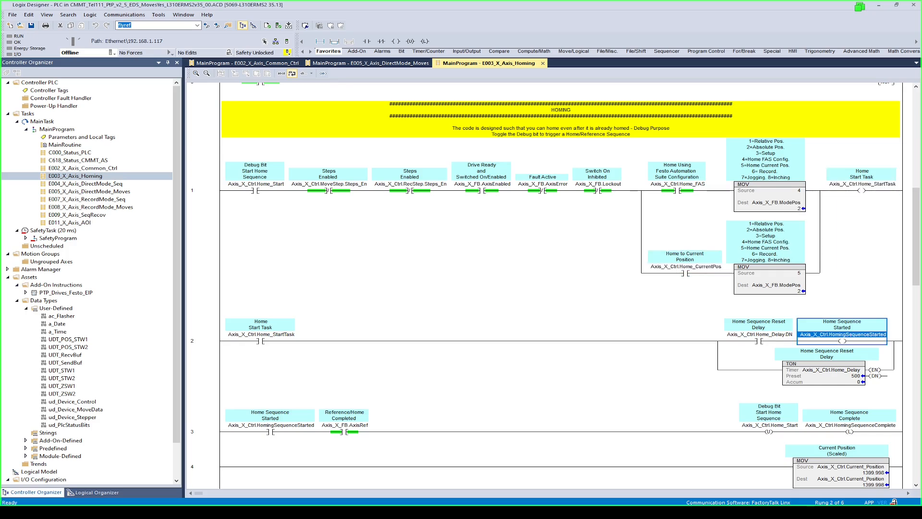
{"action": "scroll", "coordinate": [842, 341], "scroll_direction": "down", "scroll_amount": 1}
{"action": "key", "text": "Down"}
{"action": "key", "text": "Down"}
{"action": "key", "text": "Down"}
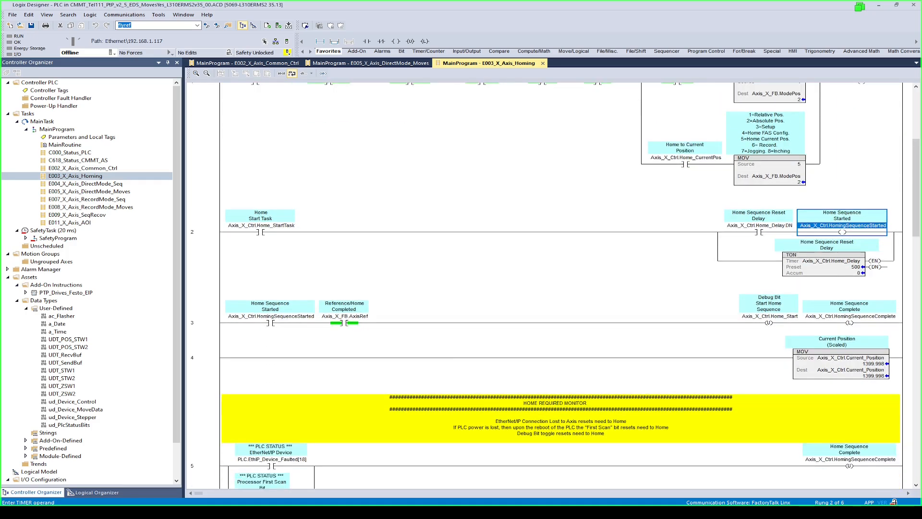
{"action": "key", "text": "Up"}
{"action": "key", "text": "Up"}
{"action": "key", "text": "Up"}
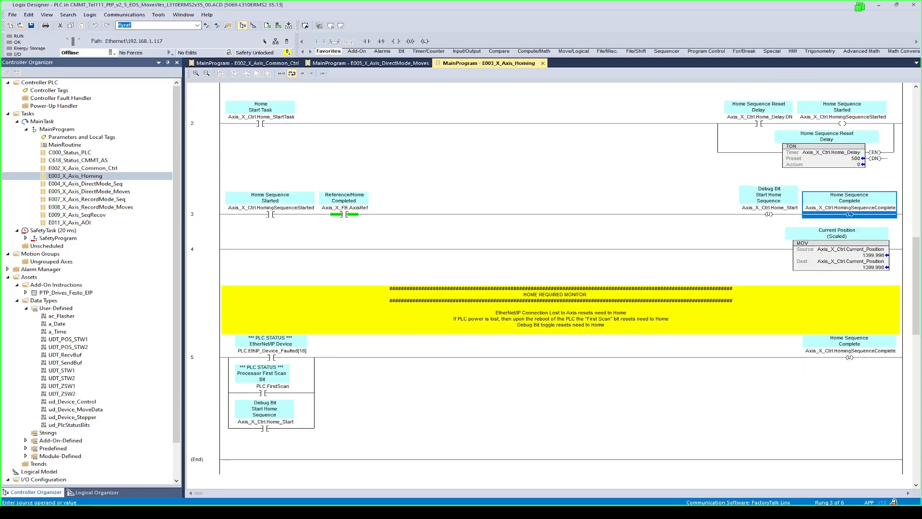
- Open the E004_X_Axis_DirectMode_Seq routine to view its sequence rungs, and select E005_X_Axis_DirectMode_Moves in the project tree
{"action": "double_click", "coordinate": [85, 184]}
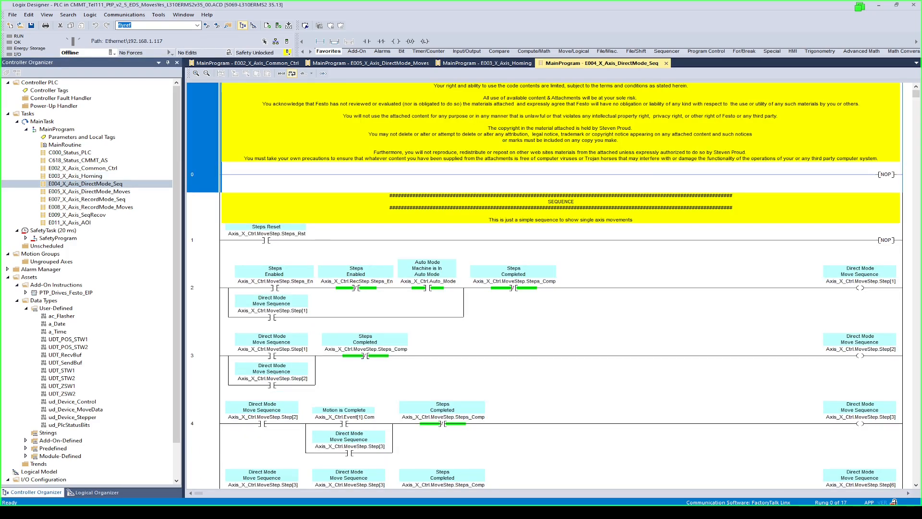
{"action": "left_click", "coordinate": [87, 192]}
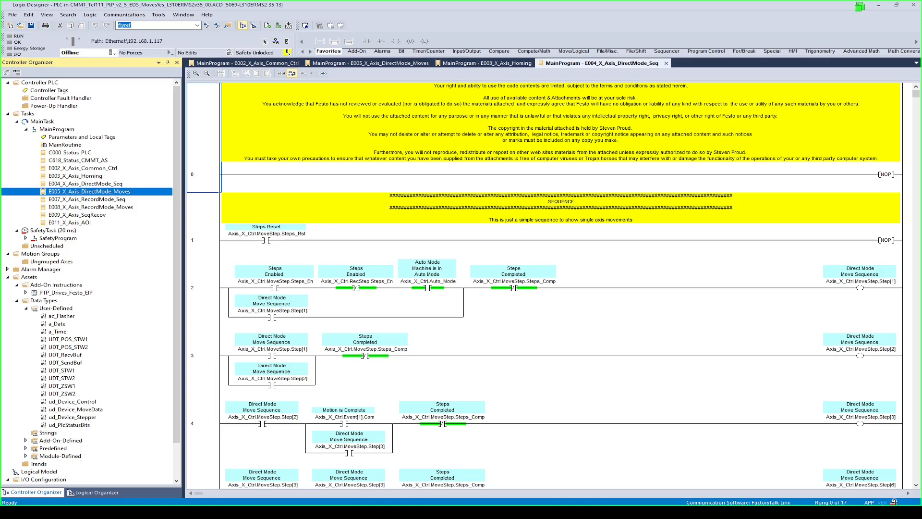
- Download the offline project to the controller and change the controller mode back to Remote Run
{"action": "left_click", "coordinate": [112, 52]}
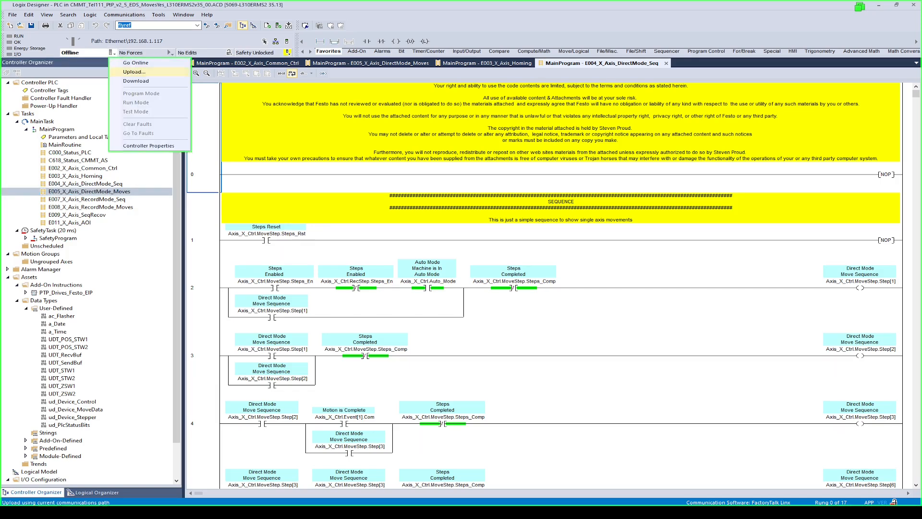
{"action": "key", "text": "Return"}
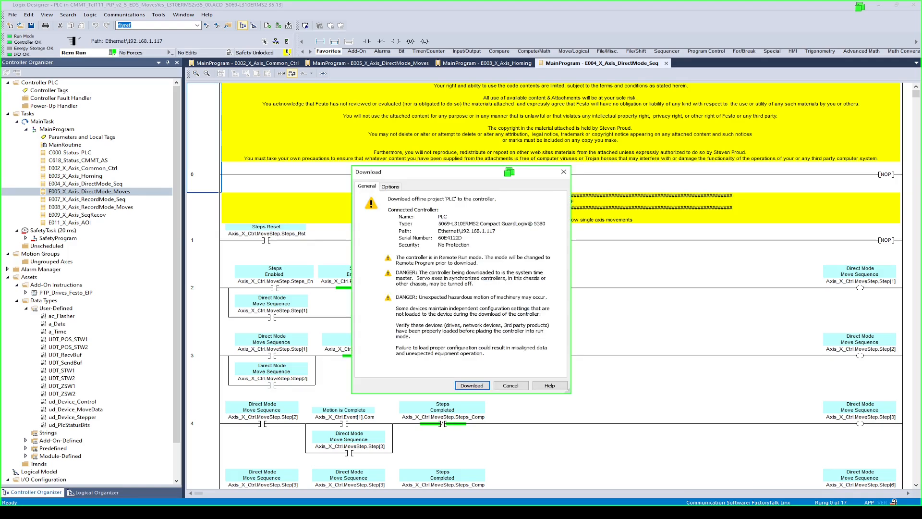
{"action": "key", "text": "Return"}
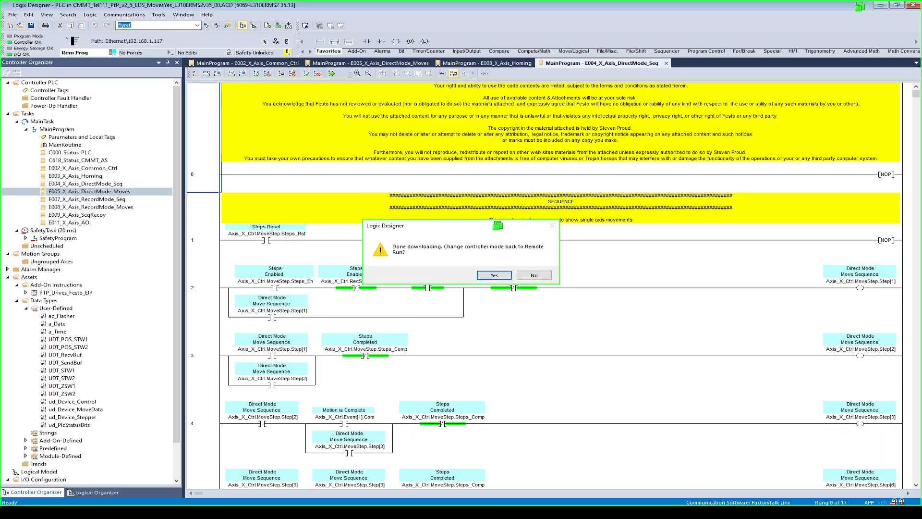
{"action": "key", "text": "Return"}
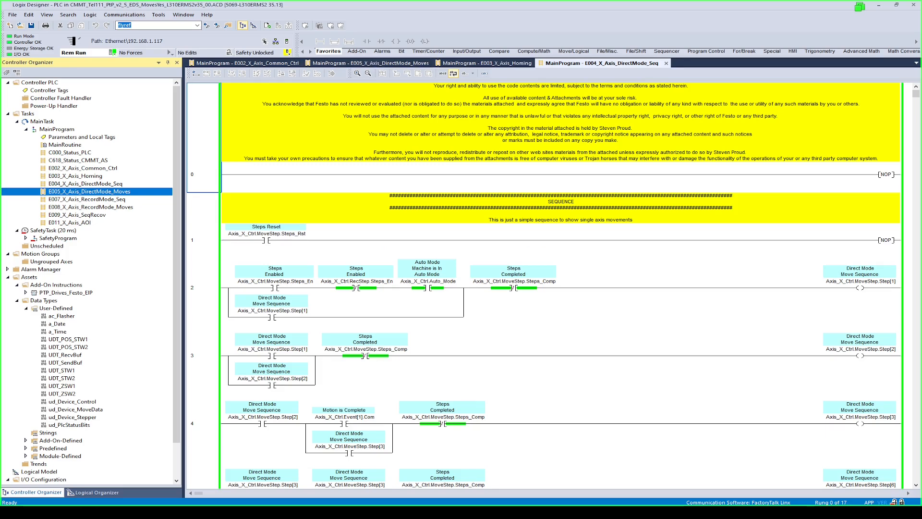
- Close every open routine except E002_X_Axis_Common_Ctrl and return to the AOI_Standalone contact in rung 0
{"action": "right_click", "coordinate": [278, 63]}
{"action": "left_click", "coordinate": [315, 65]}
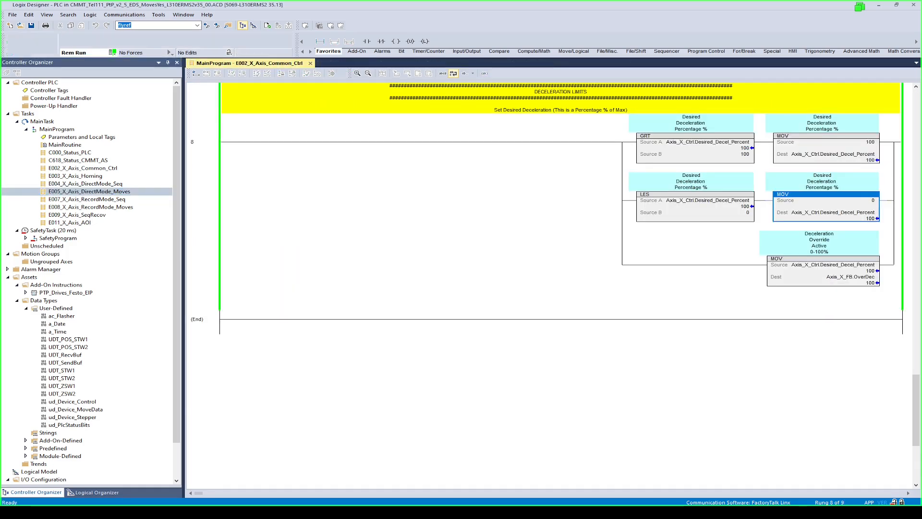
{"action": "left_click", "coordinate": [202, 192]}
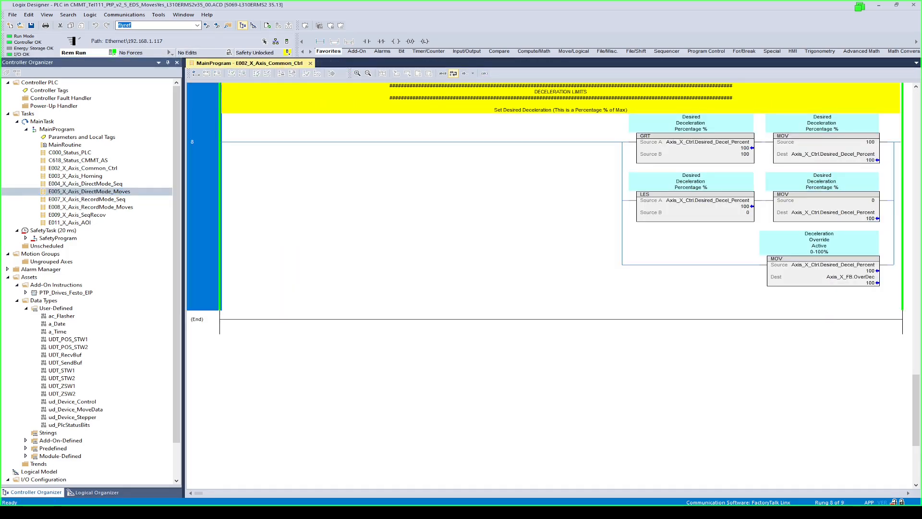
{"action": "key", "text": "ctrl+Home"}
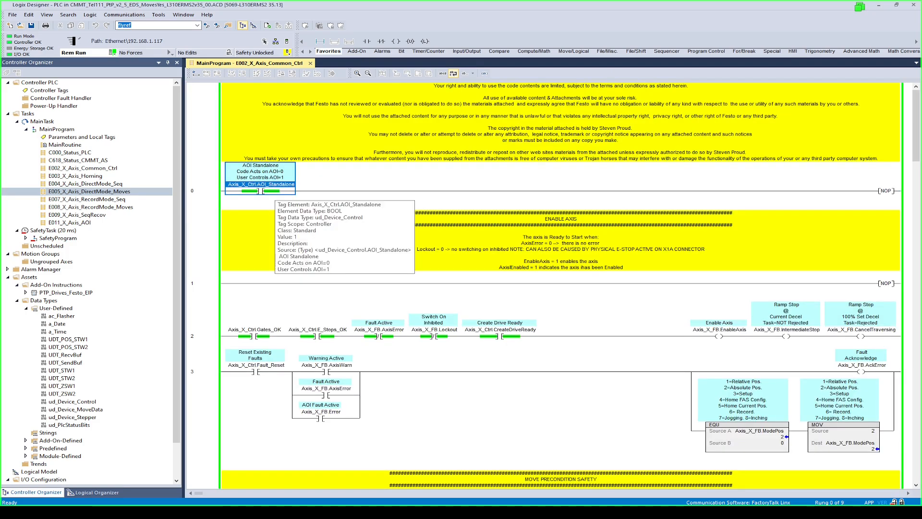
- Open the E011_X_Axis_AOI routine and set CancelTraversing and IntermediateStop to 1 on the Axis_X_FB block
{"action": "double_click", "coordinate": [70, 222]}
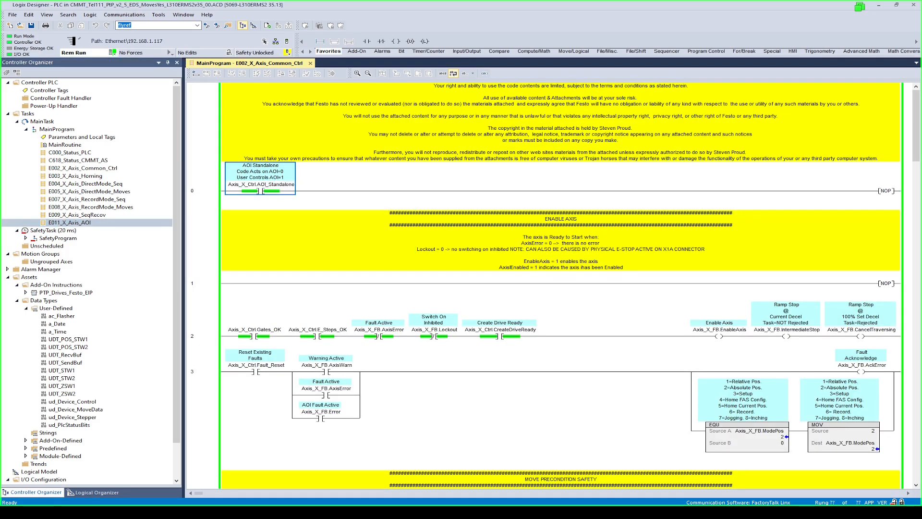
{"action": "scroll", "coordinate": [776, 347], "scroll_direction": "down", "scroll_amount": 3}
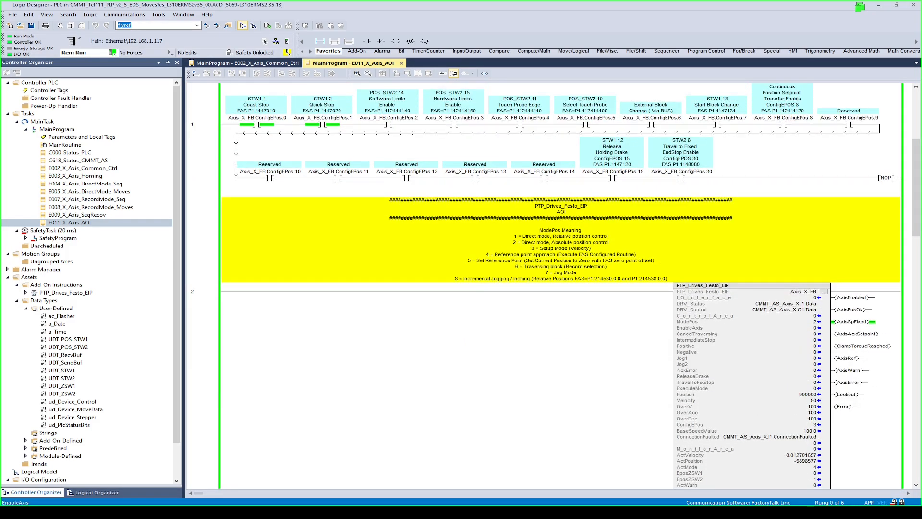
{"action": "left_click", "coordinate": [759, 328]}
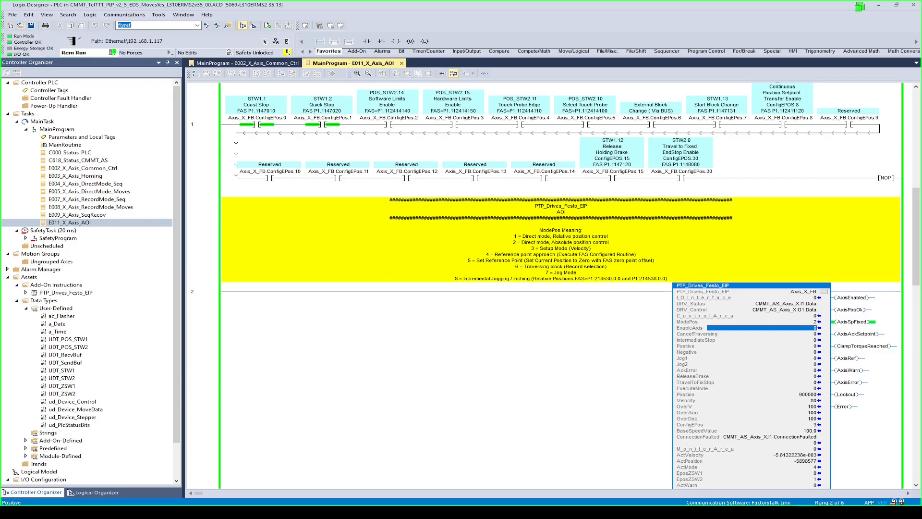
{"action": "type", "text": "1"}
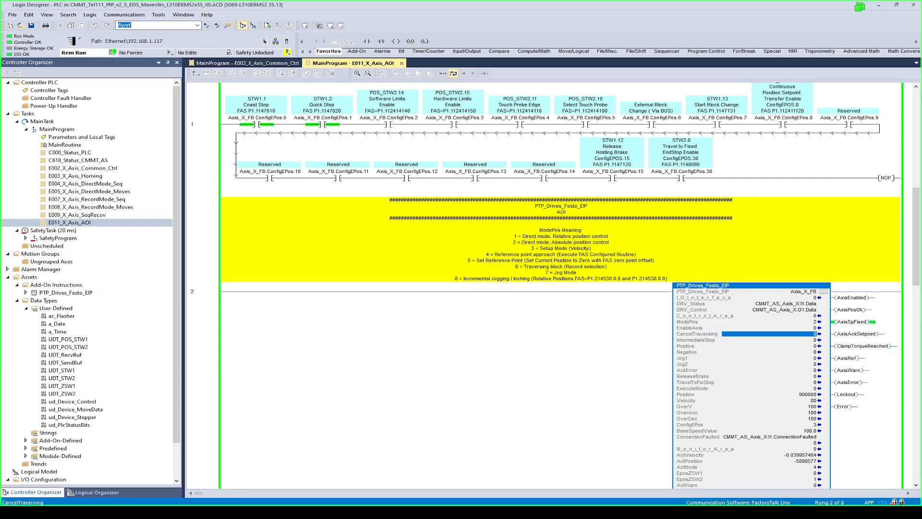
{"action": "key", "text": "Return"}
{"action": "type", "text": "1"}
{"action": "key", "text": "Return"}
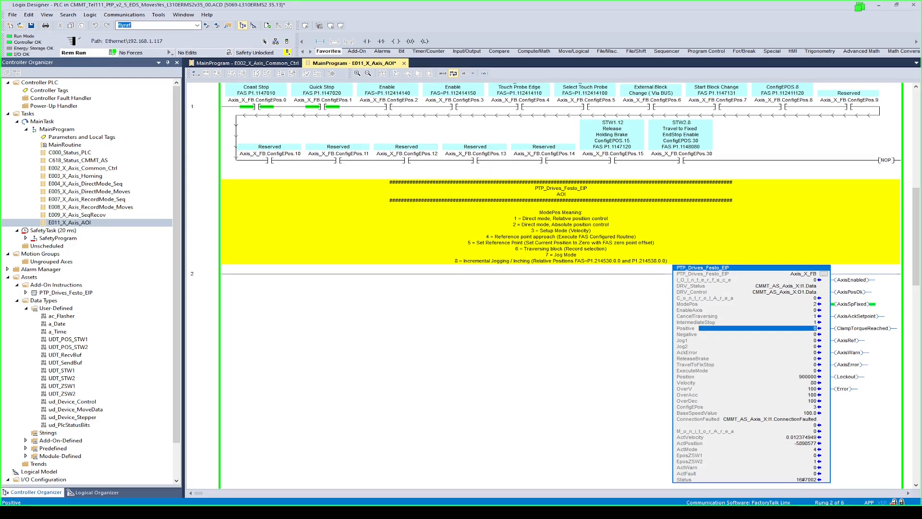
- Enable the axis by setting EnableAxis to 1 on the Axis_X_FB block
{"action": "key", "text": "Up"}
{"action": "key", "text": "Up"}
{"action": "key", "text": "Up"}
{"action": "type", "text": "1"}
{"action": "key", "text": "Return"}
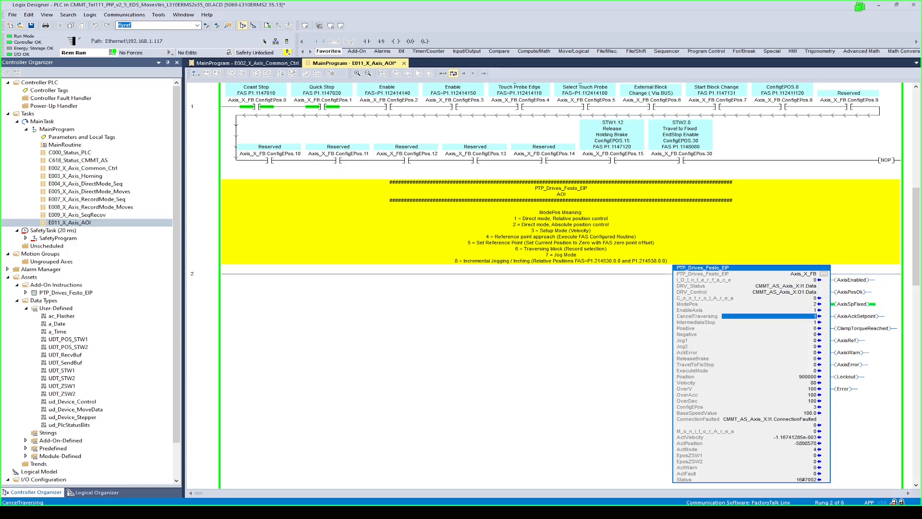
- Home the axis at its current position: set ModePos to 5, set ExecuteMode to 1, and reset ExecuteMode to 0
{"action": "left_click", "coordinate": [763, 370]}
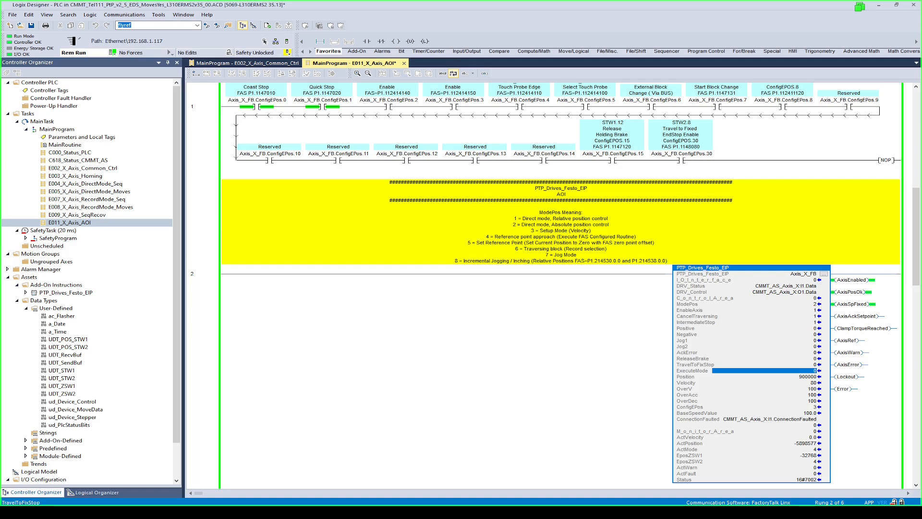
{"action": "left_click", "coordinate": [759, 304]}
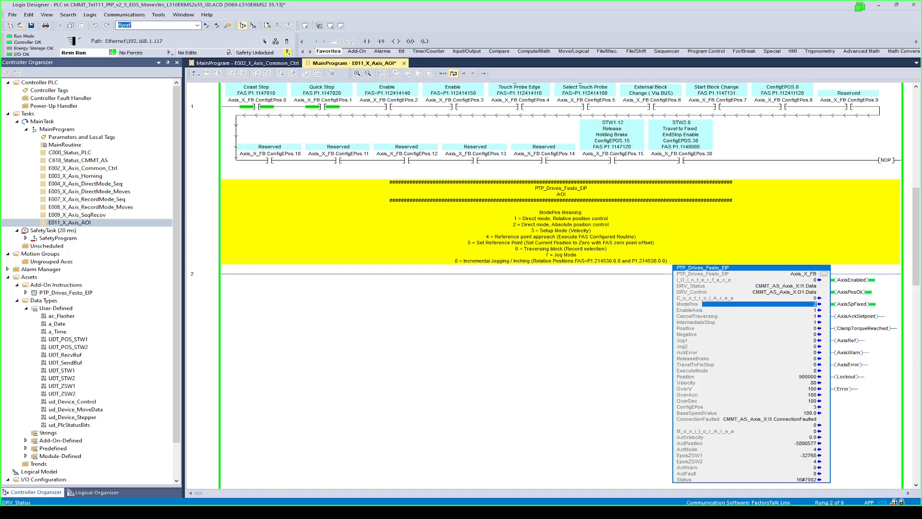
{"action": "type", "text": "5"}
{"action": "key", "text": "Return"}
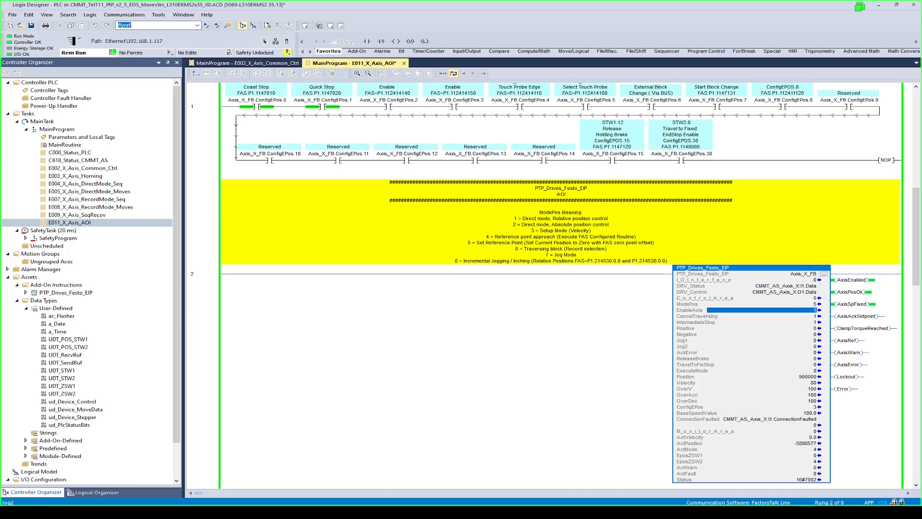
{"action": "left_click", "coordinate": [758, 371]}
{"action": "type", "text": "1"}
{"action": "key", "text": "Return"}
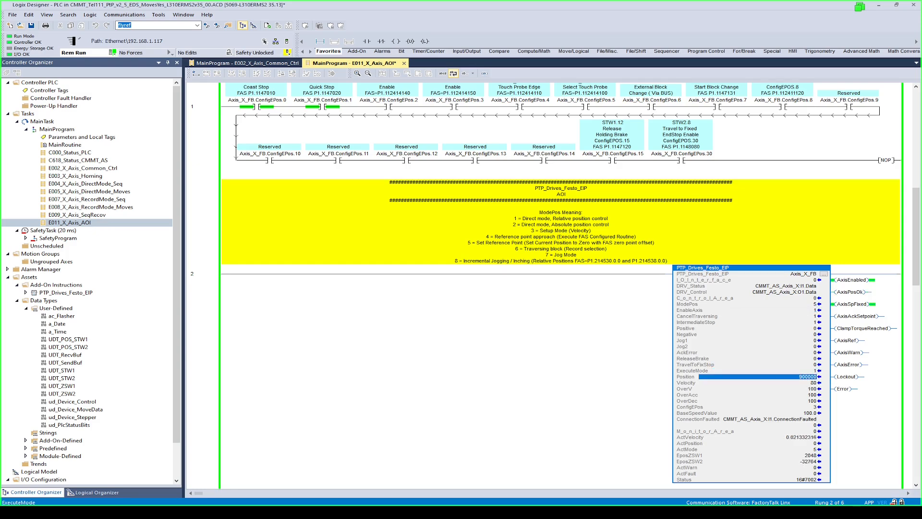
{"action": "key", "text": "Up"}
{"action": "type", "text": "0"}
{"action": "key", "text": "Return"}
- Enlarge the ladder view and set the block's ModePos to 2 for absolute position control
{"action": "key", "text": "ctrl+plus"}
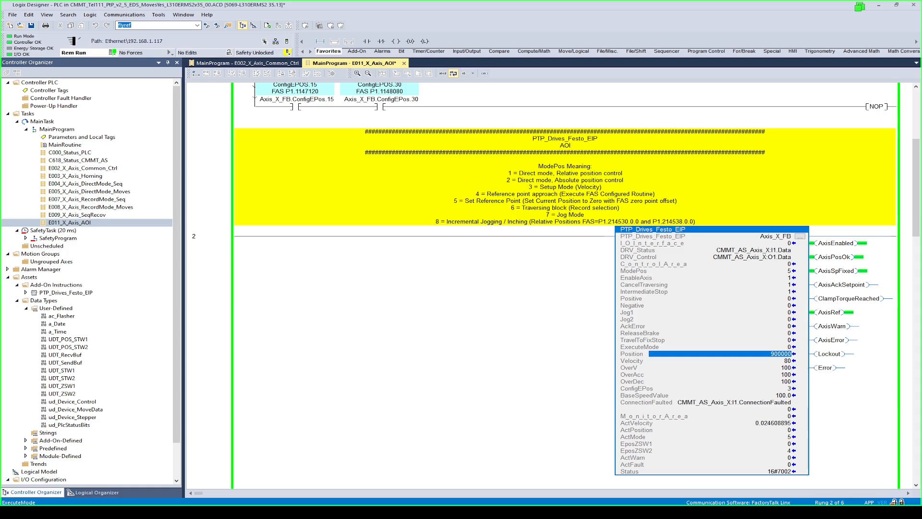
{"action": "key", "text": "Up"}
{"action": "key", "text": "Up"}
{"action": "key", "text": "Up"}
{"action": "key", "text": "Up"}
{"action": "key", "text": "Up"}
{"action": "key", "text": "Up"}
{"action": "key", "text": "Up"}
{"action": "key", "text": "Up"}
{"action": "key", "text": "Up"}
{"action": "key", "text": "Up"}
{"action": "key", "text": "Up"}
{"action": "key", "text": "Up"}
{"action": "type", "text": "2"}
{"action": "key", "text": "Return"}
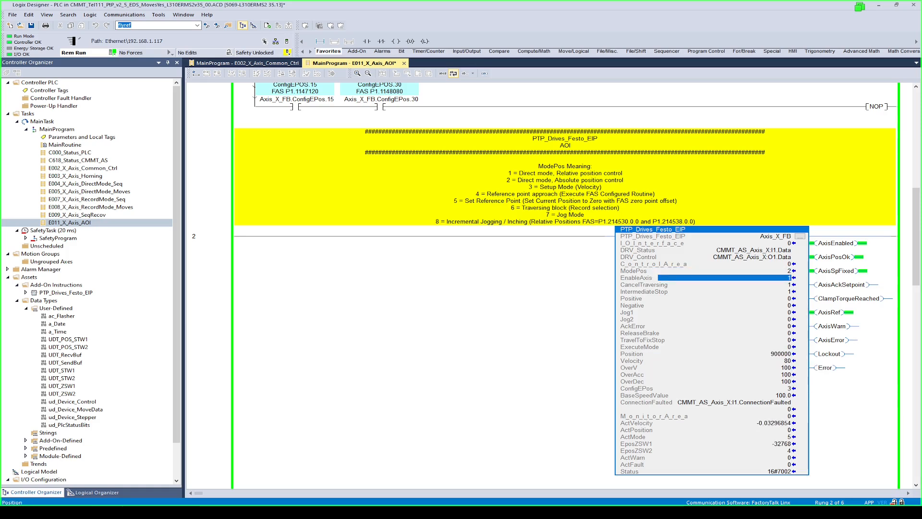
- Set the Axis_X_FB block's target Position to 200000
{"action": "key", "text": "Down"}
{"action": "key", "text": "Down"}
{"action": "key", "text": "Down"}
{"action": "key", "text": "Down"}
{"action": "key", "text": "Down"}
{"action": "key", "text": "Down"}
{"action": "key", "text": "Down"}
{"action": "key", "text": "Down"}
{"action": "key", "text": "Down"}
{"action": "key", "text": "Down"}
{"action": "key", "text": "Down"}
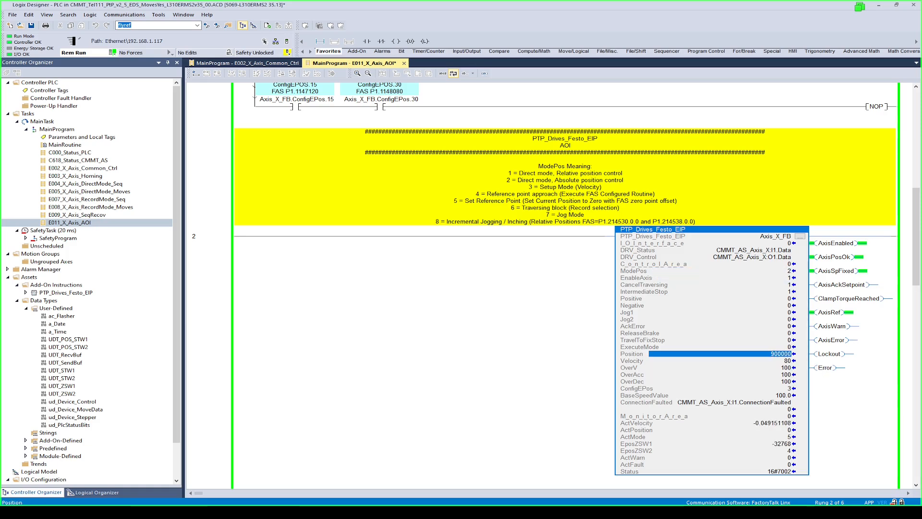
{"action": "key", "text": "Up"}
{"action": "key", "text": "Return"}
{"action": "key", "text": "Return"}
{"action": "key", "text": "Home"}
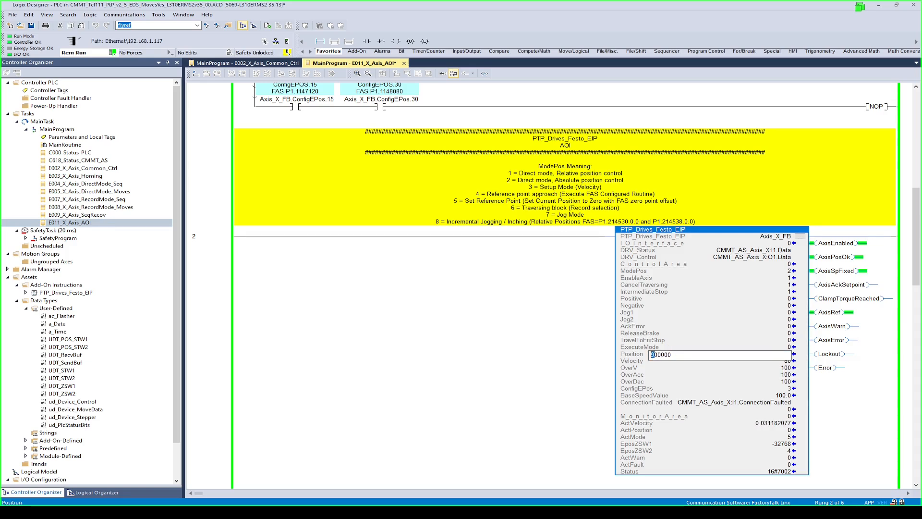
{"action": "type", "text": "2"}
{"action": "key", "text": "Return"}
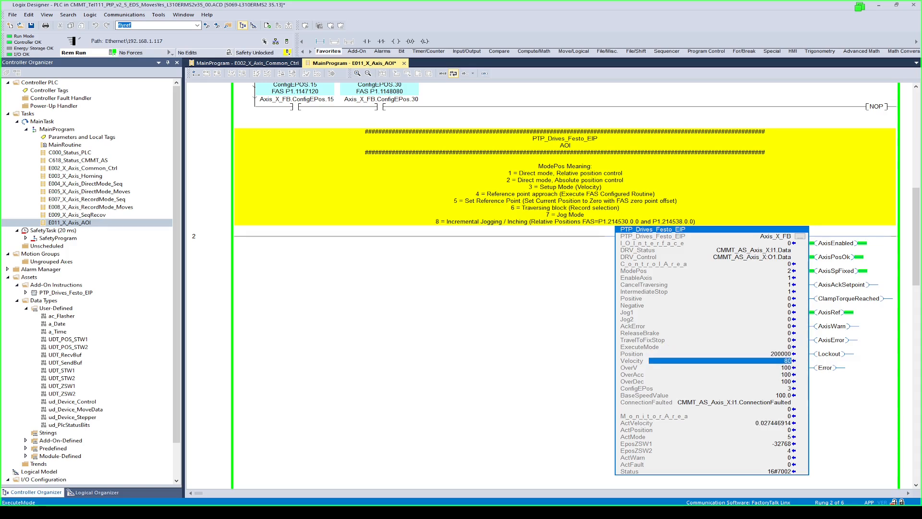
- Start the absolute move by setting ExecuteMode to 1 on the Axis_X_FB block
{"action": "key", "text": "Up"}
{"action": "key", "text": "Up"}
{"action": "key", "text": "Down"}
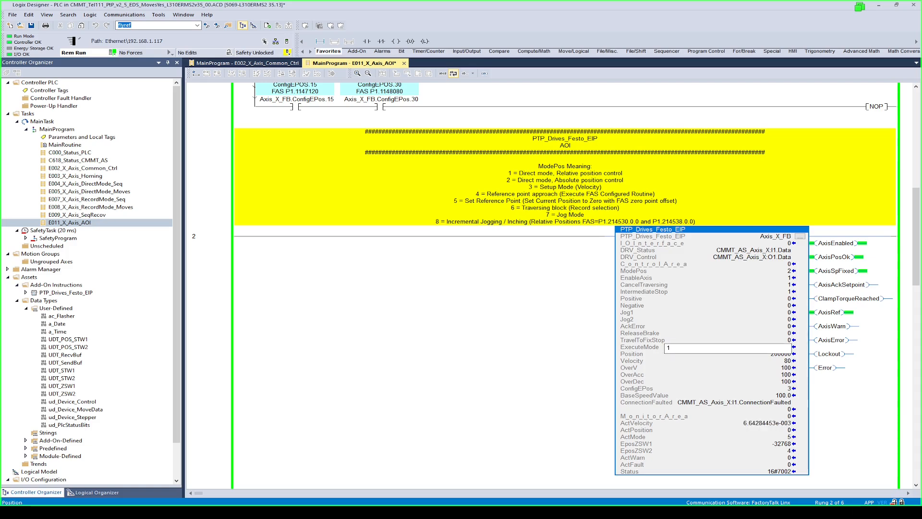
{"action": "key", "text": "Return"}
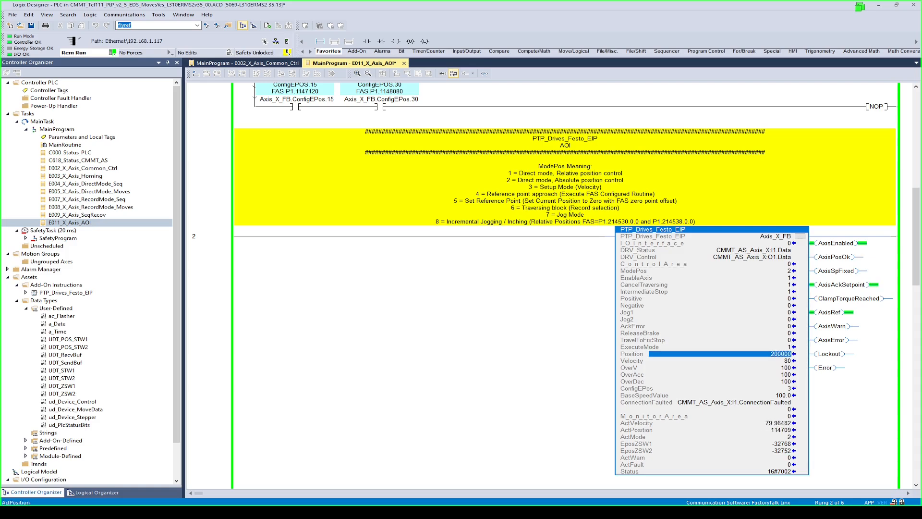
- Check the ActPosition value in the monitor area of the Axis_X_FB block
{"action": "key", "text": "Down"}
{"action": "key", "text": "Down"}
{"action": "key", "text": "Down"}
{"action": "key", "text": "Down"}
{"action": "key", "text": "Down"}
{"action": "key", "text": "Down"}
{"action": "key", "text": "Down"}
{"action": "key", "text": "Down"}
{"action": "key", "text": "Down"}
{"action": "key", "text": "Down"}
{"action": "key", "text": "Down"}
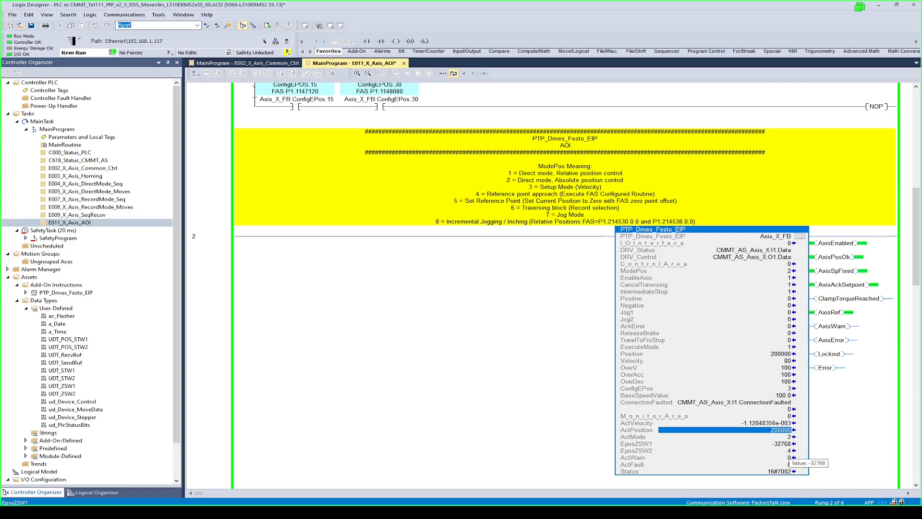
- Turn off the Axis_X_Ctrl.AOI_Standalone bit in rung 0 of E011_X_Axis_AOI to hand control of the AOI back to the code
{"action": "left_click", "coordinate": [727, 347]}
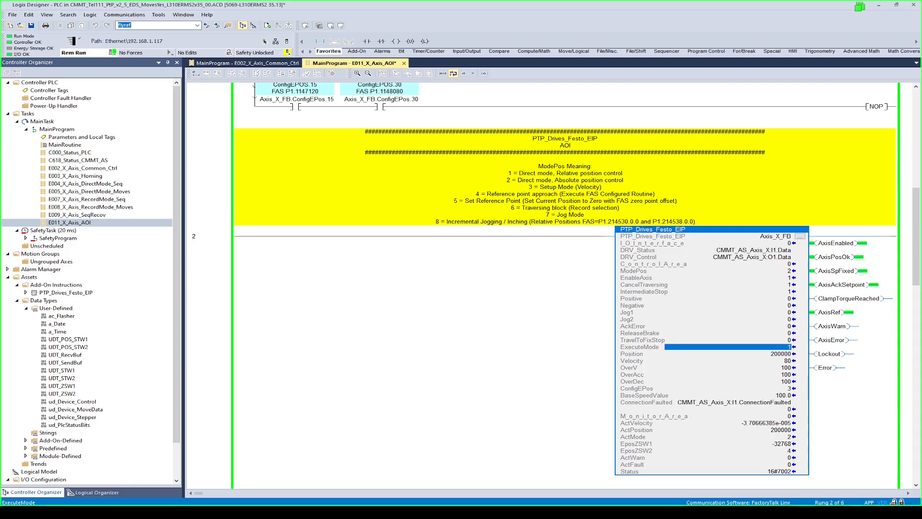
{"action": "key", "text": "Escape"}
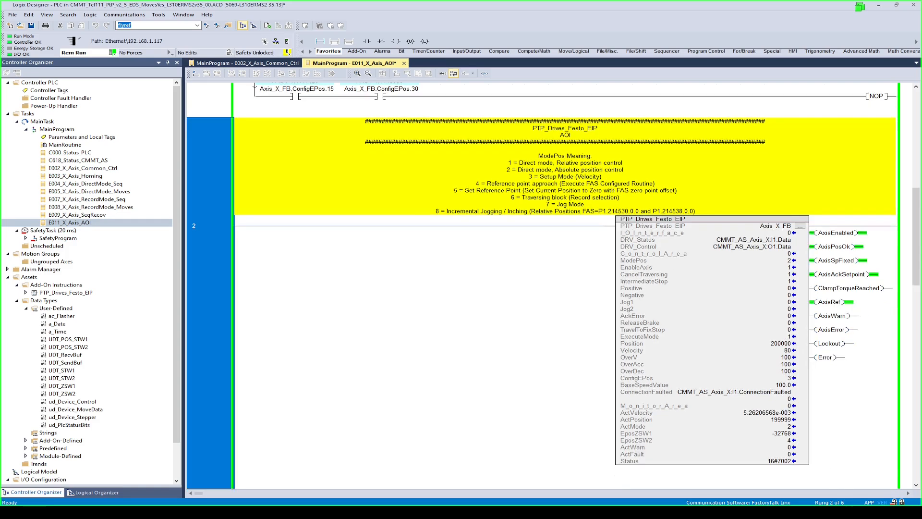
{"action": "scroll", "coordinate": [309, 48], "scroll_direction": "up", "scroll_amount": 5}
{"action": "key", "text": "ctrl+Home"}
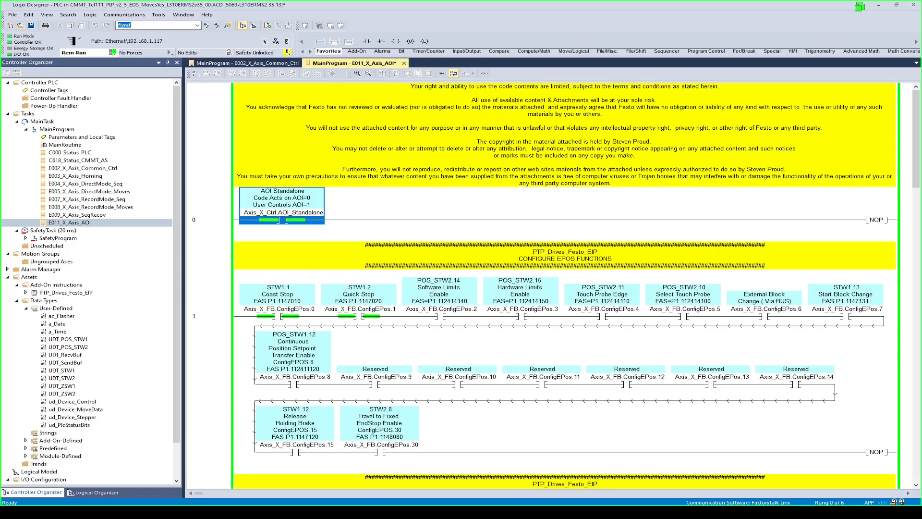
- Try to override the Axis_X_FB block's IntermediateStop with 0
{"action": "key", "text": "Down"}
{"action": "key", "text": "Down"}
{"action": "key", "text": "Down"}
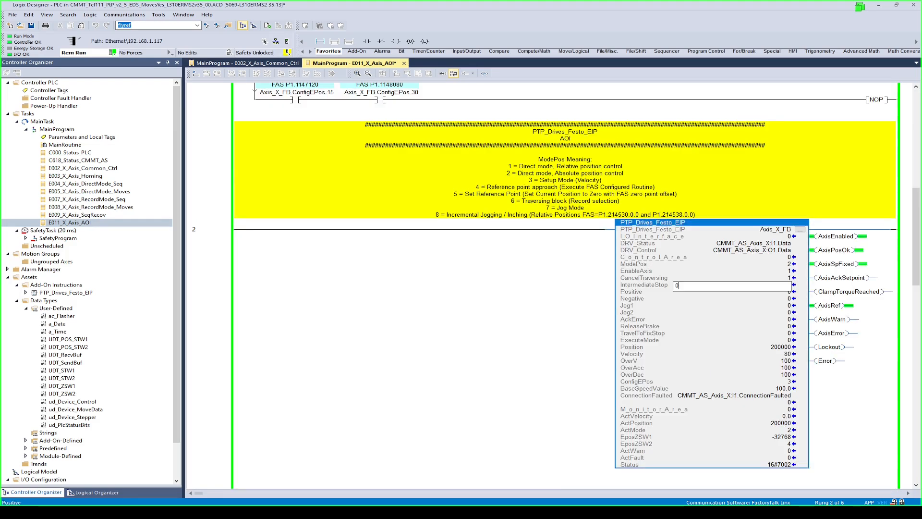
{"action": "key", "text": "Down"}
{"action": "key", "text": "Up"}
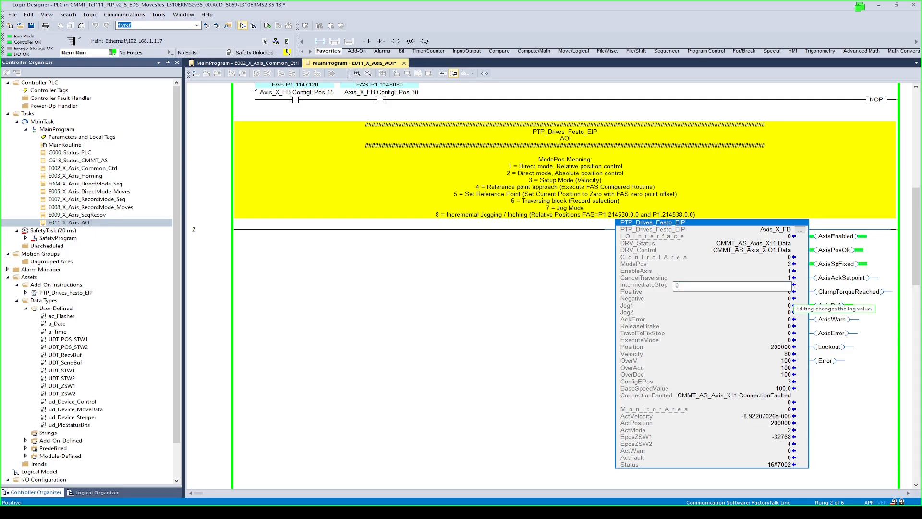
{"action": "key", "text": "Down"}
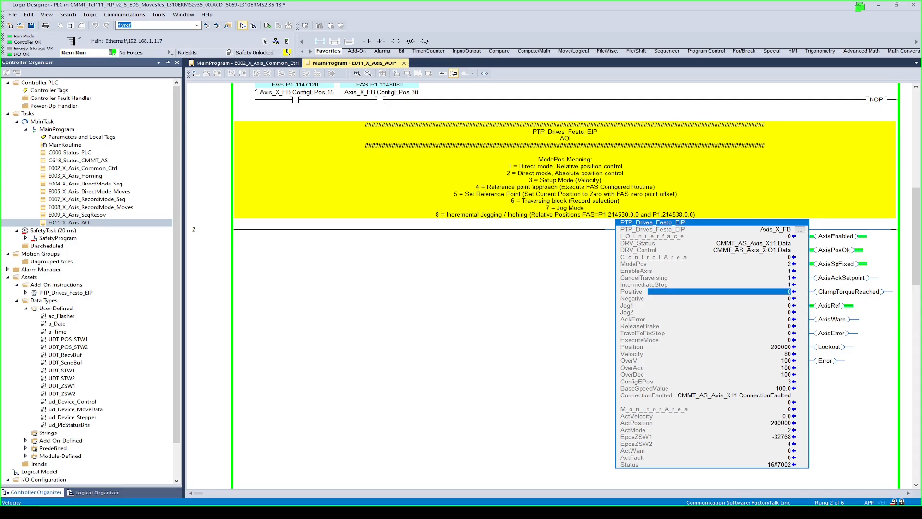
- Examine the axis enable outputs in rung 2 and the fault acknowledge conditions in rung 3 of E002_X_Axis_Common_Ctrl
{"action": "key", "text": "ctrl+Tab"}
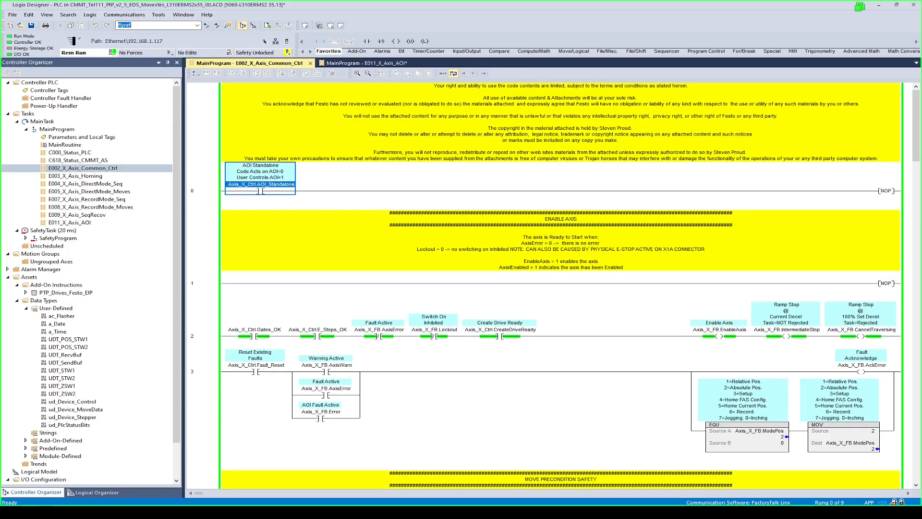
{"action": "left_click", "coordinate": [786, 329]}
{"action": "left_click", "coordinate": [860, 329]}
{"action": "left_click", "coordinate": [719, 329]}
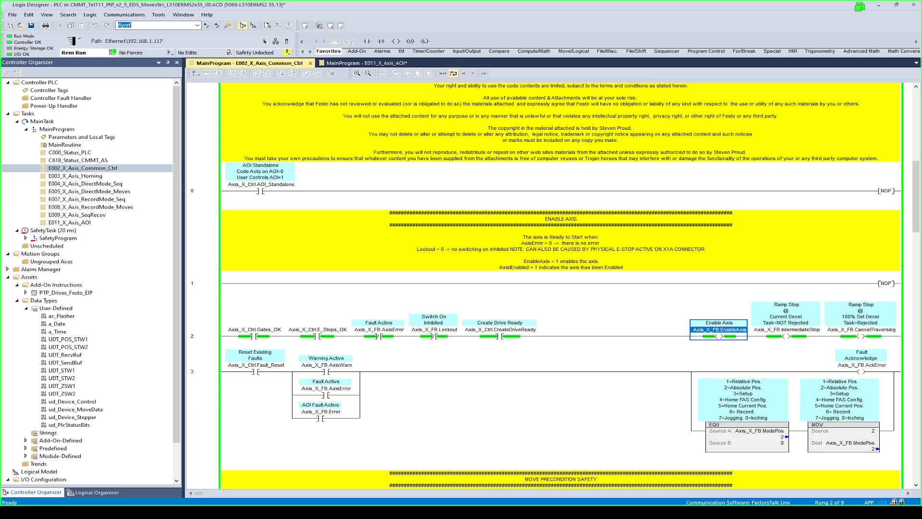
{"action": "left_click", "coordinate": [326, 365]}
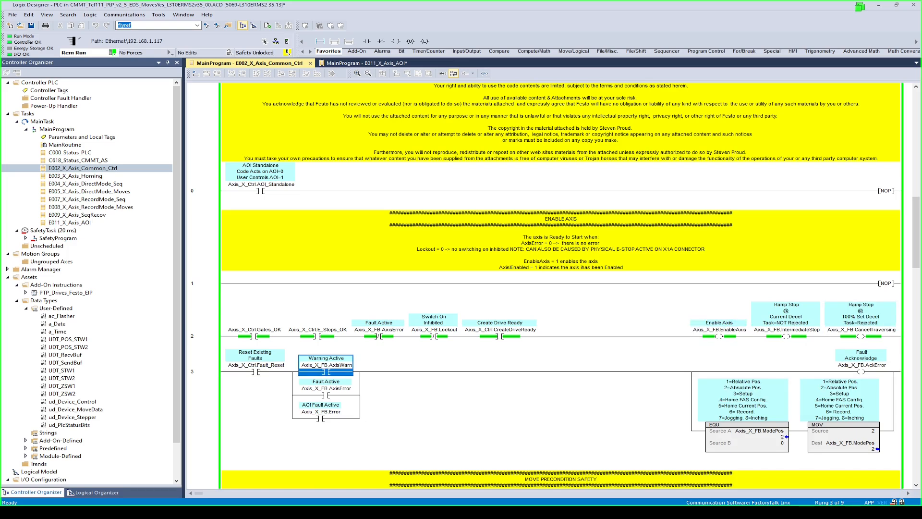
- Open the E003_X_Axis_Homing routine and trigger the home sequence with the Axis_X_Ctrl.Home_Start debug bit in rung 1
{"action": "left_click", "coordinate": [75, 175]}
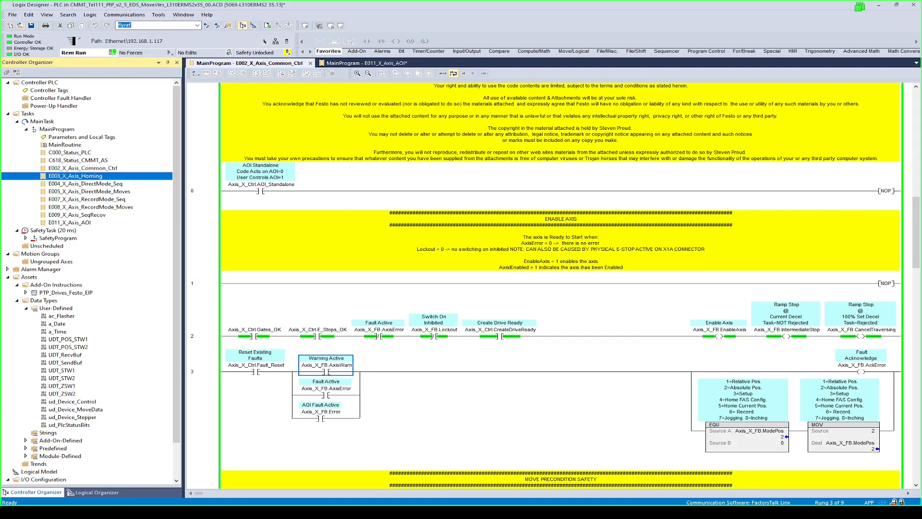
{"action": "key", "text": "Return"}
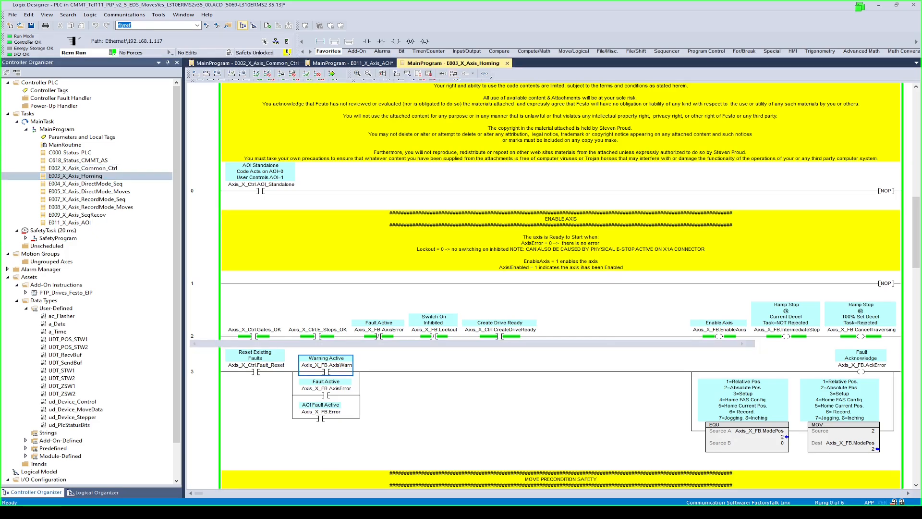
{"action": "left_click", "coordinate": [269, 293]}
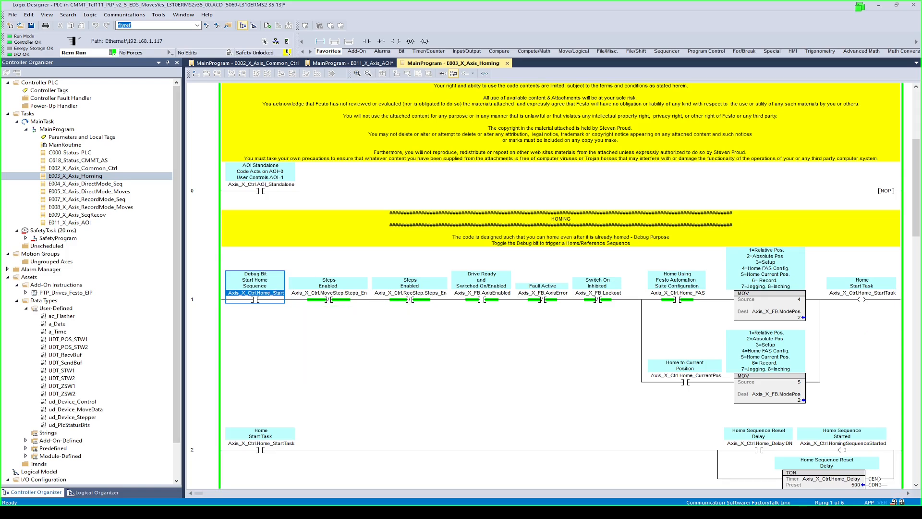
- Disable the axis by turning off Axis_X_Ctrl.Gates_OK in E002_X_Axis_Common_Ctrl, and reset the Home_Start bit in E003_X_Axis_Homing
{"action": "key", "text": "ctrl+Tab"}
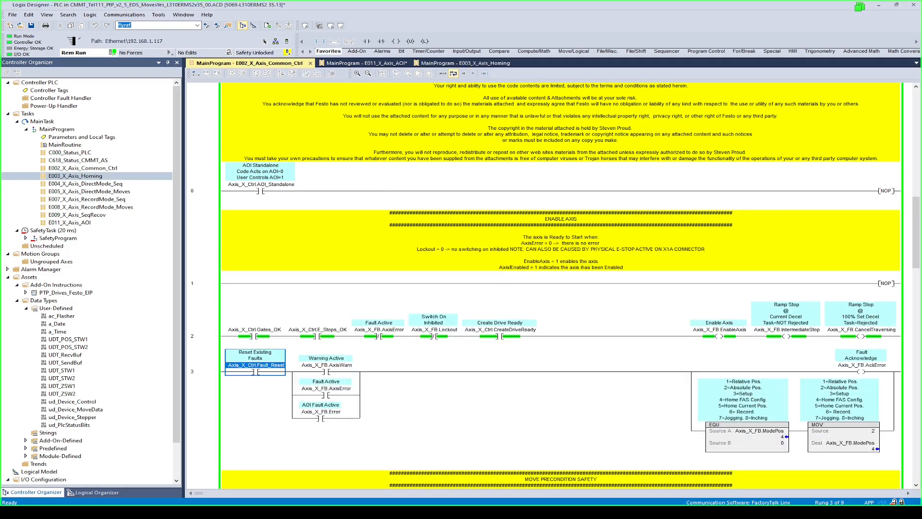
{"action": "left_click", "coordinate": [254, 332]}
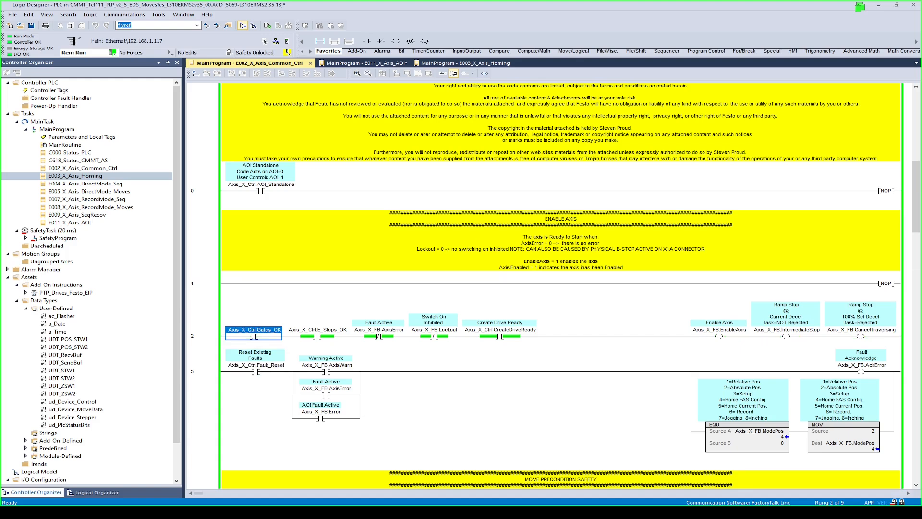
{"action": "key", "text": "ctrl+Tab"}
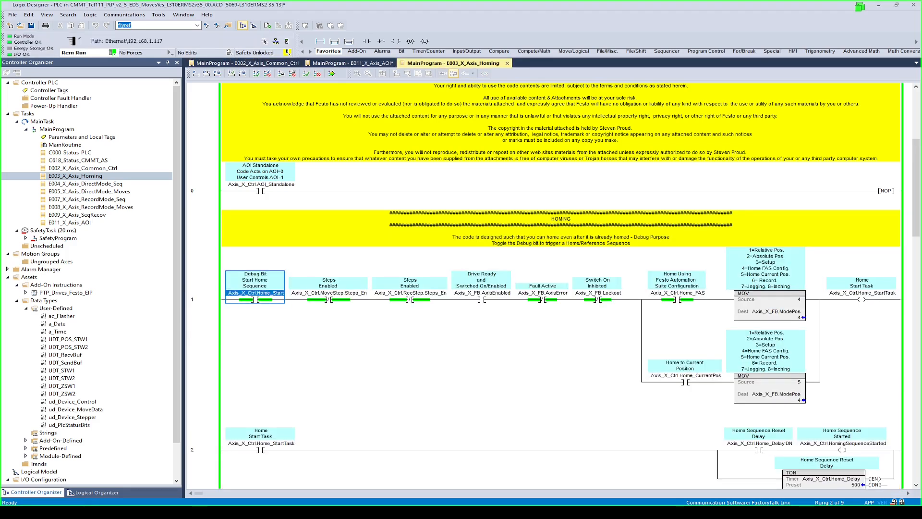
{"action": "key", "text": "ctrl+t"}
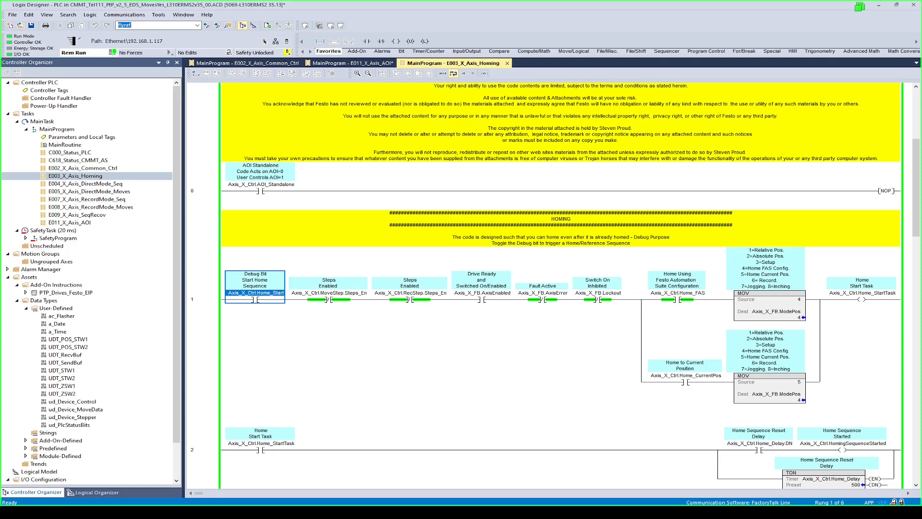
- Turn Axis_X_Ctrl.Gates_OK back on and check the Axis_X_FB block's status in E011_X_Axis_AOI
{"action": "key", "text": "ctrl+Tab"}
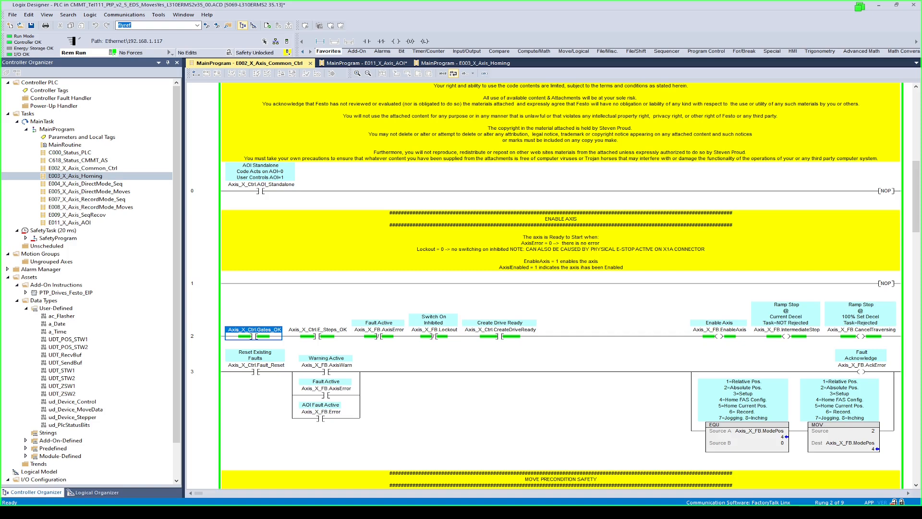
{"action": "left_click", "coordinate": [360, 63]}
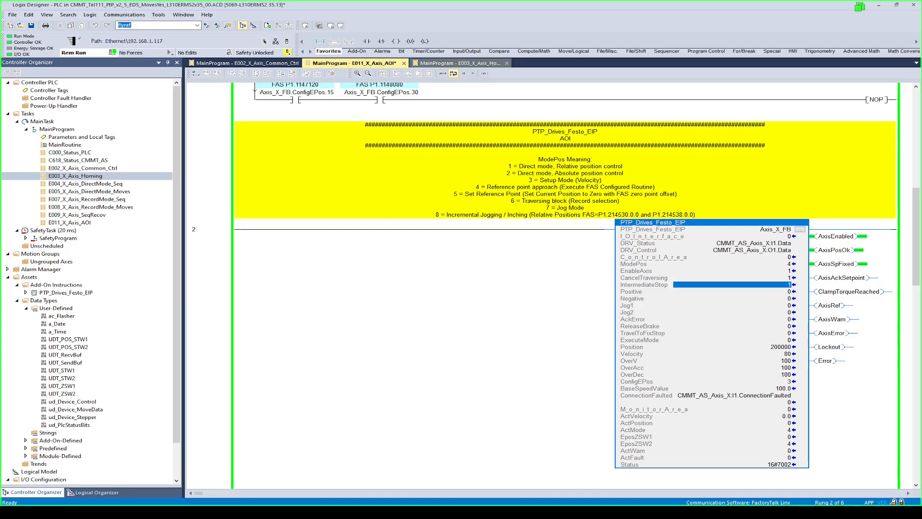
- In rung 1 of E003_X_Axis_Homing, switch the homing method from Home_FAS to Home_CurrentPos, and return it to Home_FAS
{"action": "left_click", "coordinate": [459, 63]}
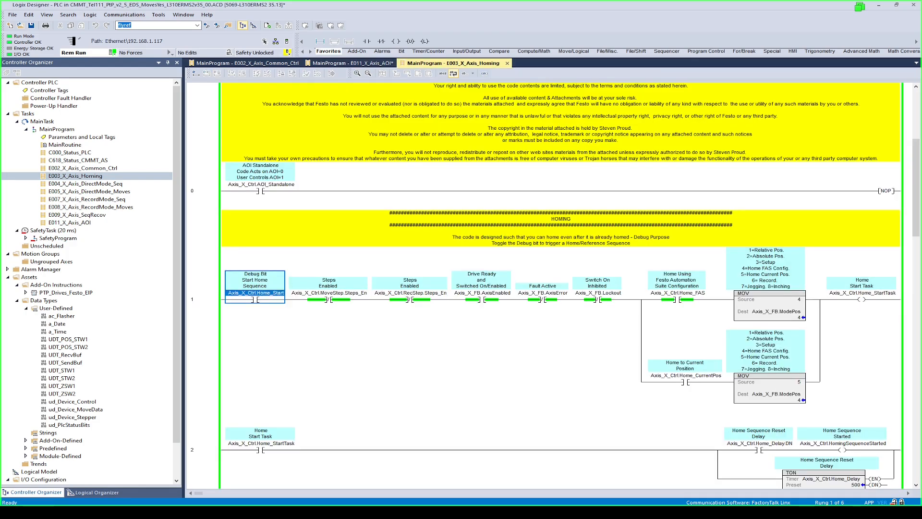
{"action": "scroll", "coordinate": [561, 284], "scroll_direction": "down", "scroll_amount": 3}
{"action": "left_click", "coordinate": [677, 190]}
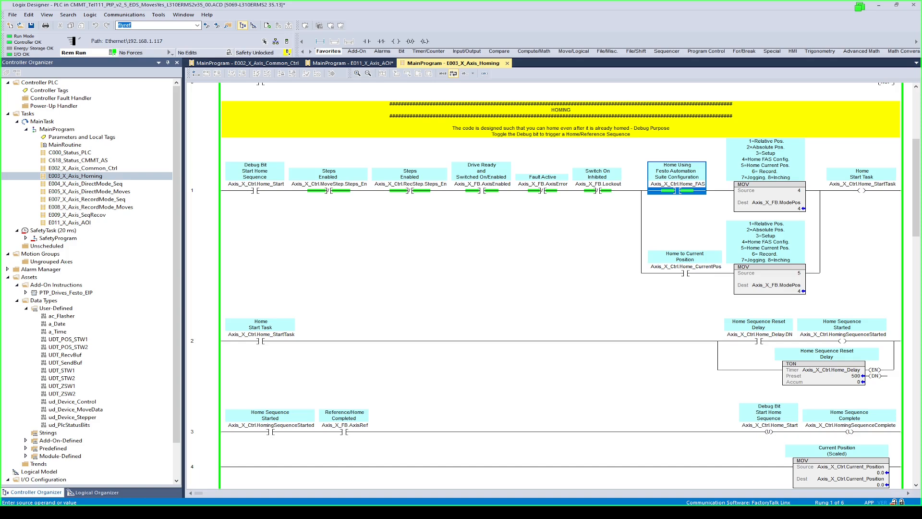
{"action": "left_click", "coordinate": [685, 273]}
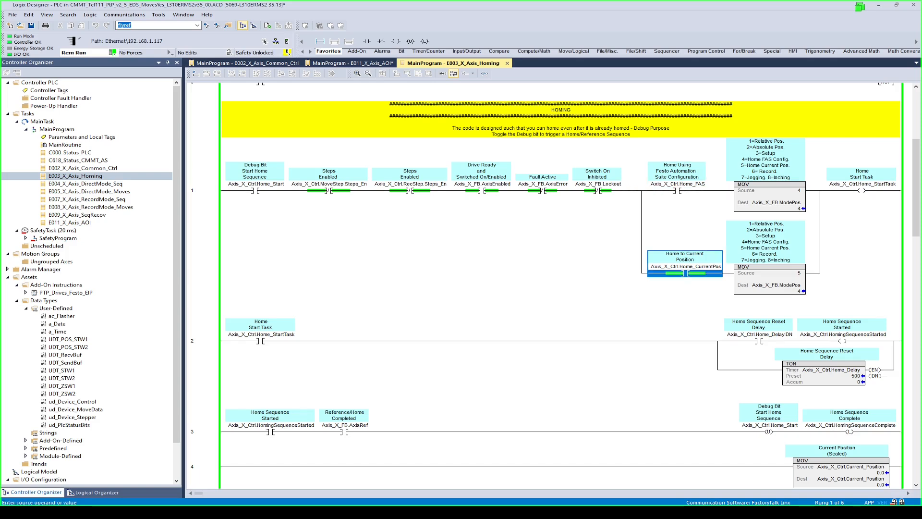
{"action": "left_click", "coordinate": [779, 273]}
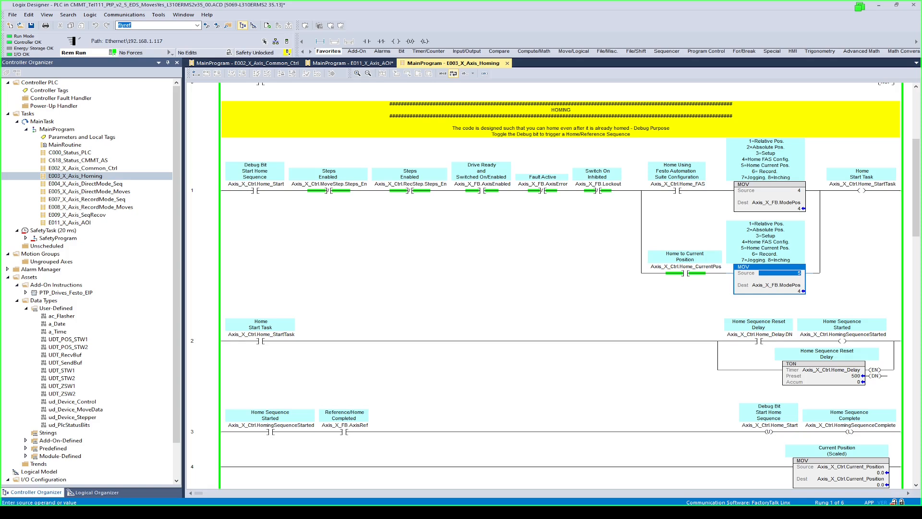
{"action": "left_click", "coordinate": [685, 273]}
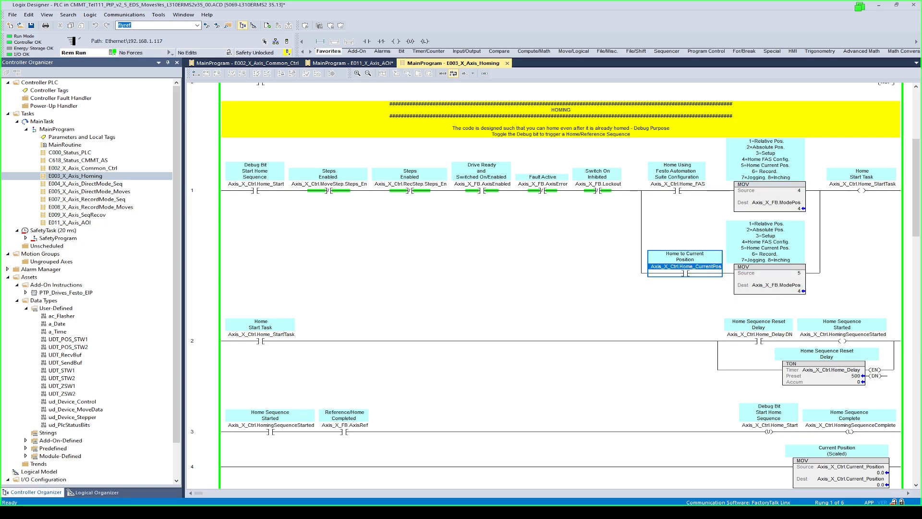
{"action": "left_click", "coordinate": [677, 187]}
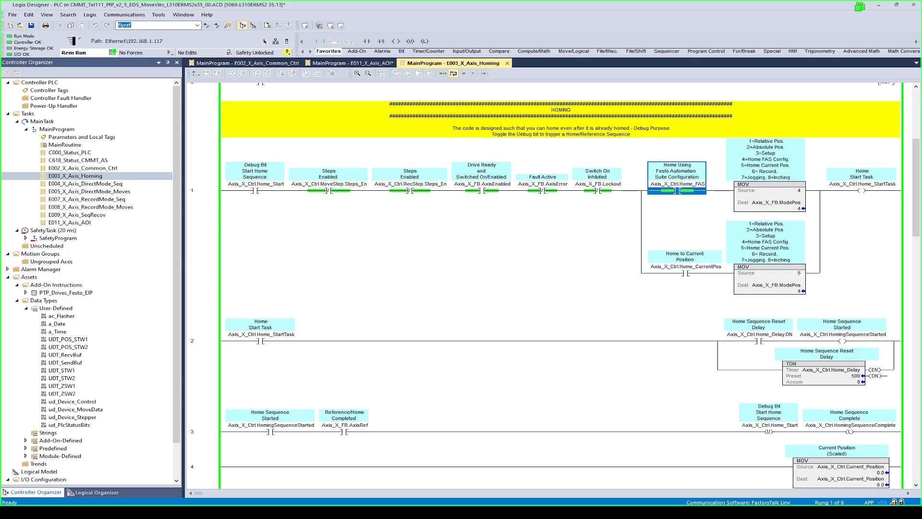
- Run the home sequence by turning on Axis_X_Ctrl.Home_Start, and check the reference status on the Axis_X_FB block in E011_X_Axis_AOI
{"action": "left_click", "coordinate": [256, 191]}
{"action": "scroll", "coordinate": [255, 190], "scroll_direction": "down", "scroll_amount": 2}
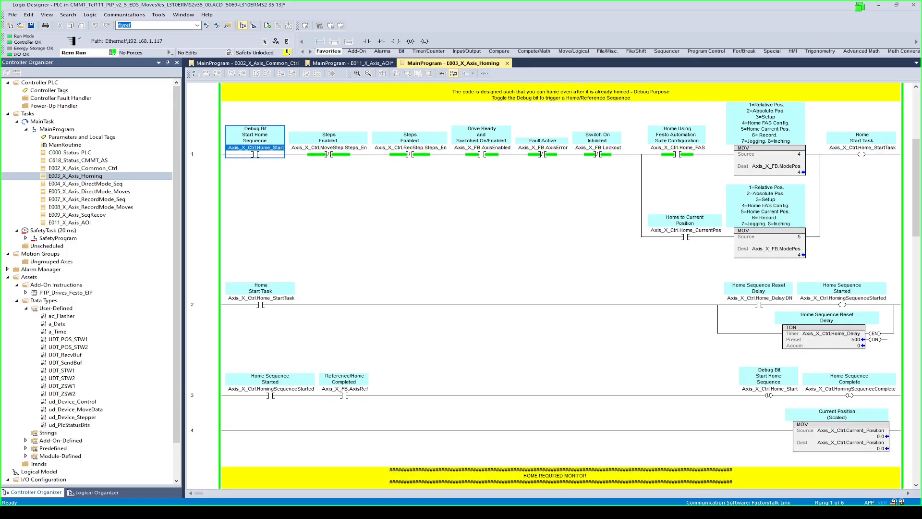
{"action": "key", "text": "ctrl+t"}
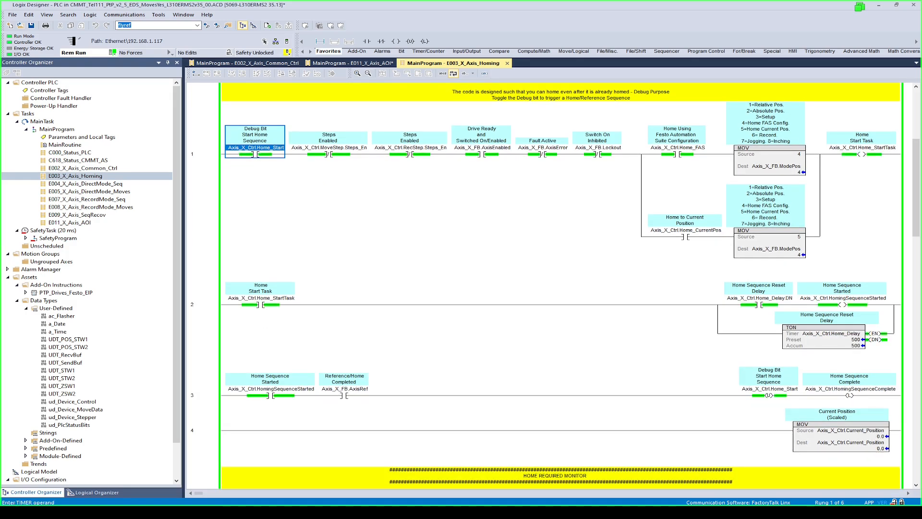
{"action": "mouse_move", "coordinate": [849, 395]}
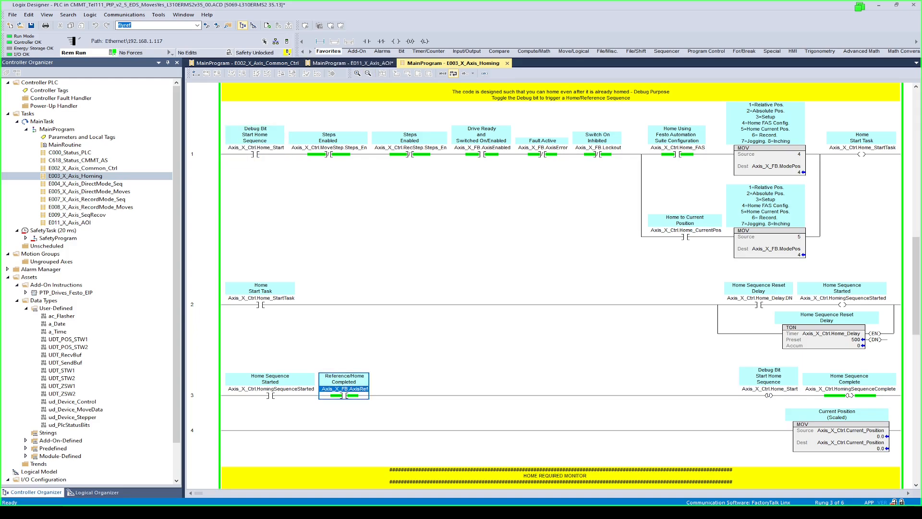
{"action": "left_click", "coordinate": [353, 63]}
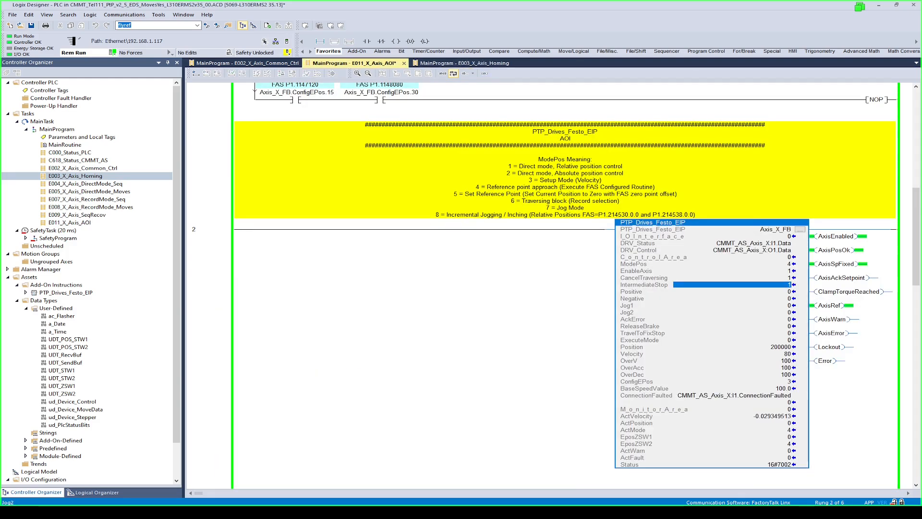
{"action": "left_click", "coordinate": [453, 63]}
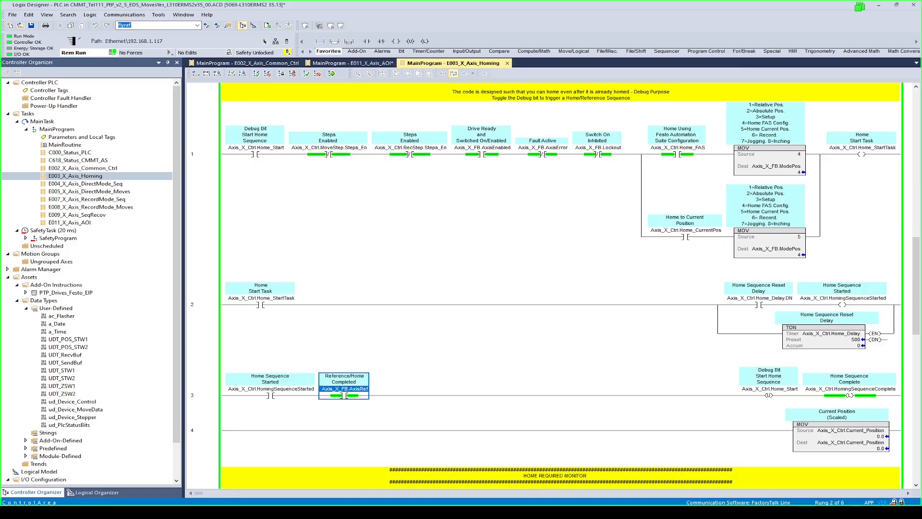
- Trigger the home sequence again with Axis_X_Ctrl.Home_Start and close the E003_X_Axis_Homing routine
{"action": "left_click", "coordinate": [253, 153]}
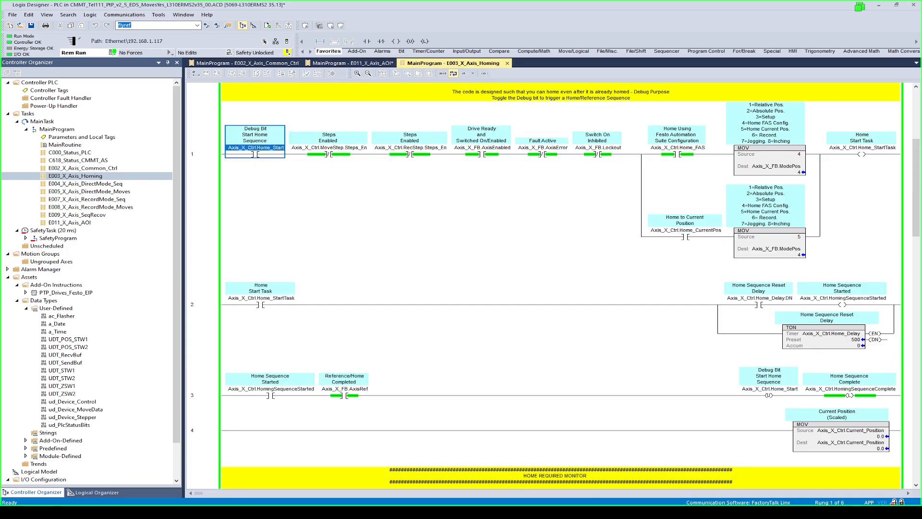
{"action": "key", "text": "ctrl+t"}
{"action": "key", "text": "ctrl+F4"}
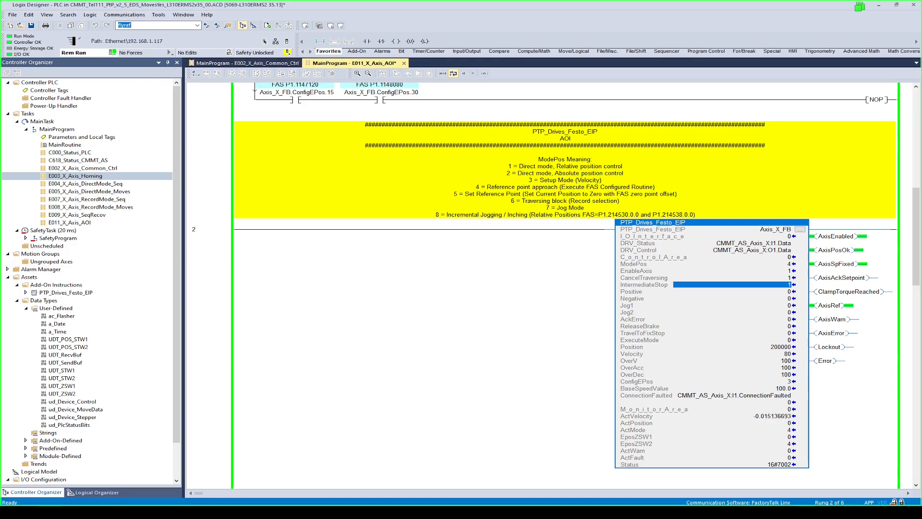
- Open the E005_X_Axis_DirectMode_Moves routine and review its move event rungs through to the last one
{"action": "left_click", "coordinate": [89, 191]}
{"action": "key", "text": "Return"}
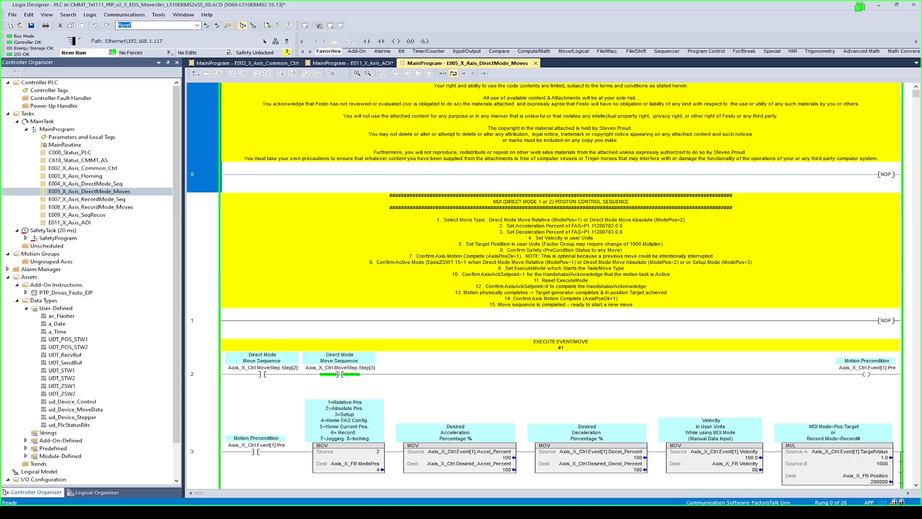
{"action": "left_click", "coordinate": [201, 452]}
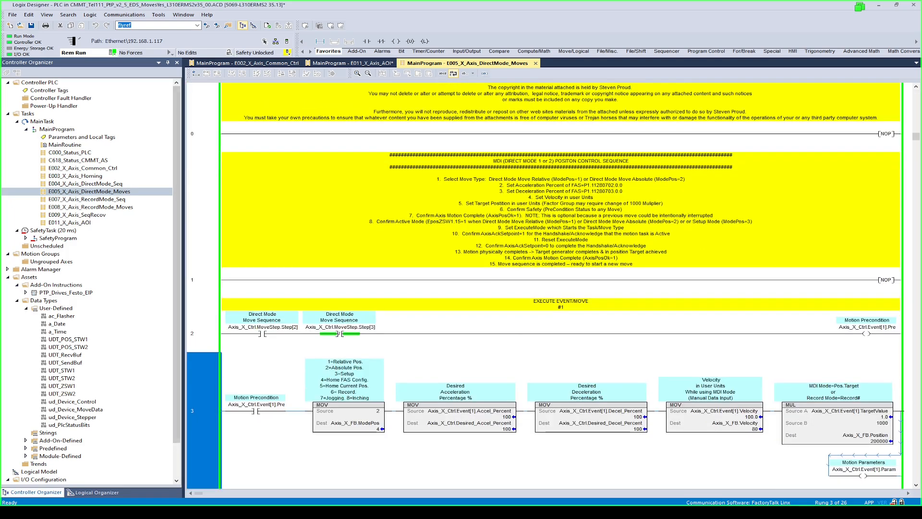
{"action": "scroll", "coordinate": [560, 283], "scroll_direction": "down", "scroll_amount": 15}
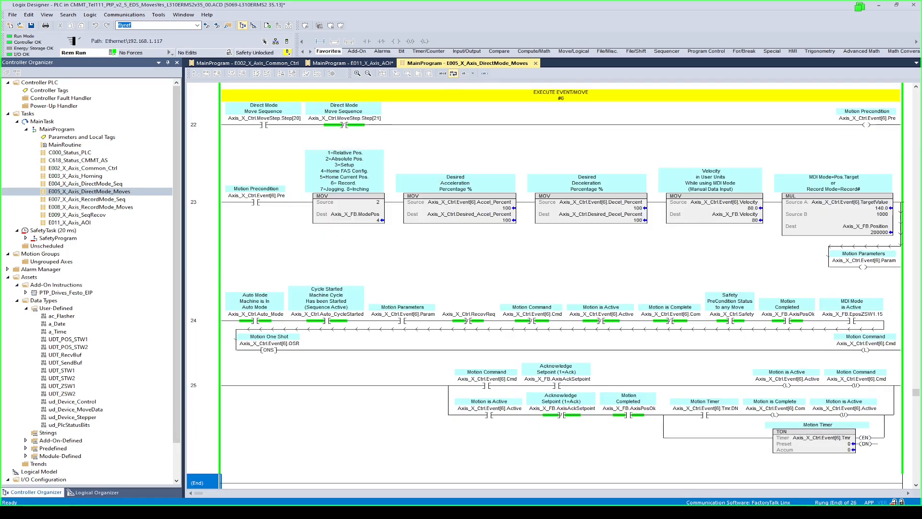
- Examine rungs 22 and 23 of move event #6, and return to the beginning of the routine
{"action": "left_click", "coordinate": [201, 115]}
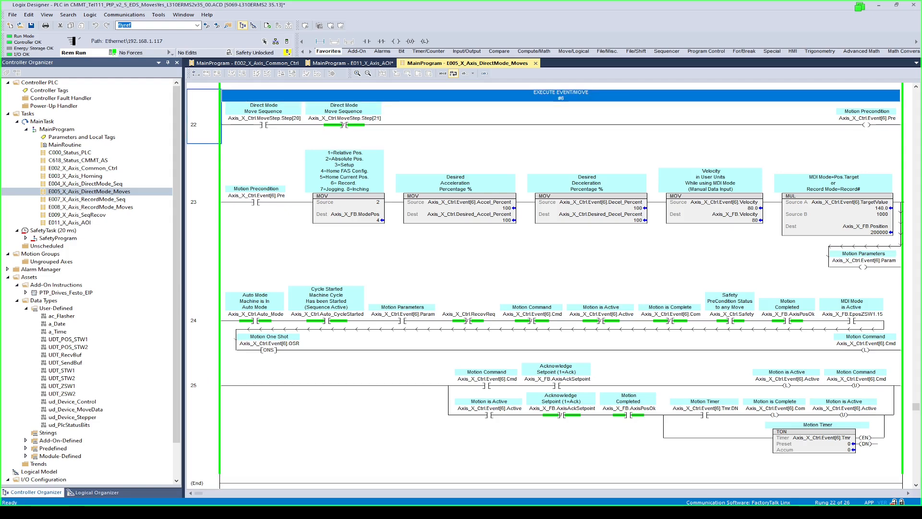
{"action": "left_click", "coordinate": [201, 211]}
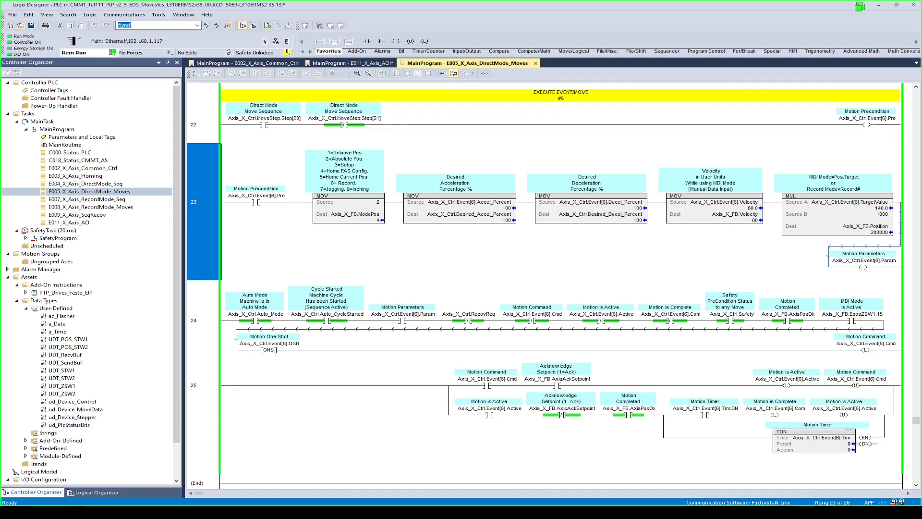
{"action": "key", "text": "ctrl+Home"}
{"action": "scroll", "coordinate": [545, 285], "scroll_direction": "down", "scroll_amount": 4}
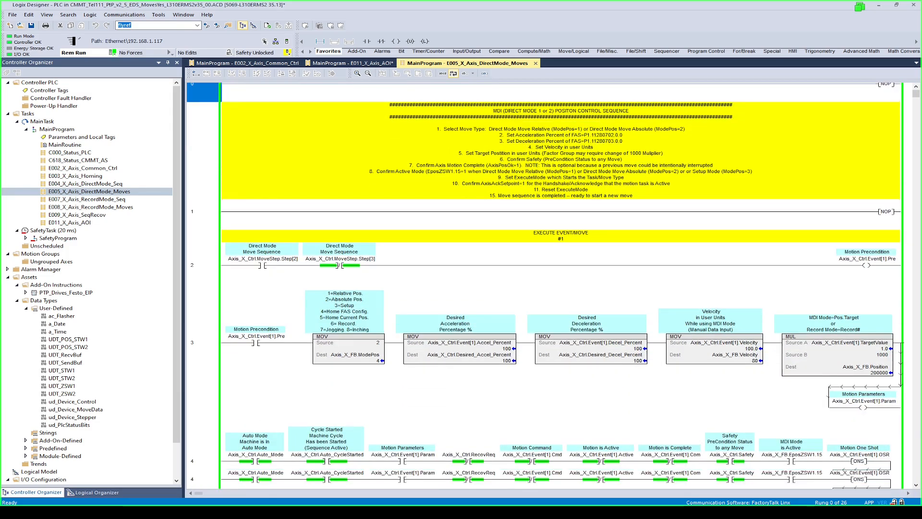
- Examine the position mode, acceleration, deceleration, velocity and target position parameters of move event #1 in rung 3
{"action": "left_click", "coordinate": [357, 293]}
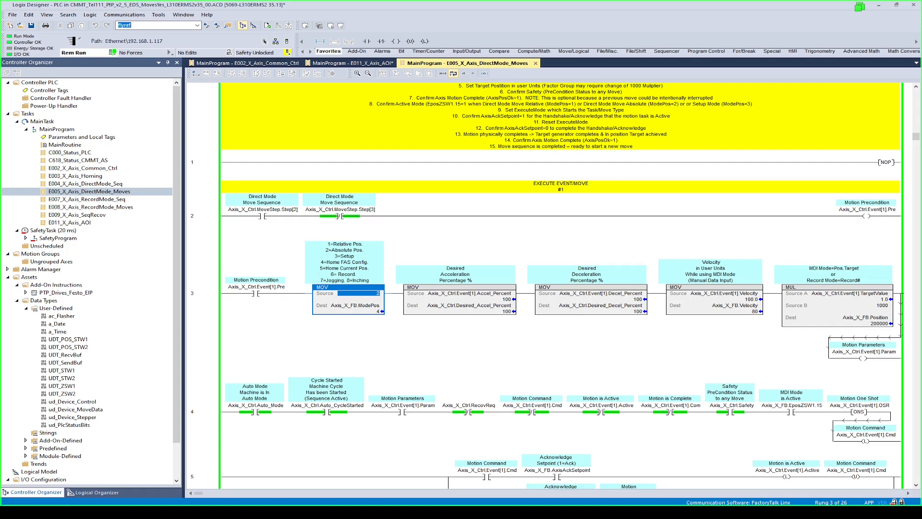
{"action": "mouse_move", "coordinate": [500, 294]}
{"action": "left_click", "coordinate": [459, 287]}
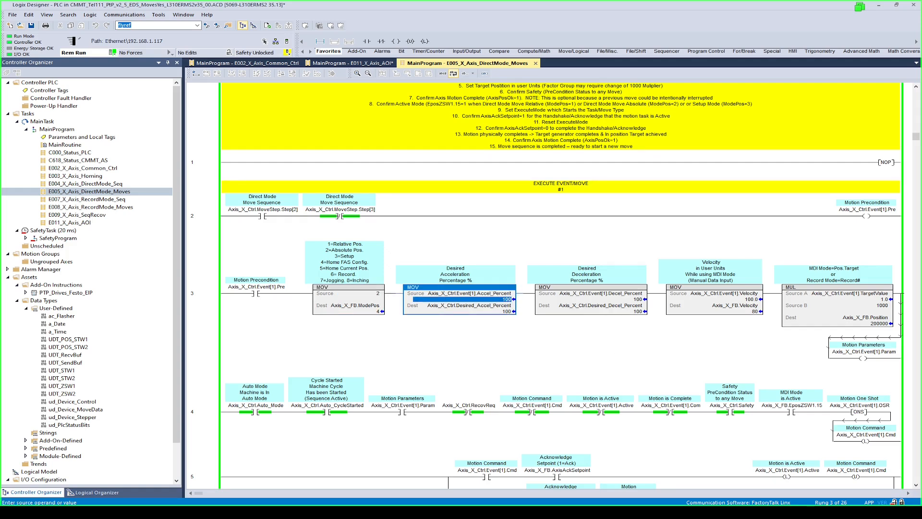
{"action": "left_click", "coordinate": [590, 287]}
{"action": "left_click", "coordinate": [711, 287]}
{"action": "left_click", "coordinate": [718, 299]}
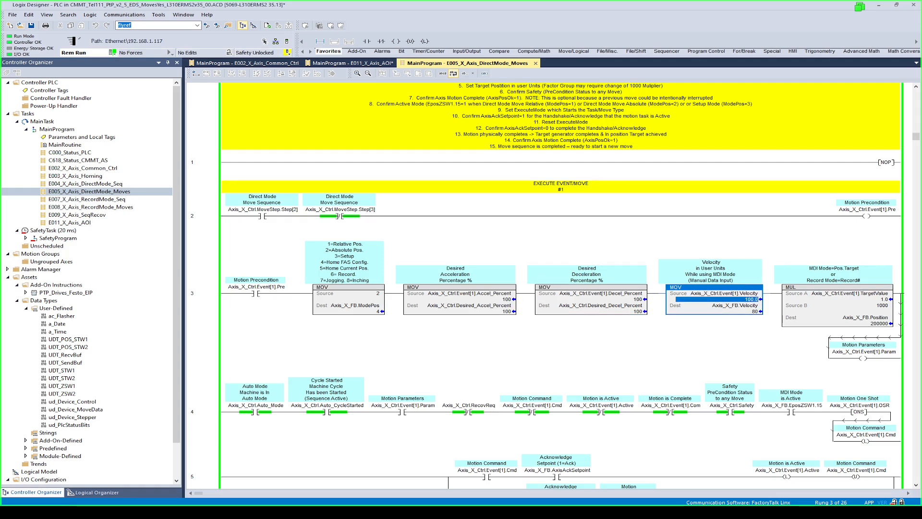
{"action": "left_click", "coordinate": [883, 299]}
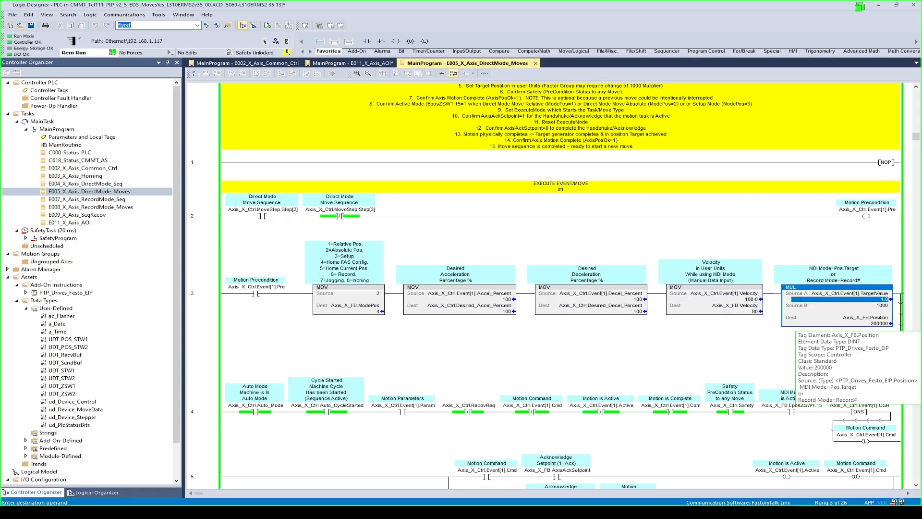
{"action": "left_click", "coordinate": [816, 318]}
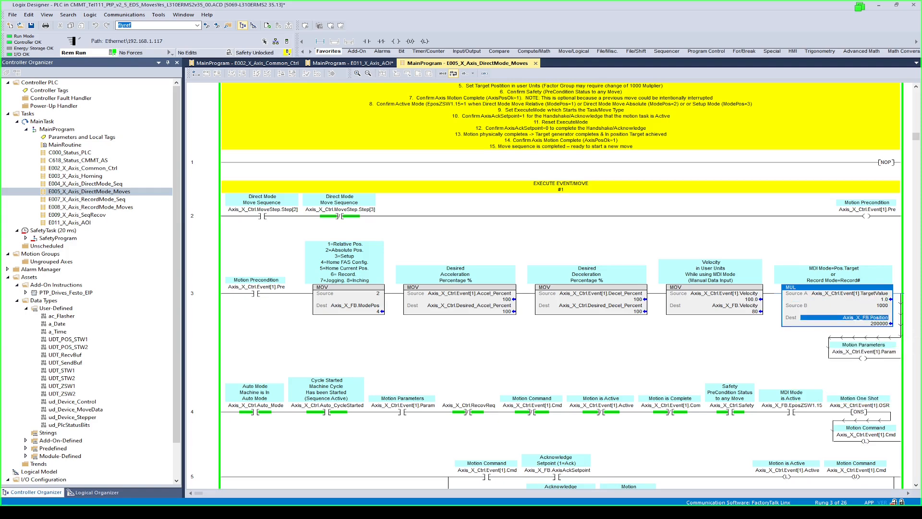
- Review the target positions of move events #2 through #5, and the velocity of event #2, in their parameter rungs
{"action": "scroll", "coordinate": [561, 286], "scroll_direction": "down", "scroll_amount": 10}
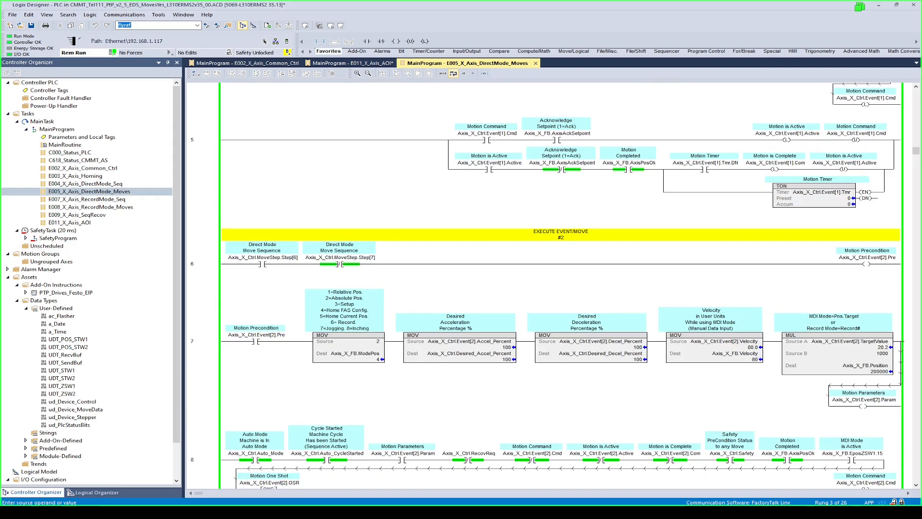
{"action": "mouse_move", "coordinate": [886, 347]}
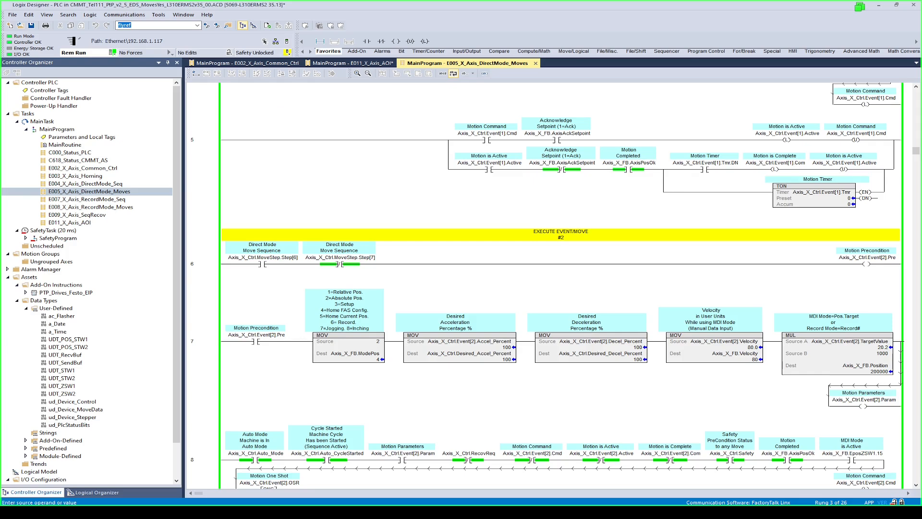
{"action": "left_click", "coordinate": [758, 359]}
{"action": "left_click", "coordinate": [886, 346]}
{"action": "scroll", "coordinate": [548, 286], "scroll_direction": "down", "scroll_amount": 8}
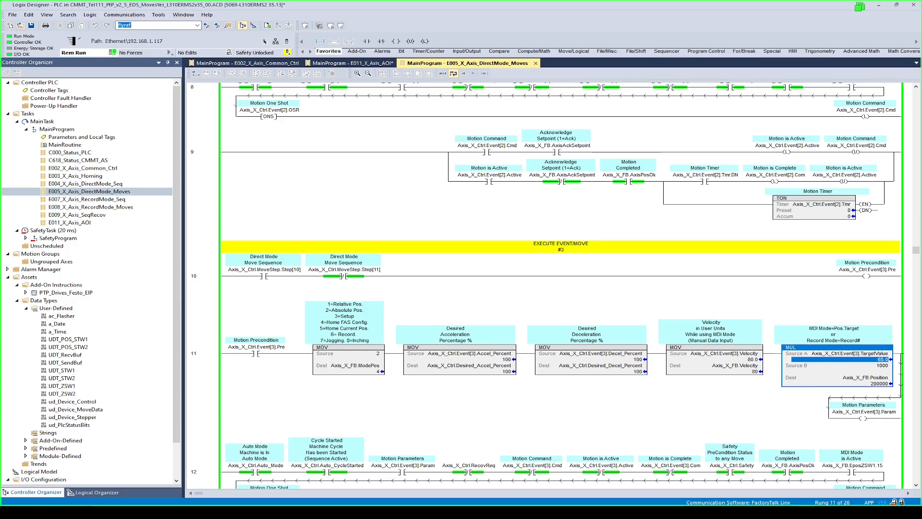
{"action": "scroll", "coordinate": [548, 286], "scroll_direction": "down", "scroll_amount": 8}
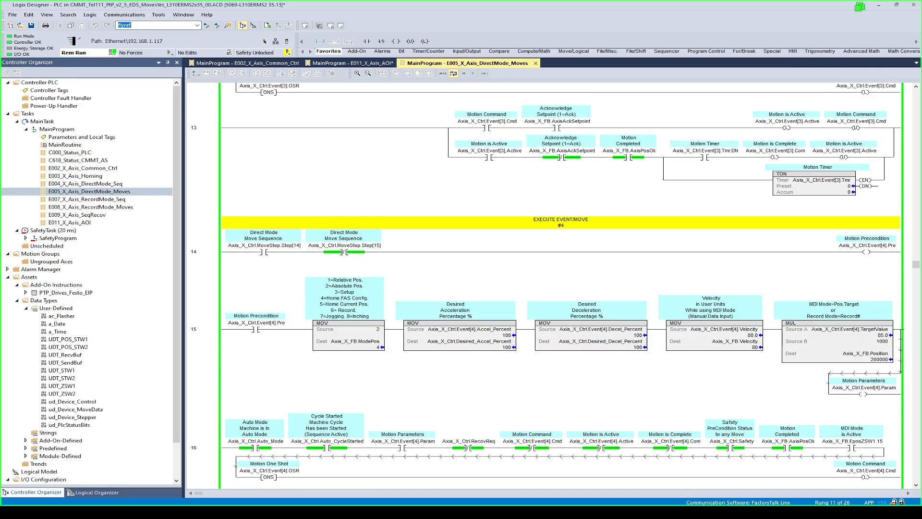
{"action": "left_click", "coordinate": [882, 341]}
{"action": "scroll", "coordinate": [562, 285], "scroll_direction": "down", "scroll_amount": 3}
{"action": "scroll", "coordinate": [756, 410], "scroll_direction": "down", "scroll_amount": 6}
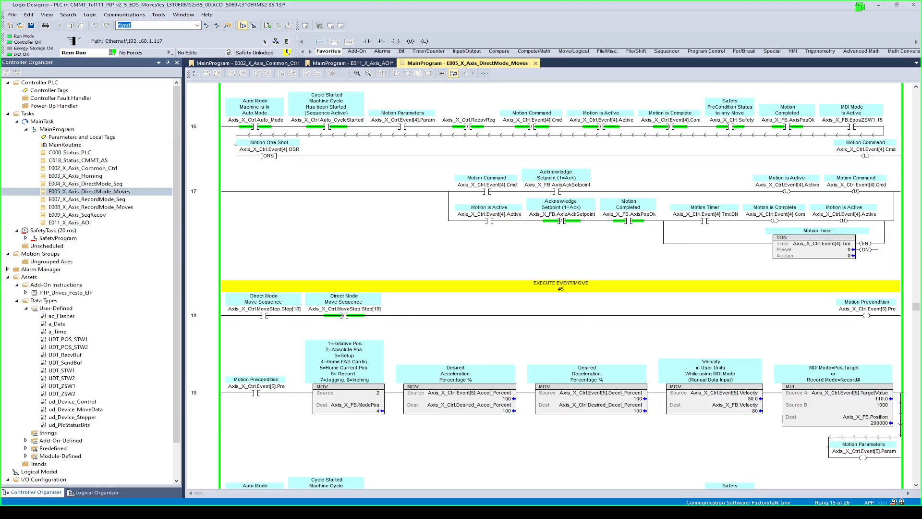
{"action": "left_click", "coordinate": [882, 399]}
{"action": "scroll", "coordinate": [882, 398], "scroll_direction": "down", "scroll_amount": 3}
{"action": "scroll", "coordinate": [562, 286], "scroll_direction": "down", "scroll_amount": 7}
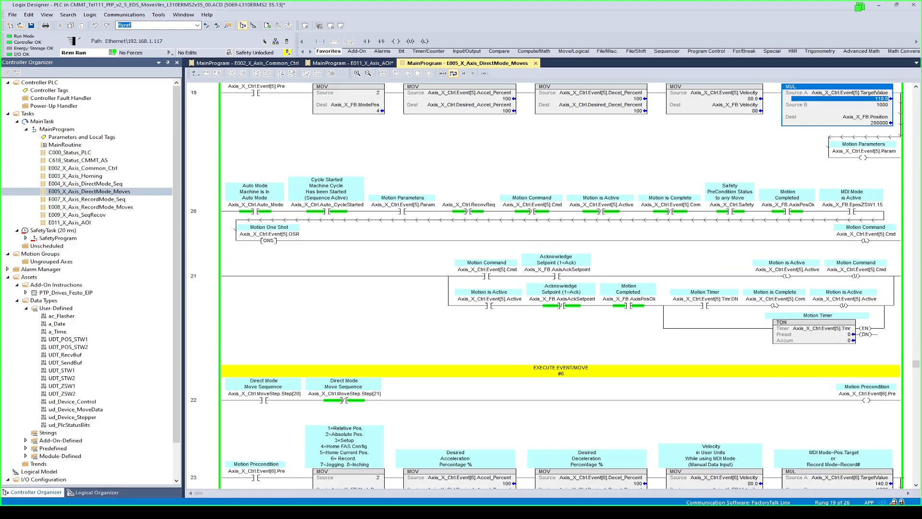
- Set Axis_X_Ctrl.Event[6].TargetValue in rung 23 to 740.0
{"action": "left_click", "coordinate": [881, 378]}
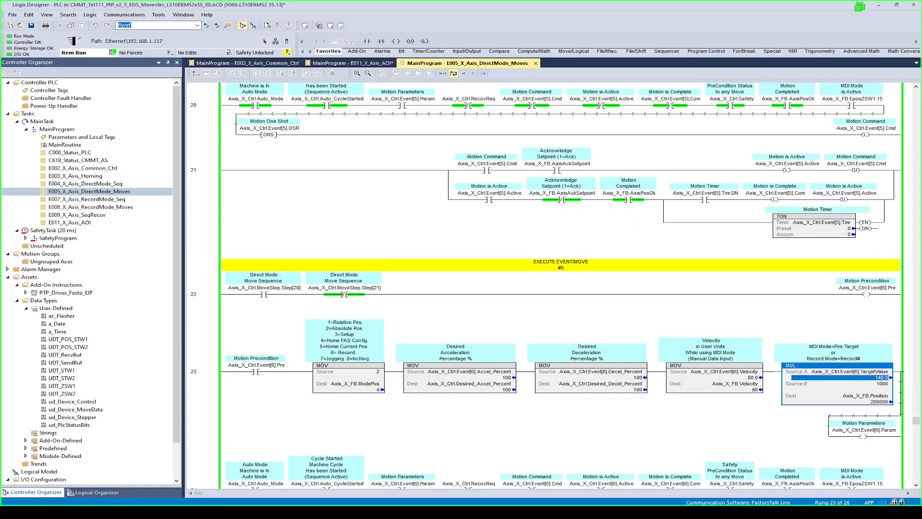
{"action": "left_click", "coordinate": [882, 378]}
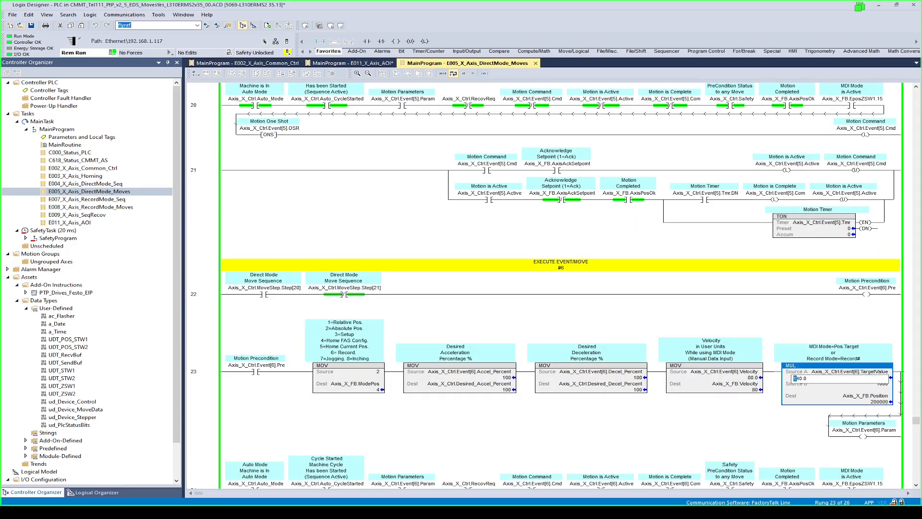
{"action": "type", "text": "7"}
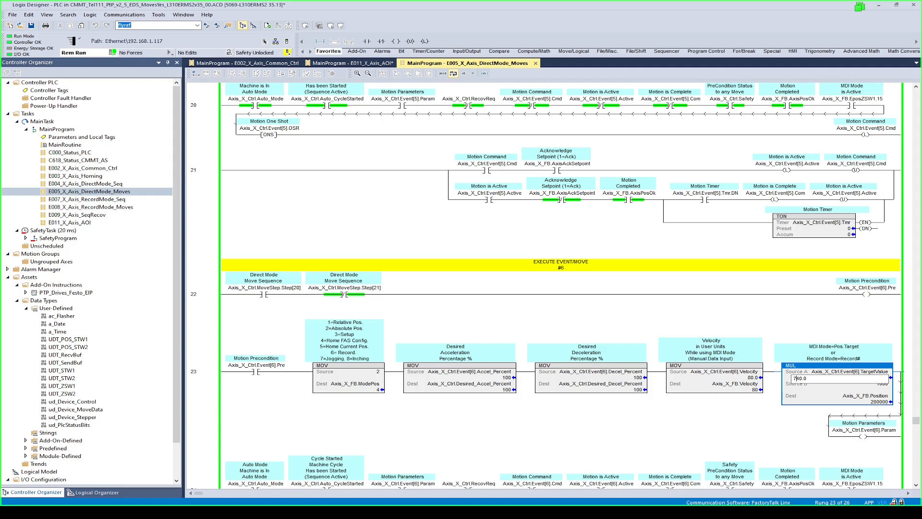
{"action": "key", "text": "Return"}
- Set Axis_X_Ctrl.Event[5].TargetValue in rung 19 to 500
{"action": "scroll", "coordinate": [552, 284], "scroll_direction": "up", "scroll_amount": 8}
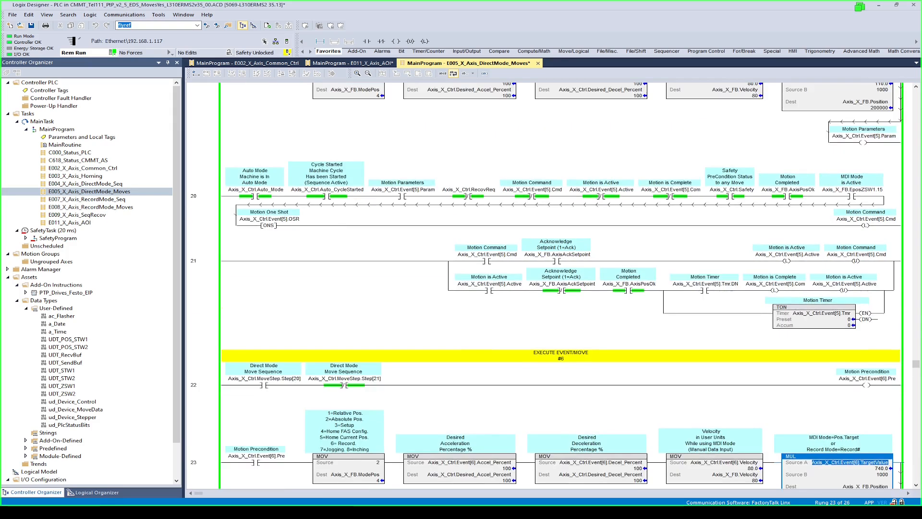
{"action": "left_click", "coordinate": [840, 196]}
{"action": "key", "text": "Return"}
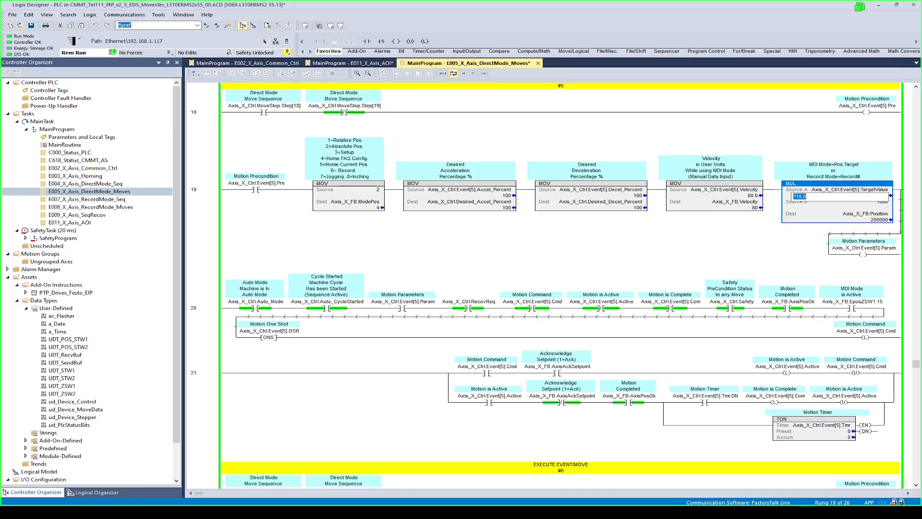
{"action": "type", "text": "500"}
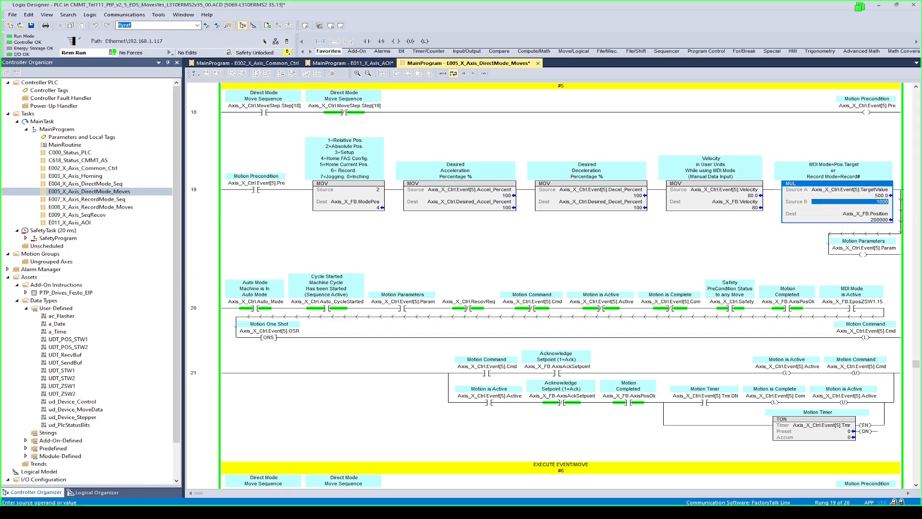
- Set the velocity of move event #5 in rung 19 and of move event #6 in rung 23 to 20
{"action": "left_click", "coordinate": [717, 196]}
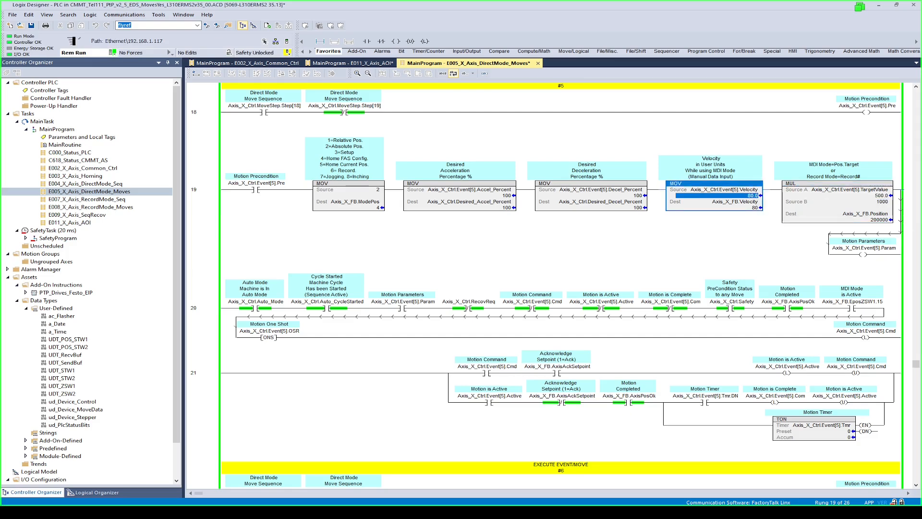
{"action": "left_click", "coordinate": [722, 201]}
{"action": "scroll", "coordinate": [561, 288], "scroll_direction": "down", "scroll_amount": 5}
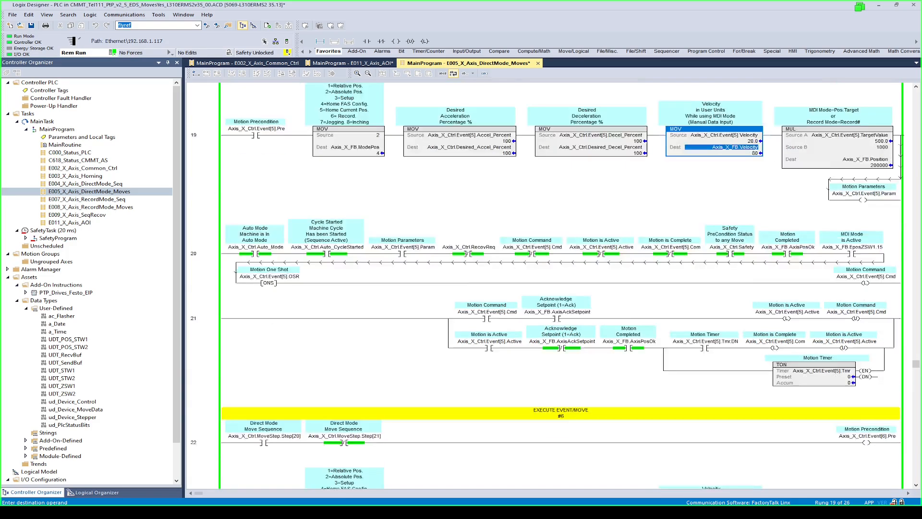
{"action": "left_click", "coordinate": [718, 452]}
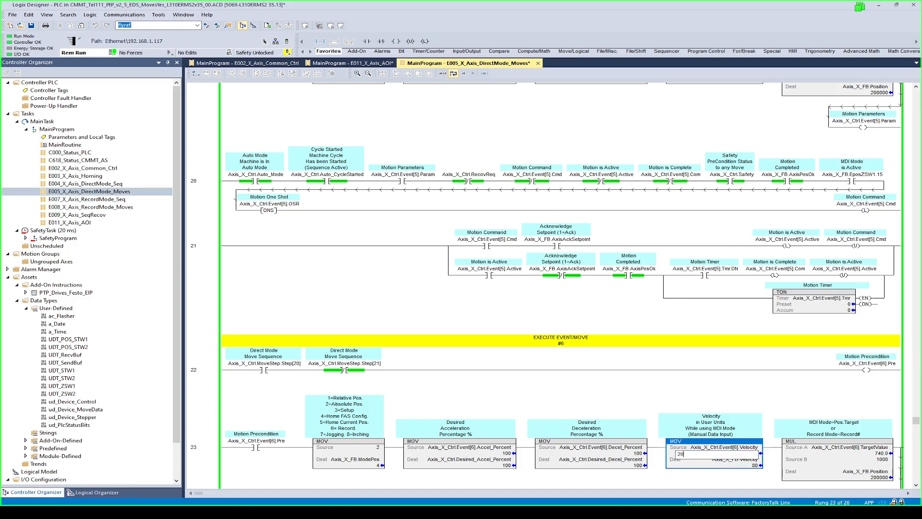
{"action": "left_click", "coordinate": [811, 297]}
{"action": "scroll", "coordinate": [561, 288], "scroll_direction": "up", "scroll_amount": 20}
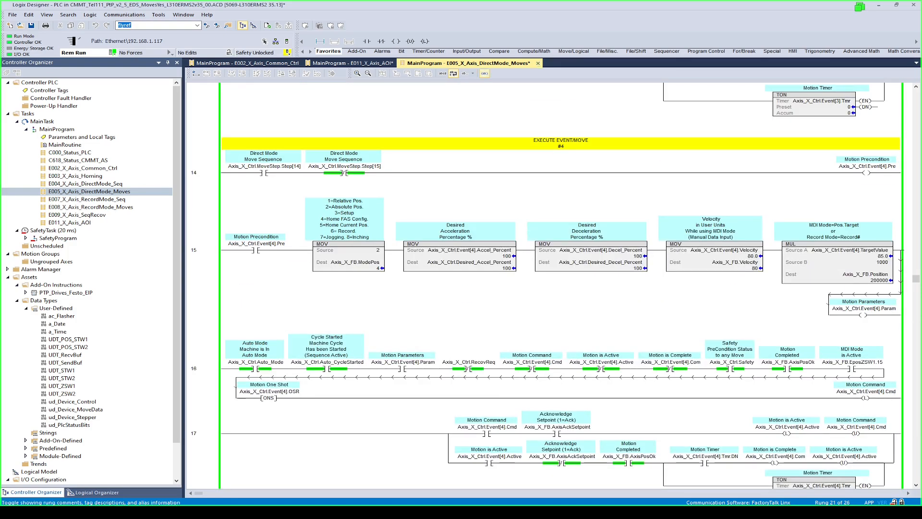
- Open the E004_X_Axis_DirectMode_Seq routine and inspect the MoveStep.Steps_Rst and Steps_En contacts and the Step[1] coil
{"action": "double_click", "coordinate": [85, 183]}
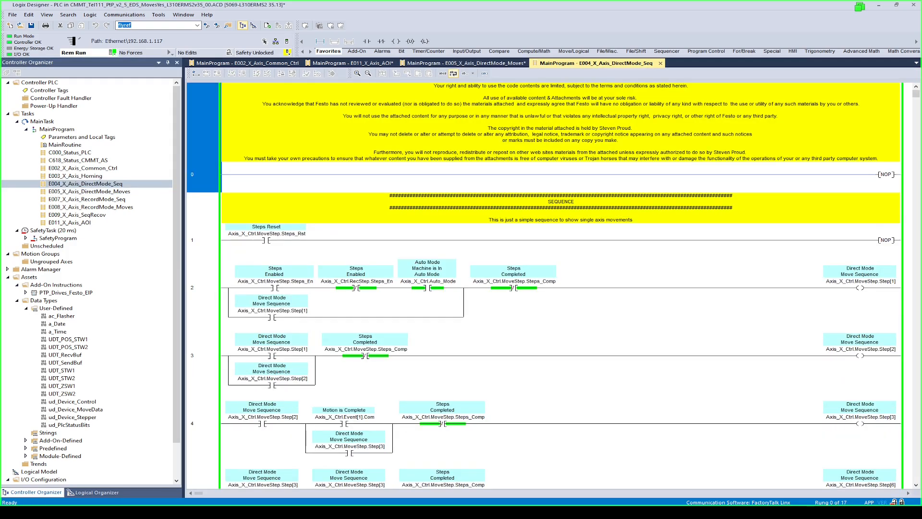
{"action": "left_click", "coordinate": [860, 281]}
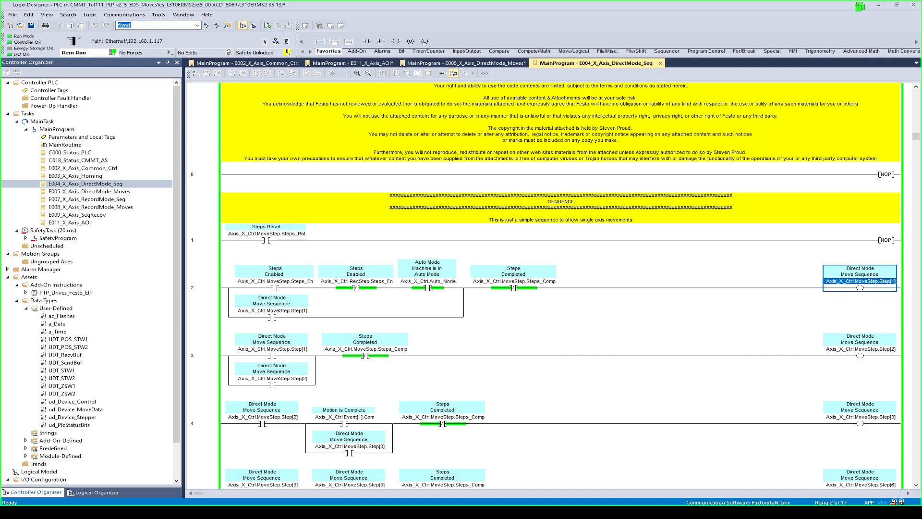
{"action": "left_click", "coordinate": [271, 284]}
{"action": "left_click", "coordinate": [267, 237]}
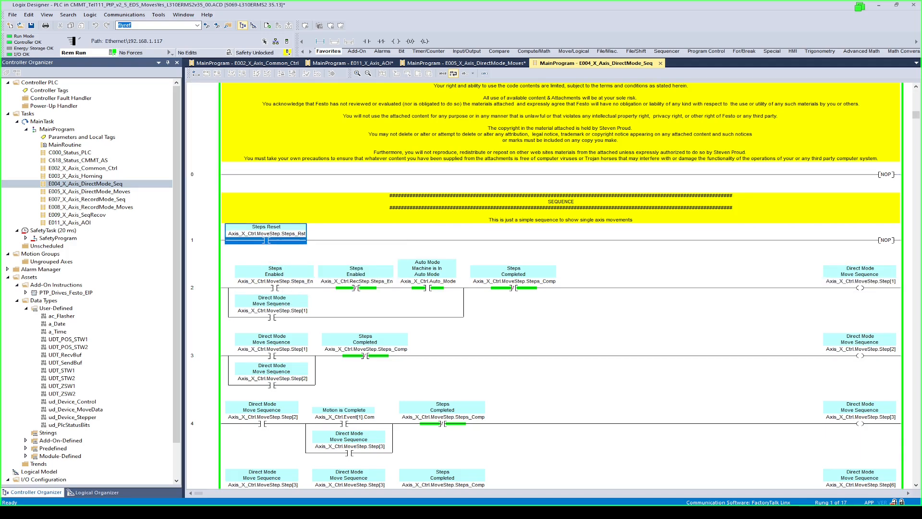
{"action": "right_click", "coordinate": [277, 234]}
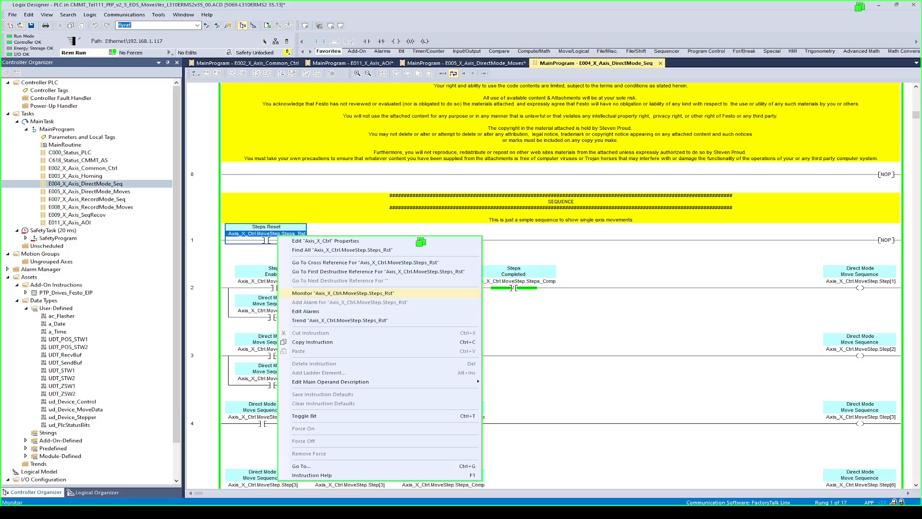
{"action": "key", "text": "Escape"}
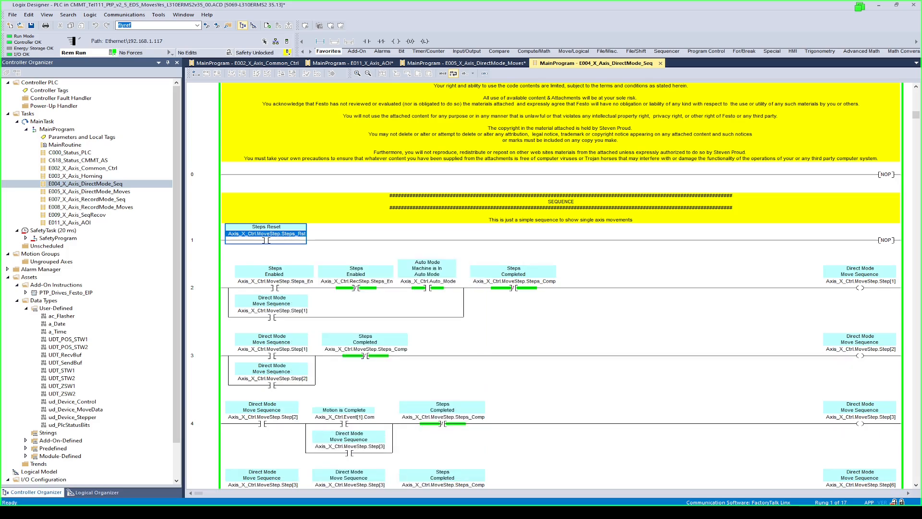
- Start the direct mode sequence by turning on Axis_X_Ctrl.MoveStep.Steps_En, and monitor the motion on the Axis_X_FB block in E011_X_Axis_AOI
{"action": "left_click", "coordinate": [274, 281]}
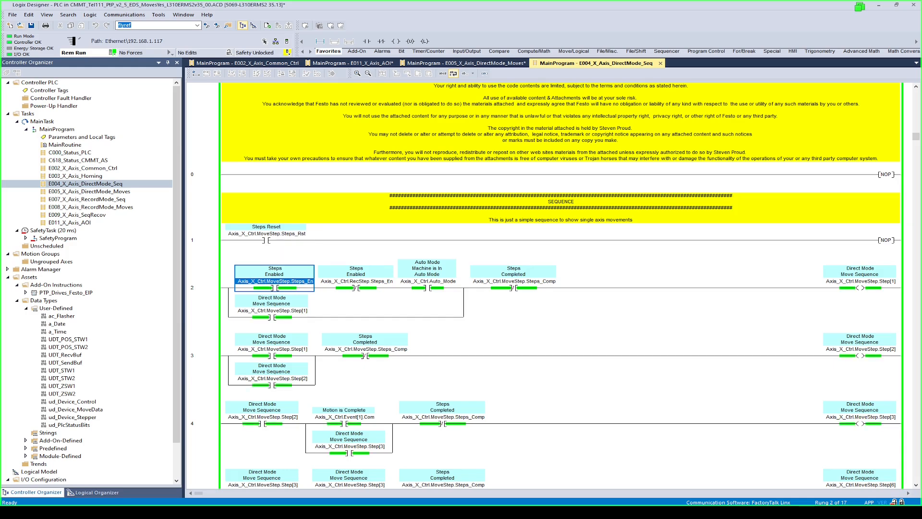
{"action": "scroll", "coordinate": [561, 286], "scroll_direction": "down", "scroll_amount": 8}
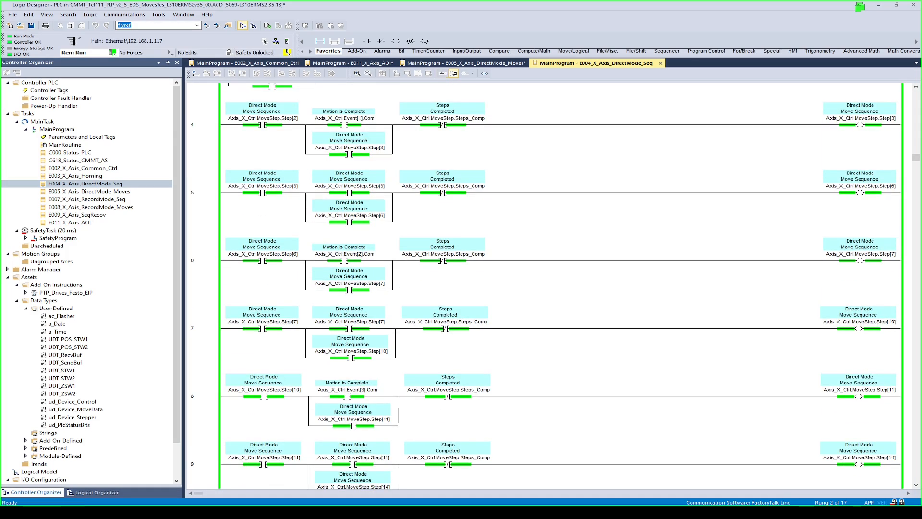
{"action": "left_click", "coordinate": [353, 63]}
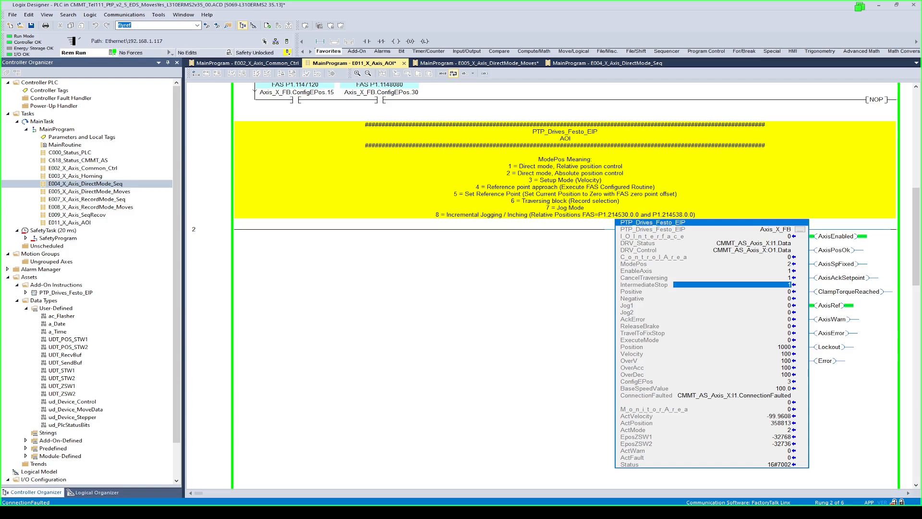
- Return to the E004_X_Axis_DirectMode_Seq routine and review the status of its step rungs
{"action": "key", "text": "ctrl+Tab"}
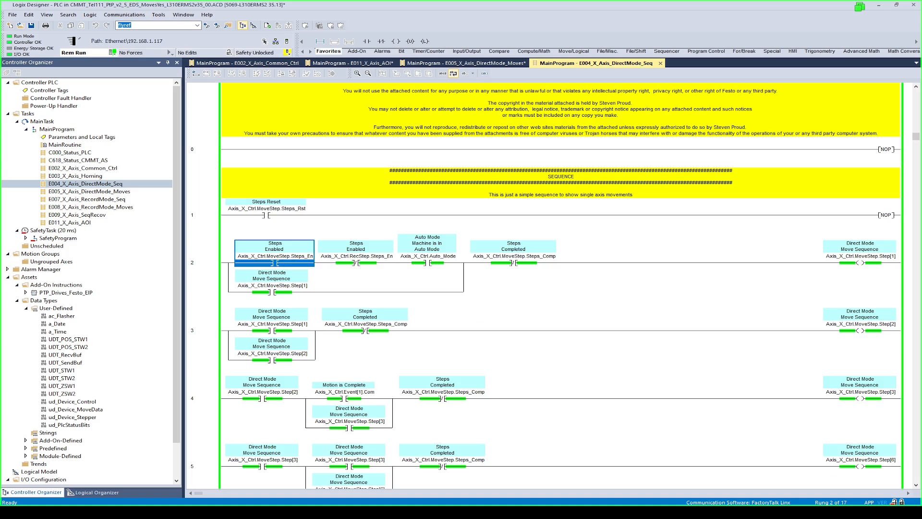
{"action": "scroll", "coordinate": [560, 286], "scroll_direction": "down", "scroll_amount": 6}
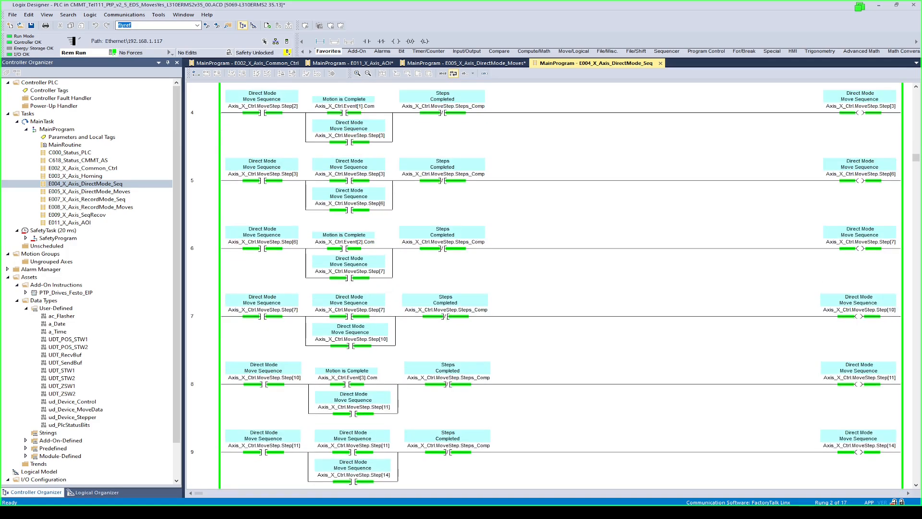
{"action": "scroll", "coordinate": [561, 285], "scroll_direction": "up", "scroll_amount": 6}
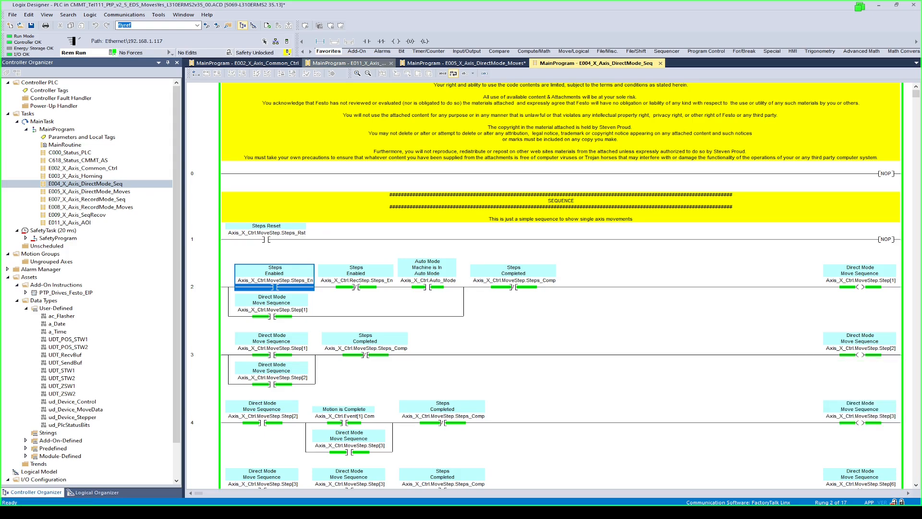
- Follow the direct mode step rungs of E004_X_Axis_DirectMode_Seq down to the Step[21] coil in rung 14 while the sequence runs
{"action": "scroll", "coordinate": [561, 285], "scroll_direction": "down", "scroll_amount": 10}
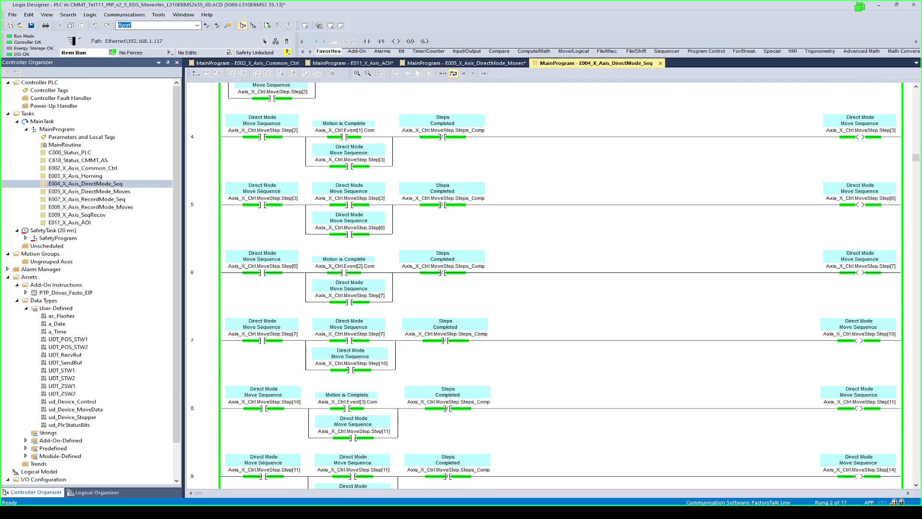
{"action": "scroll", "coordinate": [561, 286], "scroll_direction": "down", "scroll_amount": 2}
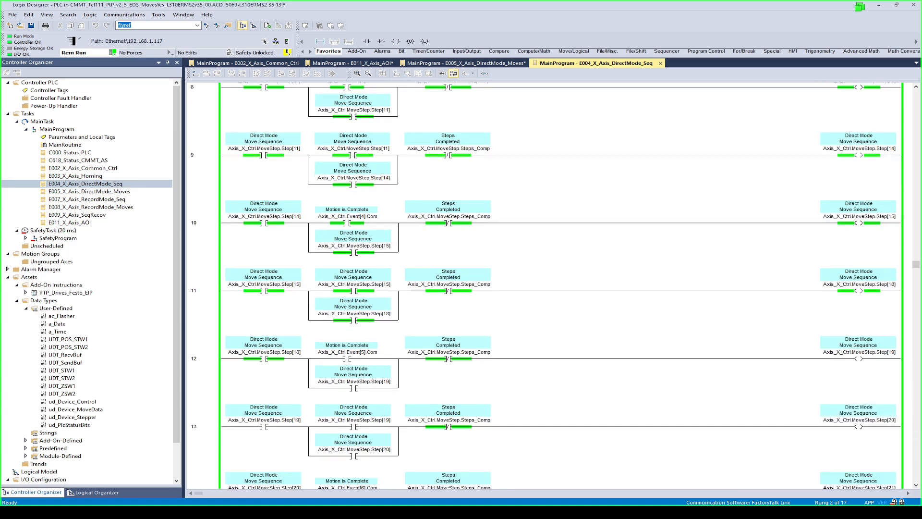
{"action": "scroll", "coordinate": [561, 285], "scroll_direction": "down", "scroll_amount": 3}
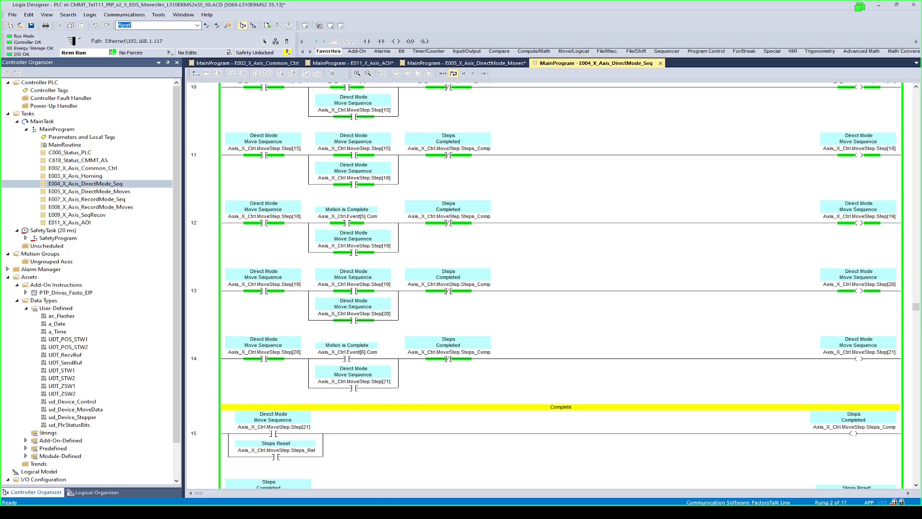
{"action": "mouse_move", "coordinate": [349, 360]}
{"action": "mouse_move", "coordinate": [859, 359]}
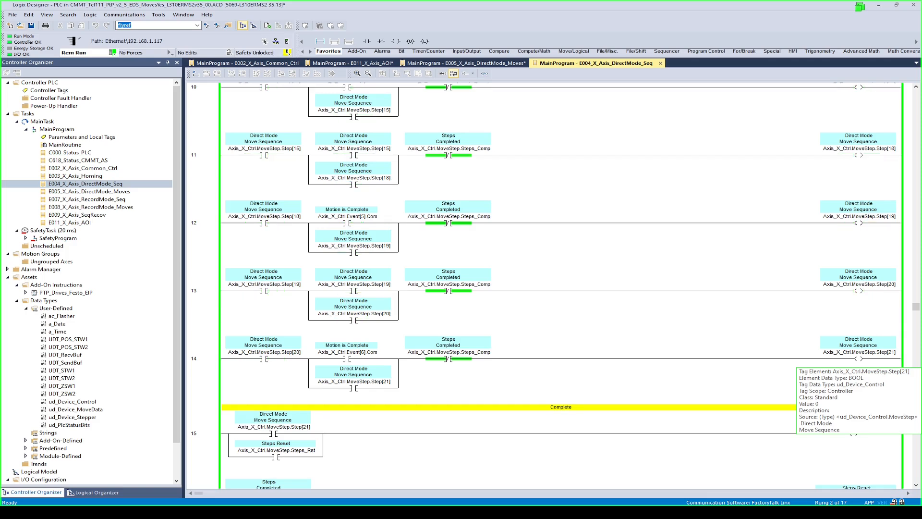
{"action": "scroll", "coordinate": [555, 286], "scroll_direction": "up", "scroll_amount": 10}
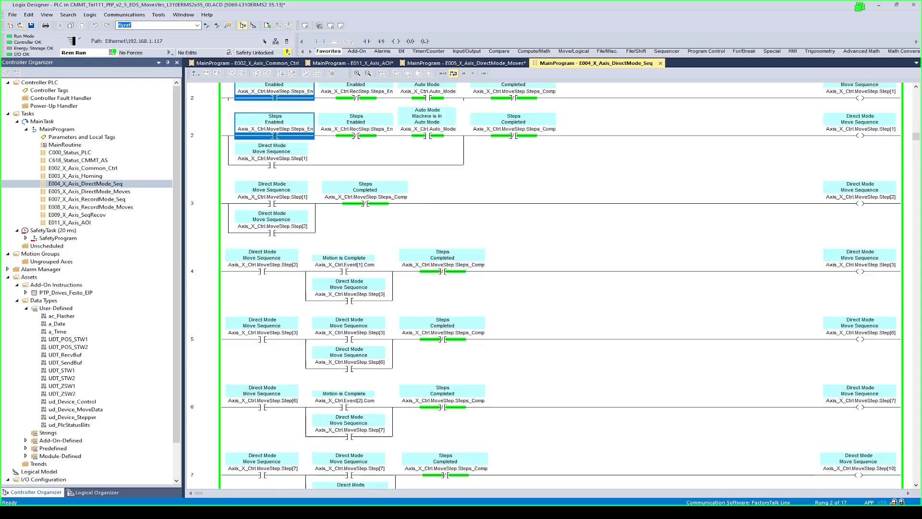
{"action": "scroll", "coordinate": [557, 285], "scroll_direction": "up", "scroll_amount": 3}
- Open the E009_X_Axis_SeqRecov routine and inspect the Gates_OK and E_Stops_OK contacts in rung 1 and the Event[1] contacts in rung 2
{"action": "left_click", "coordinate": [353, 63]}
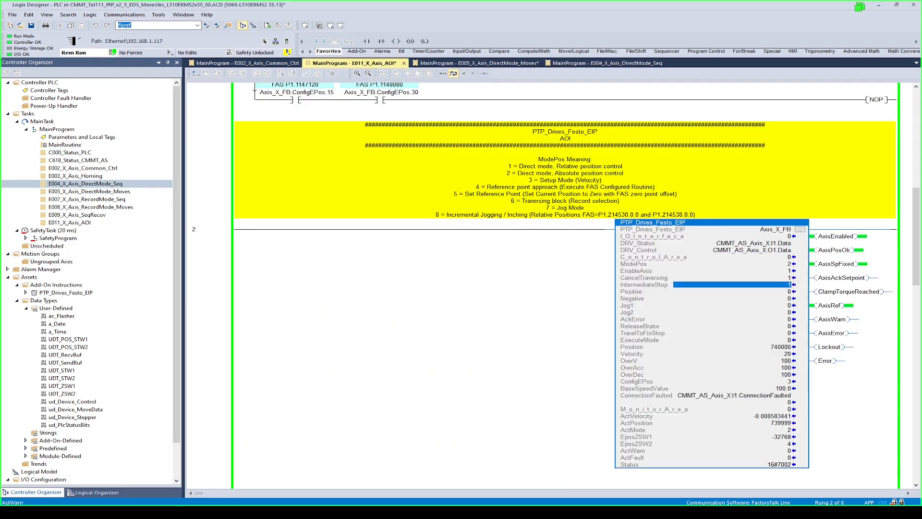
{"action": "left_click", "coordinate": [77, 214]}
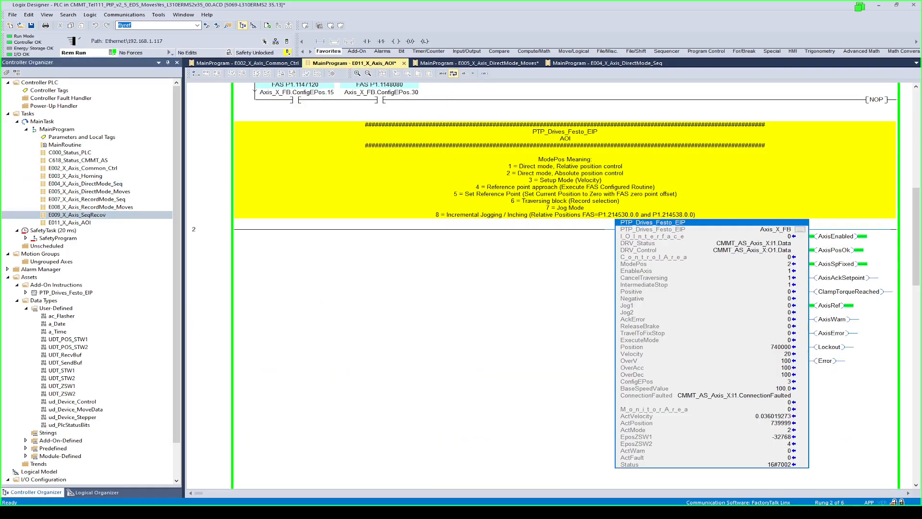
{"action": "double_click", "coordinate": [76, 215]}
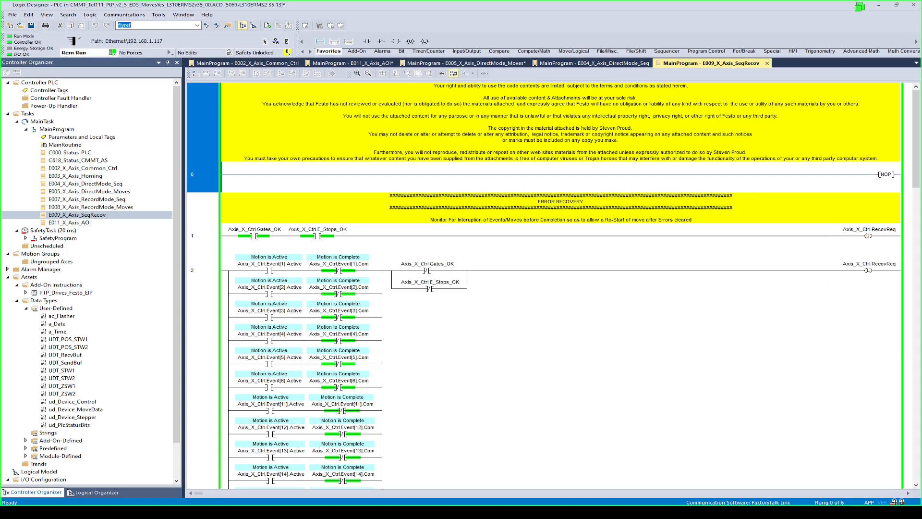
{"action": "left_click", "coordinate": [254, 233]}
{"action": "left_click", "coordinate": [317, 233]}
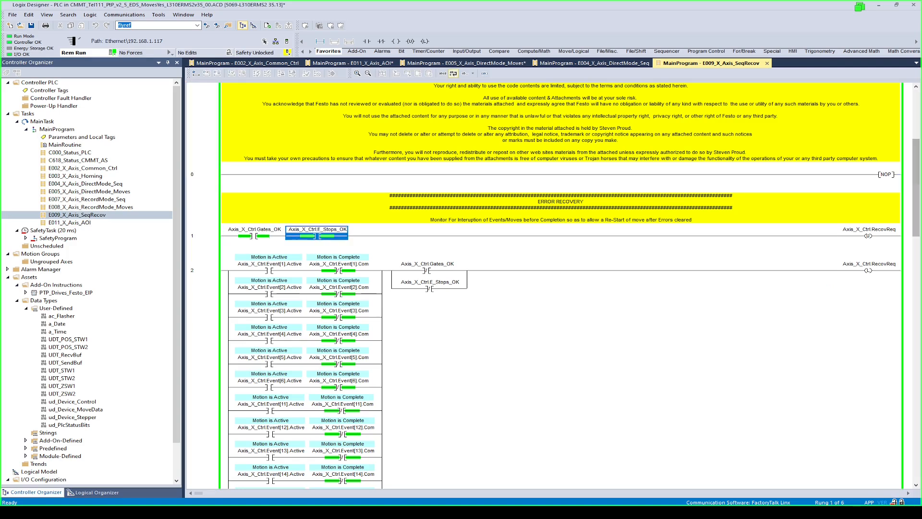
{"action": "mouse_move", "coordinate": [868, 271]}
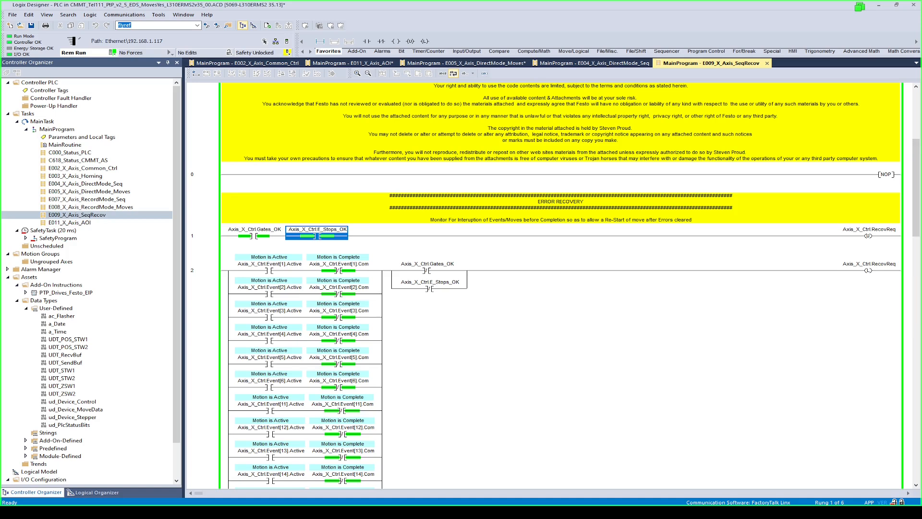
{"action": "left_click", "coordinate": [338, 265]}
{"action": "left_click", "coordinate": [269, 264]}
{"action": "left_click", "coordinate": [337, 264]}
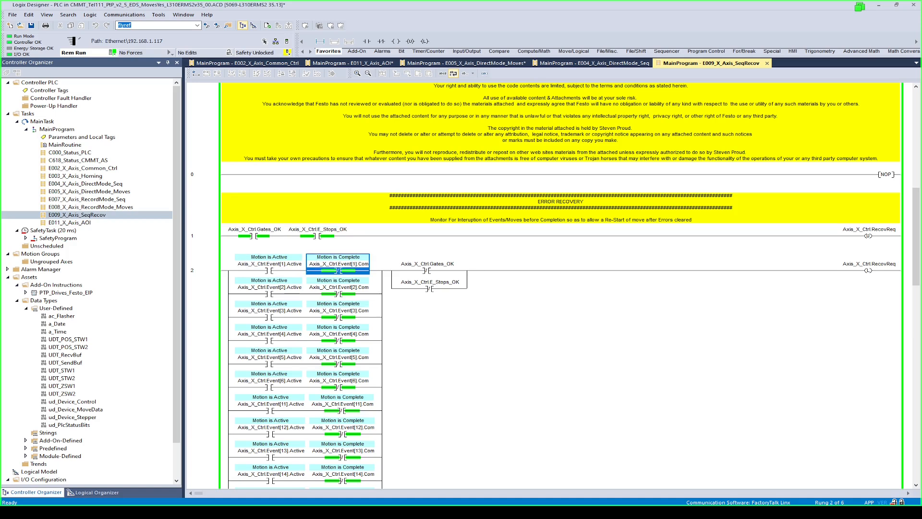
- Return to E005_X_Axis_DirectMode_Moves and inspect the command, active, complete and timer elements of move event #4 in rung 17
{"action": "key", "text": "ctrl+Tab"}
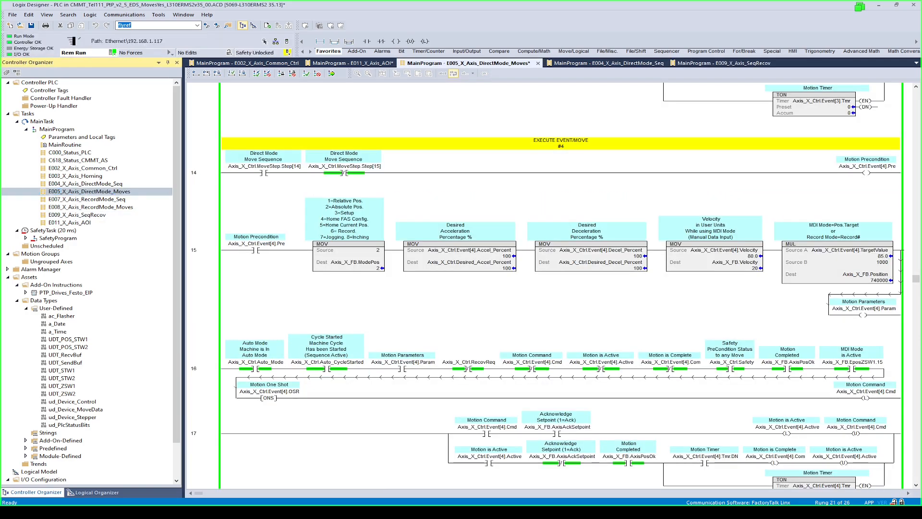
{"action": "scroll", "coordinate": [562, 288], "scroll_direction": "down", "scroll_amount": 3}
{"action": "left_click", "coordinate": [774, 384]}
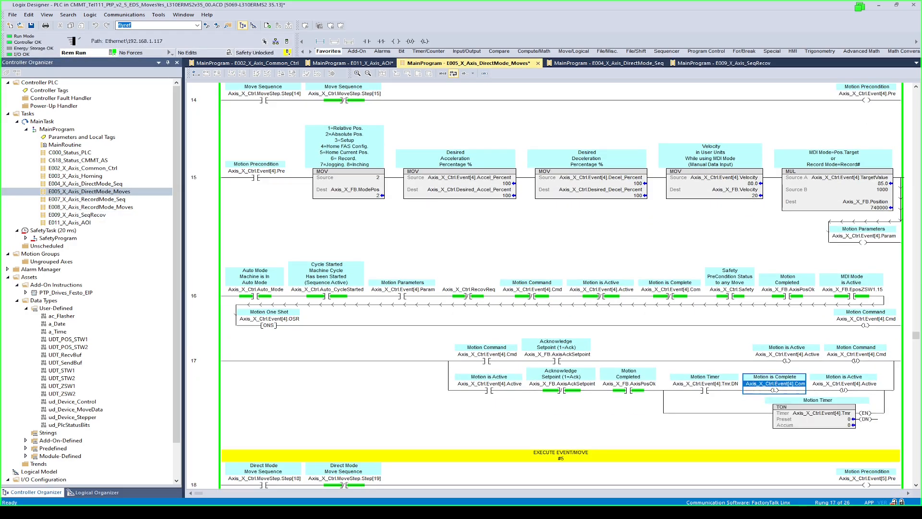
{"action": "left_click", "coordinate": [786, 354]}
{"action": "left_click", "coordinate": [703, 386]}
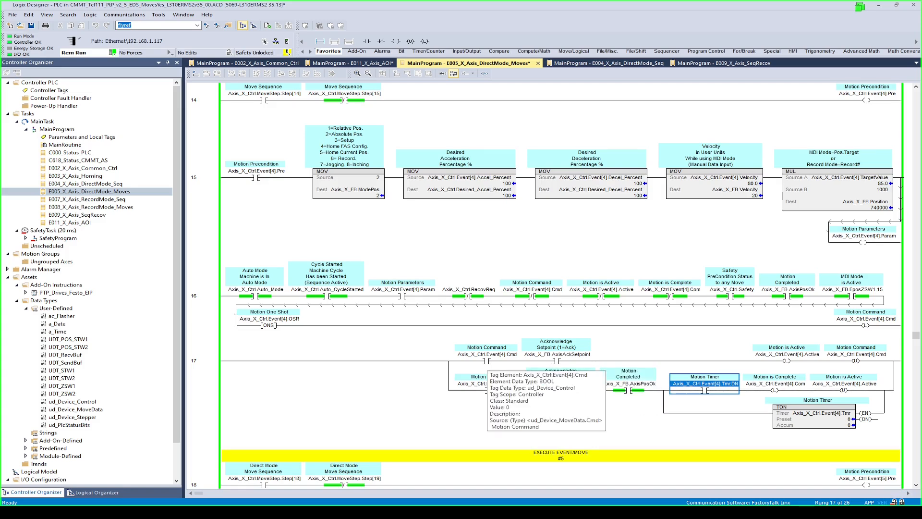
{"action": "left_click", "coordinate": [556, 359]}
{"action": "left_click", "coordinate": [856, 357]}
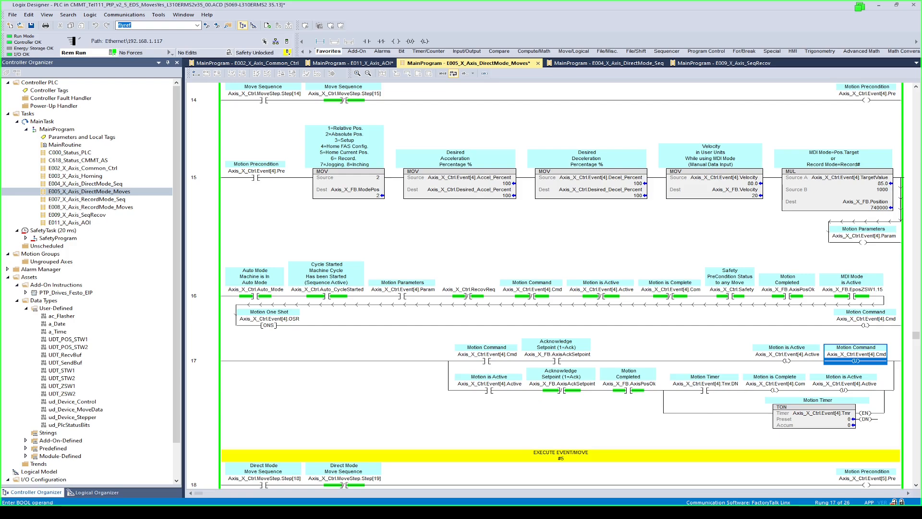
{"action": "scroll", "coordinate": [555, 286], "scroll_direction": "up", "scroll_amount": 10}
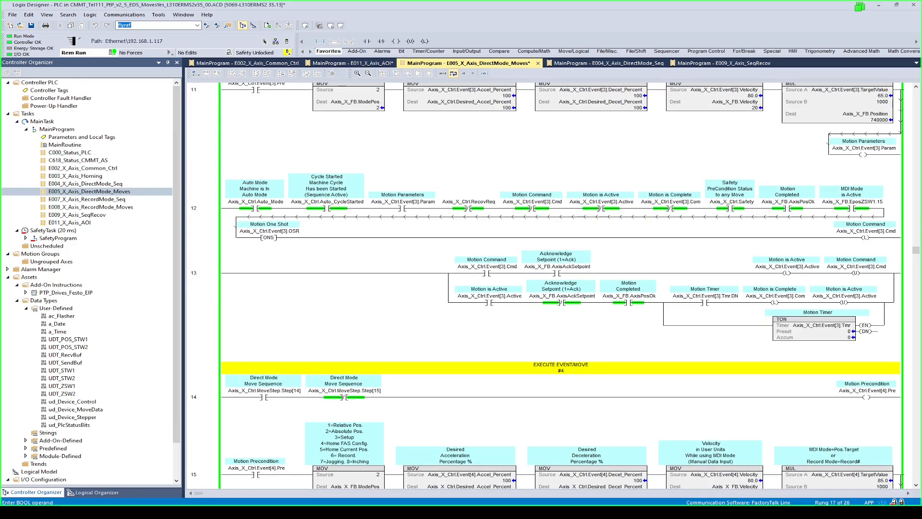
- View the E007_X_Axis_RecordMode_Seq routine, open E008_X_Axis_RecordMode_Moves and inspect the Event[11].RecNo source value in rung 3
{"action": "left_click", "coordinate": [86, 199]}
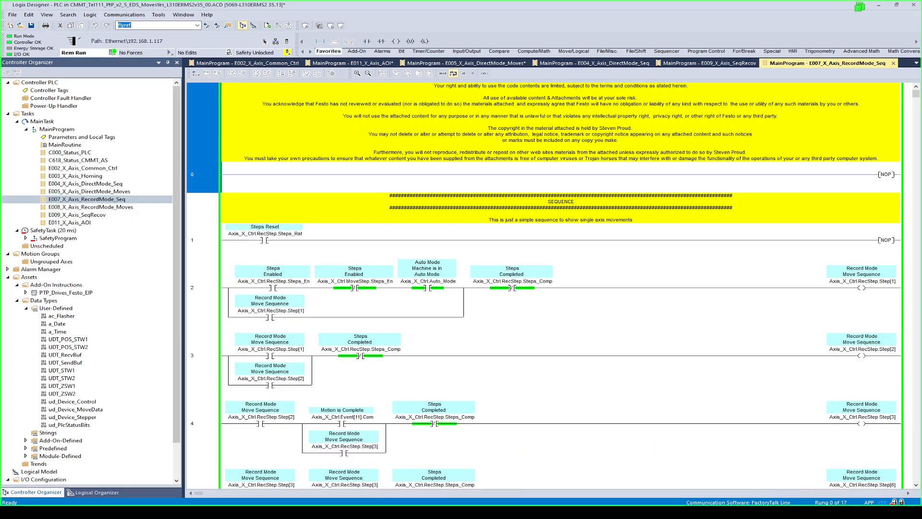
{"action": "double_click", "coordinate": [91, 206]}
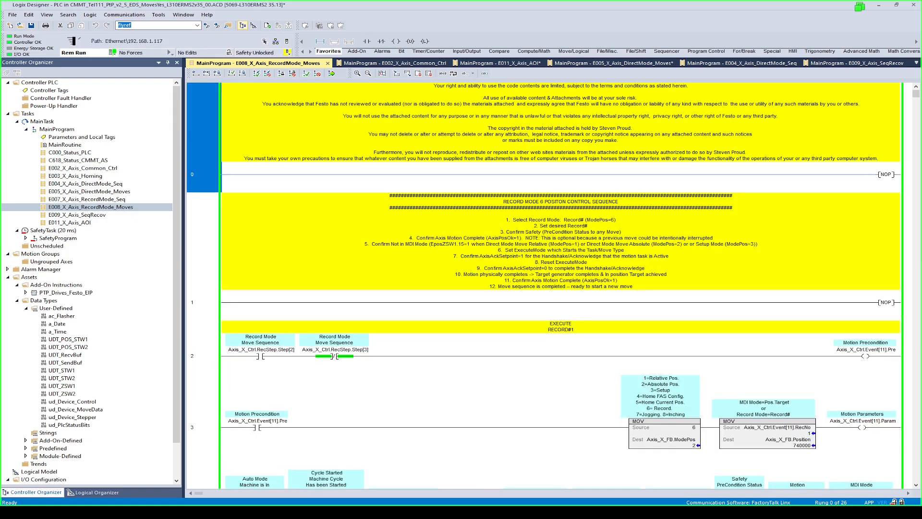
{"action": "scroll", "coordinate": [543, 286], "scroll_direction": "down", "scroll_amount": 6}
{"action": "left_click", "coordinate": [768, 325]}
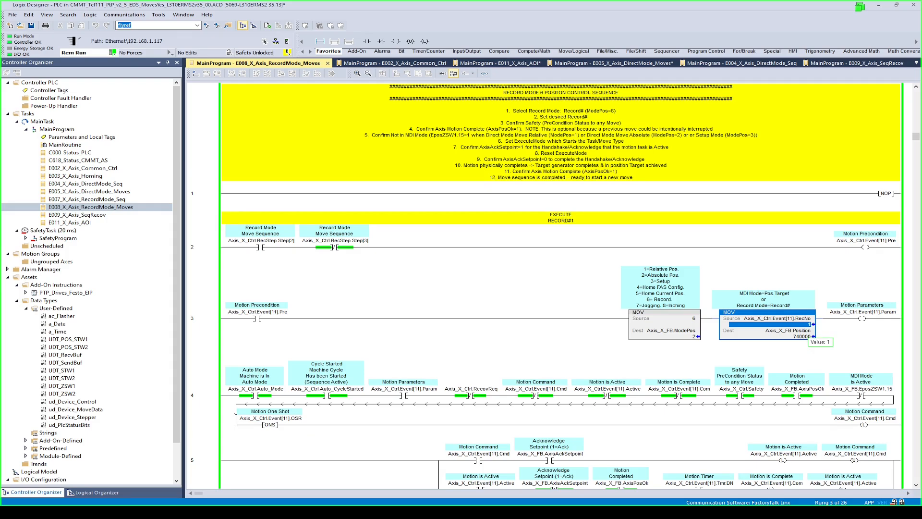
- Review the execute rungs for records #1 to #6 in E008_X_Axis_RecordMode_Moves and select rung 23
{"action": "scroll", "coordinate": [561, 283], "scroll_direction": "down", "scroll_amount": 3}
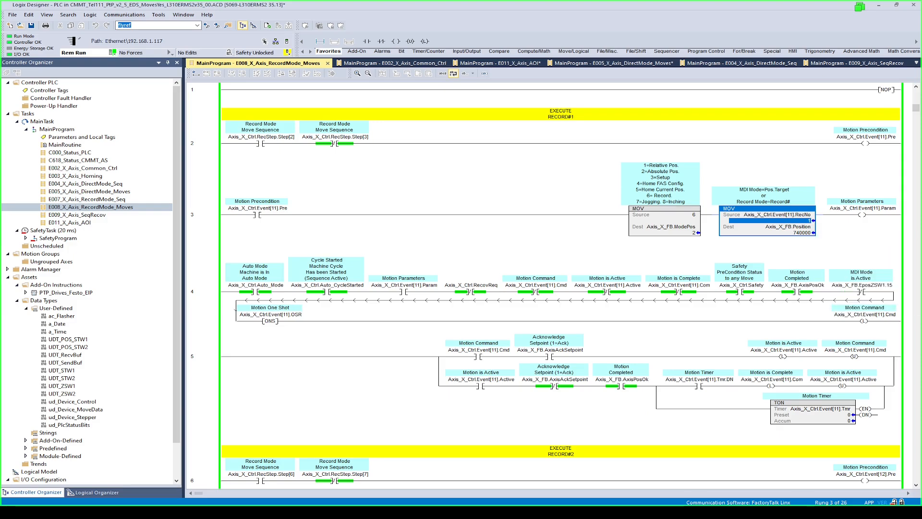
{"action": "scroll", "coordinate": [561, 285], "scroll_direction": "down", "scroll_amount": 9}
{"action": "scroll", "coordinate": [561, 285], "scroll_direction": "down", "scroll_amount": 10}
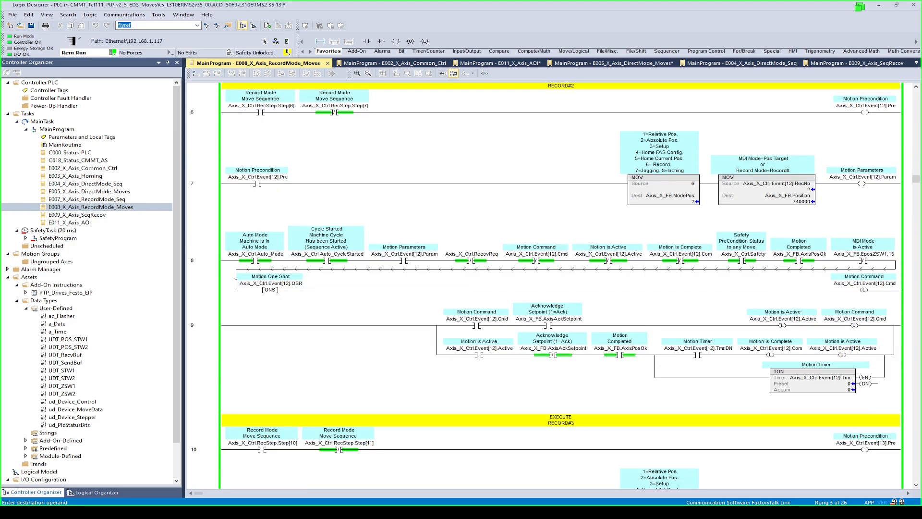
{"action": "scroll", "coordinate": [561, 285], "scroll_direction": "down", "scroll_amount": 20}
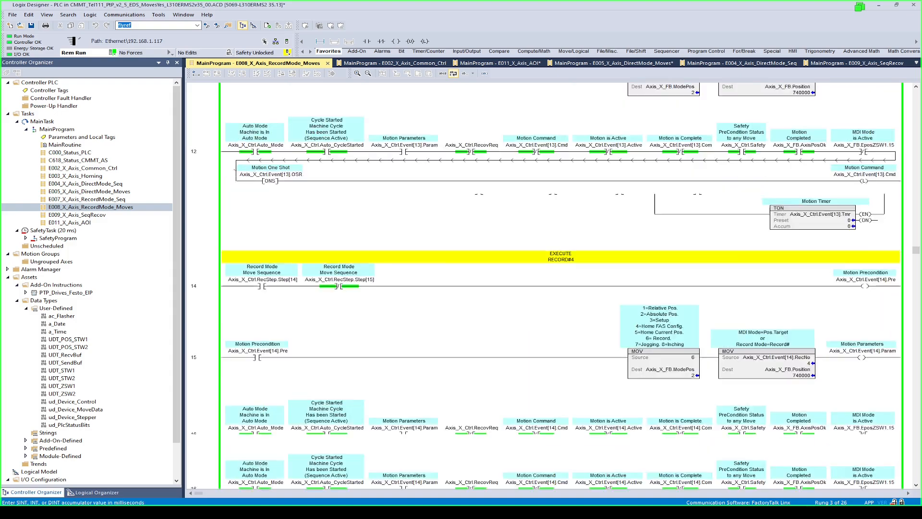
{"action": "scroll", "coordinate": [561, 285], "scroll_direction": "down", "scroll_amount": 4}
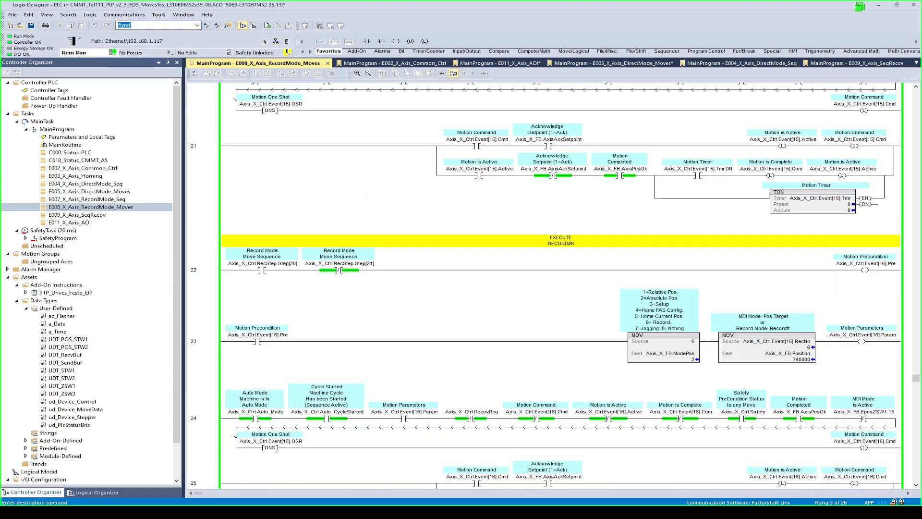
{"action": "scroll", "coordinate": [561, 285], "scroll_direction": "down", "scroll_amount": 6}
{"action": "scroll", "coordinate": [560, 285], "scroll_direction": "up", "scroll_amount": 3}
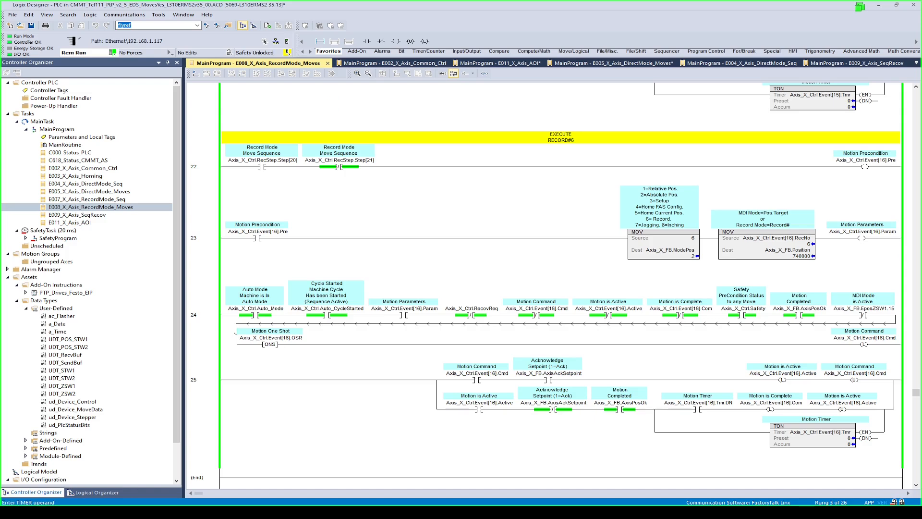
{"action": "left_click", "coordinate": [194, 237]}
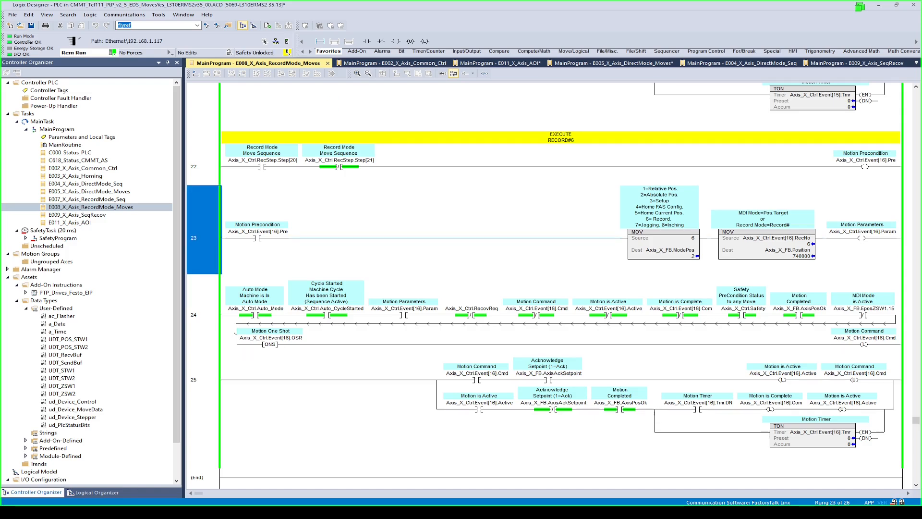